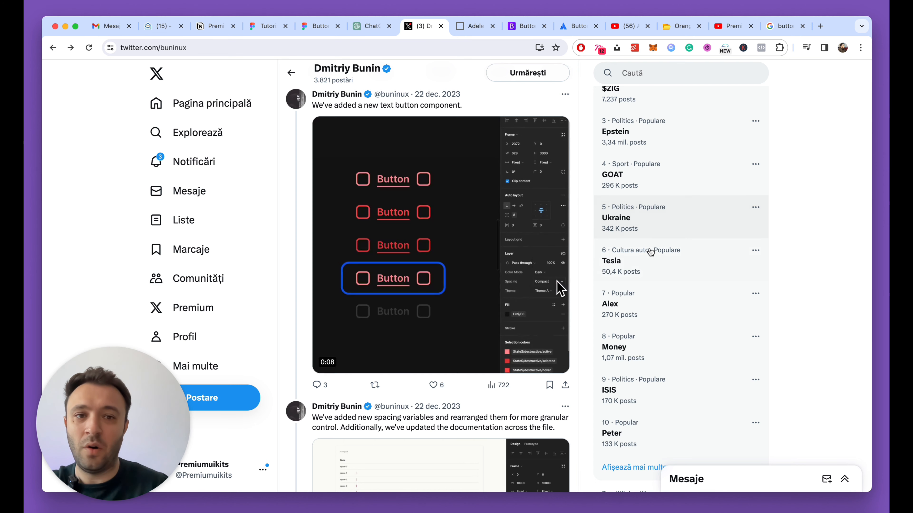
Switch to the Bootstrap Buttons documentation and examine the Variants section.
{"action": "left_click", "coordinate": [524, 26]}
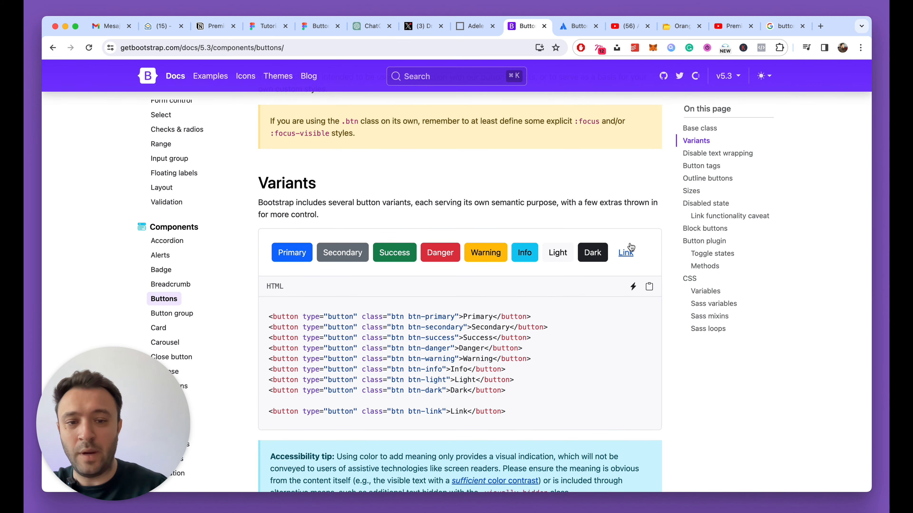
{"action": "scroll", "coordinate": [648, 254], "scroll_direction": "down", "scroll_amount": 2}
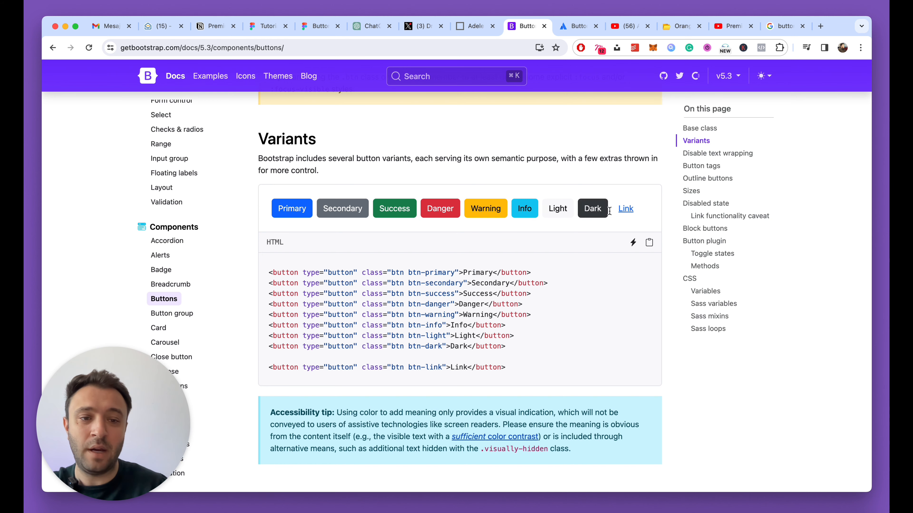
{"action": "scroll", "coordinate": [575, 230], "scroll_direction": "down", "scroll_amount": 4}
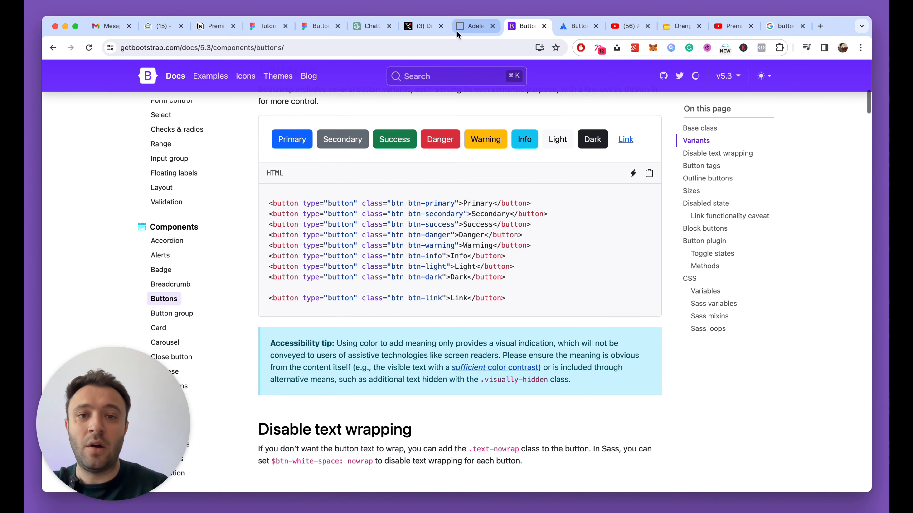
Switch to the Adele design systems repository and look over its table filtered for Atlassian.
{"action": "left_click", "coordinate": [465, 25]}
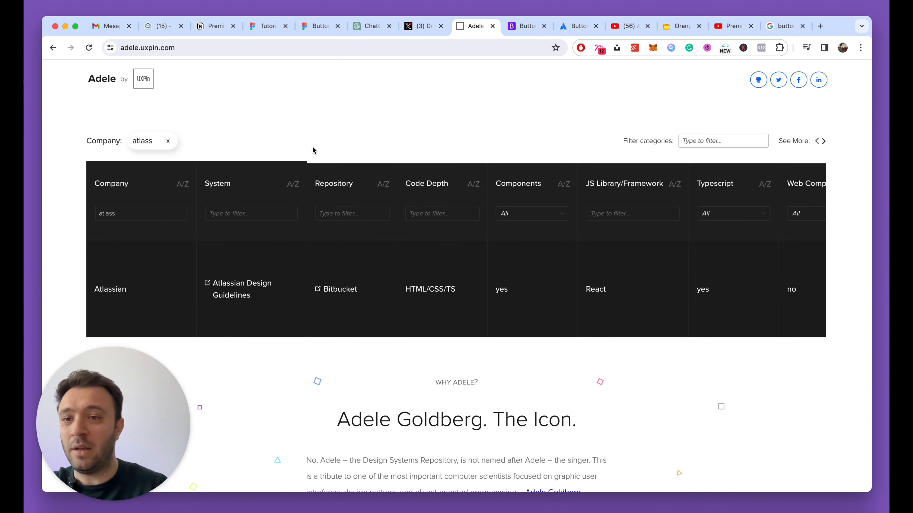
{"action": "scroll", "coordinate": [313, 147], "scroll_direction": "up", "scroll_amount": 3}
{"action": "scroll", "coordinate": [224, 141], "scroll_direction": "down", "scroll_amount": 1}
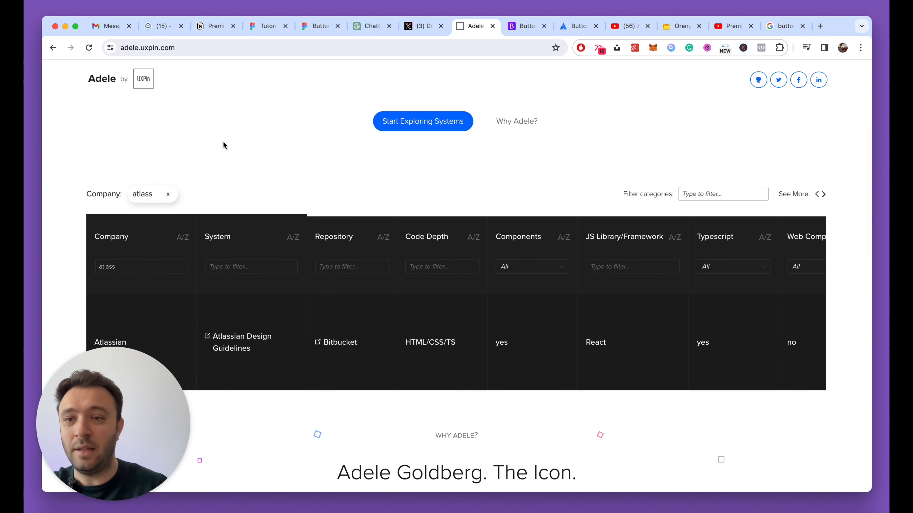
{"action": "scroll", "coordinate": [226, 143], "scroll_direction": "down", "scroll_amount": 3}
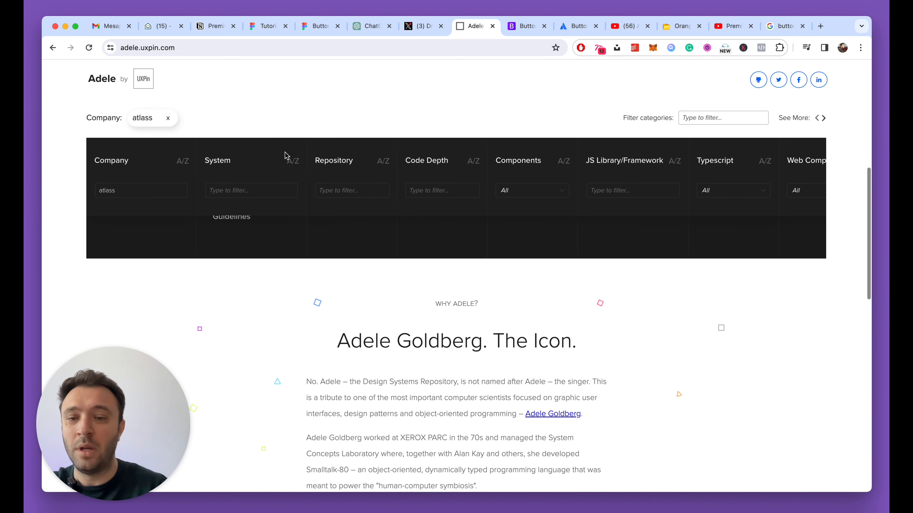
{"action": "scroll", "coordinate": [285, 156], "scroll_direction": "up", "scroll_amount": 5}
{"action": "scroll", "coordinate": [287, 154], "scroll_direction": "up", "scroll_amount": 2}
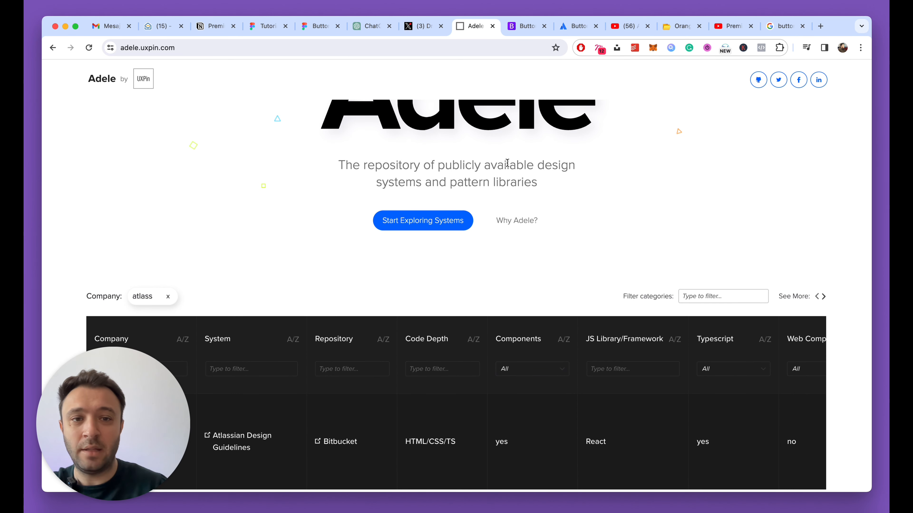
Switch to the Atlassian Design System's Button examples page and examine its appearances, states, spacing and width examples.
{"action": "left_click", "coordinate": [565, 27]}
{"action": "scroll", "coordinate": [370, 200], "scroll_direction": "up", "scroll_amount": 20}
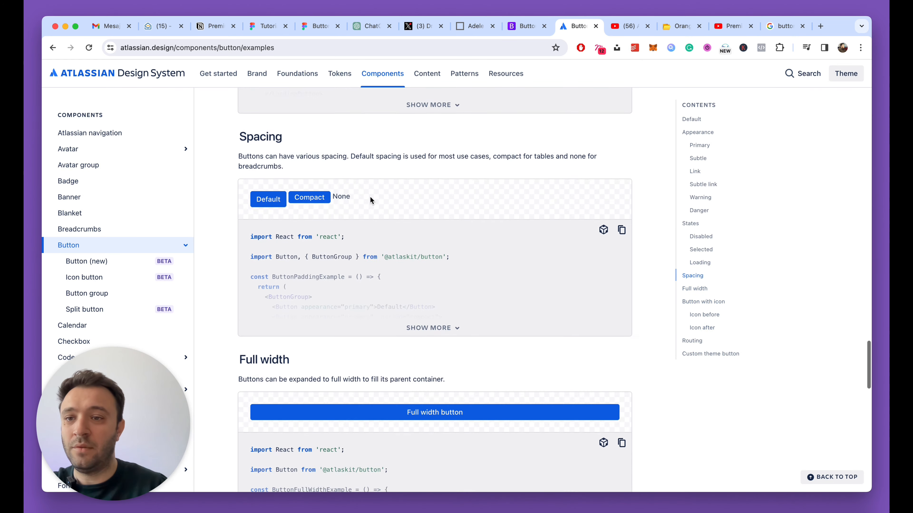
{"action": "scroll", "coordinate": [370, 200], "scroll_direction": "up", "scroll_amount": 20}
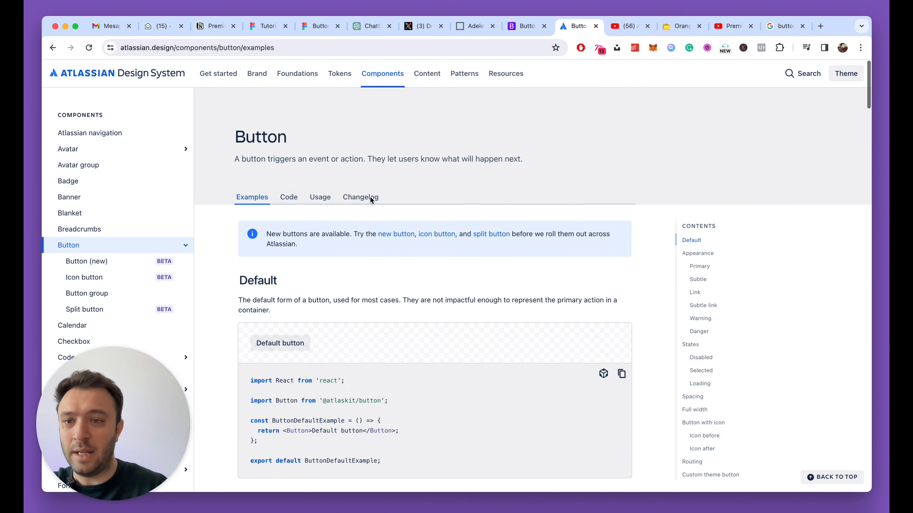
{"action": "scroll", "coordinate": [370, 202], "scroll_direction": "down", "scroll_amount": 15}
{"action": "scroll", "coordinate": [388, 239], "scroll_direction": "down", "scroll_amount": 5}
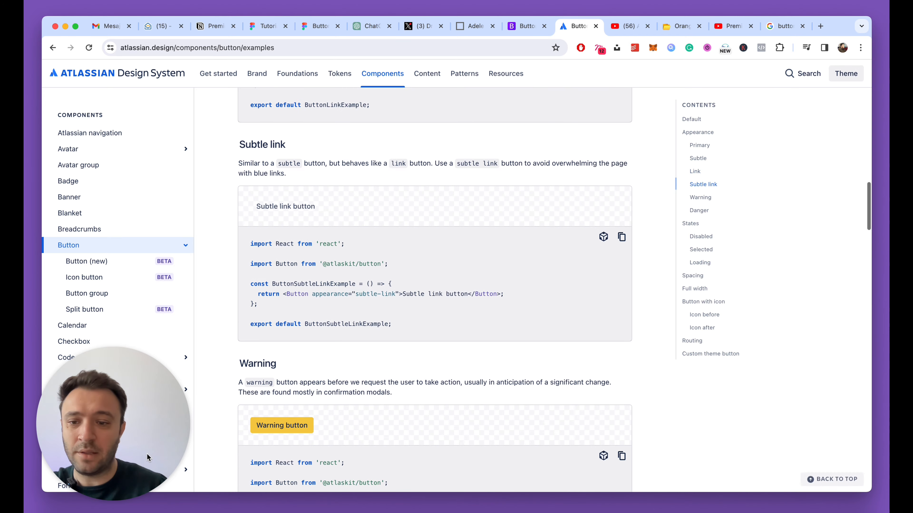
{"action": "scroll", "coordinate": [579, 288], "scroll_direction": "down", "scroll_amount": 20}
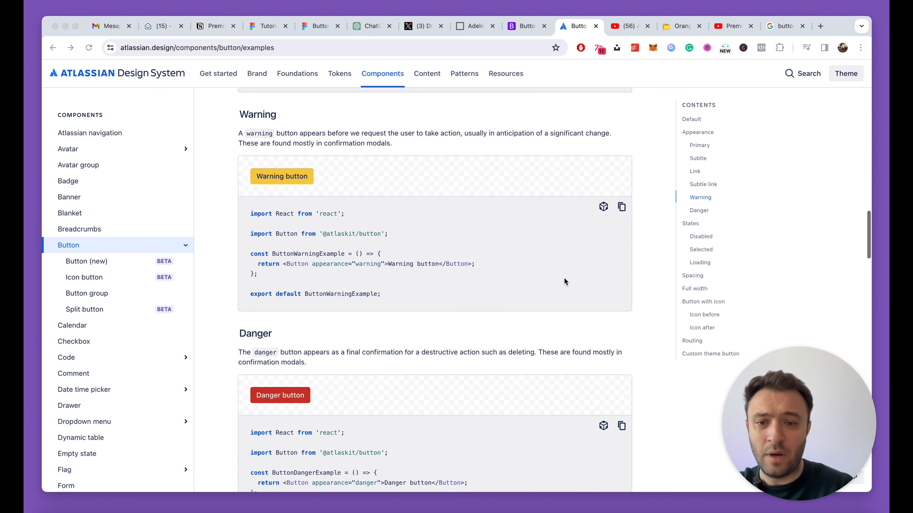
{"action": "scroll", "coordinate": [560, 285], "scroll_direction": "down", "scroll_amount": 20}
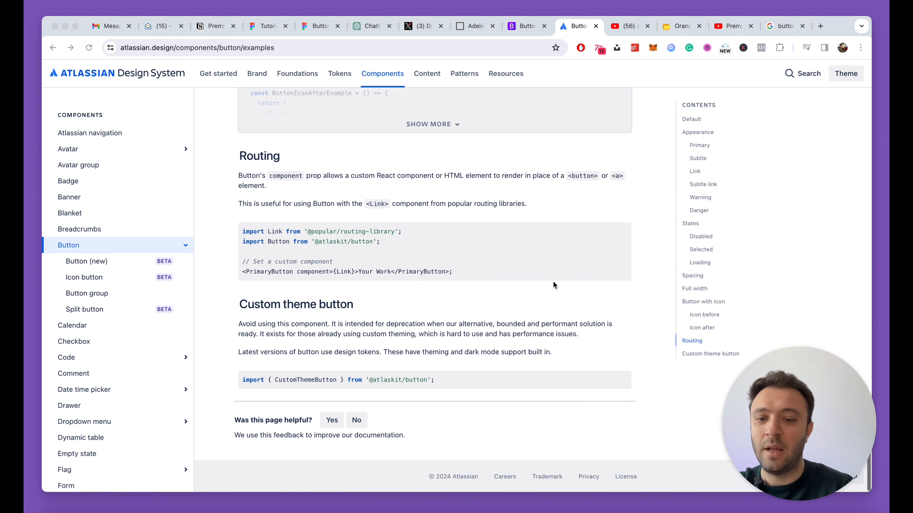
{"action": "scroll", "coordinate": [553, 282], "scroll_direction": "up", "scroll_amount": 20}
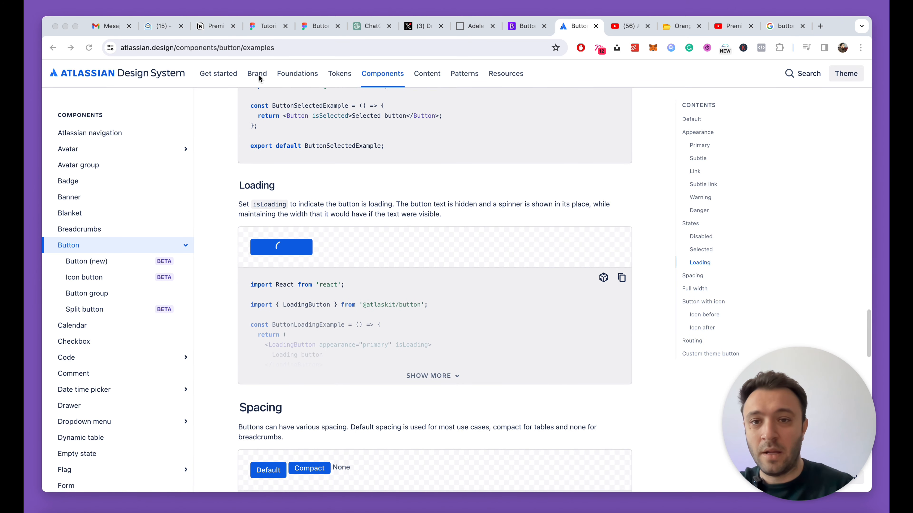
Switch to the Tutorial for Buttons file in Figma and review the Themes, Type, Surface, Sizes and States lists.
{"action": "left_click", "coordinate": [249, 31]}
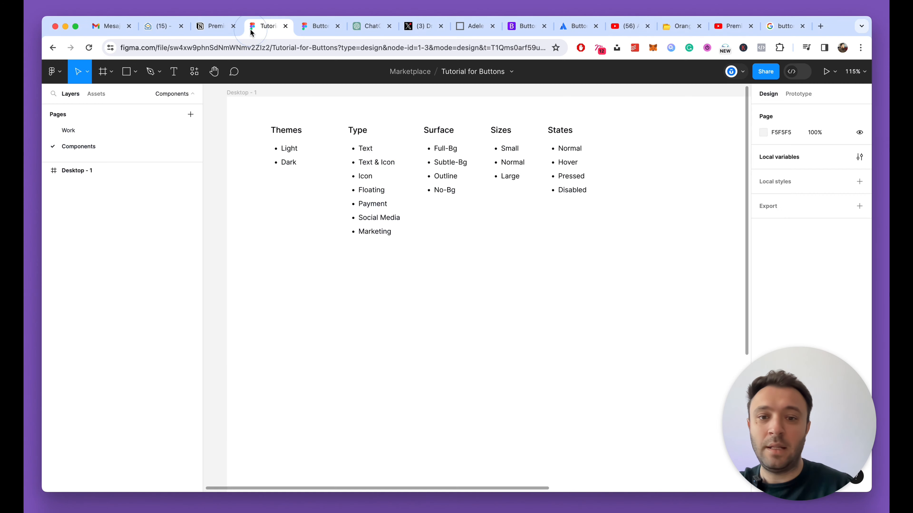
{"action": "scroll", "coordinate": [367, 242], "scroll_direction": "up", "scroll_amount": 3}
{"action": "scroll", "coordinate": [367, 244], "scroll_direction": "down", "scroll_amount": 3, "text": "super"}
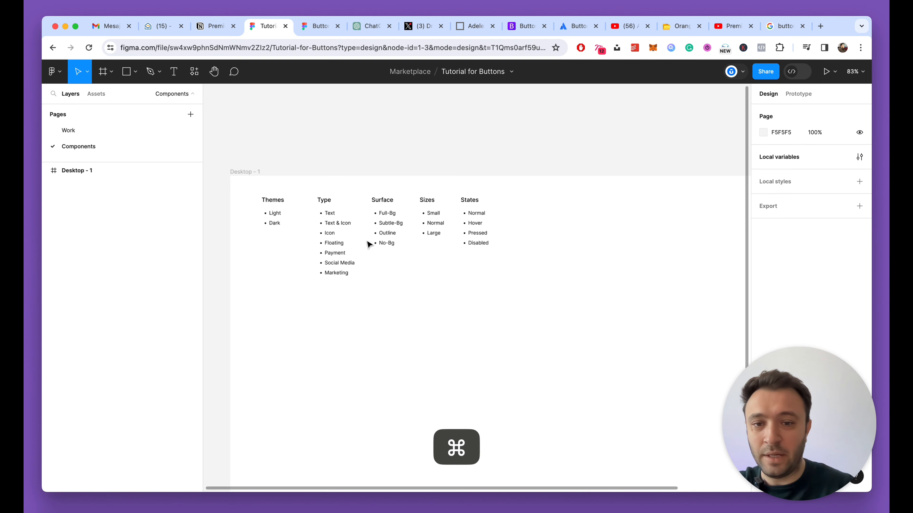
{"action": "scroll", "coordinate": [318, 295], "scroll_direction": "up", "scroll_amount": 5, "text": "super"}
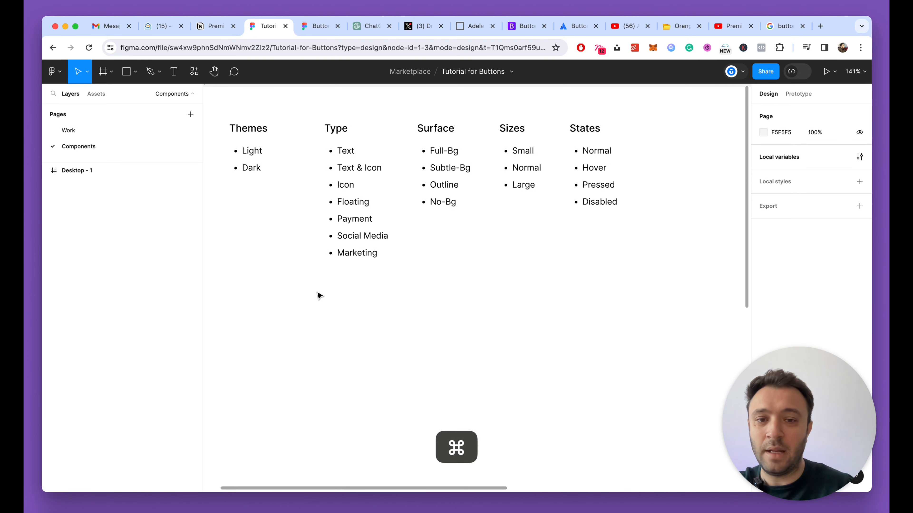
{"action": "scroll", "coordinate": [316, 291], "scroll_direction": "down", "scroll_amount": 2, "text": "super"}
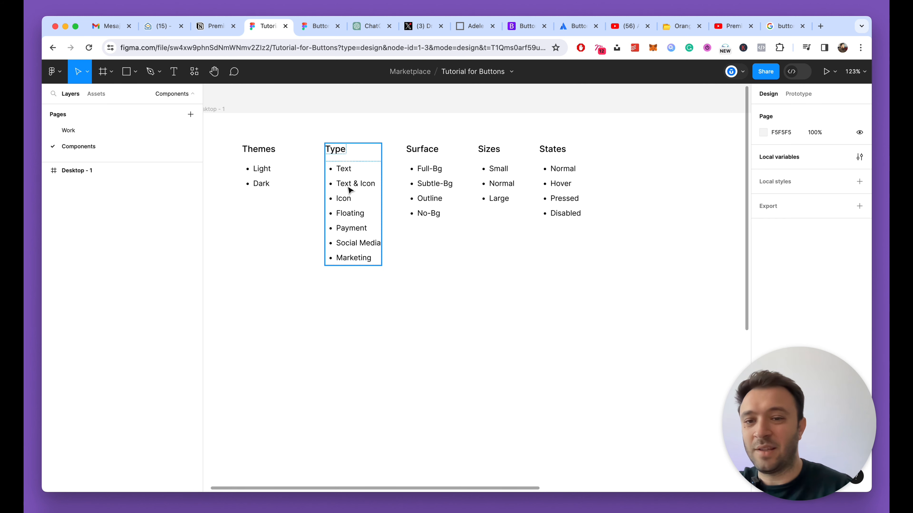
{"action": "scroll", "coordinate": [296, 169], "scroll_direction": "up", "scroll_amount": 3, "text": "super"}
{"action": "scroll", "coordinate": [307, 219], "scroll_direction": "down", "scroll_amount": 3, "text": "super"}
{"action": "scroll", "coordinate": [489, 259], "scroll_direction": "up", "scroll_amount": 2, "text": "super"}
{"action": "scroll", "coordinate": [489, 261], "scroll_direction": "up", "scroll_amount": 2}
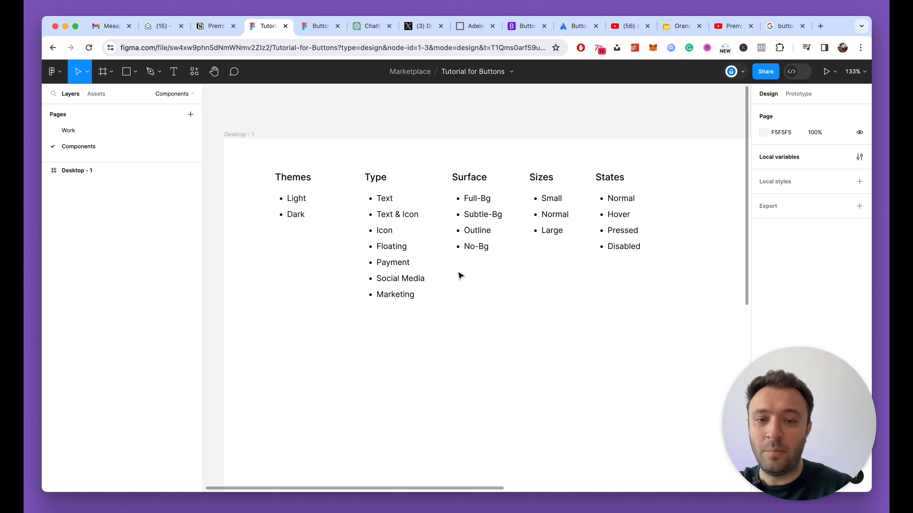
{"action": "scroll", "coordinate": [461, 275], "scroll_direction": "up", "scroll_amount": 1, "text": "super"}
{"action": "scroll", "coordinate": [449, 273], "scroll_direction": "left", "scroll_amount": 2}
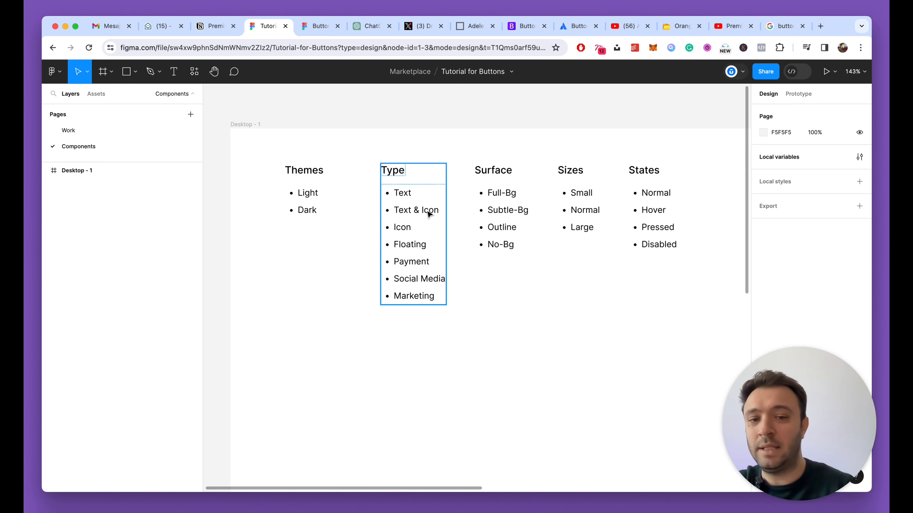
{"action": "scroll", "coordinate": [463, 251], "scroll_direction": "down", "scroll_amount": 2}
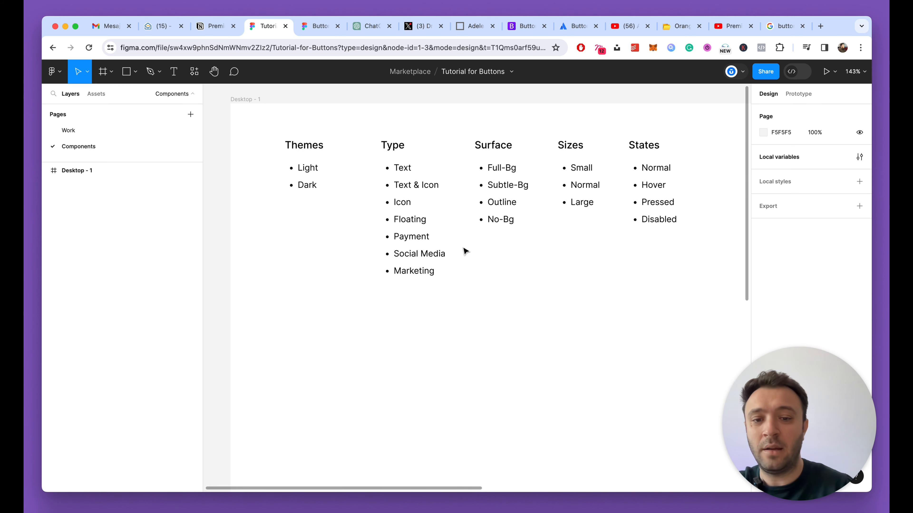
Select the Type list and the Sizes list in the Desktop - 1 frame to review their entries.
{"action": "left_click", "coordinate": [422, 249]}
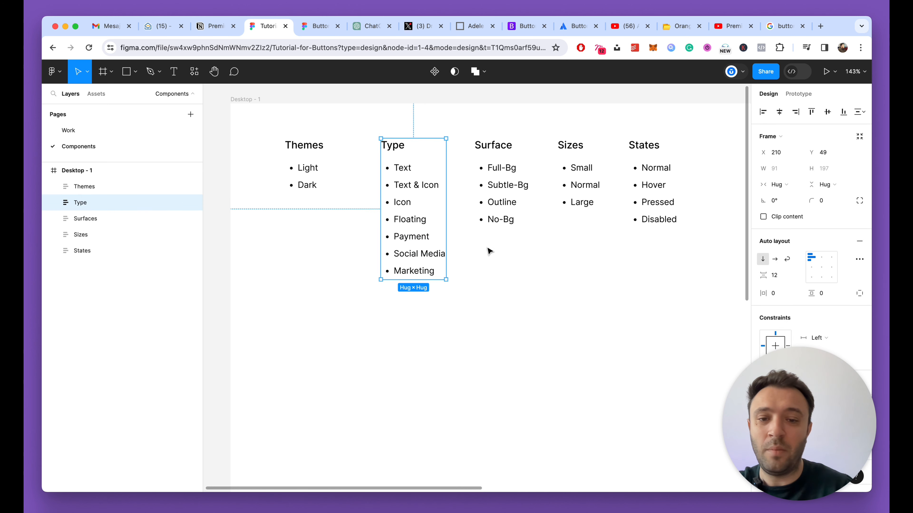
{"action": "scroll", "coordinate": [489, 270], "scroll_direction": "right", "scroll_amount": 2}
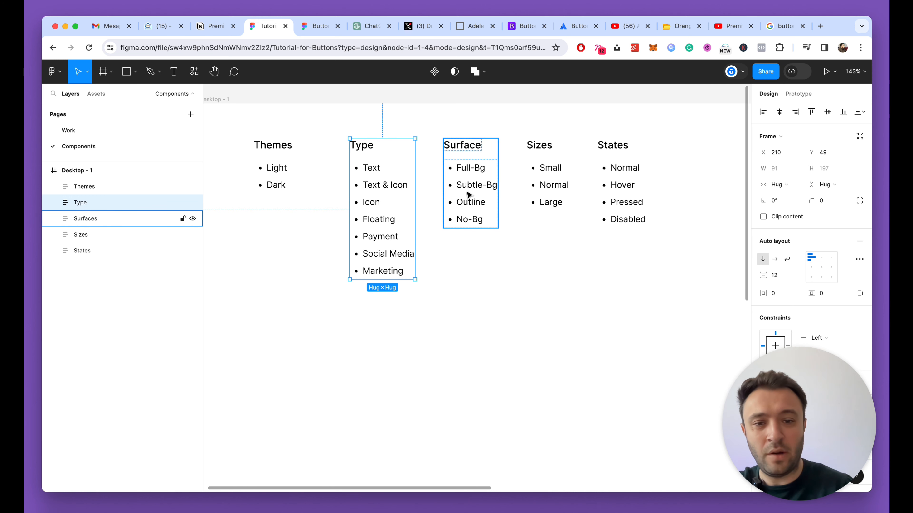
{"action": "scroll", "coordinate": [528, 230], "scroll_direction": "right", "scroll_amount": 2}
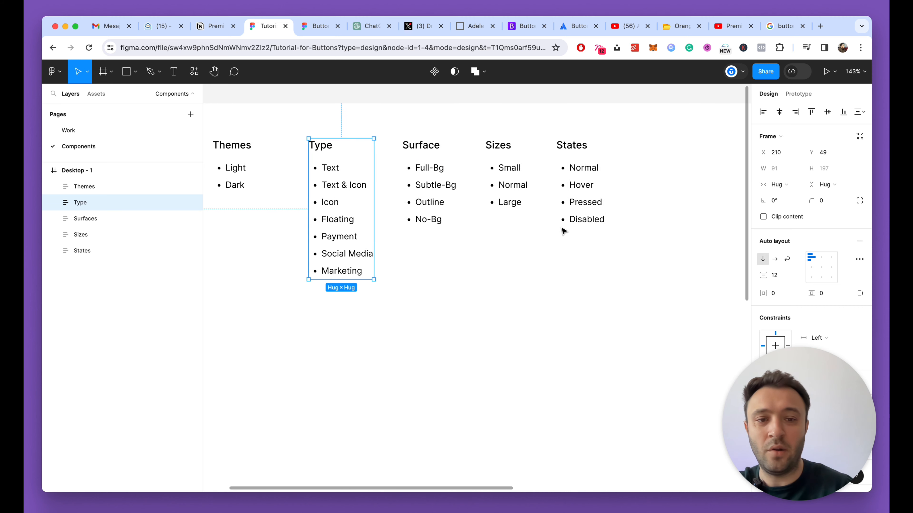
{"action": "left_click", "coordinate": [498, 150]}
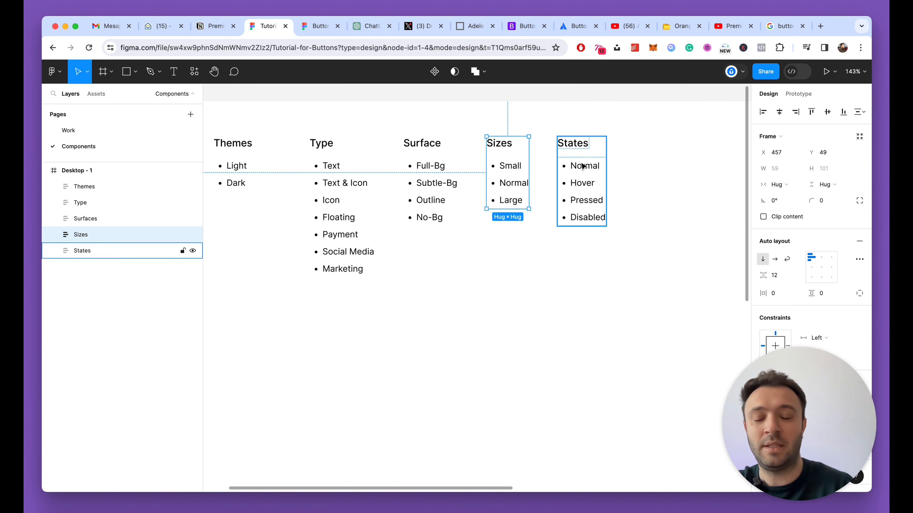
Switch to the Buttons file and place a Buttons component instance in the Work page's Desktop - 1 frame, at about X 125, Y 28.
{"action": "left_click", "coordinate": [315, 26]}
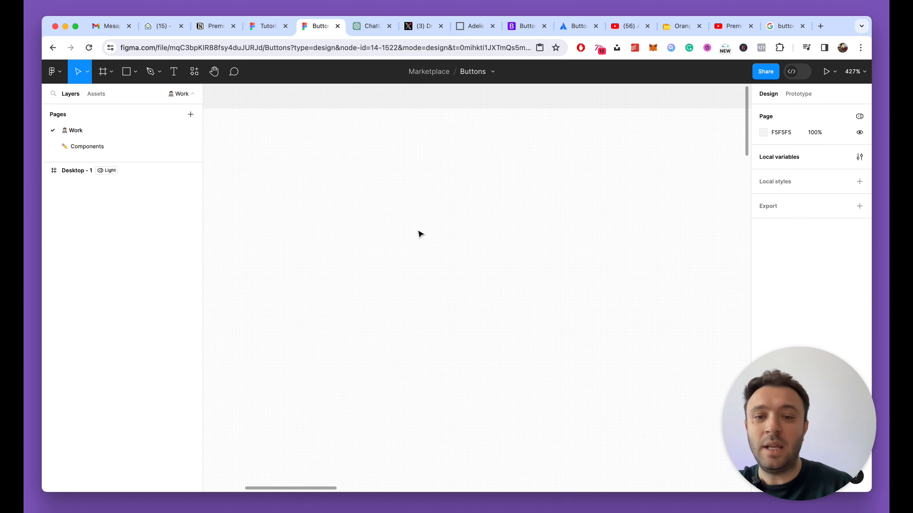
{"action": "left_click", "coordinate": [97, 95]}
{"action": "left_click_drag", "start_coordinate": [75, 196], "coordinate": [440, 226]}
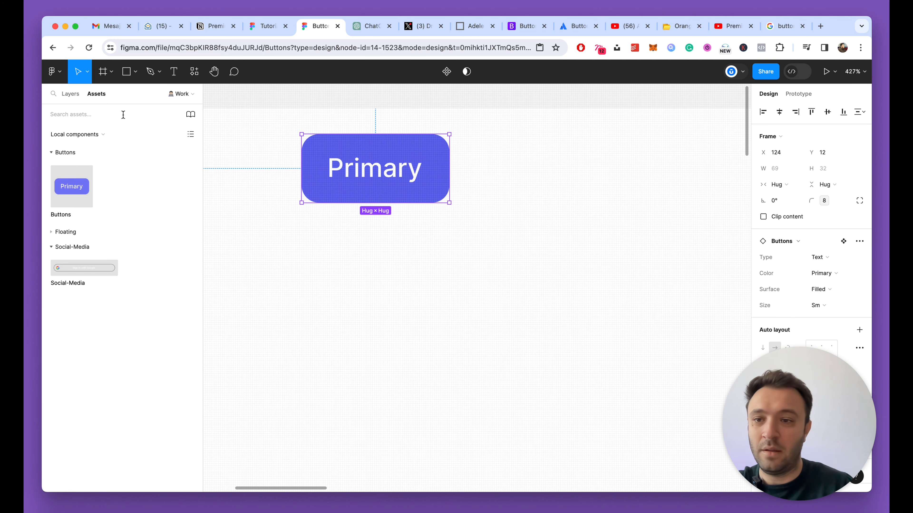
{"action": "left_click", "coordinate": [65, 93]}
{"action": "left_click", "coordinate": [456, 308]}
{"action": "scroll", "coordinate": [395, 265], "scroll_direction": "down", "scroll_amount": 5}
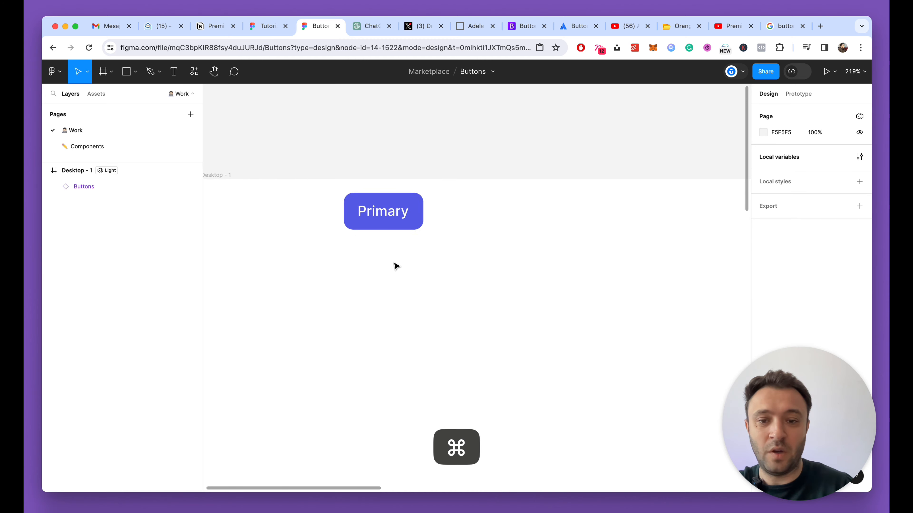
{"action": "scroll", "coordinate": [395, 266], "scroll_direction": "up", "scroll_amount": 3}
{"action": "left_click", "coordinate": [392, 240]}
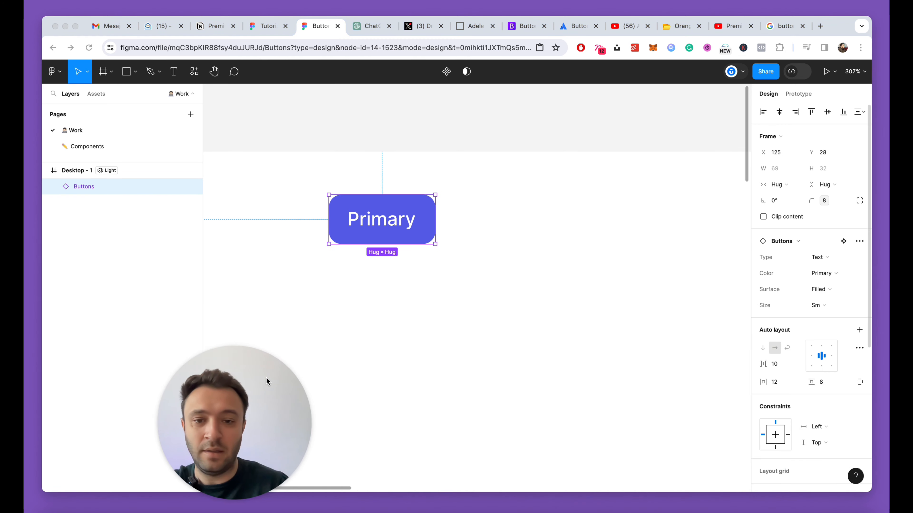
Open the Components page and examine the Buttons, Social-Media, Floating and Marketing button sets.
{"action": "left_click", "coordinate": [81, 148]}
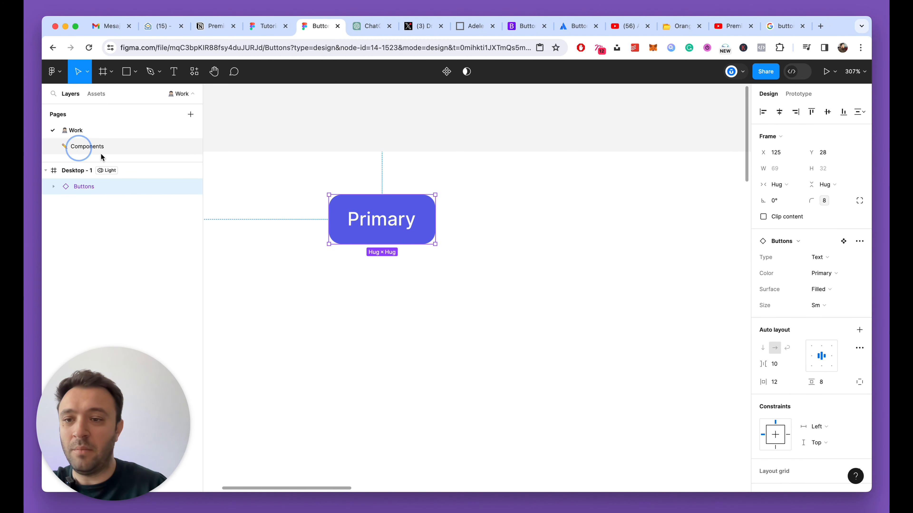
{"action": "left_click", "coordinate": [123, 144]}
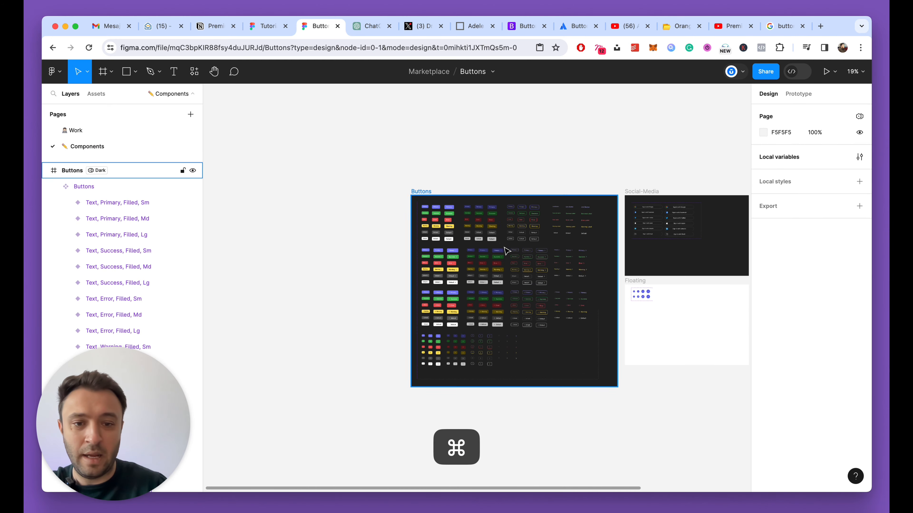
{"action": "scroll", "coordinate": [505, 249], "scroll_direction": "up", "scroll_amount": 5}
{"action": "scroll", "coordinate": [506, 250], "scroll_direction": "right", "scroll_amount": 10}
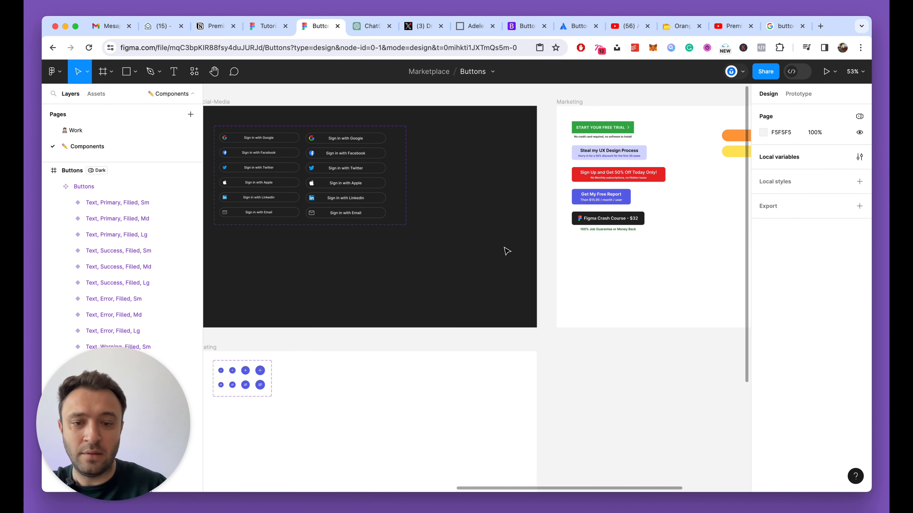
{"action": "scroll", "coordinate": [506, 250], "scroll_direction": "right", "scroll_amount": 5}
{"action": "scroll", "coordinate": [506, 251], "scroll_direction": "left", "scroll_amount": 5}
{"action": "scroll", "coordinate": [511, 250], "scroll_direction": "right", "scroll_amount": 3}
{"action": "scroll", "coordinate": [515, 250], "scroll_direction": "down", "scroll_amount": 5}
{"action": "scroll", "coordinate": [603, 231], "scroll_direction": "up", "scroll_amount": 10}
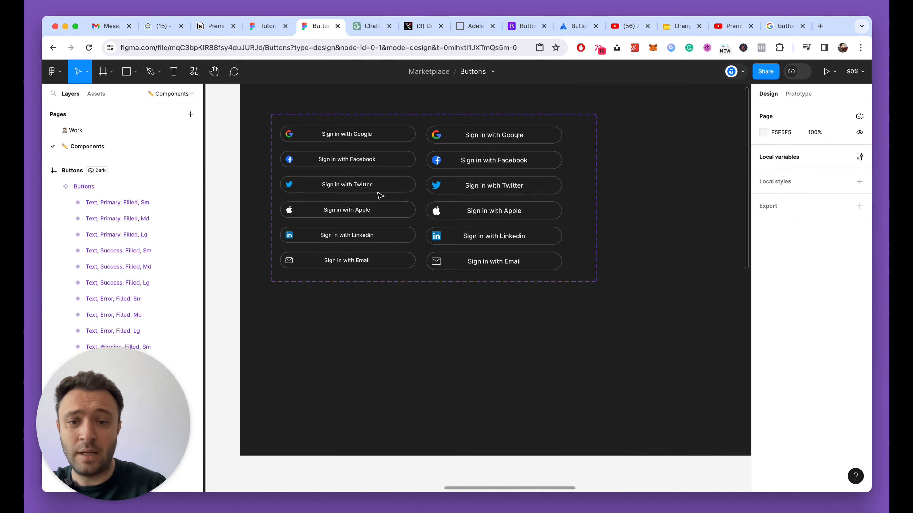
{"action": "scroll", "coordinate": [380, 196], "scroll_direction": "down", "scroll_amount": 5}
{"action": "scroll", "coordinate": [398, 197], "scroll_direction": "right", "scroll_amount": 10}
{"action": "scroll", "coordinate": [386, 146], "scroll_direction": "up", "scroll_amount": 5}
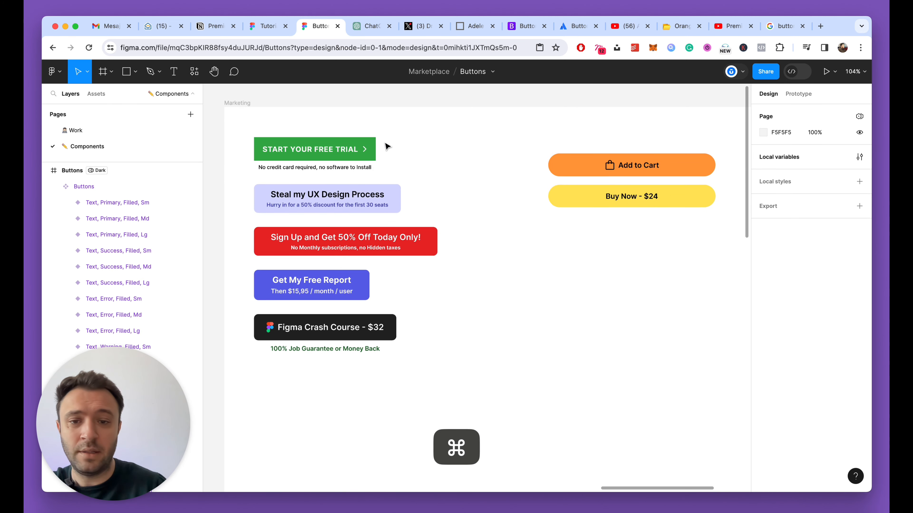
{"action": "scroll", "coordinate": [386, 145], "scroll_direction": "left", "scroll_amount": 3}
Return to the Work page and move the Primary button instance to about X 187, Y 32.
{"action": "left_click", "coordinate": [74, 131]}
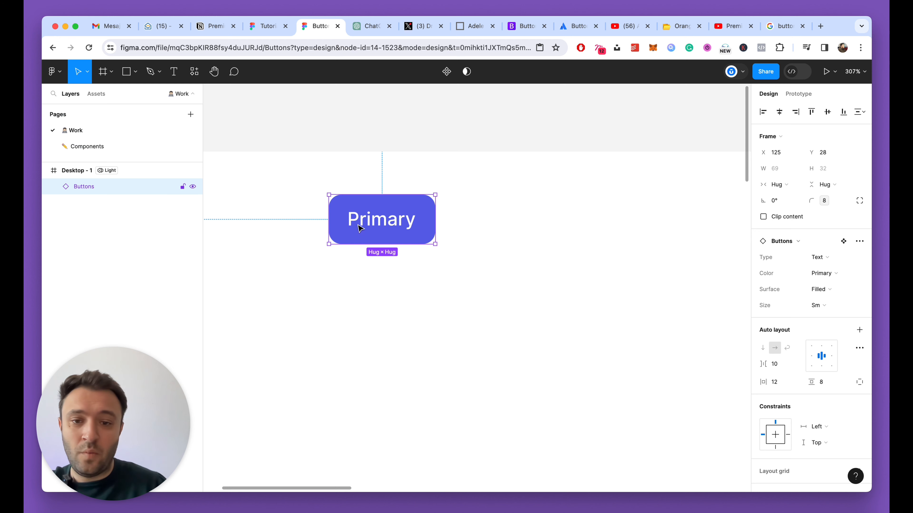
{"action": "left_click_drag", "start_coordinate": [358, 224], "coordinate": [454, 230]}
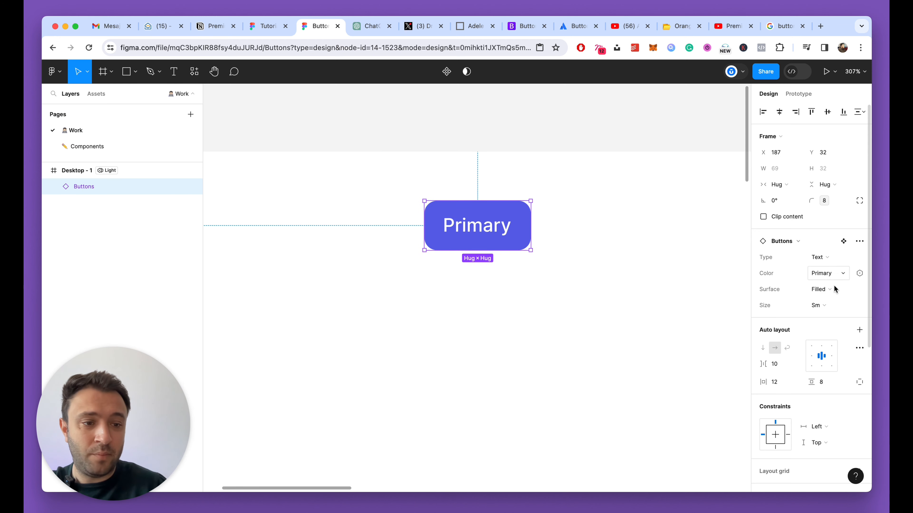
Switch the selected button's Color property through Success, Error and Warning in turn.
{"action": "left_click", "coordinate": [826, 277]}
{"action": "left_click", "coordinate": [781, 286]}
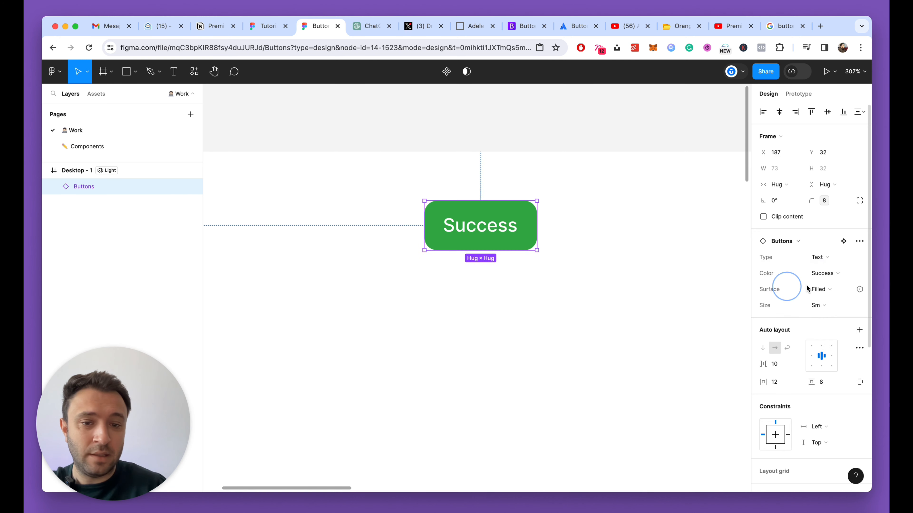
{"action": "left_click", "coordinate": [831, 277]}
{"action": "left_click", "coordinate": [831, 286]}
{"action": "left_click", "coordinate": [821, 275]}
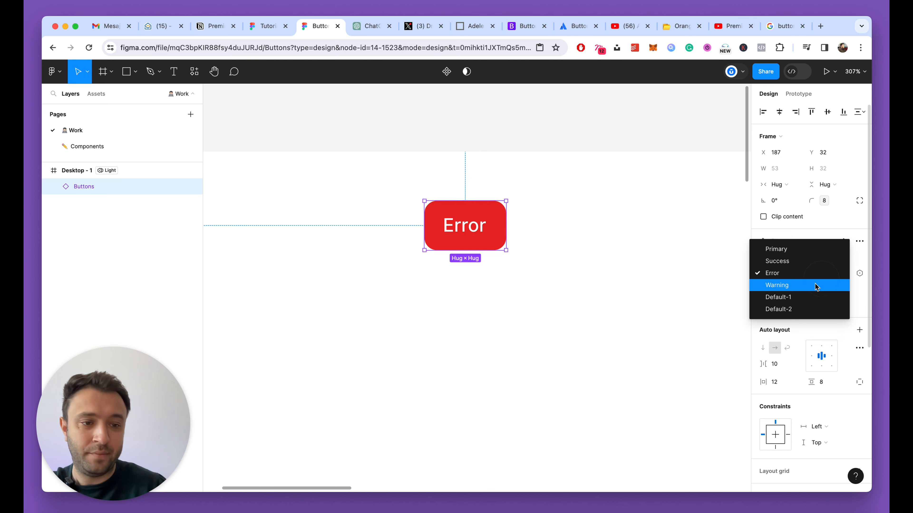
{"action": "left_click", "coordinate": [814, 286]}
Change the button's Color property to Default-1 and to Default-2.
{"action": "left_click", "coordinate": [825, 274]}
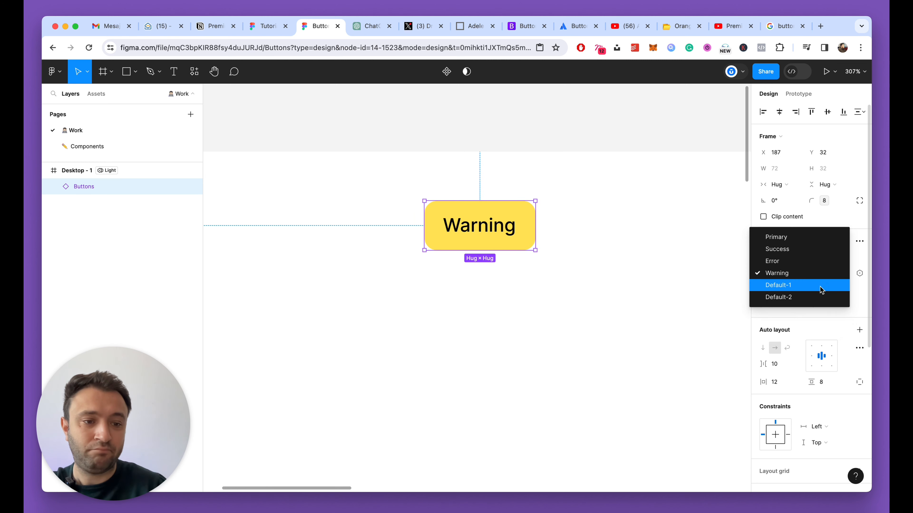
{"action": "left_click", "coordinate": [821, 287]}
{"action": "left_click", "coordinate": [824, 279]}
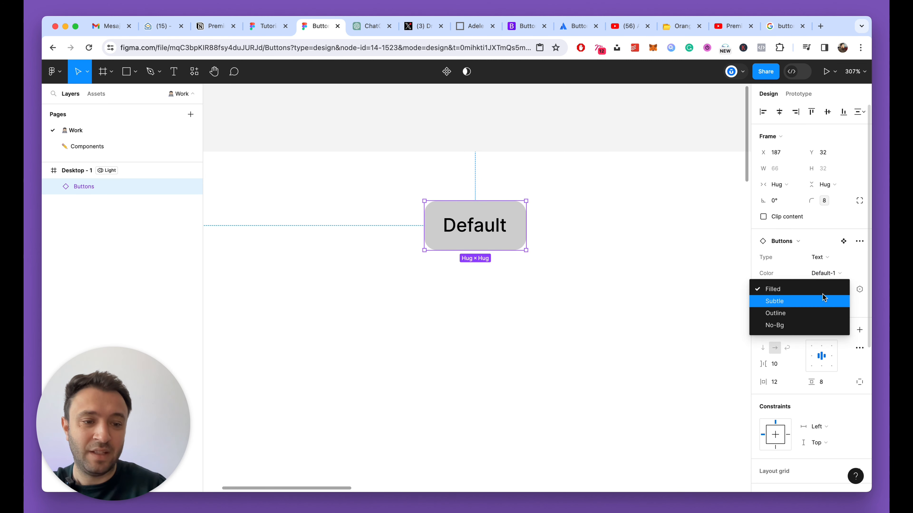
{"action": "left_click", "coordinate": [832, 275]}
{"action": "left_click", "coordinate": [833, 275]}
{"action": "left_click", "coordinate": [832, 286]}
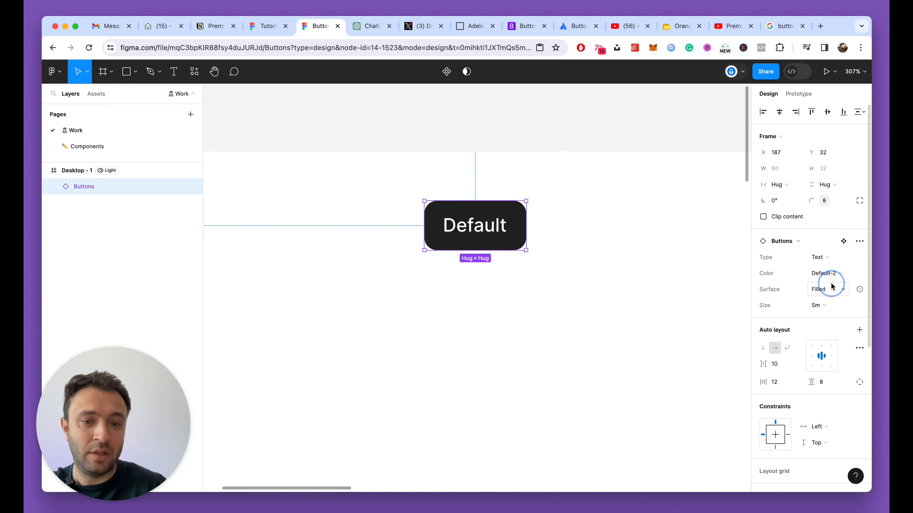
Set the Tokens mode of the Desktop - 1 frame to Dark.
{"action": "scroll", "coordinate": [577, 220], "scroll_direction": "down", "scroll_amount": 5}
{"action": "left_click", "coordinate": [335, 175]}
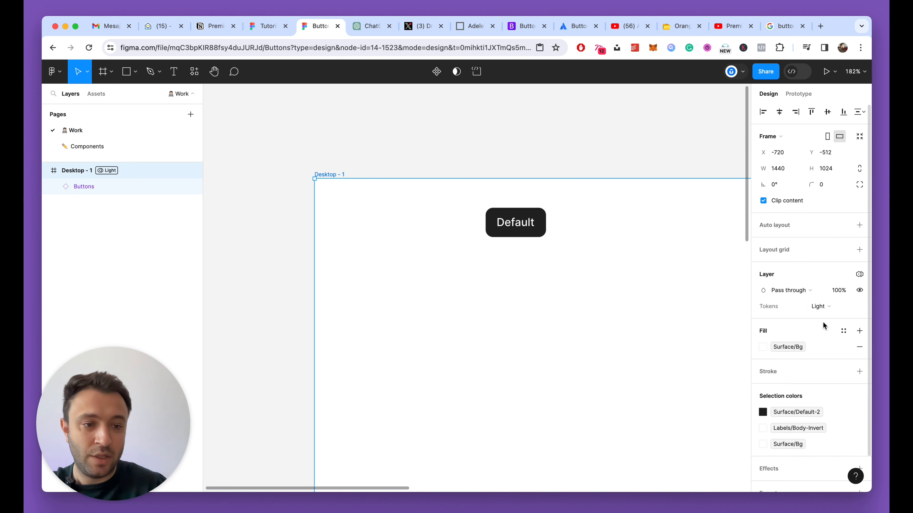
{"action": "left_click", "coordinate": [823, 306]}
{"action": "left_click", "coordinate": [832, 318]}
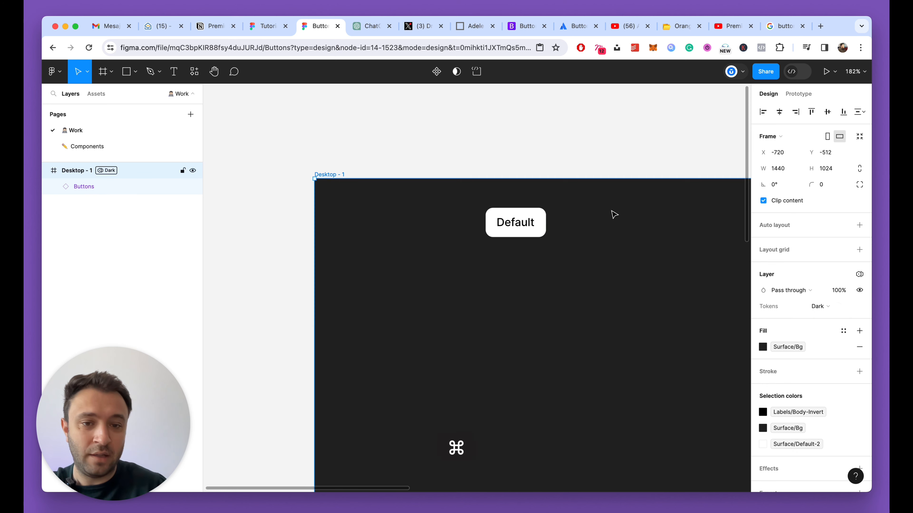
{"action": "scroll", "coordinate": [612, 211], "scroll_direction": "up", "scroll_amount": 2}
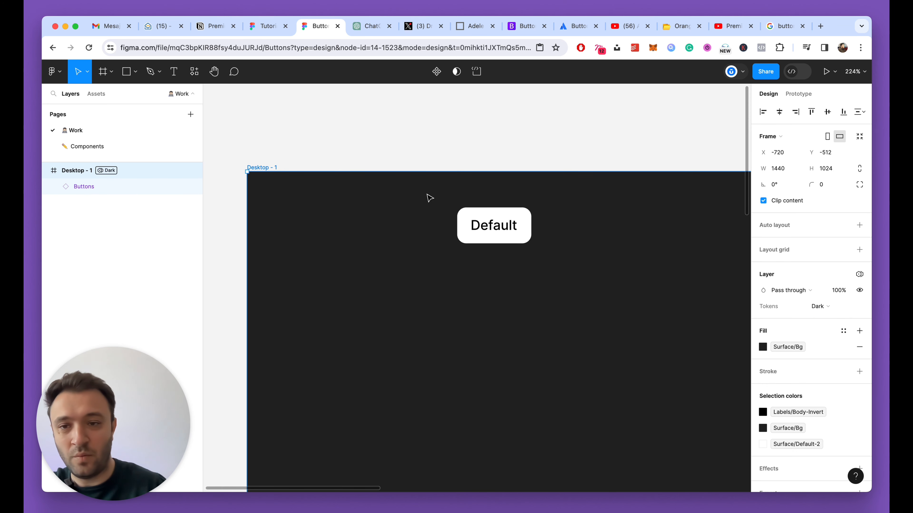
{"action": "left_click", "coordinate": [406, 158]}
{"action": "left_click", "coordinate": [264, 168]}
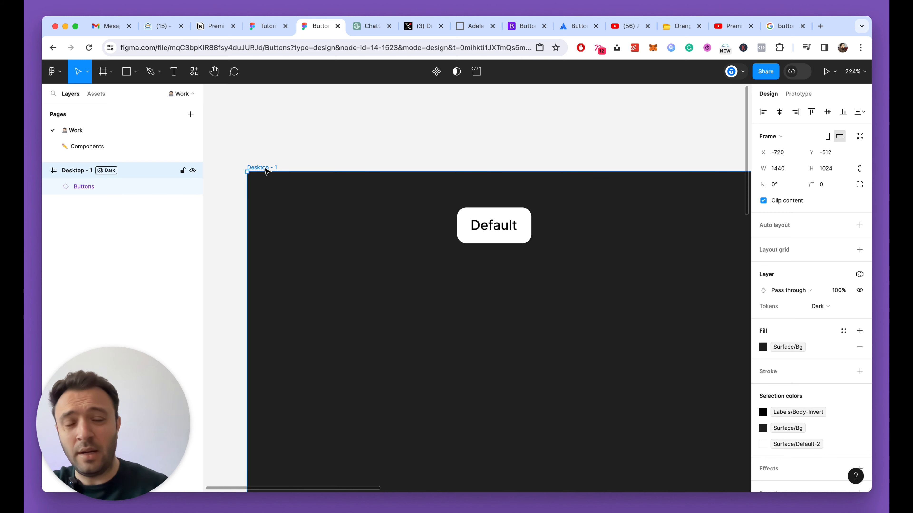
{"action": "left_click", "coordinate": [337, 169]}
{"action": "left_click", "coordinate": [270, 168]}
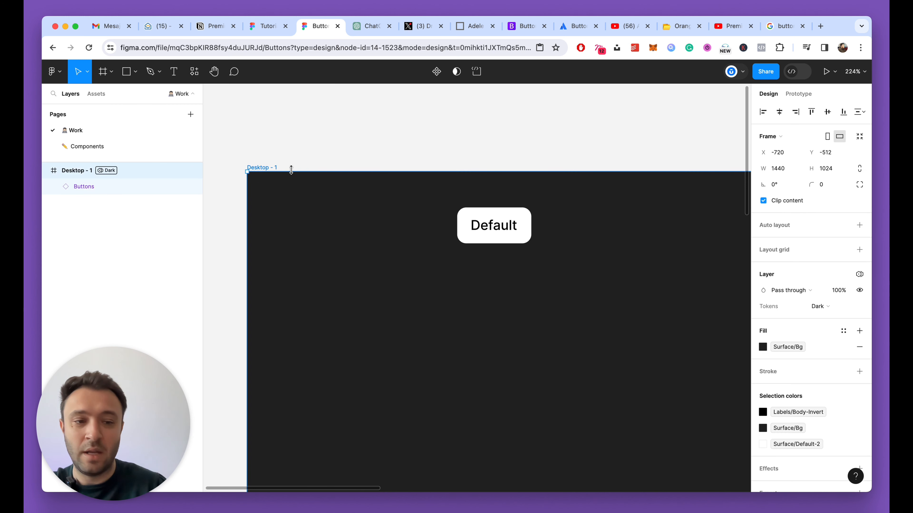
{"action": "left_click", "coordinate": [446, 234]}
Set the button instance's Surface to Subtle and try the Success color before choosing Error.
{"action": "left_click", "coordinate": [481, 234]}
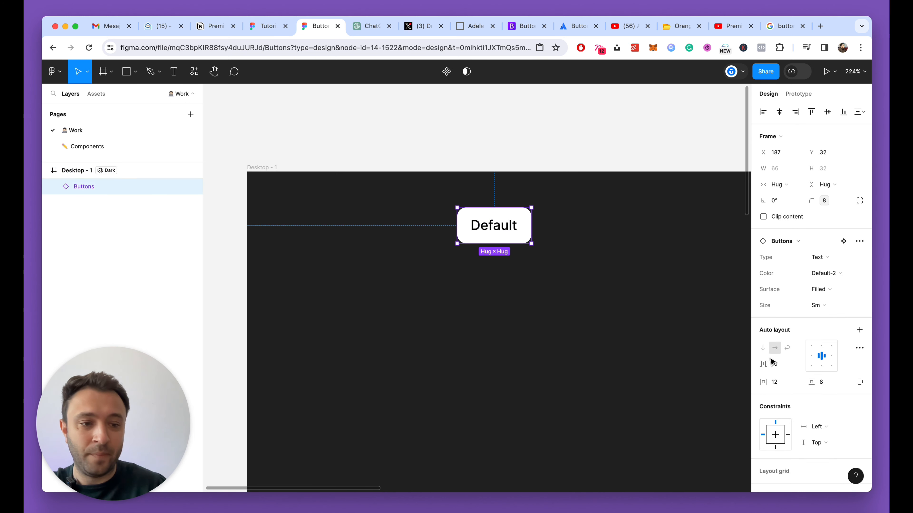
{"action": "left_click", "coordinate": [824, 292]}
{"action": "left_click", "coordinate": [816, 302]}
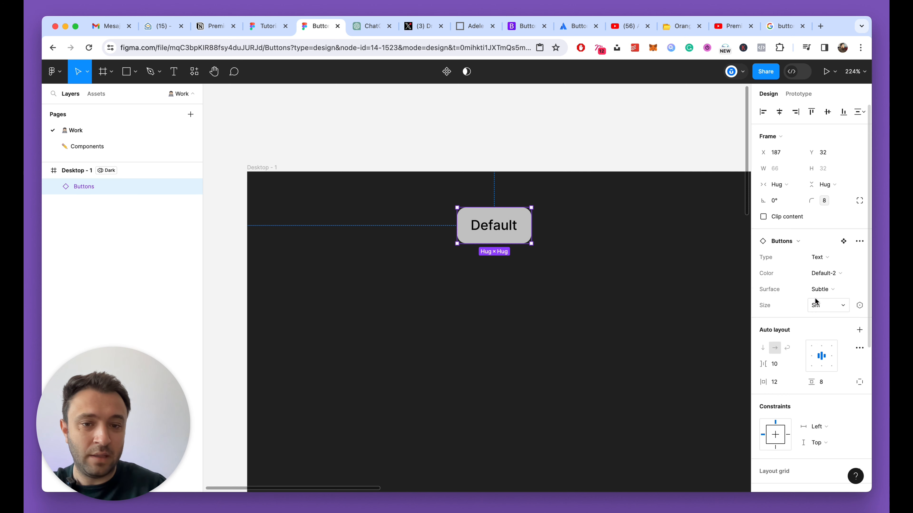
{"action": "left_click", "coordinate": [825, 274]}
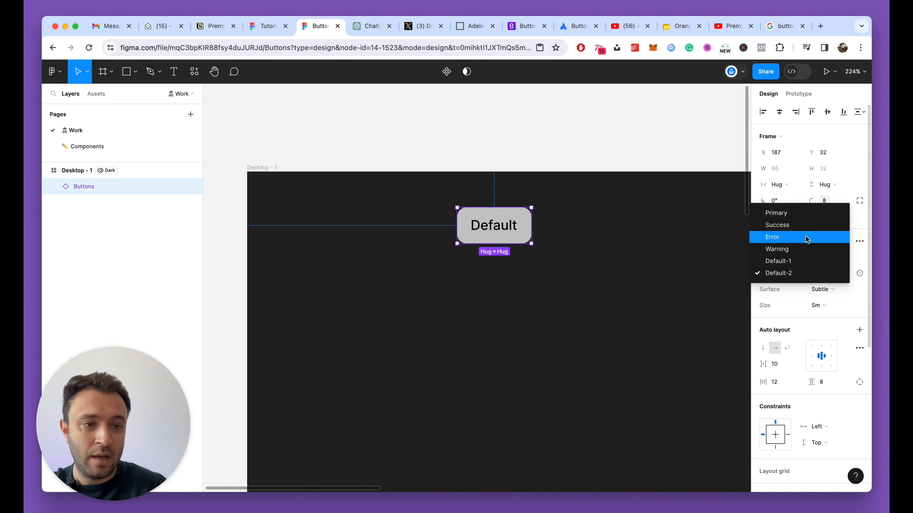
{"action": "left_click", "coordinate": [807, 226]}
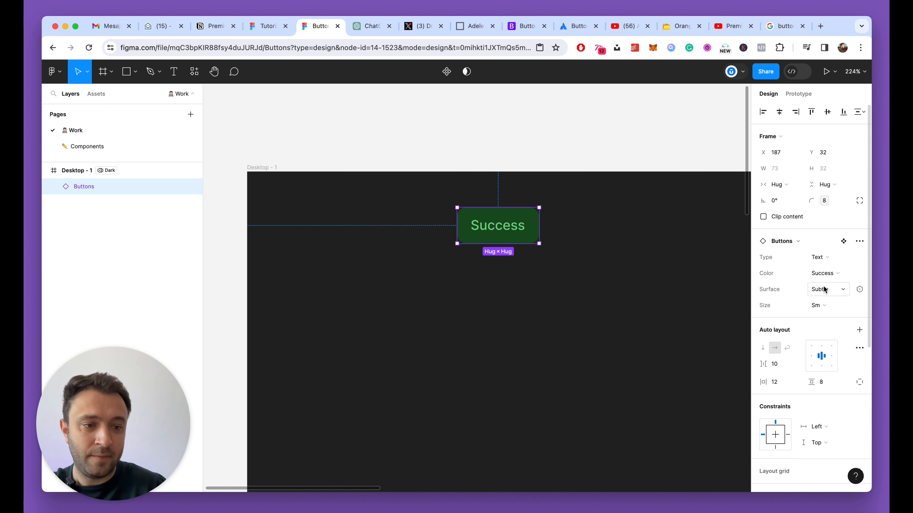
{"action": "left_click", "coordinate": [825, 273]}
{"action": "left_click", "coordinate": [812, 282]}
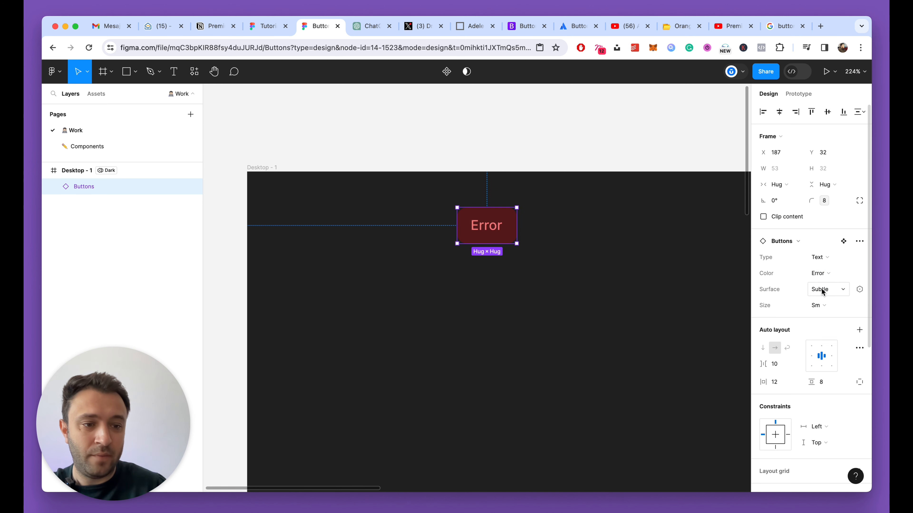
Set the Error button's Surface to Outline and step its Size through Md to Lg.
{"action": "left_click", "coordinate": [815, 292]}
{"action": "left_click", "coordinate": [815, 300]}
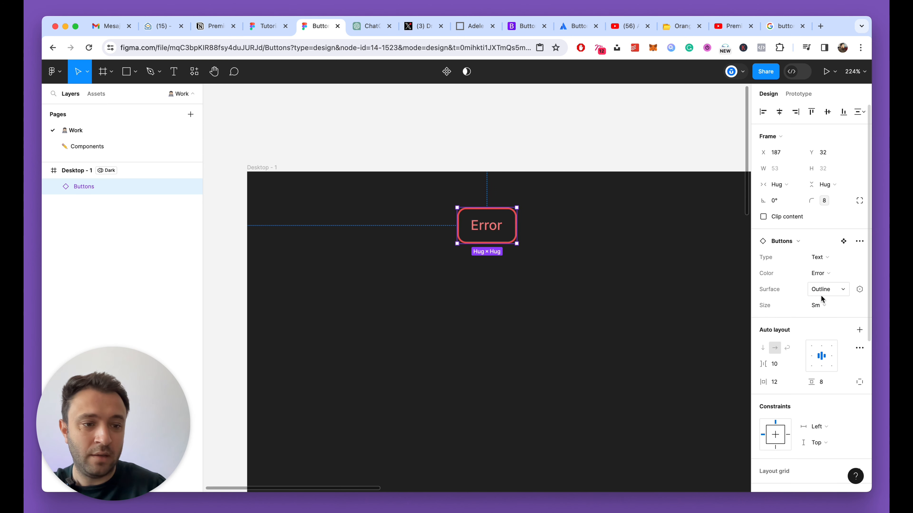
{"action": "left_click", "coordinate": [818, 305]}
{"action": "left_click", "coordinate": [823, 315]}
{"action": "left_click", "coordinate": [817, 305]}
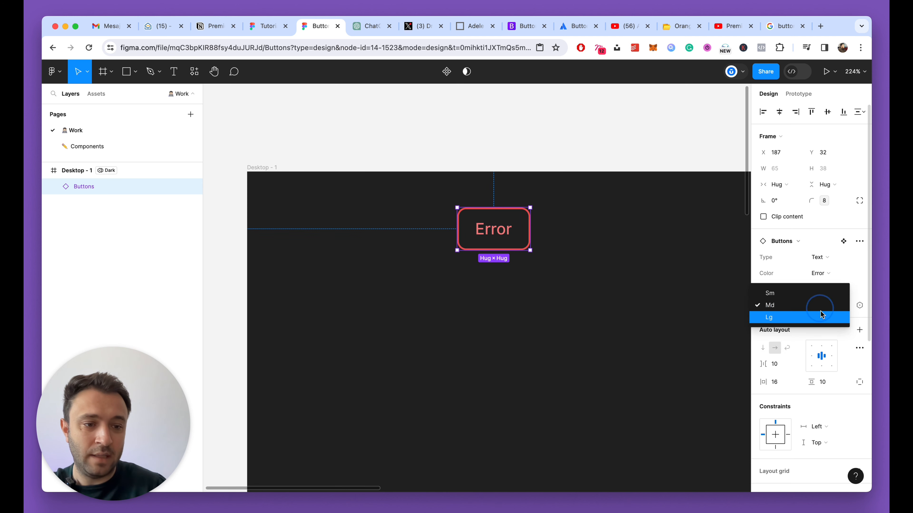
{"action": "left_click", "coordinate": [818, 314]}
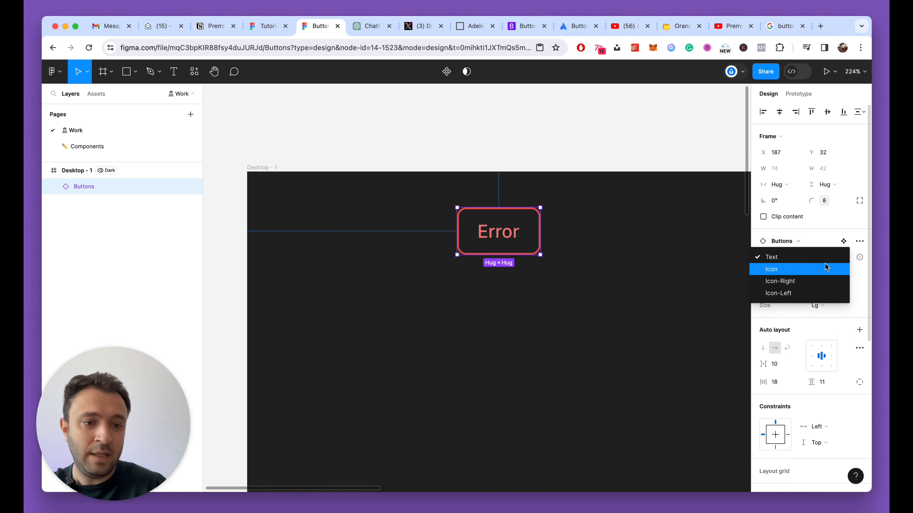
Try the Icon type on the Error button and set its Type to Icon-Right.
{"action": "left_click", "coordinate": [825, 269]}
{"action": "left_click", "coordinate": [824, 263]}
{"action": "left_click", "coordinate": [823, 268]}
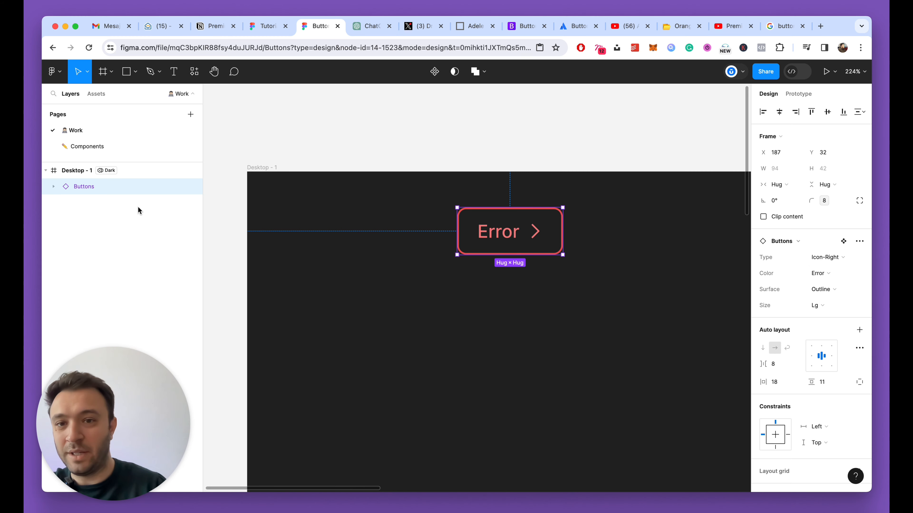
Switch to the Tutorial for Buttons file and deselect the Sizes list.
{"action": "left_click", "coordinate": [254, 26]}
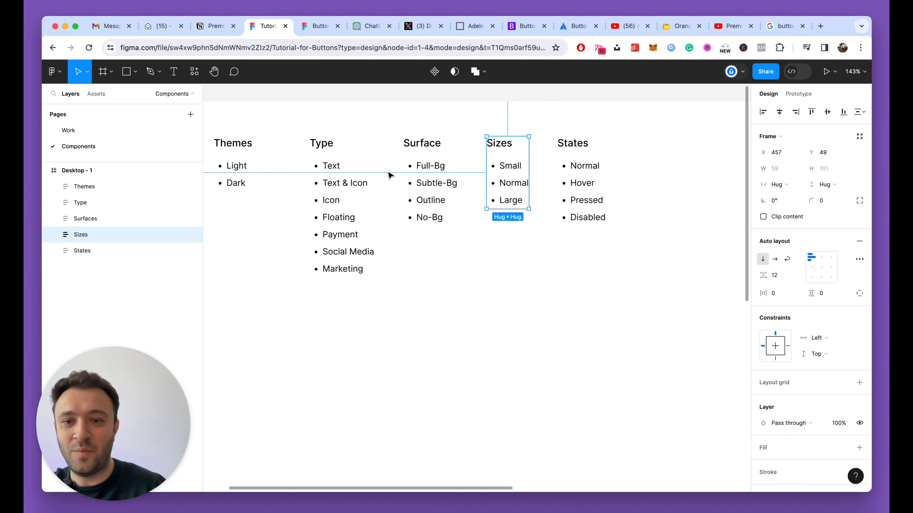
{"action": "scroll", "coordinate": [390, 175], "scroll_direction": "left", "scroll_amount": 4}
{"action": "scroll", "coordinate": [351, 166], "scroll_direction": "down", "scroll_amount": 5}
{"action": "scroll", "coordinate": [369, 148], "scroll_direction": "up", "scroll_amount": 3}
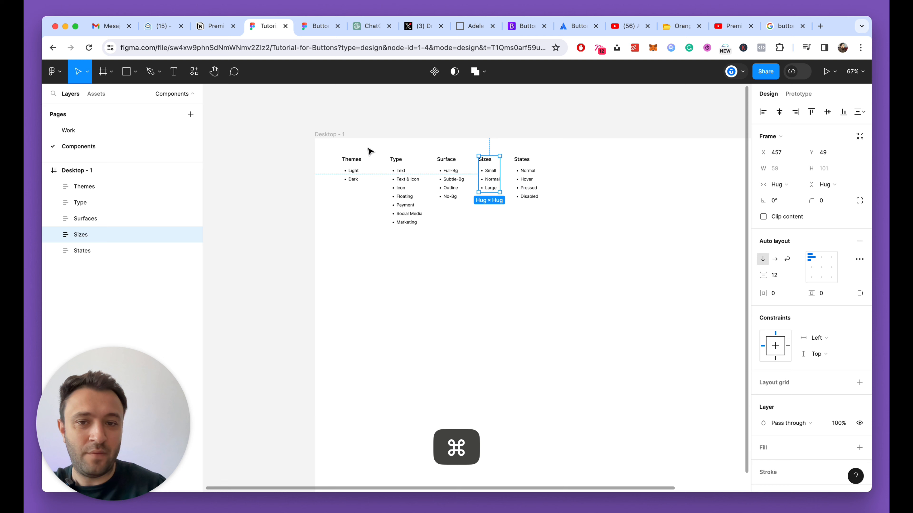
{"action": "left_click", "coordinate": [347, 121]}
{"action": "scroll", "coordinate": [426, 138], "scroll_direction": "up", "scroll_amount": 2}
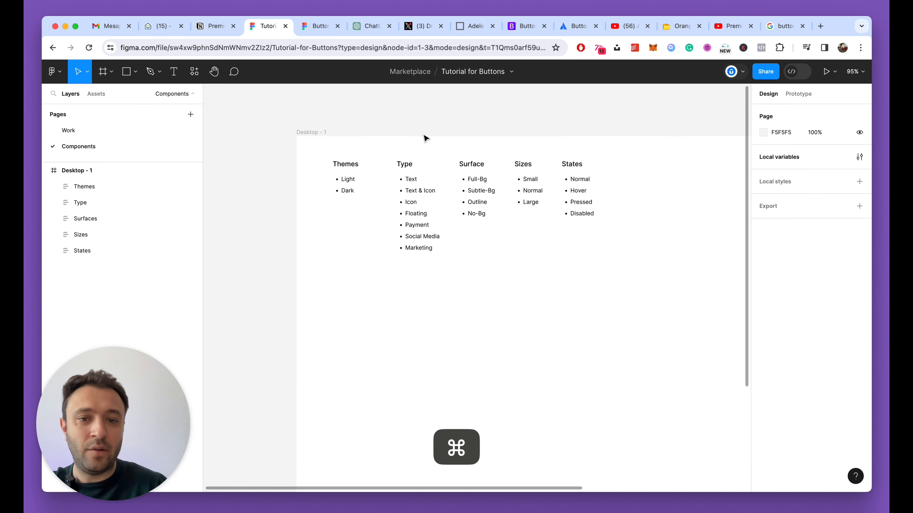
Open the local variables and review the Iris, Green, Red, Yellow and Grey groups of the Primitives collection.
{"action": "left_click", "coordinate": [860, 158]}
{"action": "scroll", "coordinate": [576, 216], "scroll_direction": "down", "scroll_amount": 10}
{"action": "scroll", "coordinate": [577, 216], "scroll_direction": "up", "scroll_amount": 10}
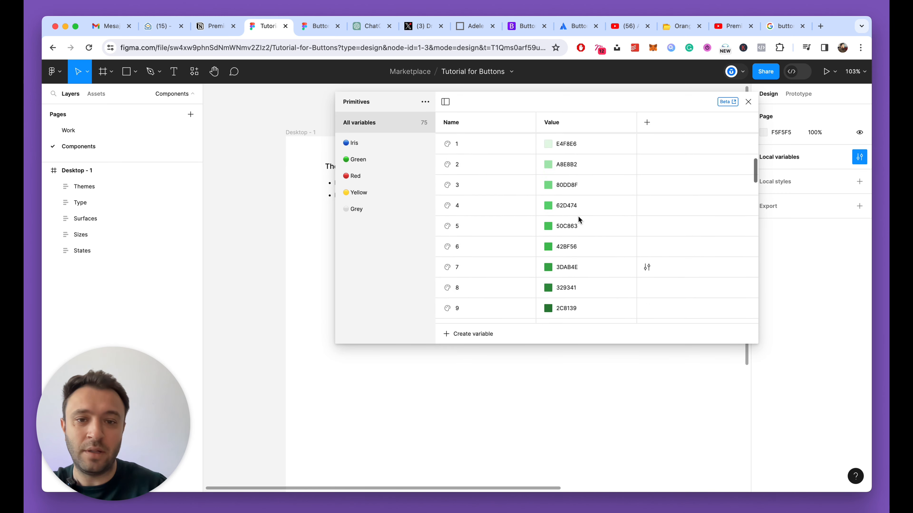
{"action": "left_click", "coordinate": [347, 143]}
{"action": "left_click", "coordinate": [363, 162]}
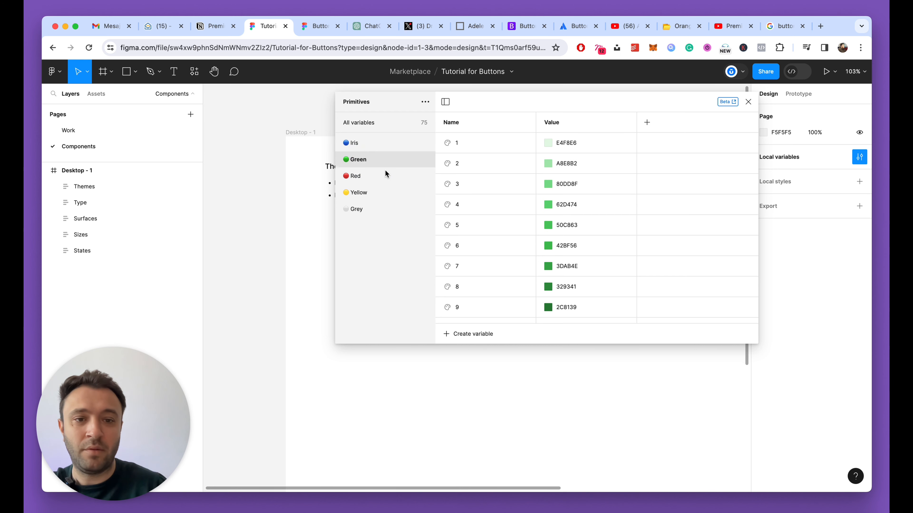
{"action": "left_click", "coordinate": [356, 175]}
{"action": "left_click", "coordinate": [365, 194]}
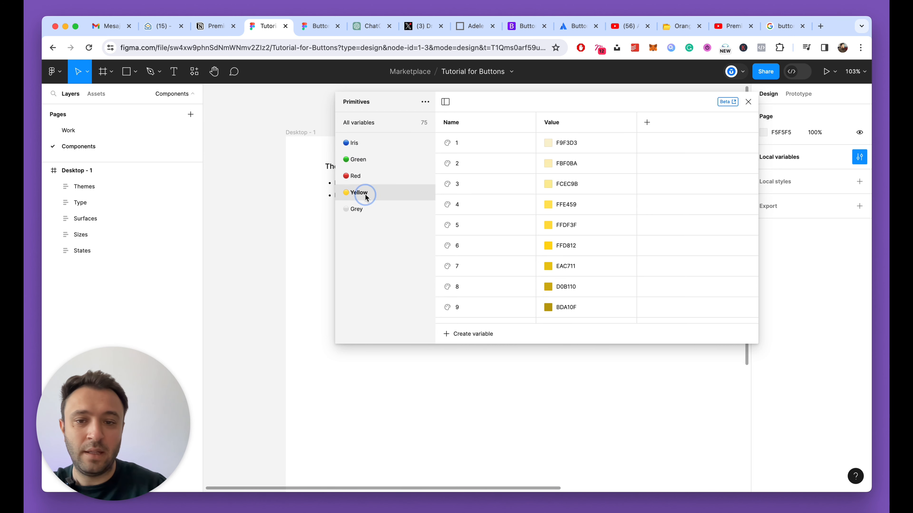
{"action": "left_click", "coordinate": [366, 209]}
Remove the emoji from the names of the Iris and Green variable groups.
{"action": "double_click", "coordinate": [355, 144]}
{"action": "key", "text": "Left"}
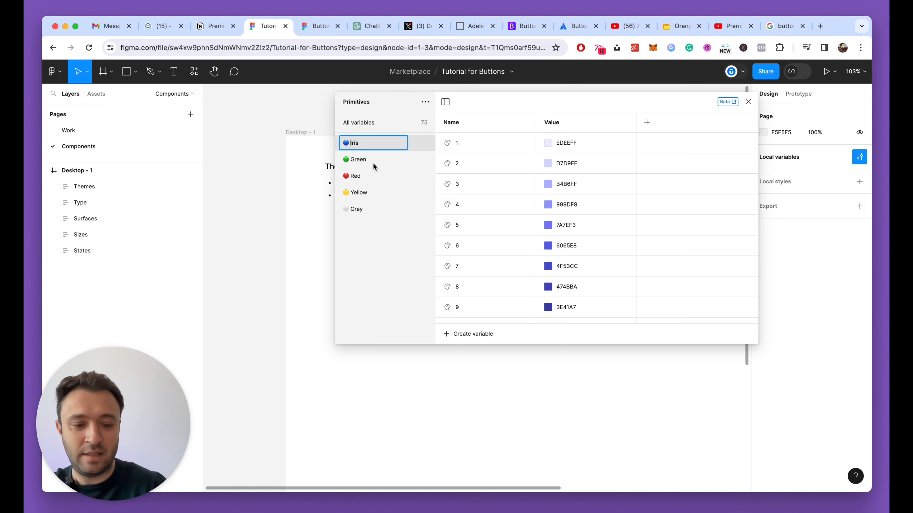
{"action": "key", "text": "Return"}
{"action": "double_click", "coordinate": [365, 155]}
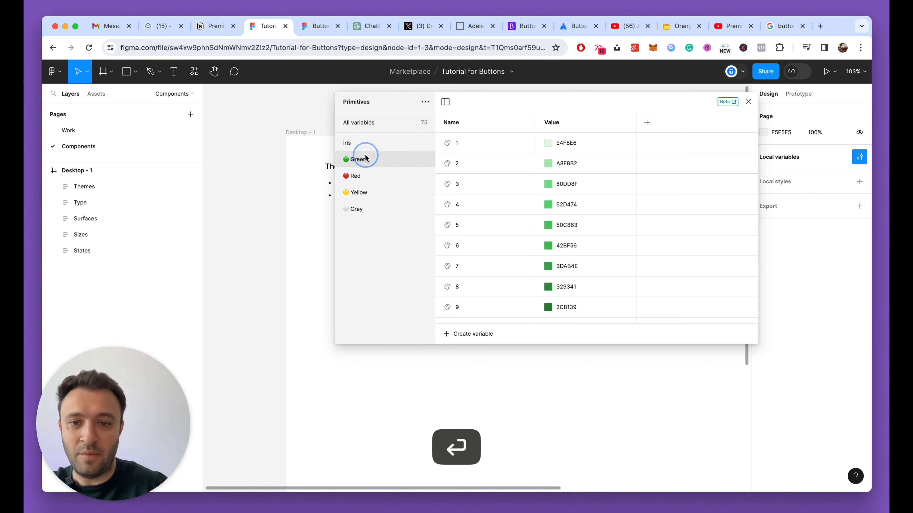
{"action": "left_click", "coordinate": [351, 160]}
{"action": "key", "text": "shift+super+Left"}
{"action": "key", "text": "BackSpace"}
{"action": "key", "text": "Return"}
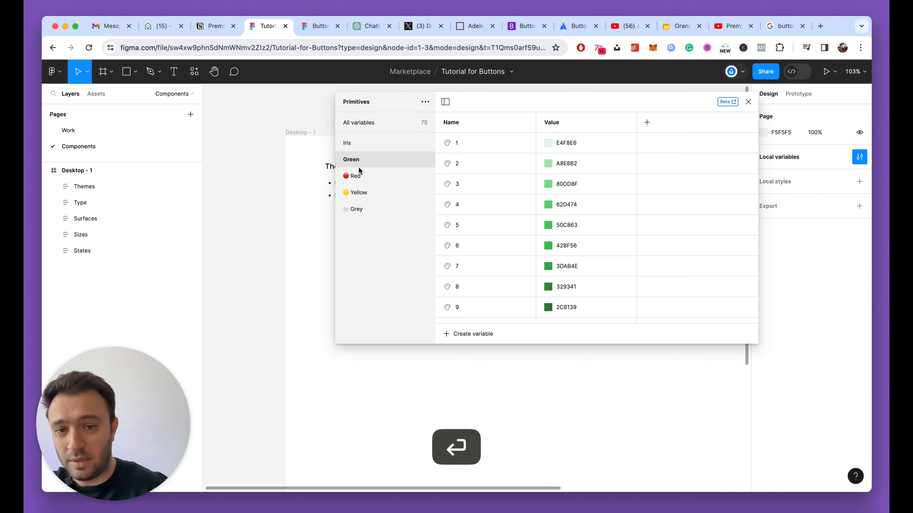
Remove the emoji from the names of the Red and Yellow variable groups.
{"action": "double_click", "coordinate": [356, 176]}
{"action": "left_click", "coordinate": [351, 177]}
{"action": "key", "text": "shift+super+Left"}
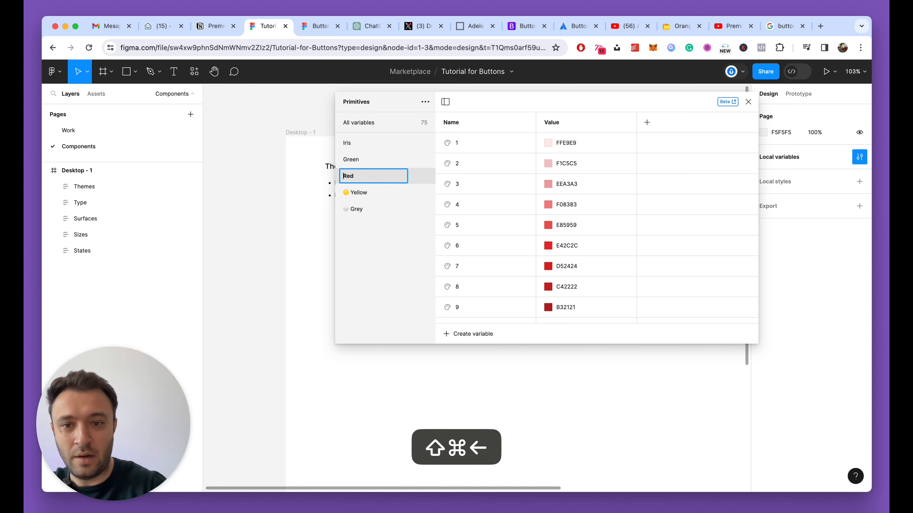
{"action": "key", "text": "Return"}
{"action": "left_click", "coordinate": [367, 192]}
{"action": "double_click", "coordinate": [362, 194]}
{"action": "left_click", "coordinate": [352, 194]}
{"action": "key", "text": "Left"}
{"action": "key", "text": "BackSpace"}
{"action": "key", "text": "Return"}
Remove the emoji from the Grey variable group's name and close the local variables.
{"action": "double_click", "coordinate": [355, 211]}
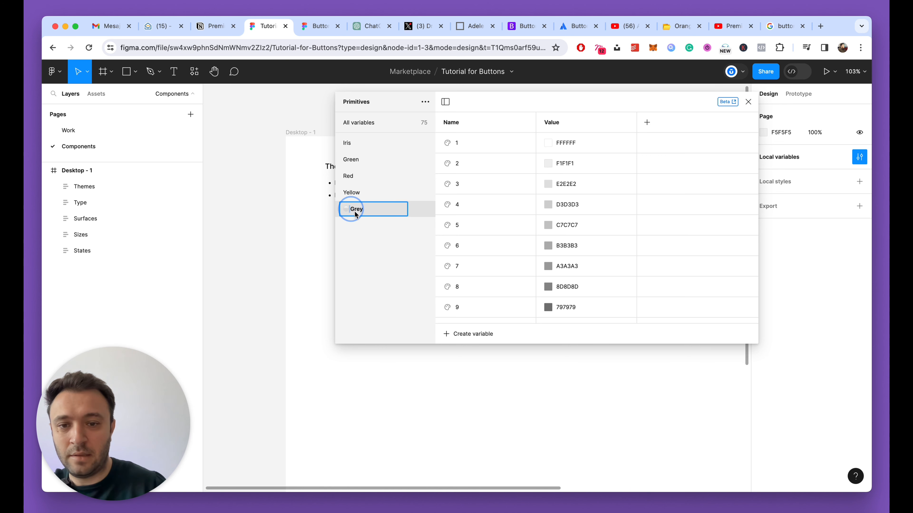
{"action": "key", "text": "shift+super+Left"}
{"action": "key", "text": "BackSpace"}
{"action": "key", "text": "Return"}
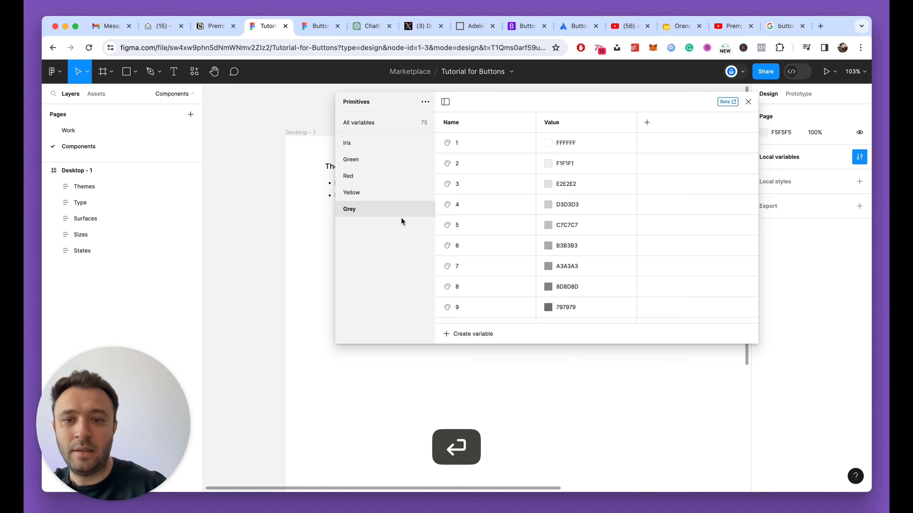
{"action": "left_click", "coordinate": [748, 102]}
Add the text "Primary" below the lists in the Desktop - 1 frame, at about X 329, Y 450.
{"action": "scroll", "coordinate": [560, 289], "scroll_direction": "down", "scroll_amount": 3}
{"action": "scroll", "coordinate": [560, 288], "scroll_direction": "right", "scroll_amount": 3}
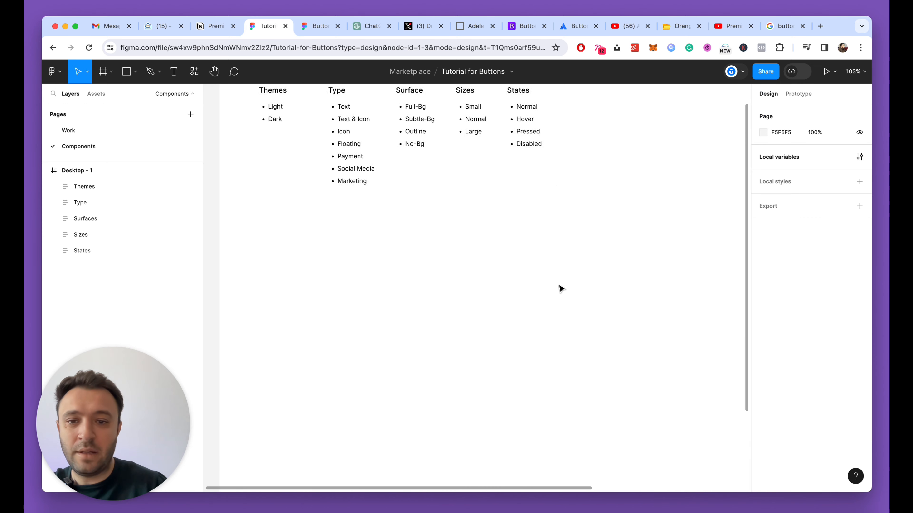
{"action": "scroll", "coordinate": [557, 291], "scroll_direction": "left", "scroll_amount": 1}
{"action": "scroll", "coordinate": [555, 291], "scroll_direction": "up", "scroll_amount": 2}
{"action": "key", "text": "t"}
{"action": "left_click", "coordinate": [404, 329]}
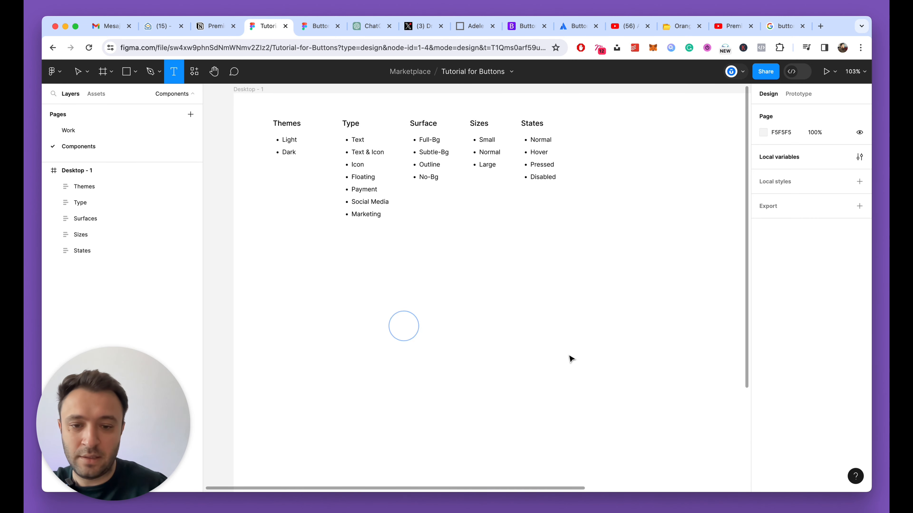
{"action": "key", "text": "Return"}
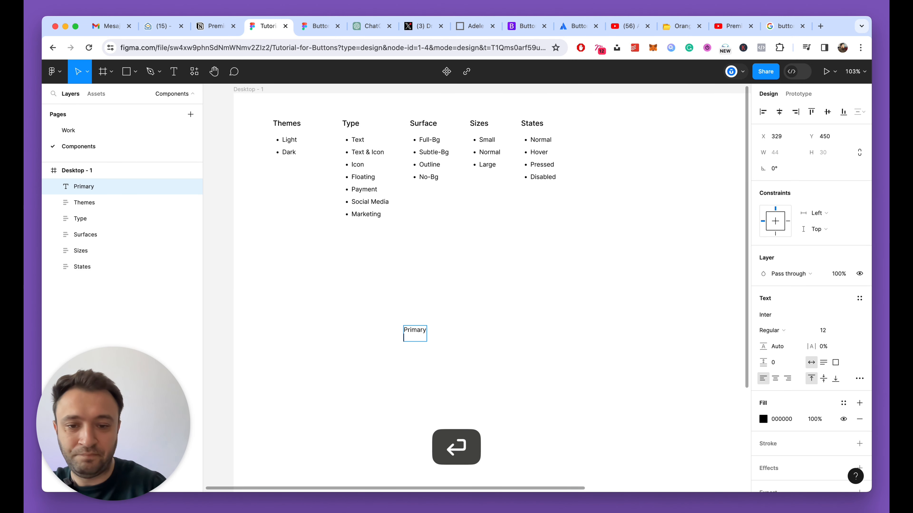
{"action": "key", "text": "Escape"}
{"action": "scroll", "coordinate": [452, 361], "scroll_direction": "up", "scroll_amount": 6}
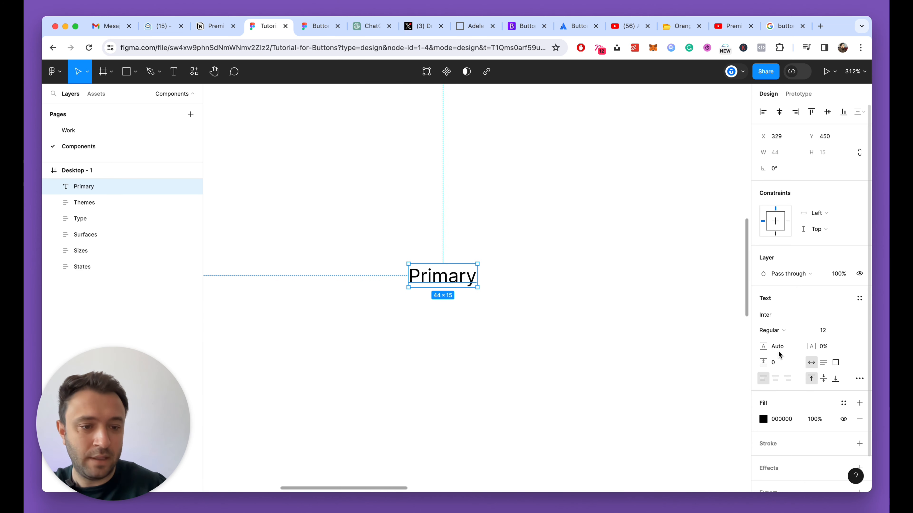
Set the Primary text's font weight to Medium and wrap it in an auto layout frame.
{"action": "left_click", "coordinate": [771, 330]}
{"action": "left_click", "coordinate": [776, 343]}
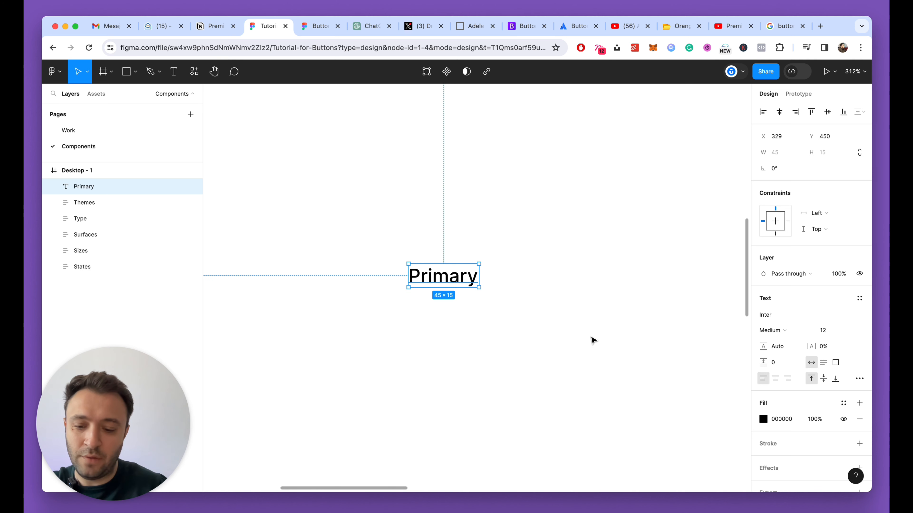
{"action": "key", "text": "shift+a"}
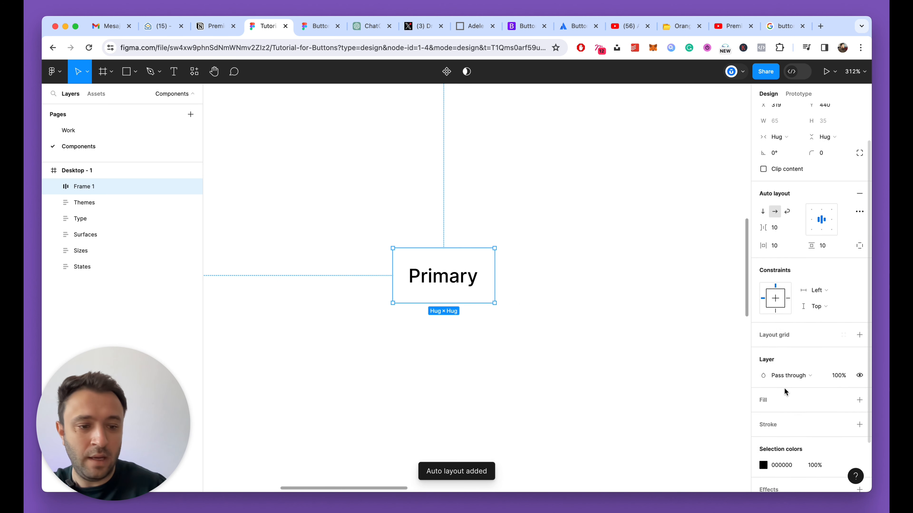
{"action": "left_click", "coordinate": [556, 351]}
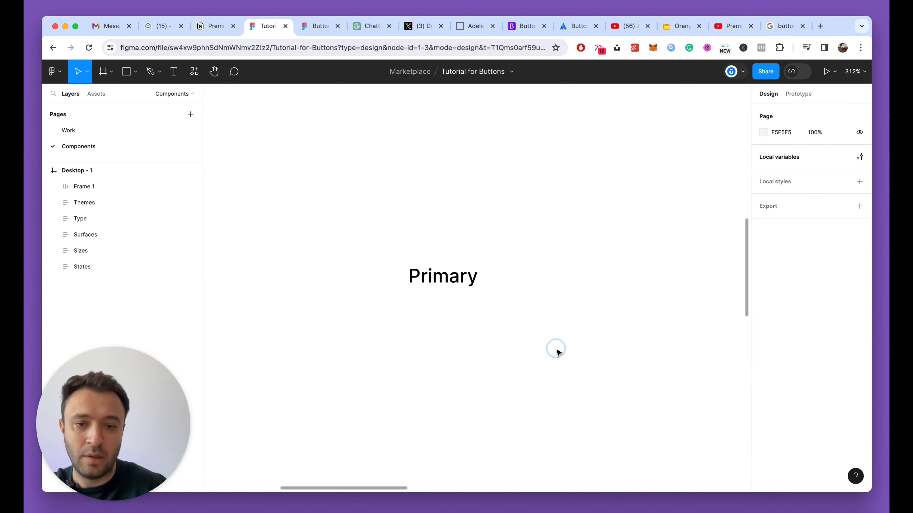
{"action": "left_click", "coordinate": [443, 276]}
{"action": "scroll", "coordinate": [433, 288], "scroll_direction": "down", "scroll_amount": 5}
{"action": "scroll", "coordinate": [432, 288], "scroll_direction": "up", "scroll_amount": 3}
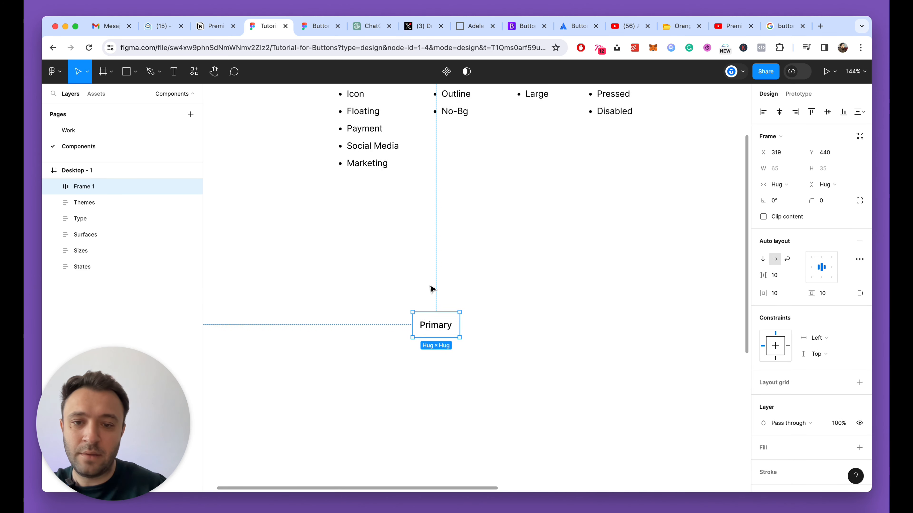
Move the Themes, Type, Surfaces, Sizes and States lists from Desktop - 1 into a new 1440 × 960 Surface Pro 8 frame.
{"action": "scroll", "coordinate": [432, 289], "scroll_direction": "down", "scroll_amount": 6}
{"action": "left_click_drag", "start_coordinate": [303, 177], "coordinate": [579, 284]}
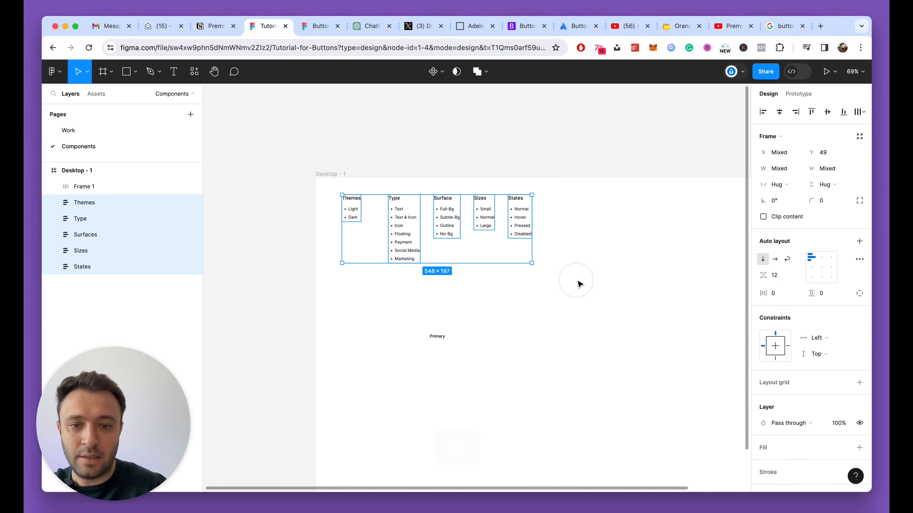
{"action": "key", "text": "super+x"}
{"action": "scroll", "coordinate": [579, 283], "scroll_direction": "down", "scroll_amount": 5}
{"action": "scroll", "coordinate": [553, 280], "scroll_direction": "left", "scroll_amount": 5}
{"action": "key", "text": "f"}
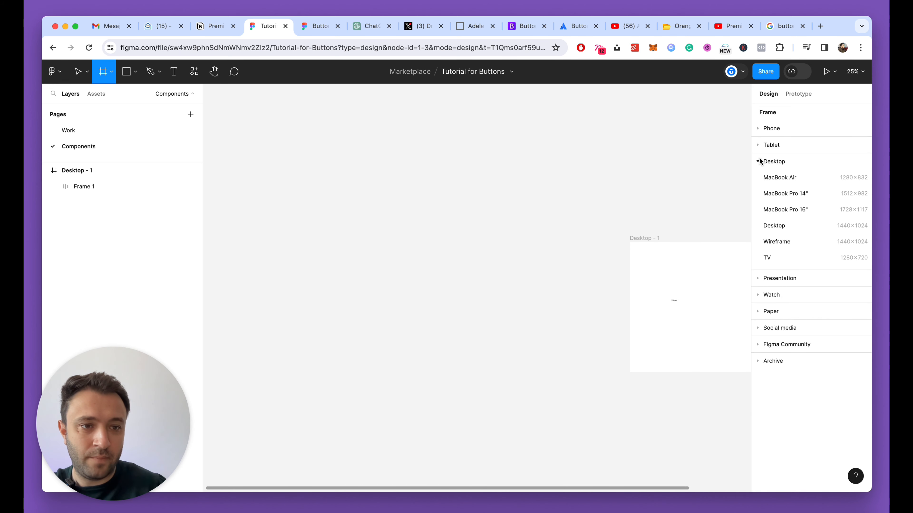
{"action": "left_click", "coordinate": [757, 145]}
{"action": "left_click", "coordinate": [794, 161]}
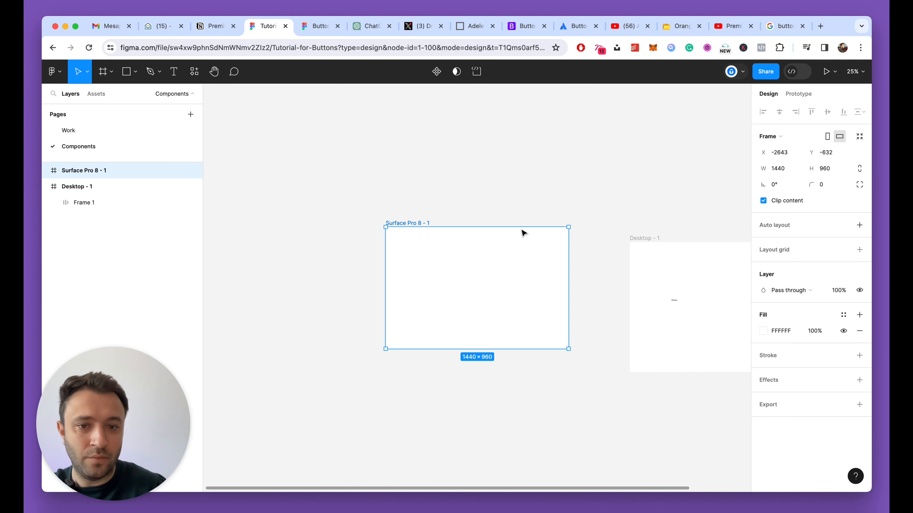
{"action": "key", "text": "super+v"}
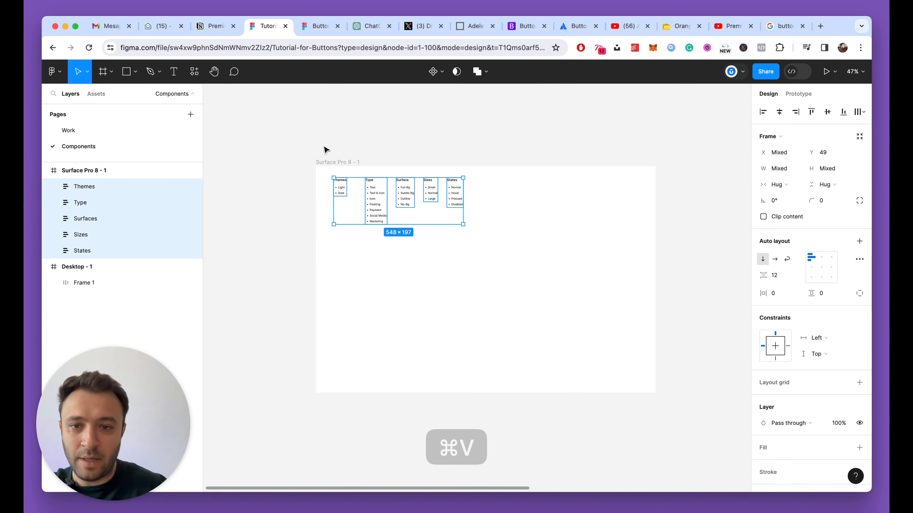
Move the Surface Pro 8 - 1 frame up to about Y -983 and rename it Properties.
{"action": "left_click_drag", "start_coordinate": [320, 161], "coordinate": [322, 89]}
{"action": "left_click", "coordinate": [72, 171]}
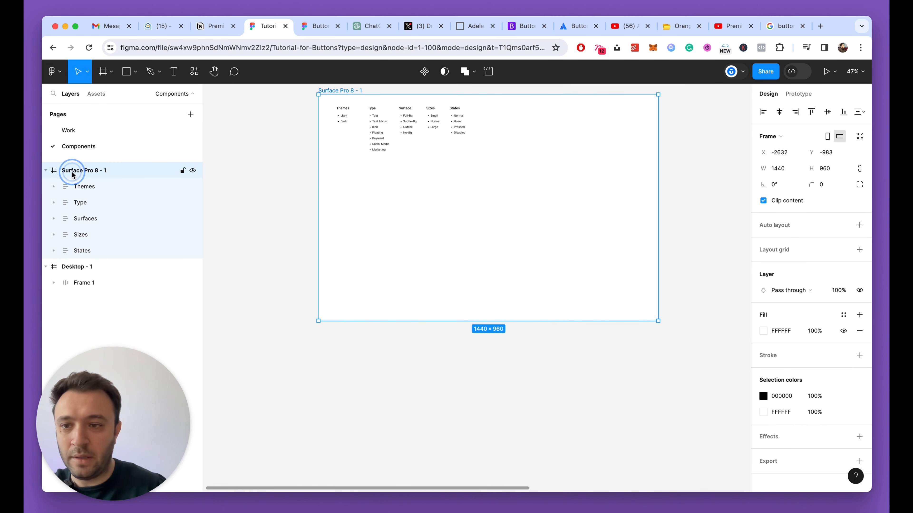
{"action": "double_click", "coordinate": [72, 172]}
{"action": "type", "text": "Pr"}
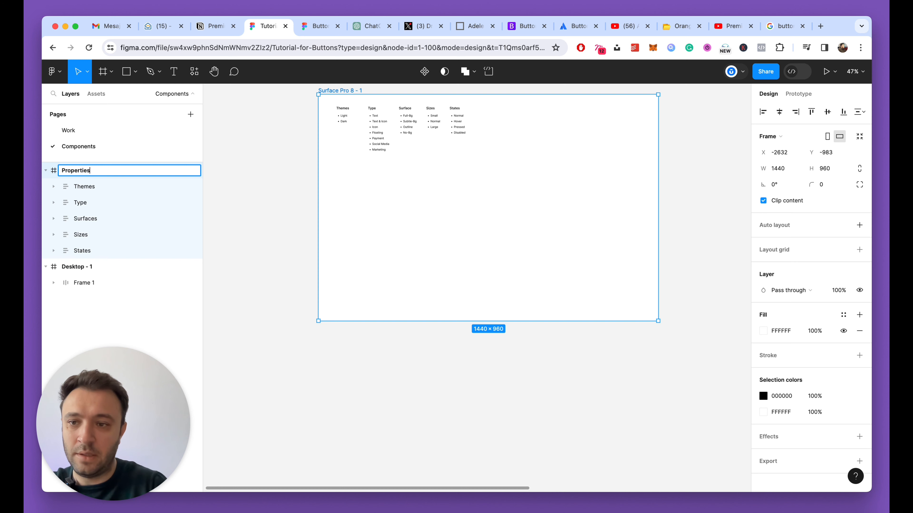
{"action": "type", "text": "operties"}
{"action": "key", "text": "Return"}
{"action": "left_click", "coordinate": [46, 171]}
Move the Desktop - 1 frame up to about X -864, Y -1106.
{"action": "left_click", "coordinate": [75, 187]}
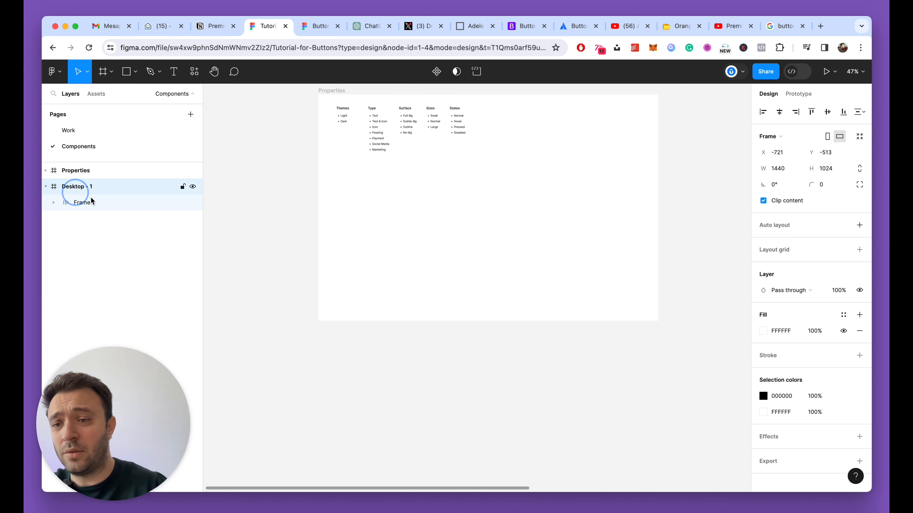
{"action": "scroll", "coordinate": [332, 220], "scroll_direction": "down", "scroll_amount": 5}
{"action": "scroll", "coordinate": [384, 263], "scroll_direction": "up", "scroll_amount": 10}
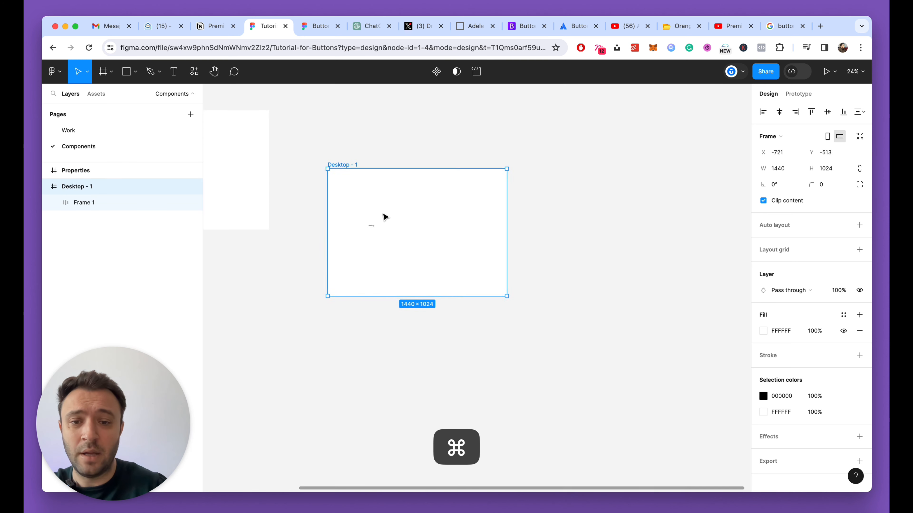
{"action": "scroll", "coordinate": [384, 216], "scroll_direction": "down", "scroll_amount": 2}
{"action": "left_click_drag", "start_coordinate": [294, 131], "coordinate": [293, 94]}
{"action": "scroll", "coordinate": [288, 144], "scroll_direction": "up", "scroll_amount": 3}
{"action": "scroll", "coordinate": [353, 263], "scroll_direction": "up", "scroll_amount": 2}
{"action": "scroll", "coordinate": [346, 261], "scroll_direction": "up", "scroll_amount": 3}
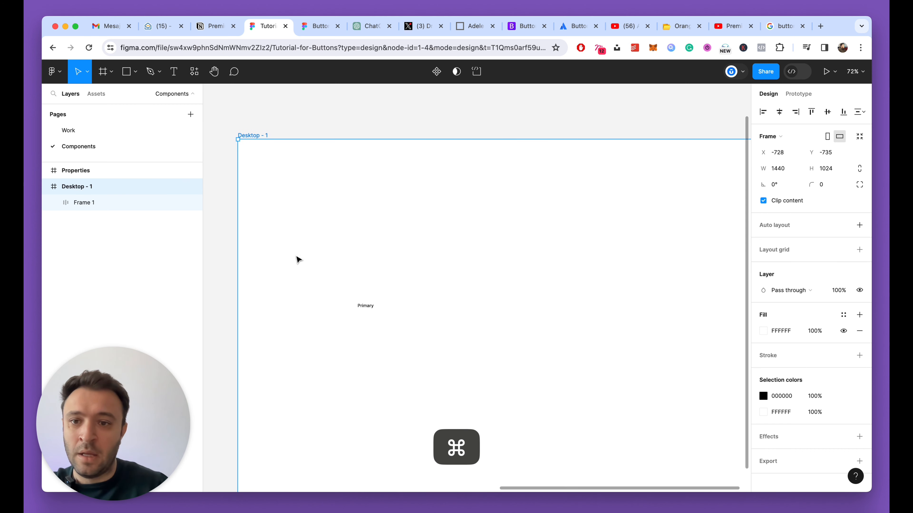
{"action": "left_click", "coordinate": [45, 186]}
{"action": "scroll", "coordinate": [366, 259], "scroll_direction": "down", "scroll_amount": 3}
{"action": "scroll", "coordinate": [395, 281], "scroll_direction": "up", "scroll_amount": 5}
{"action": "left_click_drag", "start_coordinate": [401, 283], "coordinate": [338, 118]}
{"action": "scroll", "coordinate": [416, 204], "scroll_direction": "left", "scroll_amount": 8}
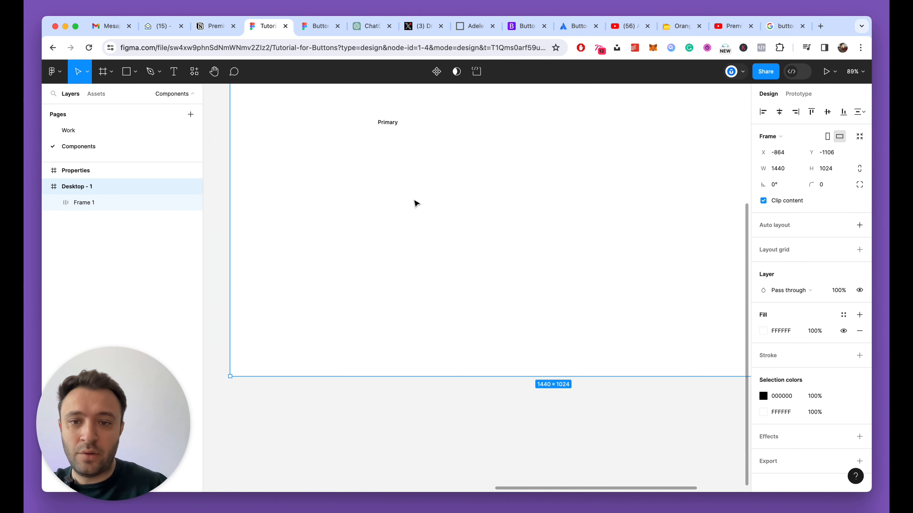
Move the Primary auto layout frame close to the upper-left corner of the Desktop - 1 frame.
{"action": "scroll", "coordinate": [415, 204], "scroll_direction": "up", "scroll_amount": 6}
{"action": "scroll", "coordinate": [416, 204], "scroll_direction": "right", "scroll_amount": 2}
{"action": "left_click", "coordinate": [391, 204]}
{"action": "left_click_drag", "start_coordinate": [565, 349], "coordinate": [455, 203]}
{"action": "left_click", "coordinate": [382, 194]}
{"action": "scroll", "coordinate": [381, 190], "scroll_direction": "up", "scroll_amount": 3}
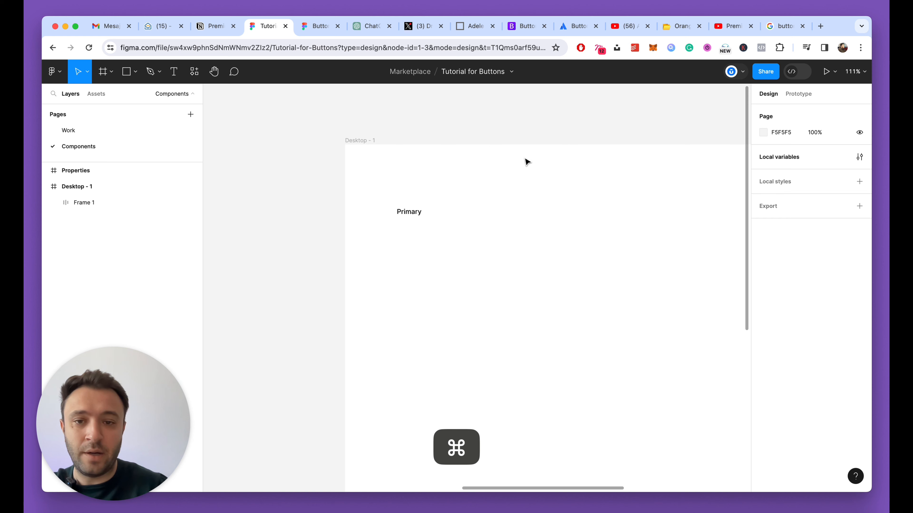
{"action": "scroll", "coordinate": [657, 129], "scroll_direction": "right", "scroll_amount": 3}
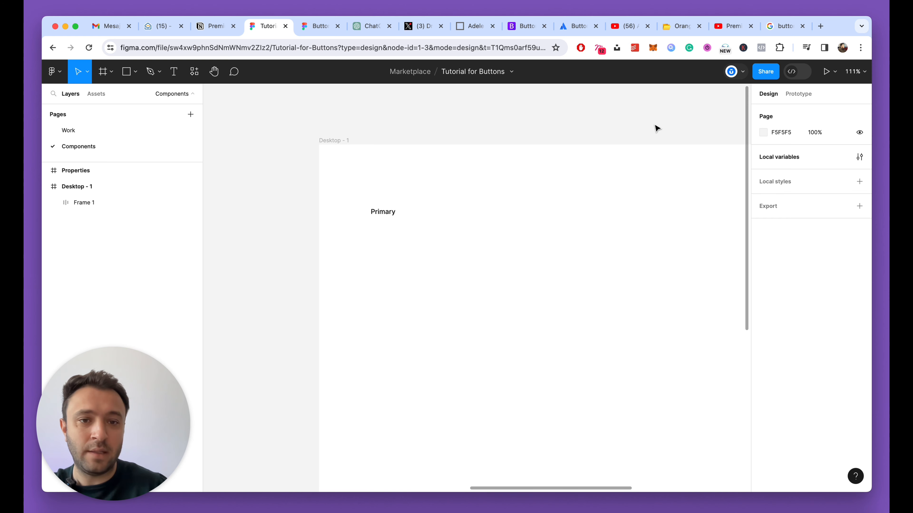
Create a new local variable collection named Tokens.
{"action": "left_click", "coordinate": [859, 157]}
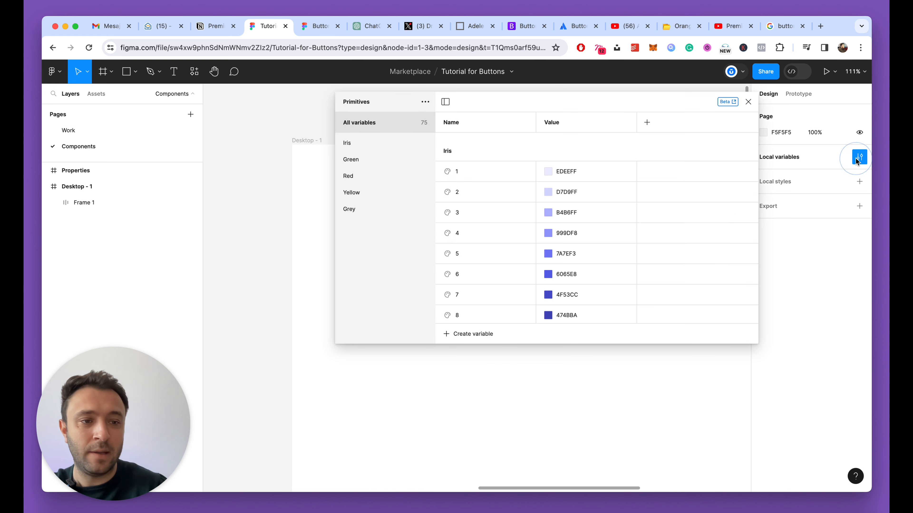
{"action": "left_click", "coordinate": [422, 104]}
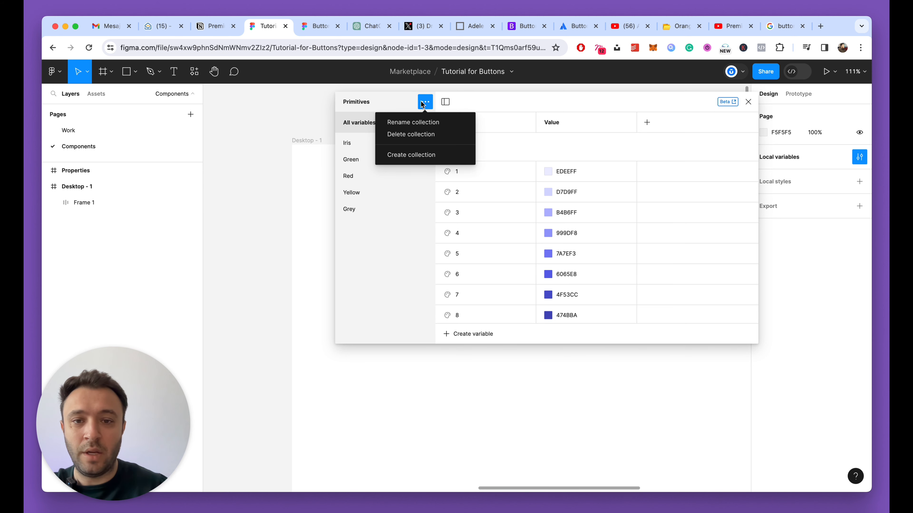
{"action": "left_click", "coordinate": [435, 158]}
{"action": "key", "text": "super+a"}
{"action": "type", "text": "Tokens"}
{"action": "key", "text": "Return"}
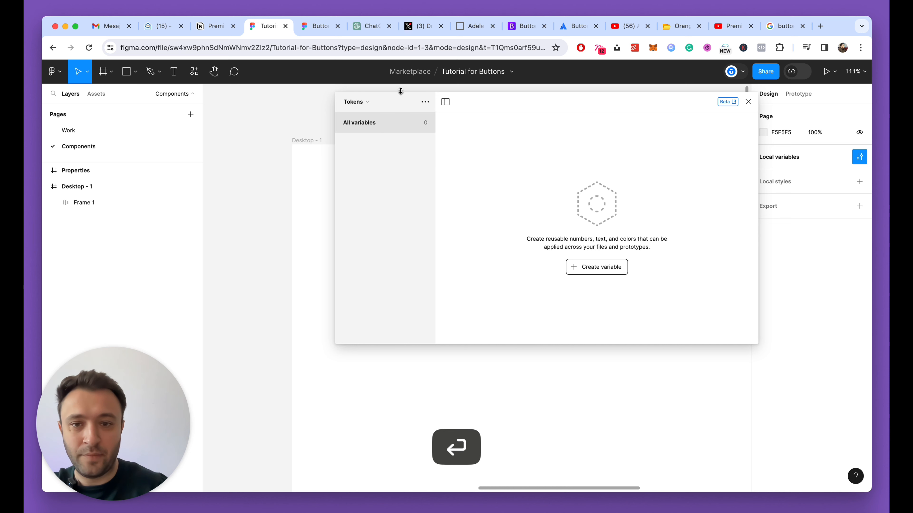
Add a color variable named Primary to the Tokens collection.
{"action": "left_click", "coordinate": [615, 270]}
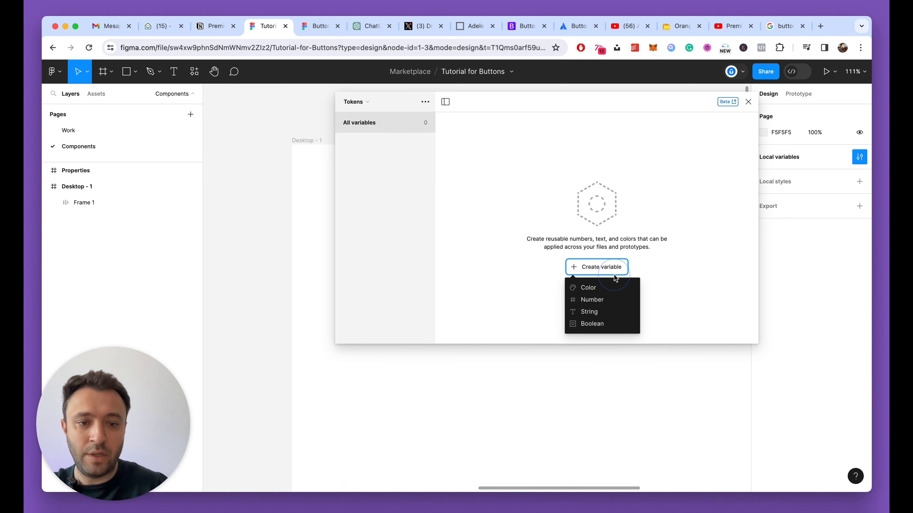
{"action": "left_click", "coordinate": [611, 288]}
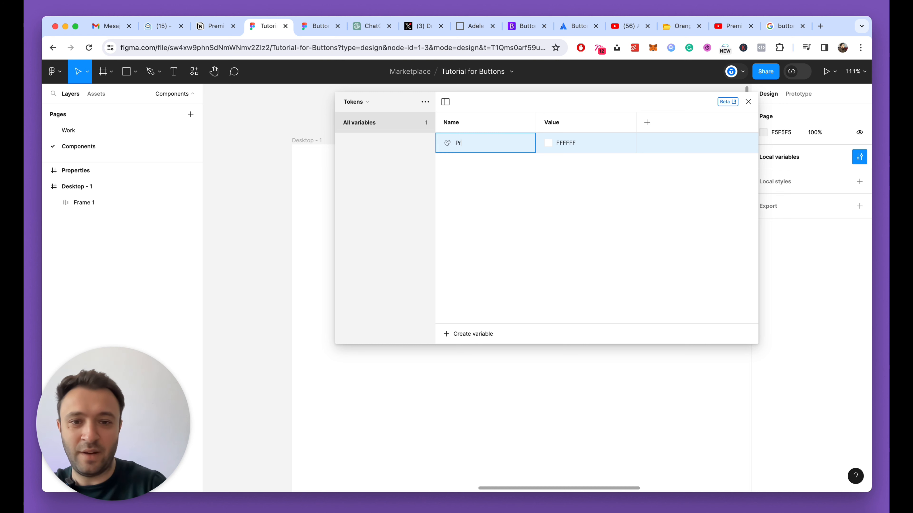
{"action": "type", "text": "Primary"}
{"action": "key", "text": "Return"}
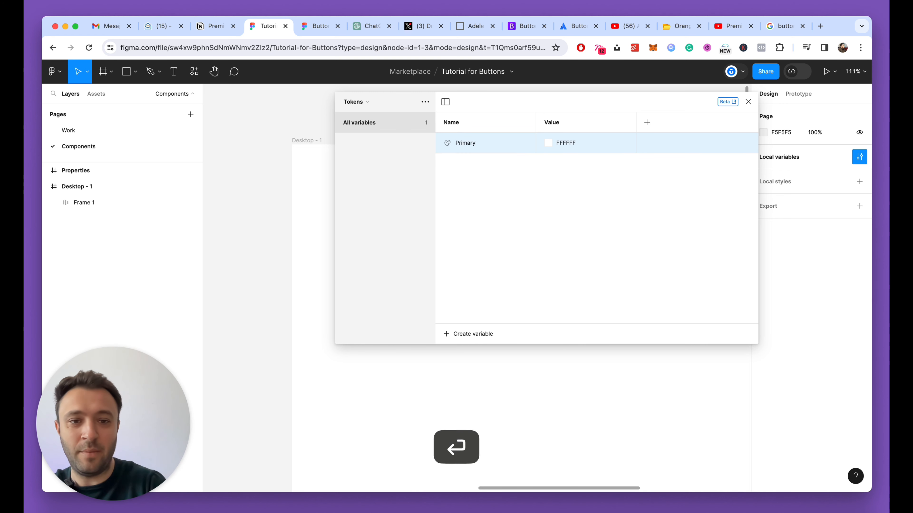
Rename the Tokens collection's value mode to Light and add a second mode named Dark.
{"action": "double_click", "coordinate": [546, 123]}
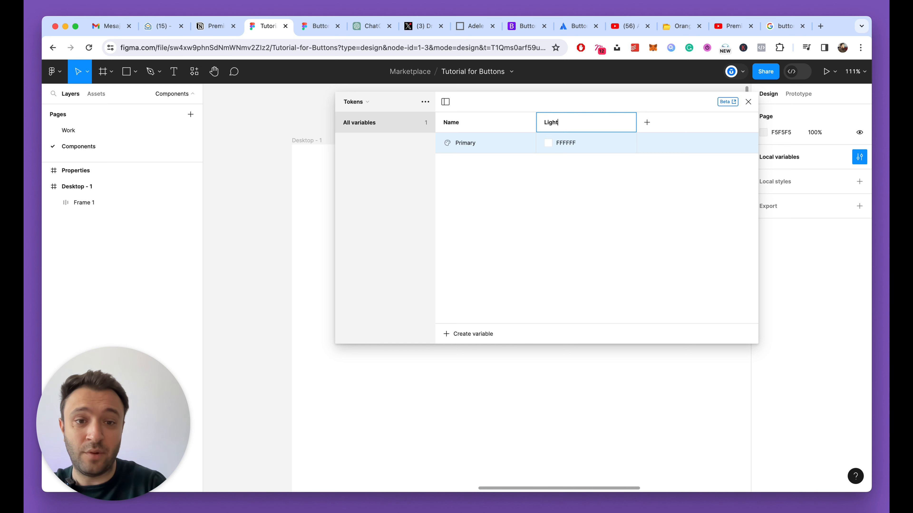
{"action": "key", "text": "Return"}
{"action": "left_click", "coordinate": [647, 123]}
{"action": "double_click", "coordinate": [654, 122]}
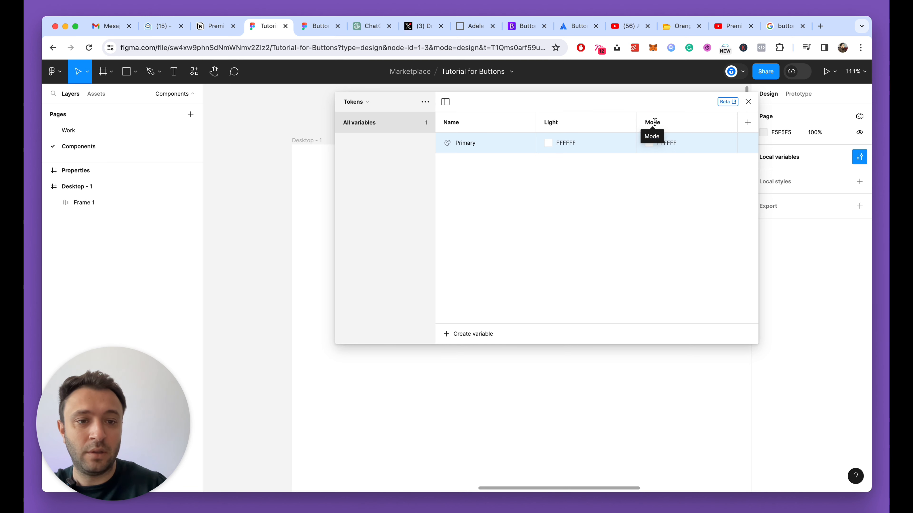
{"action": "key", "text": "Return"}
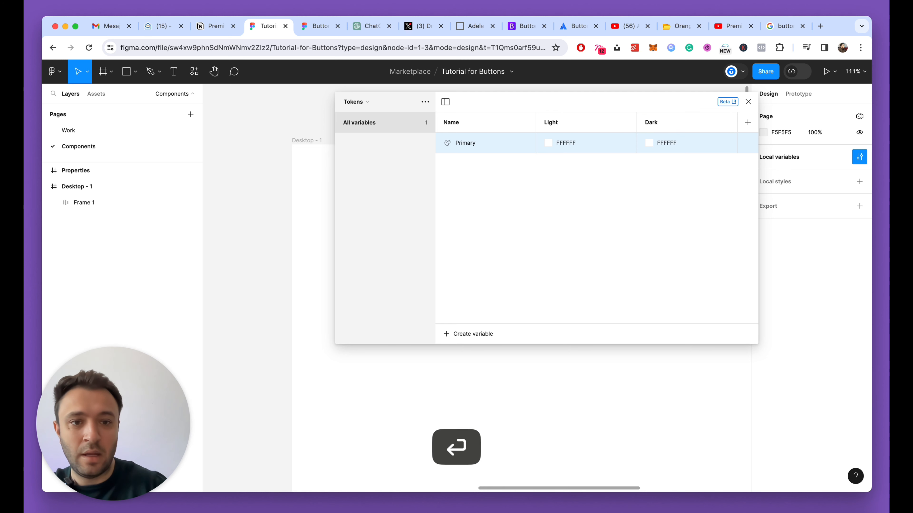
Examine the Iris shades in the Primitives collection for a color suited to the Primary token.
{"action": "left_click", "coordinate": [548, 143]}
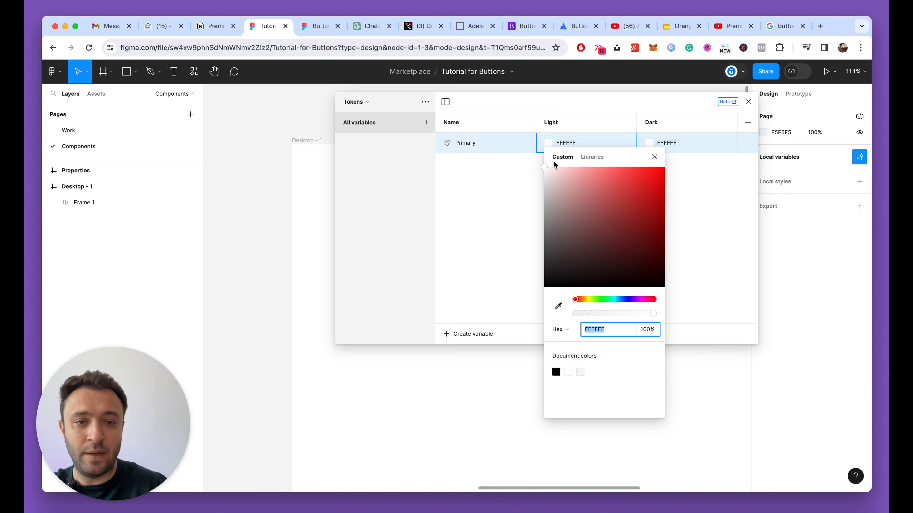
{"action": "left_click", "coordinate": [365, 102]}
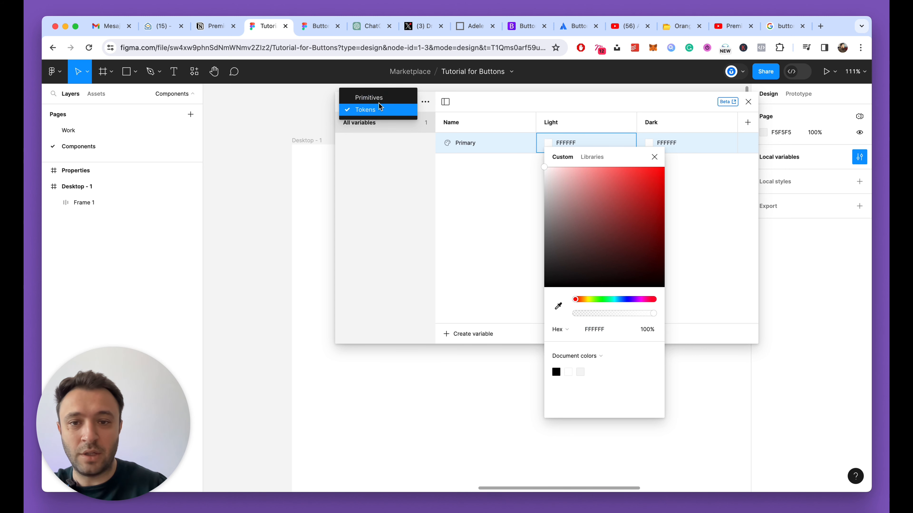
{"action": "left_click", "coordinate": [491, 193]}
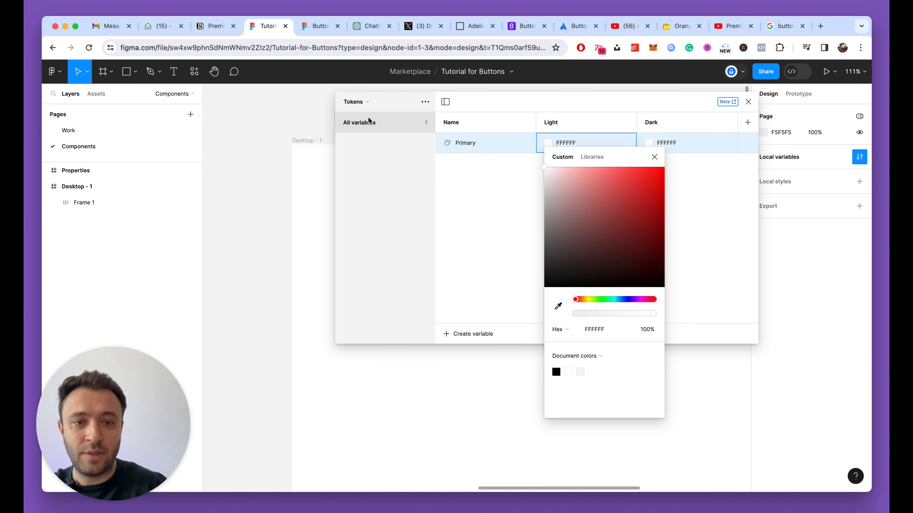
{"action": "left_click", "coordinate": [366, 102]}
{"action": "left_click", "coordinate": [361, 93]}
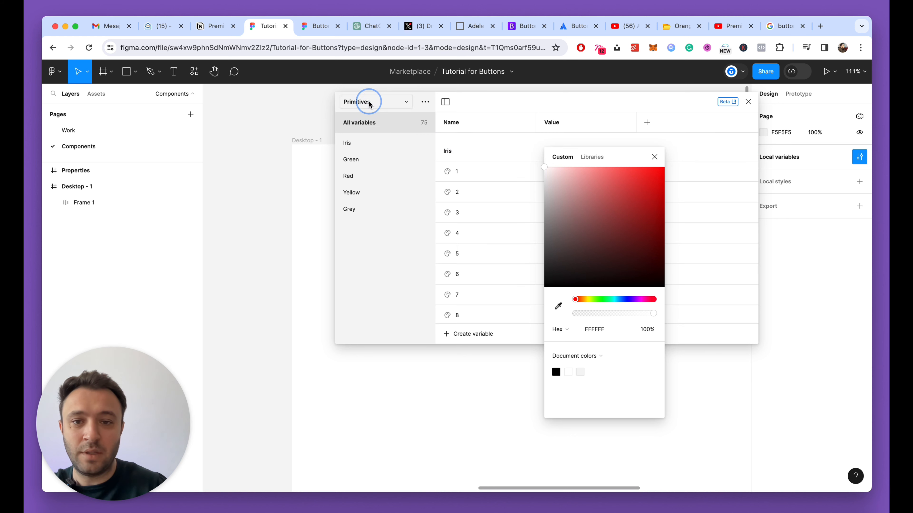
{"action": "left_click", "coordinate": [365, 147]}
{"action": "scroll", "coordinate": [568, 193], "scroll_direction": "down", "scroll_amount": 5}
{"action": "scroll", "coordinate": [576, 198], "scroll_direction": "up", "scroll_amount": 5}
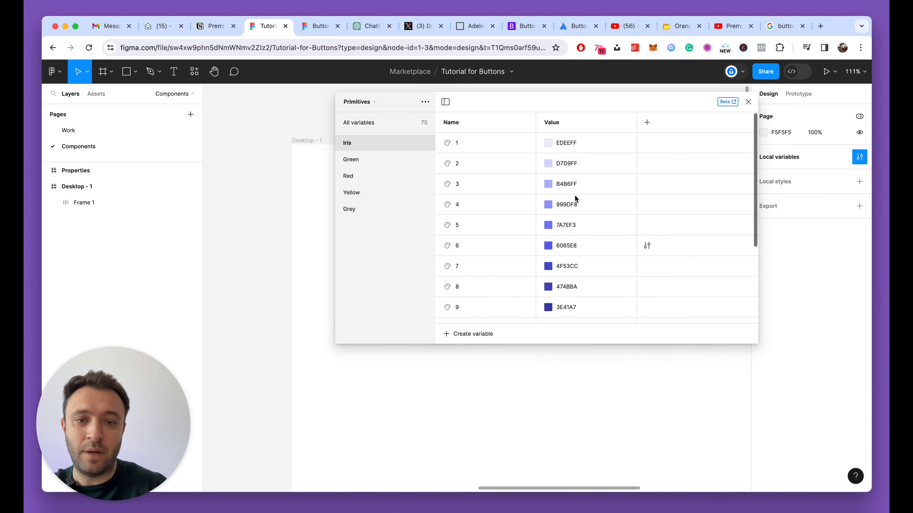
{"action": "scroll", "coordinate": [539, 223], "scroll_direction": "down", "scroll_amount": 2}
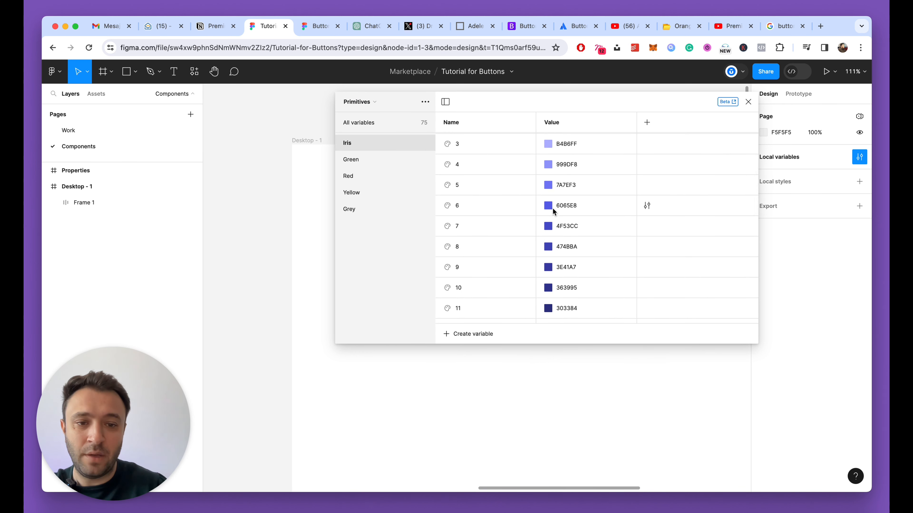
Return to the Tokens collection and link the Primary variable's Light value to Iris/6 from the primitives.
{"action": "left_click", "coordinate": [368, 108]}
{"action": "left_click", "coordinate": [367, 114]}
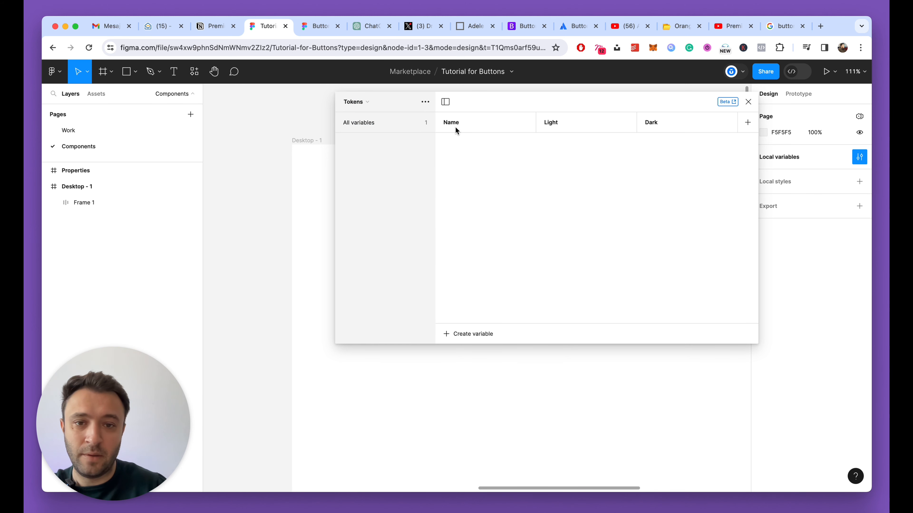
{"action": "left_click", "coordinate": [366, 124]}
{"action": "left_click", "coordinate": [482, 145]}
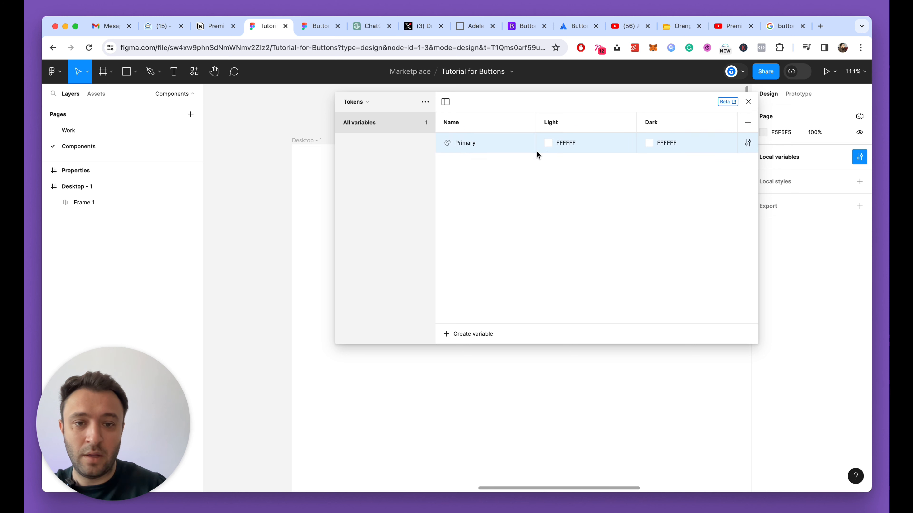
{"action": "left_click", "coordinate": [548, 144]}
{"action": "left_click", "coordinate": [591, 157]}
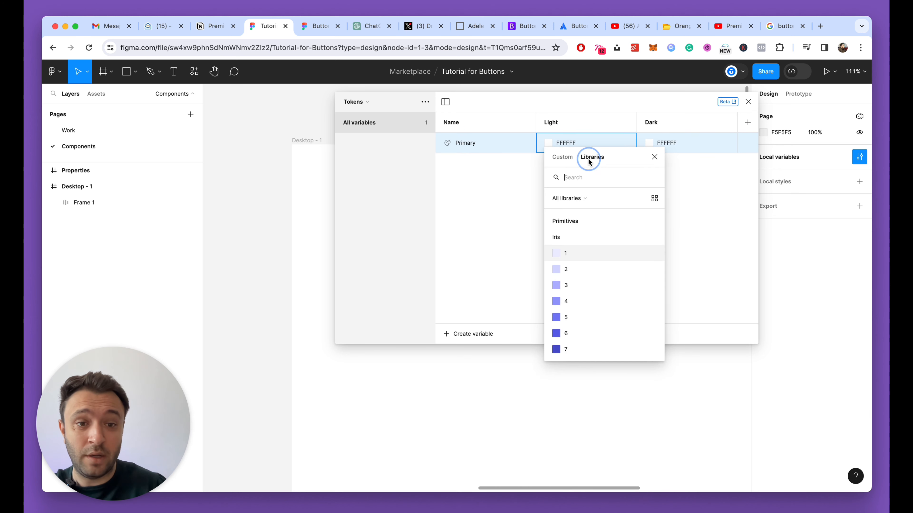
{"action": "type", "text": "Iris"}
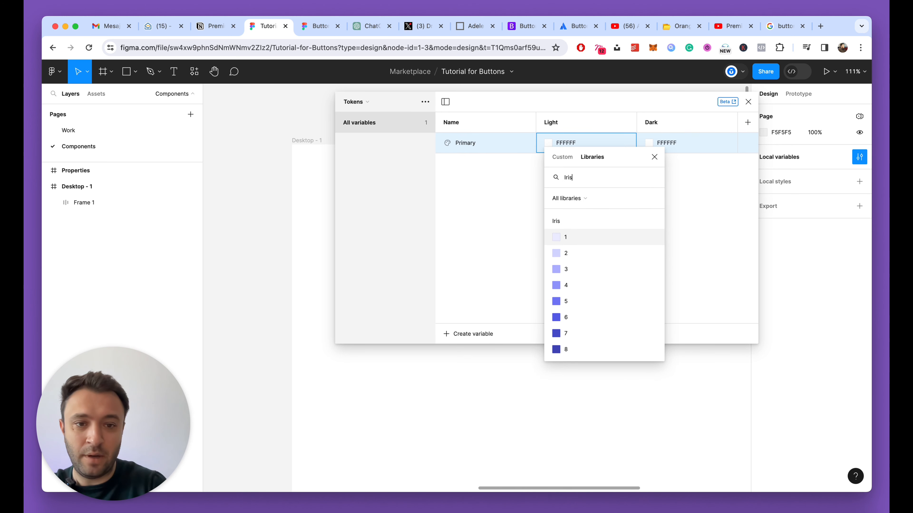
{"action": "left_click", "coordinate": [570, 317]}
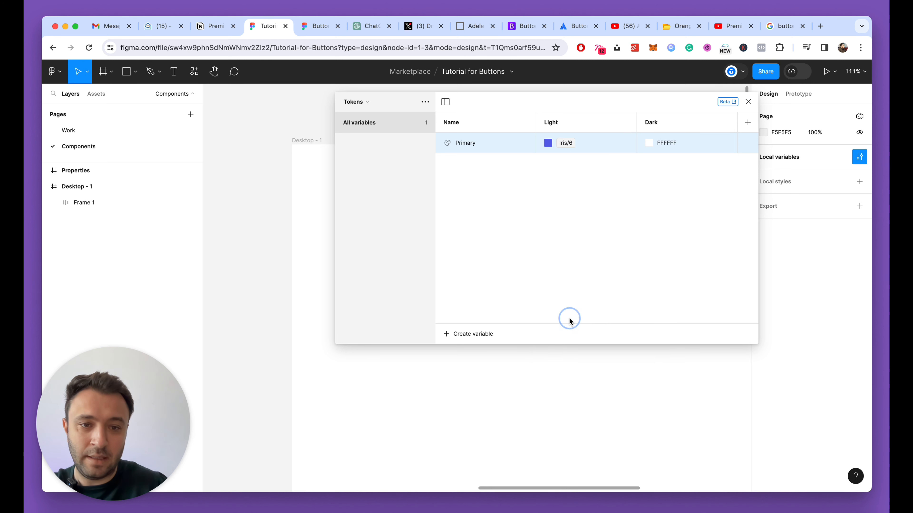
Link the Primary variable's Dark value to Iris/5 and close the variables window.
{"action": "left_click", "coordinate": [648, 143]}
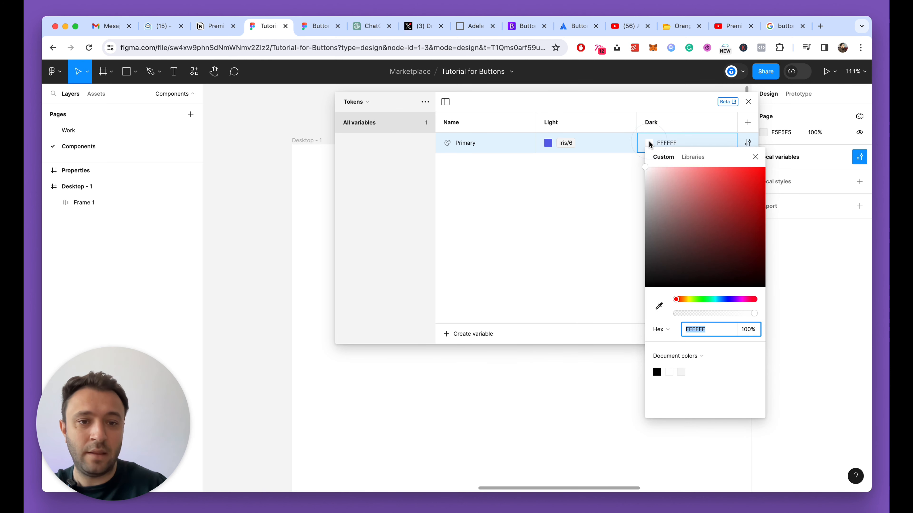
{"action": "left_click", "coordinate": [693, 157]}
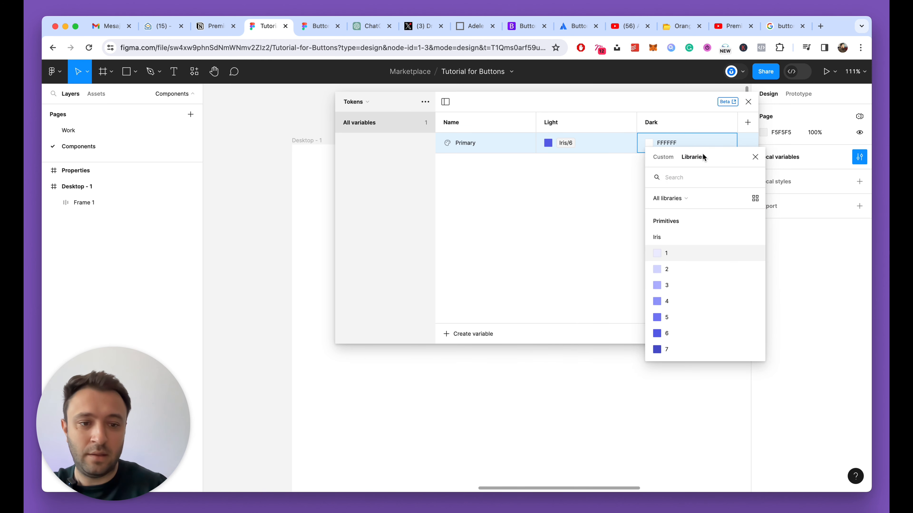
{"action": "type", "text": "Iris"}
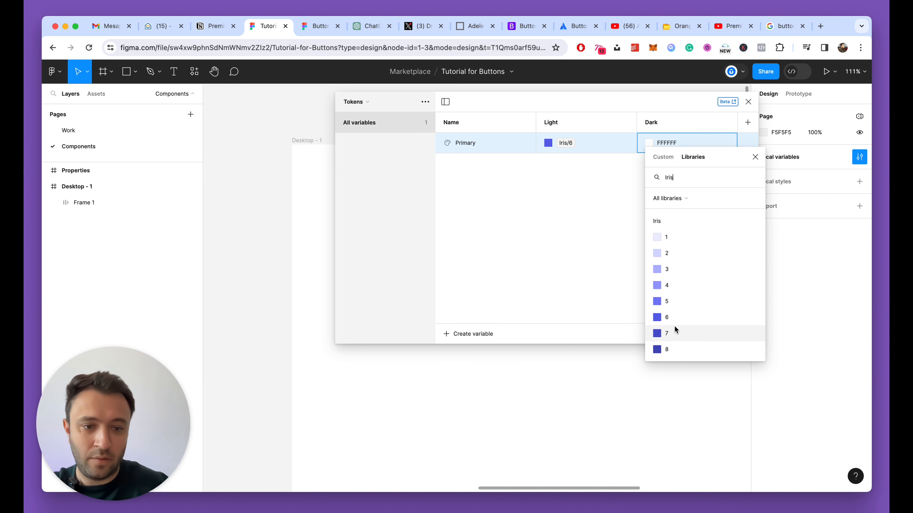
{"action": "left_click", "coordinate": [672, 303]}
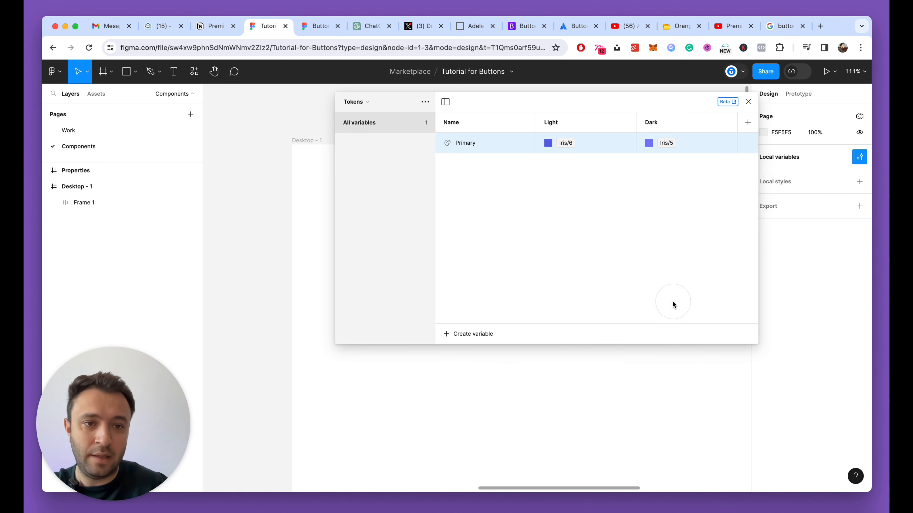
{"action": "left_click", "coordinate": [749, 102]}
Fill the frame around the Primary label with the Primary color variable from the Tokens collection.
{"action": "left_click", "coordinate": [518, 319]}
{"action": "scroll", "coordinate": [839, 371], "scroll_direction": "down", "scroll_amount": 3}
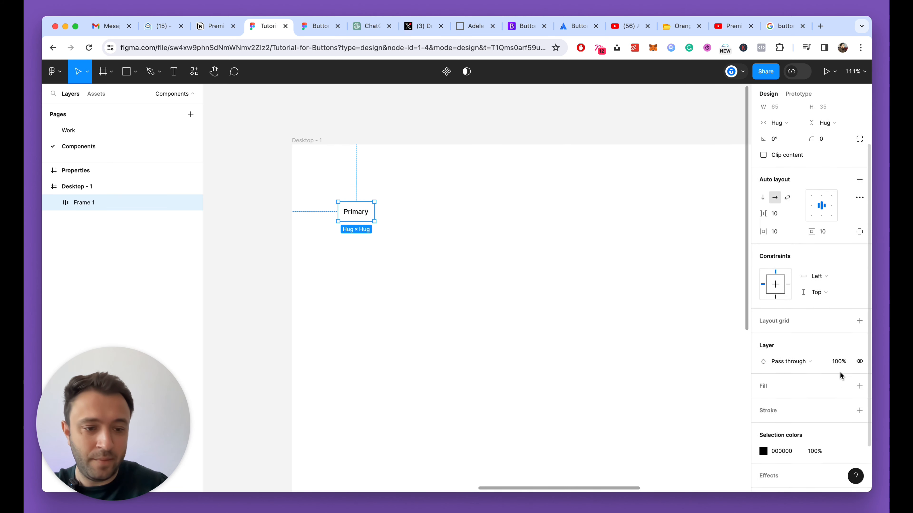
{"action": "left_click", "coordinate": [843, 341]}
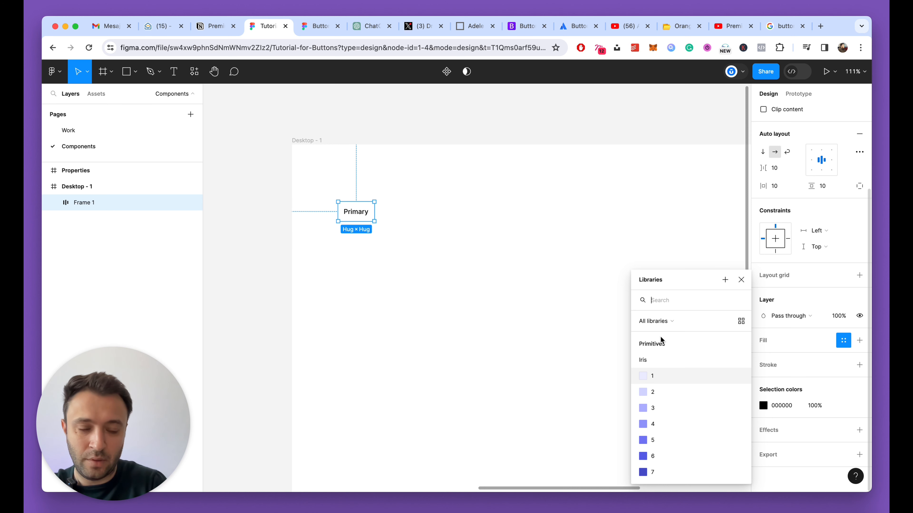
{"action": "type", "text": "Iris"}
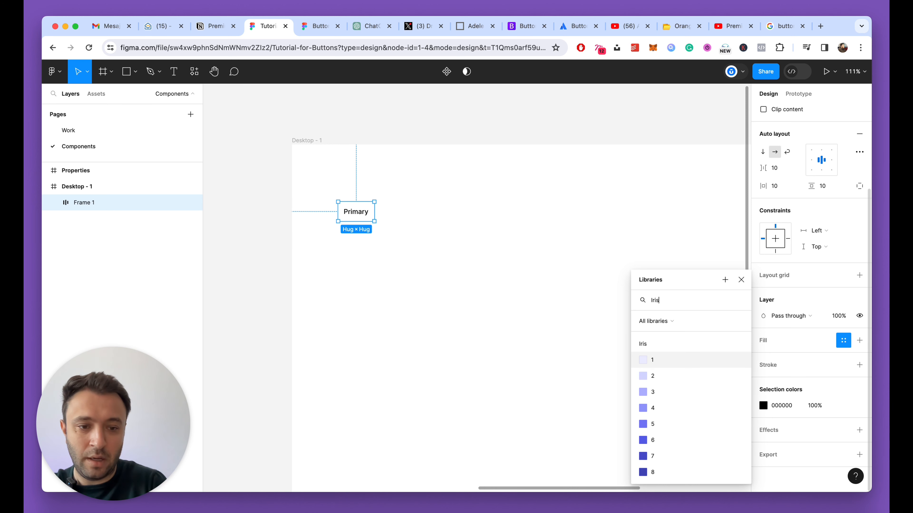
{"action": "scroll", "coordinate": [675, 449], "scroll_direction": "down", "scroll_amount": 3}
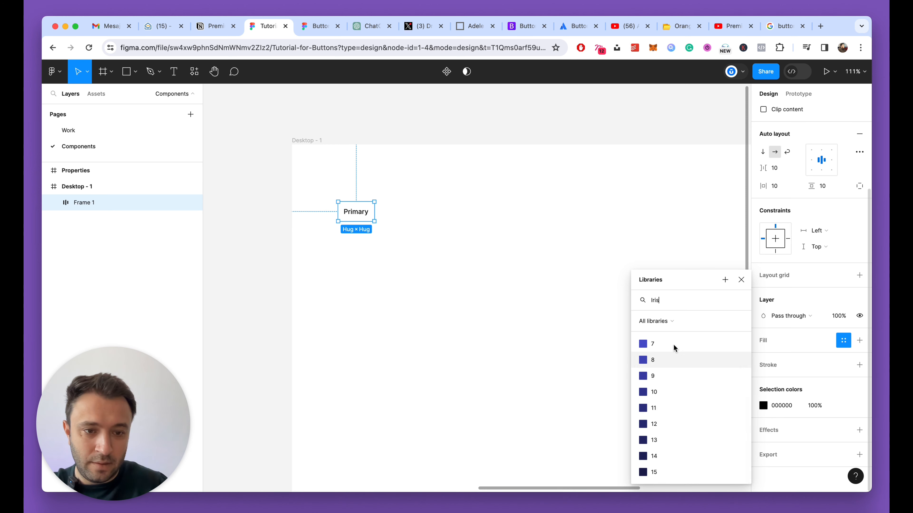
{"action": "key", "text": "super+a"}
{"action": "type", "text": "To"}
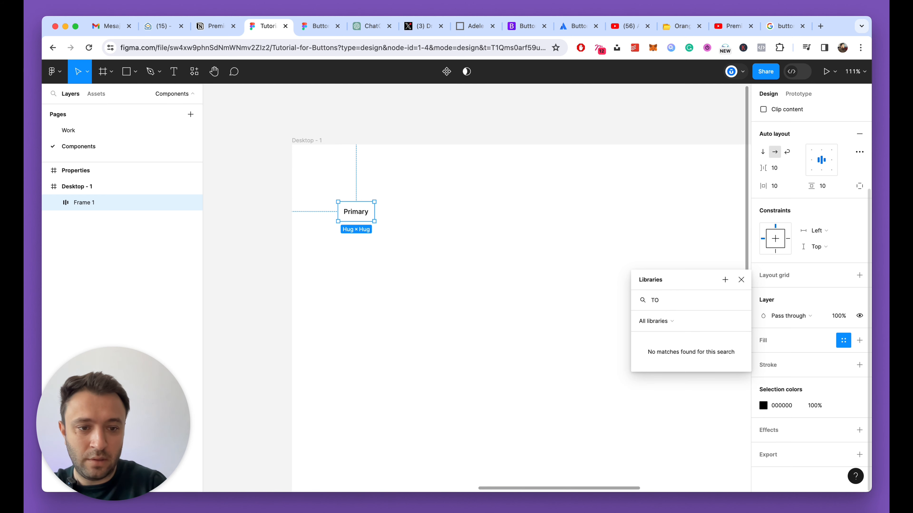
{"action": "key", "text": "BackSpace"}
{"action": "key", "text": "BackSpace"}
{"action": "scroll", "coordinate": [642, 395], "scroll_direction": "down", "scroll_amount": 2}
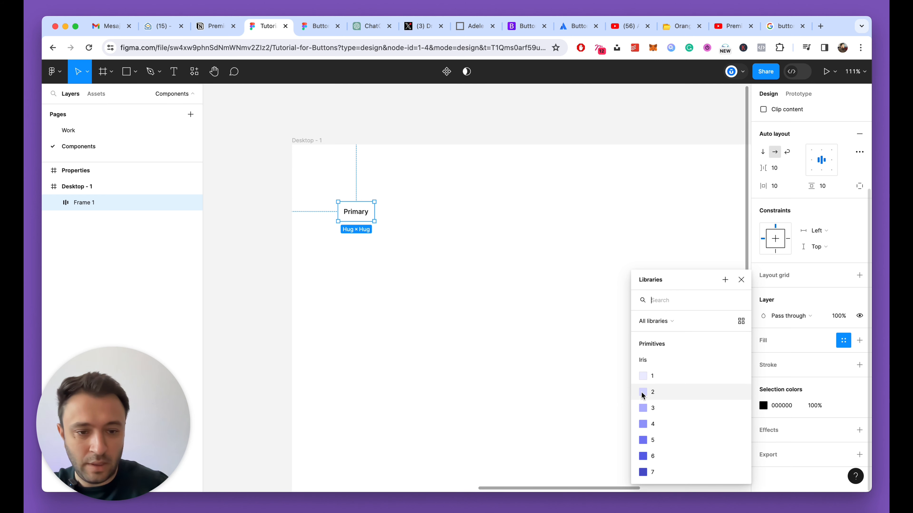
{"action": "scroll", "coordinate": [683, 402], "scroll_direction": "down", "scroll_amount": 15}
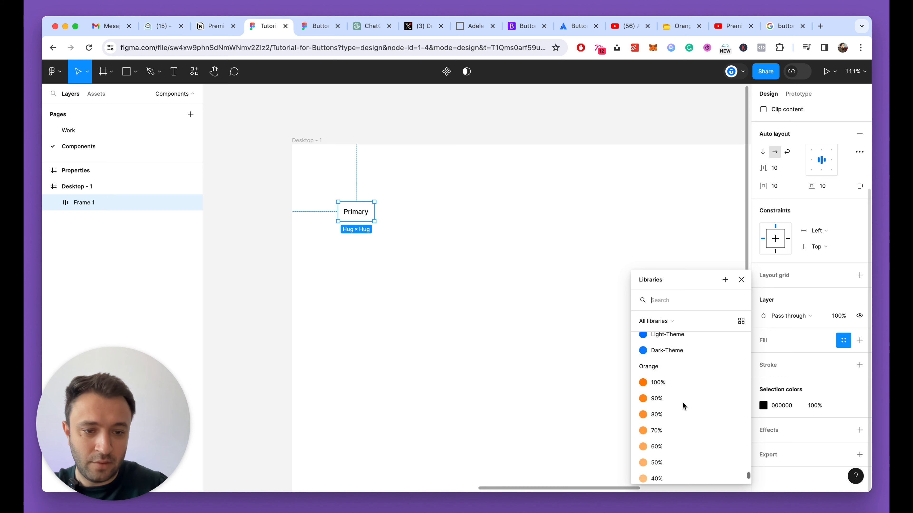
{"action": "scroll", "coordinate": [683, 401], "scroll_direction": "up", "scroll_amount": 10}
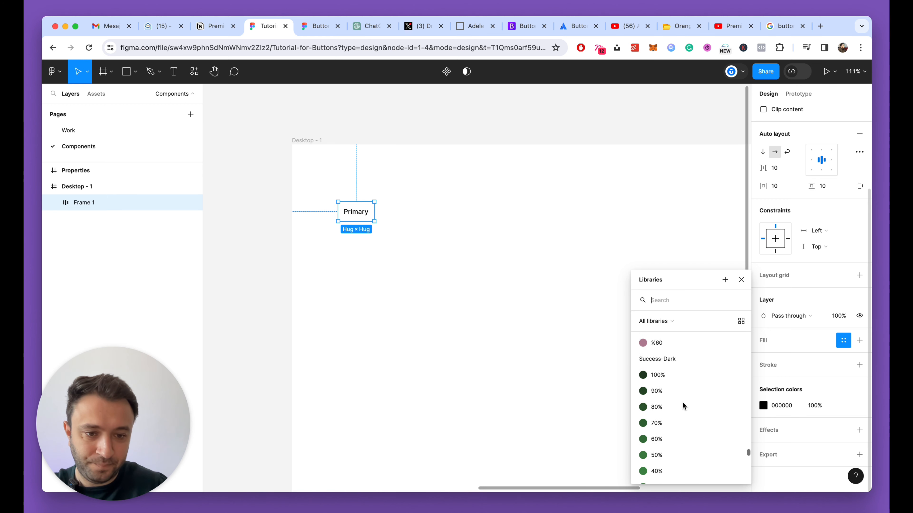
{"action": "scroll", "coordinate": [683, 405], "scroll_direction": "up", "scroll_amount": 10}
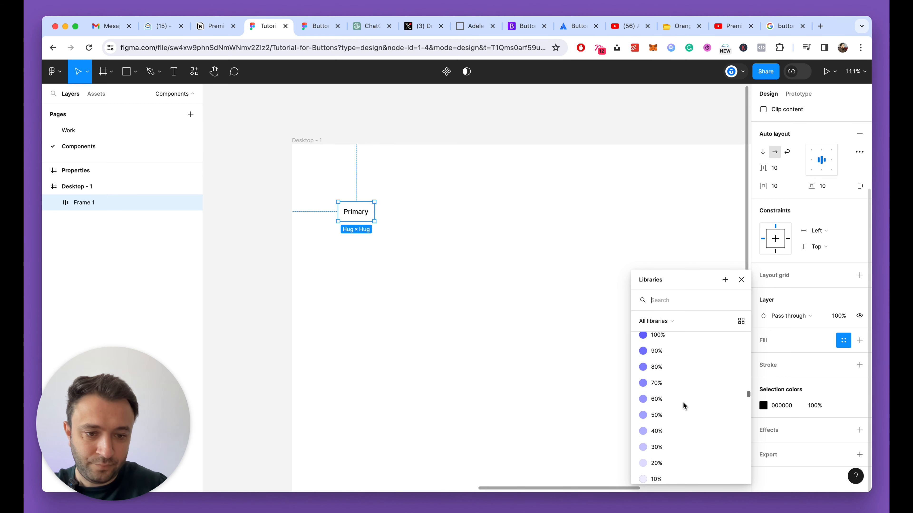
{"action": "scroll", "coordinate": [683, 402], "scroll_direction": "up", "scroll_amount": 2}
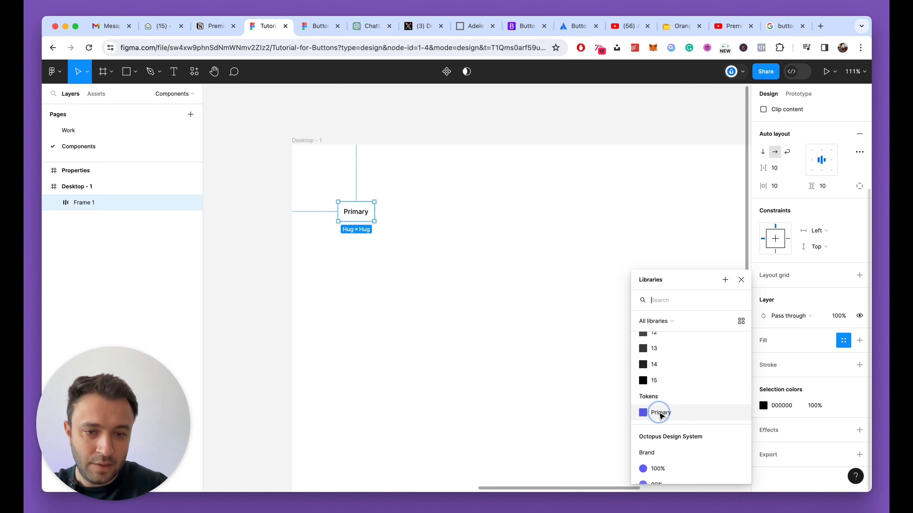
{"action": "left_click", "coordinate": [649, 412]}
{"action": "left_click", "coordinate": [560, 322]}
Select the Desktop - 1 frame that contains the Primary button.
{"action": "scroll", "coordinate": [304, 205], "scroll_direction": "up", "scroll_amount": 5}
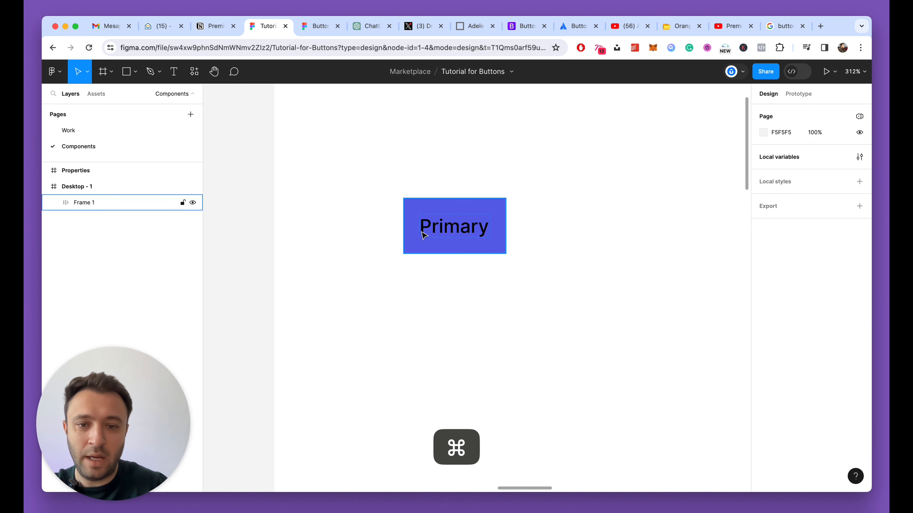
{"action": "left_click", "coordinate": [423, 228]}
{"action": "scroll", "coordinate": [384, 232], "scroll_direction": "down", "scroll_amount": 5}
{"action": "left_click", "coordinate": [352, 115]}
{"action": "left_click", "coordinate": [345, 124]}
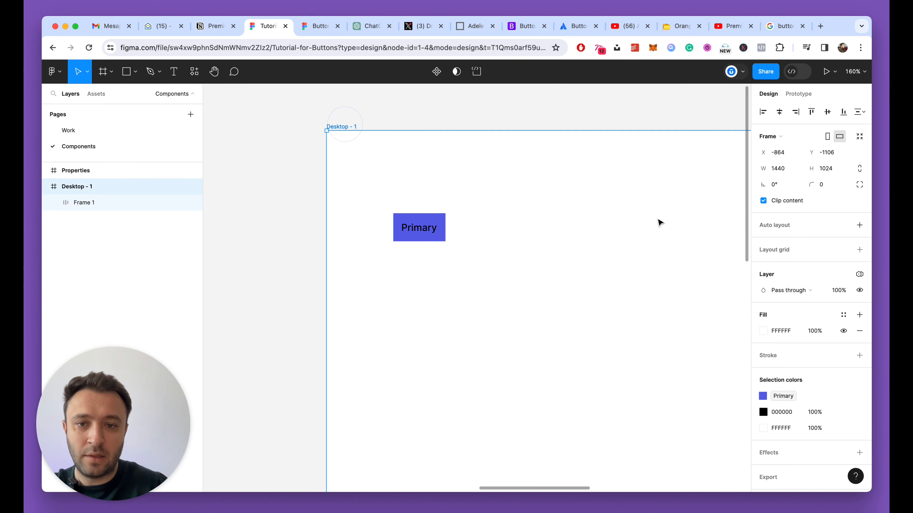
{"action": "left_click", "coordinate": [843, 316]}
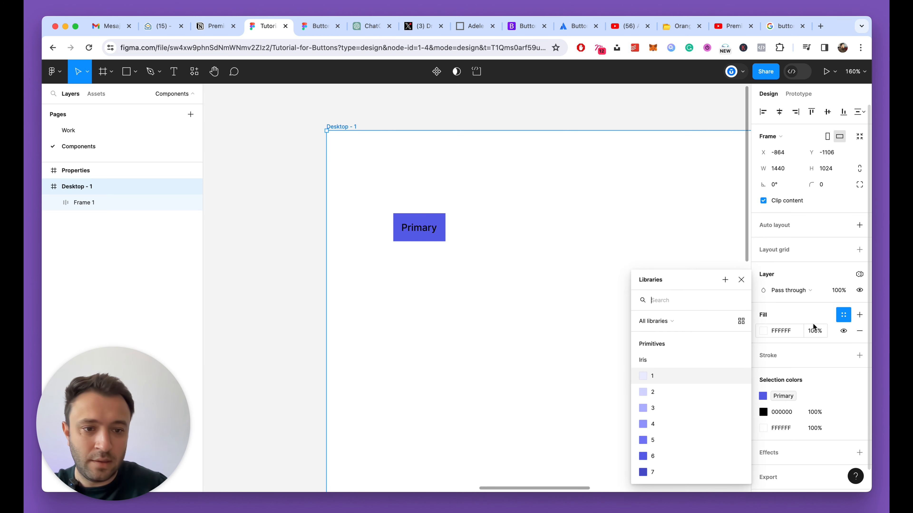
{"action": "left_click", "coordinate": [741, 279]}
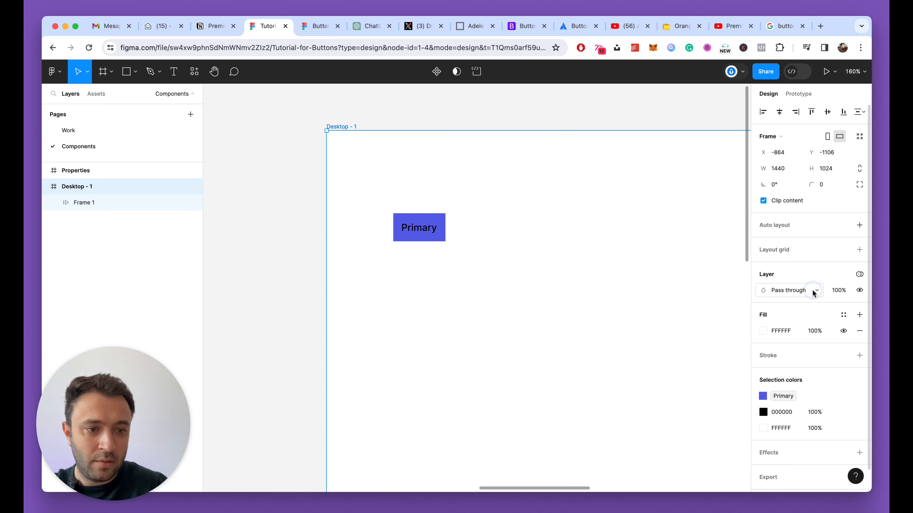
{"action": "left_click", "coordinate": [814, 291]}
Apply the Tokens collection's Light mode to the Desktop - 1 frame and switch it to Dark.
{"action": "left_click", "coordinate": [859, 274]}
{"action": "left_click", "coordinate": [860, 274]}
{"action": "mouse_move", "coordinate": [814, 308]}
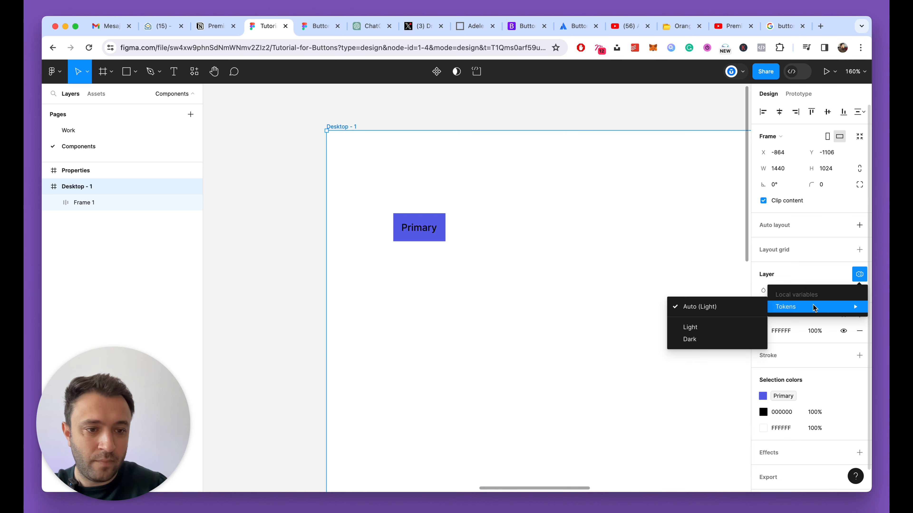
{"action": "left_click", "coordinate": [690, 328]}
{"action": "left_click", "coordinate": [828, 309]}
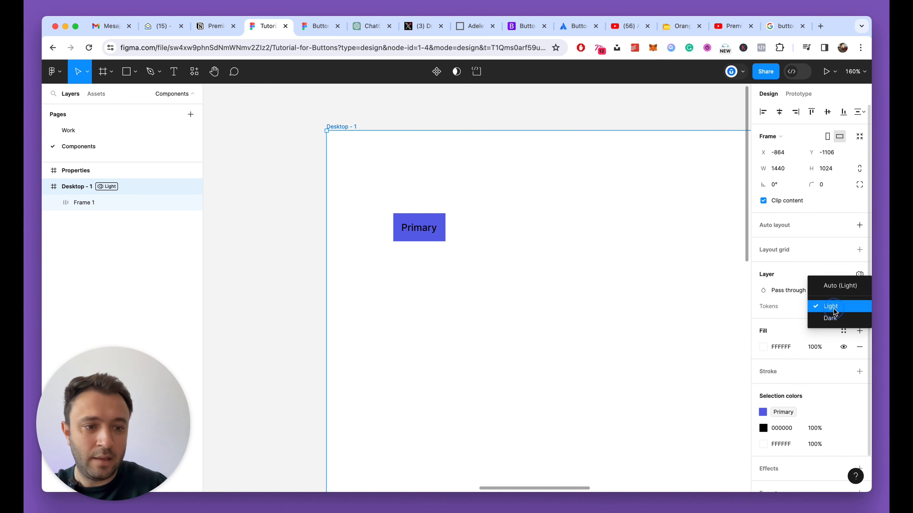
{"action": "left_click", "coordinate": [829, 318]}
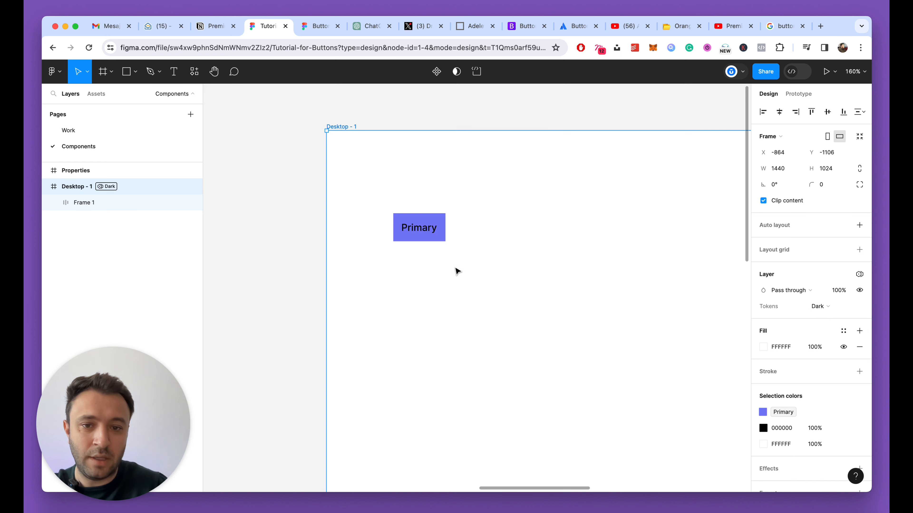
{"action": "left_click", "coordinate": [291, 127]}
{"action": "scroll", "coordinate": [295, 131], "scroll_direction": "down", "scroll_amount": 5}
{"action": "scroll", "coordinate": [326, 145], "scroll_direction": "up", "scroll_amount": 5}
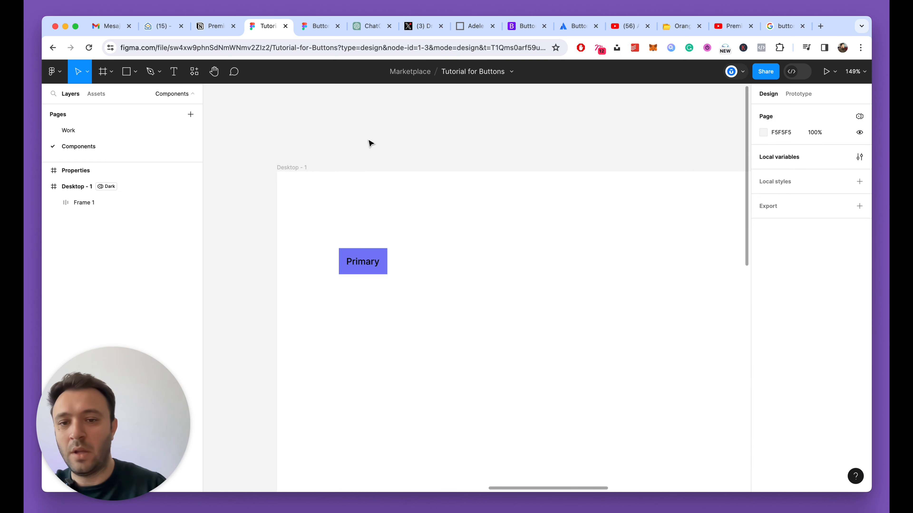
{"action": "scroll", "coordinate": [381, 138], "scroll_direction": "left", "scroll_amount": 2}
{"action": "scroll", "coordinate": [384, 141], "scroll_direction": "left", "scroll_amount": 1}
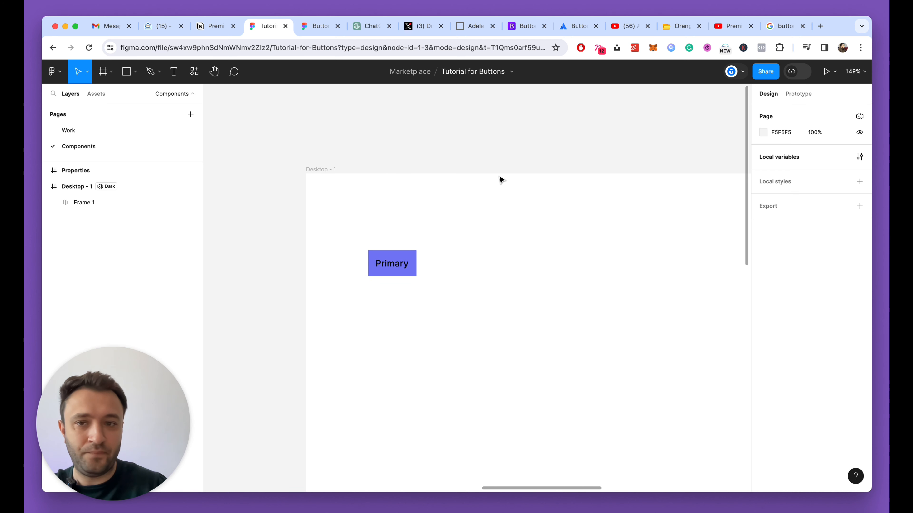
Duplicate the Primary variable in the Tokens collection and name the copy Bg.
{"action": "left_click", "coordinate": [860, 157]}
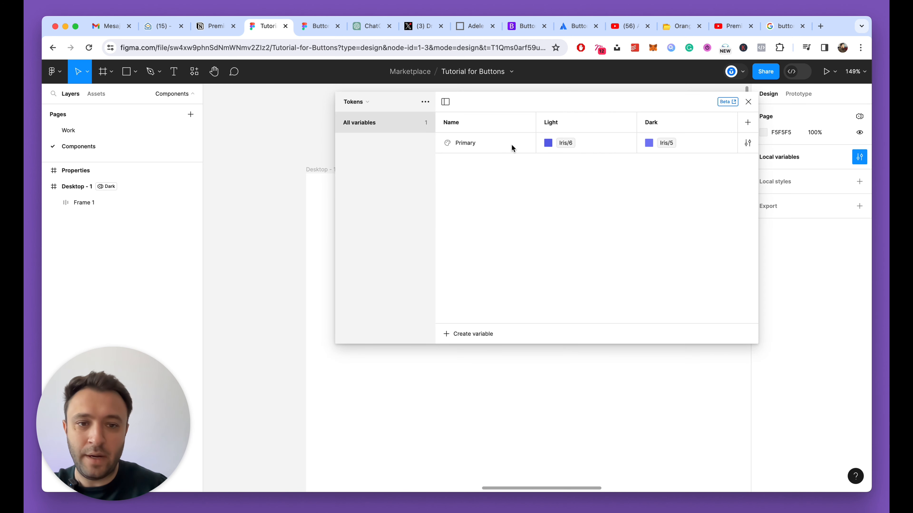
{"action": "key", "text": "shift+Return"}
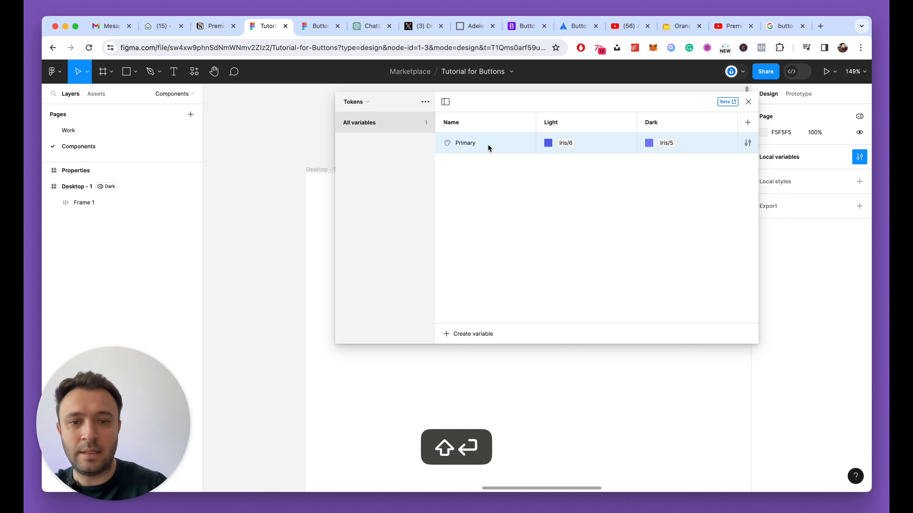
{"action": "type", "text": "Bg"}
{"action": "key", "text": "Return"}
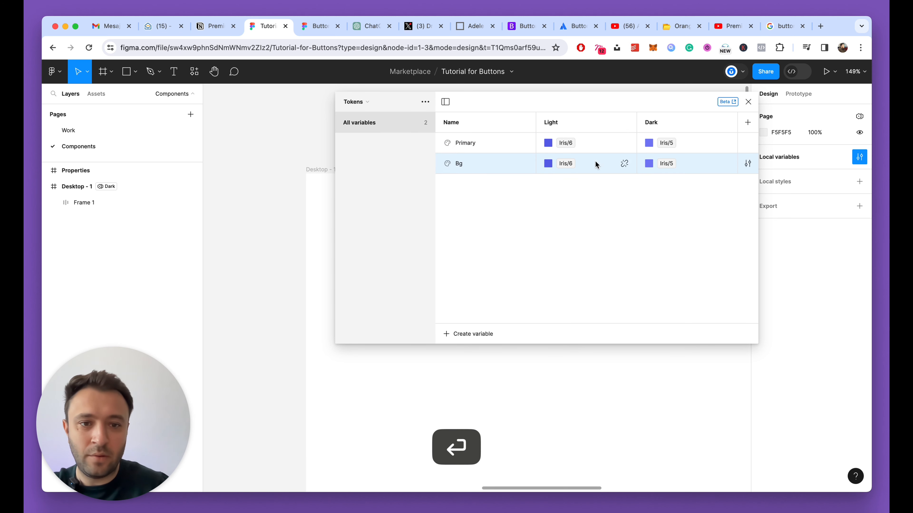
Link the Bg variable's Light value to Grey/1 from the primitives.
{"action": "left_click", "coordinate": [551, 164]}
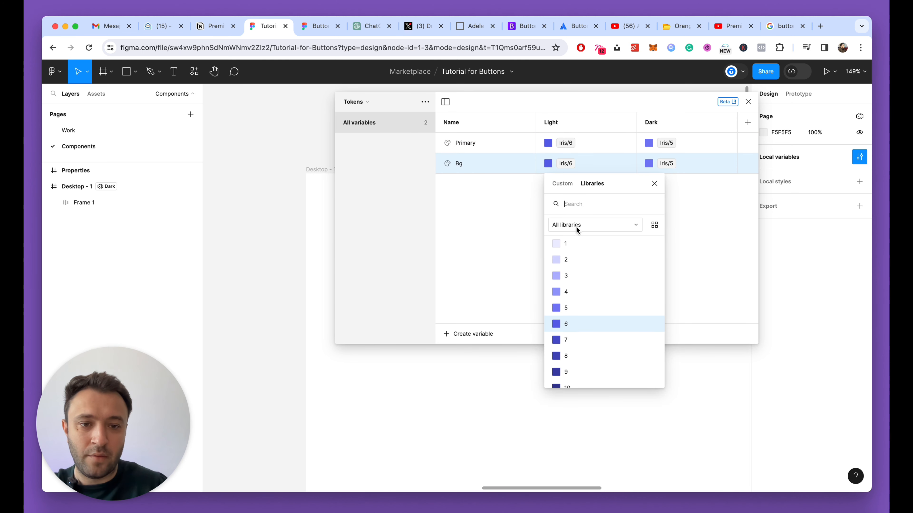
{"action": "type", "text": "Gre"}
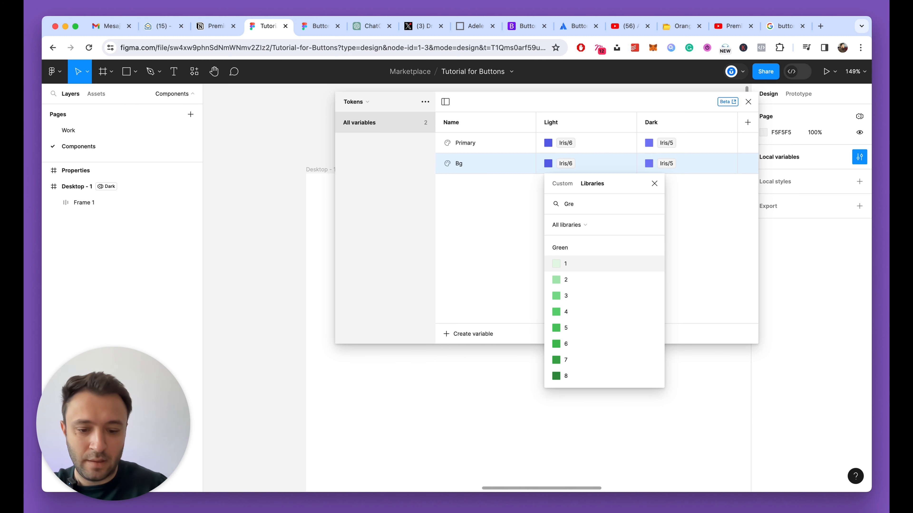
{"action": "type", "text": "y"}
{"action": "left_click", "coordinate": [569, 265]}
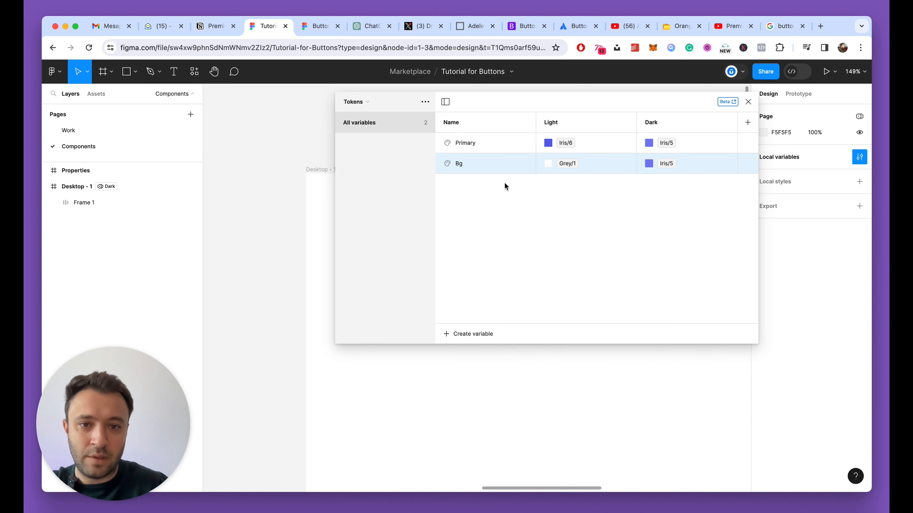
Link the Bg variable's Dark value to Grey/15 from the primitives and close the variables window.
{"action": "left_click", "coordinate": [649, 163]}
{"action": "type", "text": "Grey"}
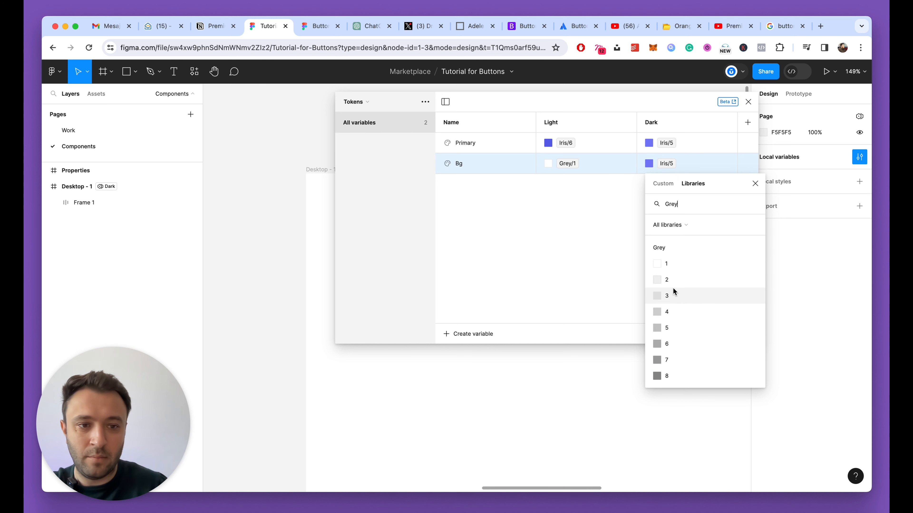
{"action": "scroll", "coordinate": [675, 292], "scroll_direction": "down", "scroll_amount": 5}
{"action": "left_click", "coordinate": [662, 376]}
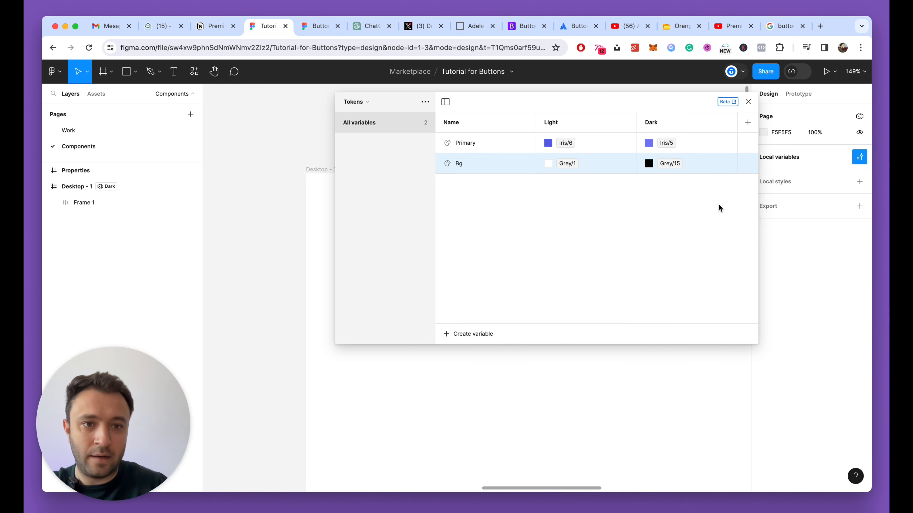
{"action": "left_click", "coordinate": [748, 102]}
Switch the Desktop - 1 frame to the Tokens Light mode and set its fill to the Bg variable.
{"action": "left_click", "coordinate": [329, 170]}
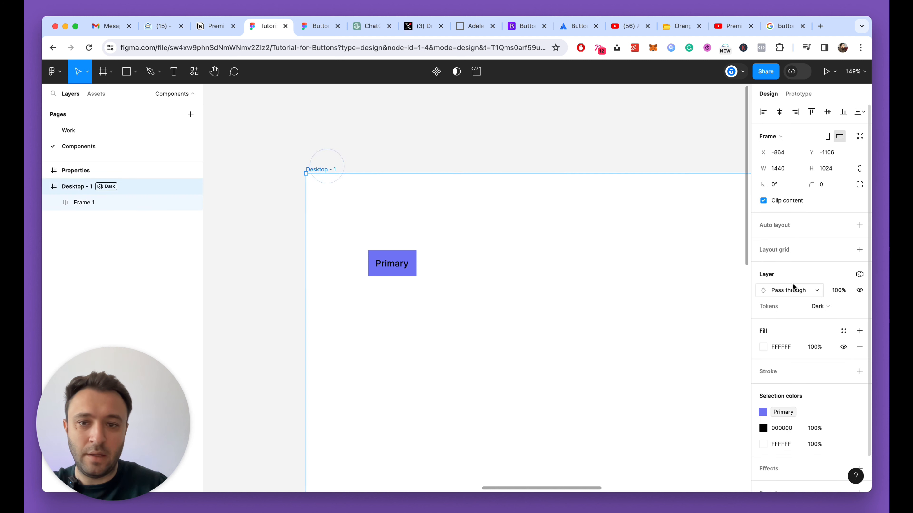
{"action": "left_click", "coordinate": [842, 332]}
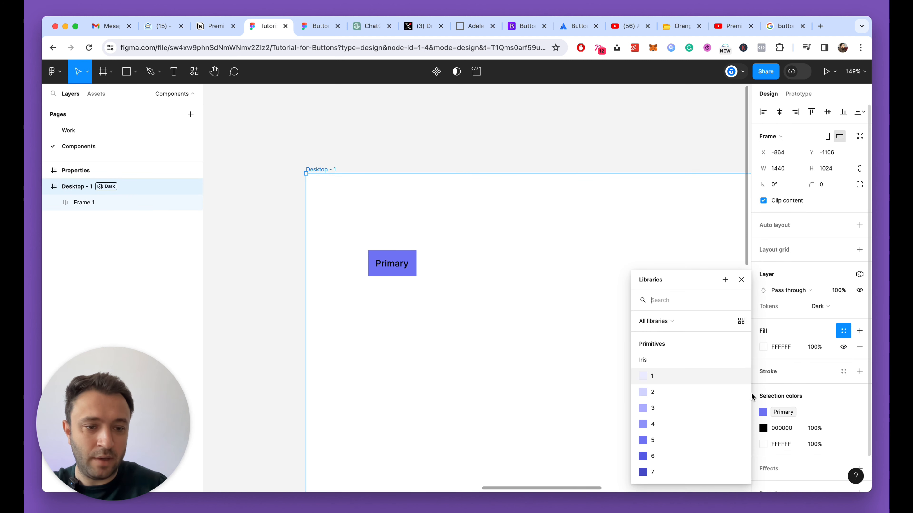
{"action": "type", "text": "Bg"}
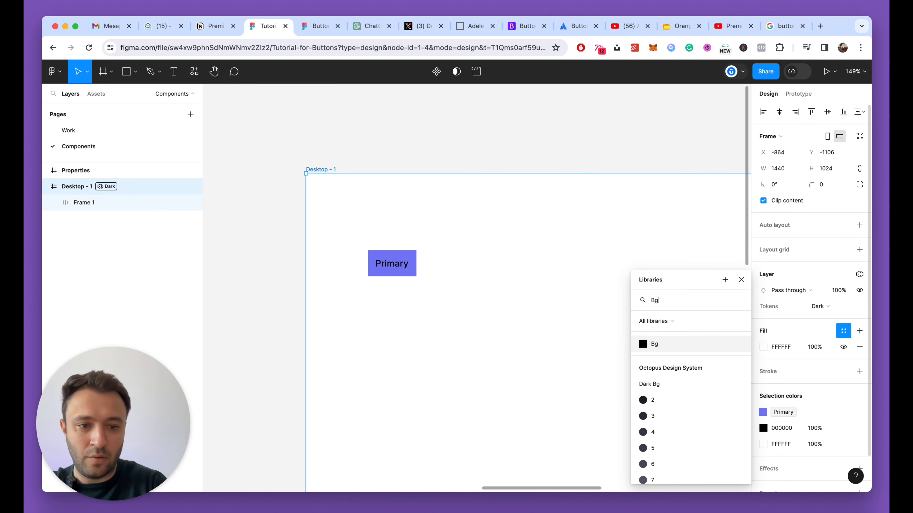
{"action": "scroll", "coordinate": [691, 366], "scroll_direction": "down", "scroll_amount": 5}
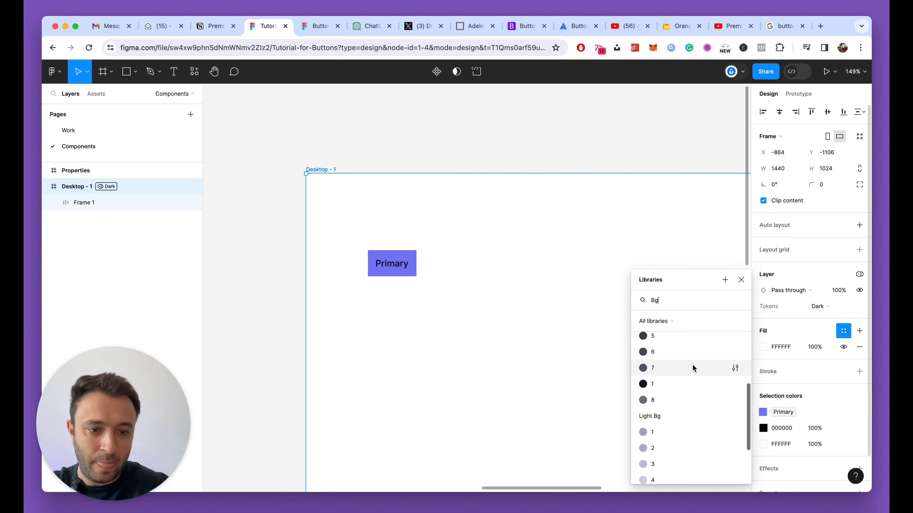
{"action": "left_click", "coordinate": [818, 306]}
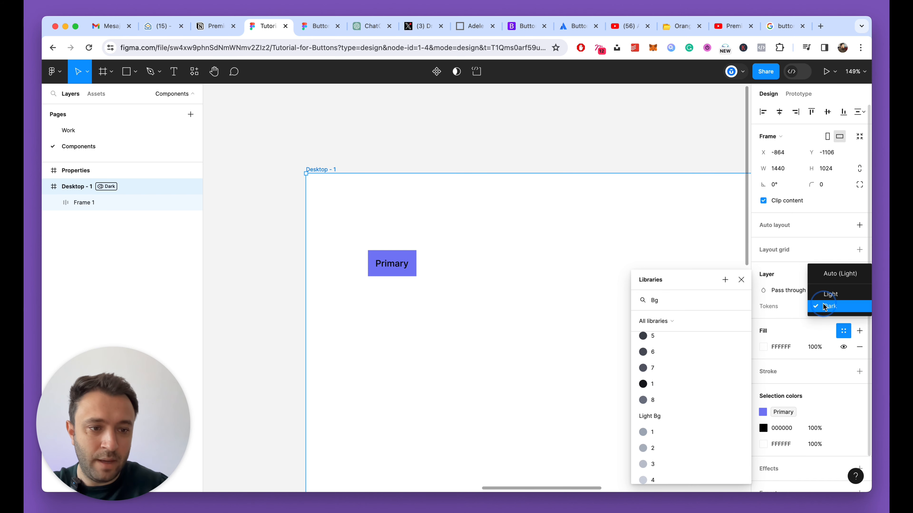
{"action": "left_click", "coordinate": [825, 293]}
{"action": "scroll", "coordinate": [701, 362], "scroll_direction": "up", "scroll_amount": 5}
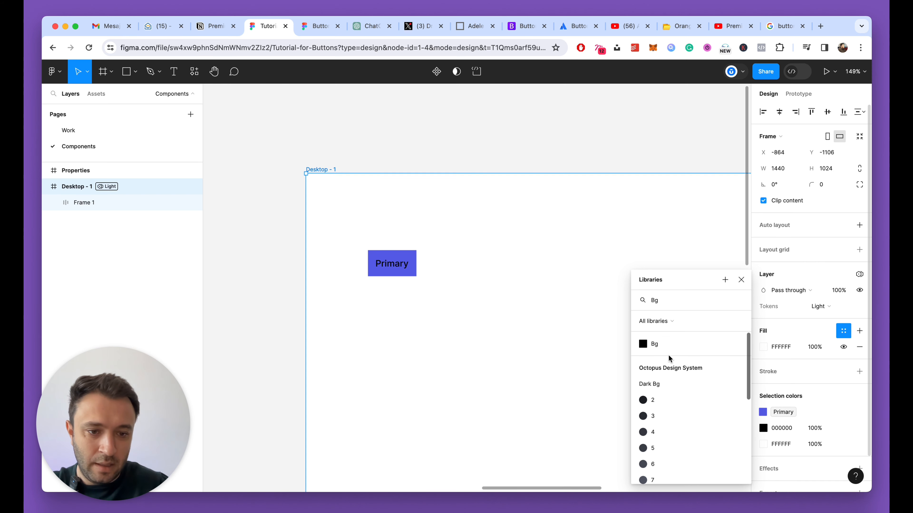
{"action": "left_click", "coordinate": [656, 344]}
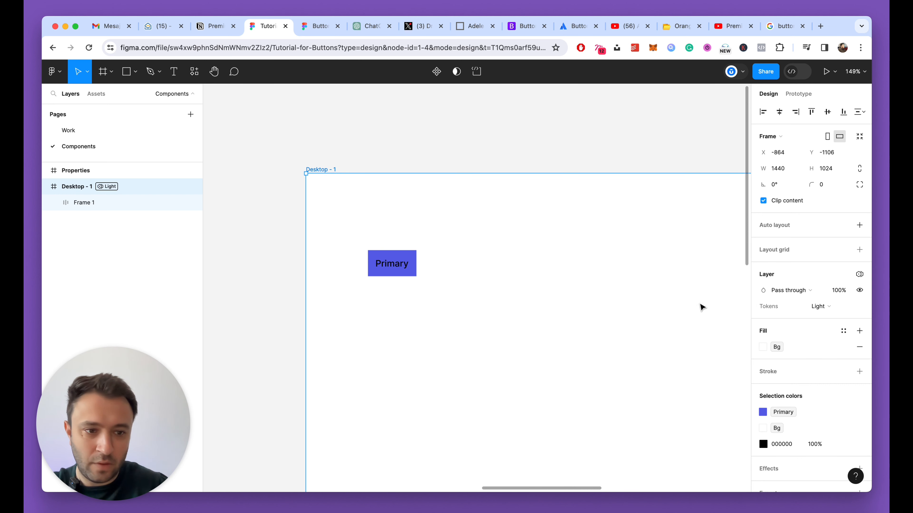
Switch the Desktop - 1 frame's Tokens mode to Dark and select the button's Primary text.
{"action": "left_click", "coordinate": [830, 309]}
{"action": "left_click", "coordinate": [829, 316]}
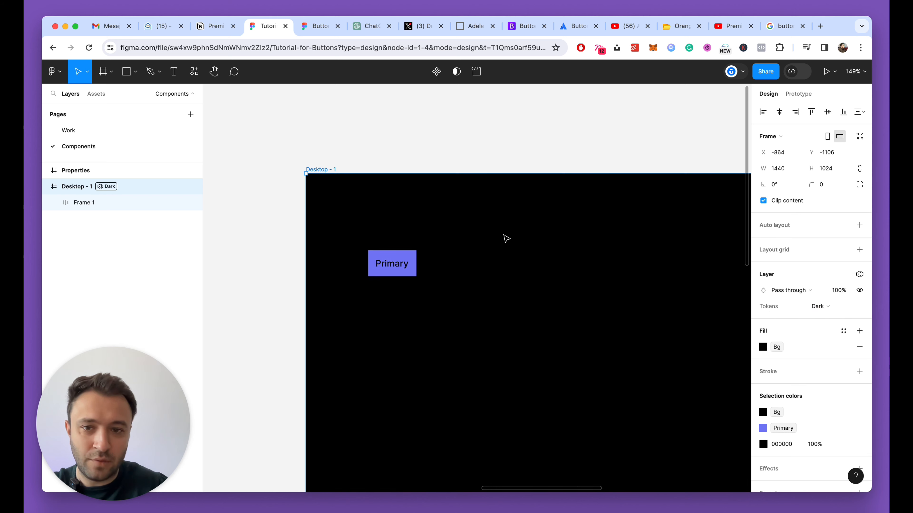
{"action": "left_click", "coordinate": [417, 147]}
{"action": "scroll", "coordinate": [377, 203], "scroll_direction": "down", "scroll_amount": 5}
{"action": "scroll", "coordinate": [385, 241], "scroll_direction": "up", "scroll_amount": 4}
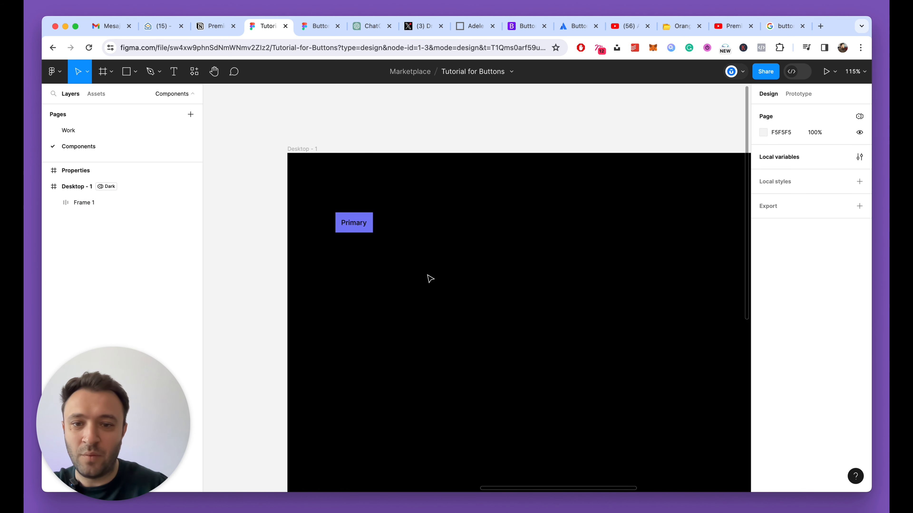
{"action": "scroll", "coordinate": [398, 236], "scroll_direction": "up", "scroll_amount": 2}
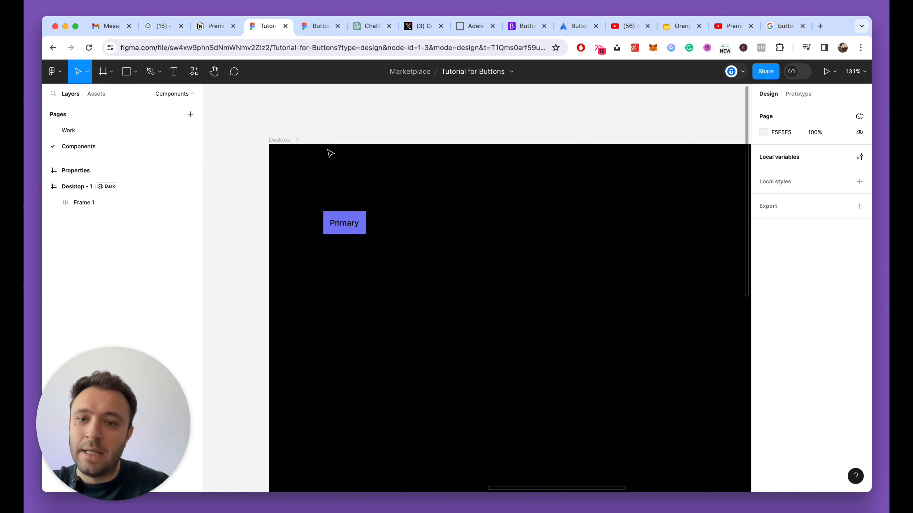
{"action": "scroll", "coordinate": [334, 118], "scroll_direction": "left", "scroll_amount": 2}
{"action": "scroll", "coordinate": [318, 182], "scroll_direction": "up", "scroll_amount": 4}
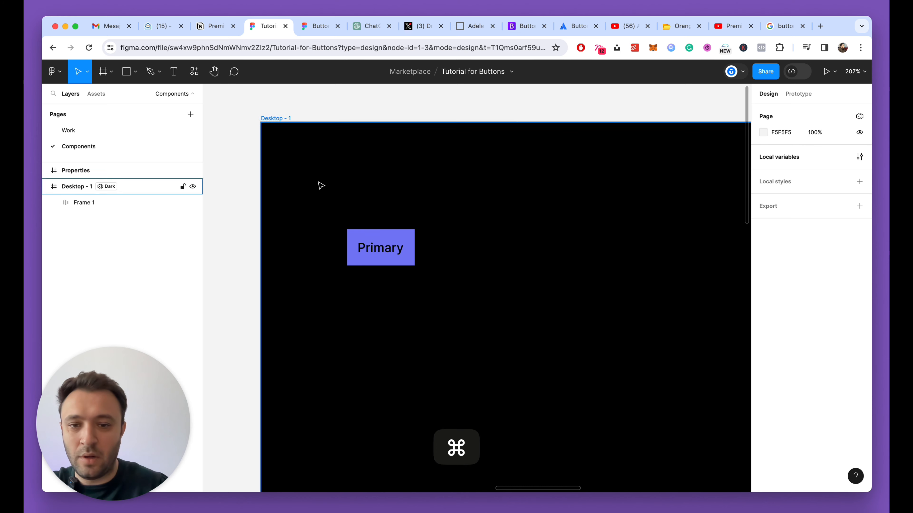
{"action": "scroll", "coordinate": [408, 208], "scroll_direction": "up", "scroll_amount": 2}
{"action": "scroll", "coordinate": [417, 216], "scroll_direction": "down", "scroll_amount": 4}
{"action": "left_click", "coordinate": [397, 253], "text": "super"}
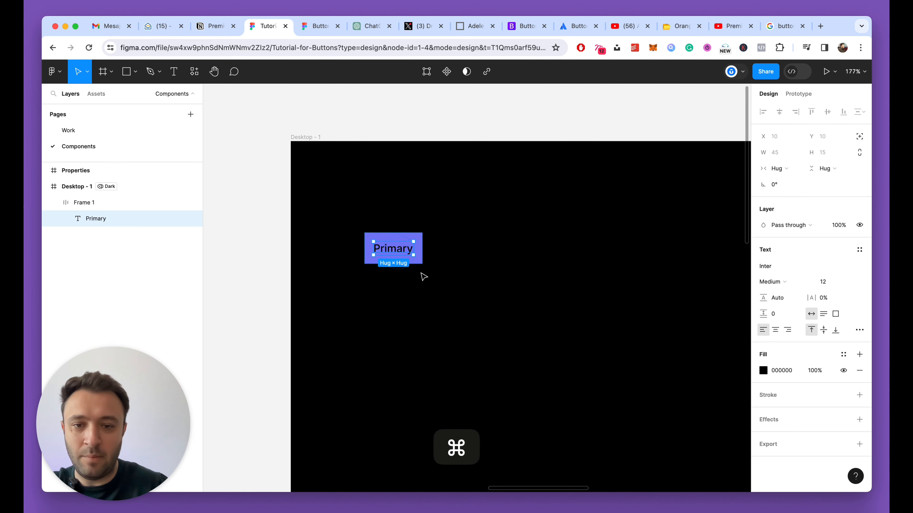
Set the Desktop - 1 frame's Tokens mode to Light and check the button's Primary text against its background.
{"action": "left_click", "coordinate": [306, 143]}
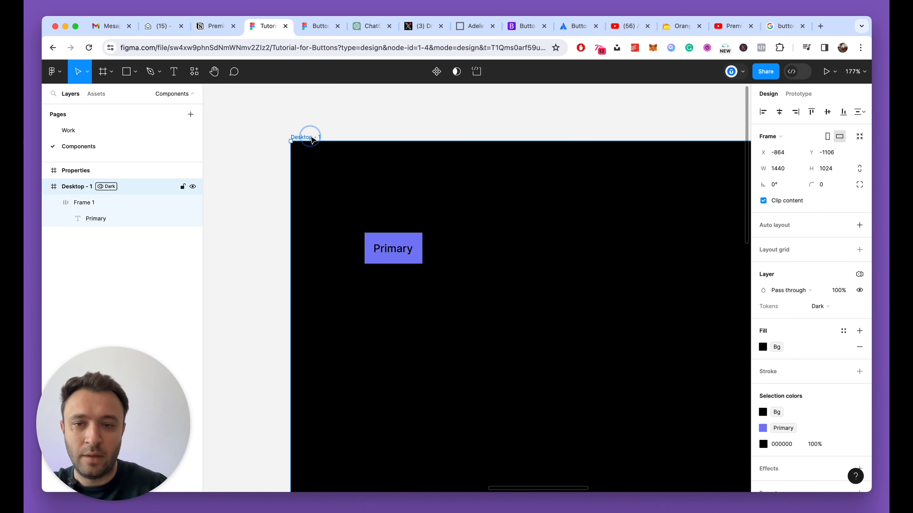
{"action": "left_click", "coordinate": [820, 307]}
{"action": "left_click", "coordinate": [823, 296]}
{"action": "scroll", "coordinate": [338, 259], "scroll_direction": "up", "scroll_amount": 3}
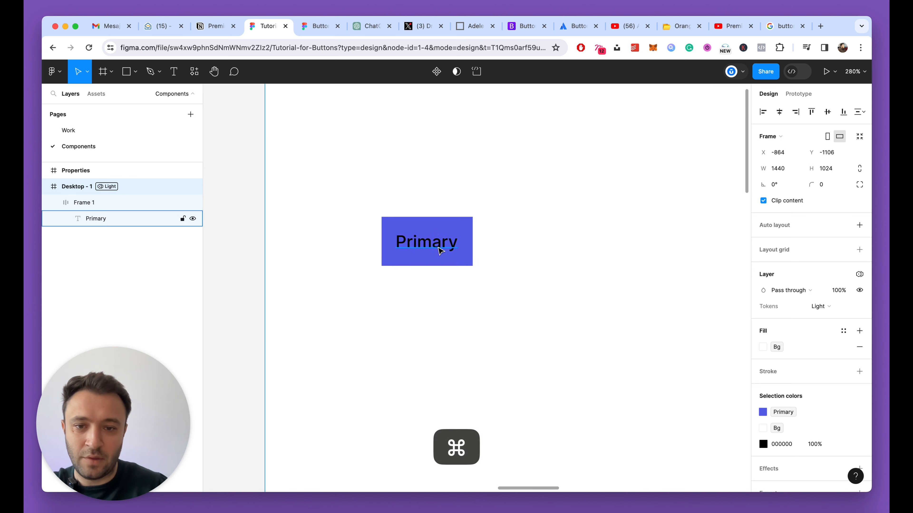
{"action": "left_click", "coordinate": [426, 242], "text": "super"}
{"action": "scroll", "coordinate": [442, 305], "scroll_direction": "down", "scroll_amount": 3}
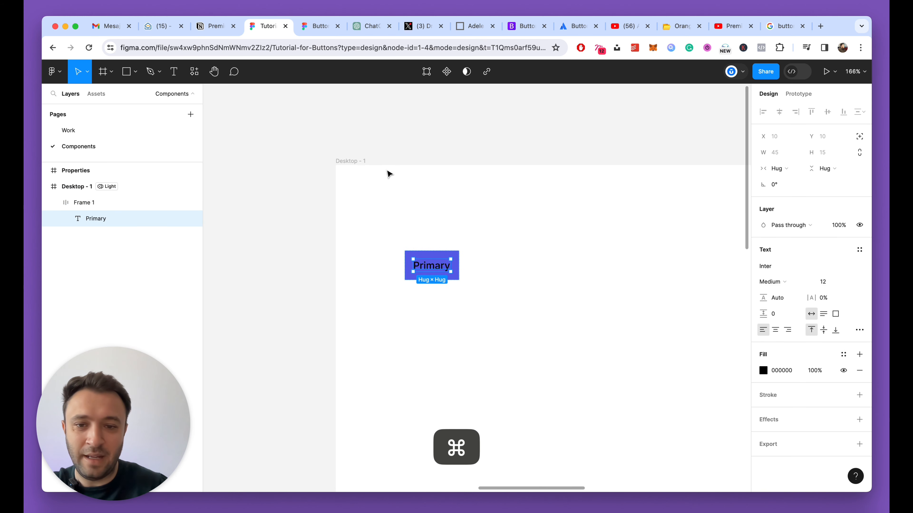
{"action": "left_click", "coordinate": [396, 160]}
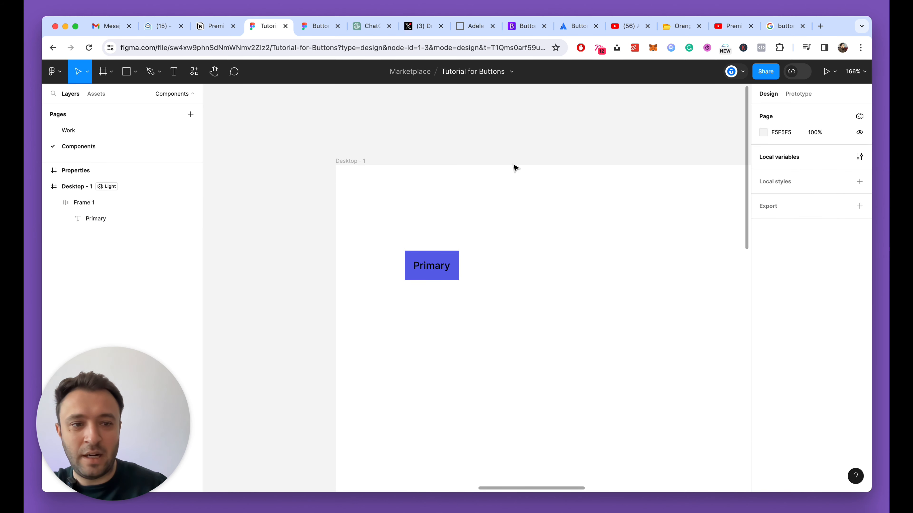
{"action": "scroll", "coordinate": [452, 192], "scroll_direction": "up", "scroll_amount": 2}
{"action": "left_click", "coordinate": [438, 143], "text": "super"}
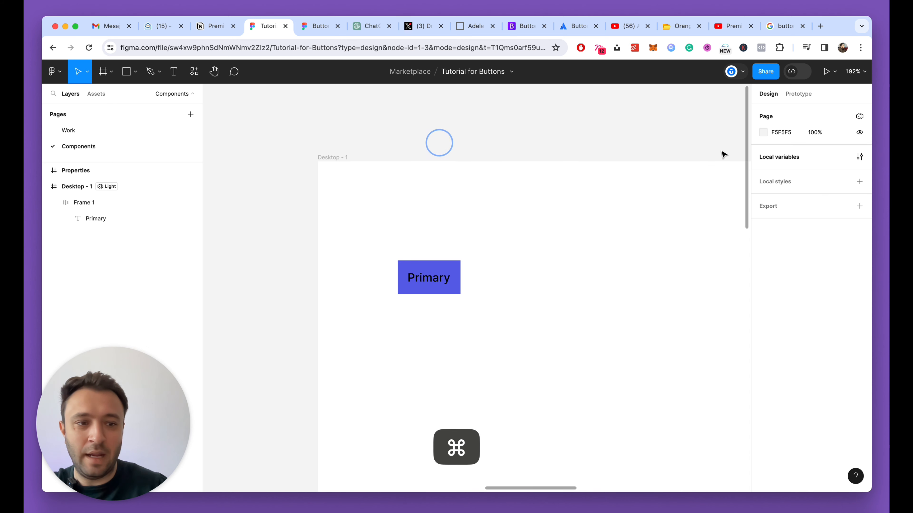
Group the Primary and Bg variables of the Tokens collection in a new group named Surface.
{"action": "left_click", "coordinate": [859, 157]}
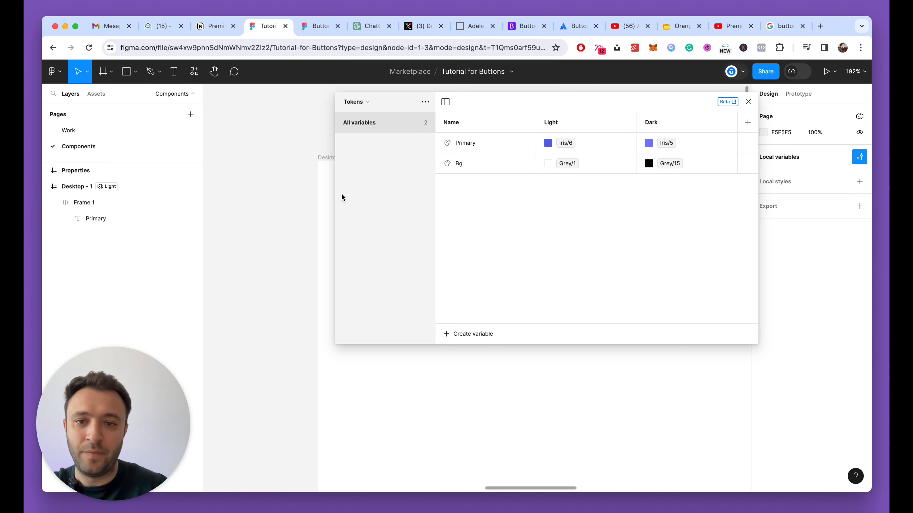
{"action": "left_click", "coordinate": [470, 149]}
{"action": "left_click", "coordinate": [469, 165], "text": "shift"}
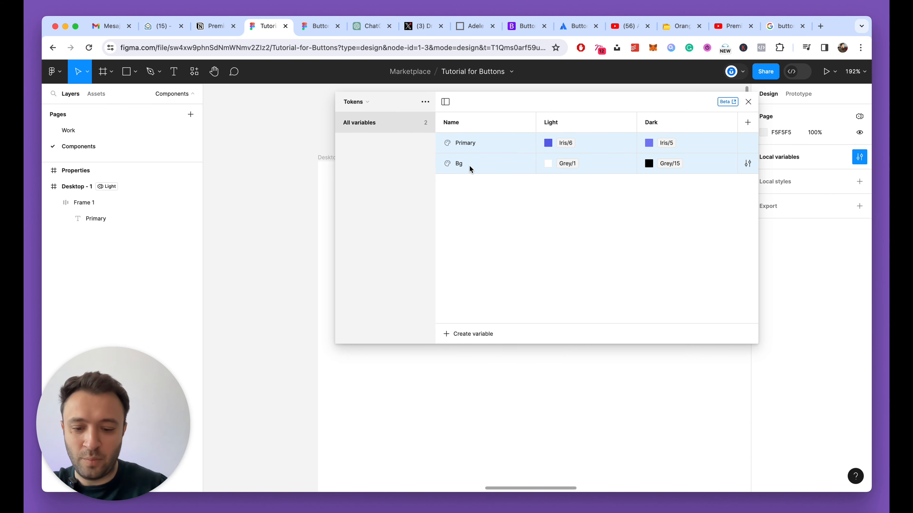
{"action": "right_click", "coordinate": [474, 140]}
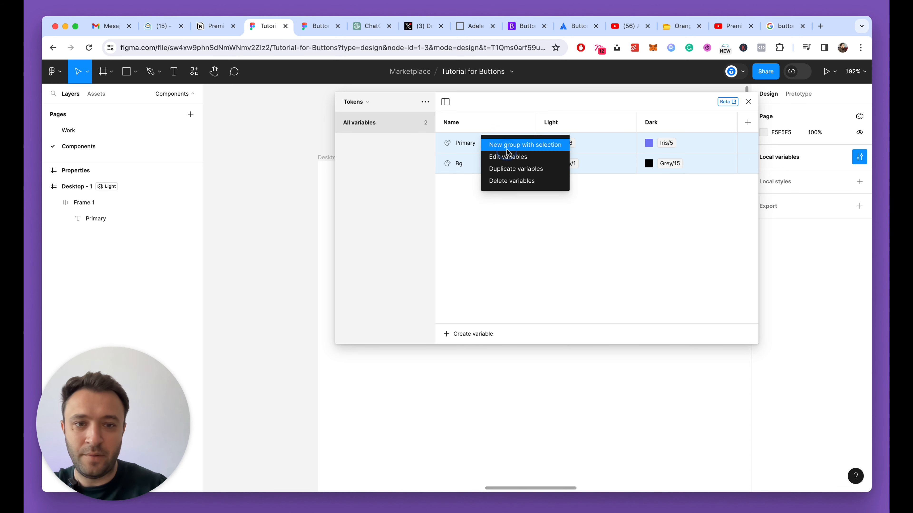
{"action": "left_click", "coordinate": [518, 144]}
{"action": "double_click", "coordinate": [354, 142]}
{"action": "type", "text": "S"}
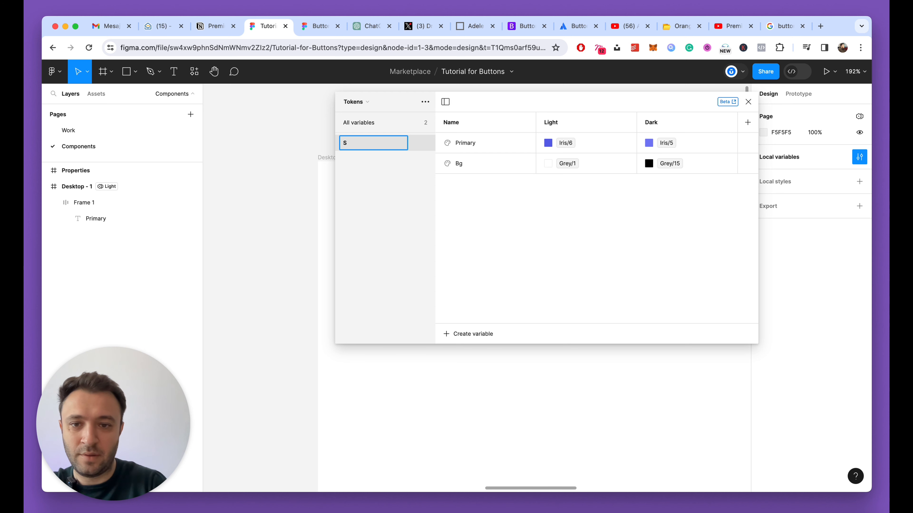
{"action": "type", "text": "ourace"}
{"action": "key", "text": "Return"}
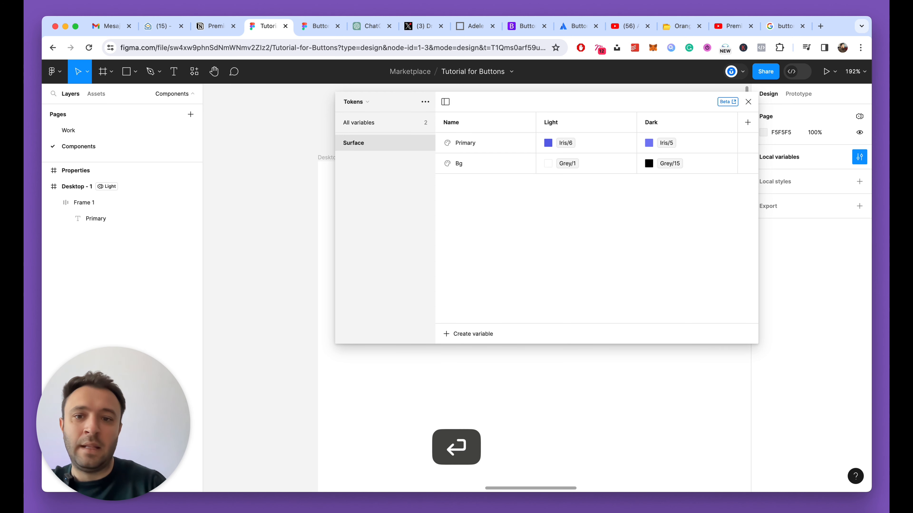
Create a color variable named White in the Tokens collection, outside the Surface group.
{"action": "left_click", "coordinate": [345, 125]}
{"action": "left_click", "coordinate": [473, 335]}
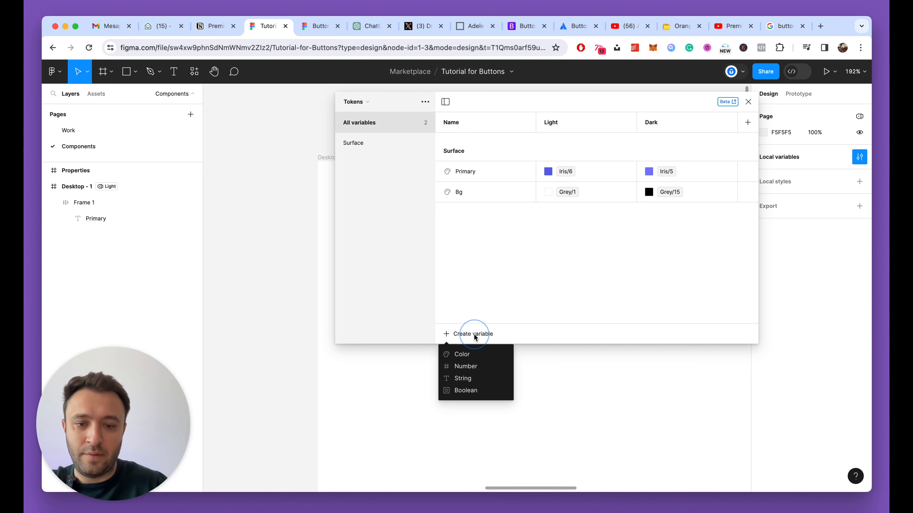
{"action": "left_click", "coordinate": [474, 350]}
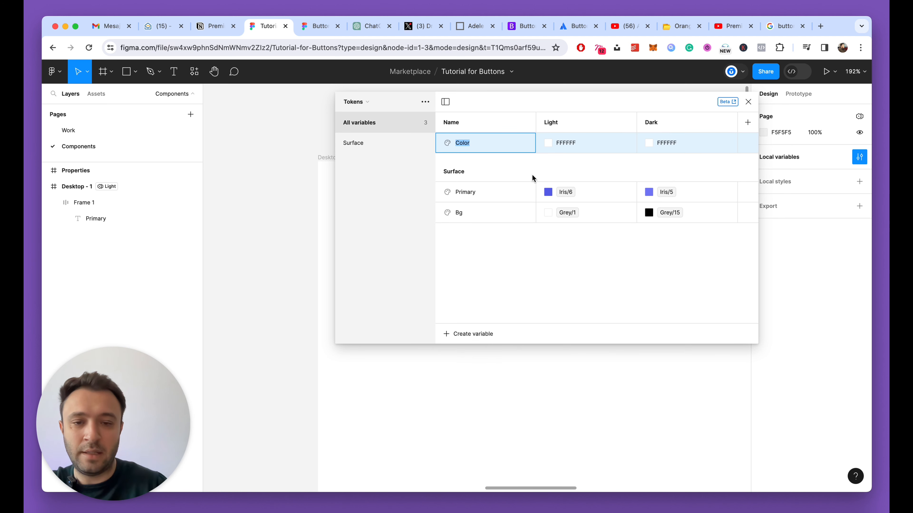
{"action": "type", "text": "La"}
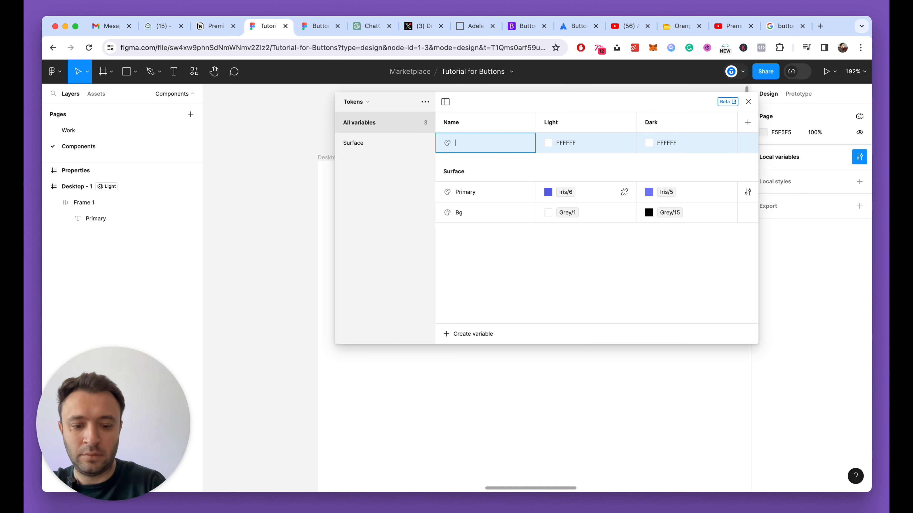
{"action": "type", "text": "i"}
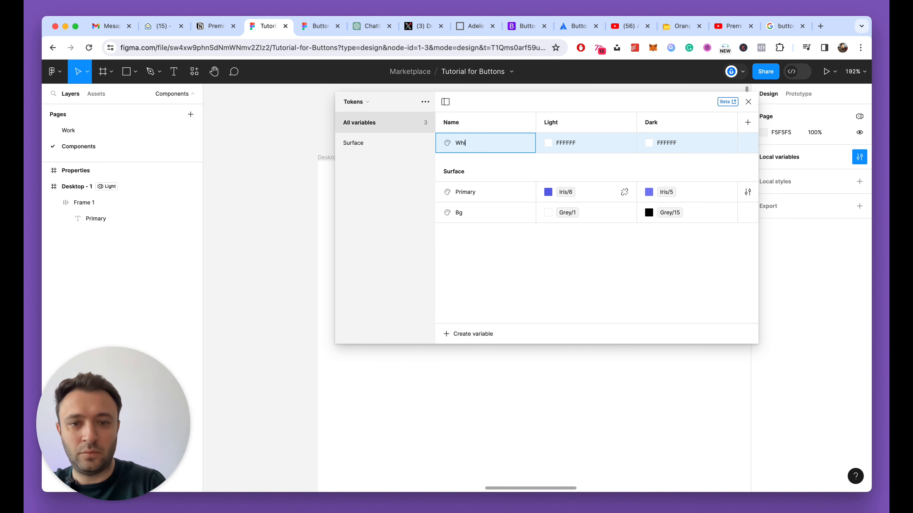
{"action": "type", "text": "te"}
{"action": "key", "text": "Return"}
Link the White variable's Light value to Grey/1 from the primitives.
{"action": "left_click", "coordinate": [547, 142]}
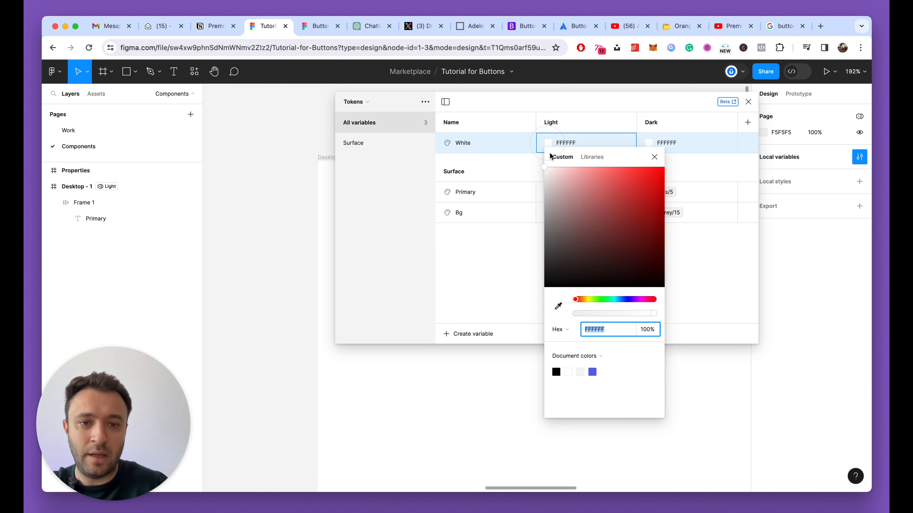
{"action": "left_click", "coordinate": [592, 157]}
{"action": "scroll", "coordinate": [582, 317], "scroll_direction": "down", "scroll_amount": 4}
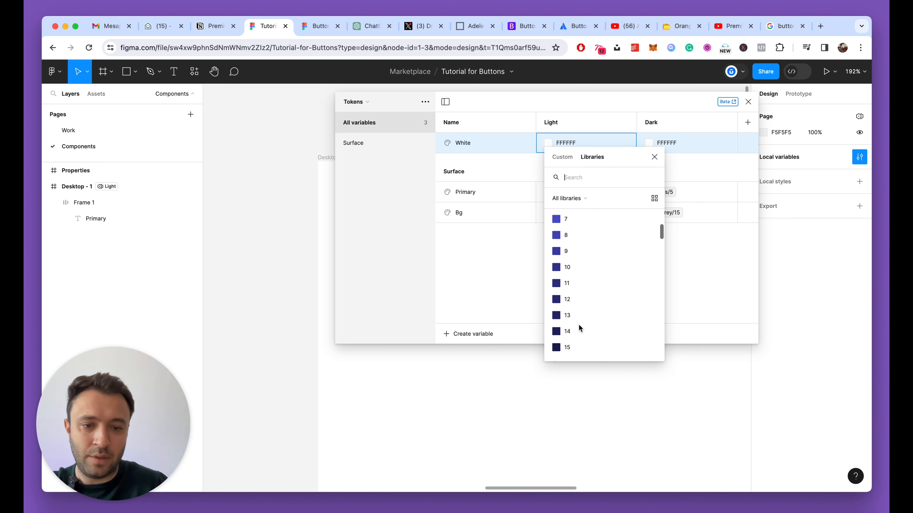
{"action": "type", "text": "Grey"}
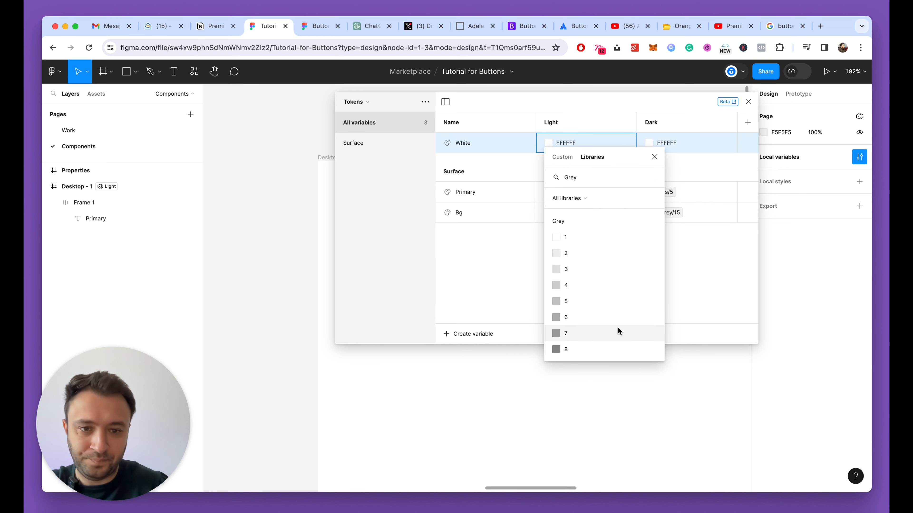
{"action": "left_click", "coordinate": [580, 237]}
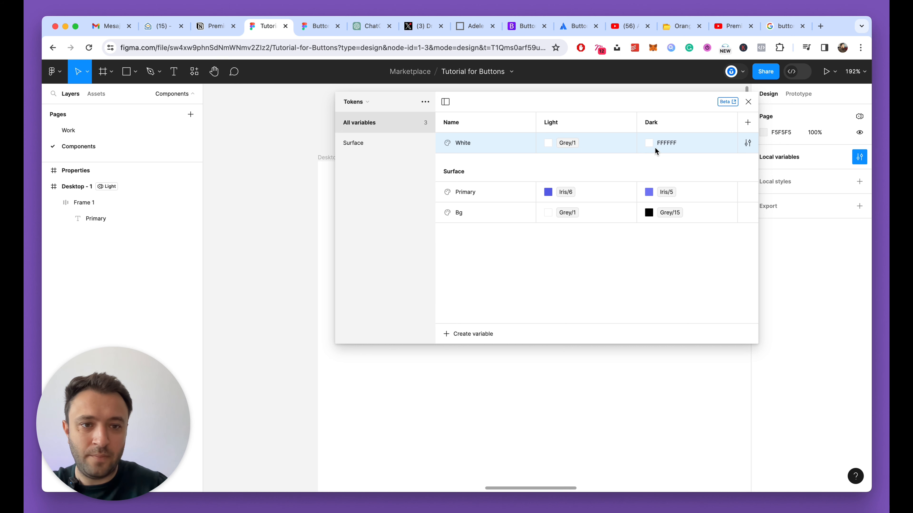
Link the White variable's Dark value to Grey/15 from the primitives.
{"action": "left_click", "coordinate": [650, 145]}
{"action": "left_click", "coordinate": [693, 157]}
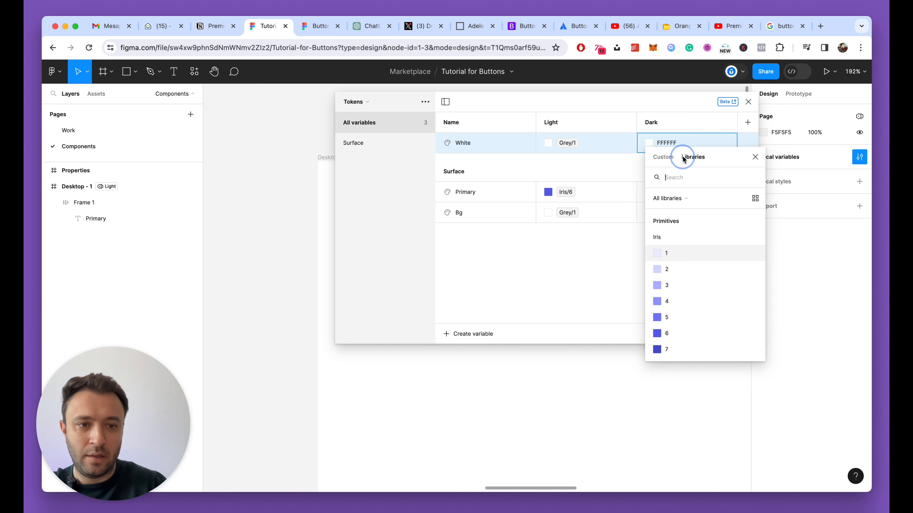
{"action": "type", "text": "Grey"}
{"action": "scroll", "coordinate": [692, 273], "scroll_direction": "down", "scroll_amount": 5}
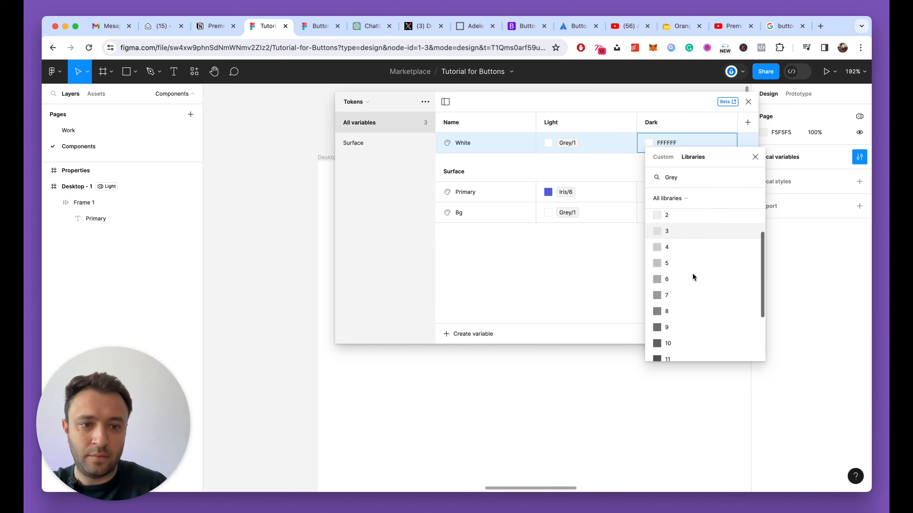
{"action": "left_click", "coordinate": [682, 344]}
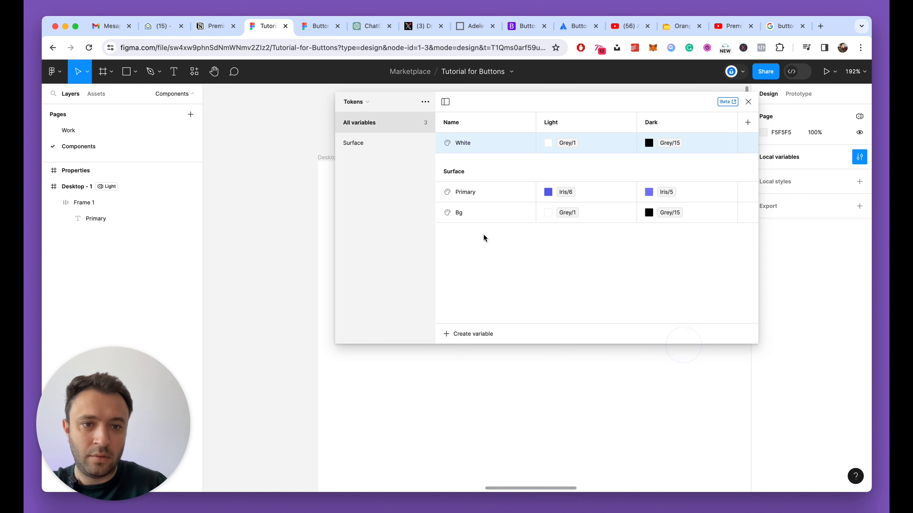
Rename the White variable in the Tokens collection to Body and close the variables window.
{"action": "double_click", "coordinate": [468, 143]}
{"action": "type", "text": "Body"}
{"action": "key", "text": "Return"}
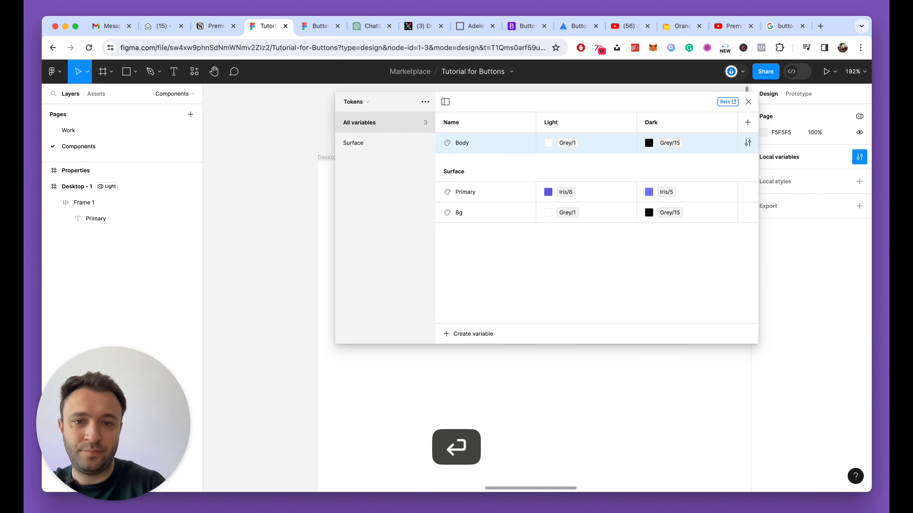
{"action": "left_click", "coordinate": [748, 102]}
Apply the Body variable as the fill of the Primary text layer.
{"action": "left_click", "coordinate": [576, 273]}
{"action": "scroll", "coordinate": [480, 306], "scroll_direction": "up", "scroll_amount": 3}
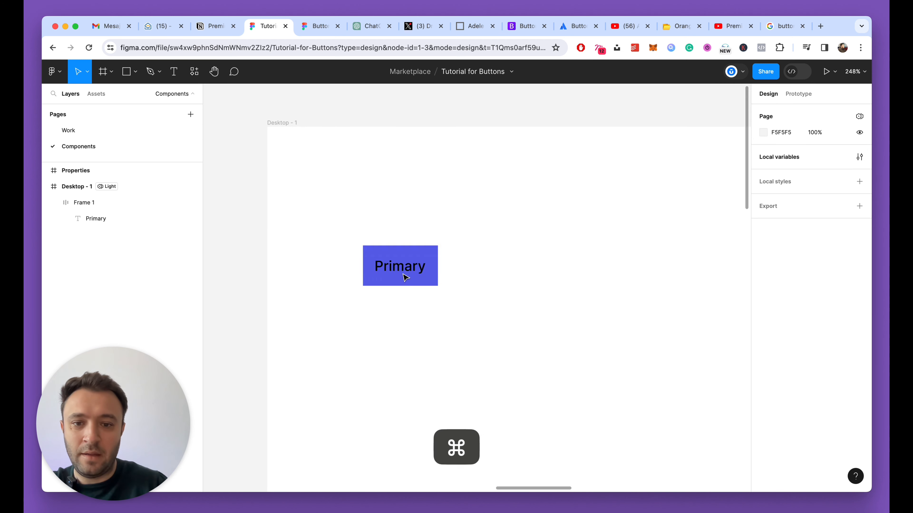
{"action": "scroll", "coordinate": [405, 277], "scroll_direction": "down", "scroll_amount": 2}
{"action": "left_click", "coordinate": [401, 274], "text": "super"}
{"action": "left_click", "coordinate": [843, 354]}
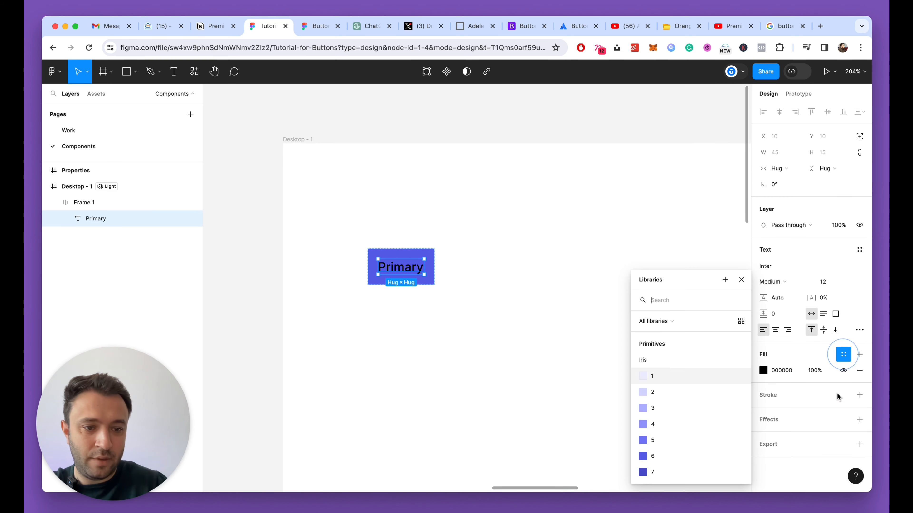
{"action": "type", "text": "Body"}
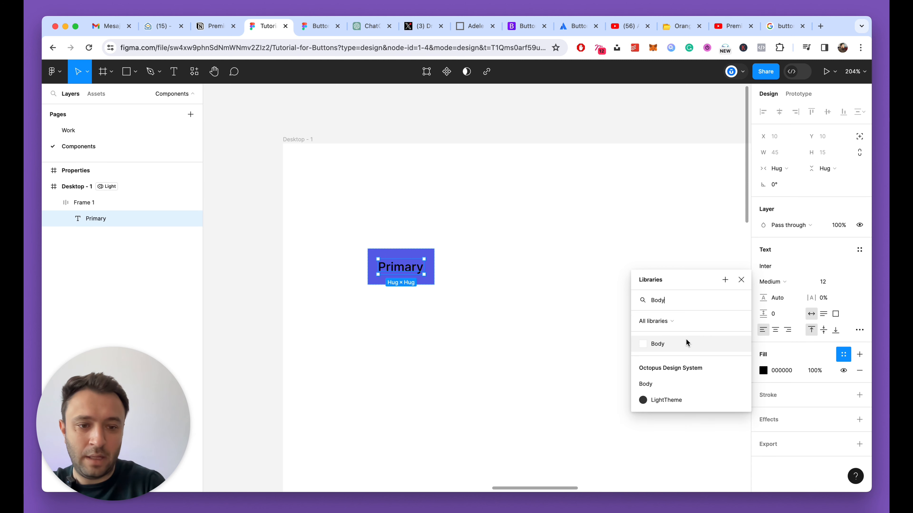
{"action": "left_click", "coordinate": [686, 343]}
Switch the Desktop - 1 frame's Tokens mode to Dark and check the button's label against its background.
{"action": "left_click", "coordinate": [297, 139]}
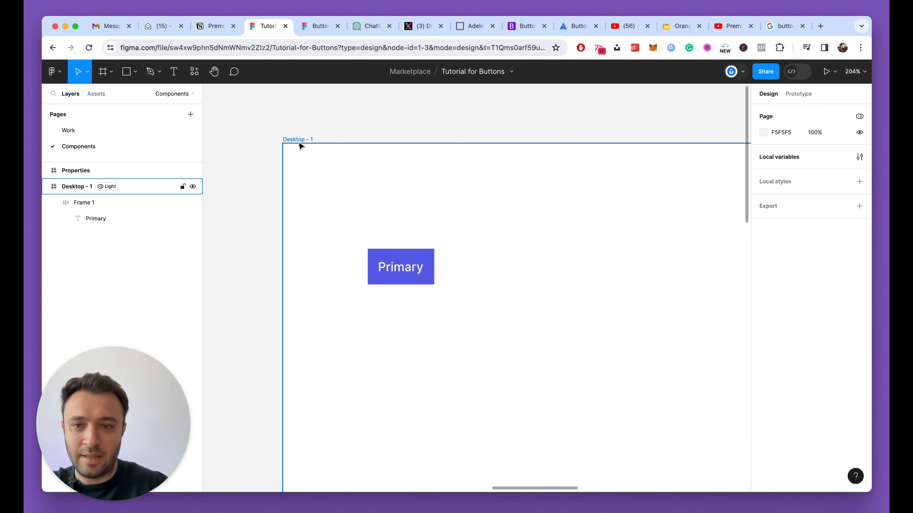
{"action": "left_click", "coordinate": [820, 306]}
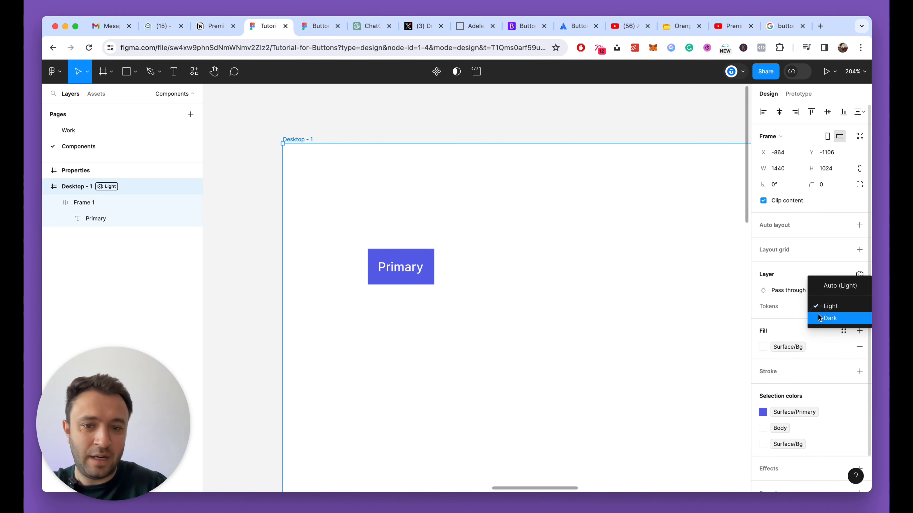
{"action": "left_click", "coordinate": [818, 315]}
{"action": "scroll", "coordinate": [435, 306], "scroll_direction": "down", "scroll_amount": 5}
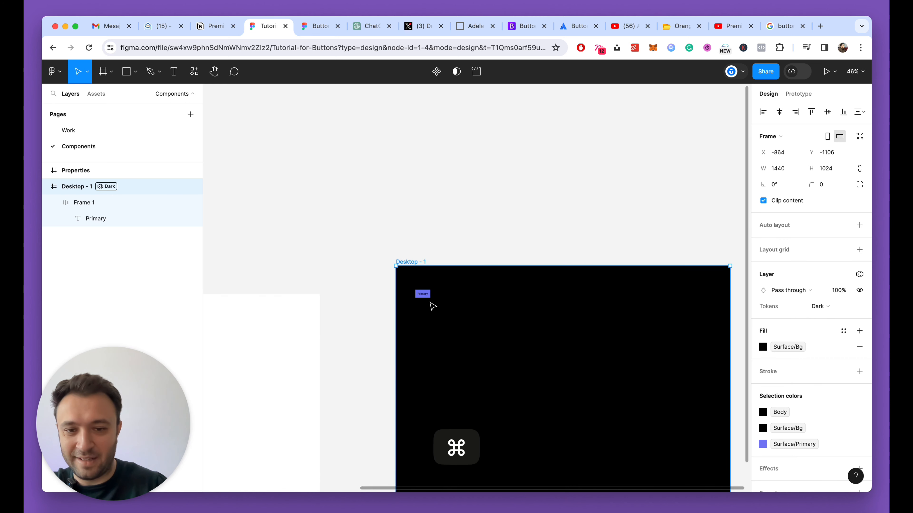
{"action": "scroll", "coordinate": [432, 306], "scroll_direction": "up", "scroll_amount": 4}
{"action": "left_click", "coordinate": [424, 166]}
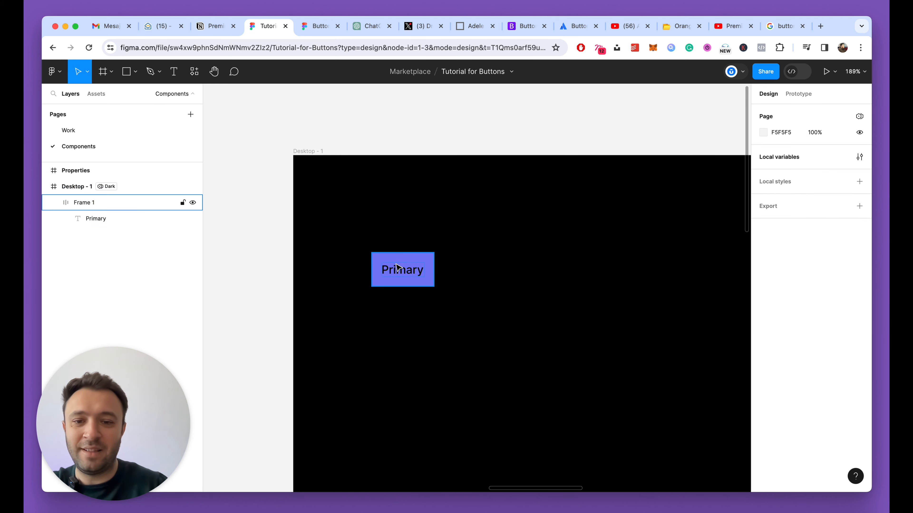
{"action": "left_click", "coordinate": [394, 142]}
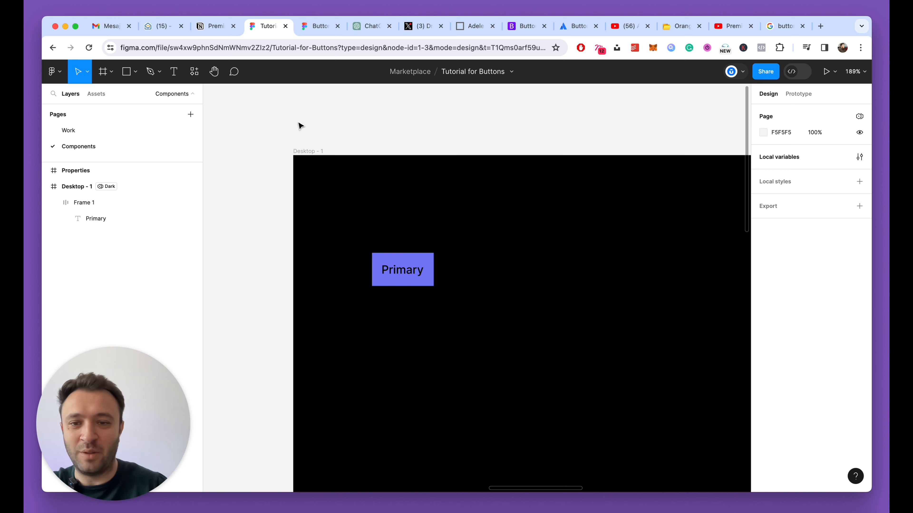
Duplicate the Body variable in the Tokens collection and name the copy White-Exception.
{"action": "left_click", "coordinate": [860, 156]}
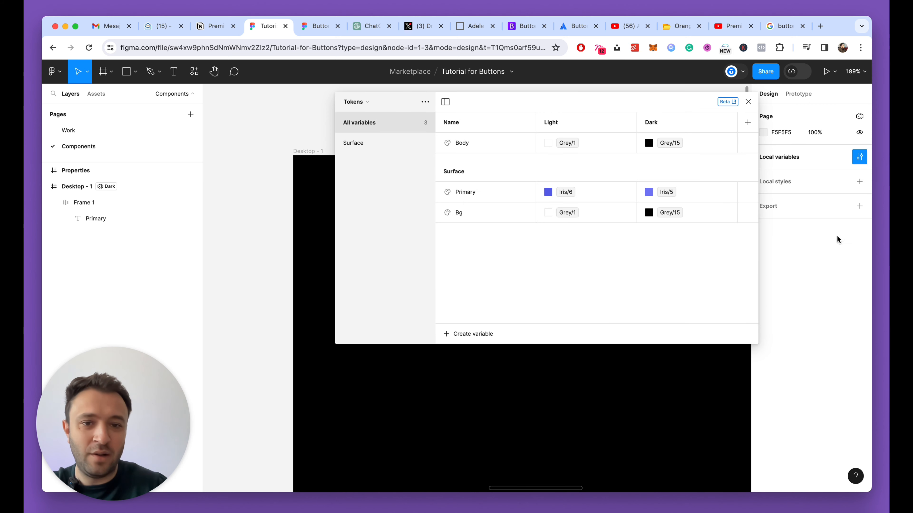
{"action": "left_click", "coordinate": [498, 140]}
{"action": "key", "text": "shift+Return"}
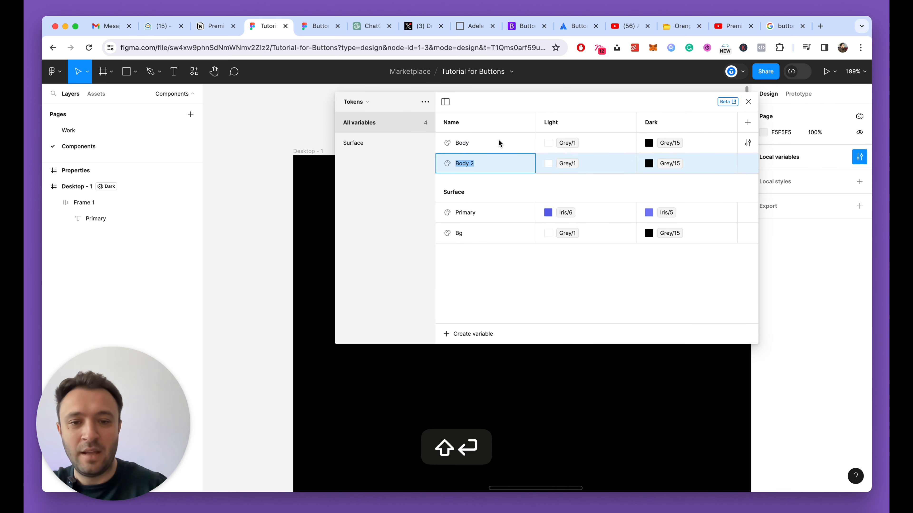
{"action": "type", "text": "B"}
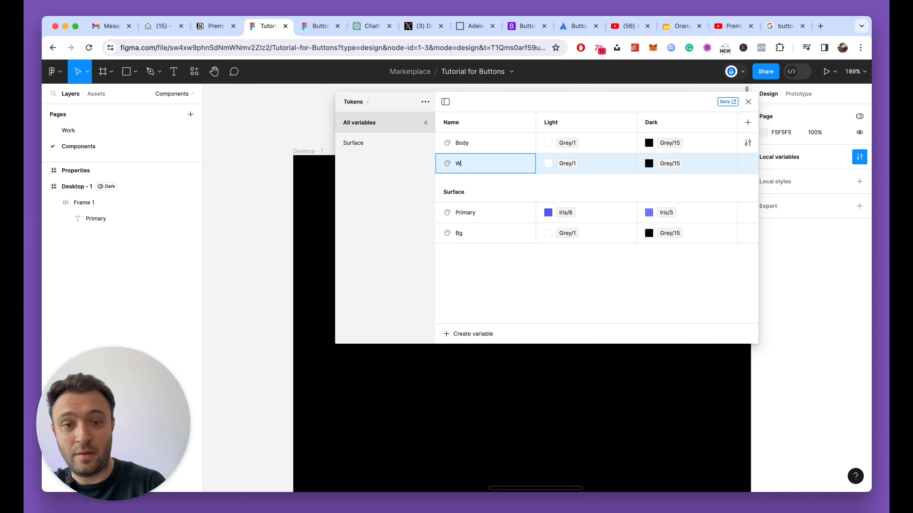
{"action": "type", "text": "hite-Exception"}
{"action": "key", "text": "Return"}
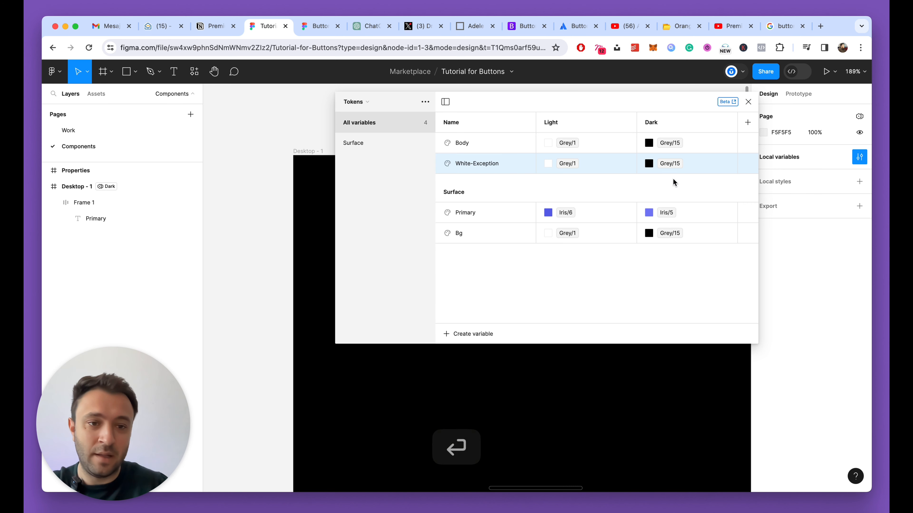
Link the White-Exception variable's Dark value to Grey/1 and close the variables window.
{"action": "left_click", "coordinate": [649, 164]}
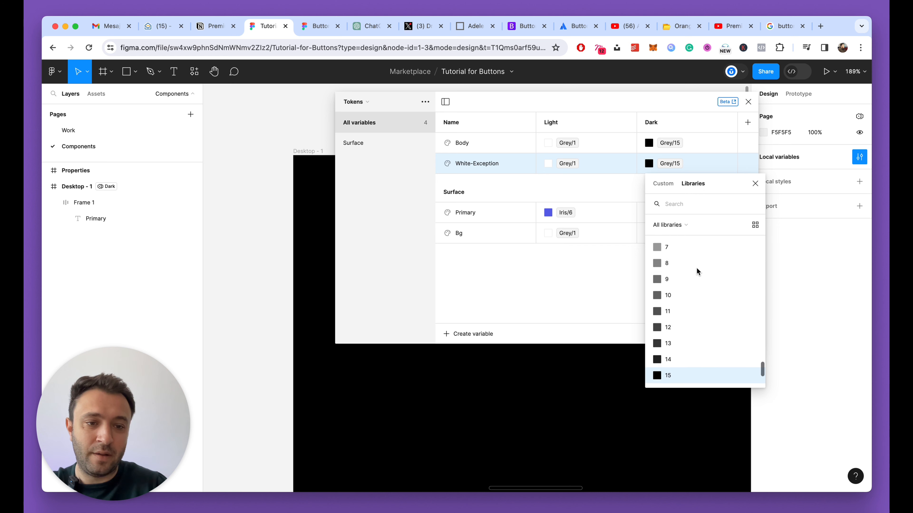
{"action": "scroll", "coordinate": [696, 267], "scroll_direction": "up", "scroll_amount": 3}
{"action": "scroll", "coordinate": [696, 267], "scroll_direction": "up", "scroll_amount": 5}
{"action": "left_click", "coordinate": [681, 265]}
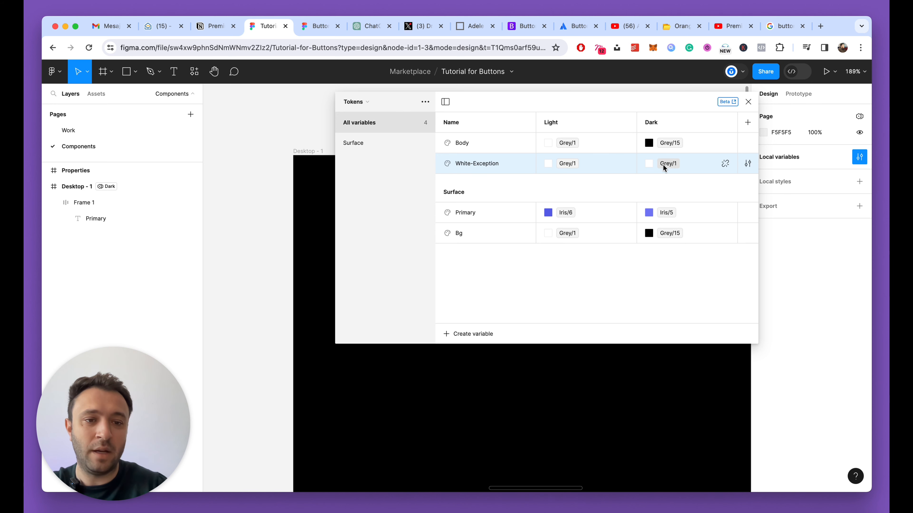
{"action": "left_click", "coordinate": [749, 101]}
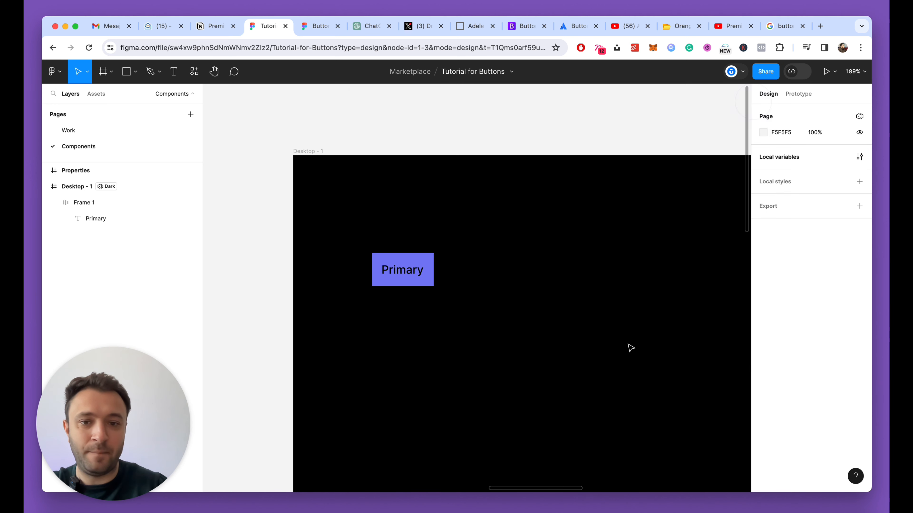
Change the Primary text layer's fill to the White-Exception variable.
{"action": "scroll", "coordinate": [438, 336], "scroll_direction": "down", "scroll_amount": 3, "text": "super"}
{"action": "scroll", "coordinate": [439, 337], "scroll_direction": "up", "scroll_amount": 2, "text": "super"}
{"action": "scroll", "coordinate": [439, 336], "scroll_direction": "up", "scroll_amount": 2, "text": "super"}
{"action": "left_click", "coordinate": [277, 114]}
{"action": "left_click", "coordinate": [407, 255]}
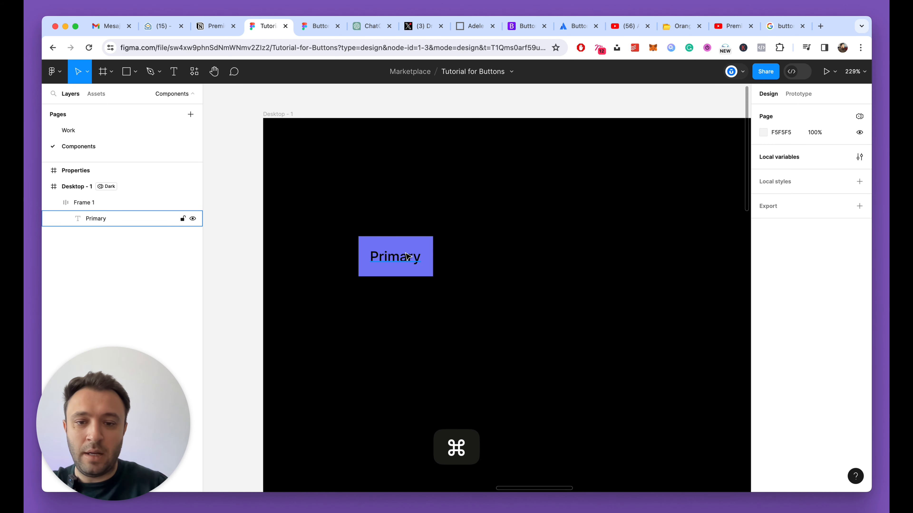
{"action": "left_click", "coordinate": [407, 255], "text": "super"}
{"action": "left_click", "coordinate": [781, 371]}
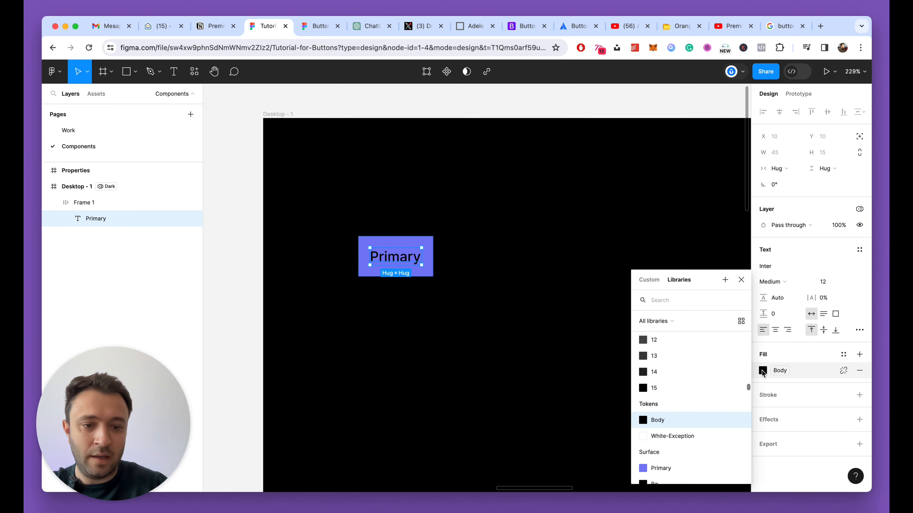
{"action": "scroll", "coordinate": [664, 443], "scroll_direction": "down", "scroll_amount": 1}
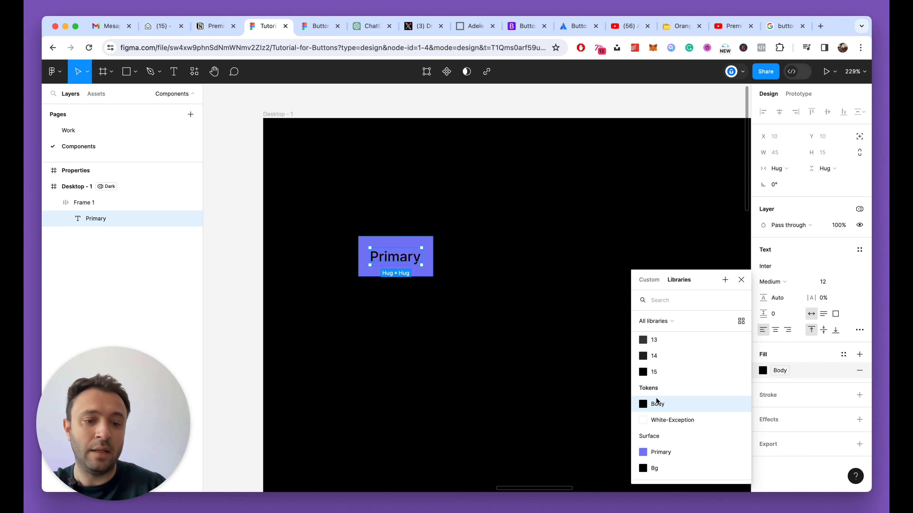
{"action": "left_click", "coordinate": [665, 421]}
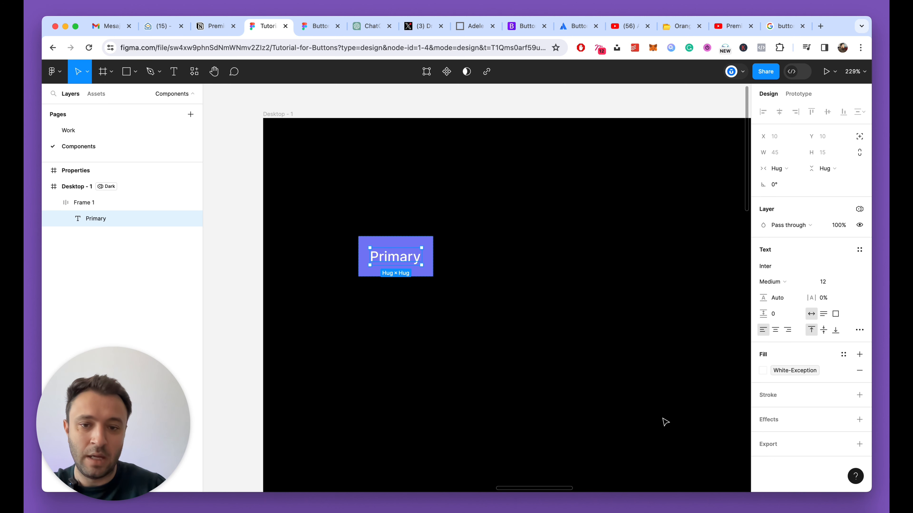
Switch the Desktop - 1 frame's Tokens mode to Light and inspect the button.
{"action": "left_click", "coordinate": [545, 327]}
{"action": "left_click", "coordinate": [280, 114]}
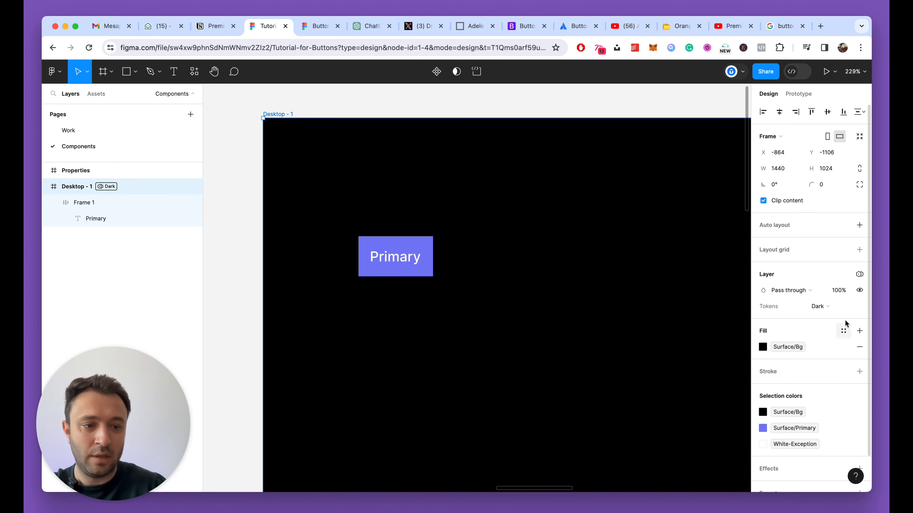
{"action": "left_click", "coordinate": [838, 307]}
{"action": "left_click", "coordinate": [830, 294]}
{"action": "left_click", "coordinate": [392, 257], "text": "super"}
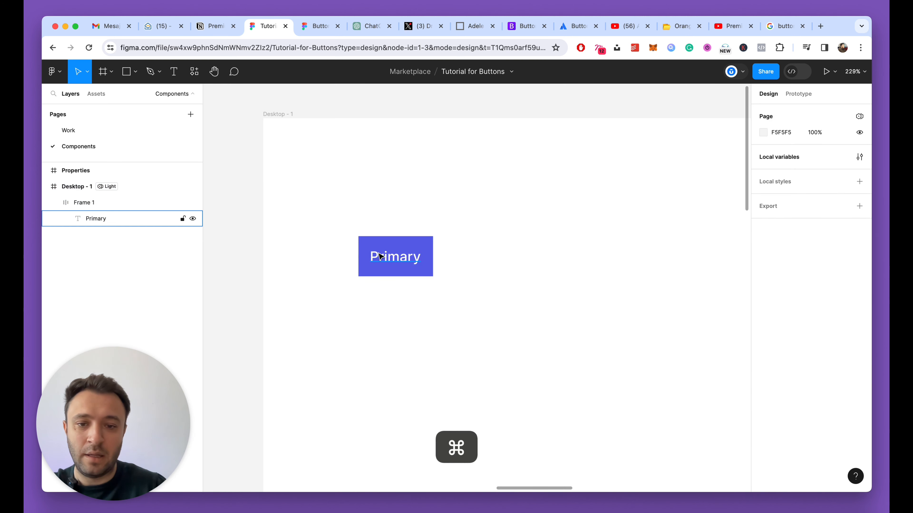
{"action": "left_click", "coordinate": [534, 339]}
{"action": "scroll", "coordinate": [373, 321], "scroll_direction": "down", "scroll_amount": 5}
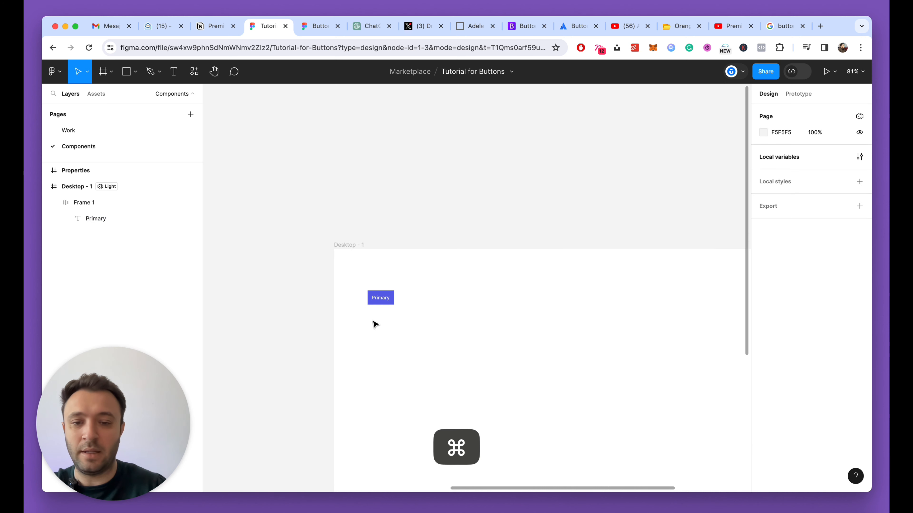
{"action": "scroll", "coordinate": [373, 321], "scroll_direction": "up", "scroll_amount": 5}
{"action": "scroll", "coordinate": [285, 208], "scroll_direction": "down", "scroll_amount": 3}
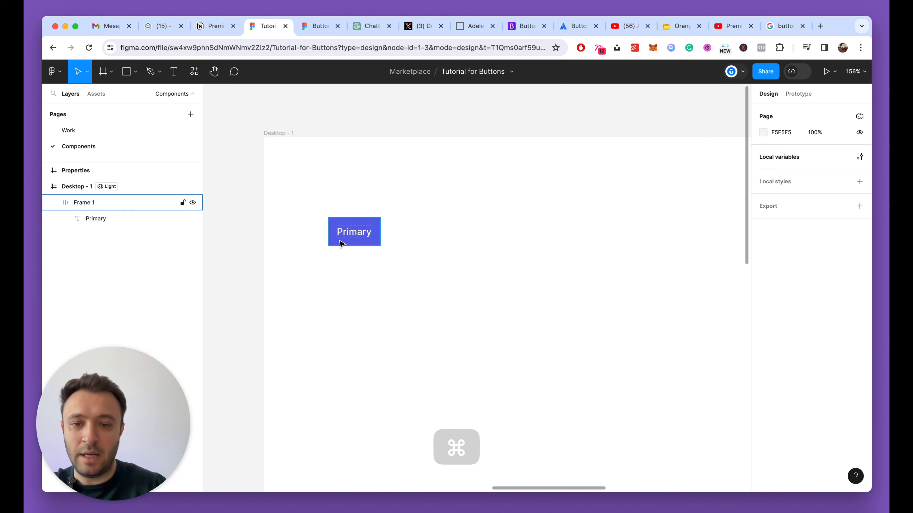
Set the button frame's auto layout padding to 8 horizontally and 9 vertically.
{"action": "left_click", "coordinate": [357, 238]}
{"action": "scroll", "coordinate": [442, 300], "scroll_direction": "up", "scroll_amount": 3}
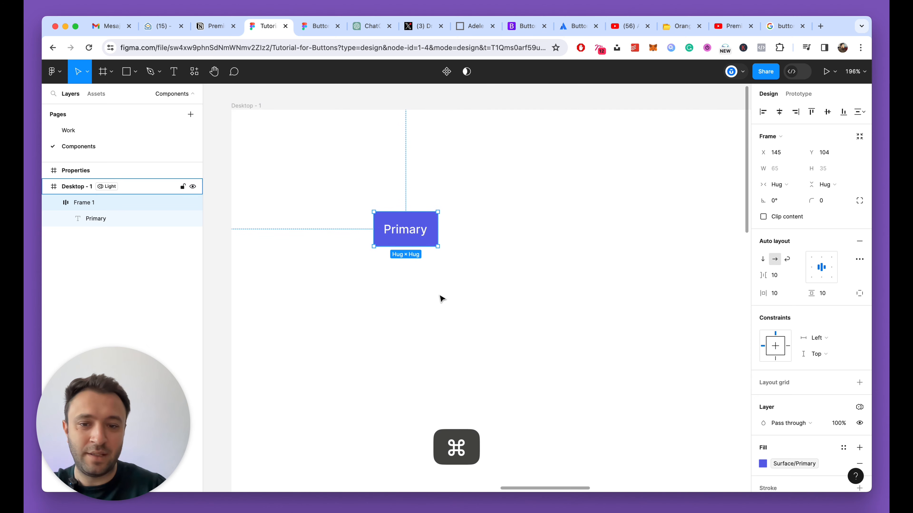
{"action": "left_click", "coordinate": [475, 317]}
{"action": "scroll", "coordinate": [413, 299], "scroll_direction": "up", "scroll_amount": 2}
{"action": "left_click", "coordinate": [405, 230]}
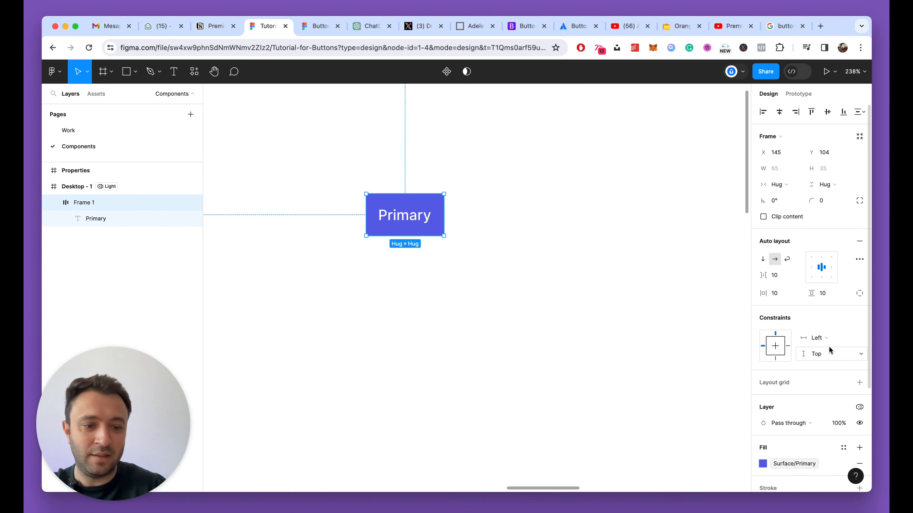
{"action": "left_click", "coordinate": [783, 256]}
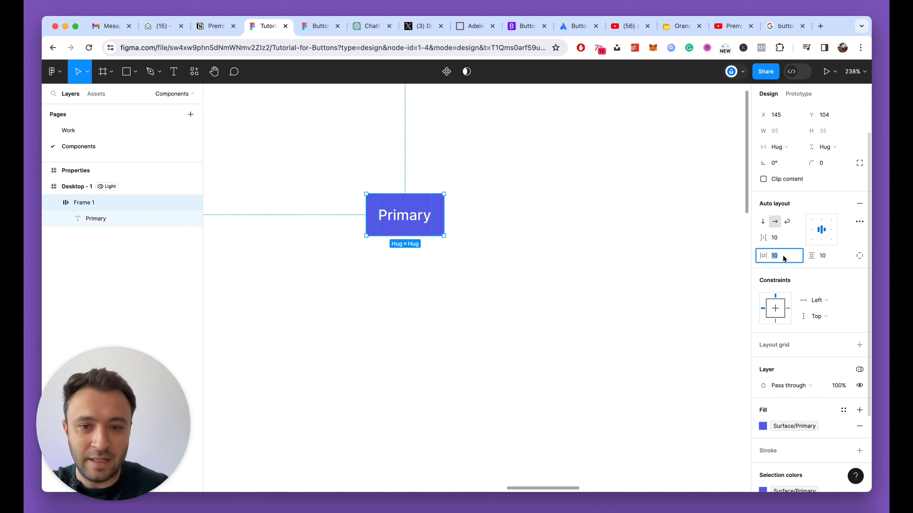
{"action": "type", "text": "8"}
{"action": "key", "text": "Return"}
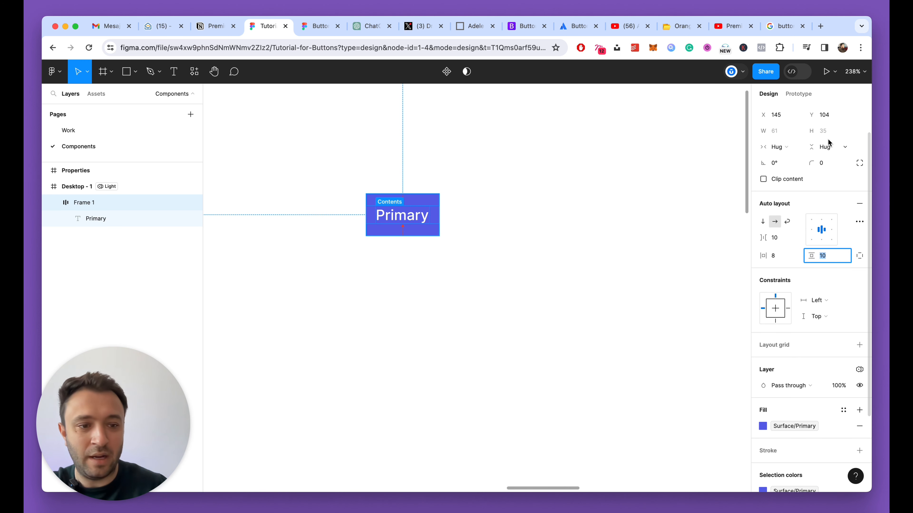
{"action": "key", "text": "Down"}
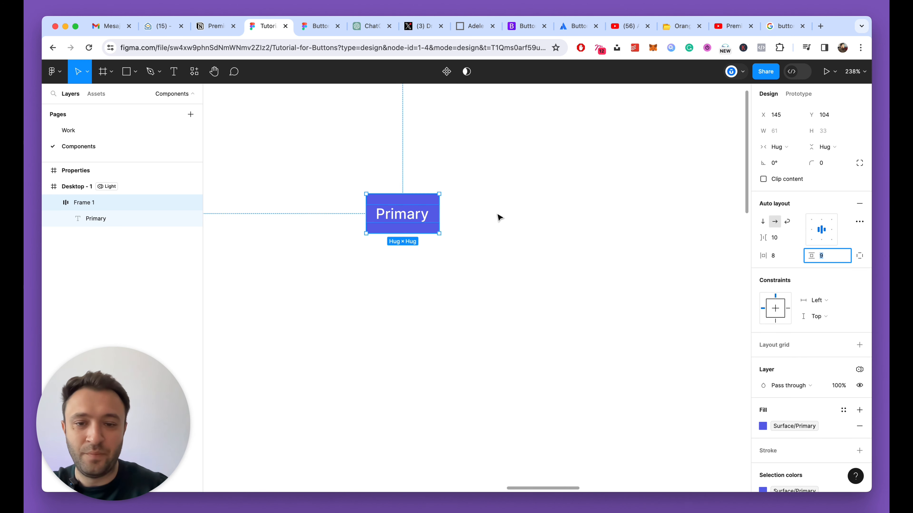
{"action": "left_click", "coordinate": [499, 216]}
Set the Primary text layer's line height to 16.
{"action": "left_click", "coordinate": [411, 216], "text": "super"}
{"action": "left_click", "coordinate": [785, 299]}
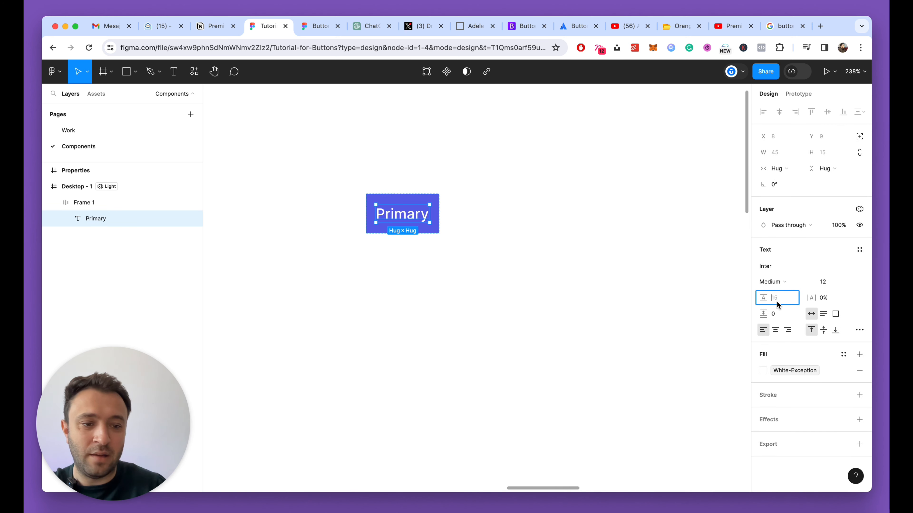
{"action": "type", "text": "15"}
{"action": "key", "text": "Return"}
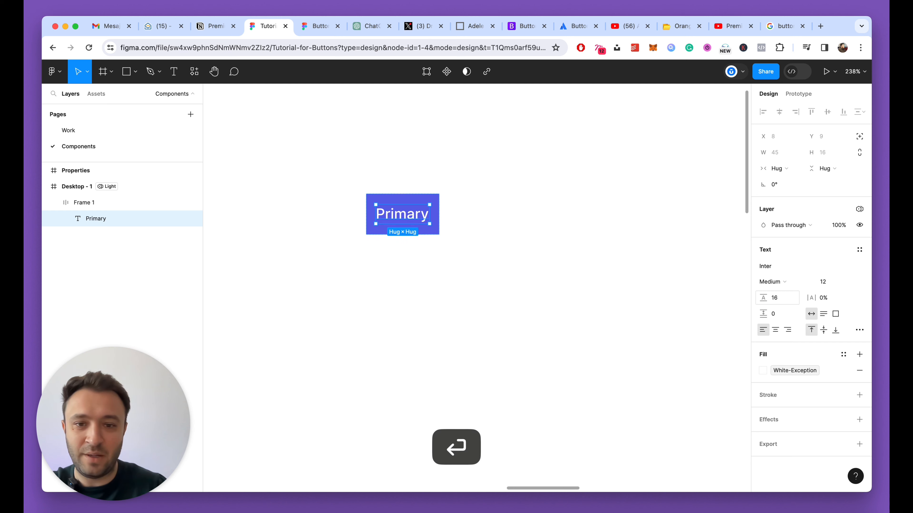
{"action": "left_click", "coordinate": [575, 286]}
Set the button frame's vertical padding to 8 and its horizontal padding to 10.
{"action": "left_click", "coordinate": [409, 216]}
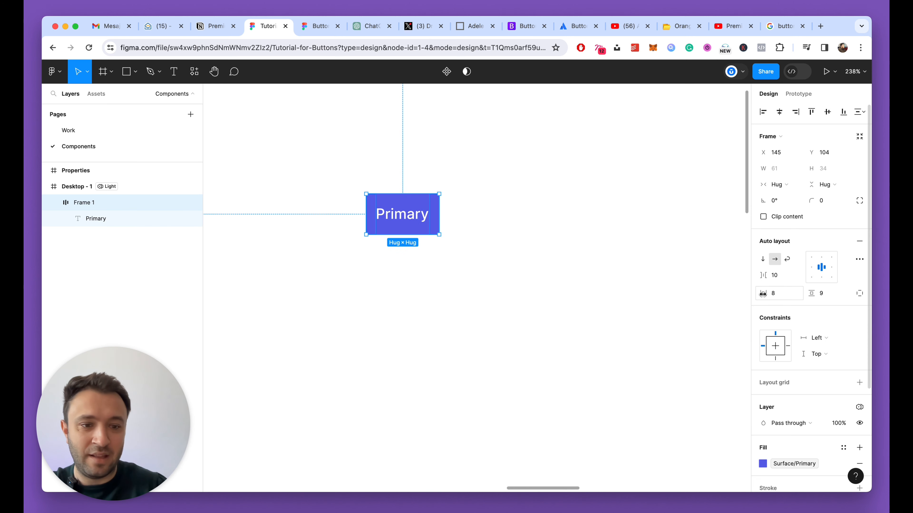
{"action": "key", "text": "Down"}
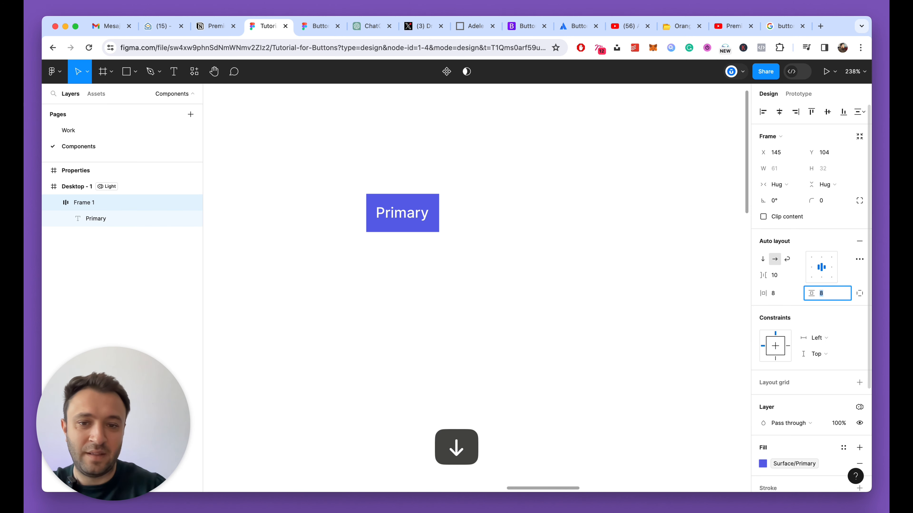
{"action": "left_click", "coordinate": [784, 292]}
{"action": "key", "text": "Up"}
{"action": "key", "text": "Up"}
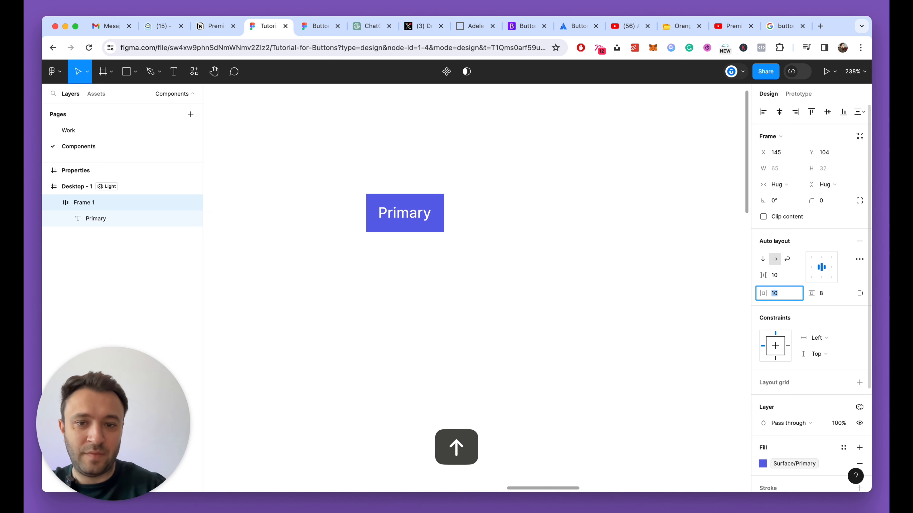
{"action": "left_click", "coordinate": [487, 277]}
{"action": "left_click", "coordinate": [82, 202]}
{"action": "left_click", "coordinate": [500, 226]}
{"action": "left_click_drag", "start_coordinate": [401, 228], "coordinate": [524, 231]}
{"action": "key", "text": "super+z"}
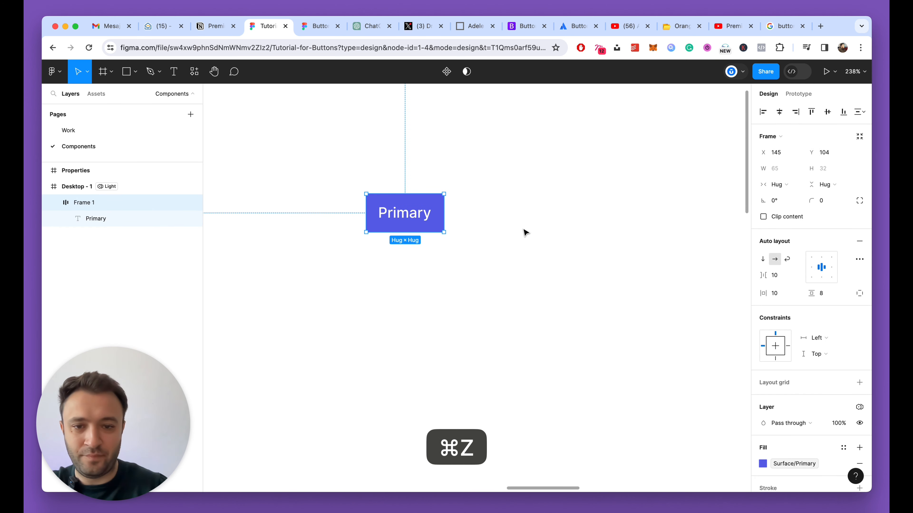
Duplicate the Primary button frame and move the copy right to X 235, level with the original.
{"action": "key", "text": "super+d"}
{"action": "key", "text": "shift+Right"}
{"action": "key", "text": "shift+Right"}
{"action": "key", "text": "shift+Right"}
{"action": "key", "text": "shift+Right"}
{"action": "key", "text": "shift+Right"}
{"action": "key", "text": "shift+Right"}
{"action": "key", "text": "shift+Right"}
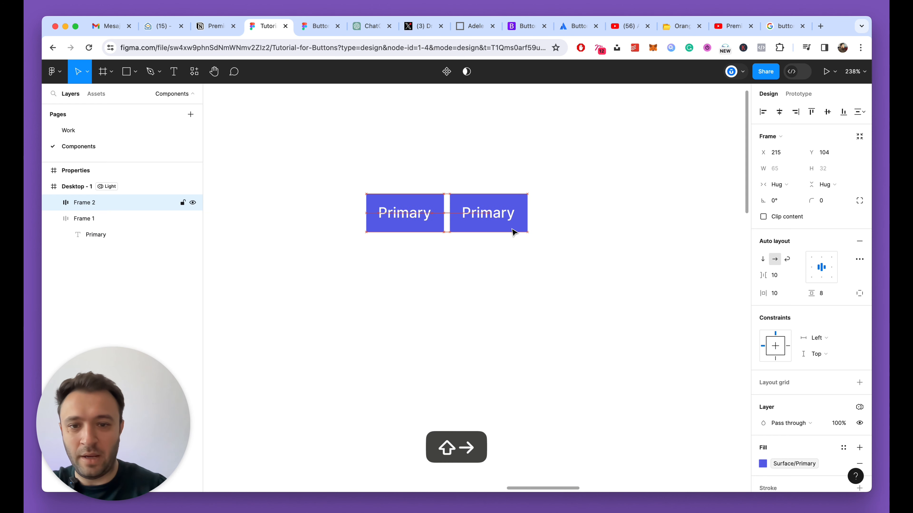
{"action": "key", "text": "shift+Right"}
{"action": "key", "text": "shift+Right"}
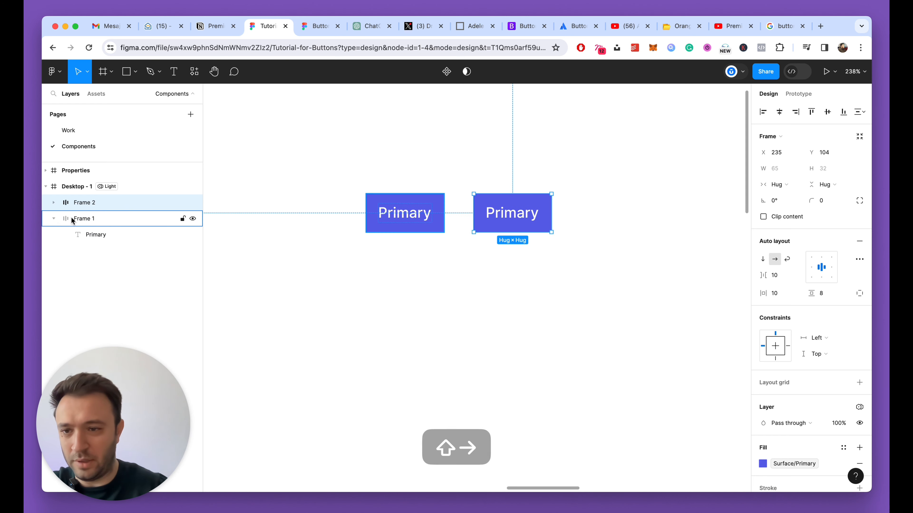
Set the font size of the second button's Primary text to 14.
{"action": "left_click", "coordinate": [72, 220]}
{"action": "left_click", "coordinate": [512, 214], "text": "super"}
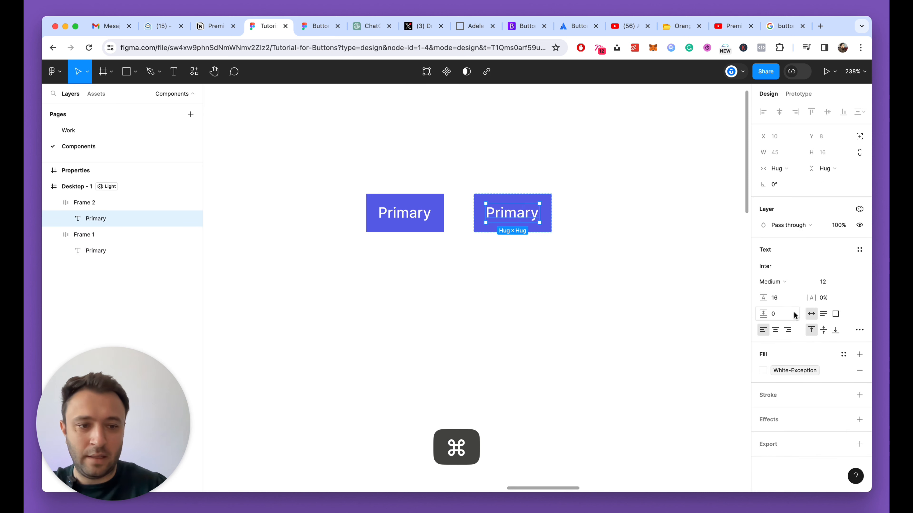
{"action": "left_click", "coordinate": [828, 272]}
{"action": "left_click", "coordinate": [827, 283]}
{"action": "type", "text": "14"}
{"action": "key", "text": "Return"}
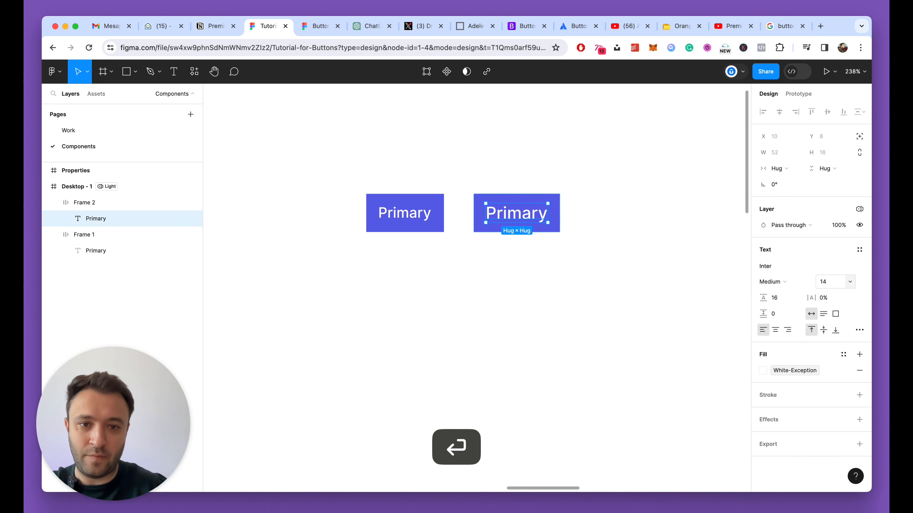
Set the second button's auto layout padding to 10 vertically and 14 horizontally.
{"action": "left_click", "coordinate": [529, 284]}
{"action": "left_click", "coordinate": [538, 228]}
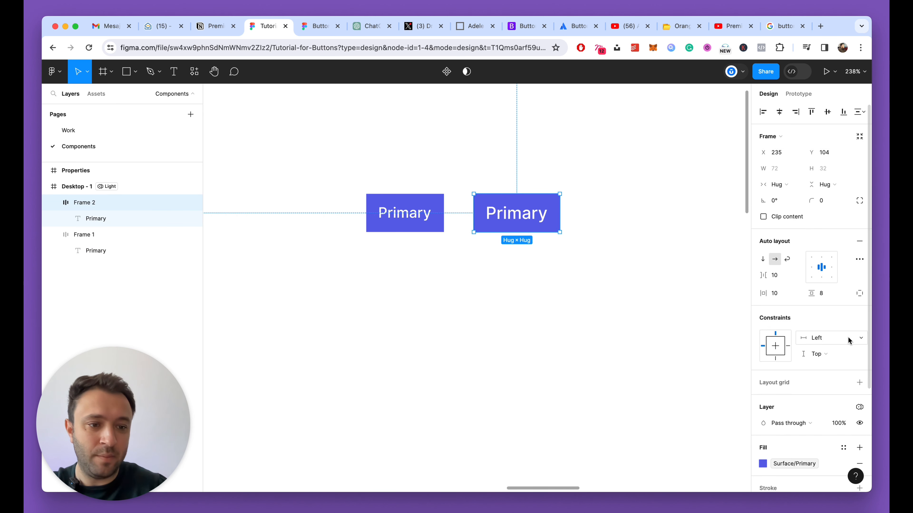
{"action": "type", "text": "10"}
{"action": "key", "text": "Return"}
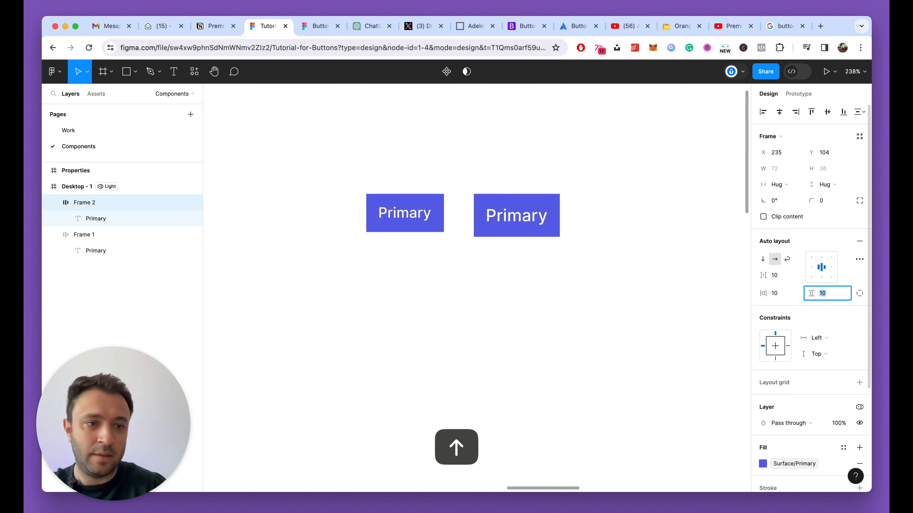
{"action": "left_click", "coordinate": [773, 293]}
{"action": "key", "text": "Up"}
{"action": "key", "text": "Up"}
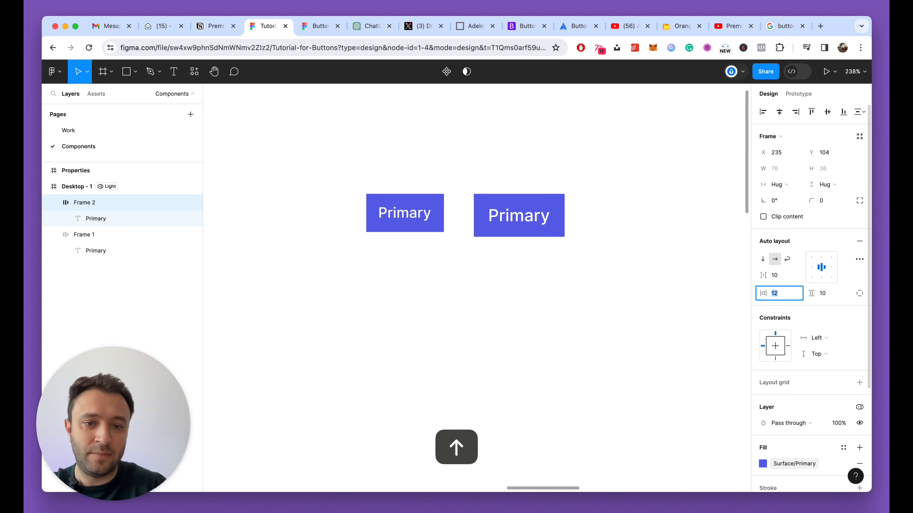
{"action": "key", "text": "Up"}
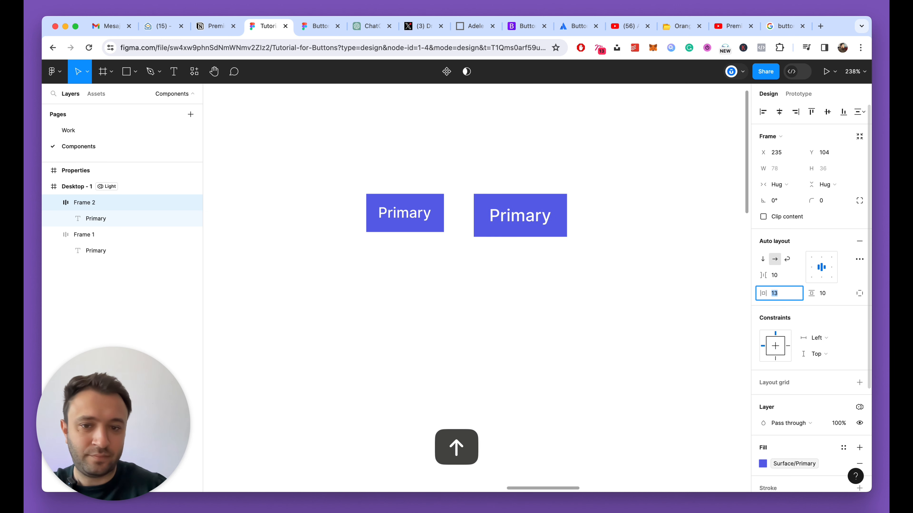
{"action": "key", "text": "Up"}
{"action": "left_click", "coordinate": [421, 212]}
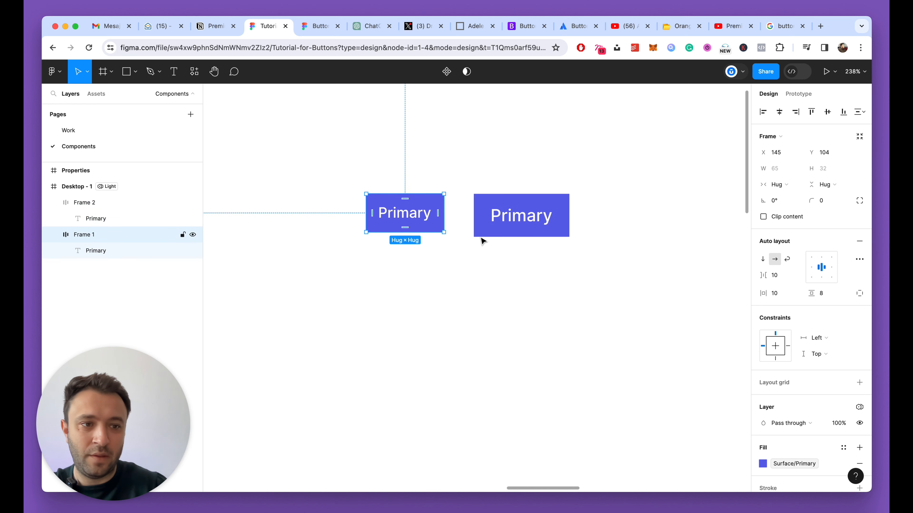
Duplicate the second button and move the copy right to X 355 to make a third button.
{"action": "left_click", "coordinate": [483, 233]}
{"action": "scroll", "coordinate": [557, 270], "scroll_direction": "right", "scroll_amount": 3}
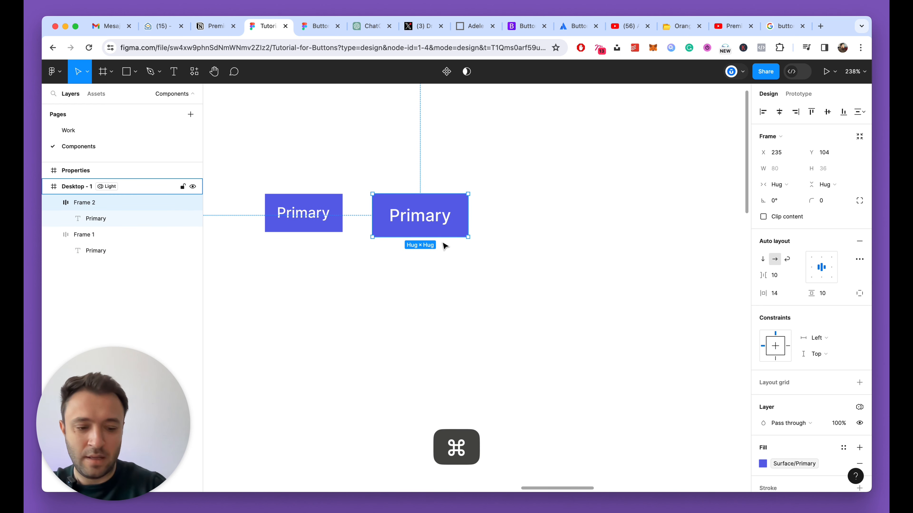
{"action": "key", "text": "super+d"}
{"action": "key", "text": "shift+Right"}
{"action": "key", "text": "shift+Right"}
{"action": "key", "text": "shift+Right"}
{"action": "key", "text": "shift+Right"}
{"action": "key", "text": "shift+Right"}
{"action": "key", "text": "shift+Right"}
{"action": "key", "text": "shift+Right"}
{"action": "key", "text": "shift+Right"}
{"action": "key", "text": "shift+Right"}
{"action": "key", "text": "shift+Right"}
{"action": "key", "text": "shift+Right"}
{"action": "key", "text": "shift+Right"}
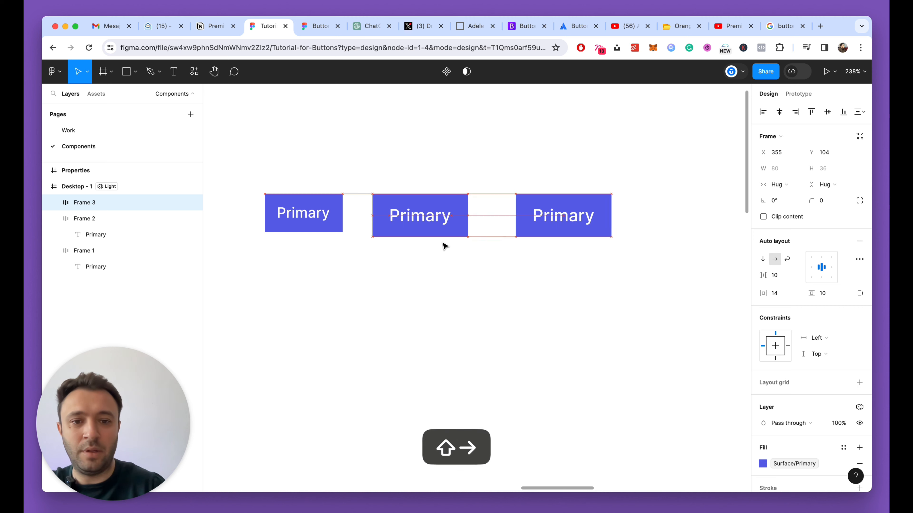
Set the font size of the third button's Primary text to 16.
{"action": "left_click", "coordinate": [565, 277]}
{"action": "double_click", "coordinate": [568, 217]}
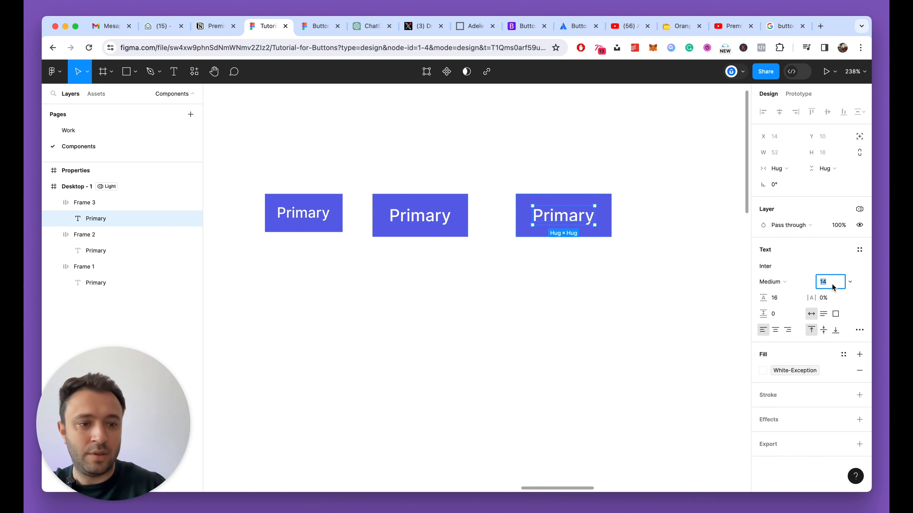
{"action": "key", "text": "Up"}
{"action": "key", "text": "Up"}
{"action": "left_click", "coordinate": [682, 291]}
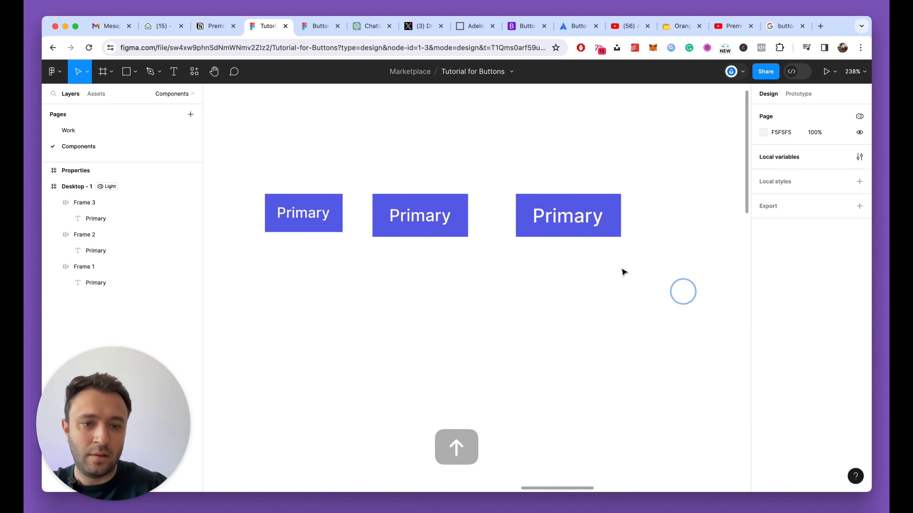
Set the third button's vertical auto layout padding to 13.
{"action": "left_click", "coordinate": [593, 234]}
{"action": "key", "text": "Up"}
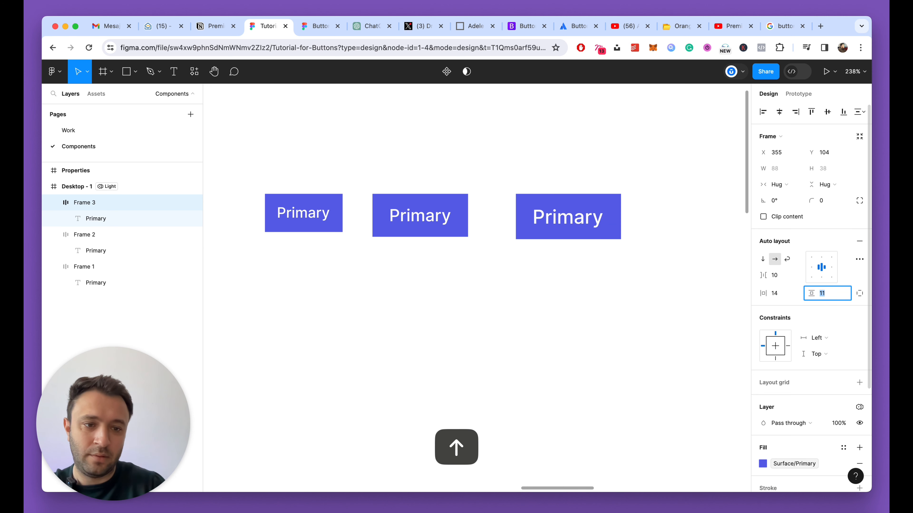
{"action": "key", "text": "Up"}
{"action": "key", "text": "Up"}
{"action": "key", "text": "Up"}
{"action": "key", "text": "Down"}
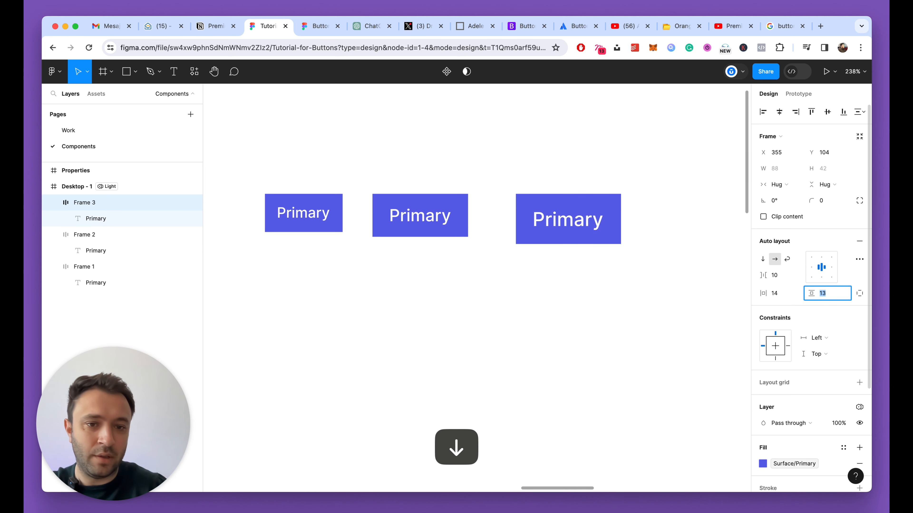
Set the third button's horizontal auto layout padding to 20.
{"action": "left_click", "coordinate": [776, 294]}
{"action": "key", "text": "Up"}
{"action": "key", "text": "Up"}
{"action": "key", "text": "Up"}
{"action": "key", "text": "Up"}
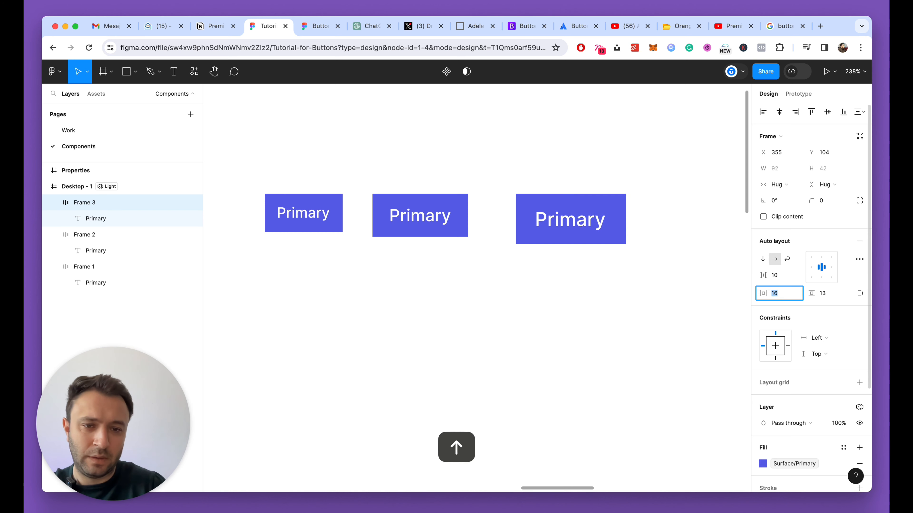
{"action": "key", "text": "Up"}
{"action": "key", "text": "Up"}
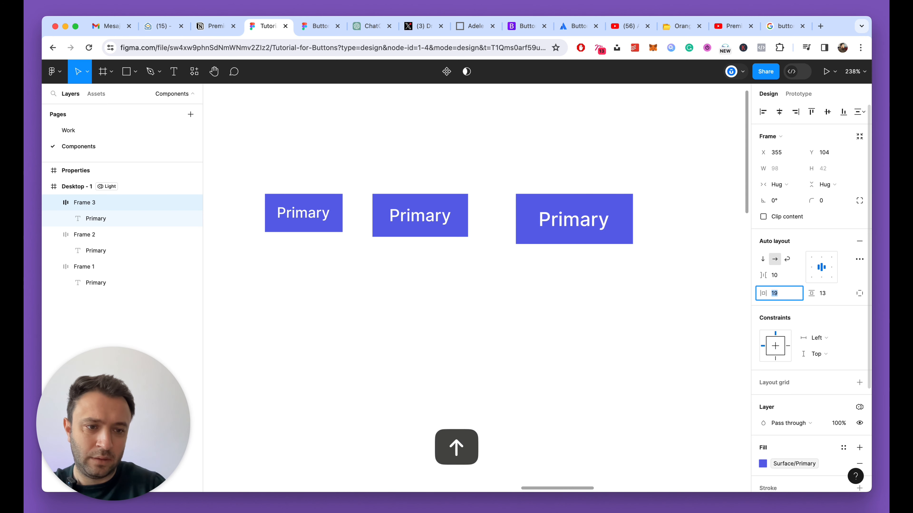
{"action": "left_click", "coordinate": [477, 287]}
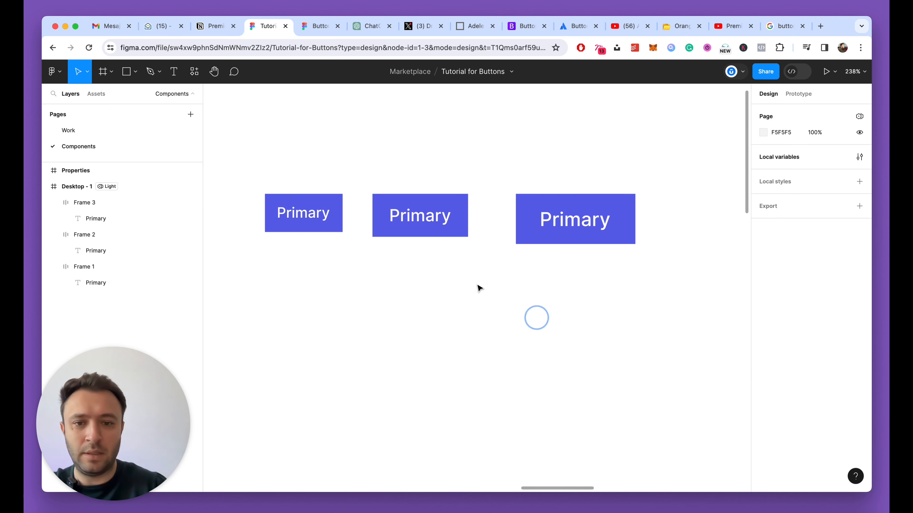
Set the second button's auto layout padding to 16 horizontally and 11 vertically.
{"action": "left_click", "coordinate": [445, 219]}
{"action": "key", "text": "Up"}
{"action": "key", "text": "Up"}
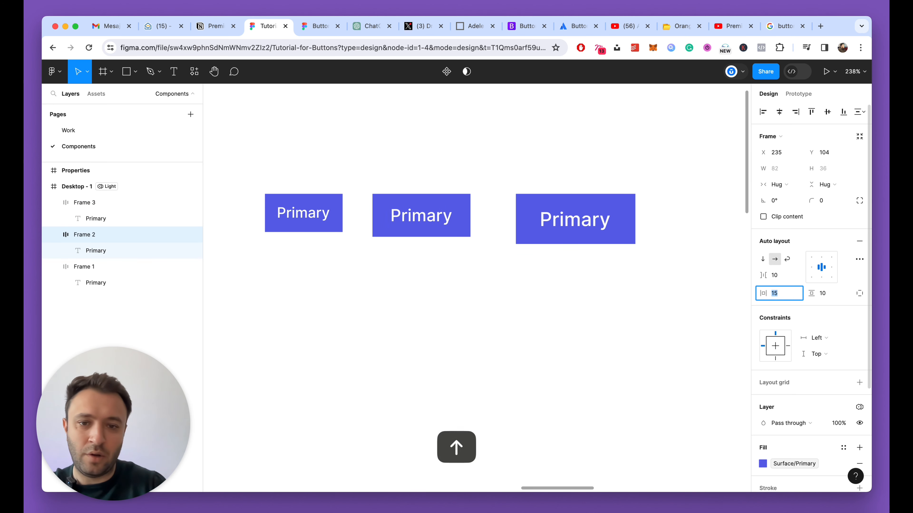
{"action": "left_click", "coordinate": [823, 293]}
{"action": "key", "text": "Up"}
{"action": "key", "text": "Up"}
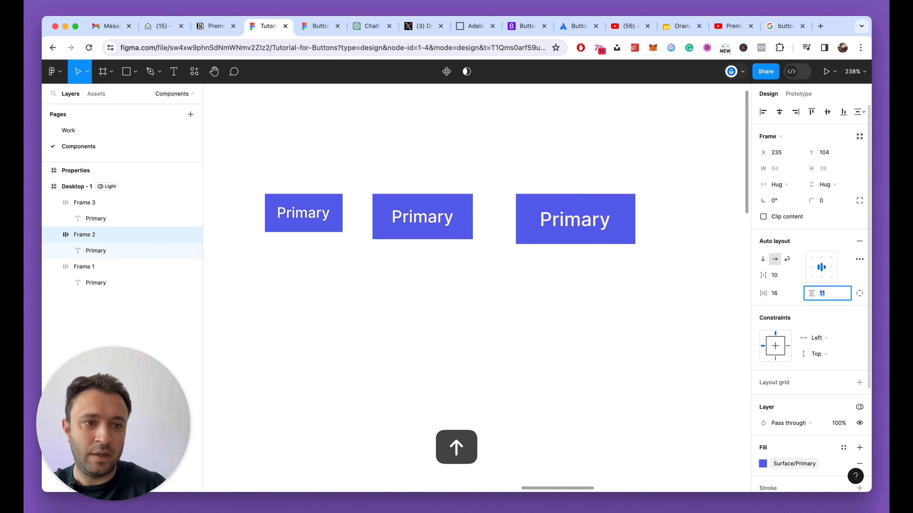
{"action": "left_click", "coordinate": [501, 319]}
Select all three buttons in Desktop - 1 and distribute their horizontal spacing evenly.
{"action": "scroll", "coordinate": [410, 302], "scroll_direction": "down", "scroll_amount": 5}
{"action": "scroll", "coordinate": [379, 301], "scroll_direction": "up", "scroll_amount": 3}
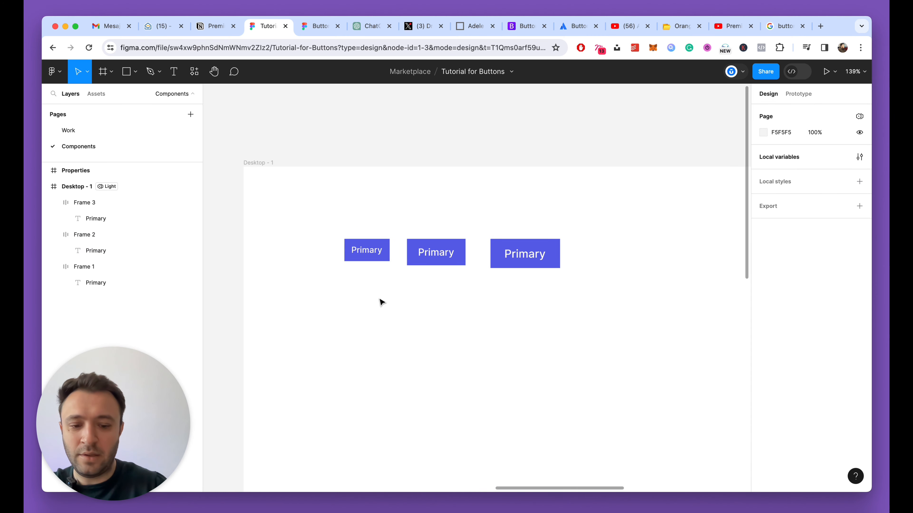
{"action": "key", "text": "alt+l"}
{"action": "scroll", "coordinate": [381, 302], "scroll_direction": "left", "scroll_amount": 1}
{"action": "left_click_drag", "start_coordinate": [290, 213], "coordinate": [582, 294]}
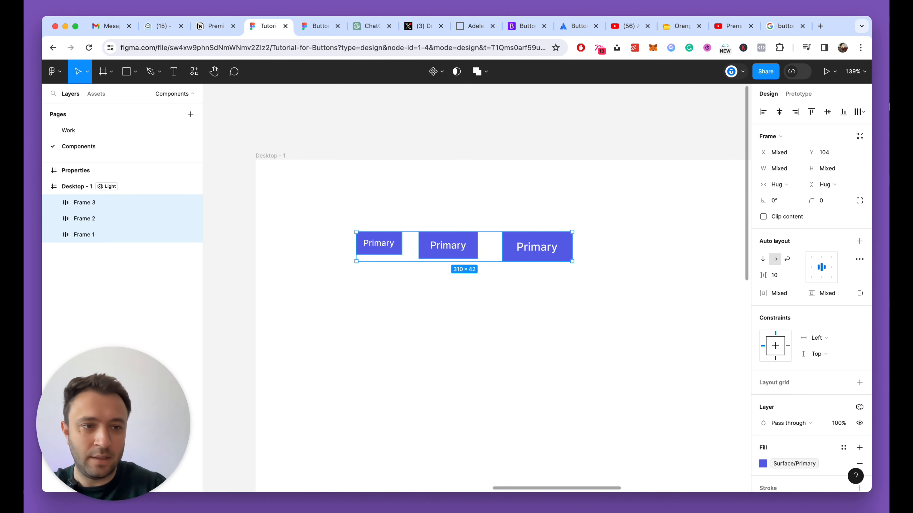
{"action": "left_click", "coordinate": [864, 113]}
{"action": "left_click", "coordinate": [791, 157]}
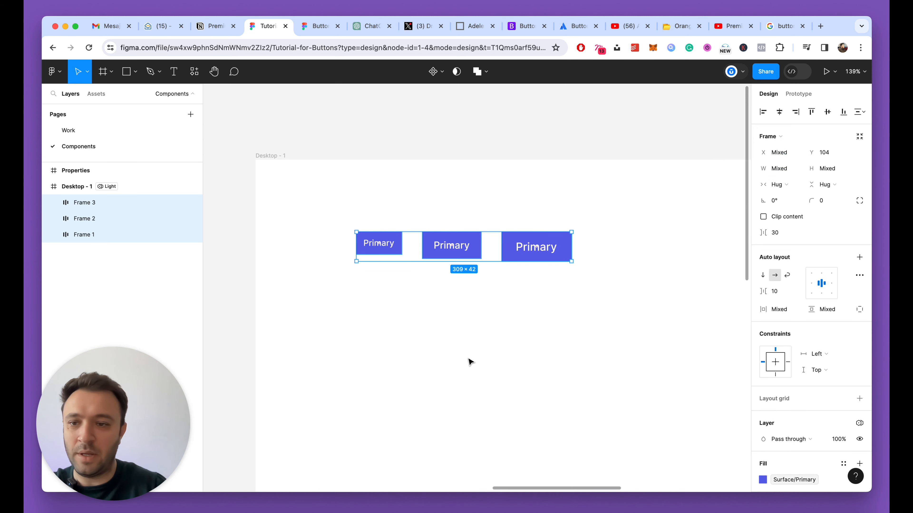
Reorder the button layers in Desktop - 1 so they run Frame 1, Frame 2, Frame 3 from the top.
{"action": "left_click", "coordinate": [357, 247]}
{"action": "key", "text": "super+bracketright"}
{"action": "key", "text": "super+bracketright"}
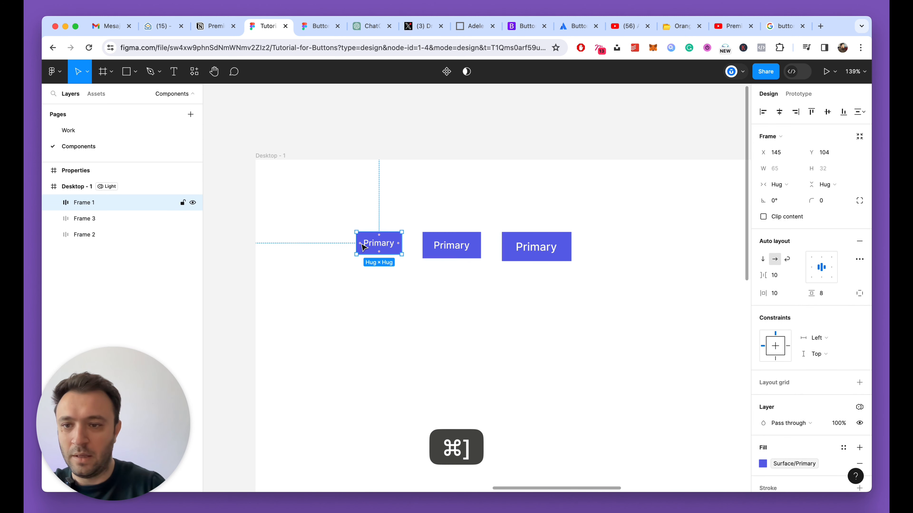
{"action": "left_click", "coordinate": [111, 233]}
{"action": "key", "text": "super+bracketright"}
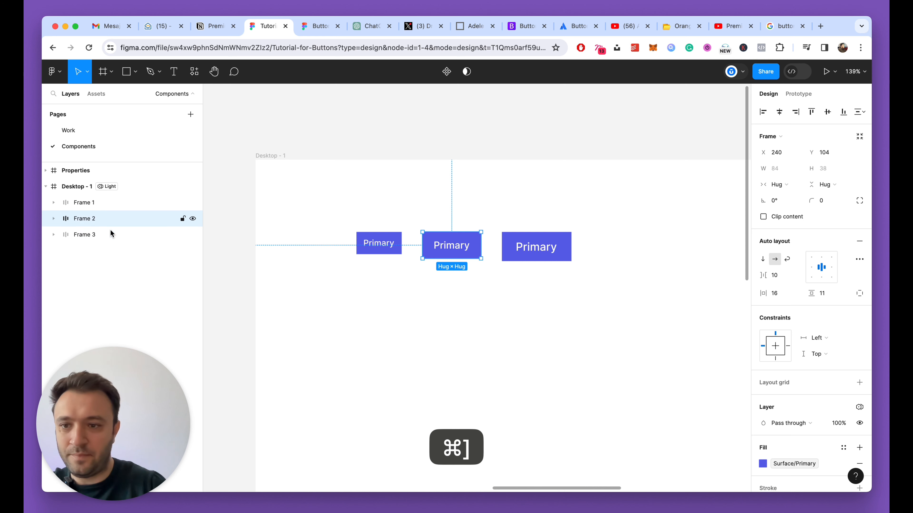
Duplicate the three buttons, order the copies' layers below the originals and move the copies 90 px down as a second row.
{"action": "left_click", "coordinate": [78, 193]}
{"action": "left_click", "coordinate": [80, 203]}
{"action": "left_click", "coordinate": [81, 235], "text": "shift"}
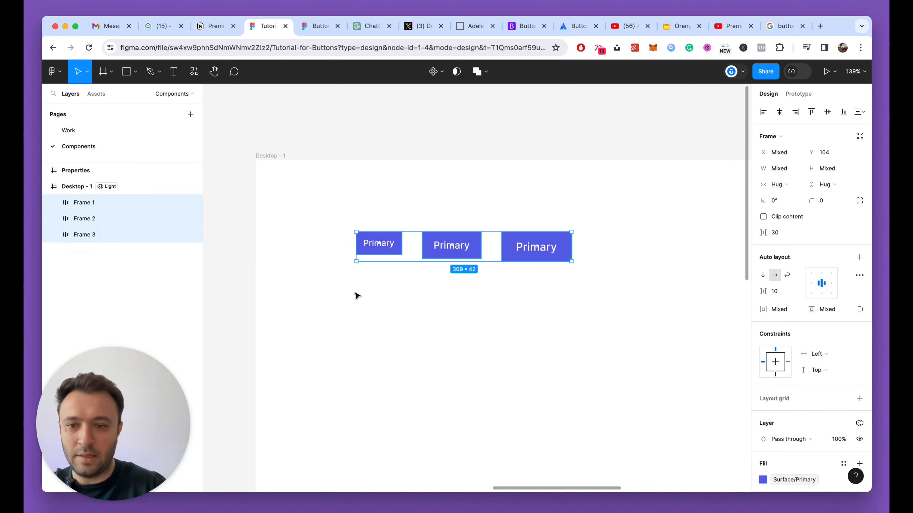
{"action": "scroll", "coordinate": [357, 296], "scroll_direction": "down", "scroll_amount": 3}
{"action": "key", "text": "super+d"}
{"action": "key", "text": "super+bracketleft"}
{"action": "key", "text": "super+bracketleft"}
{"action": "key", "text": "super+bracketleft"}
{"action": "key", "text": "shift+Down"}
{"action": "key", "text": "shift+Down"}
{"action": "key", "text": "shift+Down"}
{"action": "key", "text": "shift+Down"}
{"action": "key", "text": "shift+Down"}
{"action": "key", "text": "shift+Down"}
{"action": "key", "text": "shift+Down"}
{"action": "key", "text": "shift+Down"}
{"action": "key", "text": "shift+Down"}
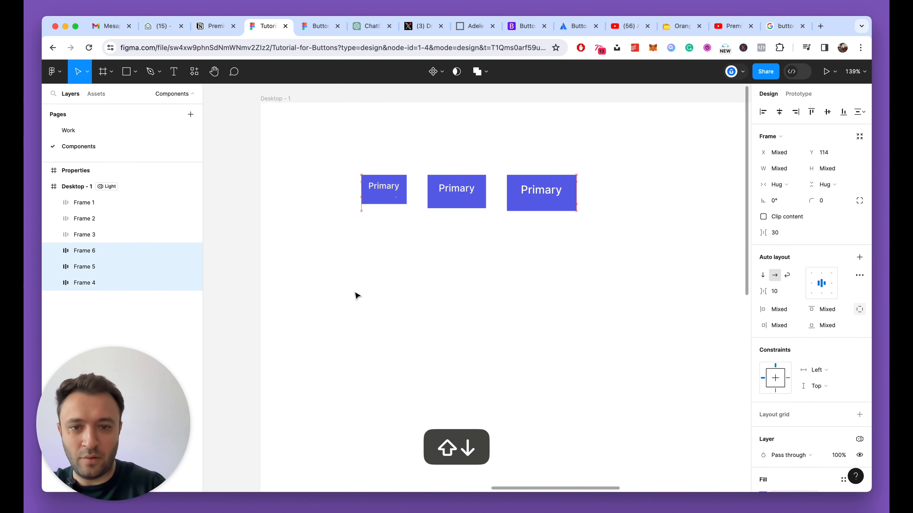
{"action": "left_click", "coordinate": [489, 307]}
{"action": "scroll", "coordinate": [488, 304], "scroll_direction": "up", "scroll_amount": 2}
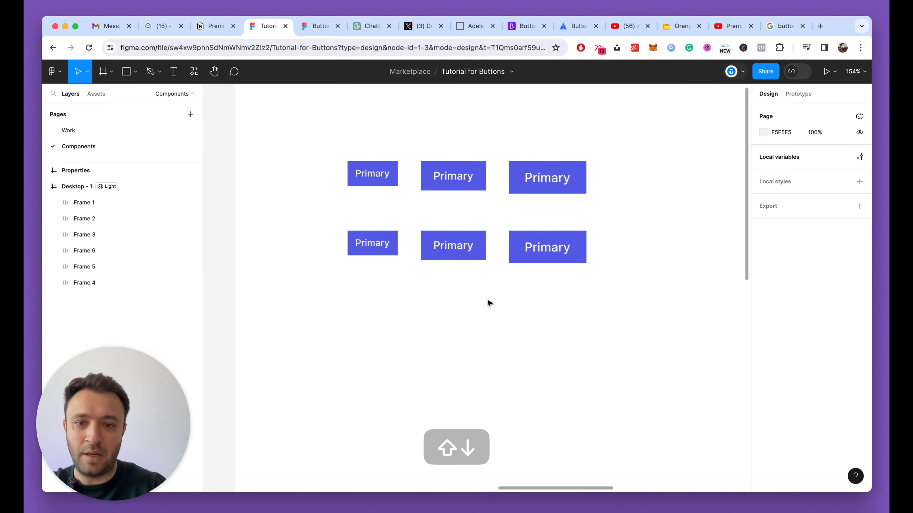
Inspect the fill variable of Frame 6, the smallest button in the second row.
{"action": "left_click", "coordinate": [85, 250]}
{"action": "scroll", "coordinate": [824, 352], "scroll_direction": "down", "scroll_amount": 2}
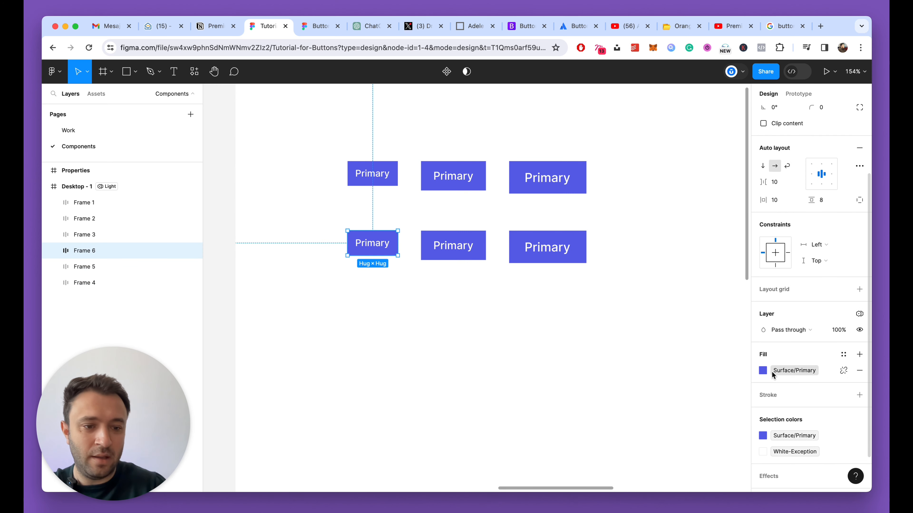
{"action": "left_click", "coordinate": [625, 299]}
{"action": "scroll", "coordinate": [616, 295], "scroll_direction": "up", "scroll_amount": 2}
{"action": "scroll", "coordinate": [413, 166], "scroll_direction": "down", "scroll_amount": 5}
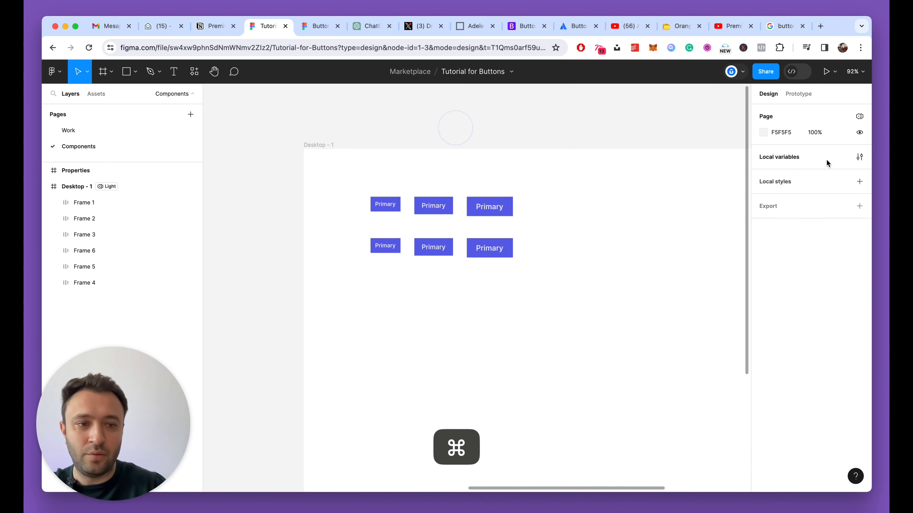
Duplicate the Primary variable in the Surface group of the Tokens collection and name the copy Success.
{"action": "left_click", "coordinate": [859, 157]}
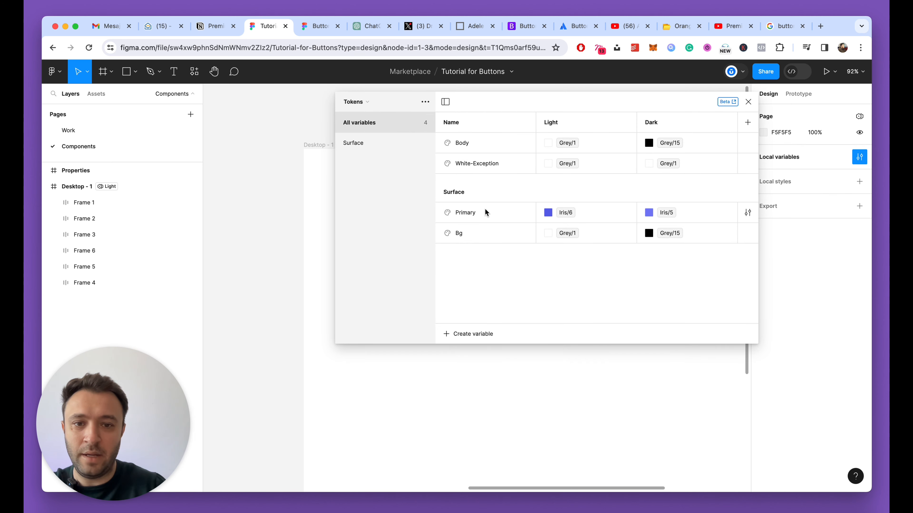
{"action": "left_click", "coordinate": [353, 144]}
{"action": "left_click", "coordinate": [500, 146]}
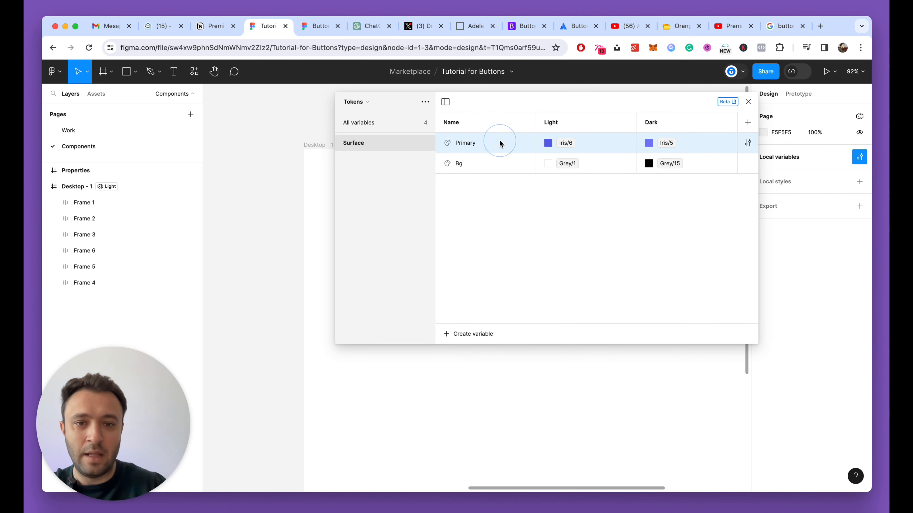
{"action": "key", "text": "shift+Return"}
{"action": "type", "text": "Success"}
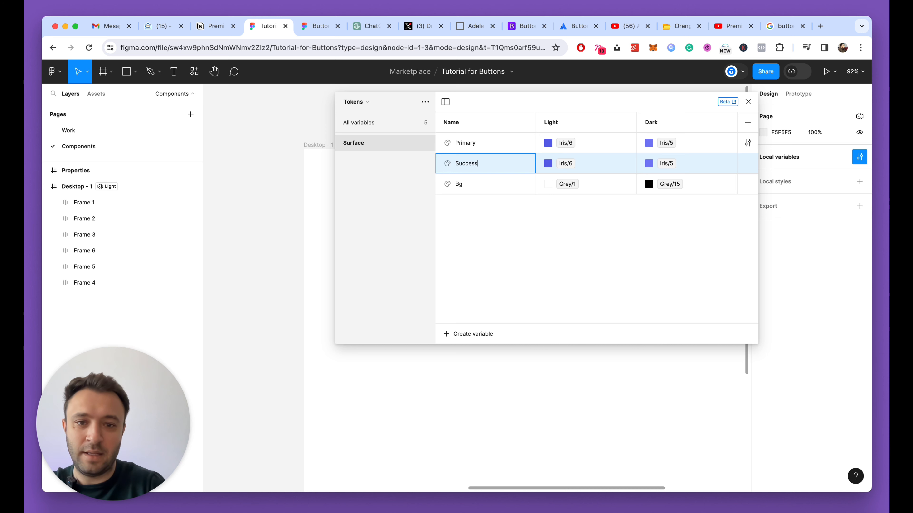
{"action": "key", "text": "Return"}
Link the Success variable to primitive Green/7 for Light and Green/6 for Dark.
{"action": "left_click", "coordinate": [548, 165]}
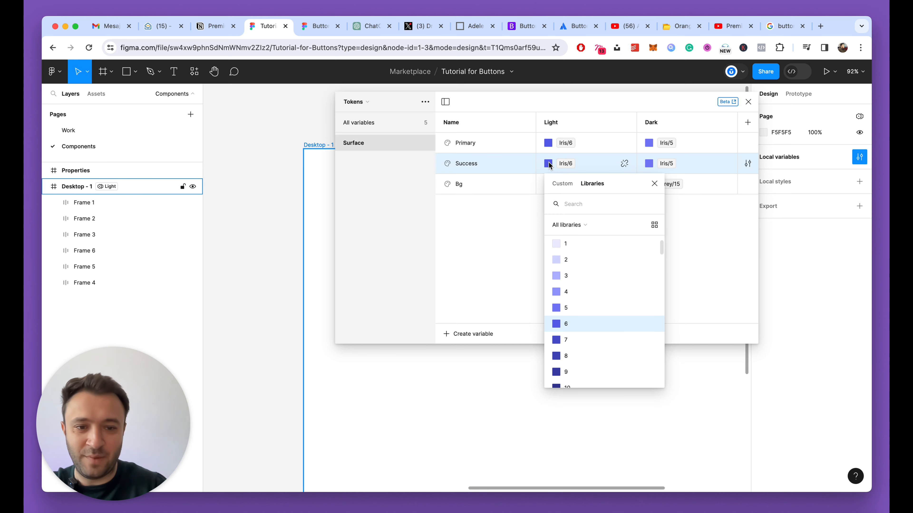
{"action": "type", "text": "Green"}
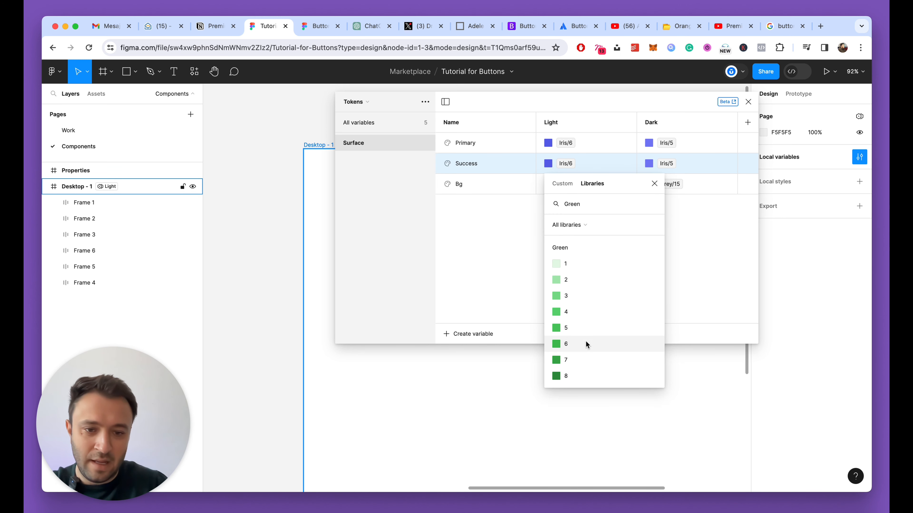
{"action": "left_click", "coordinate": [581, 355]}
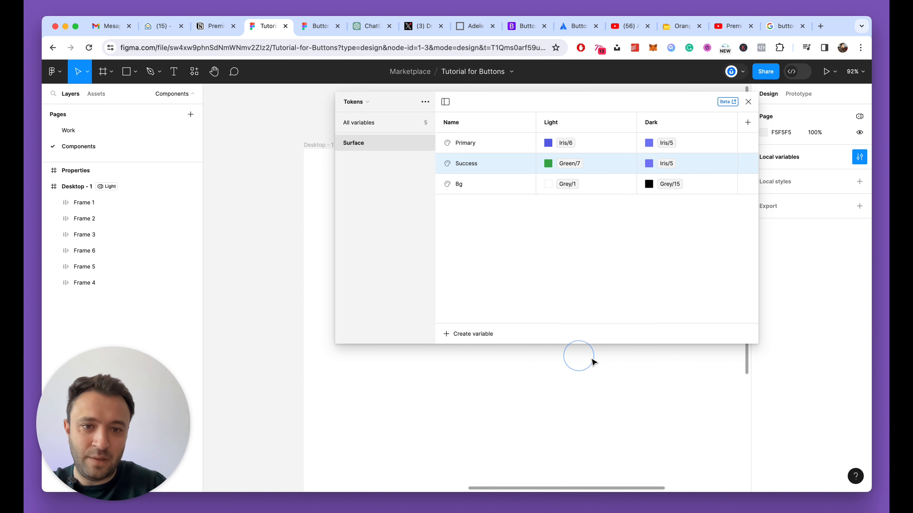
{"action": "left_click", "coordinate": [649, 164]}
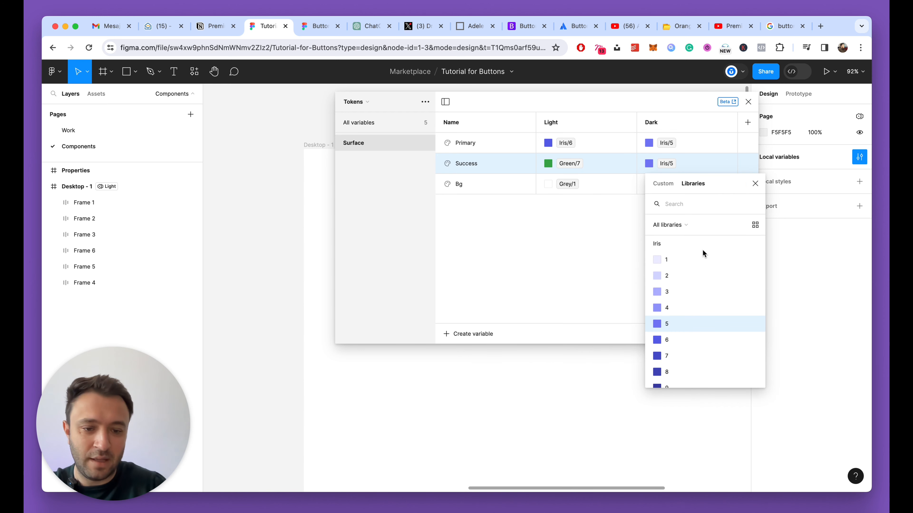
{"action": "type", "text": "Green"}
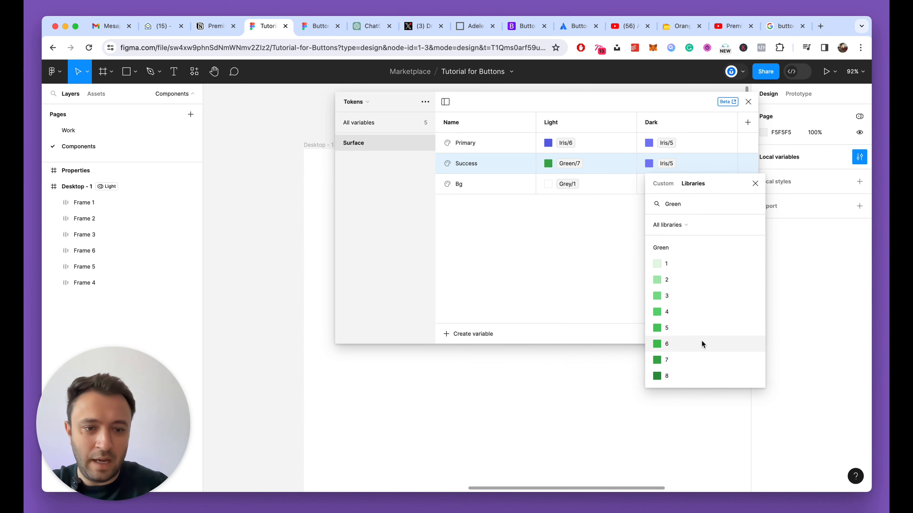
{"action": "scroll", "coordinate": [704, 342], "scroll_direction": "down", "scroll_amount": 2}
{"action": "left_click", "coordinate": [677, 324]}
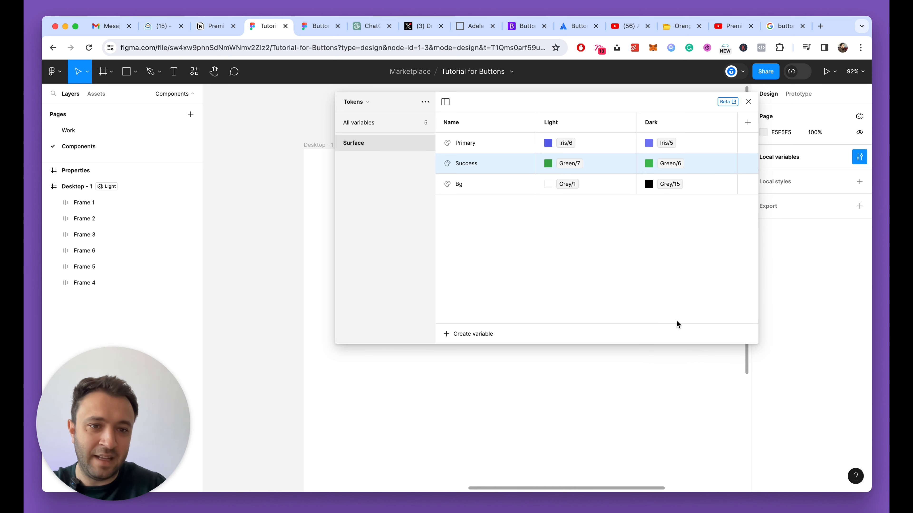
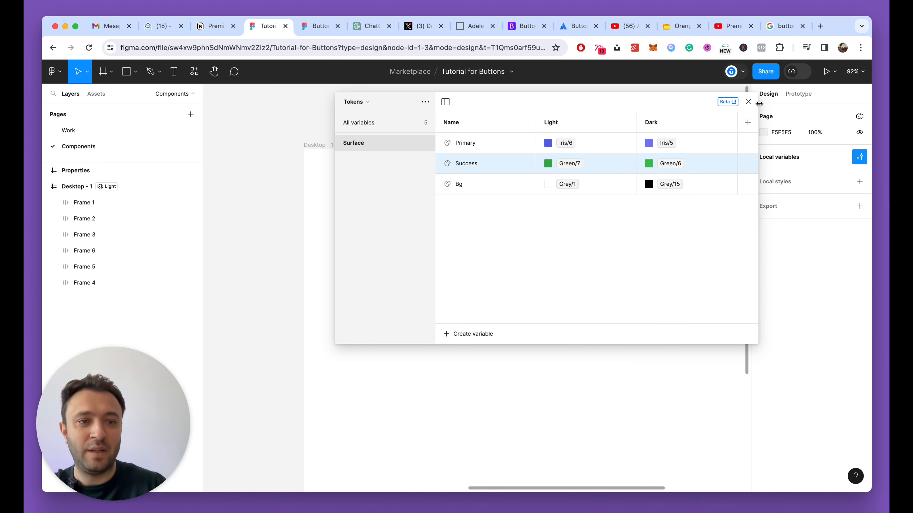
Close the variables and apply the Surface/Success variable as the fill of the three buttons in the second row.
{"action": "left_click", "coordinate": [751, 104]}
{"action": "scroll", "coordinate": [392, 254], "scroll_direction": "up", "scroll_amount": 5}
{"action": "left_click_drag", "start_coordinate": [320, 218], "coordinate": [741, 313]}
{"action": "scroll", "coordinate": [819, 389], "scroll_direction": "down", "scroll_amount": 3}
{"action": "left_click", "coordinate": [762, 371]}
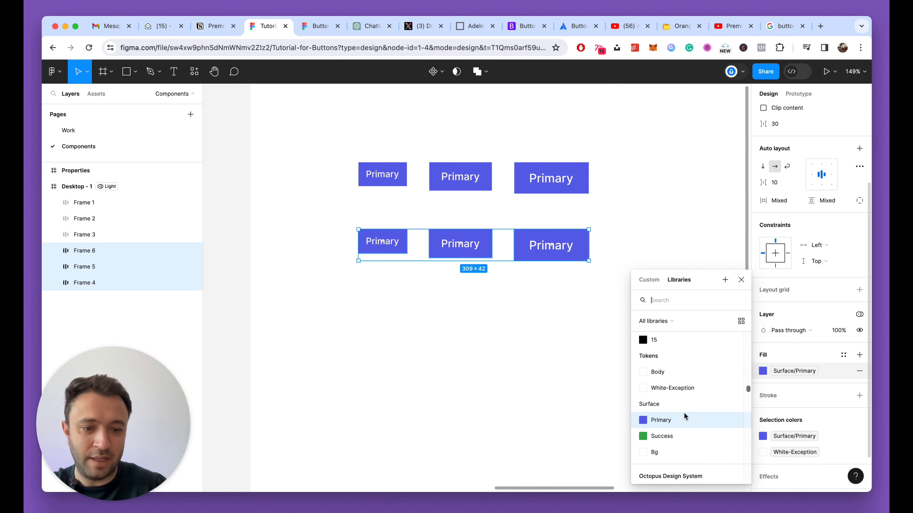
{"action": "left_click", "coordinate": [666, 436]}
{"action": "left_click", "coordinate": [515, 367]}
Preview the Desktop - 1 frame in the Dark mode of Tokens and return it to Light.
{"action": "scroll", "coordinate": [379, 261], "scroll_direction": "down", "scroll_amount": 3}
{"action": "left_click", "coordinate": [319, 153]}
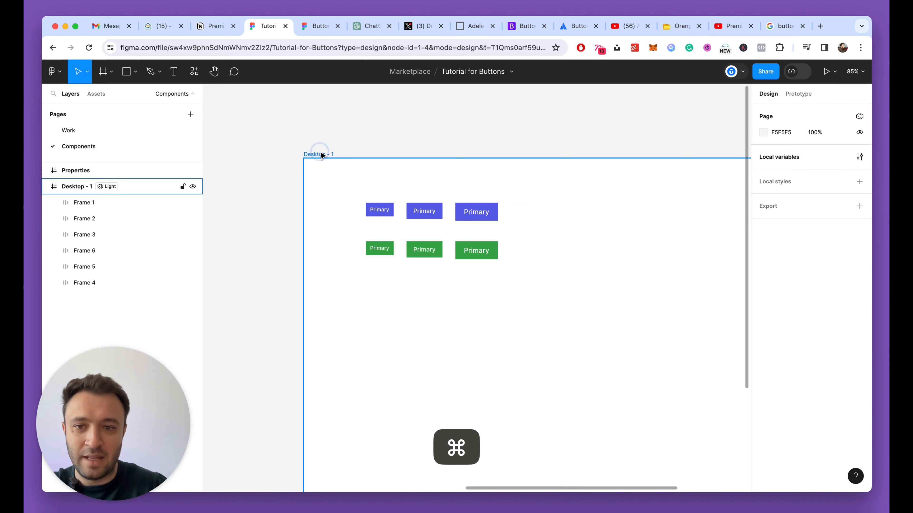
{"action": "left_click", "coordinate": [818, 307]}
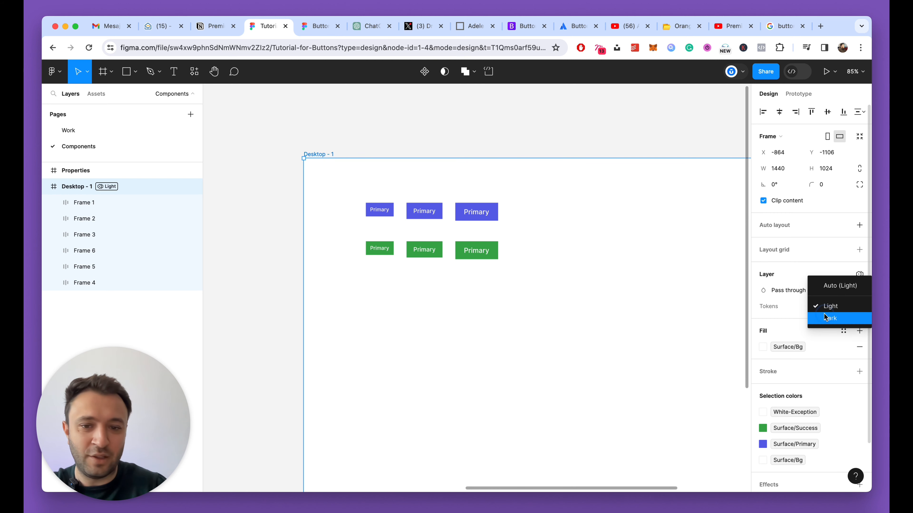
{"action": "left_click", "coordinate": [826, 317]}
{"action": "left_click", "coordinate": [469, 153]}
{"action": "scroll", "coordinate": [469, 153], "scroll_direction": "down", "scroll_amount": 3}
{"action": "scroll", "coordinate": [469, 153], "scroll_direction": "up", "scroll_amount": 4}
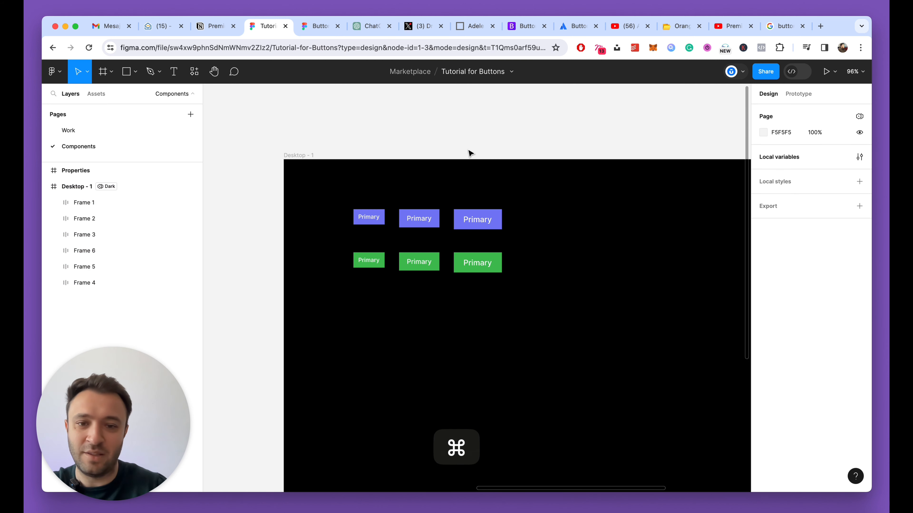
{"action": "left_click", "coordinate": [307, 156]}
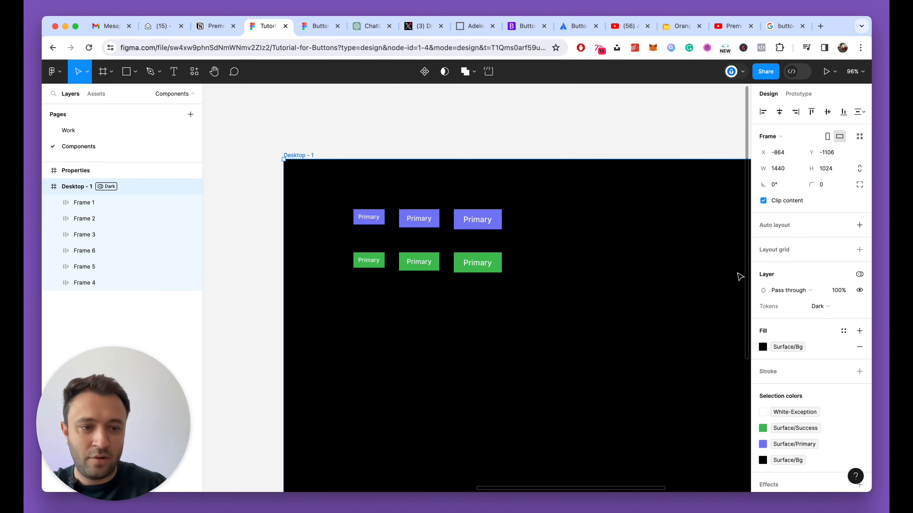
{"action": "left_click", "coordinate": [819, 306]}
{"action": "left_click", "coordinate": [824, 293]}
{"action": "left_click", "coordinate": [495, 304]}
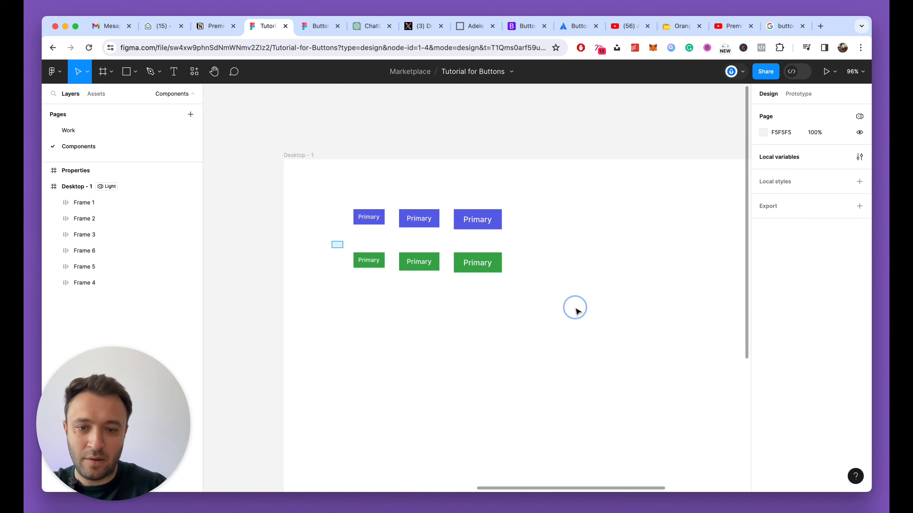
Duplicate the three green buttons, order the copies' layers below the originals and move the copies 100 px down as a third row.
{"action": "left_click_drag", "start_coordinate": [575, 308], "coordinate": [612, 315]}
{"action": "key", "text": "super+d"}
{"action": "key", "text": "super+["}
{"action": "key", "text": "super+["}
{"action": "key", "text": "super+["}
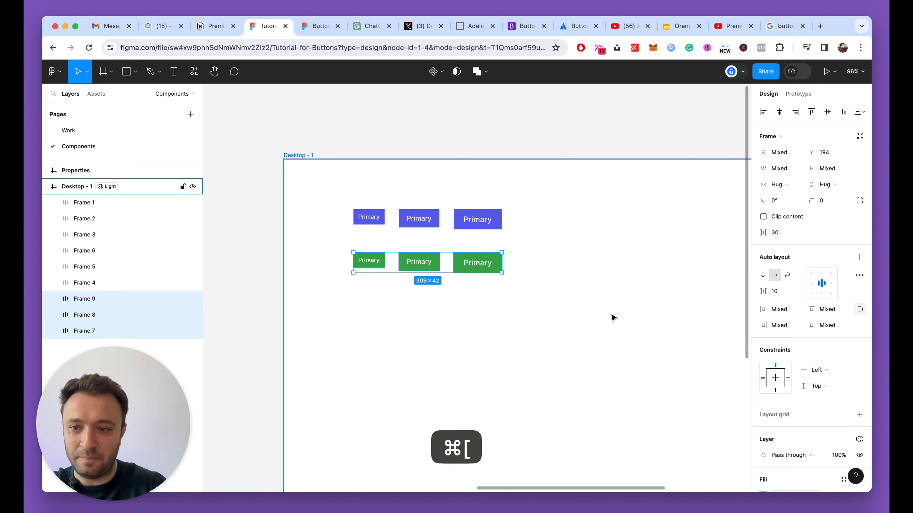
{"action": "key", "text": "shift+Down"}
{"action": "key", "text": "shift+Down"}
{"action": "key", "text": "shift+Down"}
{"action": "key", "text": "shift+Down"}
{"action": "key", "text": "shift+Down"}
{"action": "key", "text": "shift+Down"}
{"action": "key", "text": "shift+Down"}
{"action": "key", "text": "shift+Down"}
{"action": "key", "text": "shift+Down"}
{"action": "key", "text": "shift+Down"}
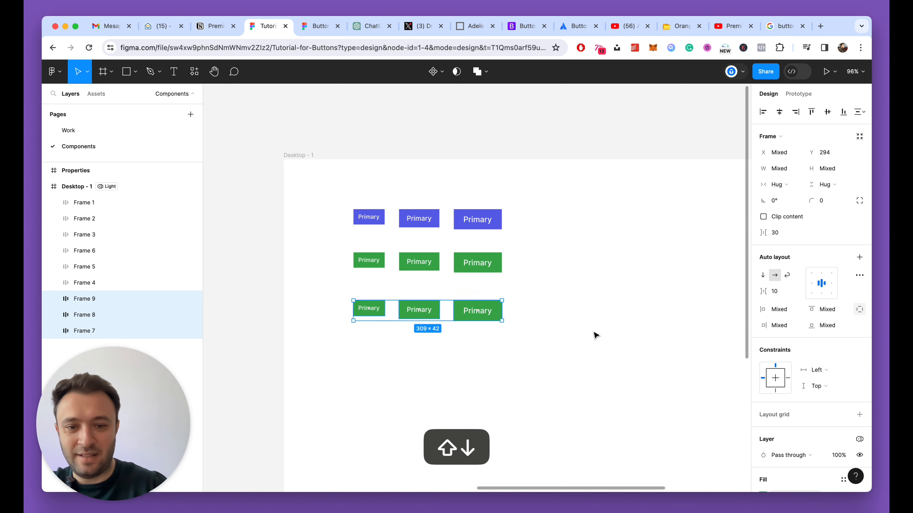
Inspect the fill variable of the three buttons in the third row.
{"action": "left_click", "coordinate": [422, 373]}
{"action": "scroll", "coordinate": [422, 373], "scroll_direction": "up", "scroll_amount": 5}
{"action": "left_click_drag", "start_coordinate": [301, 273], "coordinate": [601, 320]}
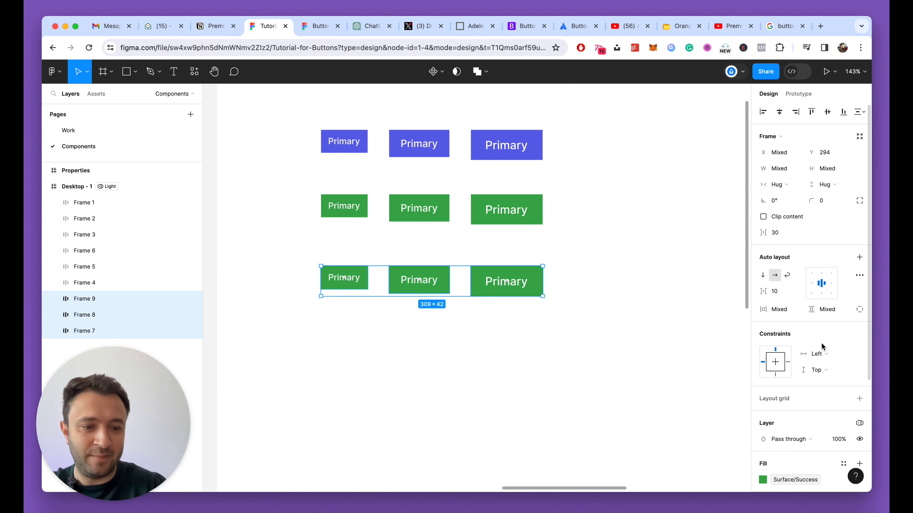
{"action": "scroll", "coordinate": [822, 347], "scroll_direction": "down", "scroll_amount": 3}
{"action": "left_click", "coordinate": [504, 246]}
{"action": "scroll", "coordinate": [503, 247], "scroll_direction": "down", "scroll_amount": 5}
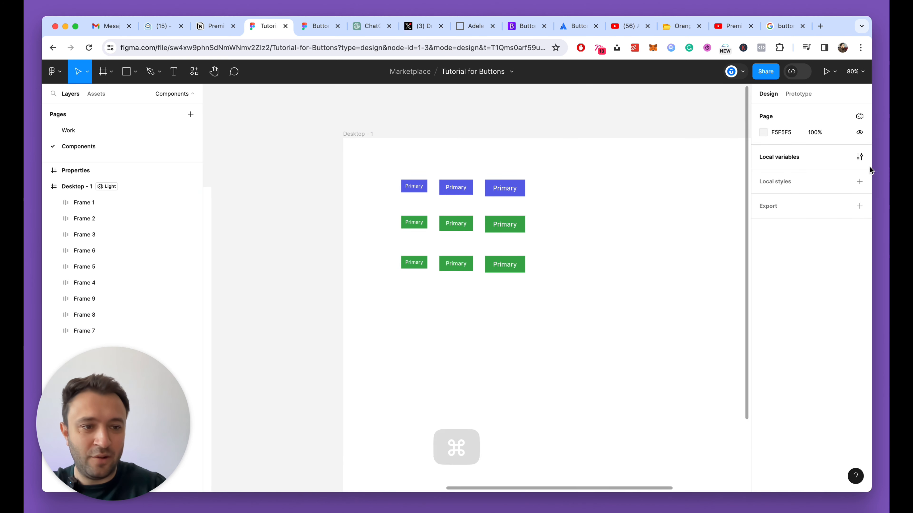
Duplicate the Success variable in the Surface group of the Tokens collection and name the copy Error.
{"action": "left_click", "coordinate": [860, 157]}
{"action": "left_click", "coordinate": [360, 140]}
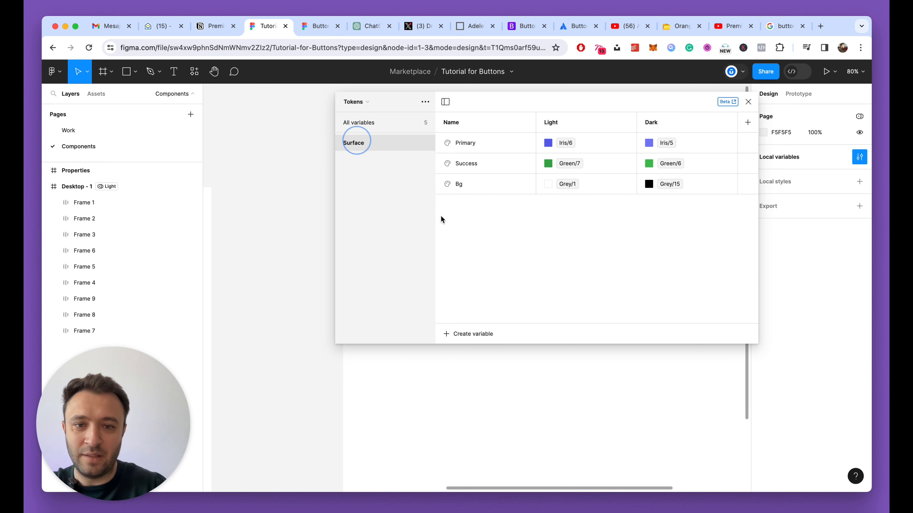
{"action": "left_click", "coordinate": [480, 160]}
{"action": "key", "text": "shift+Return"}
{"action": "type", "text": "Er"}
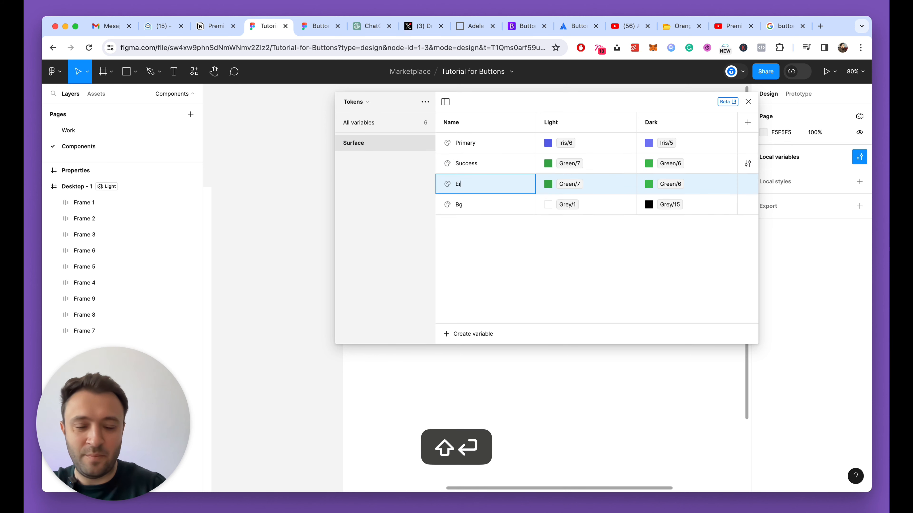
{"action": "type", "text": "ror"}
{"action": "key", "text": "Return"}
Link the Error variable to primitive Red/6 for Light and Red/5 for Dark.
{"action": "left_click", "coordinate": [572, 184]}
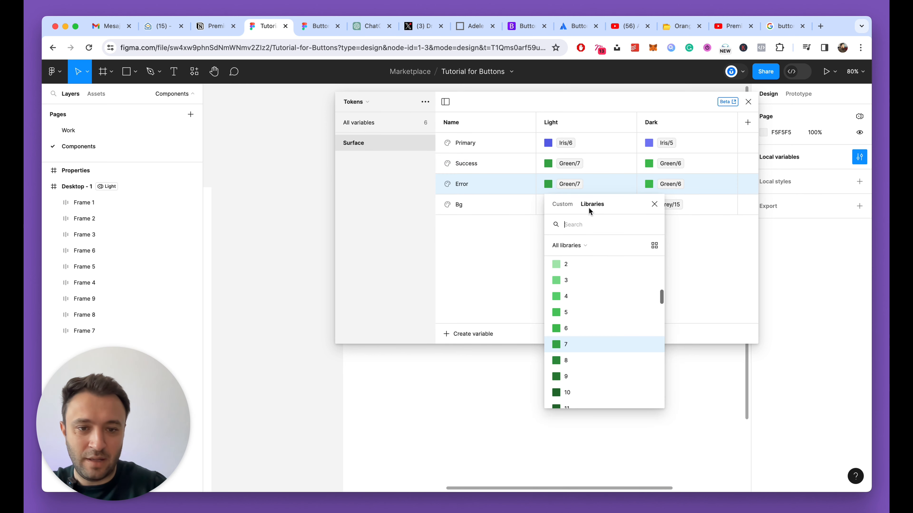
{"action": "type", "text": "Red"}
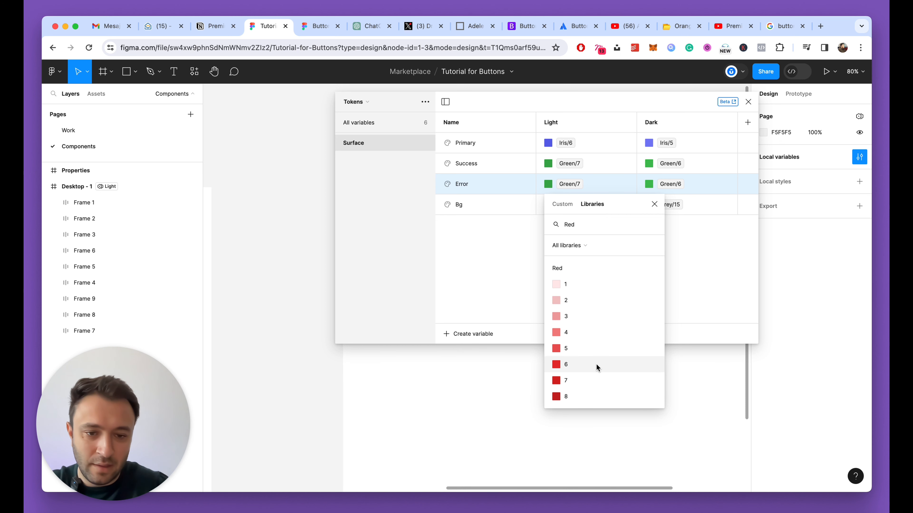
{"action": "left_click", "coordinate": [597, 364]}
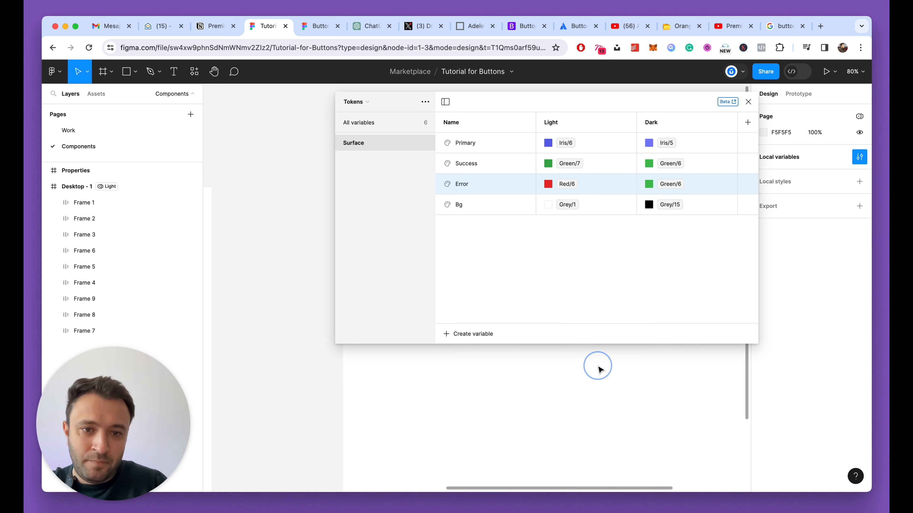
{"action": "left_click", "coordinate": [650, 185]}
{"action": "type", "text": "E"}
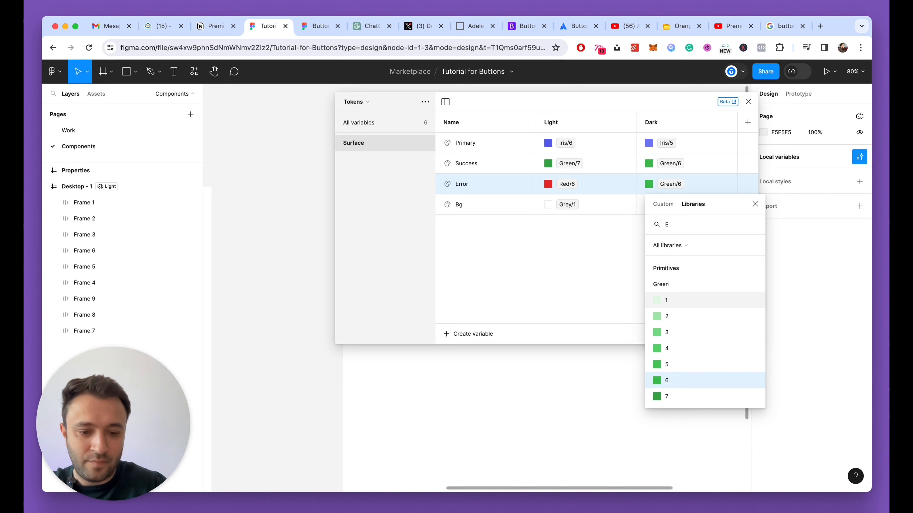
{"action": "key", "text": "BackSpace"}
{"action": "type", "text": "Red"}
{"action": "left_click", "coordinate": [659, 344]}
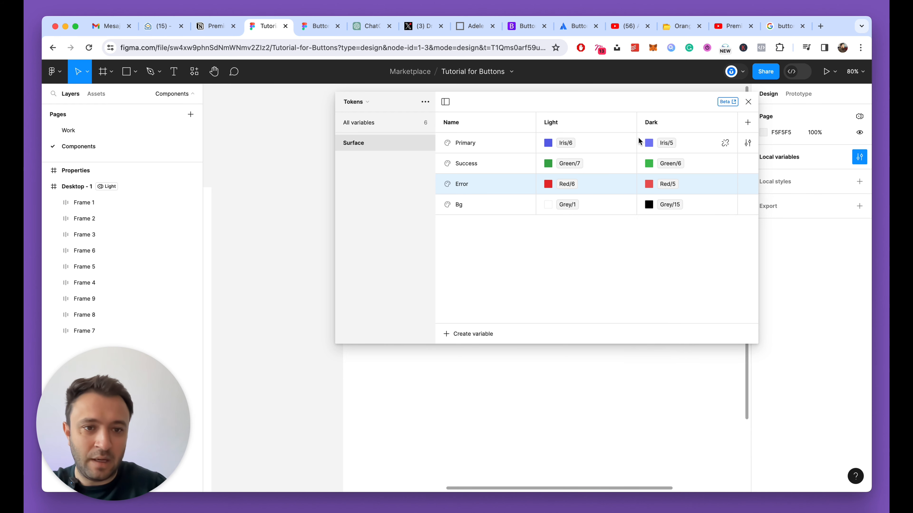
Close the variables and apply the Surface/Error variable as the fill of the three buttons in the third row.
{"action": "left_click", "coordinate": [748, 101]}
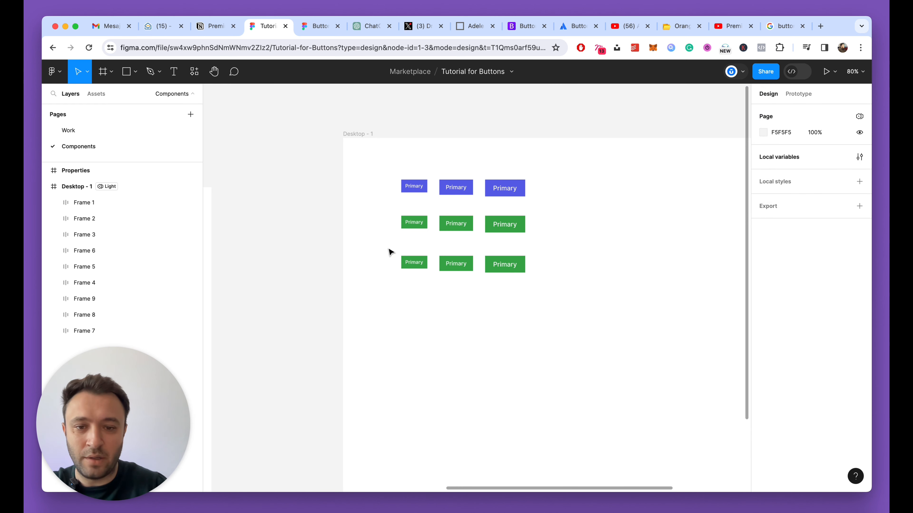
{"action": "left_click_drag", "start_coordinate": [389, 250], "coordinate": [564, 299]}
{"action": "scroll", "coordinate": [812, 403], "scroll_direction": "down", "scroll_amount": 2}
{"action": "scroll", "coordinate": [811, 403], "scroll_direction": "down", "scroll_amount": 1}
{"action": "left_click", "coordinate": [776, 401]}
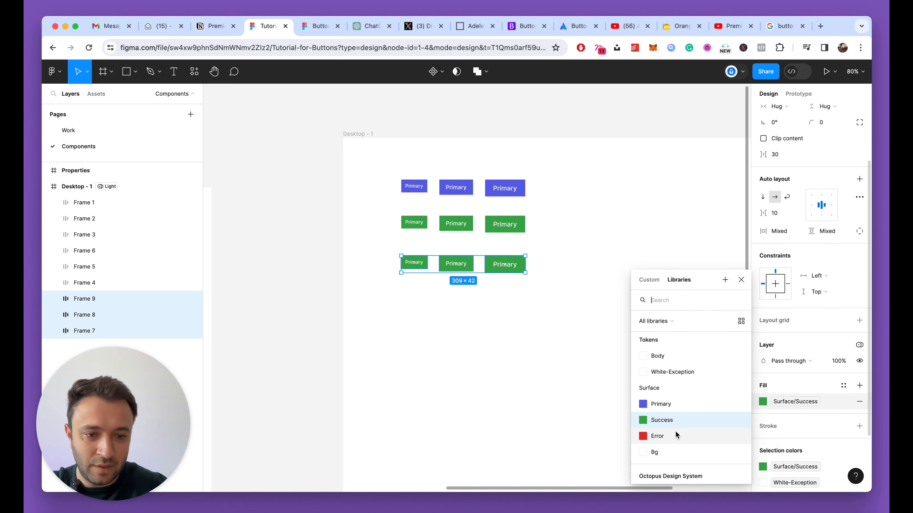
{"action": "left_click", "coordinate": [657, 435]}
Set the Tokens mode of the Desktop - 1 frame to Dark.
{"action": "left_click", "coordinate": [357, 132]}
{"action": "left_click", "coordinate": [833, 252]}
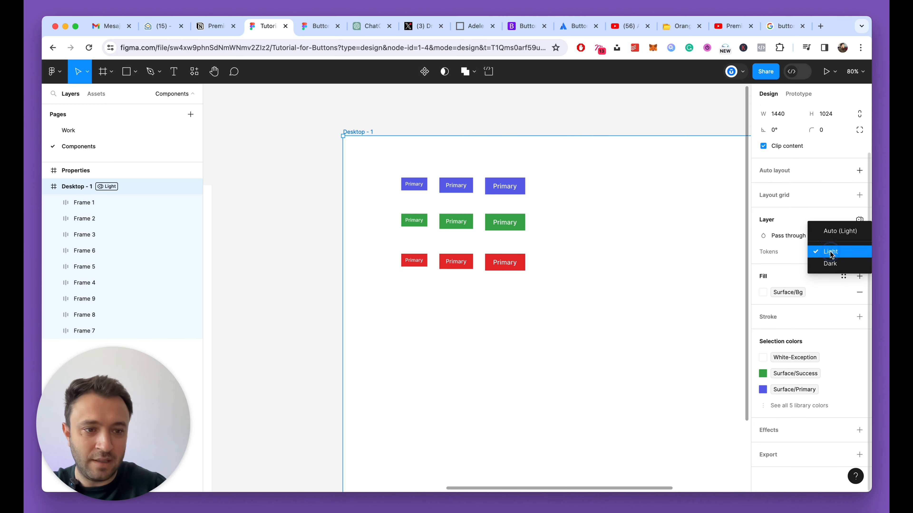
{"action": "left_click", "coordinate": [830, 263]}
Change the labels of all three green buttons in the second row to Success.
{"action": "scroll", "coordinate": [432, 245], "scroll_direction": "up", "scroll_amount": 5}
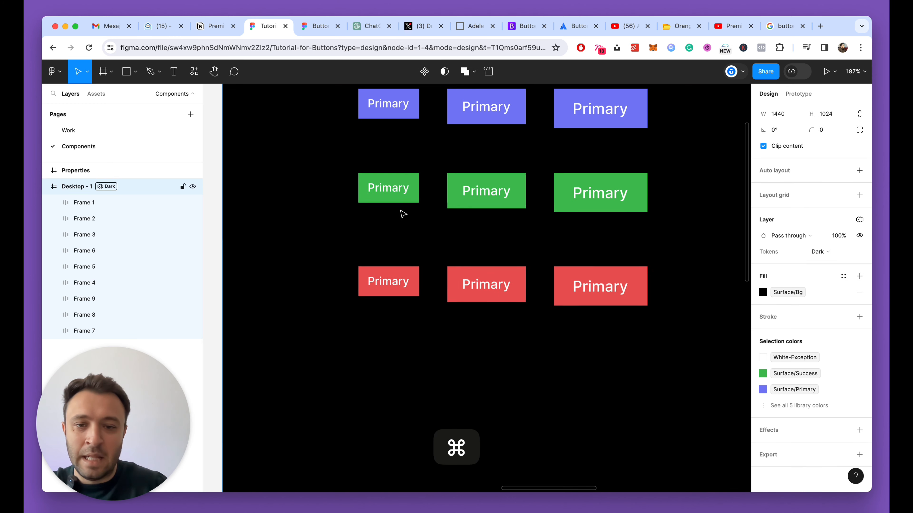
{"action": "left_click", "coordinate": [392, 192], "text": "super"}
{"action": "key", "text": "Return"}
{"action": "type", "text": "Success"}
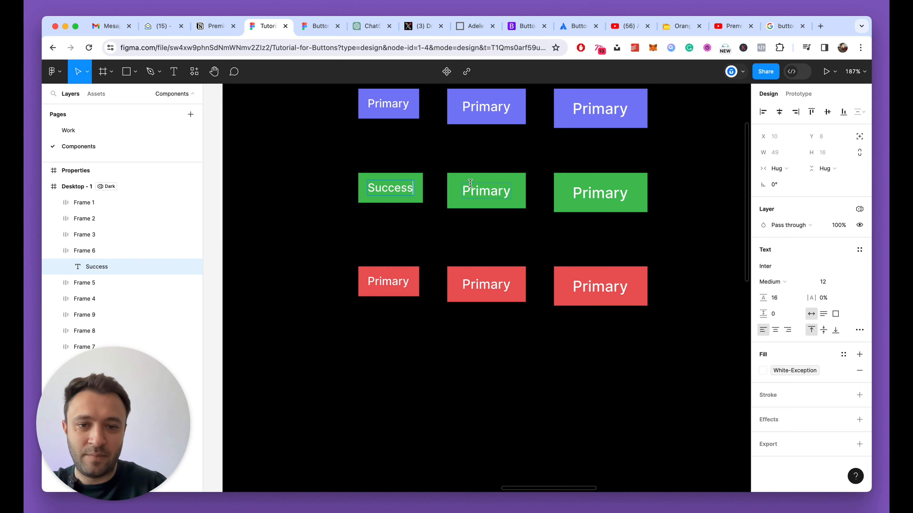
{"action": "double_click", "coordinate": [470, 183]}
{"action": "type", "text": "S"}
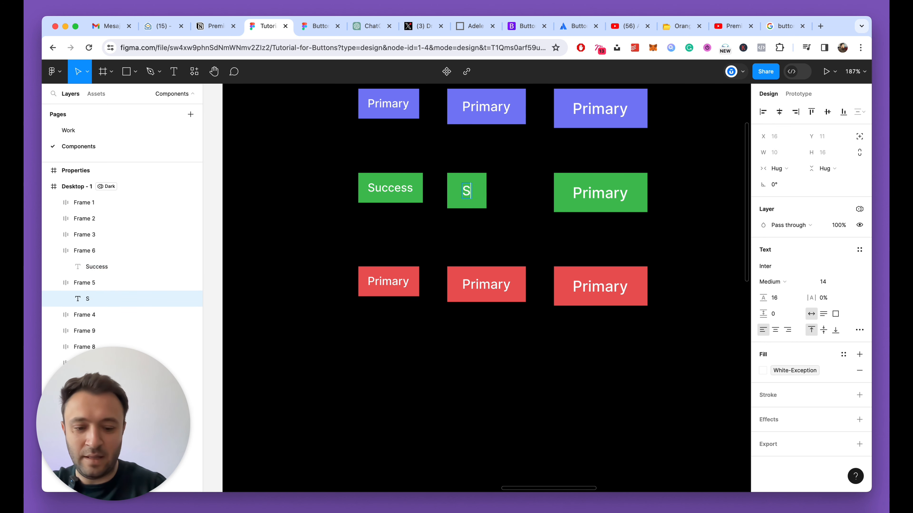
{"action": "type", "text": "uccess"}
{"action": "left_click", "coordinate": [599, 193], "text": "super"}
{"action": "key", "text": "Return"}
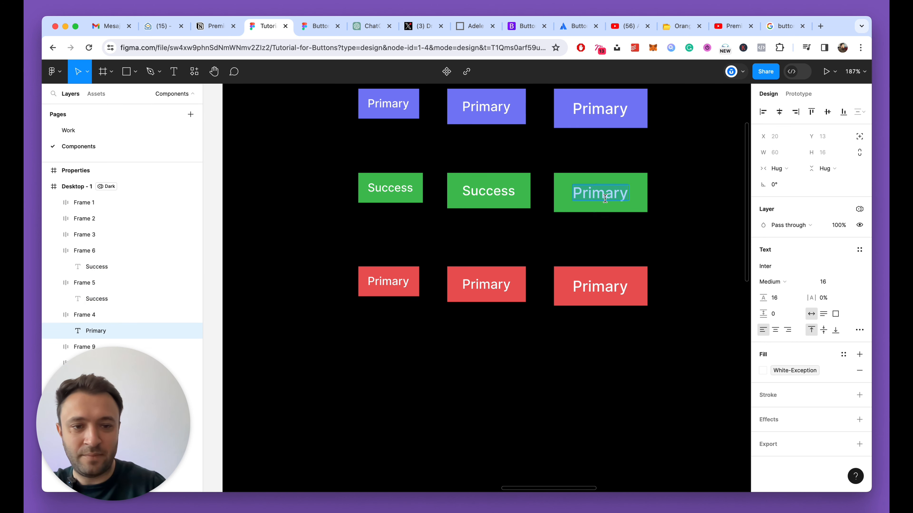
{"action": "type", "text": "Success"}
{"action": "key", "text": "Escape"}
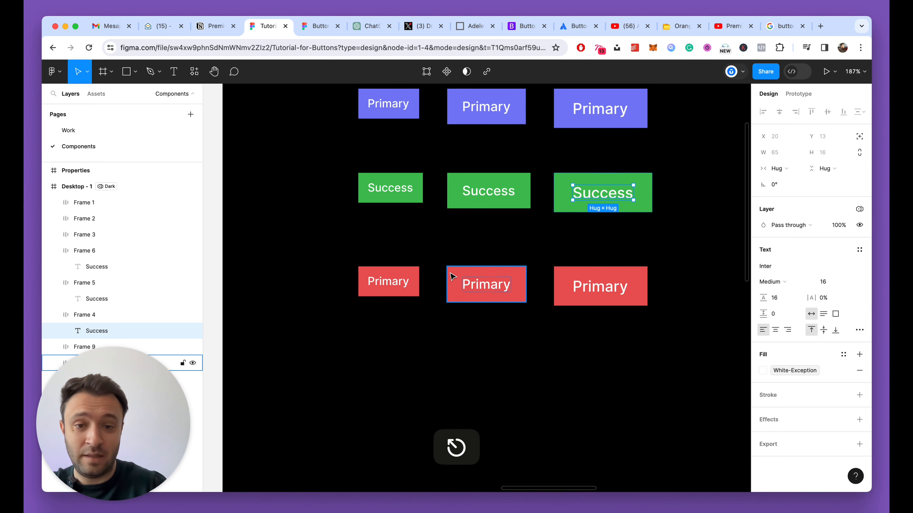
Copy the word Error to the clipboard by writing it in a temporary new browser tab, and close that tab.
{"action": "key", "text": "super+t"}
{"action": "type", "text": "Error"}
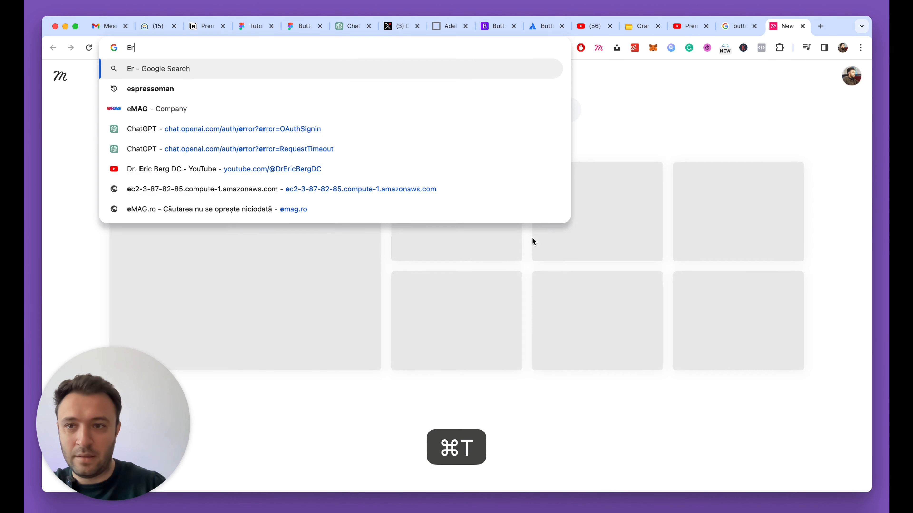
{"action": "key", "text": "super+a"}
{"action": "key", "text": "super+c"}
{"action": "key", "text": "super+w"}
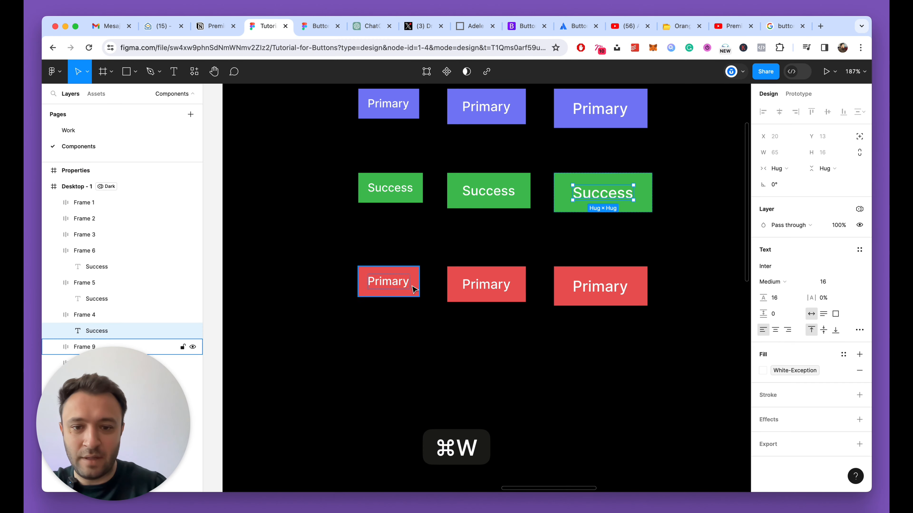
Replace the Primary labels on the small, medium and large red buttons with Error.
{"action": "left_click", "coordinate": [413, 290]}
{"action": "double_click", "coordinate": [395, 285]}
{"action": "double_click", "coordinate": [395, 285]}
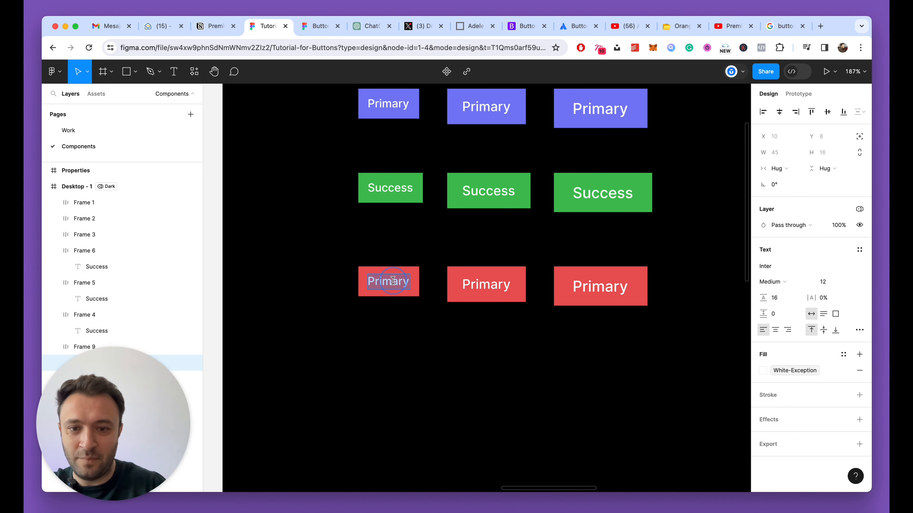
{"action": "key", "text": "super+v"}
{"action": "left_click", "coordinate": [472, 284]}
{"action": "double_click", "coordinate": [476, 285]}
{"action": "key", "text": "super+v"}
{"action": "left_click", "coordinate": [600, 286]}
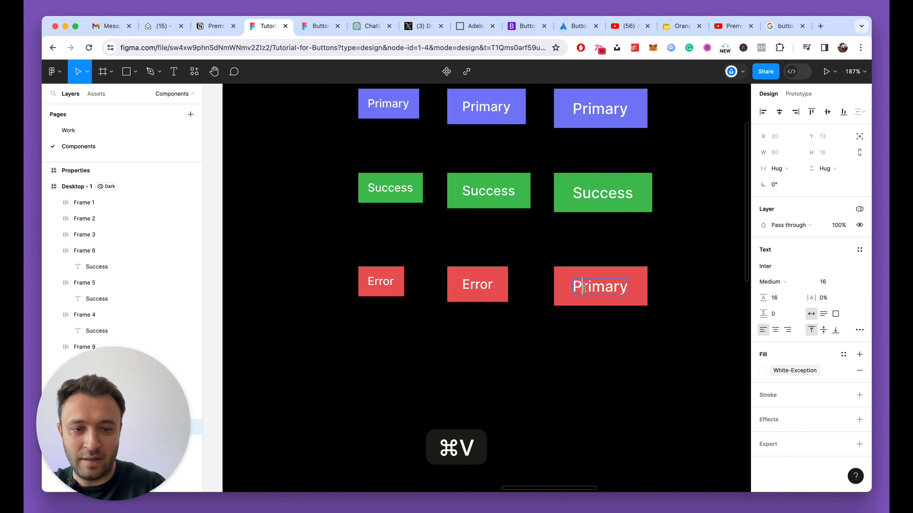
{"action": "double_click", "coordinate": [600, 286]}
{"action": "key", "text": "super+v"}
{"action": "key", "text": "Escape"}
{"action": "left_click", "coordinate": [646, 321]}
{"action": "key", "text": "alt+l"}
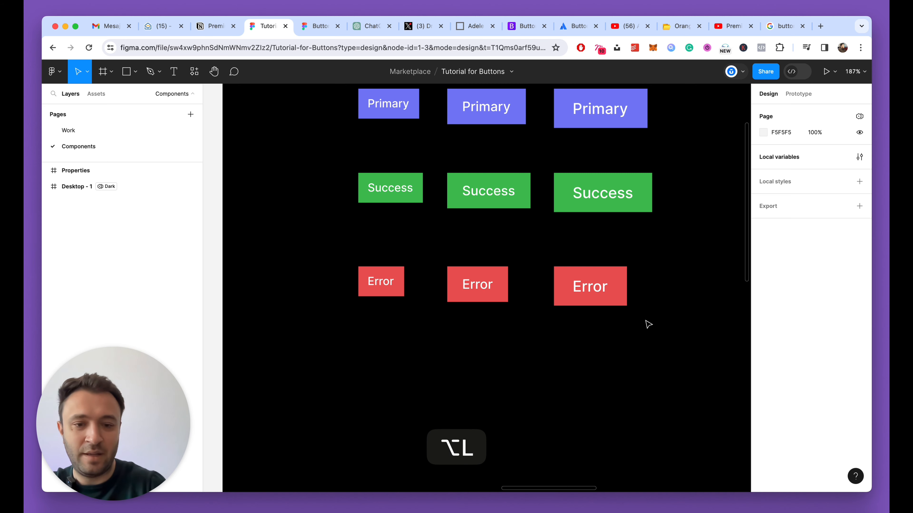
Shift the row of three Error buttons slightly up towards the Success row.
{"action": "scroll", "coordinate": [645, 321], "scroll_direction": "down", "scroll_amount": 5}
{"action": "scroll", "coordinate": [647, 323], "scroll_direction": "up", "scroll_amount": 3}
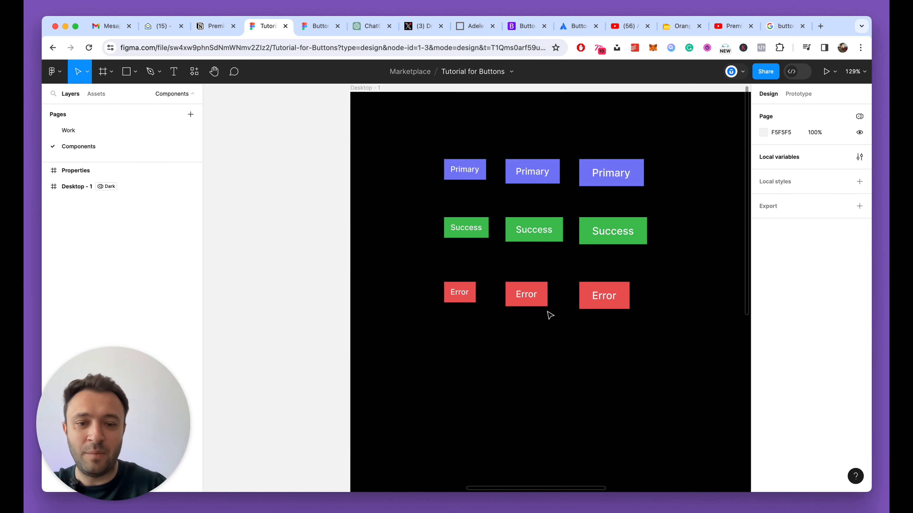
{"action": "scroll", "coordinate": [550, 316], "scroll_direction": "up", "scroll_amount": 4}
{"action": "left_click", "coordinate": [336, 298]}
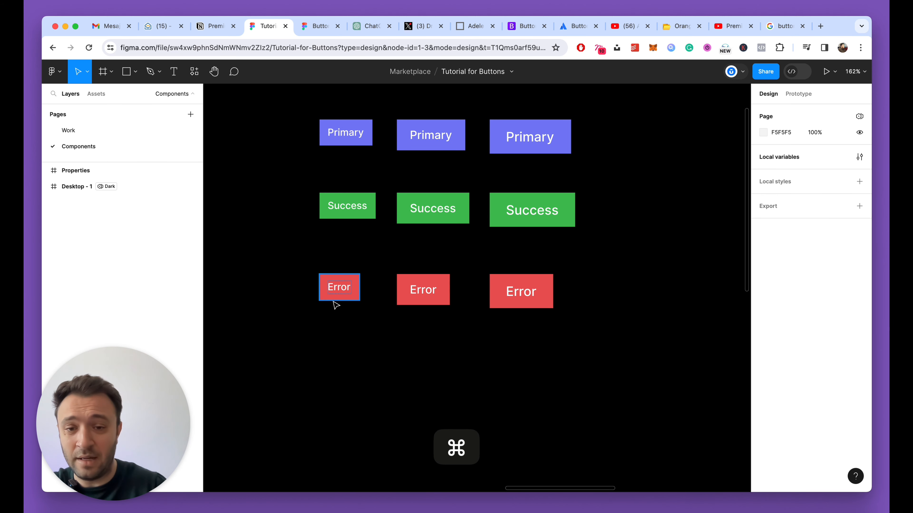
{"action": "left_click", "coordinate": [361, 294]}
{"action": "left_click", "coordinate": [426, 299], "text": "shift"}
{"action": "mouse_move", "coordinate": [536, 292]}
{"action": "left_mouse_down"}
{"action": "mouse_move", "coordinate": [537, 277]}
{"action": "mouse_move", "coordinate": [536, 288]}
{"action": "left_mouse_up"}
{"action": "left_click", "coordinate": [309, 237]}
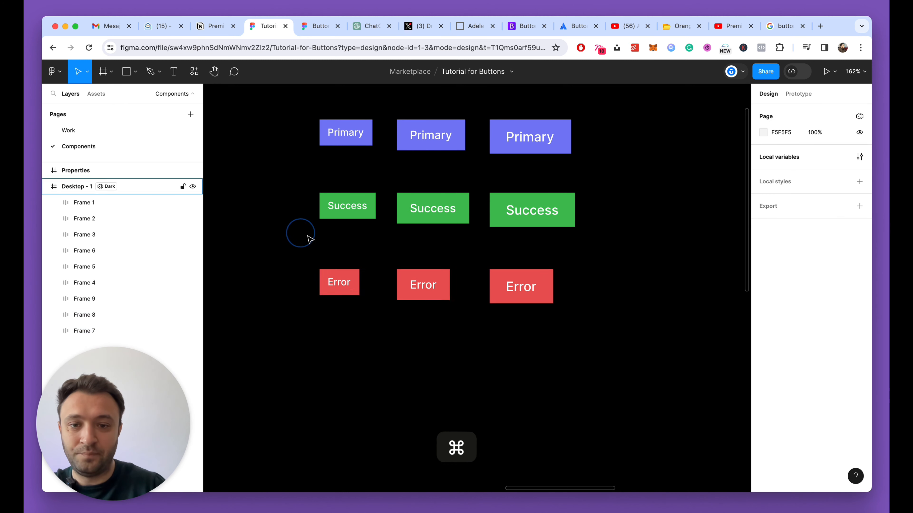
Switch the Desktop - 1 frame's variable mode to Light.
{"action": "scroll", "coordinate": [310, 239], "scroll_direction": "down", "scroll_amount": 5}
{"action": "left_click", "coordinate": [298, 131]}
{"action": "left_click", "coordinate": [812, 305]}
{"action": "left_click", "coordinate": [821, 293]}
{"action": "left_click", "coordinate": [483, 365]}
Duplicate the three Error buttons and move the copies straight down to Y 368 as a fourth row.
{"action": "scroll", "coordinate": [407, 342], "scroll_direction": "up", "scroll_amount": 5}
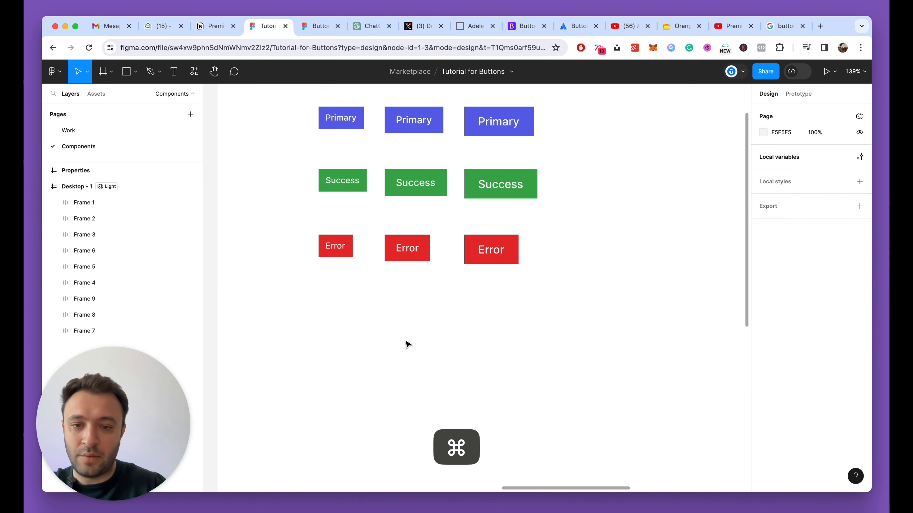
{"action": "left_click", "coordinate": [332, 251]}
{"action": "left_click", "coordinate": [422, 259], "text": "shift"}
{"action": "left_click", "coordinate": [495, 256], "text": "shift"}
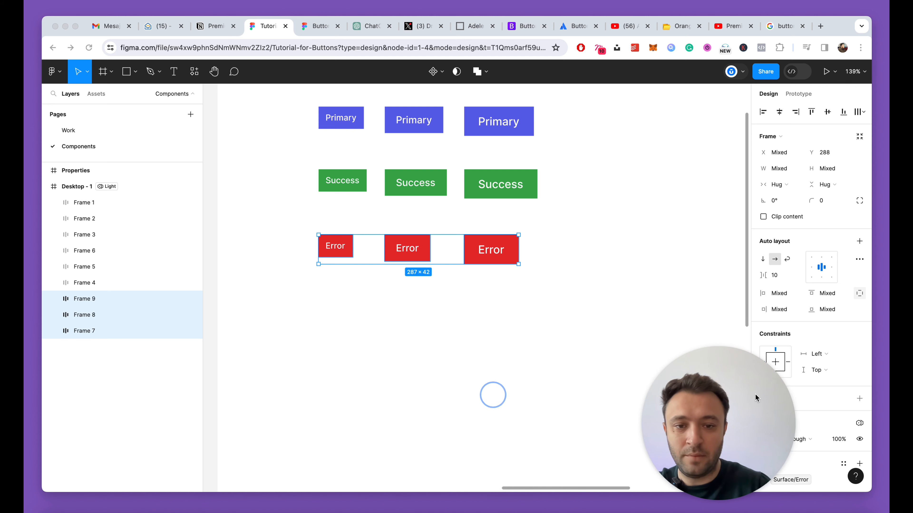
{"action": "key", "text": "super+d"}
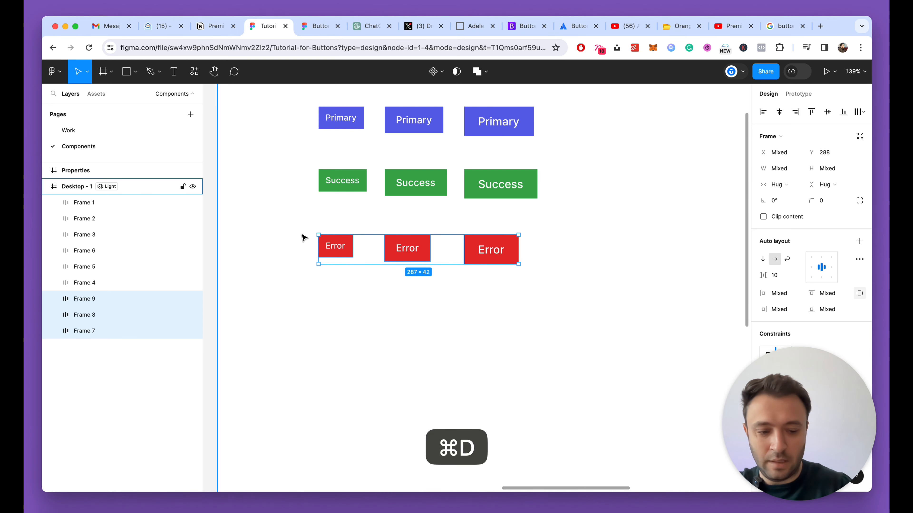
{"action": "key", "text": "super+bracketleft"}
{"action": "key", "text": "super+bracketleft"}
{"action": "key", "text": "shift+Down"}
{"action": "key", "text": "shift+Down"}
{"action": "key", "text": "shift+Down"}
{"action": "key", "text": "shift+Down"}
{"action": "key", "text": "shift+Down"}
{"action": "key", "text": "shift+Down"}
{"action": "key", "text": "shift+Down"}
{"action": "key", "text": "shift+Down"}
{"action": "key", "text": "shift+Down"}
{"action": "key", "text": "shift+Down"}
{"action": "key", "text": "shift+Down"}
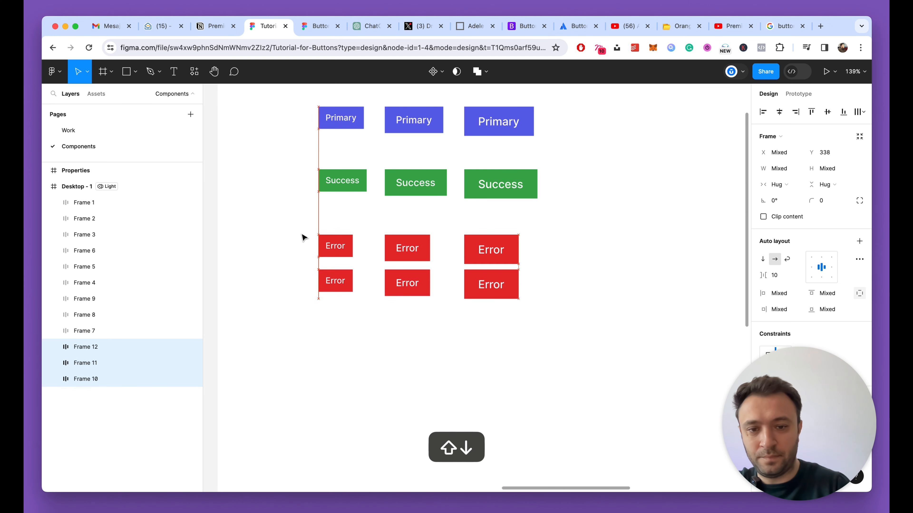
Change the labels of all three buttons in the duplicated fourth row to Warning.
{"action": "left_click", "coordinate": [340, 347]}
{"action": "scroll", "coordinate": [340, 351], "scroll_direction": "up", "scroll_amount": 2}
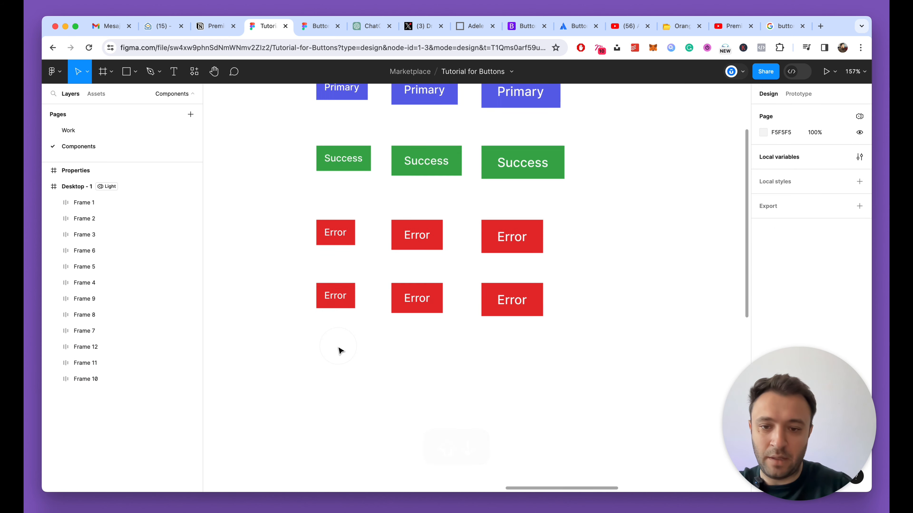
{"action": "double_click", "coordinate": [332, 295]}
{"action": "type", "text": "Warning"}
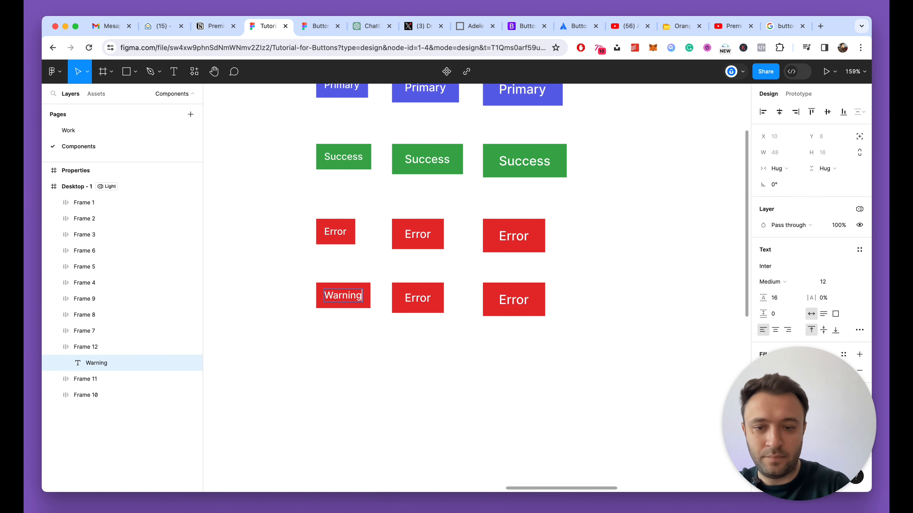
{"action": "double_click", "coordinate": [420, 299]}
{"action": "type", "text": "Wanr"}
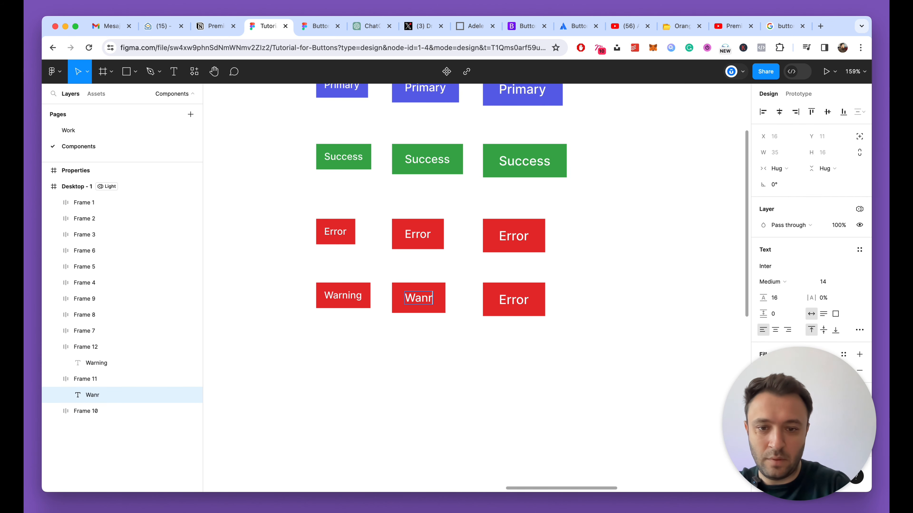
{"action": "type", "text": "ing"}
{"action": "key", "text": "super+a"}
{"action": "type", "text": "Warning"}
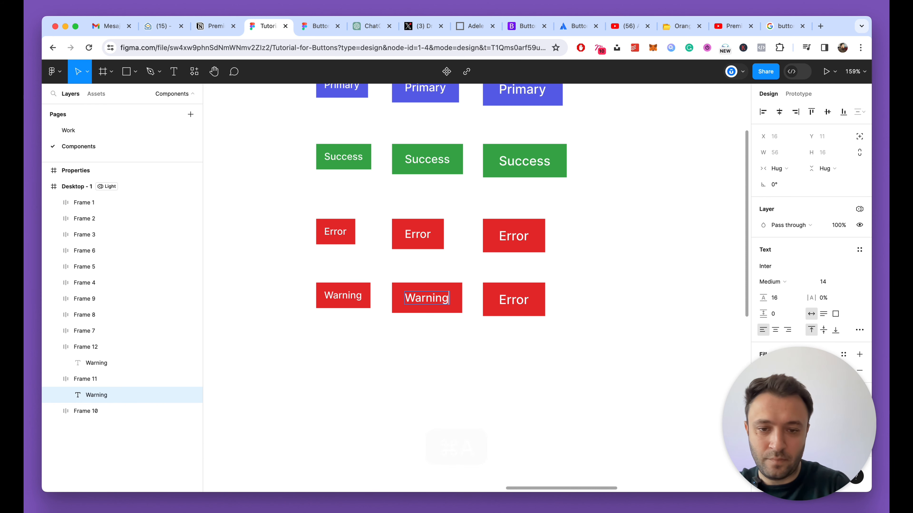
{"action": "key", "text": "Escape"}
{"action": "left_click", "coordinate": [523, 303]}
{"action": "left_click", "coordinate": [525, 305]}
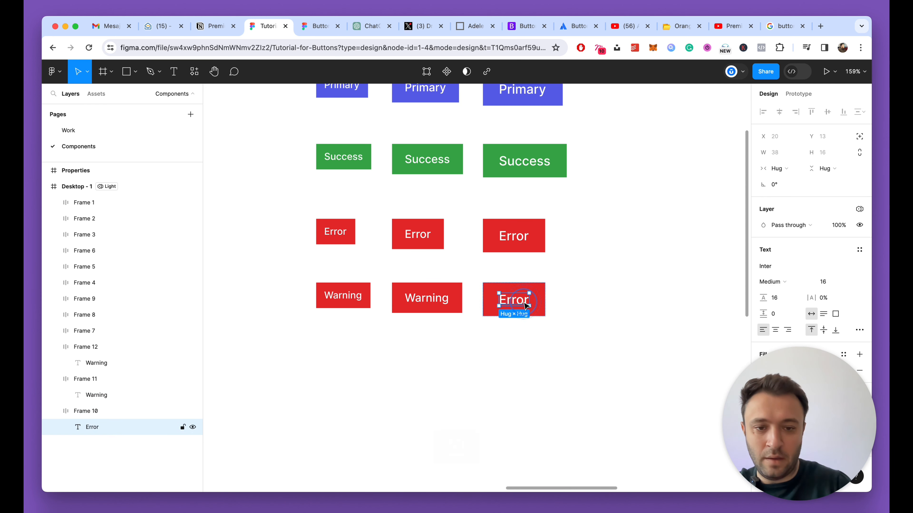
{"action": "double_click", "coordinate": [523, 305]}
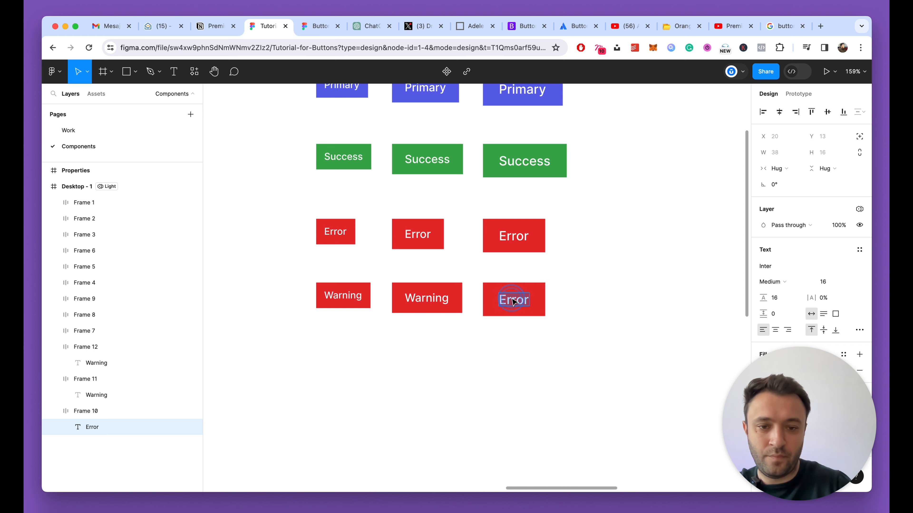
{"action": "type", "text": "Warning"}
{"action": "key", "text": "Escape"}
{"action": "scroll", "coordinate": [525, 288], "scroll_direction": "down", "scroll_amount": 5}
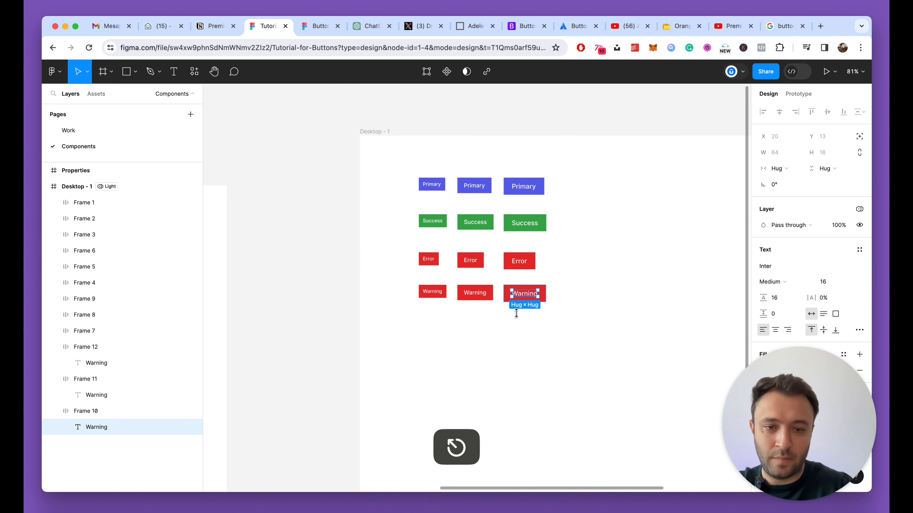
{"action": "left_click", "coordinate": [505, 348]}
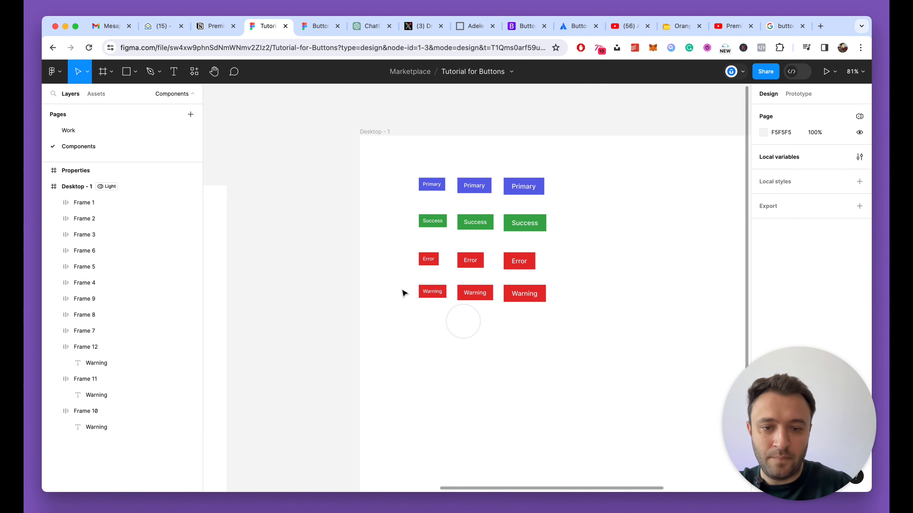
{"action": "left_click_drag", "start_coordinate": [404, 280], "coordinate": [619, 327]}
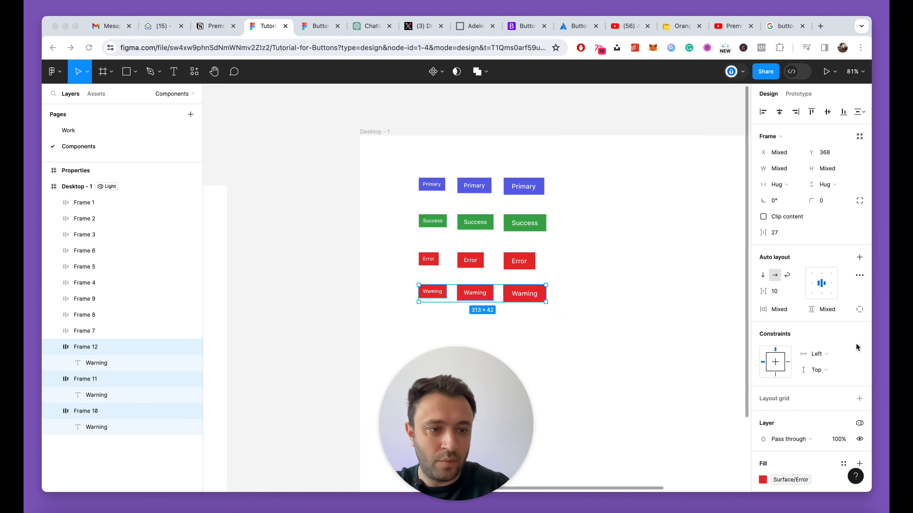
{"action": "scroll", "coordinate": [857, 351], "scroll_direction": "down", "scroll_amount": 3}
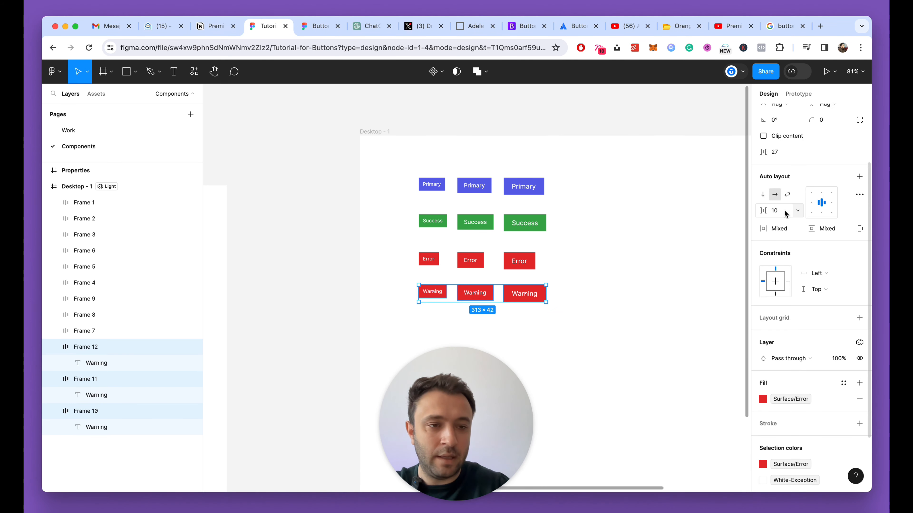
{"action": "scroll", "coordinate": [860, 187], "scroll_direction": "up", "scroll_amount": 3}
{"action": "left_click", "coordinate": [660, 128]}
{"action": "scroll", "coordinate": [660, 127], "scroll_direction": "right", "scroll_amount": 1}
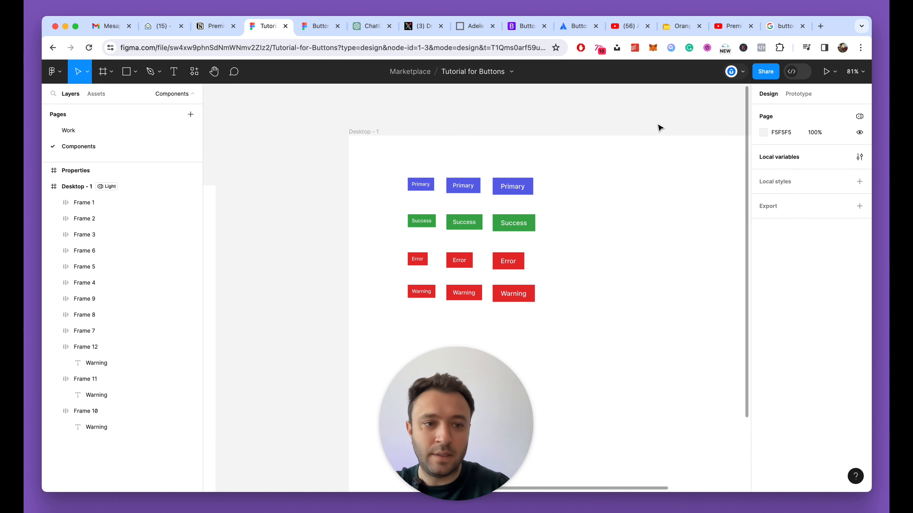
Add a color variable named Warning below Error in the Surface group of the Tokens collection.
{"action": "left_click", "coordinate": [859, 157]}
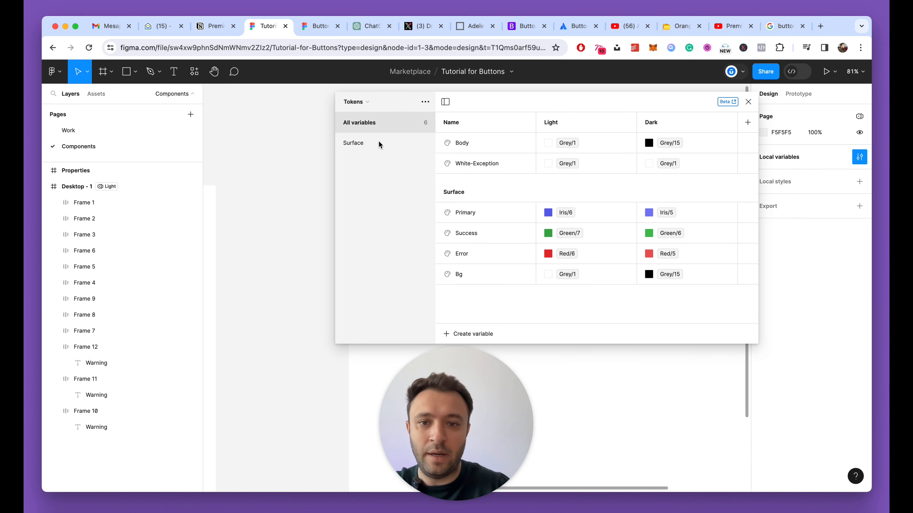
{"action": "left_click", "coordinate": [364, 146]}
{"action": "left_click", "coordinate": [493, 184]}
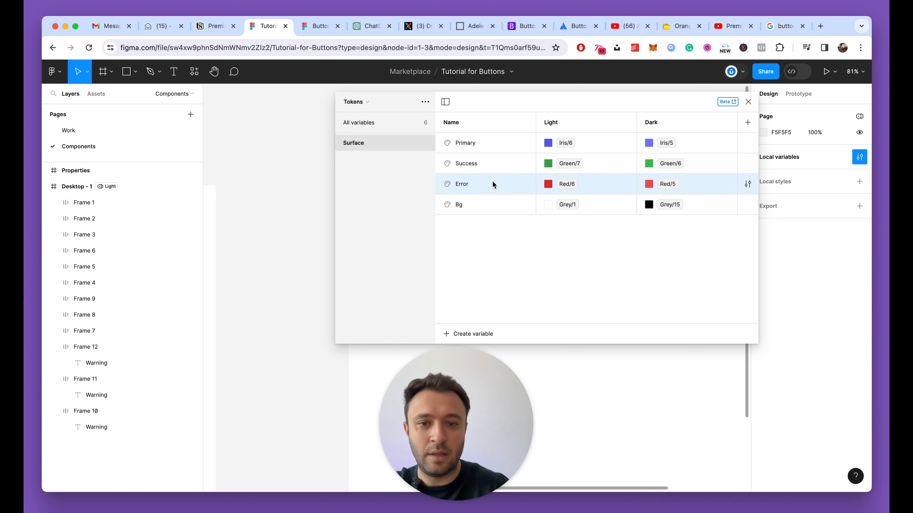
{"action": "key", "text": "shift+Return"}
{"action": "type", "text": "Warning"}
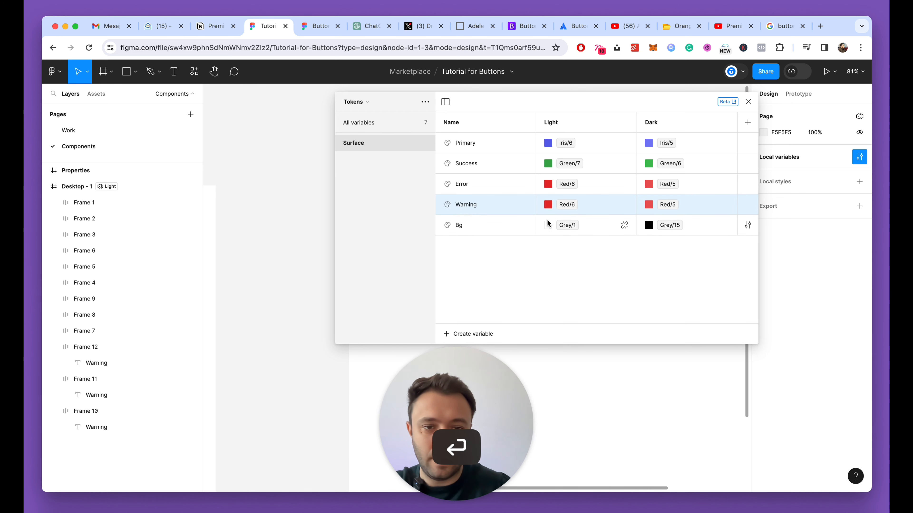
Set the Warning variable's Light value to Yellow/6 from the libraries.
{"action": "left_click", "coordinate": [548, 204]}
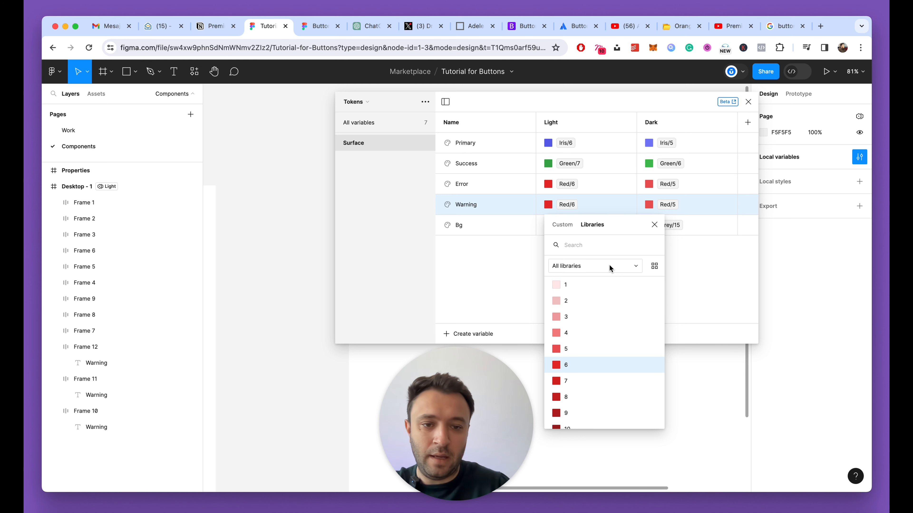
{"action": "type", "text": "Yell"}
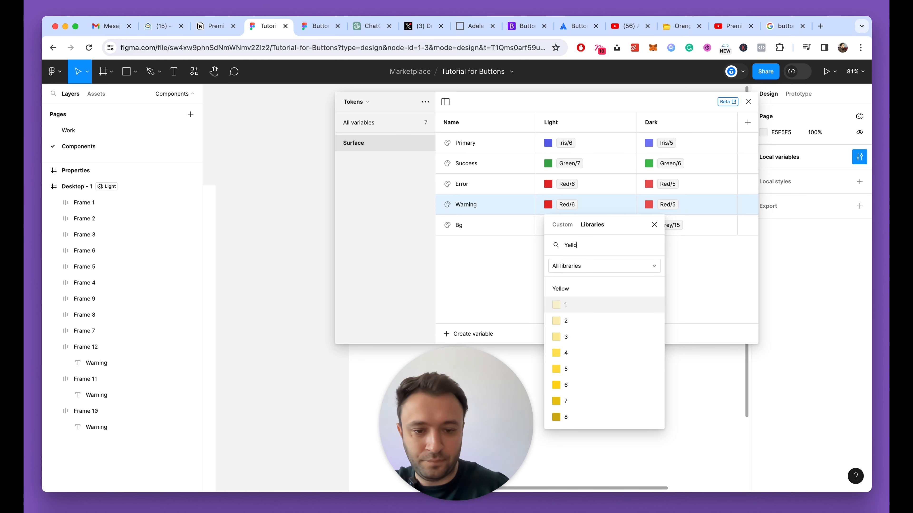
{"action": "type", "text": "o"}
{"action": "left_click", "coordinate": [579, 383]}
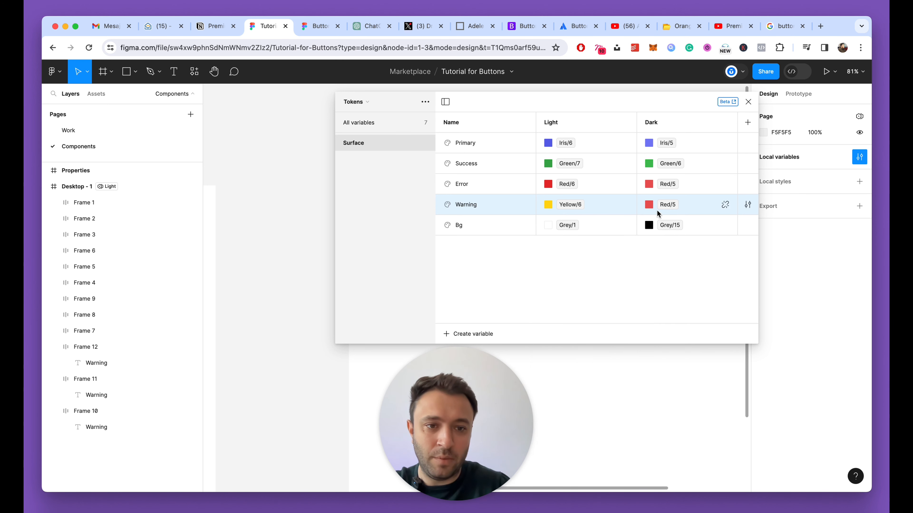
Set the Warning variable's Dark value to Yellow/5 and close the local variables.
{"action": "left_click", "coordinate": [649, 205]}
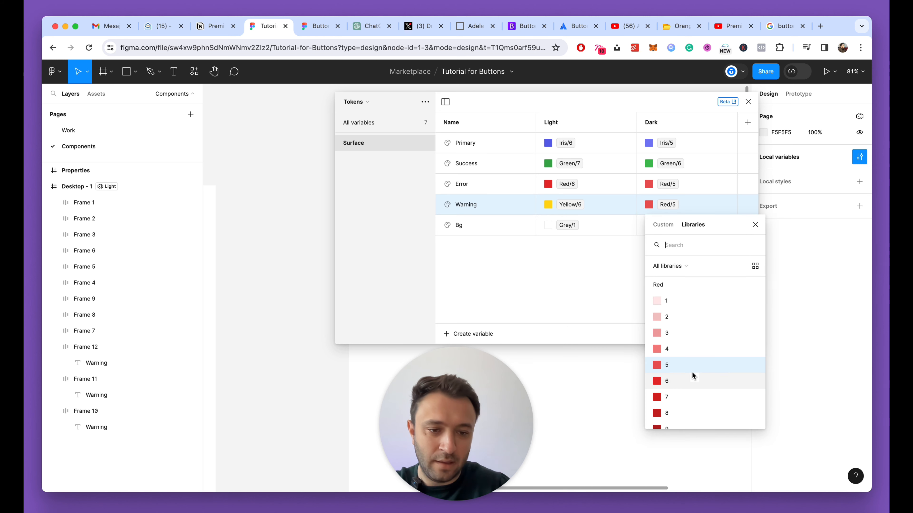
{"action": "scroll", "coordinate": [693, 373], "scroll_direction": "down", "scroll_amount": 2}
{"action": "type", "text": "Yello"}
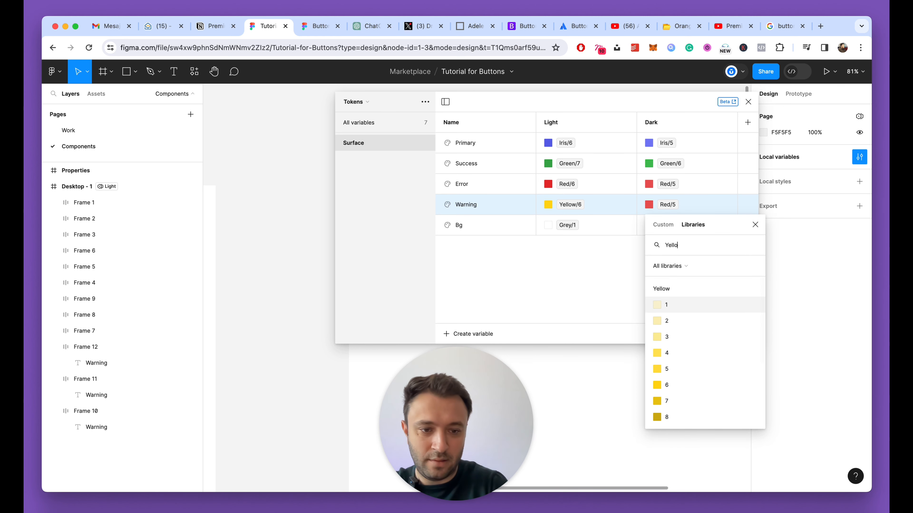
{"action": "left_click", "coordinate": [671, 374]}
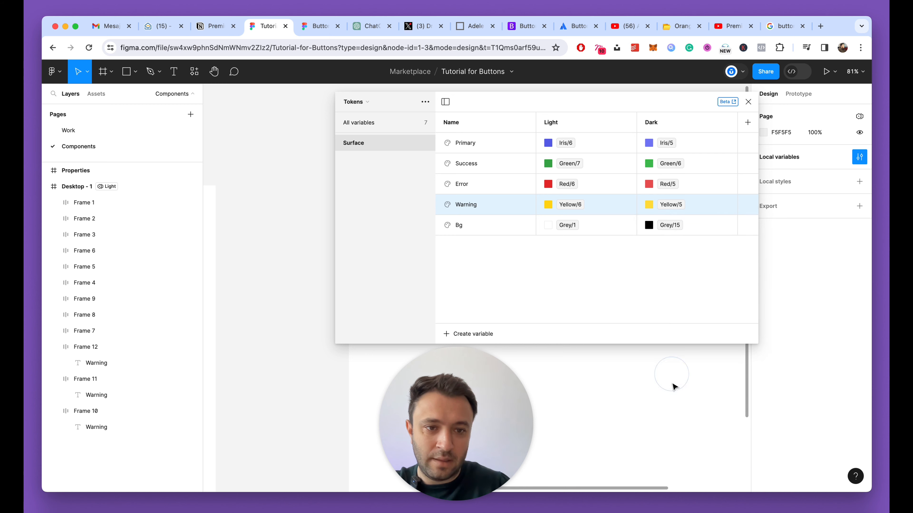
{"action": "left_click", "coordinate": [748, 101]}
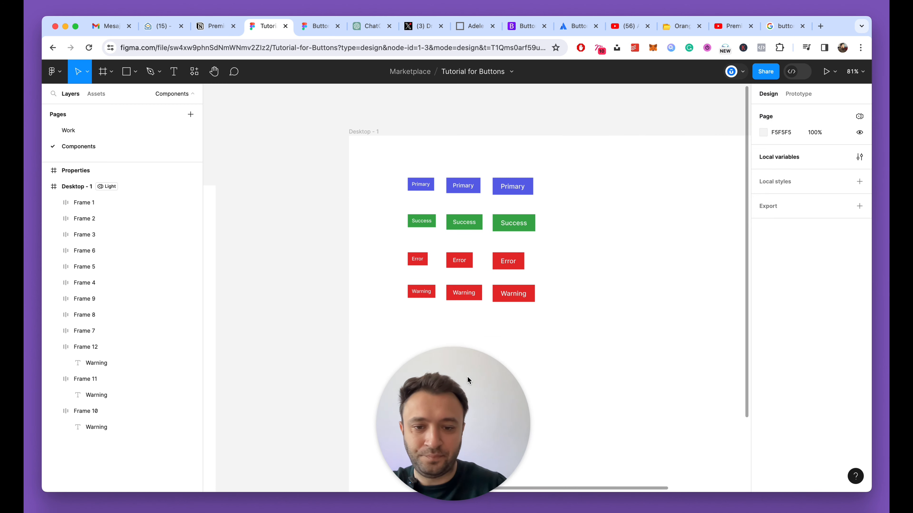
Change the fill of the three Warning buttons to the Surface/Warning variable.
{"action": "scroll", "coordinate": [369, 319], "scroll_direction": "up", "scroll_amount": 5}
{"action": "left_click_drag", "start_coordinate": [390, 263], "coordinate": [739, 311]}
{"action": "scroll", "coordinate": [747, 319], "scroll_direction": "right", "scroll_amount": 3}
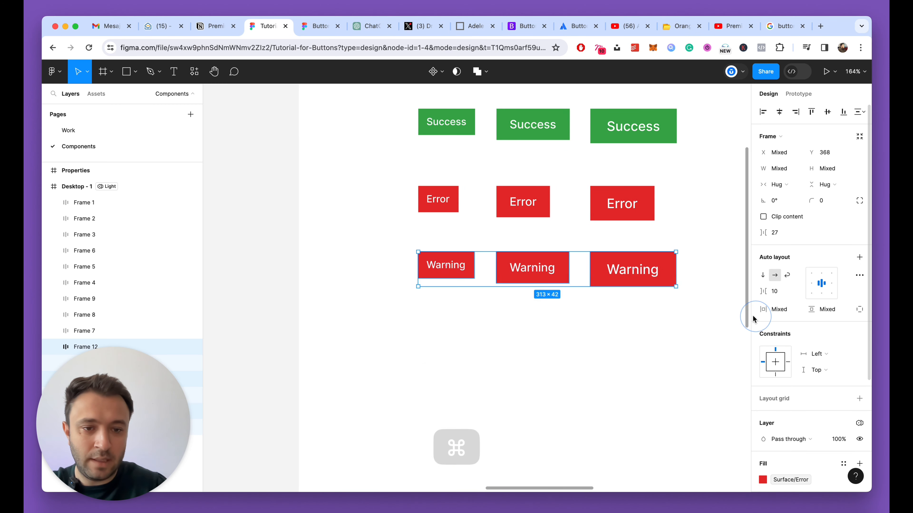
{"action": "scroll", "coordinate": [841, 402], "scroll_direction": "down", "scroll_amount": 4}
{"action": "left_click", "coordinate": [783, 355]}
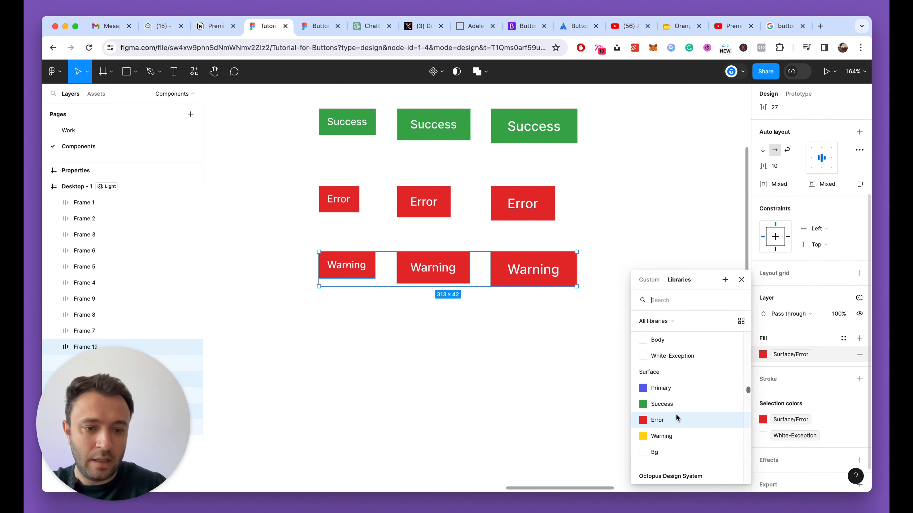
{"action": "left_click", "coordinate": [656, 435]}
{"action": "left_click", "coordinate": [568, 356]}
{"action": "scroll", "coordinate": [550, 359], "scroll_direction": "down", "scroll_amount": 8}
{"action": "scroll", "coordinate": [540, 359], "scroll_direction": "up", "scroll_amount": 10}
{"action": "scroll", "coordinate": [432, 314], "scroll_direction": "down", "scroll_amount": 3}
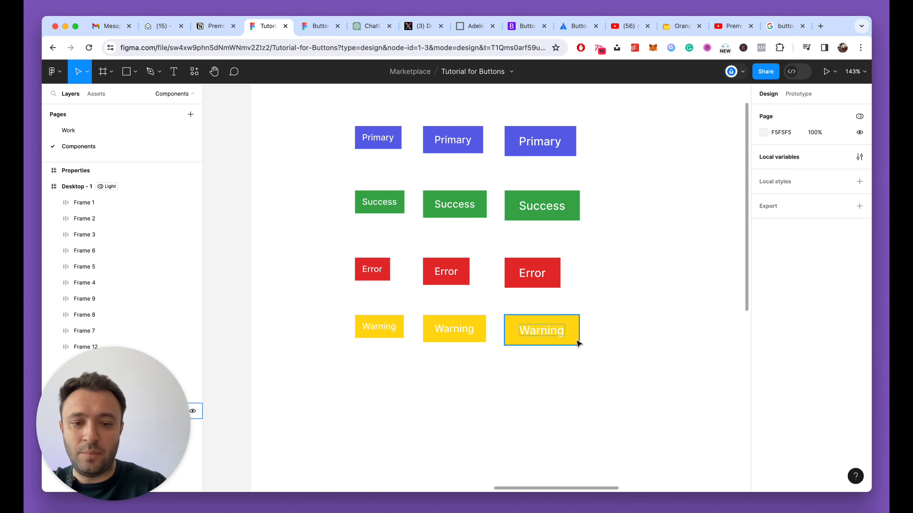
{"action": "scroll", "coordinate": [577, 342], "scroll_direction": "down", "scroll_amount": 3}
{"action": "scroll", "coordinate": [575, 345], "scroll_direction": "up", "scroll_amount": 3}
{"action": "scroll", "coordinate": [376, 322], "scroll_direction": "down", "scroll_amount": 2}
{"action": "scroll", "coordinate": [375, 319], "scroll_direction": "down", "scroll_amount": 3}
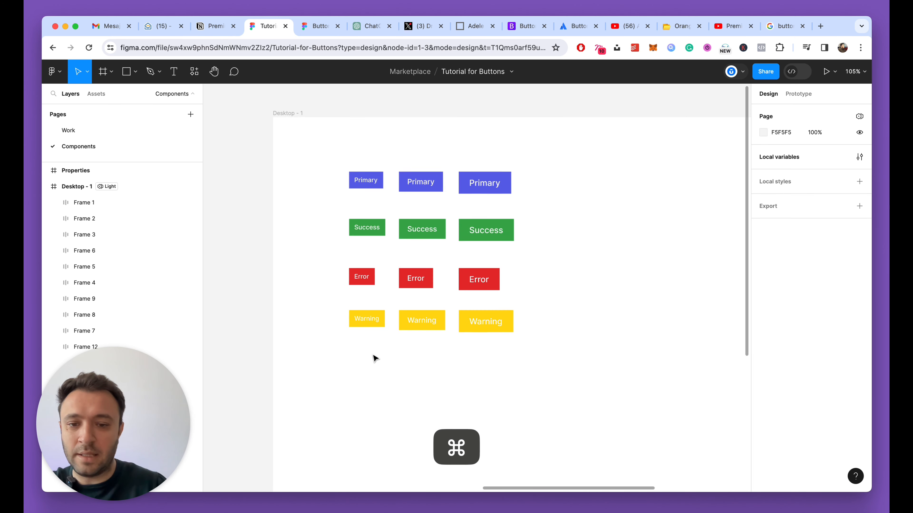
Preview the Desktop - 1 frame in the Dark mode of Tokens and return it to Light.
{"action": "scroll", "coordinate": [372, 357], "scroll_direction": "up", "scroll_amount": 5}
{"action": "scroll", "coordinate": [372, 357], "scroll_direction": "up", "scroll_amount": 3}
{"action": "scroll", "coordinate": [373, 356], "scroll_direction": "down", "scroll_amount": 3}
{"action": "scroll", "coordinate": [374, 359], "scroll_direction": "down", "scroll_amount": 1}
{"action": "left_click", "coordinate": [269, 141]}
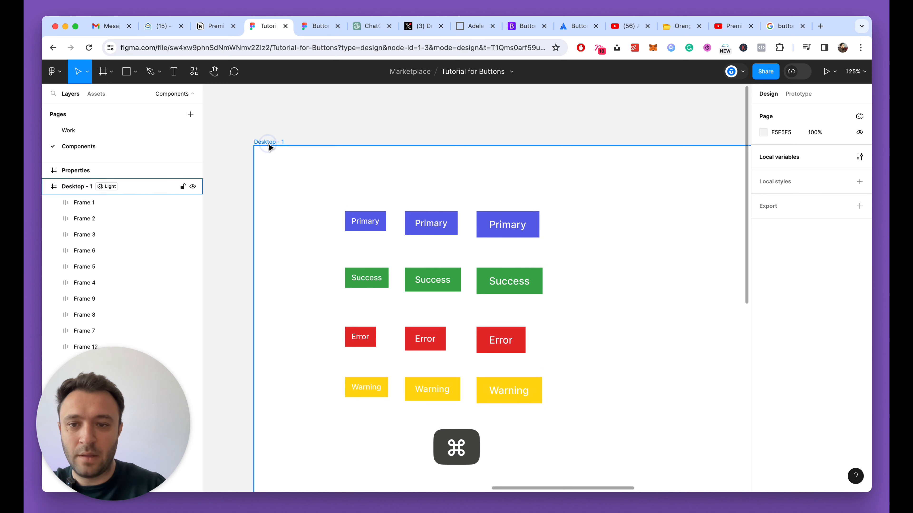
{"action": "left_click", "coordinate": [820, 306]}
{"action": "left_click", "coordinate": [824, 315]}
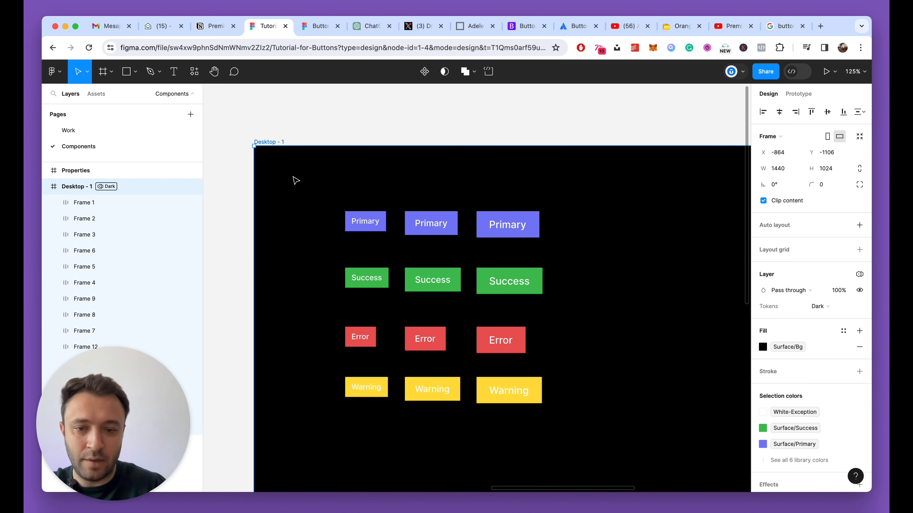
{"action": "left_click", "coordinate": [828, 307]}
{"action": "left_click", "coordinate": [830, 295]}
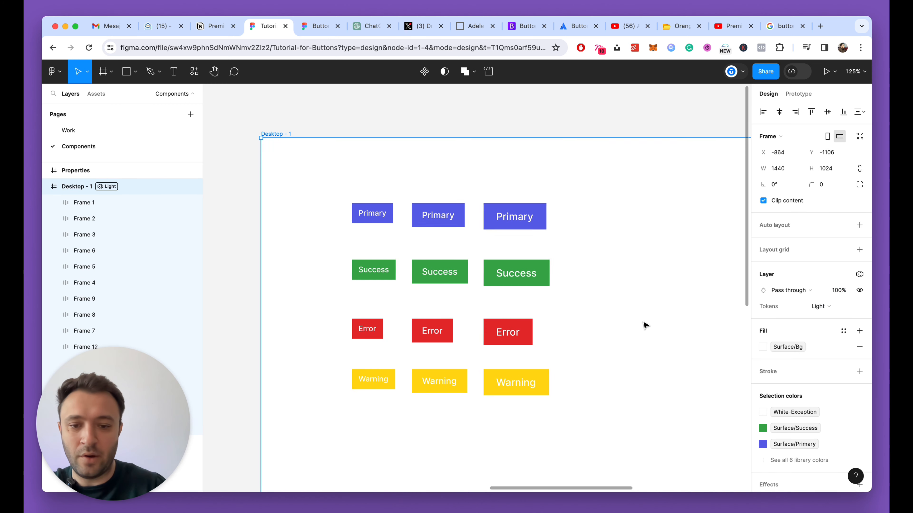
{"action": "scroll", "coordinate": [643, 322], "scroll_direction": "left", "scroll_amount": 2}
{"action": "left_click", "coordinate": [479, 103]}
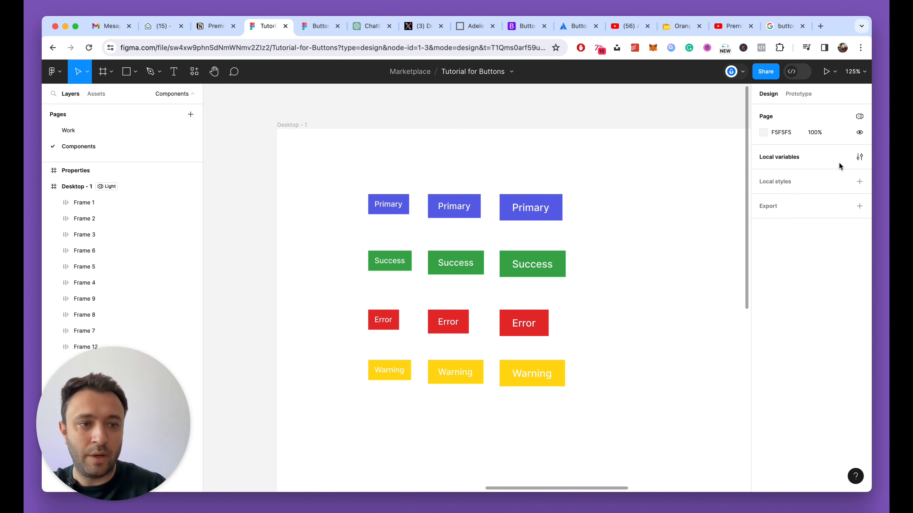
Add a color variable named Dark-Exception below White-Exception in the Tokens collection.
{"action": "left_click", "coordinate": [859, 157]}
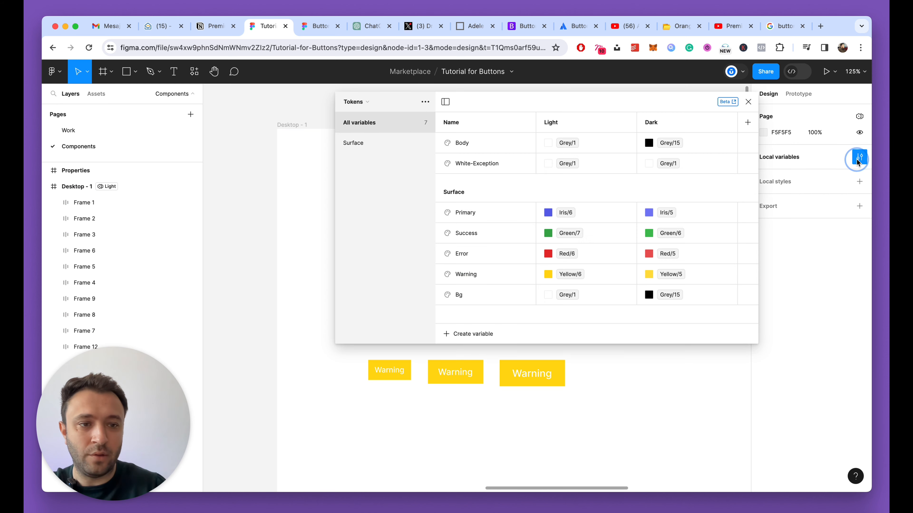
{"action": "left_click", "coordinate": [363, 143]}
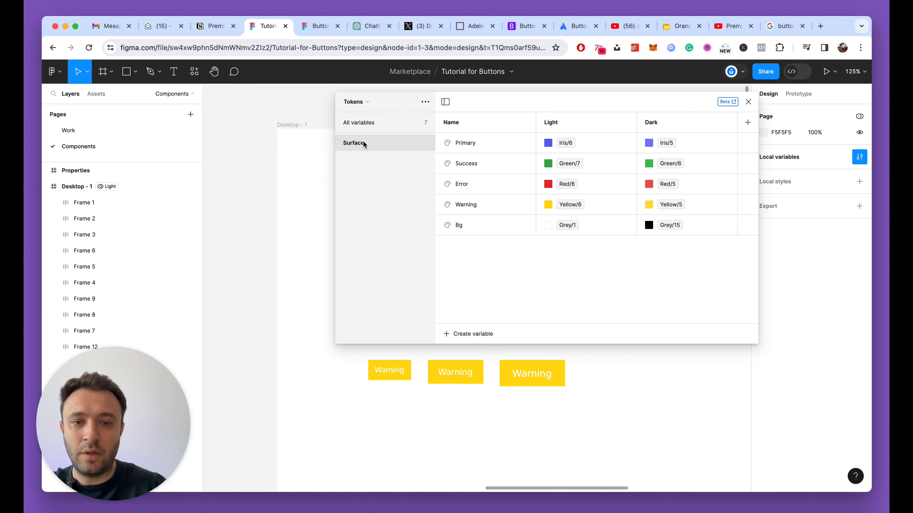
{"action": "left_click", "coordinate": [369, 123]}
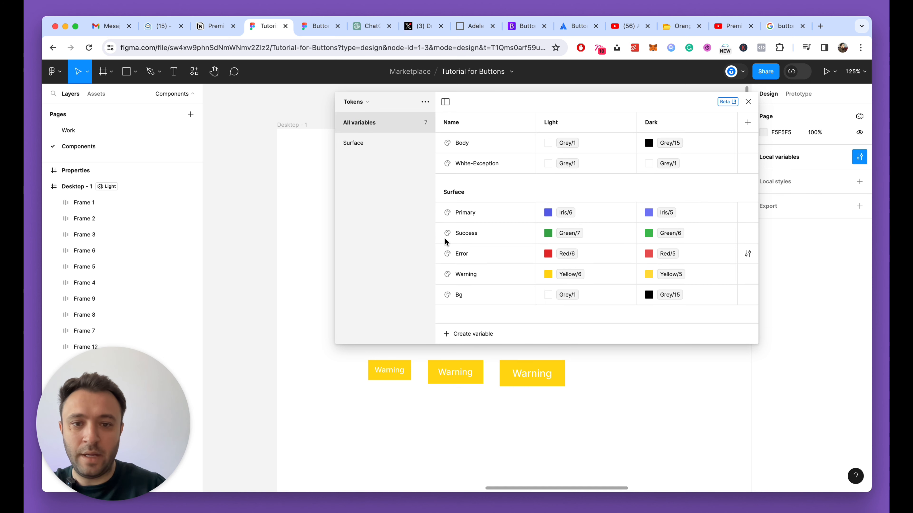
{"action": "left_click", "coordinate": [484, 145]}
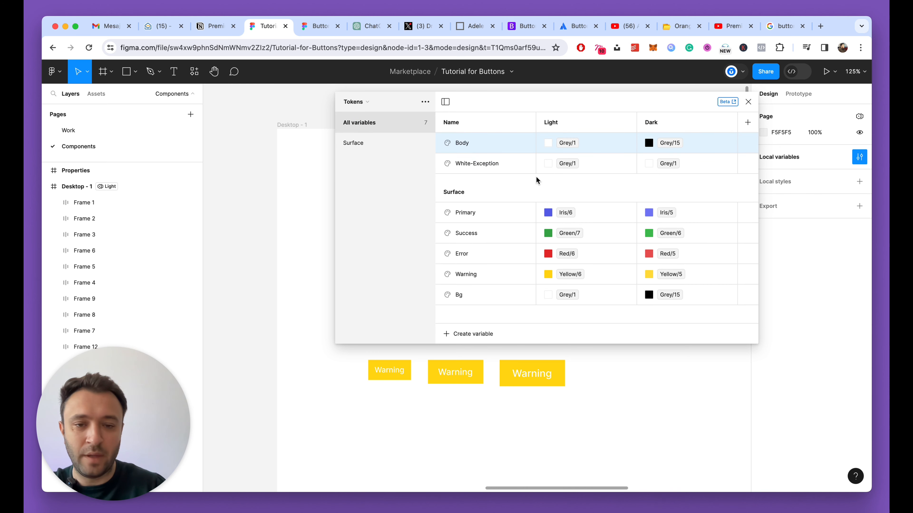
{"action": "left_click", "coordinate": [514, 163]}
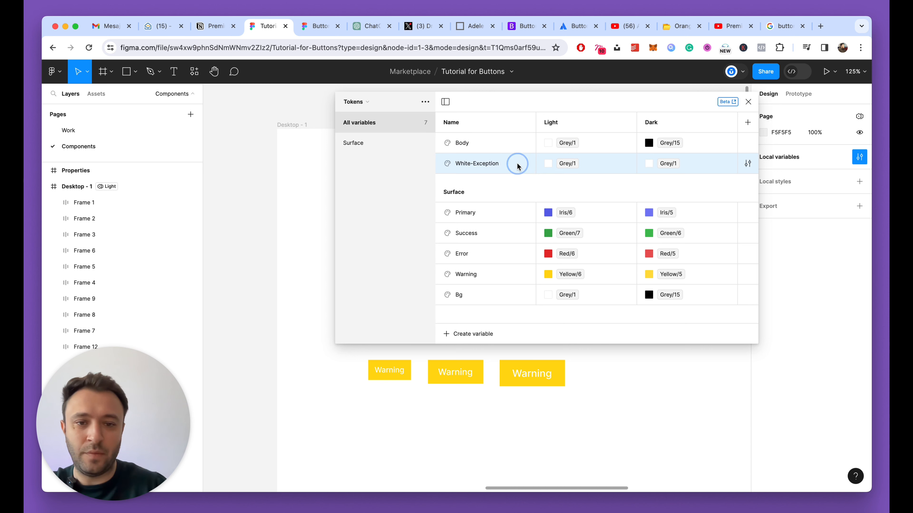
{"action": "key", "text": "shift+Return"}
{"action": "type", "text": "Dark-Exc"}
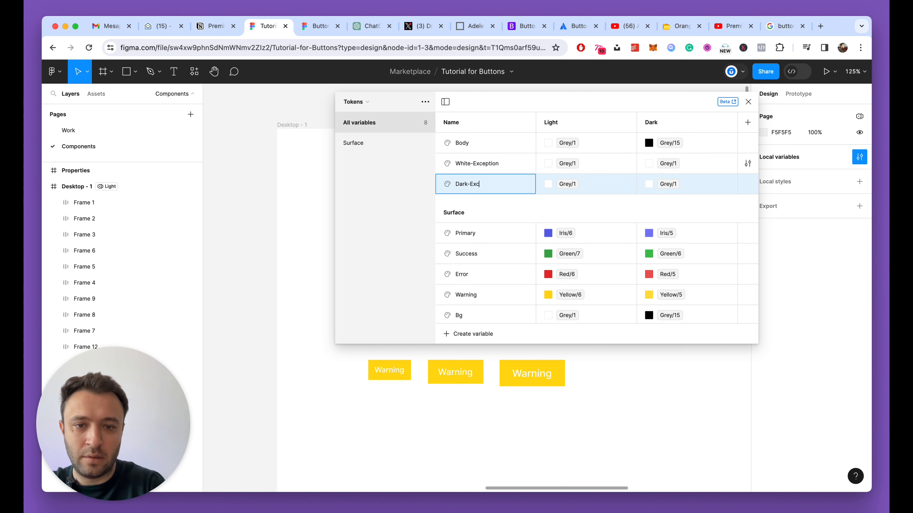
{"action": "key", "text": "Return"}
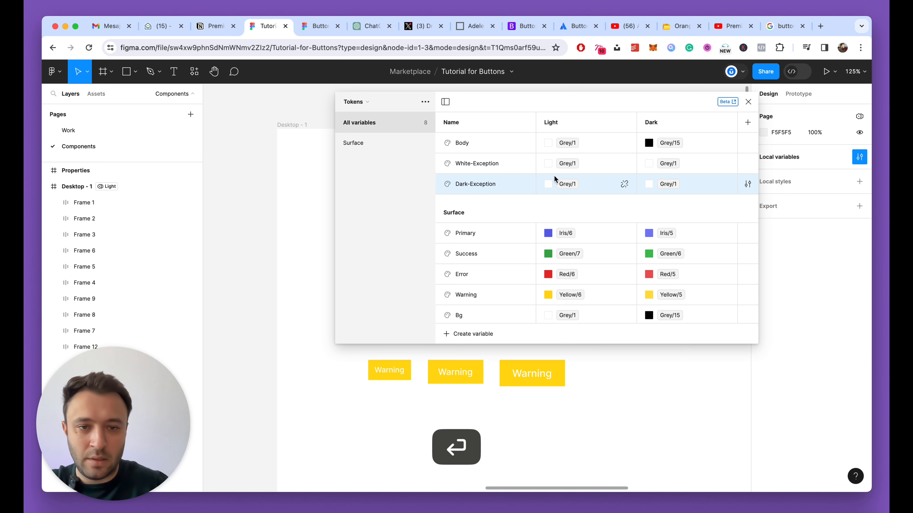
Set the Dark-Exception variable's Light and Dark values to Grey/15 from the libraries and close the local variables.
{"action": "left_click", "coordinate": [549, 184]}
{"action": "scroll", "coordinate": [609, 373], "scroll_direction": "down", "scroll_amount": 10}
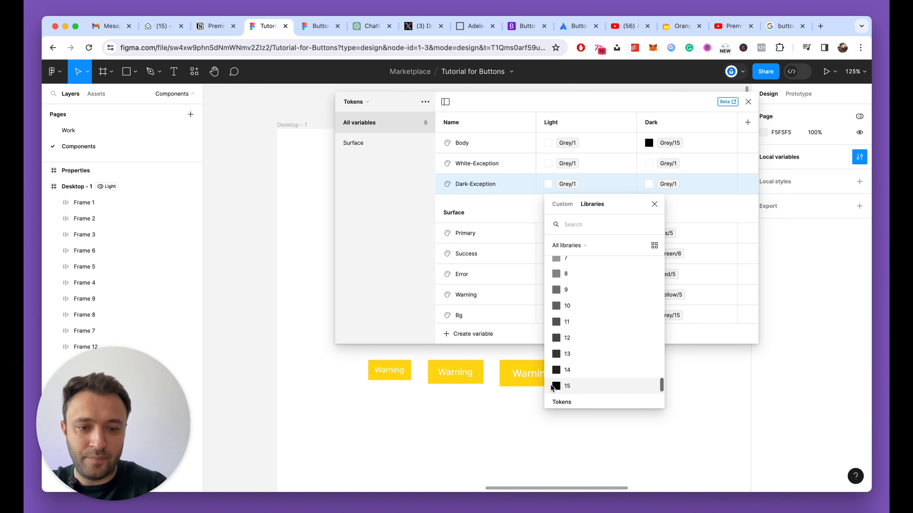
{"action": "left_click", "coordinate": [557, 386]}
{"action": "left_click", "coordinate": [649, 184]}
{"action": "scroll", "coordinate": [688, 343], "scroll_direction": "down", "scroll_amount": 5}
{"action": "scroll", "coordinate": [688, 343], "scroll_direction": "down", "scroll_amount": 3}
{"action": "left_click", "coordinate": [662, 269]}
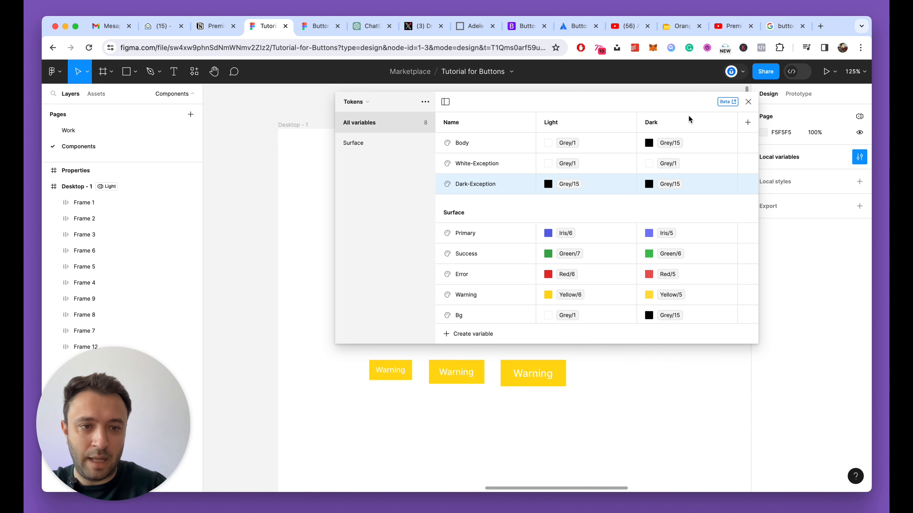
{"action": "left_click", "coordinate": [749, 101]}
Change the text fill of the three Warning button labels to the Dark-Exception variable.
{"action": "left_click", "coordinate": [390, 370], "text": "super"}
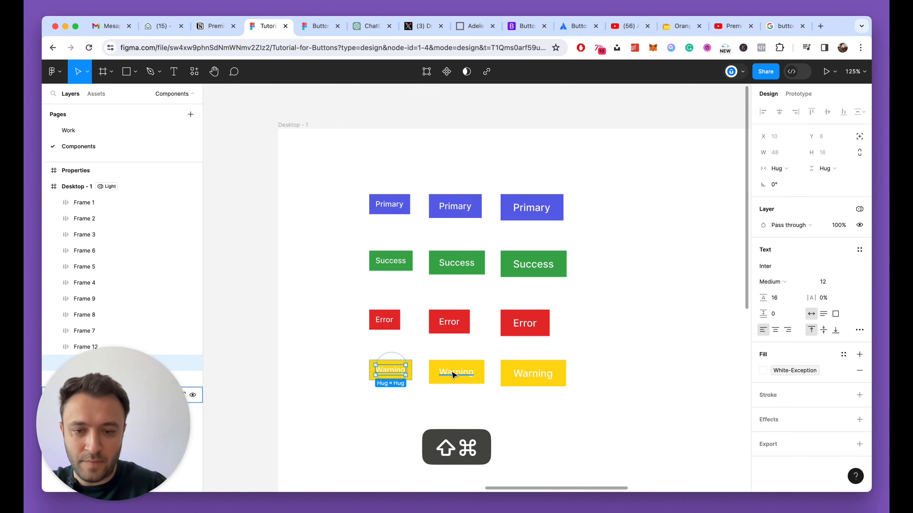
{"action": "left_click", "coordinate": [453, 371], "text": "shift+super"}
{"action": "left_click", "coordinate": [564, 376], "text": "shift+super"}
{"action": "scroll", "coordinate": [575, 396], "scroll_direction": "up", "scroll_amount": 4}
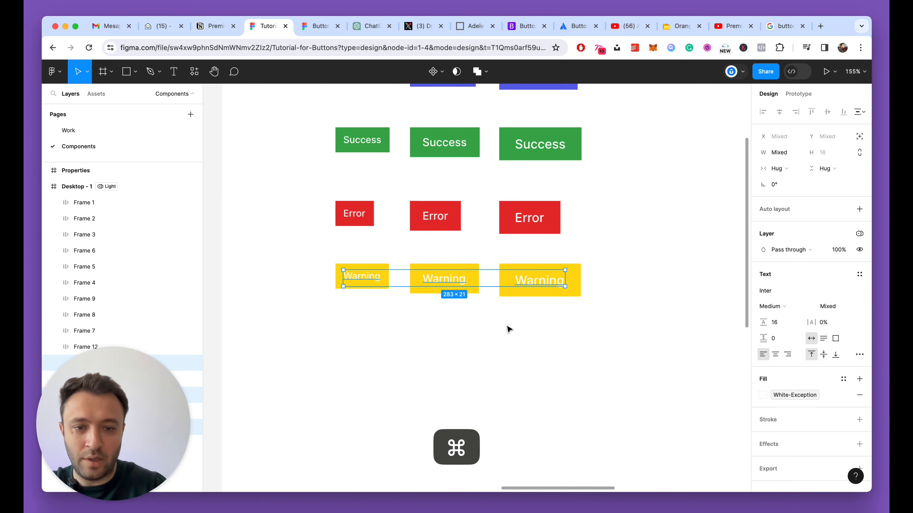
{"action": "left_click", "coordinate": [762, 394]}
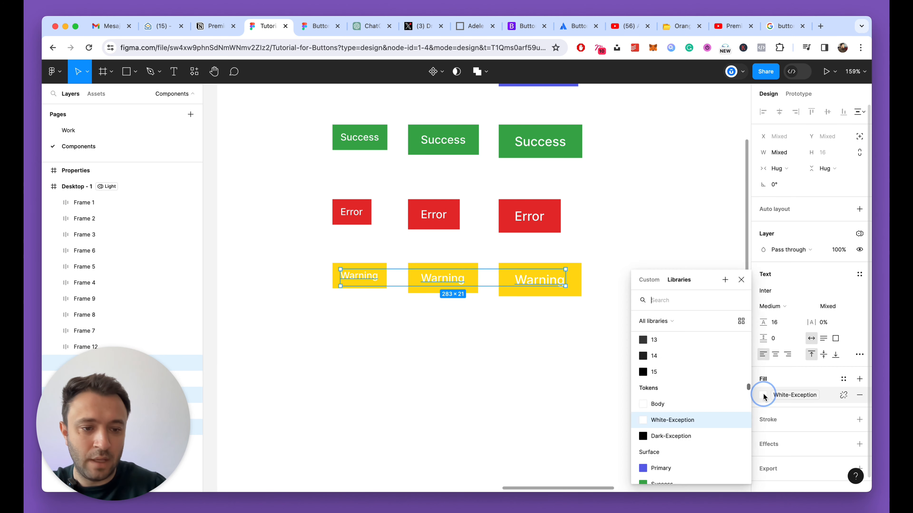
{"action": "left_click", "coordinate": [665, 414]}
{"action": "scroll", "coordinate": [476, 191], "scroll_direction": "down", "scroll_amount": 3}
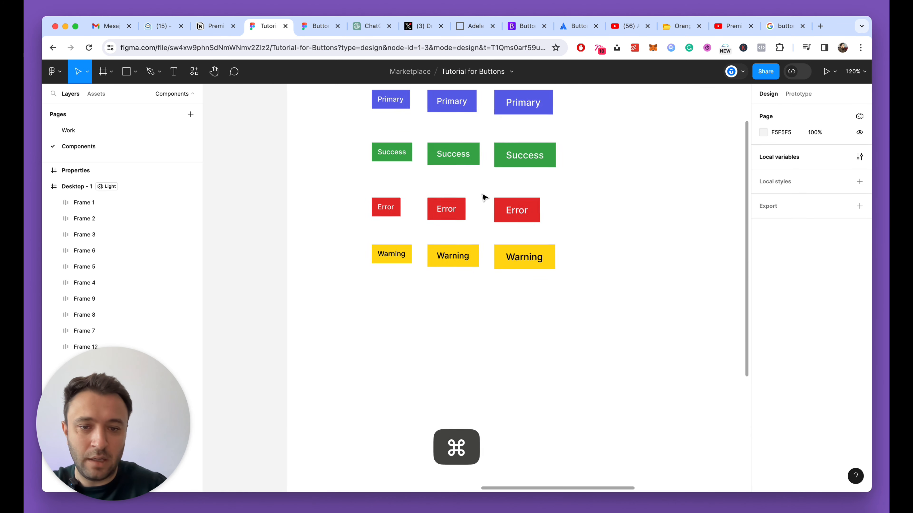
Switch the Desktop - 1 frame's Tokens mode to Dark and check how the buttons look.
{"action": "scroll", "coordinate": [351, 161], "scroll_direction": "up", "scroll_amount": 3}
{"action": "left_click", "coordinate": [300, 130]}
{"action": "left_click", "coordinate": [829, 306]}
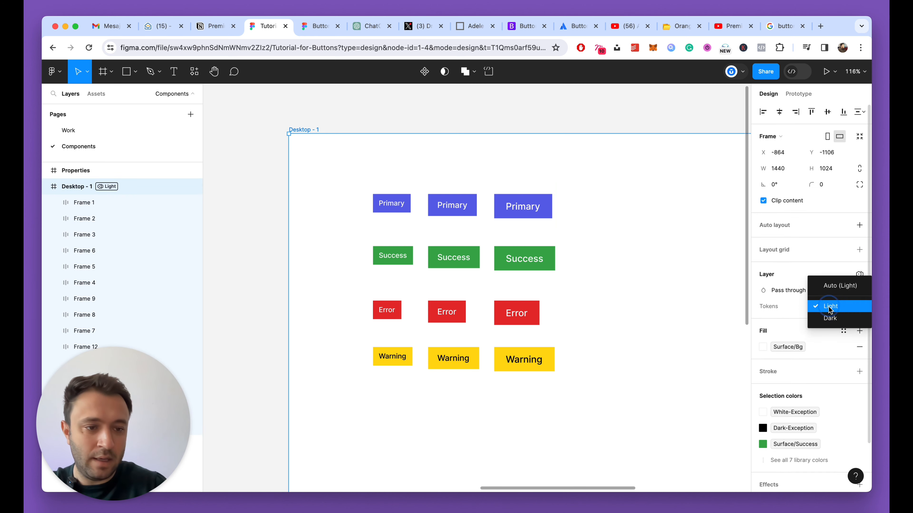
{"action": "left_click", "coordinate": [829, 318]}
{"action": "left_click", "coordinate": [437, 128]}
{"action": "scroll", "coordinate": [411, 283], "scroll_direction": "down", "scroll_amount": 5}
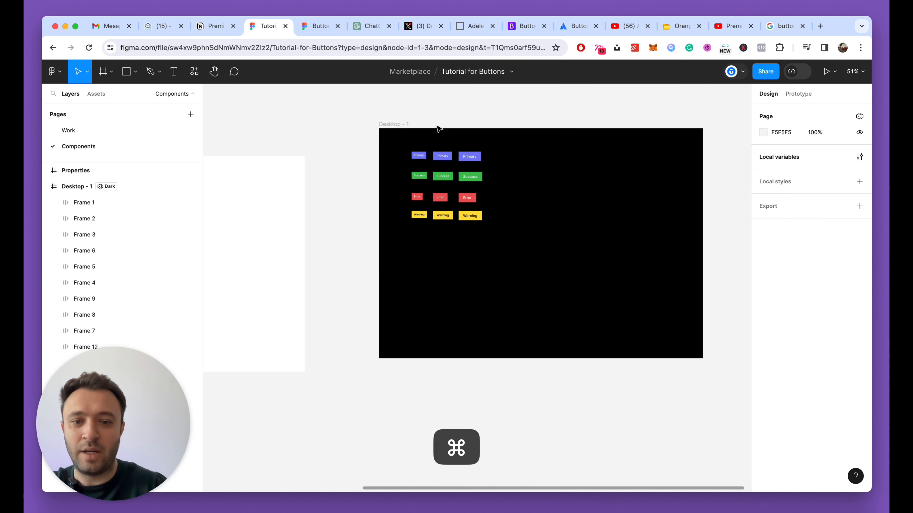
{"action": "scroll", "coordinate": [453, 312], "scroll_direction": "up", "scroll_amount": 3}
{"action": "scroll", "coordinate": [541, 310], "scroll_direction": "down", "scroll_amount": 3}
{"action": "scroll", "coordinate": [543, 309], "scroll_direction": "up", "scroll_amount": 3}
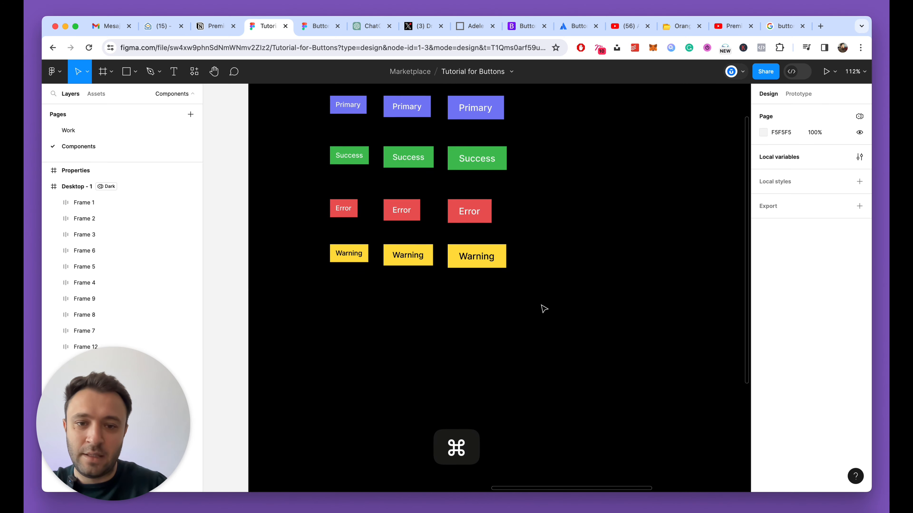
Switch to the Buttons file and examine the button variants on its Components page for reference.
{"action": "left_click", "coordinate": [320, 26]}
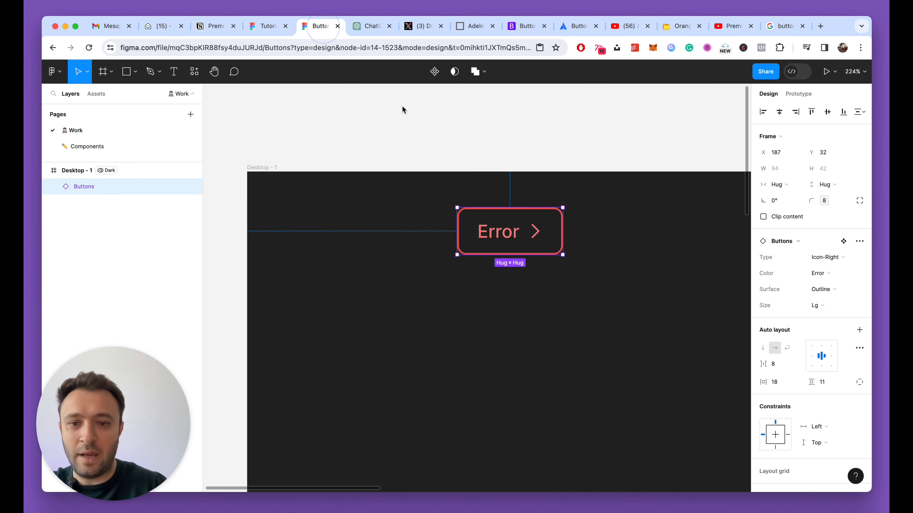
{"action": "left_click", "coordinate": [98, 146]}
{"action": "scroll", "coordinate": [356, 218], "scroll_direction": "down", "scroll_amount": 5}
{"action": "scroll", "coordinate": [479, 269], "scroll_direction": "up", "scroll_amount": 6}
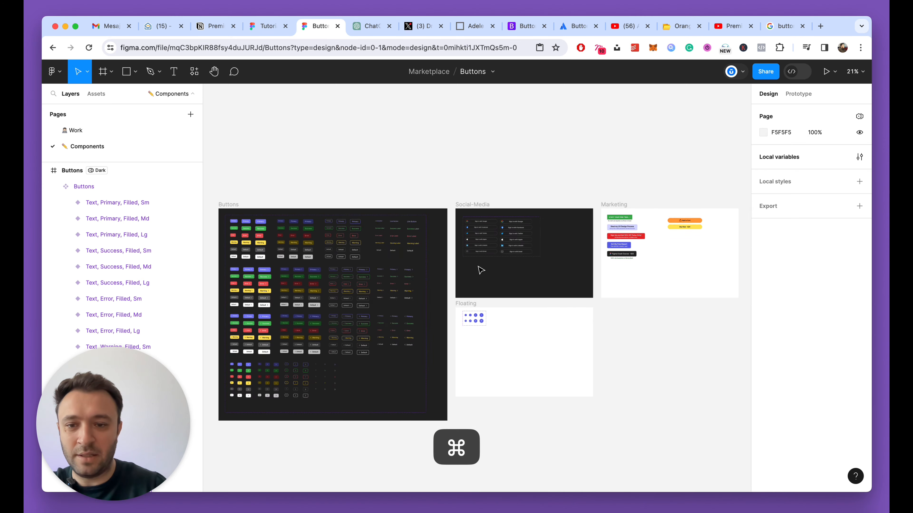
{"action": "scroll", "coordinate": [336, 254], "scroll_direction": "up", "scroll_amount": 5}
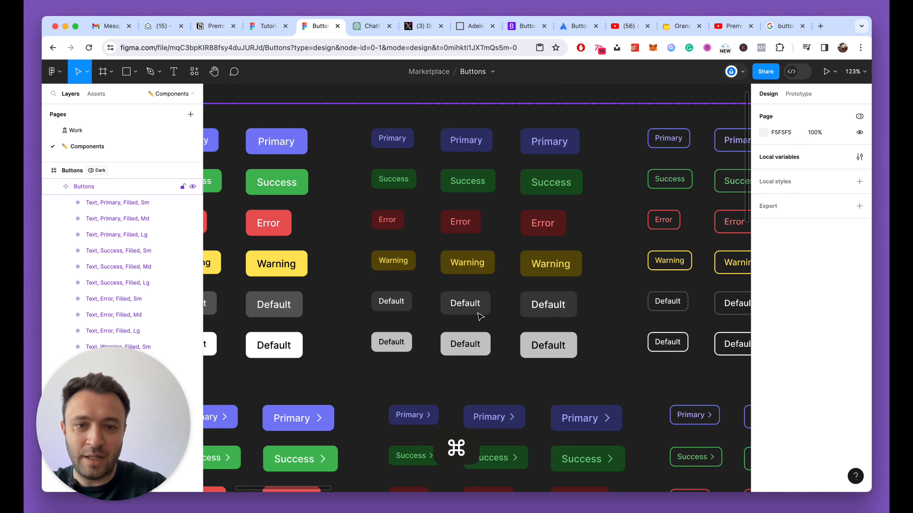
Return to the Tutorial for Buttons file and set the Desktop - 1 frame's Tokens mode to Light.
{"action": "left_click", "coordinate": [269, 31]}
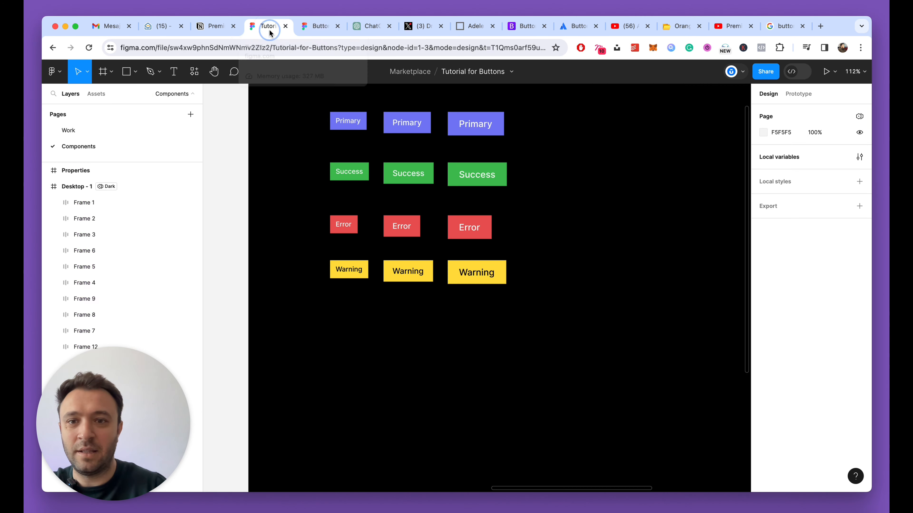
{"action": "scroll", "coordinate": [465, 279], "scroll_direction": "up", "scroll_amount": 4}
{"action": "scroll", "coordinate": [454, 309], "scroll_direction": "up", "scroll_amount": 3}
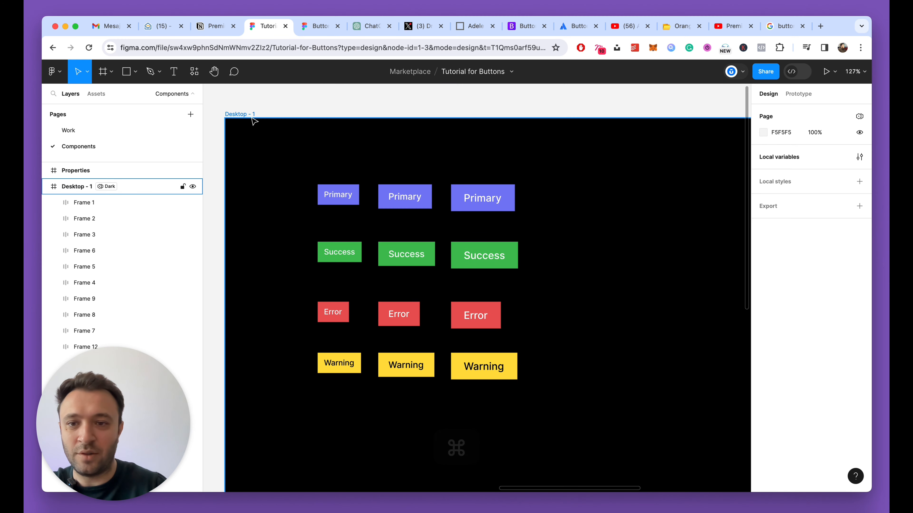
{"action": "left_click", "coordinate": [245, 114]}
{"action": "left_click", "coordinate": [817, 306]}
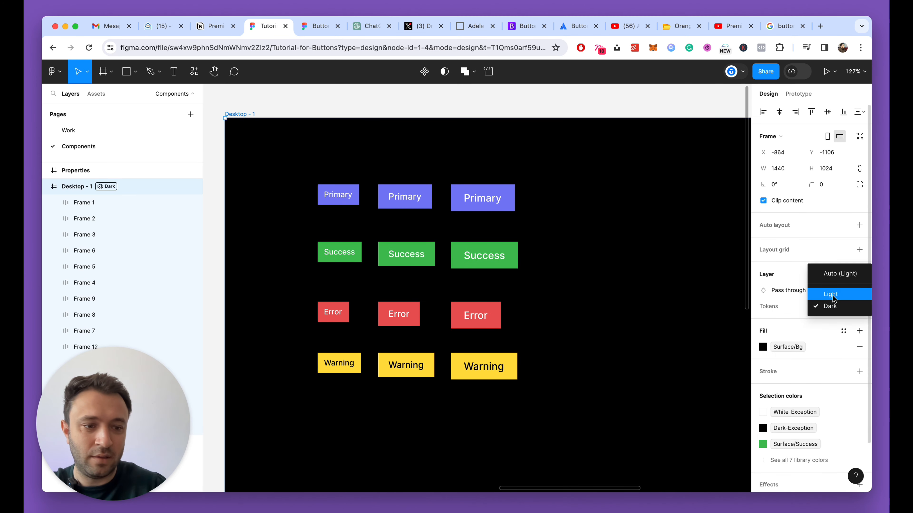
{"action": "left_click", "coordinate": [830, 288]}
Collapse the expanded Warning button frames in the layer list.
{"action": "scroll", "coordinate": [548, 292], "scroll_direction": "down", "scroll_amount": 4}
{"action": "key", "text": "Escape"}
{"action": "left_click_drag", "start_coordinate": [313, 229], "coordinate": [527, 255]}
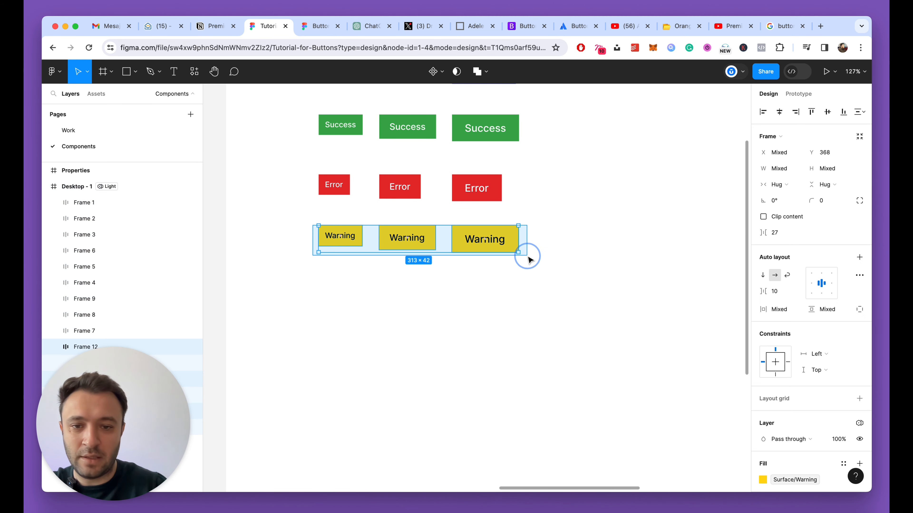
{"action": "key", "text": "alt"}
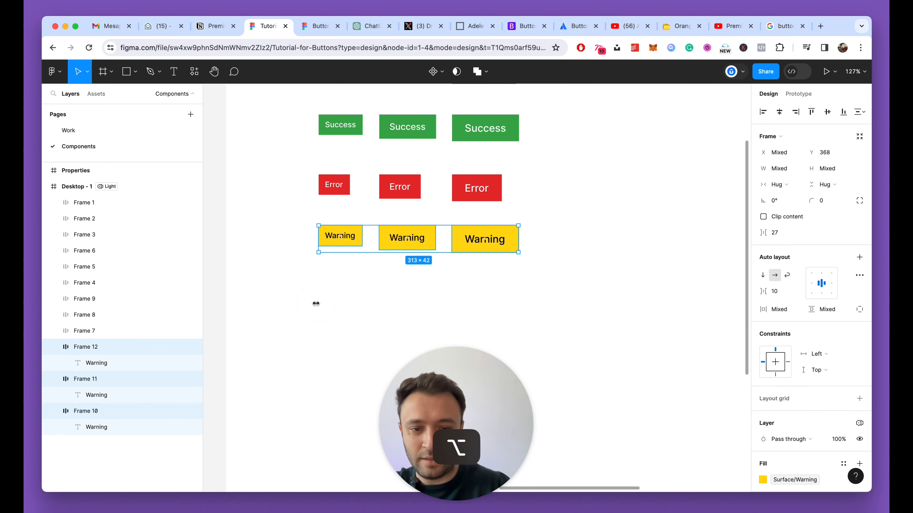
{"action": "left_click", "coordinate": [321, 306]}
{"action": "key", "text": "super+l"}
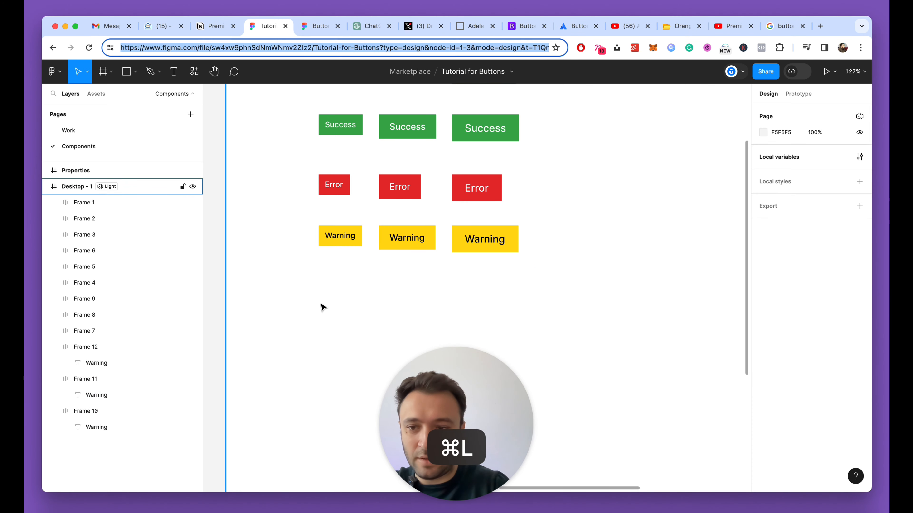
{"action": "type", "text": "¬"}
{"action": "left_click", "coordinate": [271, 294]}
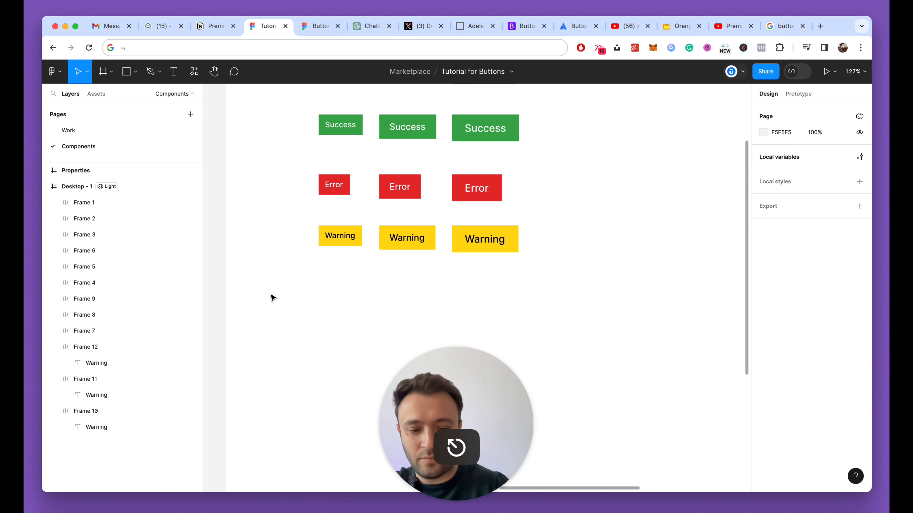
{"action": "key", "text": "alt+l"}
Duplicate the three Warning buttons and send the copies backward so they are grouped below the originals in the layer order.
{"action": "left_click_drag", "start_coordinate": [302, 212], "coordinate": [538, 276]}
{"action": "scroll", "coordinate": [545, 282], "scroll_direction": "right", "scroll_amount": 2}
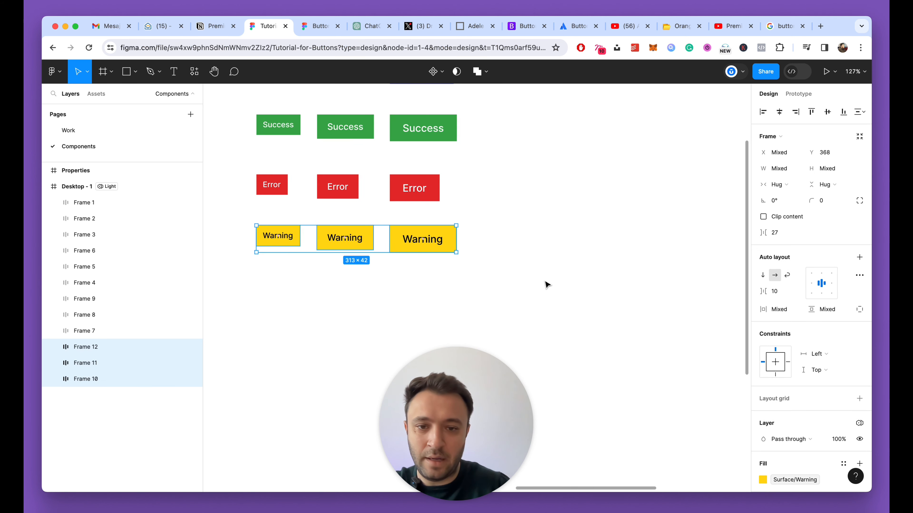
{"action": "scroll", "coordinate": [545, 285], "scroll_direction": "right", "scroll_amount": 2}
{"action": "key", "text": "super+d"}
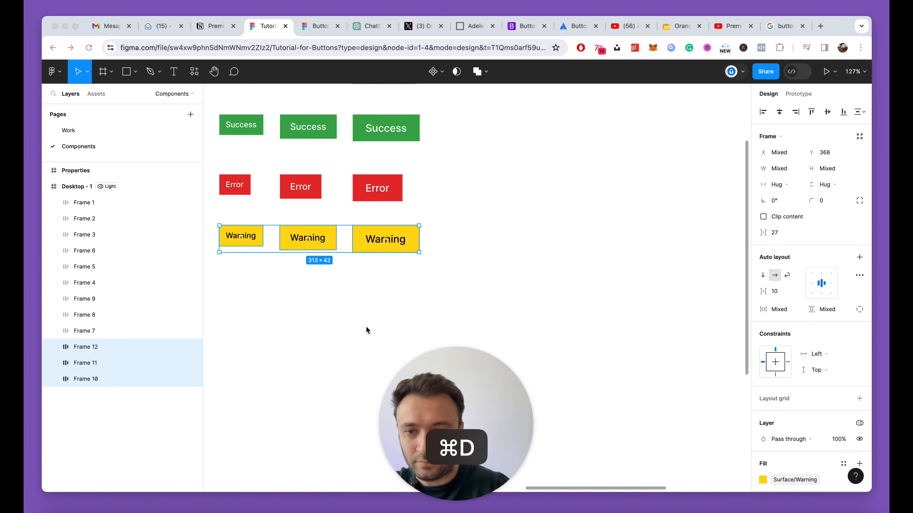
{"action": "key", "text": "super+d"}
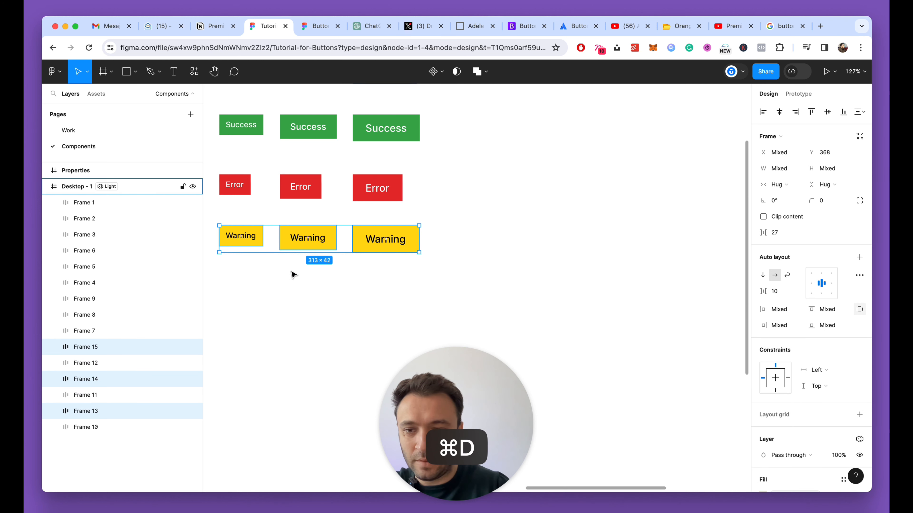
{"action": "key", "text": "super+bracketleft"}
{"action": "key", "text": "super+bracketleft"}
Move the duplicated row of Warning buttons 80 px down and deselect it.
{"action": "key", "text": "shift+Down"}
{"action": "key", "text": "shift+Down"}
{"action": "key", "text": "shift+Down"}
{"action": "key", "text": "shift+Down"}
{"action": "key", "text": "shift+Down"}
{"action": "key", "text": "shift+Down"}
{"action": "key", "text": "shift+Down"}
{"action": "key", "text": "shift+Down"}
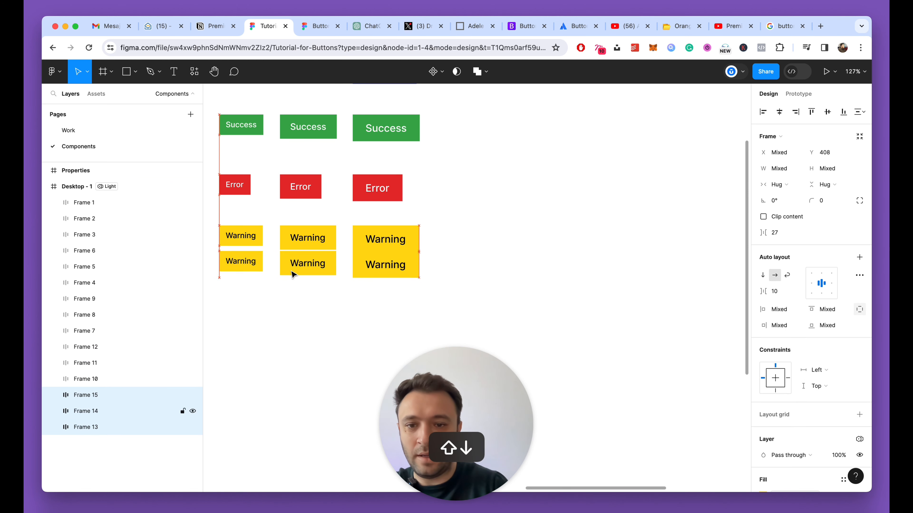
{"action": "left_click", "coordinate": [497, 241]}
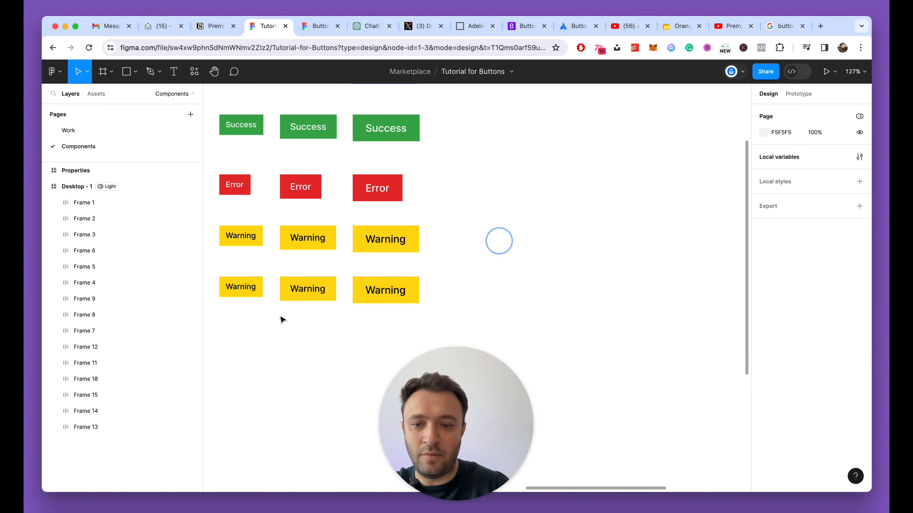
Change the labels of the small and medium buttons in the lowest, duplicated Warning row to Default.
{"action": "scroll", "coordinate": [248, 290], "scroll_direction": "up", "scroll_amount": 3}
{"action": "double_click", "coordinate": [248, 289]}
{"action": "scroll", "coordinate": [248, 290], "scroll_direction": "up", "scroll_amount": 2}
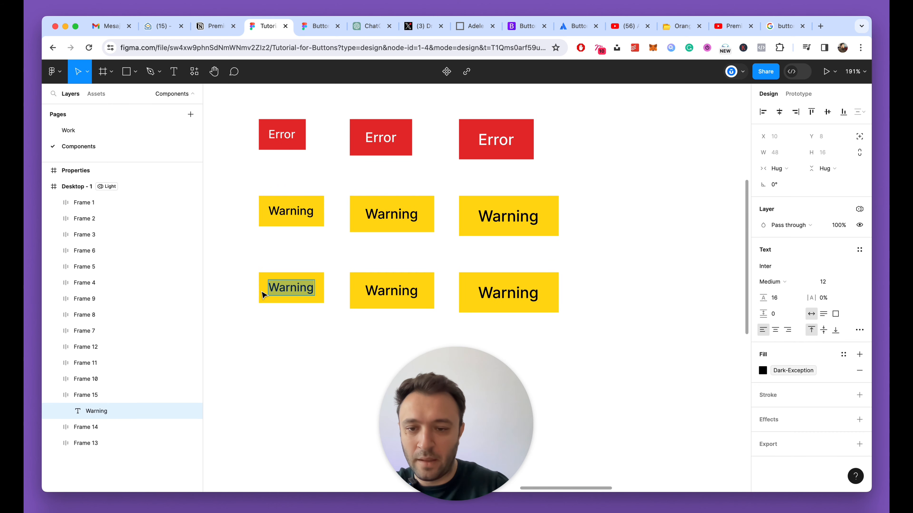
{"action": "type", "text": "Default"}
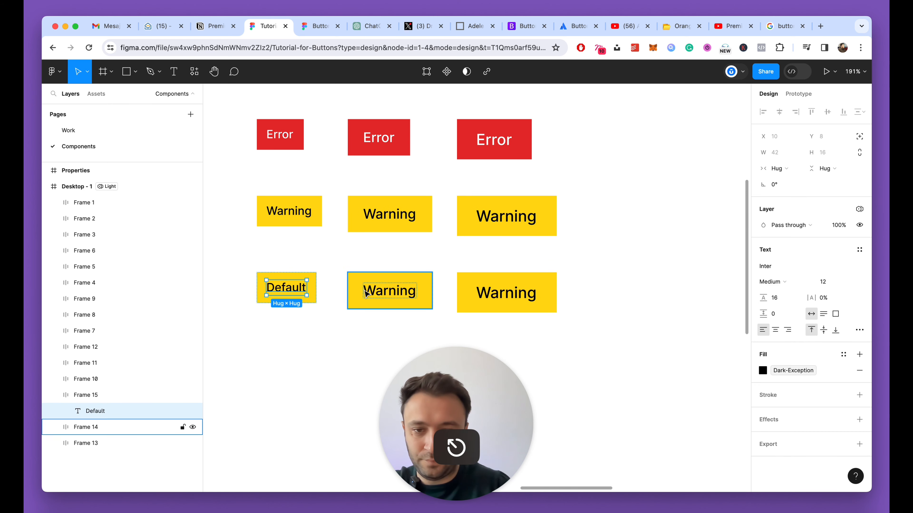
{"action": "double_click", "coordinate": [388, 290]}
{"action": "type", "text": "Defaultt"}
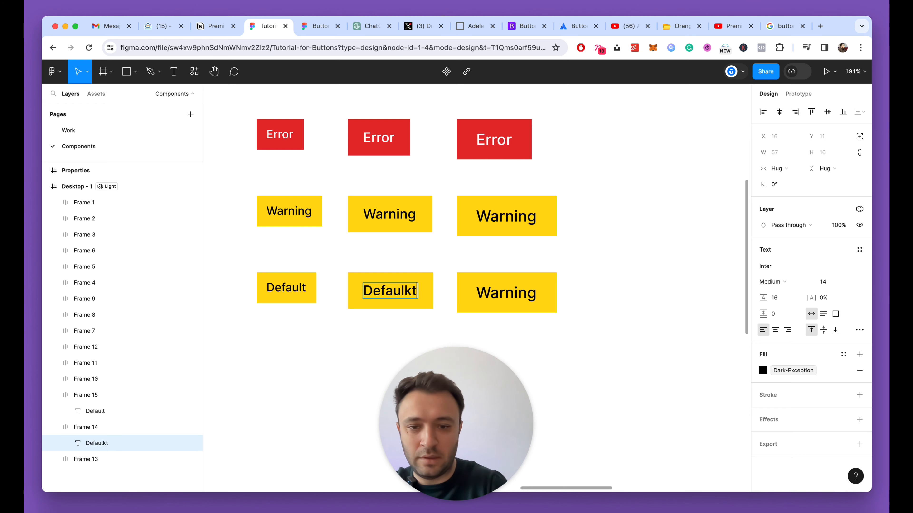
{"action": "key", "text": "BackSpace"}
{"action": "key", "text": "BackSpace"}
{"action": "type", "text": "t"}
{"action": "key", "text": "Escape"}
Change the label of the large button in the lowest row to Default.
{"action": "double_click", "coordinate": [484, 292]}
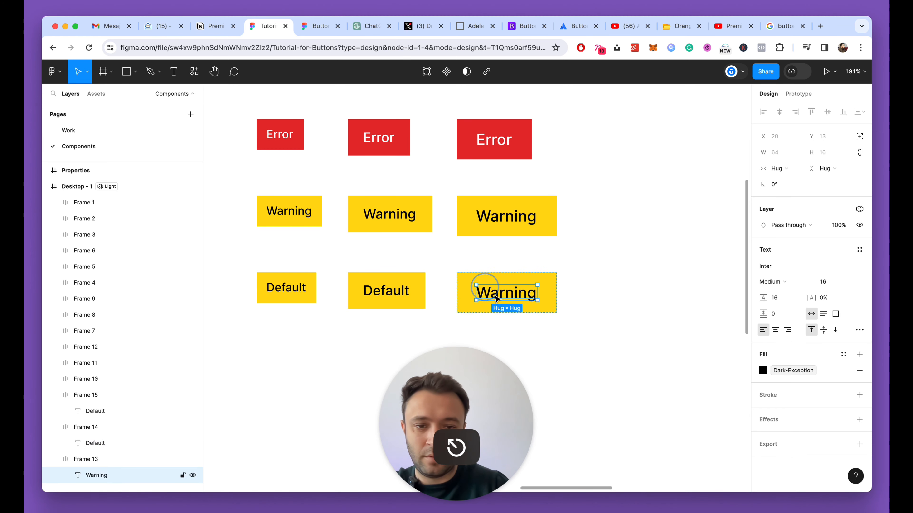
{"action": "double_click", "coordinate": [484, 292]}
{"action": "type", "text": "Default"}
{"action": "key", "text": "Escape"}
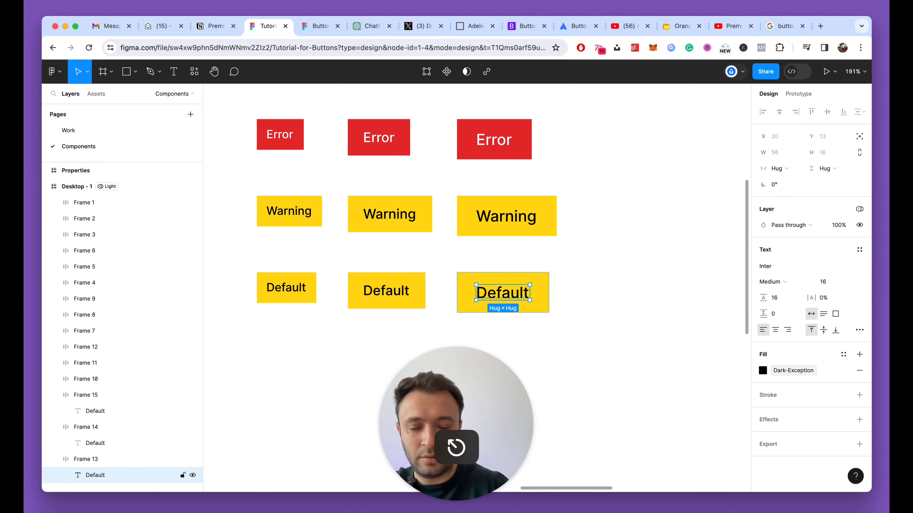
{"action": "left_click", "coordinate": [254, 270]}
{"action": "left_click_drag", "start_coordinate": [254, 270], "coordinate": [560, 306]}
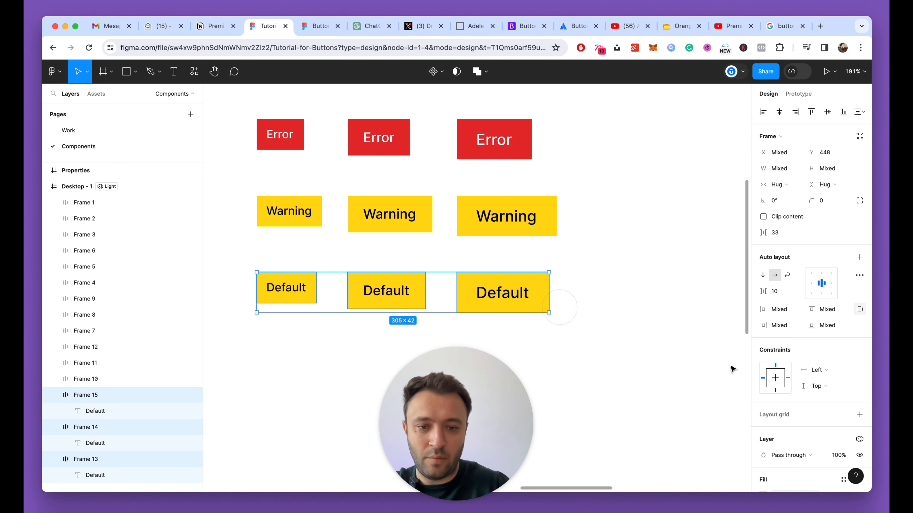
{"action": "left_click", "coordinate": [679, 290]}
{"action": "scroll", "coordinate": [475, 249], "scroll_direction": "down", "scroll_amount": 5}
{"action": "scroll", "coordinate": [470, 243], "scroll_direction": "up", "scroll_amount": 2}
{"action": "left_click", "coordinate": [469, 184]}
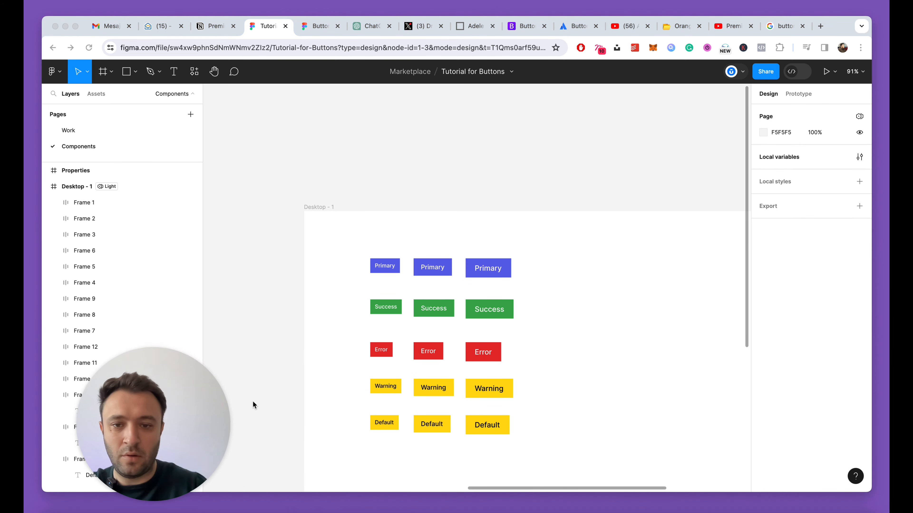
Duplicate the Warning variable in the Surface group of the Tokens collection and name the copy Default.
{"action": "left_click", "coordinate": [860, 157]}
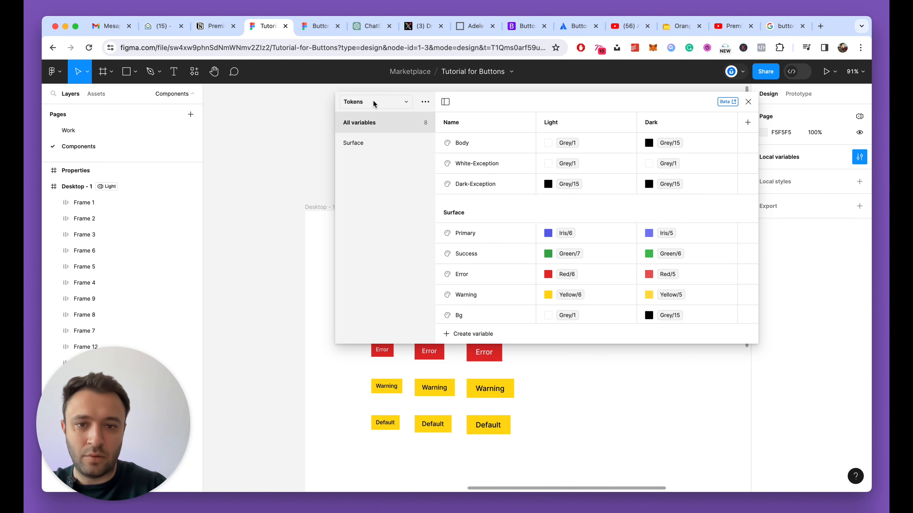
{"action": "left_click", "coordinate": [366, 143]}
{"action": "left_click", "coordinate": [477, 224]}
{"action": "left_click", "coordinate": [489, 206]}
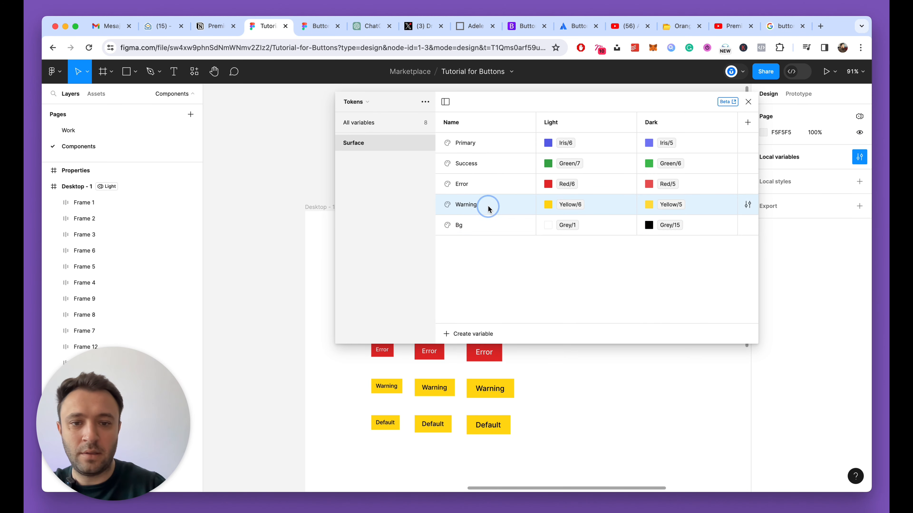
{"action": "key", "text": "shift+Return"}
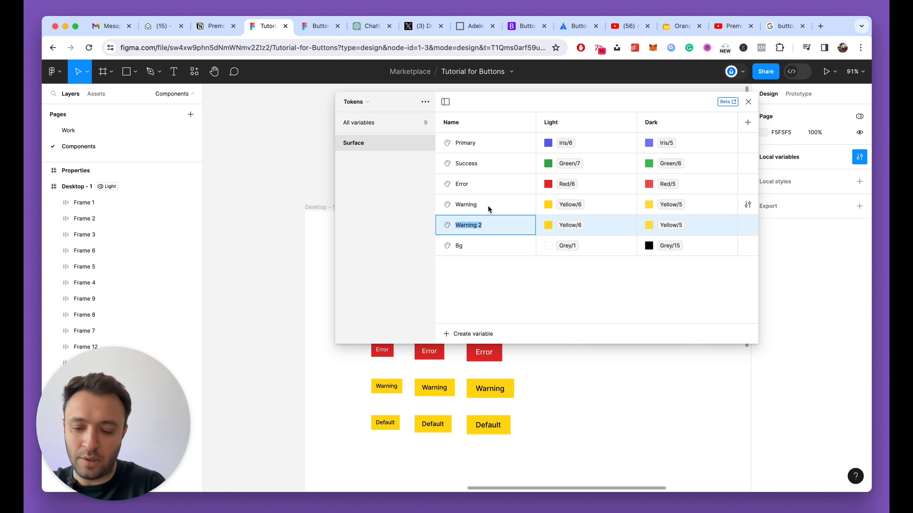
{"action": "type", "text": "Defaul"}
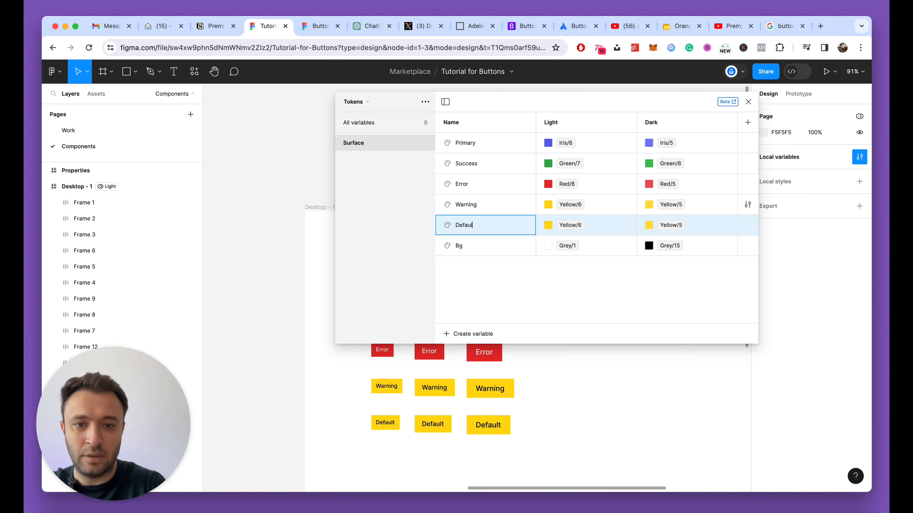
{"action": "type", "text": "t"}
{"action": "key", "text": "Return"}
Rename the new Default variable in the Surface group as Default-1.
{"action": "left_click", "coordinate": [547, 226]}
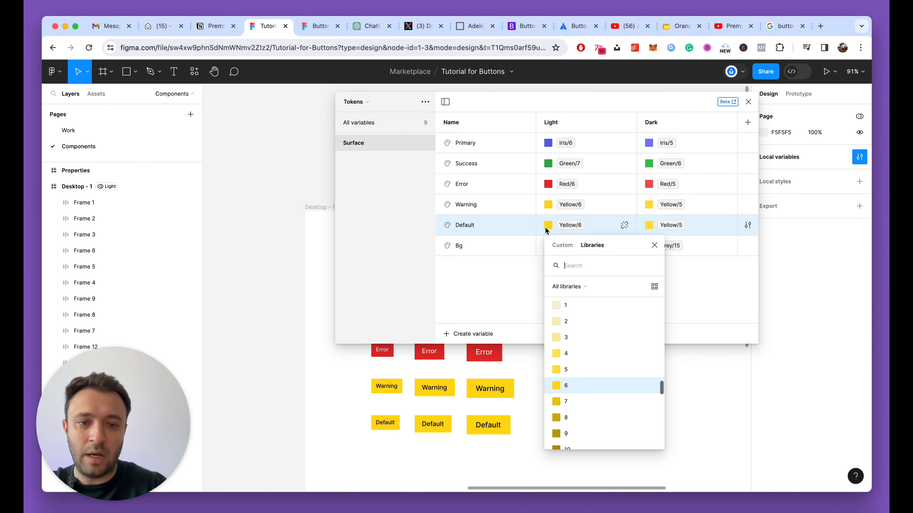
{"action": "left_click", "coordinate": [462, 225]}
{"action": "type", "text": "-"}
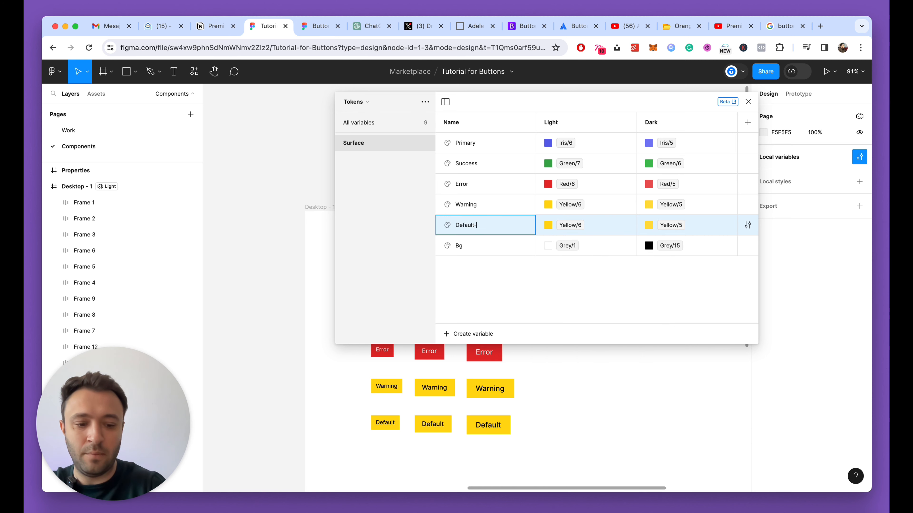
{"action": "type", "text": "1"}
{"action": "key", "text": "Return"}
Set the Light value of the Default-1 variable to the library color Grey/2.
{"action": "left_click", "coordinate": [549, 225]}
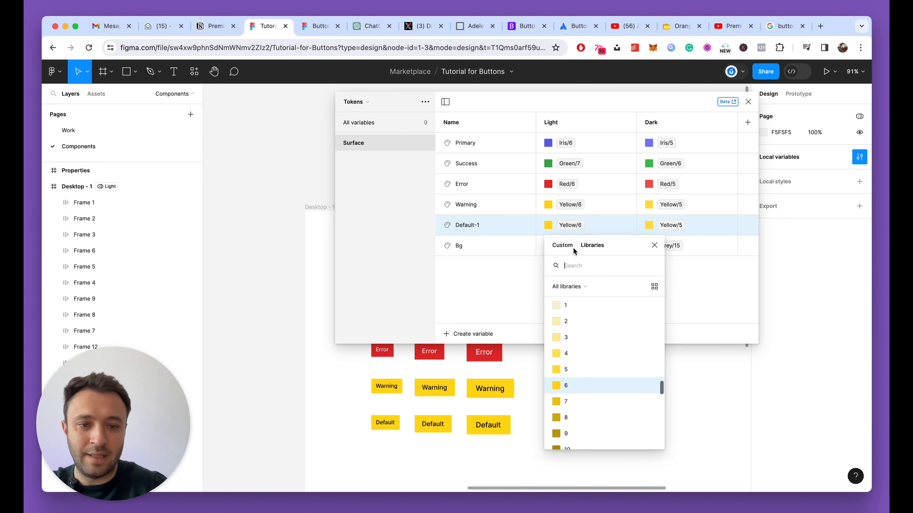
{"action": "scroll", "coordinate": [597, 366], "scroll_direction": "down", "scroll_amount": 2}
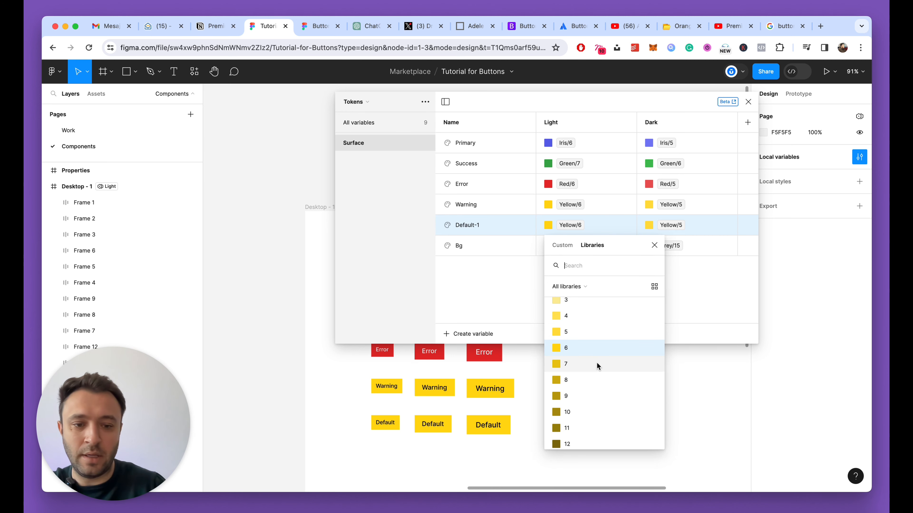
{"action": "scroll", "coordinate": [592, 359], "scroll_direction": "up", "scroll_amount": 5}
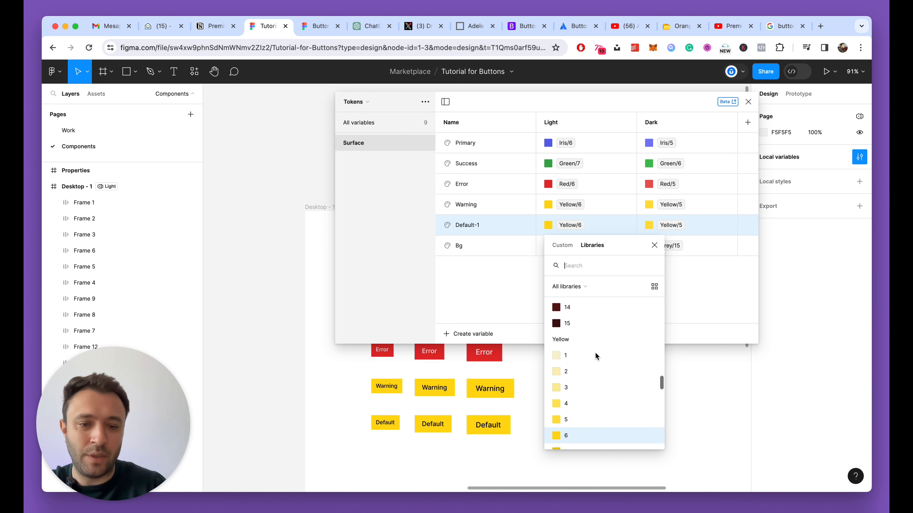
{"action": "scroll", "coordinate": [595, 357], "scroll_direction": "up", "scroll_amount": 2}
{"action": "type", "text": "Grey"}
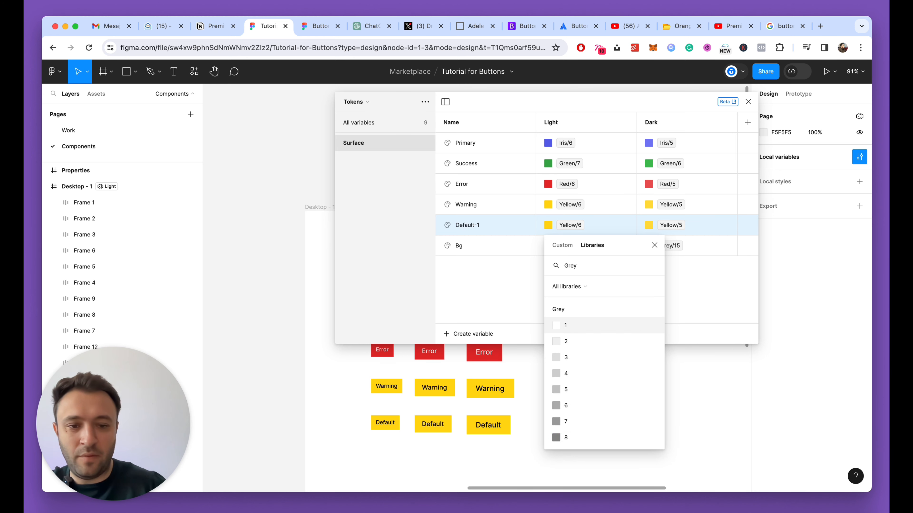
{"action": "left_click", "coordinate": [557, 341]}
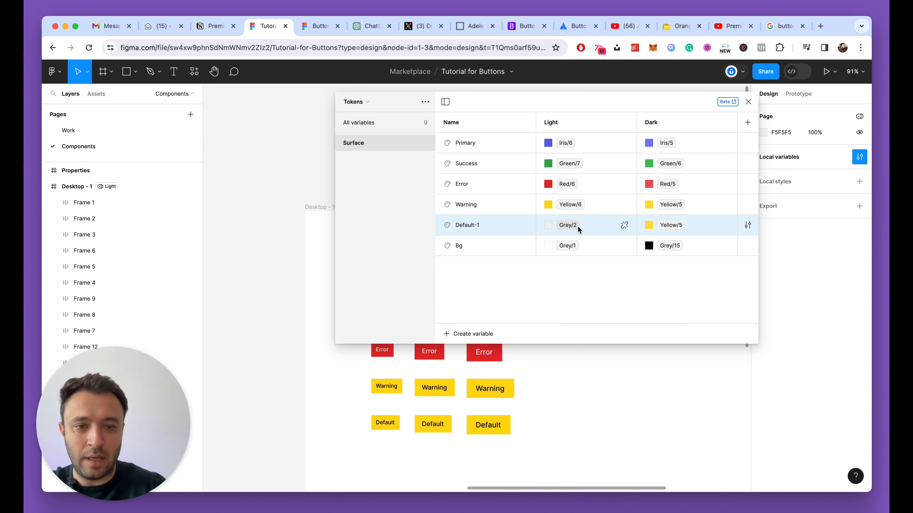
Set the Dark value of the Default-1 variable to Grey/9 and close the local variables.
{"action": "left_click", "coordinate": [649, 226]}
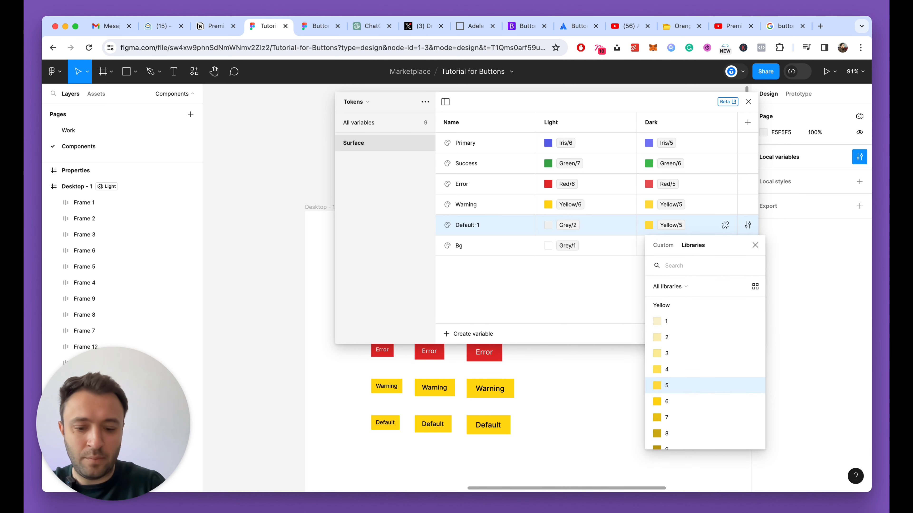
{"action": "type", "text": "Grey"}
{"action": "scroll", "coordinate": [686, 401], "scroll_direction": "down", "scroll_amount": 3}
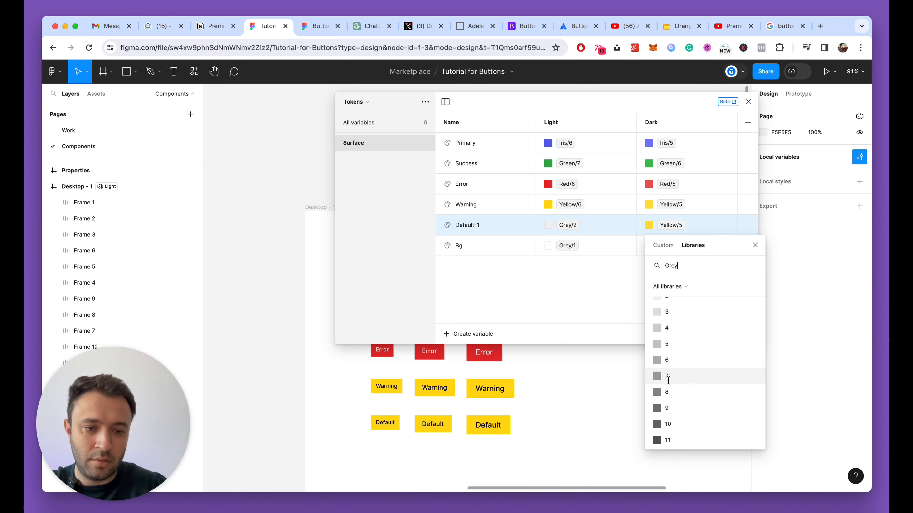
{"action": "left_click", "coordinate": [672, 408]}
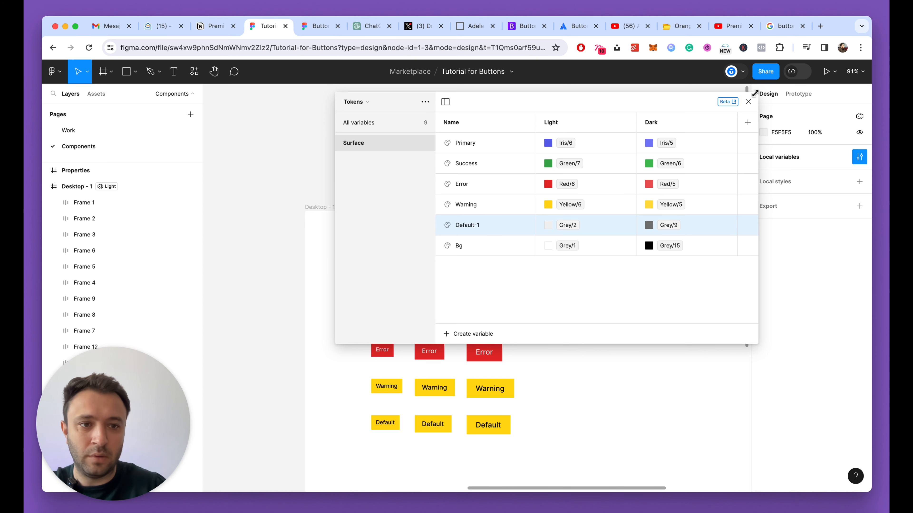
{"action": "left_click", "coordinate": [749, 103]}
Apply the Surface/Default-1 variable as the fill of the three Default buttons and deselect them.
{"action": "left_click", "coordinate": [433, 348]}
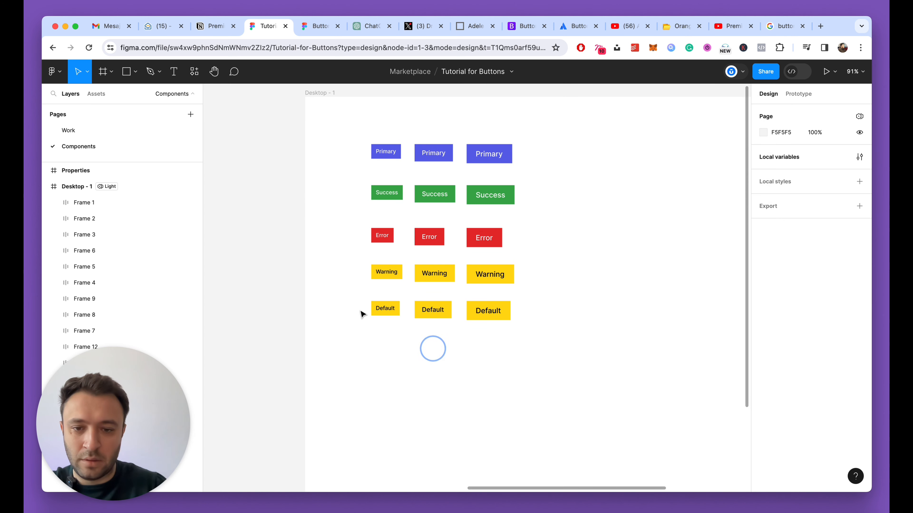
{"action": "scroll", "coordinate": [360, 306], "scroll_direction": "up", "scroll_amount": 3}
{"action": "left_click_drag", "start_coordinate": [361, 305], "coordinate": [586, 328]}
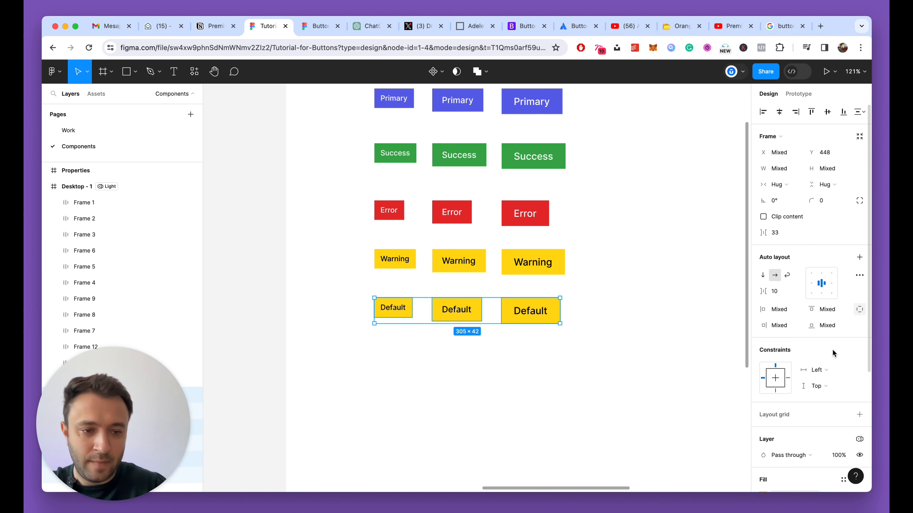
{"action": "scroll", "coordinate": [809, 359], "scroll_direction": "down", "scroll_amount": 2}
{"action": "left_click", "coordinate": [764, 326]}
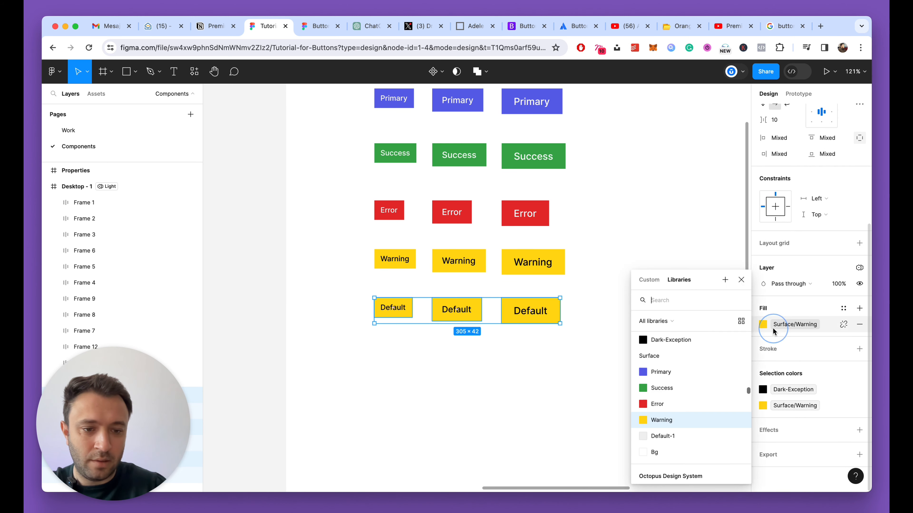
{"action": "left_click", "coordinate": [675, 432]}
{"action": "left_click", "coordinate": [591, 279]}
Switch the Desktop - 1 frame's Tokens mode to Dark and examine the button rows in that mode.
{"action": "scroll", "coordinate": [592, 280], "scroll_direction": "down", "scroll_amount": 5}
{"action": "scroll", "coordinate": [611, 286], "scroll_direction": "up", "scroll_amount": 6}
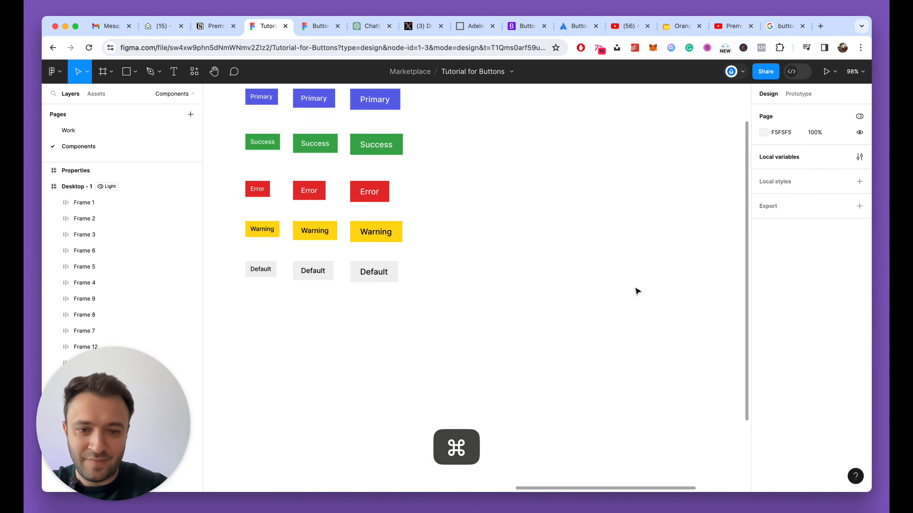
{"action": "left_click", "coordinate": [306, 96]}
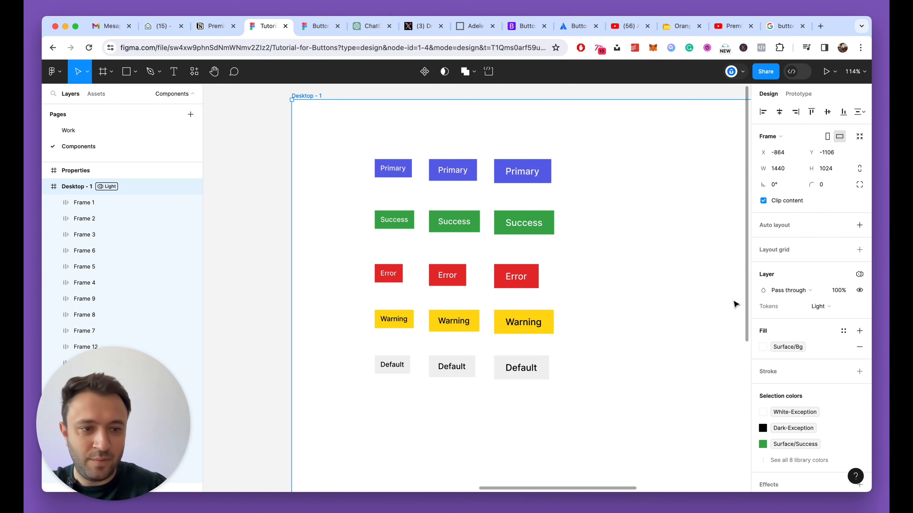
{"action": "left_click", "coordinate": [823, 306]}
{"action": "left_click", "coordinate": [823, 318]}
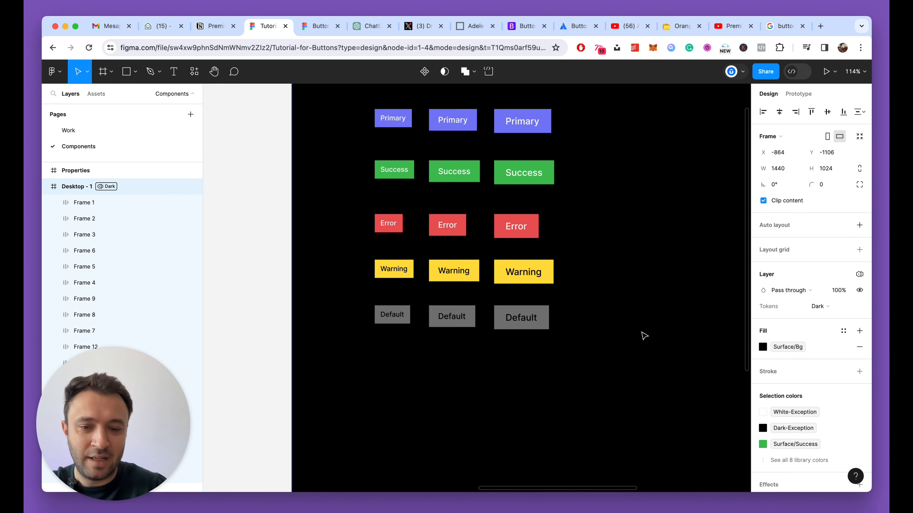
{"action": "key", "text": "Escape"}
{"action": "scroll", "coordinate": [601, 326], "scroll_direction": "down", "scroll_amount": 5}
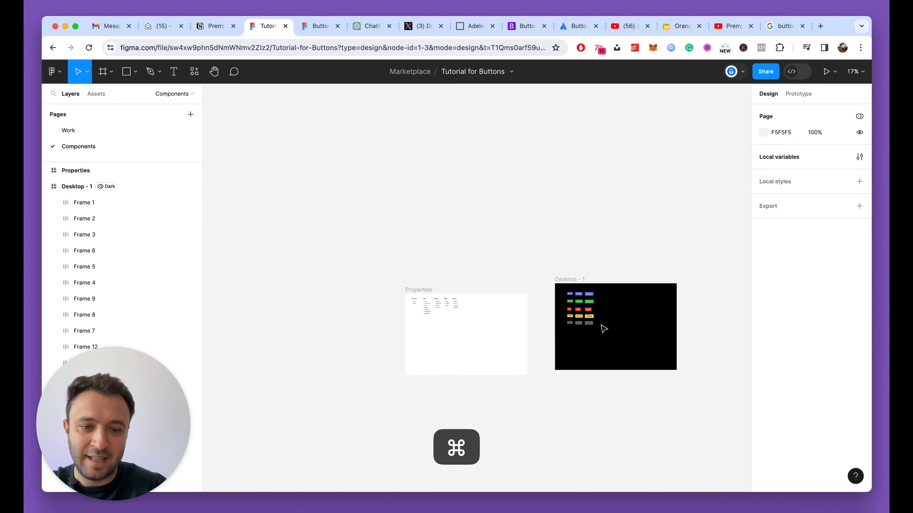
{"action": "scroll", "coordinate": [603, 326], "scroll_direction": "up", "scroll_amount": 5}
{"action": "scroll", "coordinate": [316, 317], "scroll_direction": "up", "scroll_amount": 2}
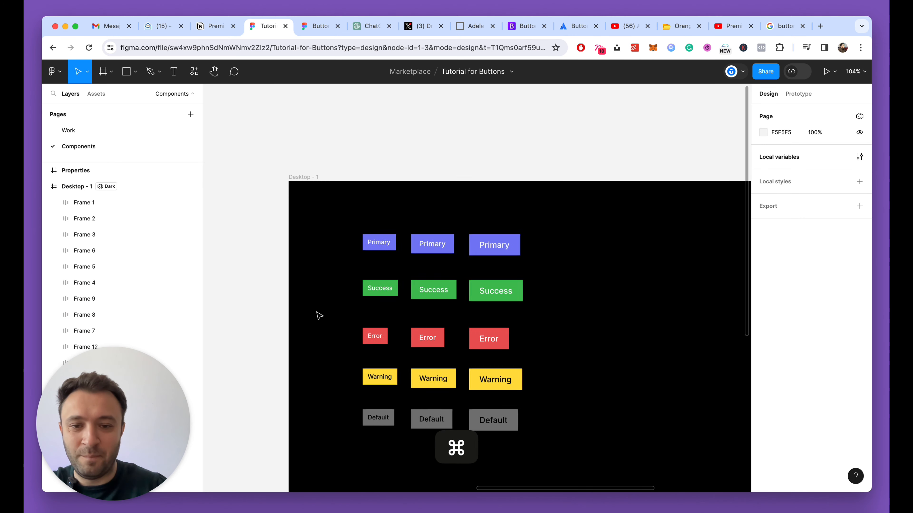
{"action": "scroll", "coordinate": [318, 351], "scroll_direction": "down", "scroll_amount": 5}
{"action": "scroll", "coordinate": [321, 355], "scroll_direction": "up", "scroll_amount": 7}
{"action": "scroll", "coordinate": [321, 355], "scroll_direction": "down", "scroll_amount": 2}
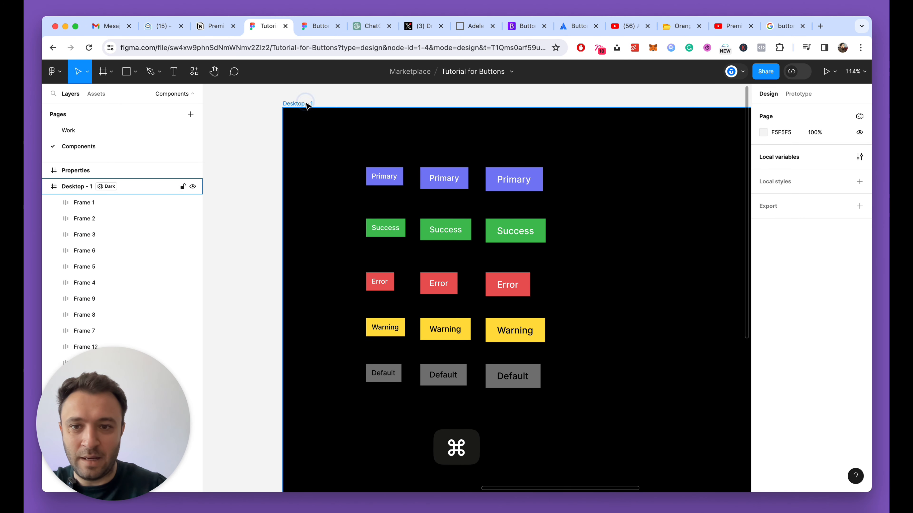
Set the Desktop - 1 frame's Tokens mode back to Light and deselect the frame.
{"action": "left_click", "coordinate": [297, 104]}
{"action": "left_click", "coordinate": [828, 307]}
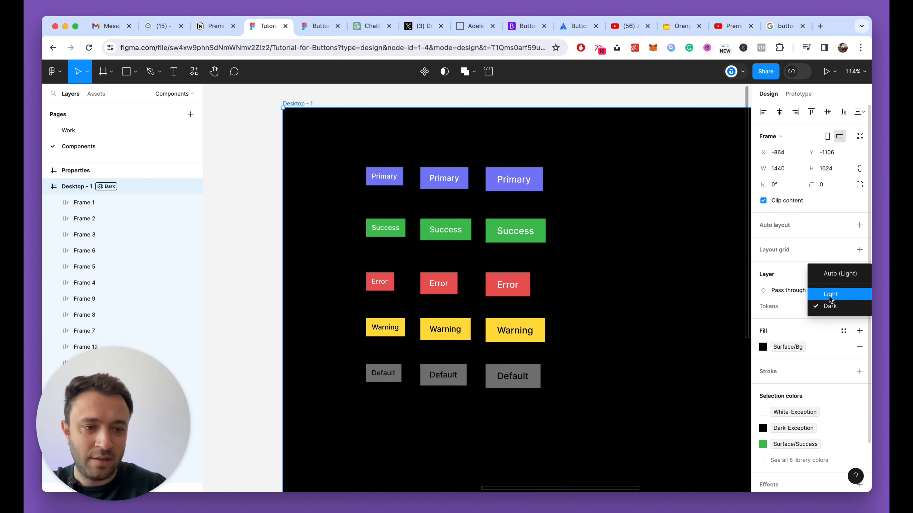
{"action": "left_click", "coordinate": [830, 294]}
{"action": "scroll", "coordinate": [581, 327], "scroll_direction": "down", "scroll_amount": 3}
{"action": "scroll", "coordinate": [581, 326], "scroll_direction": "up", "scroll_amount": 5}
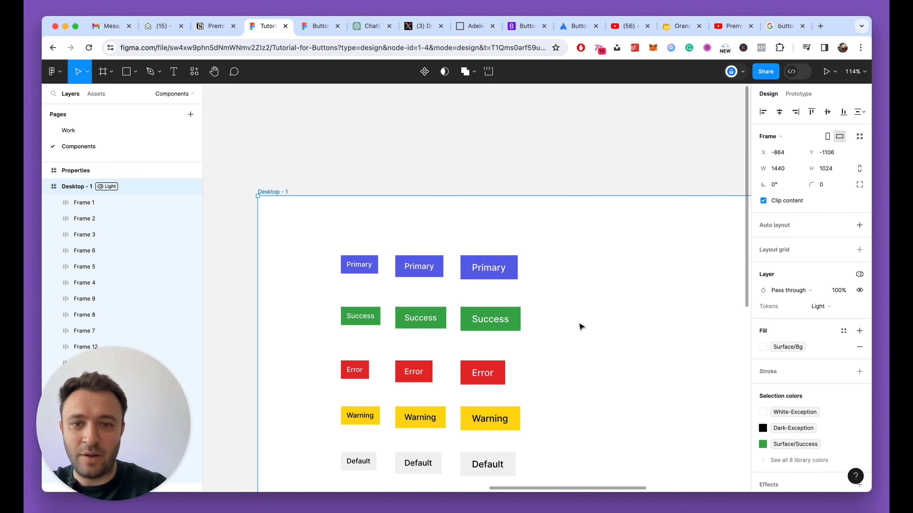
{"action": "scroll", "coordinate": [581, 326], "scroll_direction": "down", "scroll_amount": 2}
{"action": "left_click", "coordinate": [573, 114]}
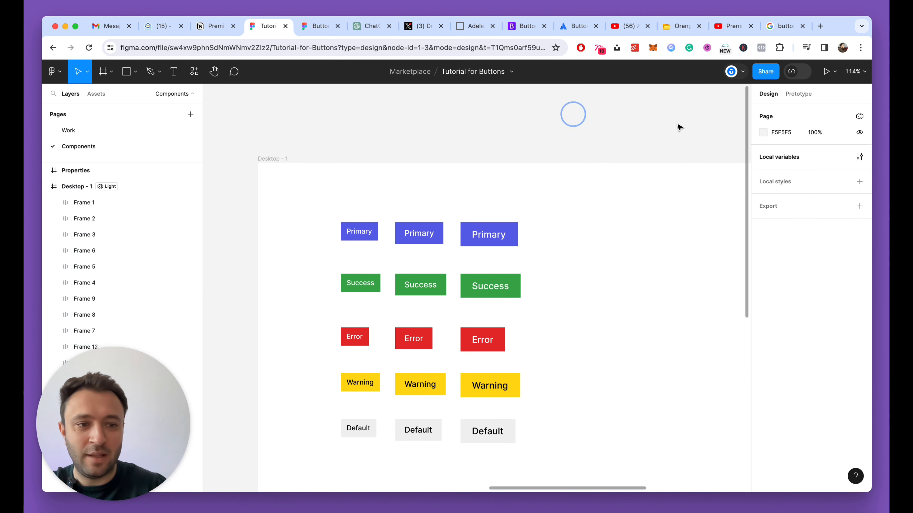
Duplicate the Body variable in the Tokens collection and name the copy Body-Invert.
{"action": "left_click", "coordinate": [854, 162]}
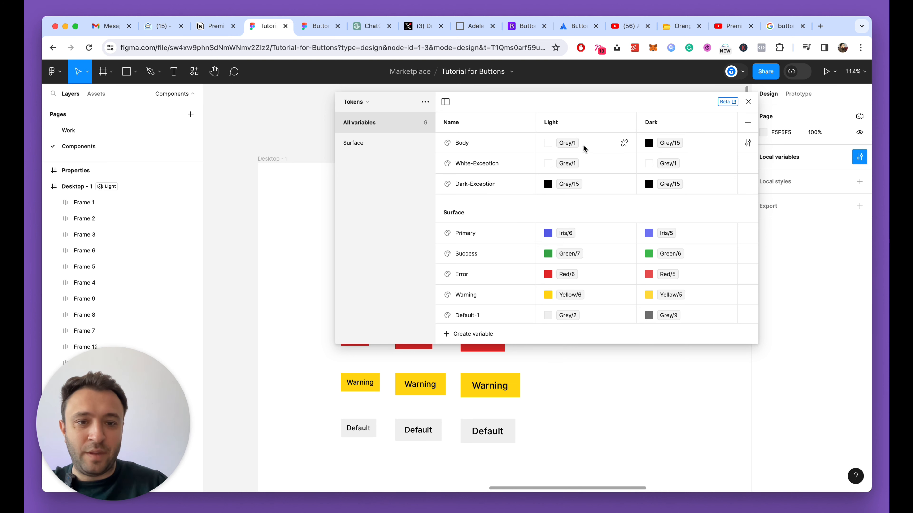
{"action": "left_click", "coordinate": [493, 151]}
{"action": "key", "text": "shift+Return"}
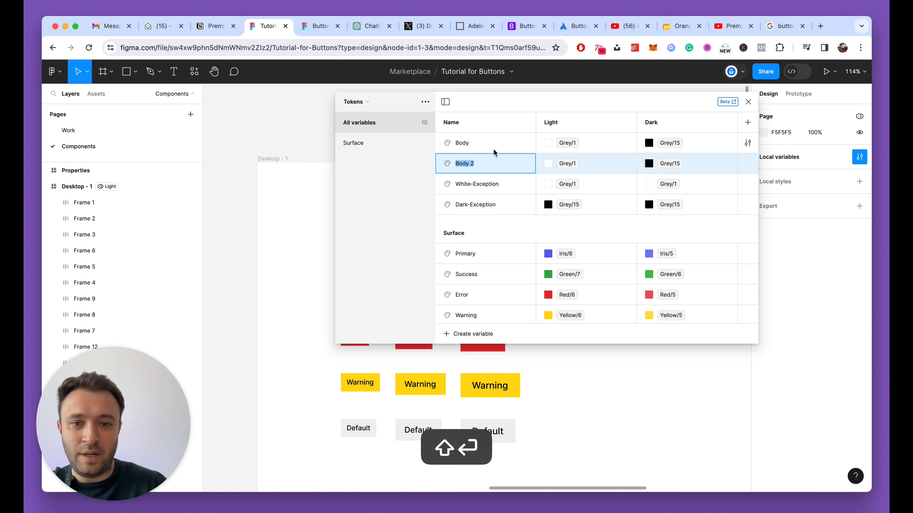
{"action": "type", "text": "Bod"}
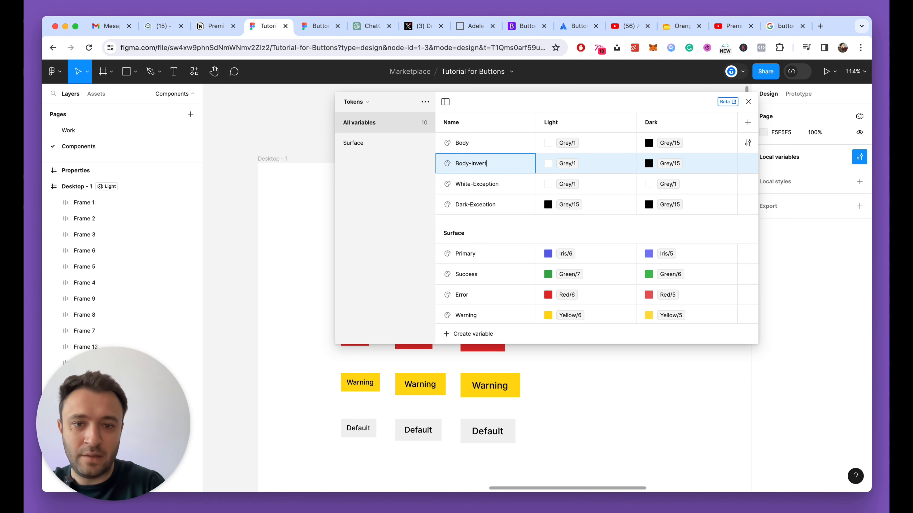
{"action": "key", "text": "Return"}
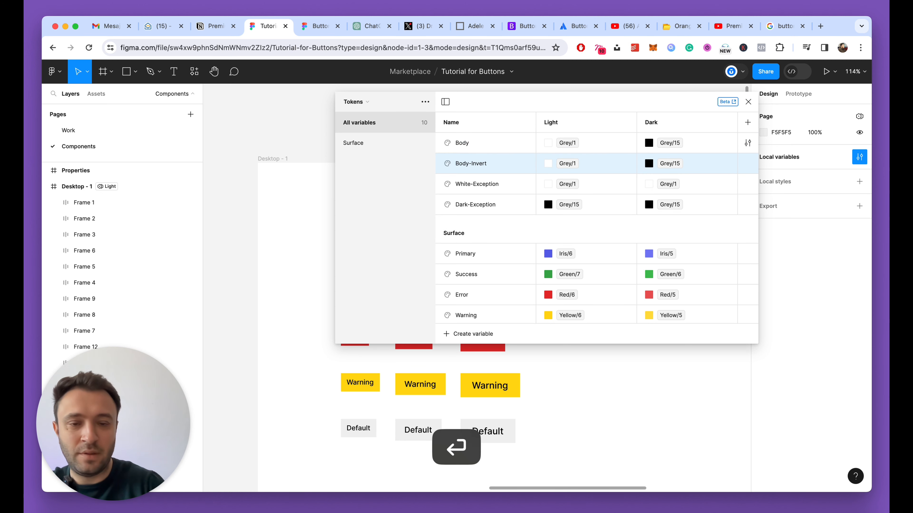
Set the Body-Invert variable to Grey/15 for Light and Grey/1 for Dark, and close the local variables.
{"action": "left_click", "coordinate": [549, 164]}
{"action": "scroll", "coordinate": [592, 362], "scroll_direction": "down", "scroll_amount": 3}
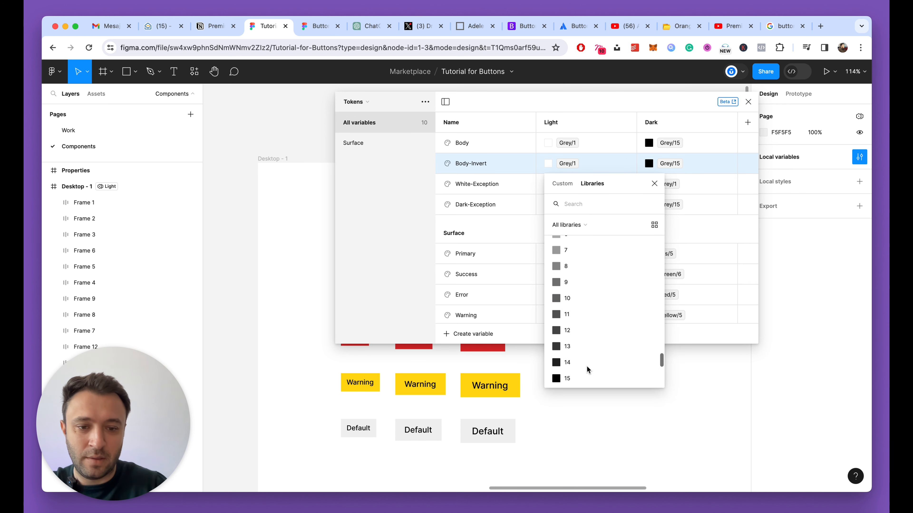
{"action": "left_click", "coordinate": [576, 373]}
{"action": "left_click", "coordinate": [649, 164]}
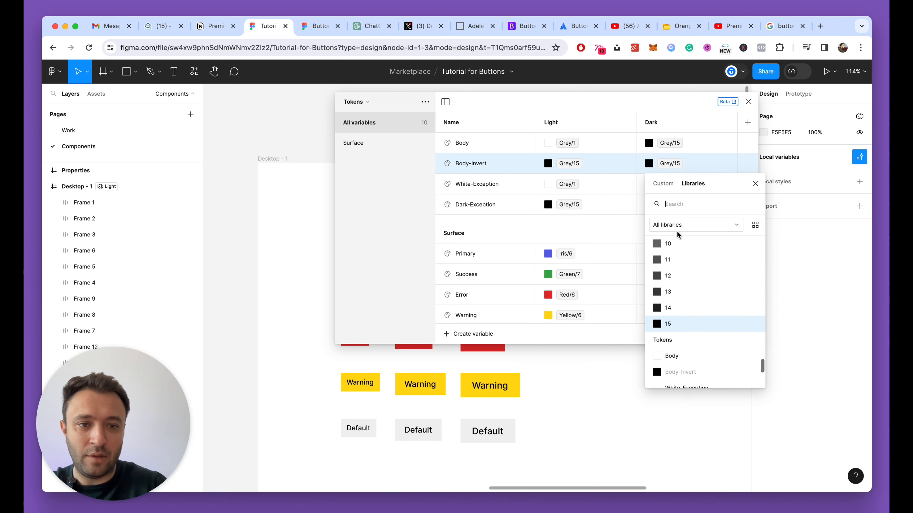
{"action": "scroll", "coordinate": [689, 257], "scroll_direction": "down", "scroll_amount": 4}
{"action": "scroll", "coordinate": [689, 256], "scroll_direction": "up", "scroll_amount": 3}
{"action": "scroll", "coordinate": [688, 257], "scroll_direction": "up", "scroll_amount": 4}
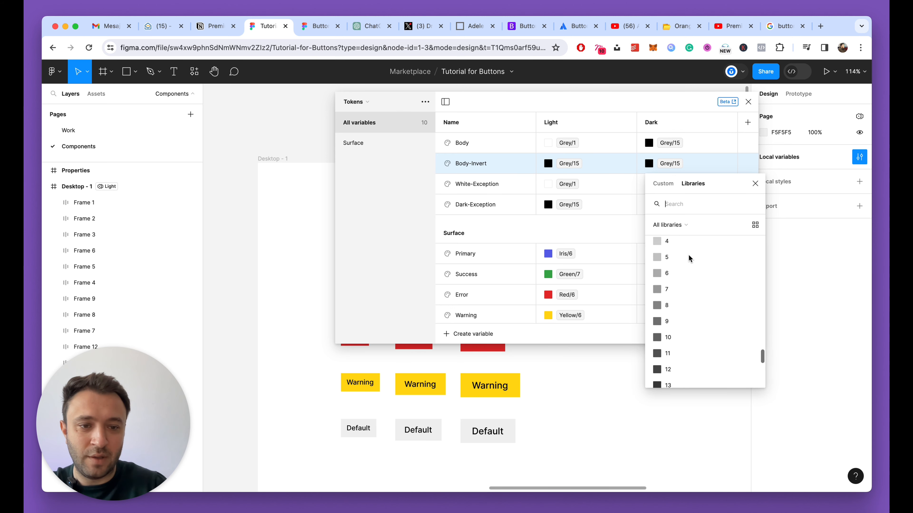
{"action": "scroll", "coordinate": [688, 257], "scroll_direction": "up", "scroll_amount": 2}
{"action": "left_click", "coordinate": [669, 270]}
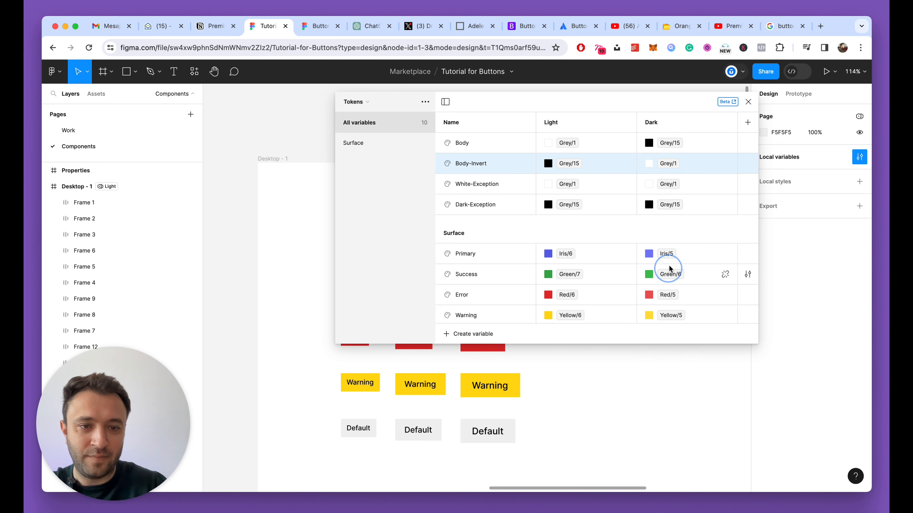
{"action": "left_click", "coordinate": [749, 108]}
Apply the Body-Invert variable as the text fill of the three Default button labels and deselect them.
{"action": "scroll", "coordinate": [467, 252], "scroll_direction": "down", "scroll_amount": 5}
{"action": "left_click", "coordinate": [359, 268], "text": "super"}
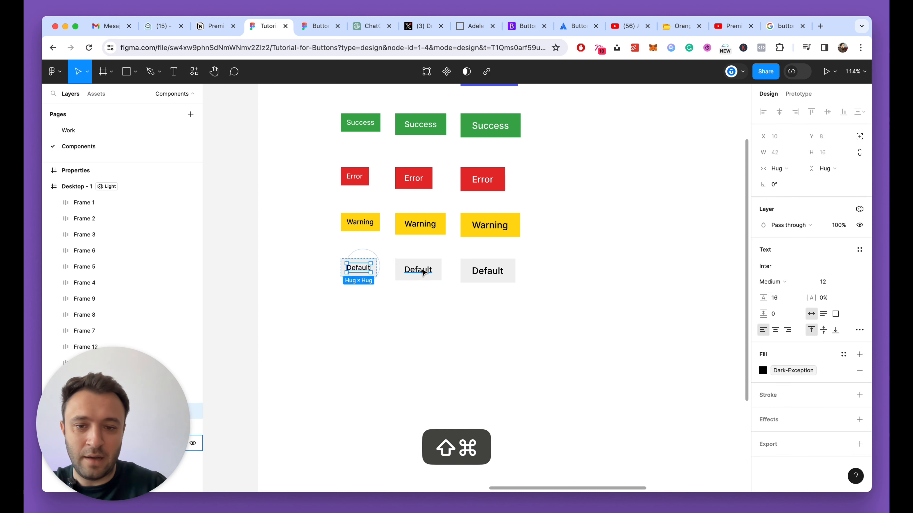
{"action": "left_click", "coordinate": [418, 269], "text": "shift+super"}
{"action": "left_click", "coordinate": [480, 279], "text": "shift+super"}
{"action": "left_click", "coordinate": [784, 395]}
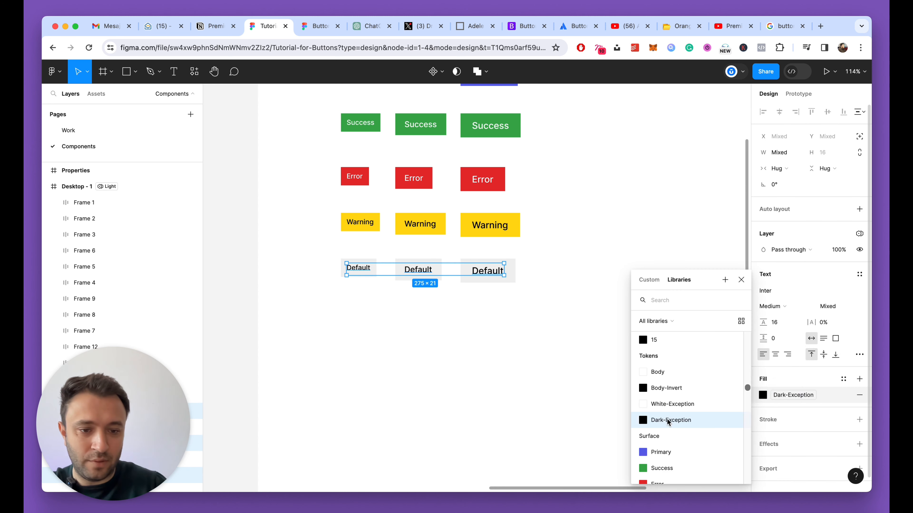
{"action": "scroll", "coordinate": [667, 413], "scroll_direction": "up", "scroll_amount": 1}
{"action": "left_click", "coordinate": [667, 411]}
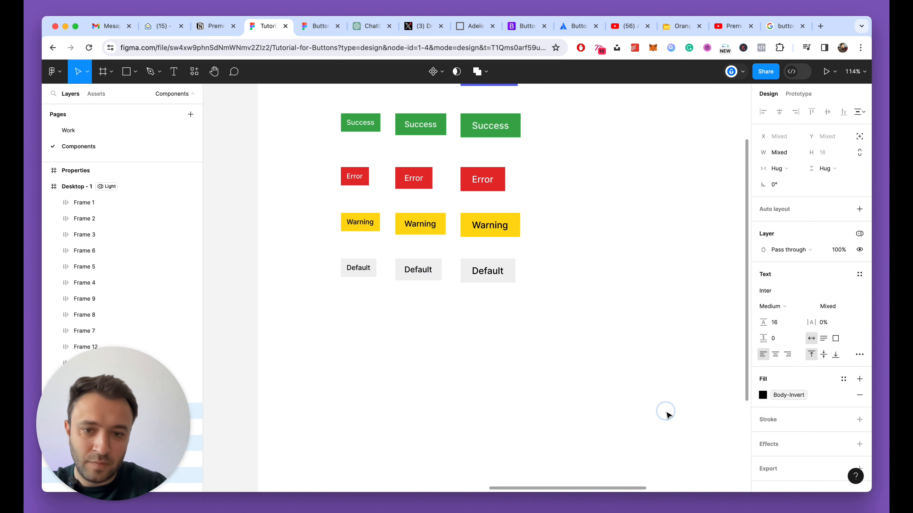
{"action": "left_click", "coordinate": [435, 317]}
Switch the Desktop - 1 frame's Tokens mode to Dark and examine how the Default labels look there.
{"action": "scroll", "coordinate": [360, 291], "scroll_direction": "down", "scroll_amount": 3}
{"action": "scroll", "coordinate": [298, 116], "scroll_direction": "up", "scroll_amount": 2}
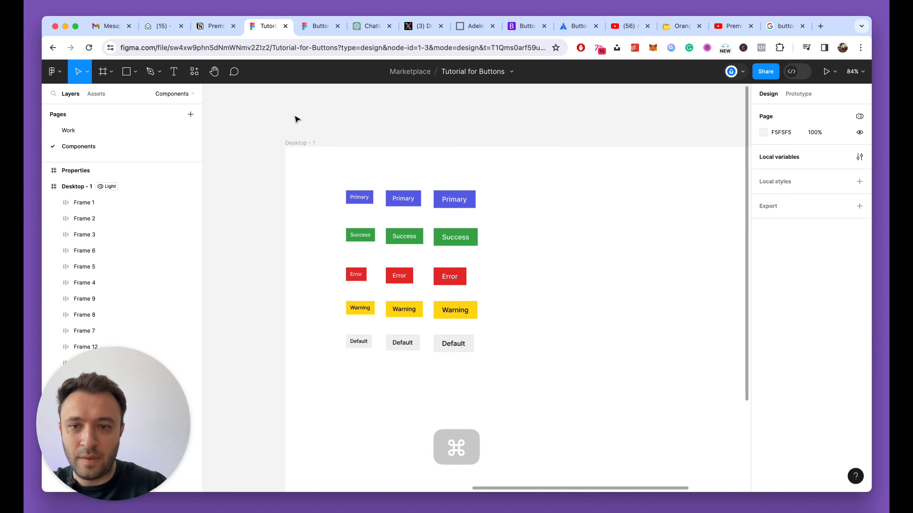
{"action": "left_click", "coordinate": [297, 144]}
{"action": "left_click", "coordinate": [818, 308]}
{"action": "left_click", "coordinate": [818, 318]}
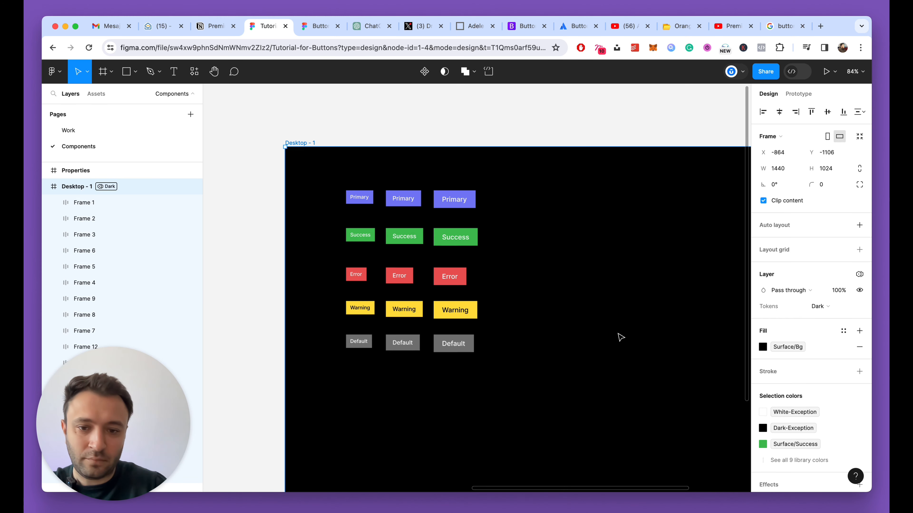
{"action": "left_click", "coordinate": [618, 328]}
{"action": "scroll", "coordinate": [453, 338], "scroll_direction": "down", "scroll_amount": 5, "text": "super"}
{"action": "scroll", "coordinate": [454, 341], "scroll_direction": "up", "scroll_amount": 5, "text": "super"}
{"action": "scroll", "coordinate": [453, 341], "scroll_direction": "up", "scroll_amount": 2, "text": "super"}
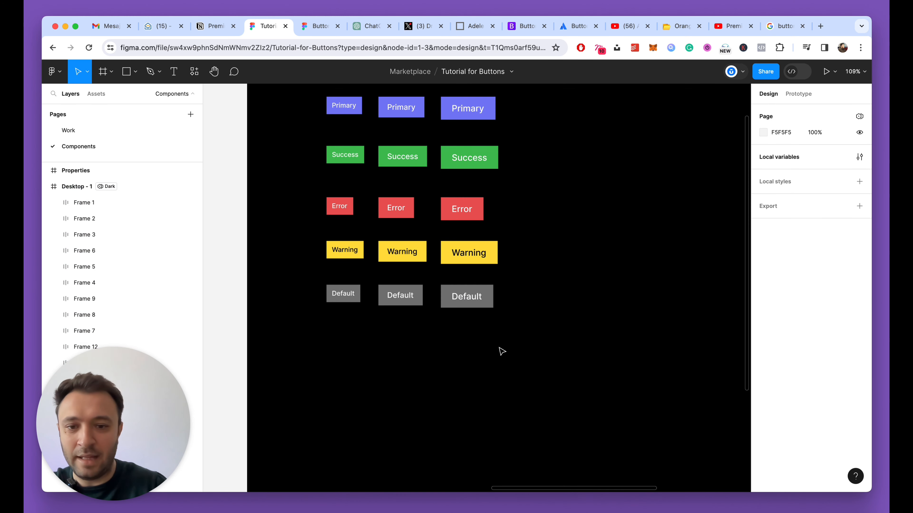
{"action": "scroll", "coordinate": [487, 347], "scroll_direction": "down", "scroll_amount": 5, "text": "super"}
{"action": "scroll", "coordinate": [425, 252], "scroll_direction": "up", "scroll_amount": 6, "text": "super"}
{"action": "scroll", "coordinate": [426, 252], "scroll_direction": "down", "scroll_amount": 5}
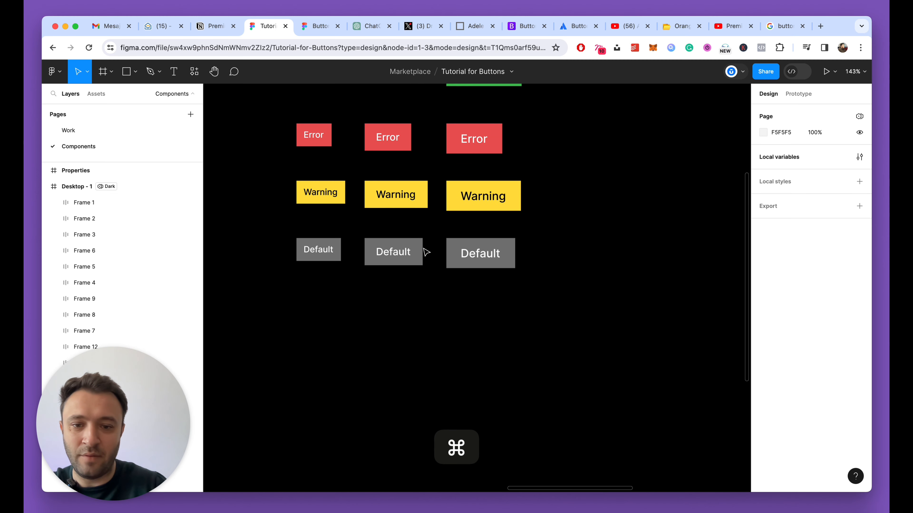
{"action": "scroll", "coordinate": [424, 272], "scroll_direction": "down", "scroll_amount": 3, "text": "super"}
{"action": "scroll", "coordinate": [424, 272], "scroll_direction": "up", "scroll_amount": 5}
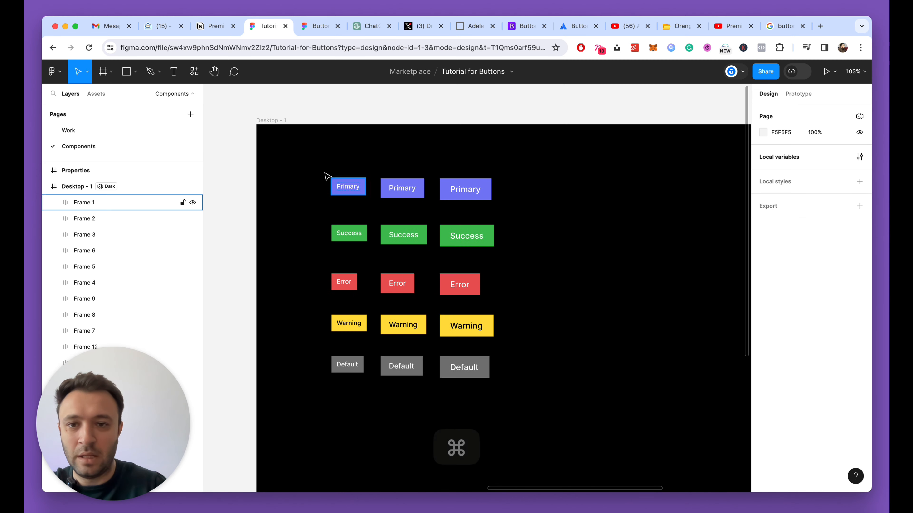
Return the Desktop - 1 frame's Tokens mode to Light.
{"action": "left_click", "coordinate": [271, 120]}
{"action": "left_click", "coordinate": [819, 306]}
{"action": "left_click", "coordinate": [826, 294]}
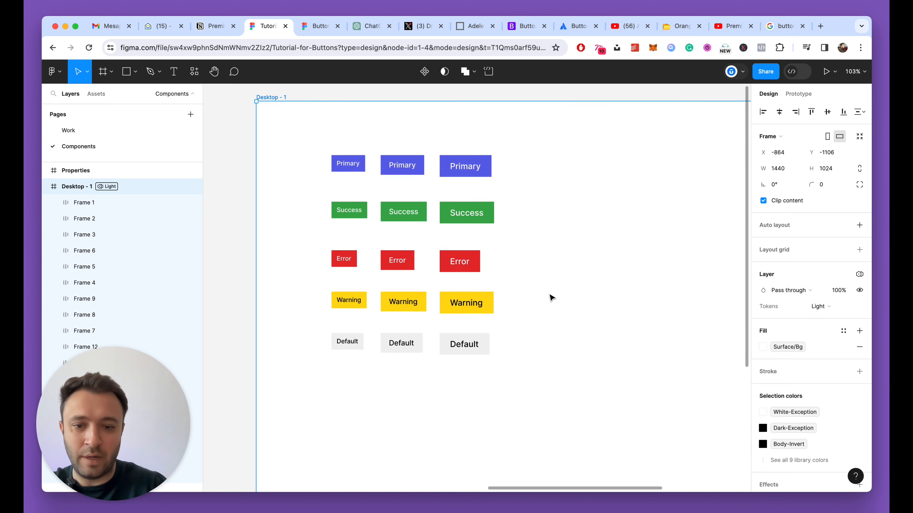
Duplicate the three Default buttons and move the copies 80 px down to Y 528 as a new row, and deselect them.
{"action": "scroll", "coordinate": [550, 298], "scroll_direction": "down", "scroll_amount": 3}
{"action": "left_click", "coordinate": [481, 295]}
{"action": "left_click_drag", "start_coordinate": [315, 230], "coordinate": [575, 298]}
{"action": "key", "text": "super+d"}
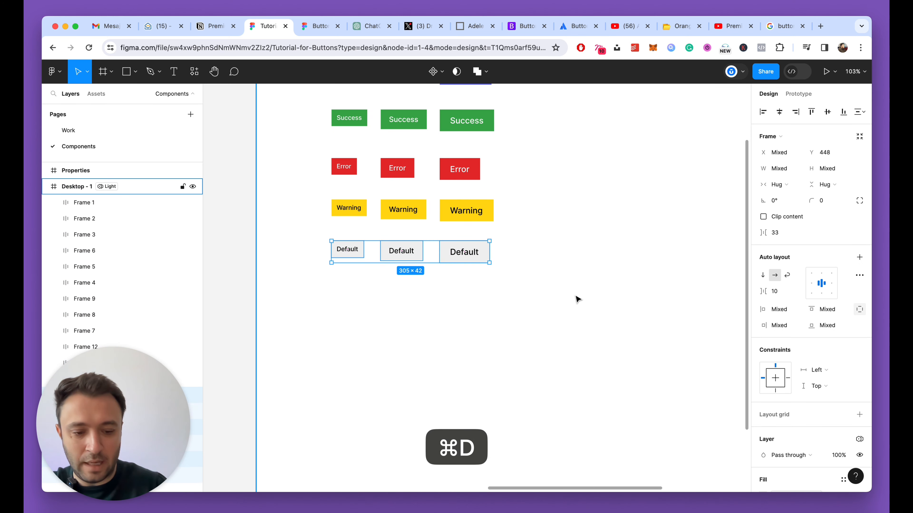
{"action": "key", "text": "super+bracketleft"}
{"action": "key", "text": "super+bracketleft"}
{"action": "key", "text": "shift+Down"}
{"action": "key", "text": "shift+Down"}
{"action": "key", "text": "shift+Down"}
{"action": "key", "text": "shift+Down"}
{"action": "key", "text": "shift+Down"}
{"action": "key", "text": "shift+Down"}
{"action": "key", "text": "shift+Down"}
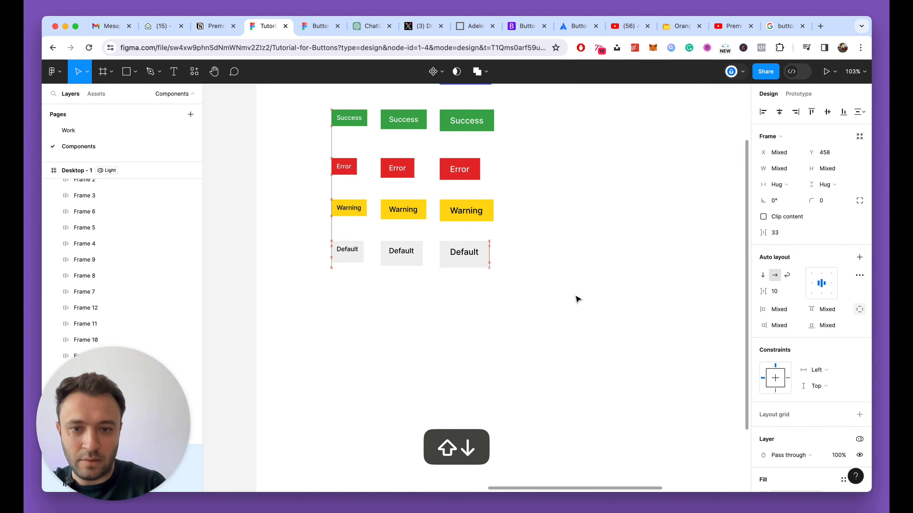
{"action": "key", "text": "super+bracketleft"}
{"action": "key", "text": "super+bracketleft"}
{"action": "key", "text": "shift+Down"}
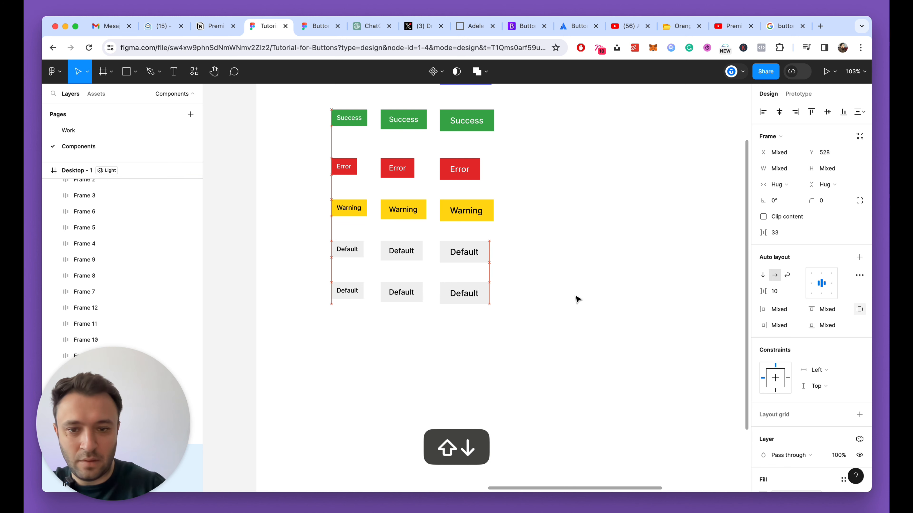
{"action": "left_click", "coordinate": [570, 334]}
Duplicate the Default-1 variable in the Surface group and name the copy Default-2.
{"action": "scroll", "coordinate": [407, 350], "scroll_direction": "up", "scroll_amount": 1}
{"action": "scroll", "coordinate": [417, 349], "scroll_direction": "up", "scroll_amount": 3}
{"action": "scroll", "coordinate": [418, 349], "scroll_direction": "down", "scroll_amount": 3}
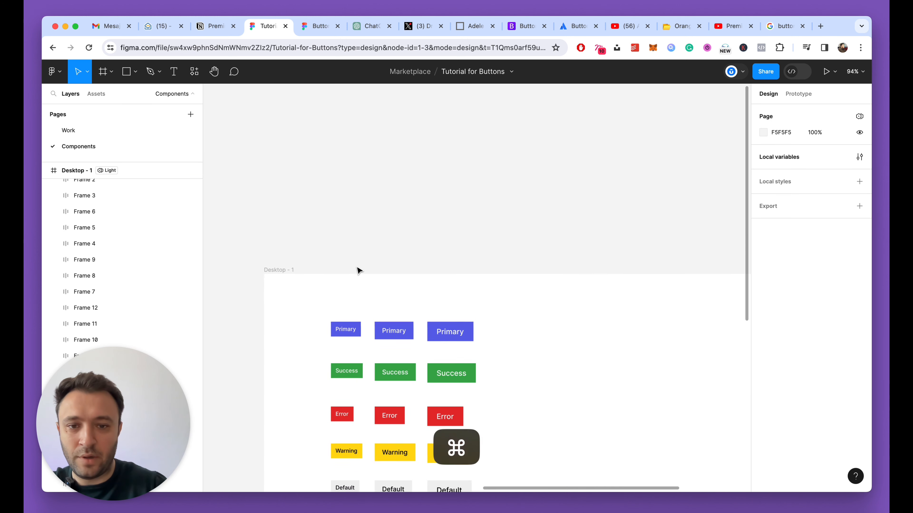
{"action": "scroll", "coordinate": [413, 225], "scroll_direction": "down", "scroll_amount": 1}
{"action": "left_click", "coordinate": [862, 157]}
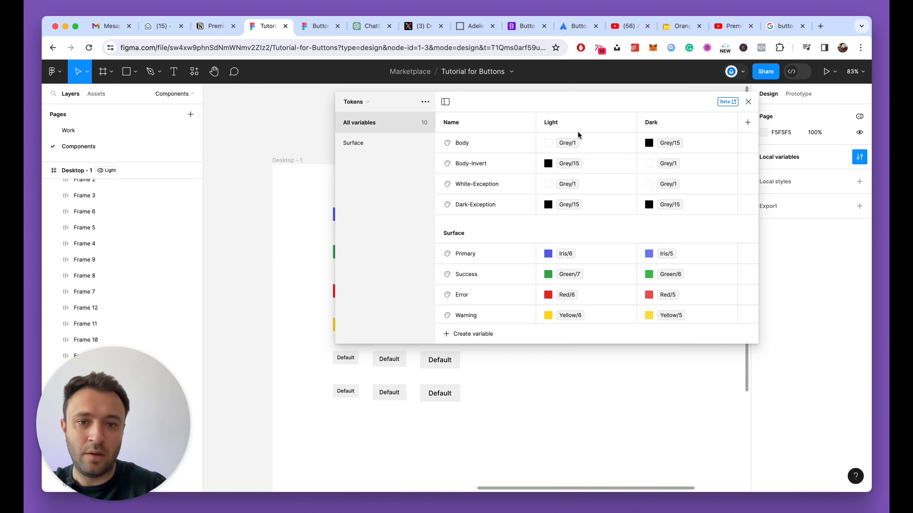
{"action": "left_click", "coordinate": [356, 146]}
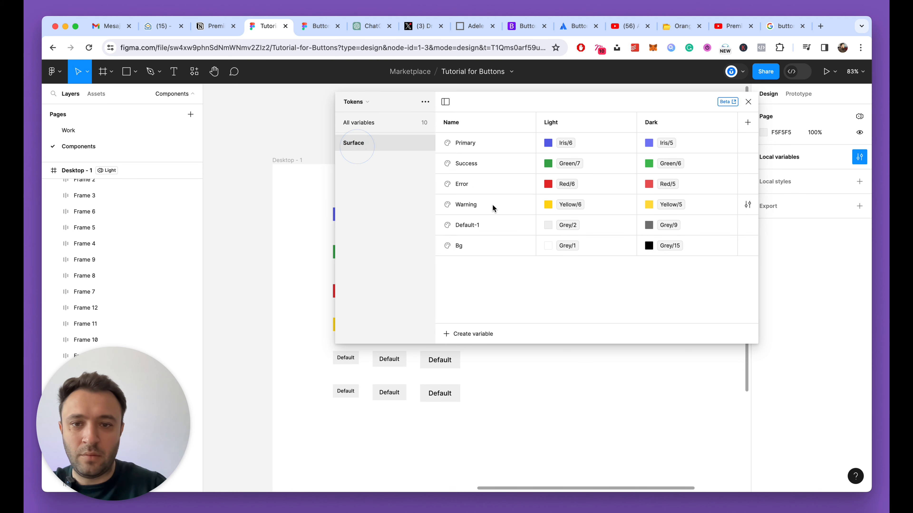
{"action": "left_click", "coordinate": [495, 226]}
{"action": "key", "text": "shift+Return"}
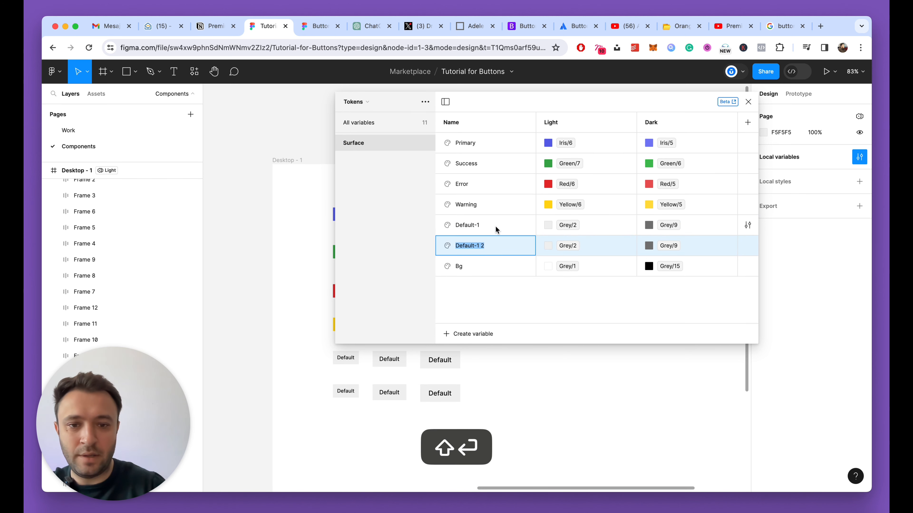
{"action": "left_click", "coordinate": [471, 249]}
{"action": "left_click", "coordinate": [480, 247]}
{"action": "key", "text": "Return"}
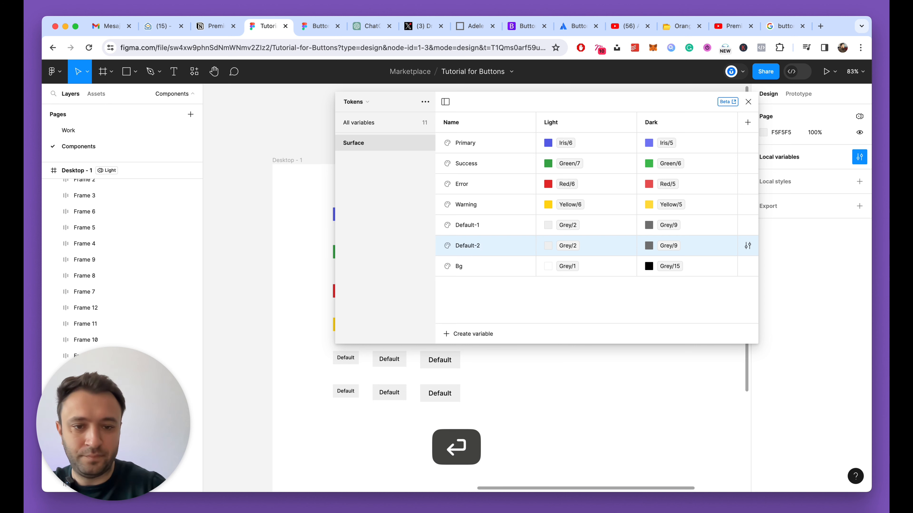
Set the Default-2 variable to Grey/13 for Light and Grey/1 for Dark, and close the local variables.
{"action": "left_click", "coordinate": [549, 247]}
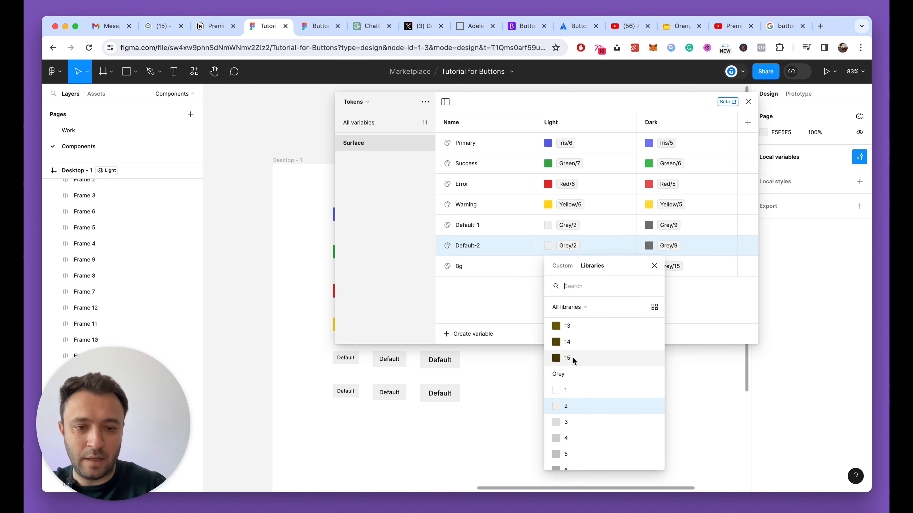
{"action": "scroll", "coordinate": [571, 360], "scroll_direction": "down", "scroll_amount": 3}
{"action": "scroll", "coordinate": [571, 448], "scroll_direction": "down", "scroll_amount": 5}
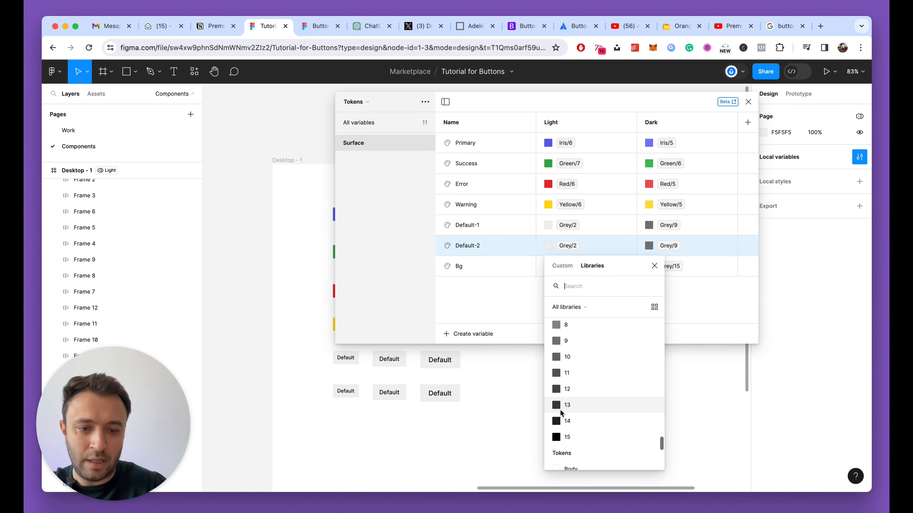
{"action": "left_click", "coordinate": [556, 407]}
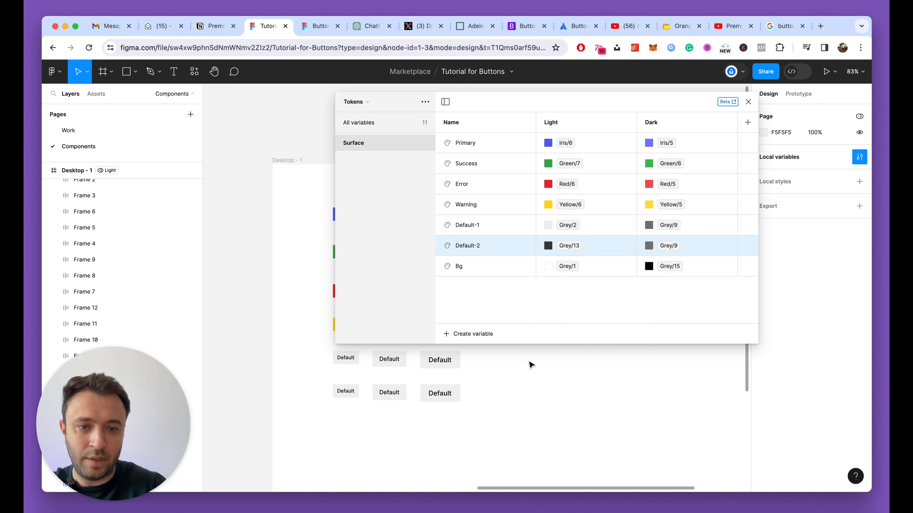
{"action": "left_click", "coordinate": [648, 246]}
{"action": "scroll", "coordinate": [672, 371], "scroll_direction": "up", "scroll_amount": 5}
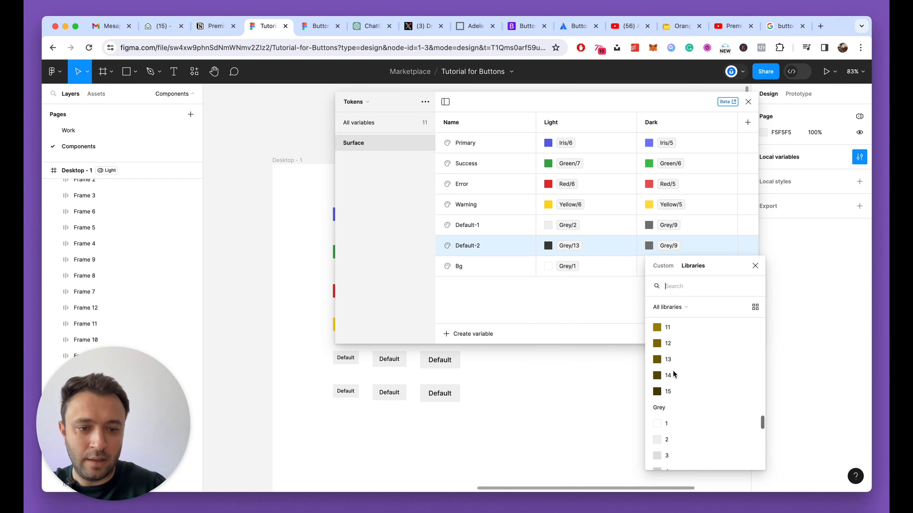
{"action": "left_click", "coordinate": [663, 429]}
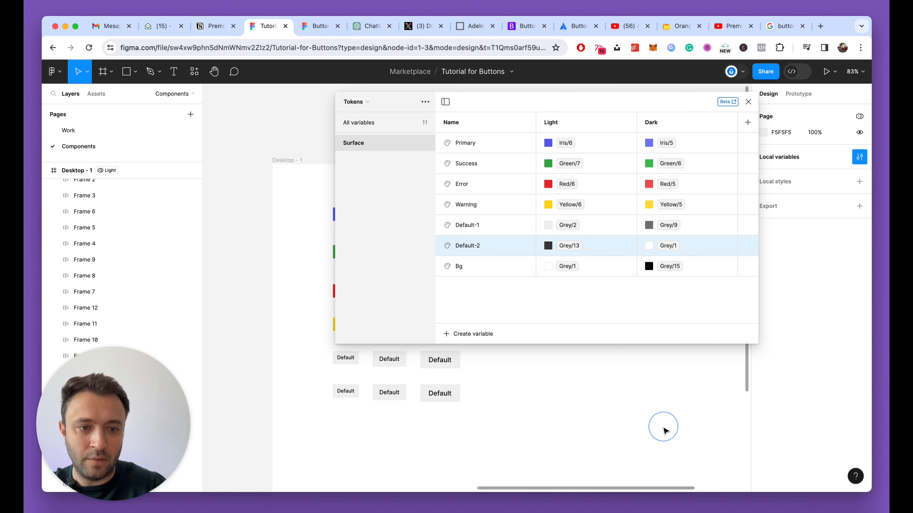
{"action": "left_click", "coordinate": [748, 103]}
Apply the Surface/Default-2 variable as the fill of the three Default buttons in the lowest row and deselect them.
{"action": "scroll", "coordinate": [575, 298], "scroll_direction": "down", "scroll_amount": 3}
{"action": "left_click", "coordinate": [570, 295]}
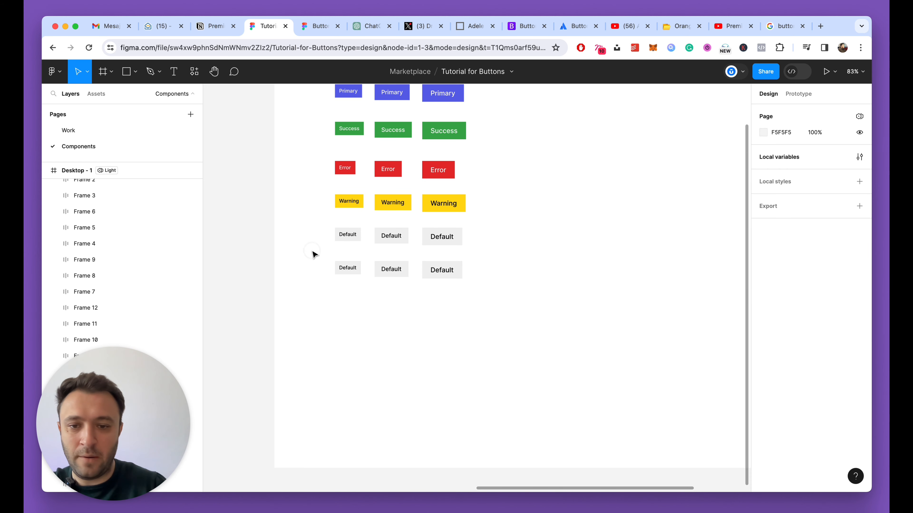
{"action": "left_click_drag", "start_coordinate": [312, 251], "coordinate": [499, 306]}
{"action": "scroll", "coordinate": [800, 383], "scroll_direction": "down", "scroll_amount": 5}
{"action": "left_click", "coordinate": [763, 324]}
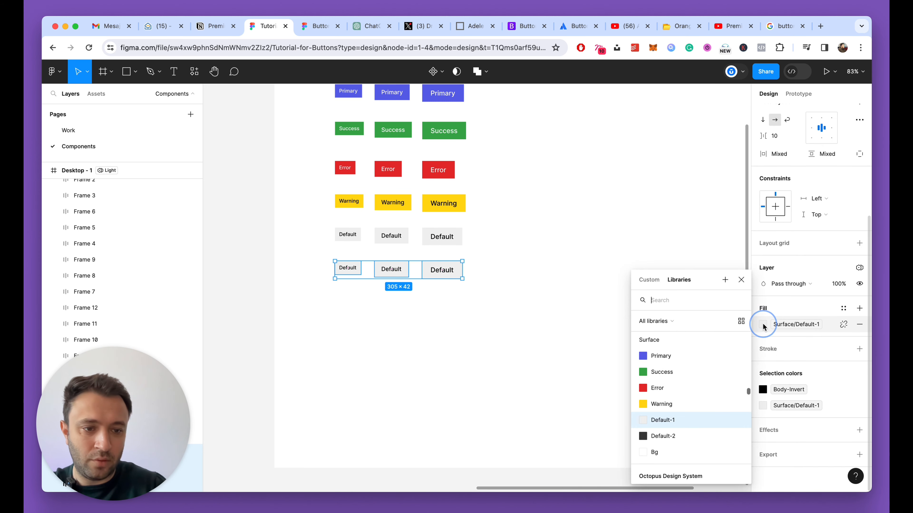
{"action": "left_click", "coordinate": [658, 435]}
{"action": "left_click", "coordinate": [413, 336]}
Apply the Body variable as the text fill of the three Default labels in the lowest row and deselect them.
{"action": "scroll", "coordinate": [317, 279], "scroll_direction": "up", "scroll_amount": 1}
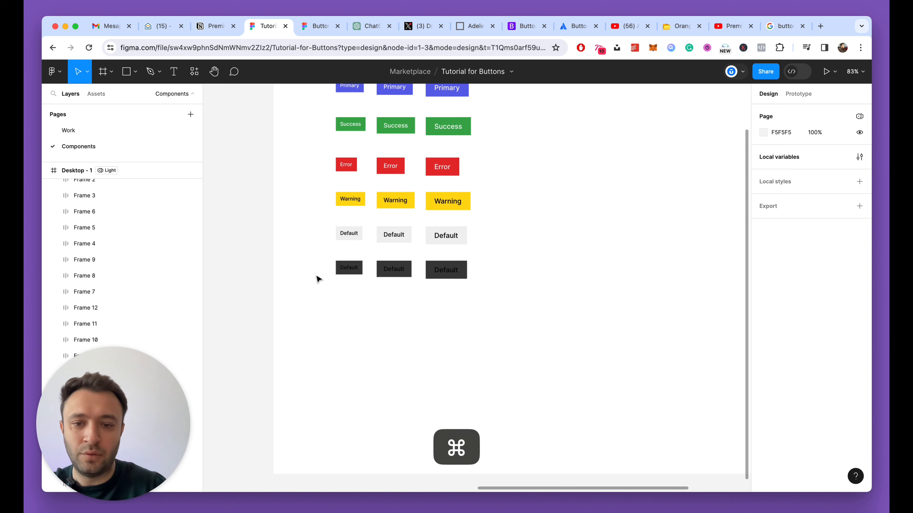
{"action": "scroll", "coordinate": [316, 278], "scroll_direction": "up", "scroll_amount": 3}
{"action": "scroll", "coordinate": [414, 346], "scroll_direction": "down", "scroll_amount": 3}
{"action": "scroll", "coordinate": [409, 331], "scroll_direction": "up", "scroll_amount": 4}
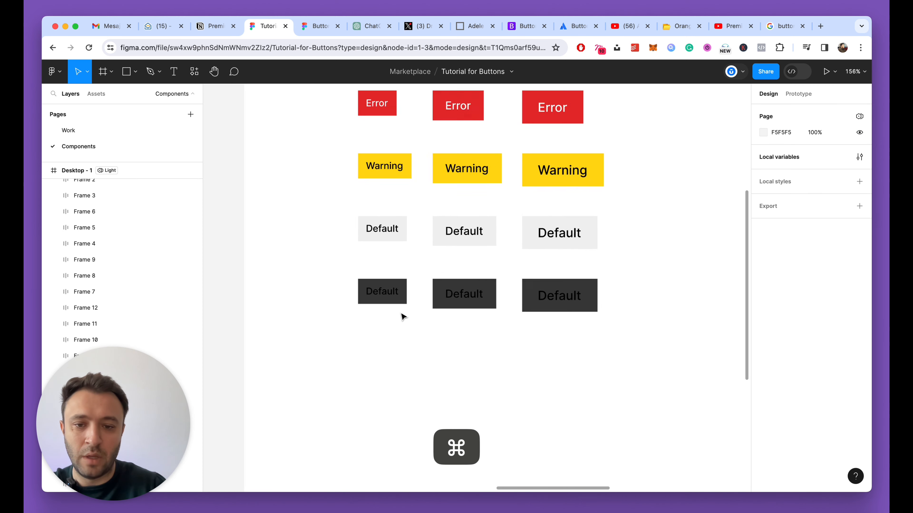
{"action": "scroll", "coordinate": [403, 317], "scroll_direction": "up", "scroll_amount": 2}
{"action": "scroll", "coordinate": [402, 316], "scroll_direction": "down", "scroll_amount": 2}
{"action": "left_click", "coordinate": [393, 298], "text": "super"}
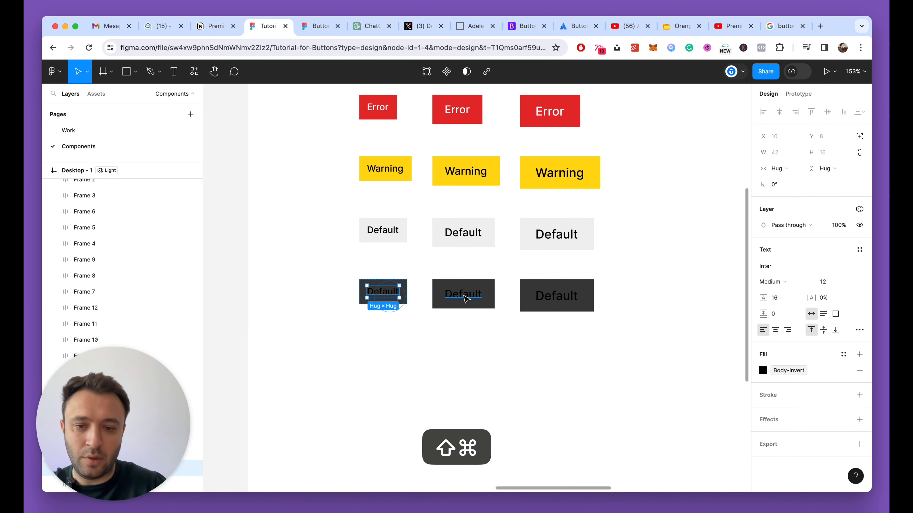
{"action": "left_click", "coordinate": [463, 298], "text": "shift+super"}
{"action": "left_click", "coordinate": [539, 296], "text": "shift+super"}
{"action": "left_click", "coordinate": [797, 396]}
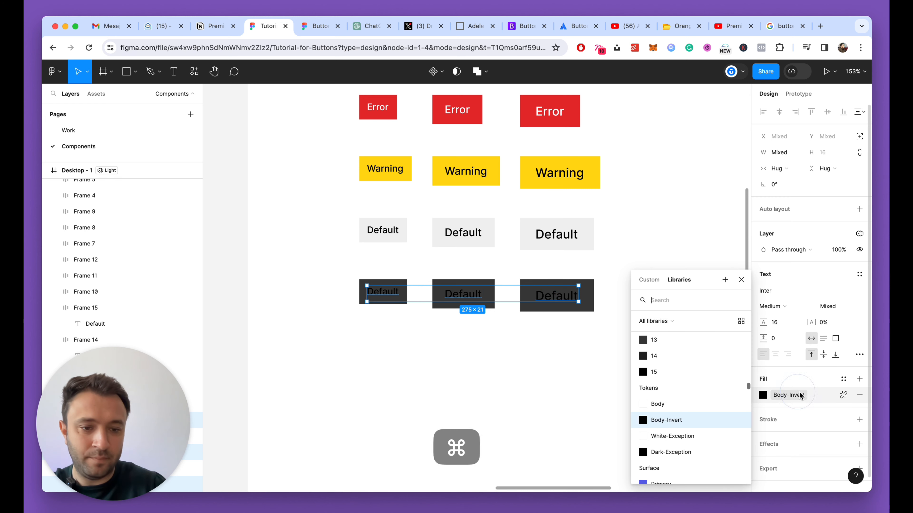
{"action": "left_click", "coordinate": [652, 404]}
{"action": "left_click", "coordinate": [493, 367]}
Switch the Desktop - 1 frame's Tokens variable mode to Dark and deselect the frame.
{"action": "scroll", "coordinate": [452, 363], "scroll_direction": "down", "scroll_amount": 5}
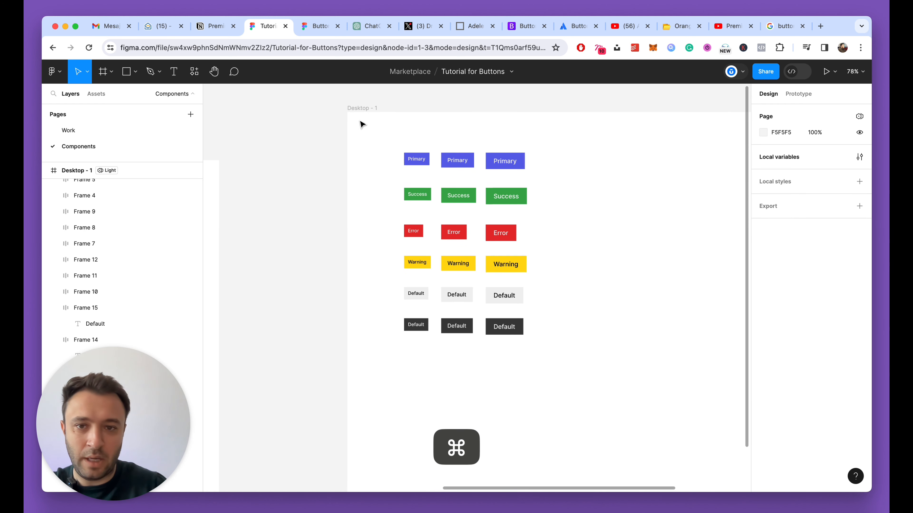
{"action": "left_click", "coordinate": [362, 108]}
{"action": "left_click", "coordinate": [827, 306]}
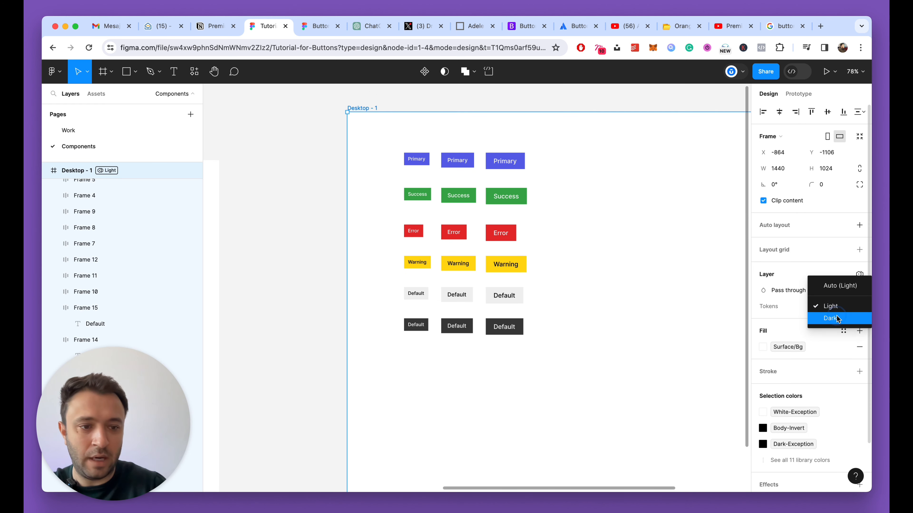
{"action": "left_click", "coordinate": [838, 319]}
{"action": "scroll", "coordinate": [615, 385], "scroll_direction": "down", "scroll_amount": 2}
{"action": "left_click", "coordinate": [592, 294]}
Examine all six button rows in dark mode, checking fill colors and label contrast in each size.
{"action": "scroll", "coordinate": [473, 298], "scroll_direction": "down", "scroll_amount": 5}
{"action": "scroll", "coordinate": [473, 298], "scroll_direction": "up", "scroll_amount": 3}
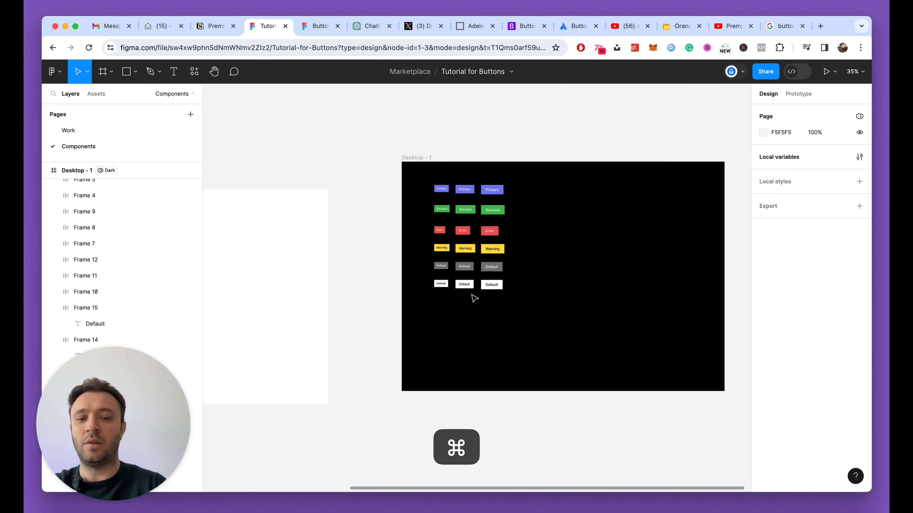
{"action": "scroll", "coordinate": [473, 296], "scroll_direction": "up", "scroll_amount": 5}
{"action": "scroll", "coordinate": [503, 300], "scroll_direction": "up", "scroll_amount": 3}
{"action": "scroll", "coordinate": [224, 212], "scroll_direction": "down", "scroll_amount": 3}
{"action": "scroll", "coordinate": [325, 312], "scroll_direction": "up", "scroll_amount": 2}
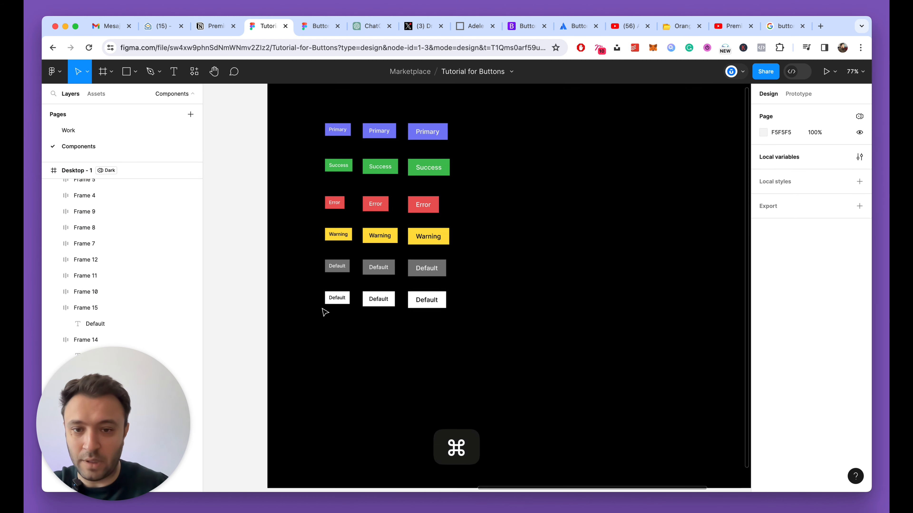
{"action": "scroll", "coordinate": [326, 312], "scroll_direction": "up", "scroll_amount": 1}
{"action": "scroll", "coordinate": [638, 367], "scroll_direction": "up", "scroll_amount": 3}
{"action": "scroll", "coordinate": [451, 297], "scroll_direction": "down", "scroll_amount": 5}
{"action": "scroll", "coordinate": [446, 354], "scroll_direction": "up", "scroll_amount": 5}
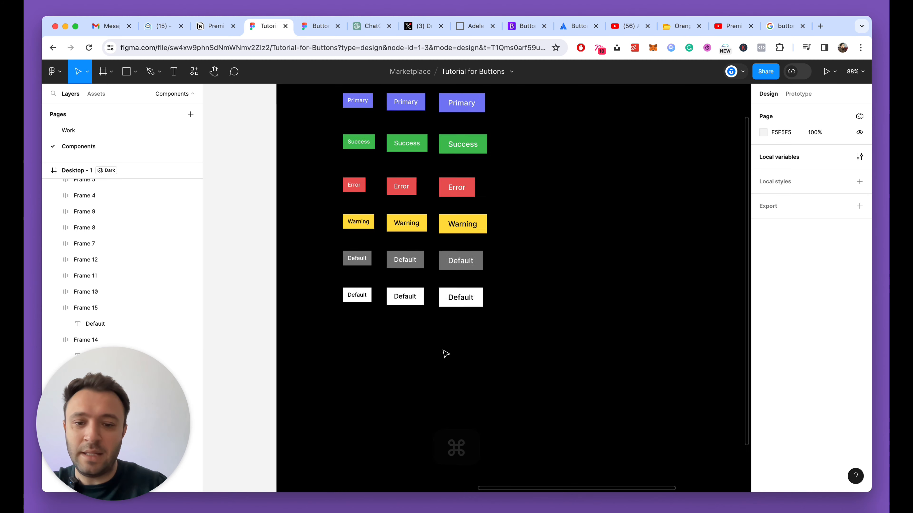
{"action": "scroll", "coordinate": [446, 354], "scroll_direction": "up", "scroll_amount": 1}
{"action": "scroll", "coordinate": [343, 241], "scroll_direction": "up", "scroll_amount": 5}
{"action": "scroll", "coordinate": [343, 241], "scroll_direction": "down", "scroll_amount": 4}
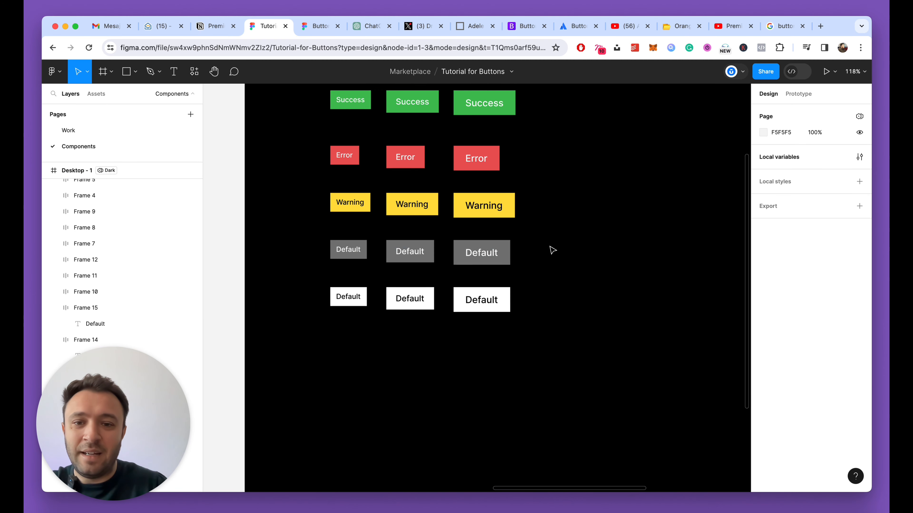
{"action": "scroll", "coordinate": [551, 251], "scroll_direction": "up", "scroll_amount": 3}
{"action": "scroll", "coordinate": [497, 261], "scroll_direction": "down", "scroll_amount": 5}
{"action": "scroll", "coordinate": [522, 369], "scroll_direction": "up", "scroll_amount": 5}
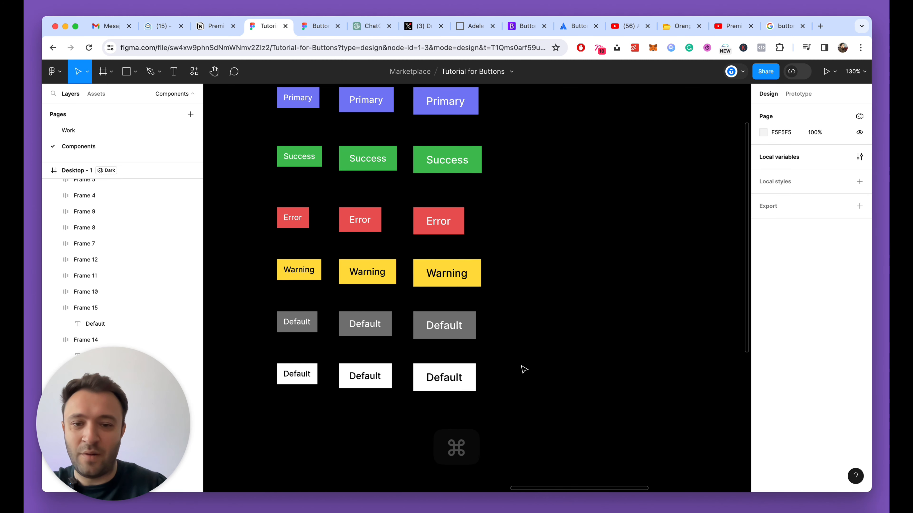
{"action": "left_click_drag", "start_coordinate": [161, 394], "coordinate": [789, 386]}
{"action": "left_click", "coordinate": [585, 220]}
{"action": "scroll", "coordinate": [414, 273], "scroll_direction": "down", "scroll_amount": 5}
{"action": "scroll", "coordinate": [369, 281], "scroll_direction": "up", "scroll_amount": 4}
{"action": "scroll", "coordinate": [368, 280], "scroll_direction": "up", "scroll_amount": 3}
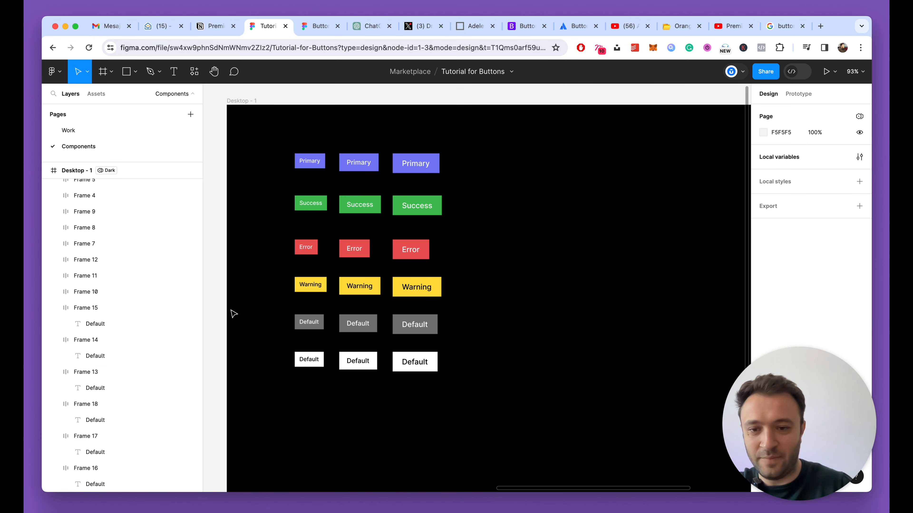
Collapse all layers, check the list of button frames inside Desktop - 1, and leave them deselected.
{"action": "key", "text": "alt+l"}
{"action": "scroll", "coordinate": [379, 241], "scroll_direction": "down", "scroll_amount": 4}
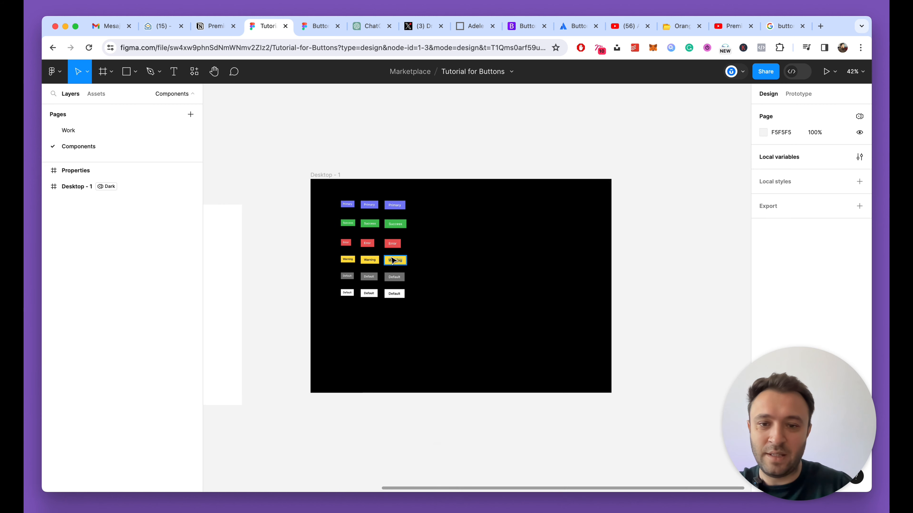
{"action": "scroll", "coordinate": [394, 261], "scroll_direction": "up", "scroll_amount": 3}
{"action": "left_click_drag", "start_coordinate": [273, 146], "coordinate": [450, 367]}
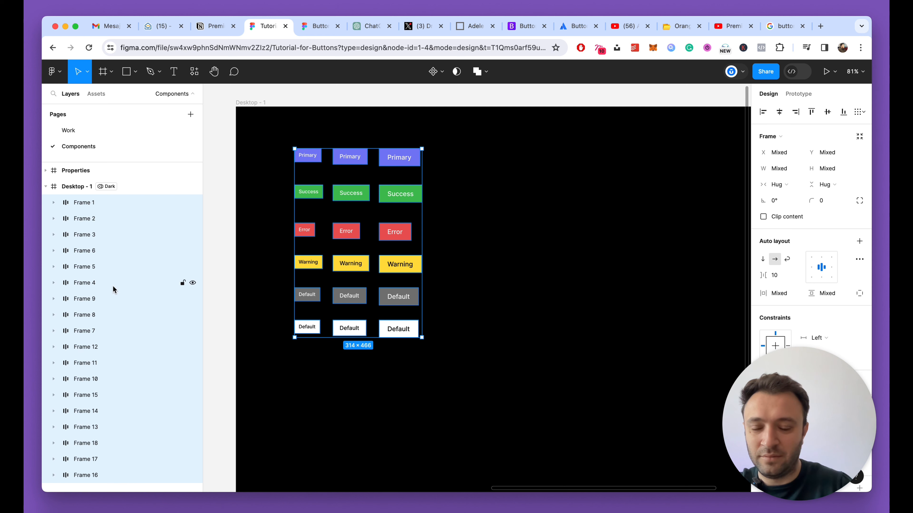
{"action": "left_click", "coordinate": [463, 271]}
{"action": "scroll", "coordinate": [463, 271], "scroll_direction": "down", "scroll_amount": 5}
{"action": "scroll", "coordinate": [462, 271], "scroll_direction": "up", "scroll_amount": 6}
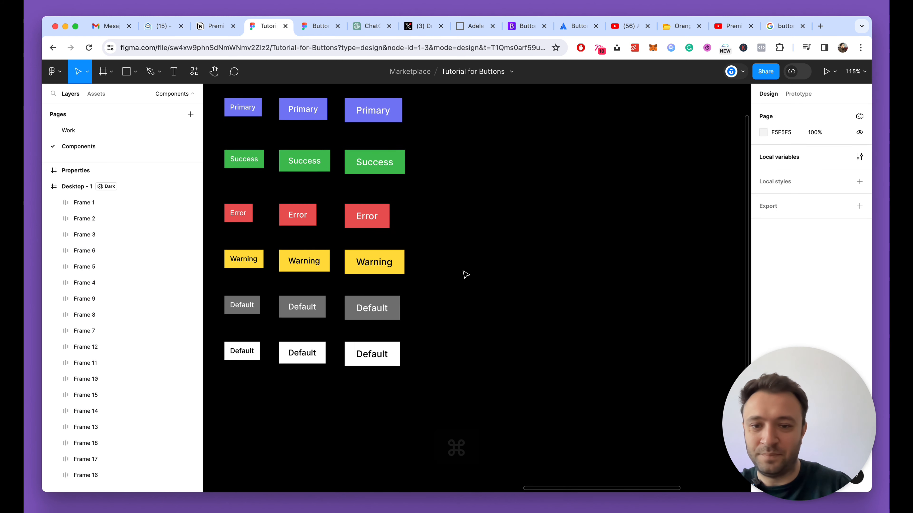
Select all buttons in the Desktop - 1 frame and combine them into one component set.
{"action": "scroll", "coordinate": [463, 272], "scroll_direction": "left", "scroll_amount": 2}
{"action": "scroll", "coordinate": [465, 274], "scroll_direction": "down", "scroll_amount": 3}
{"action": "left_click_drag", "start_coordinate": [312, 130], "coordinate": [574, 397]}
{"action": "scroll", "coordinate": [571, 394], "scroll_direction": "up", "scroll_amount": 2}
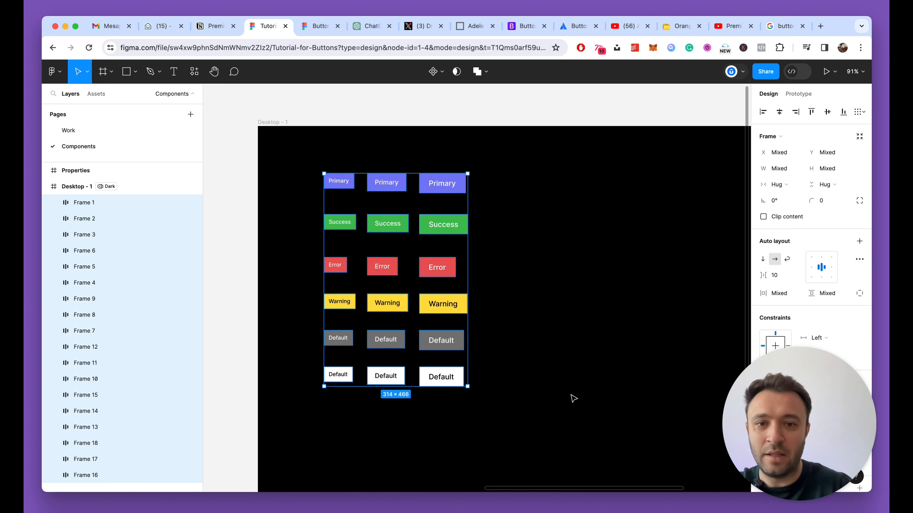
{"action": "left_click", "coordinate": [441, 76]}
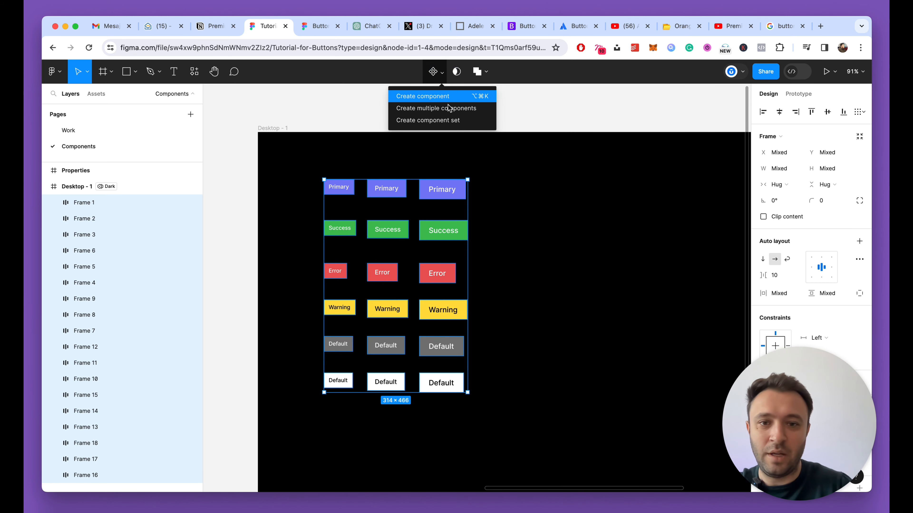
{"action": "left_click", "coordinate": [445, 121]}
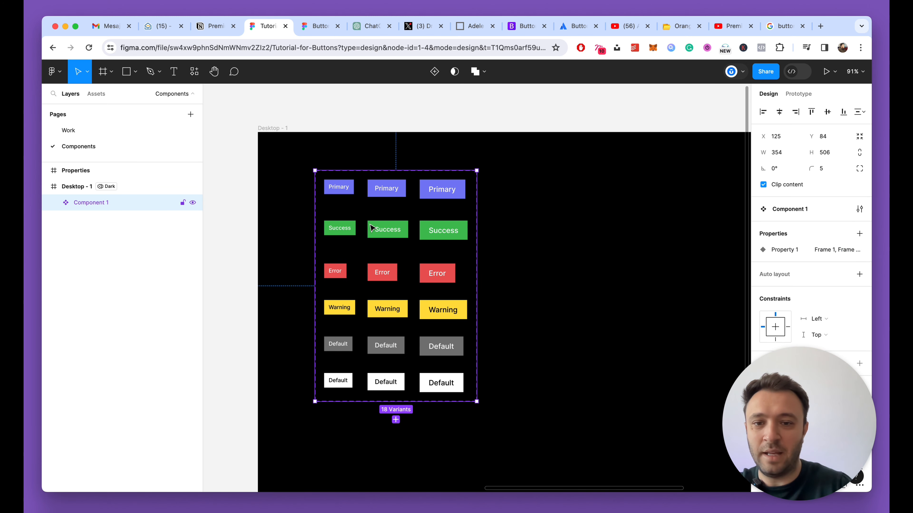
{"action": "scroll", "coordinate": [332, 206], "scroll_direction": "up", "scroll_amount": 5}
{"action": "left_click", "coordinate": [349, 180], "text": "super"}
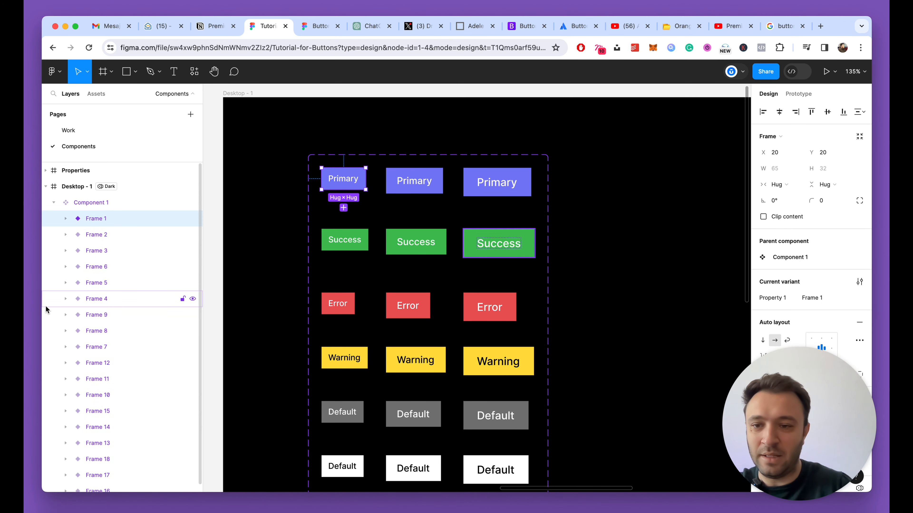
{"action": "double_click", "coordinate": [99, 224]}
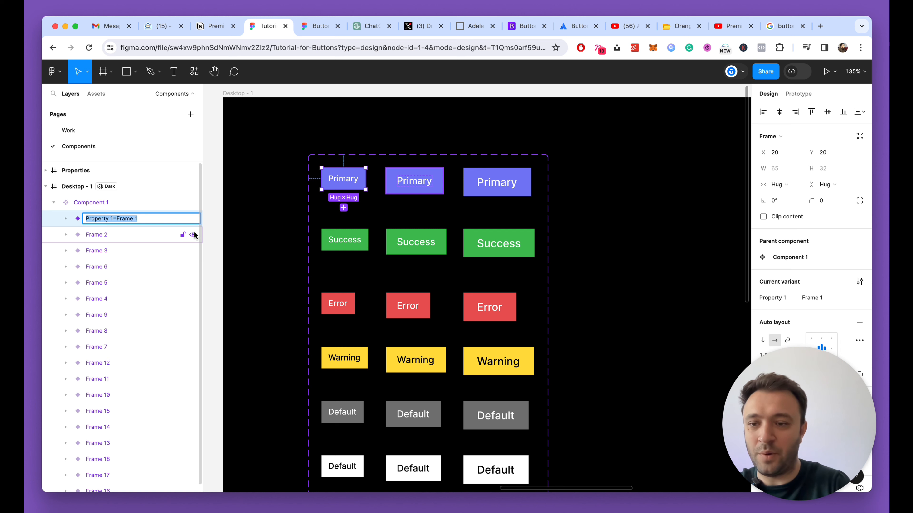
{"action": "key", "text": "Escape"}
Examine the Properties frame's lists of types, surfaces, sizes and states for naming the button variants.
{"action": "scroll", "coordinate": [563, 199], "scroll_direction": "down", "scroll_amount": 10}
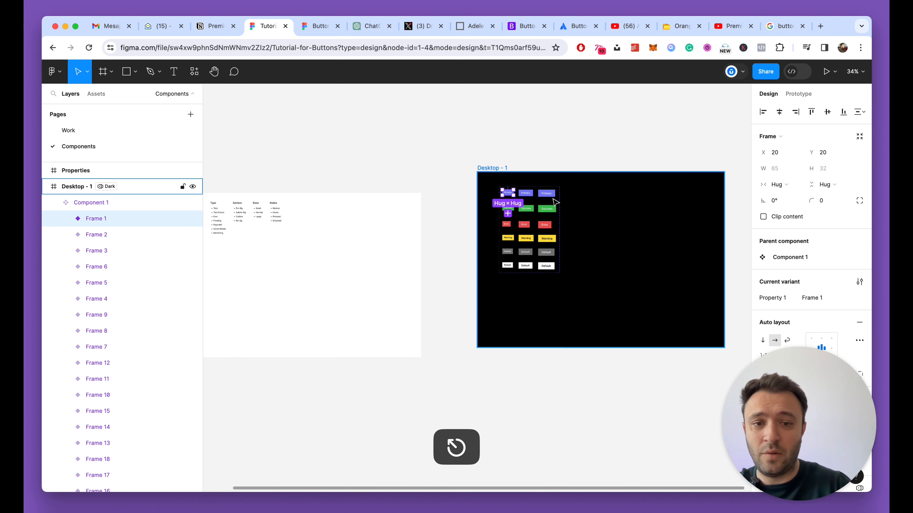
{"action": "scroll", "coordinate": [408, 214], "scroll_direction": "left", "scroll_amount": 5}
{"action": "scroll", "coordinate": [408, 213], "scroll_direction": "up", "scroll_amount": 10}
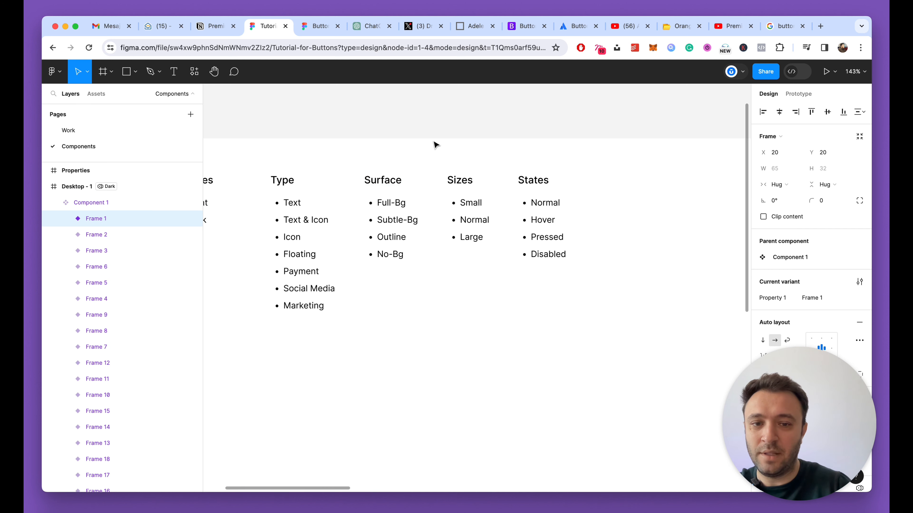
{"action": "scroll", "coordinate": [509, 230], "scroll_direction": "down", "scroll_amount": 5}
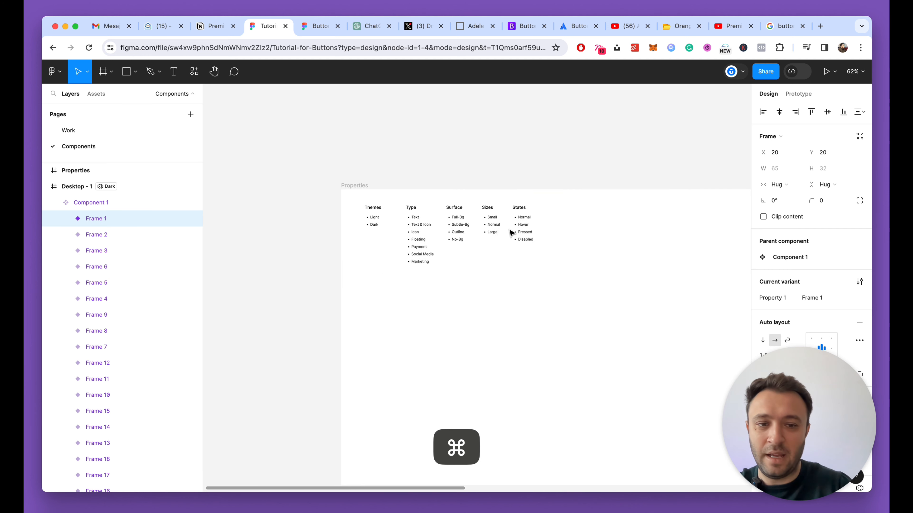
{"action": "scroll", "coordinate": [533, 226], "scroll_direction": "right", "scroll_amount": 5}
{"action": "scroll", "coordinate": [502, 238], "scroll_direction": "right", "scroll_amount": 2}
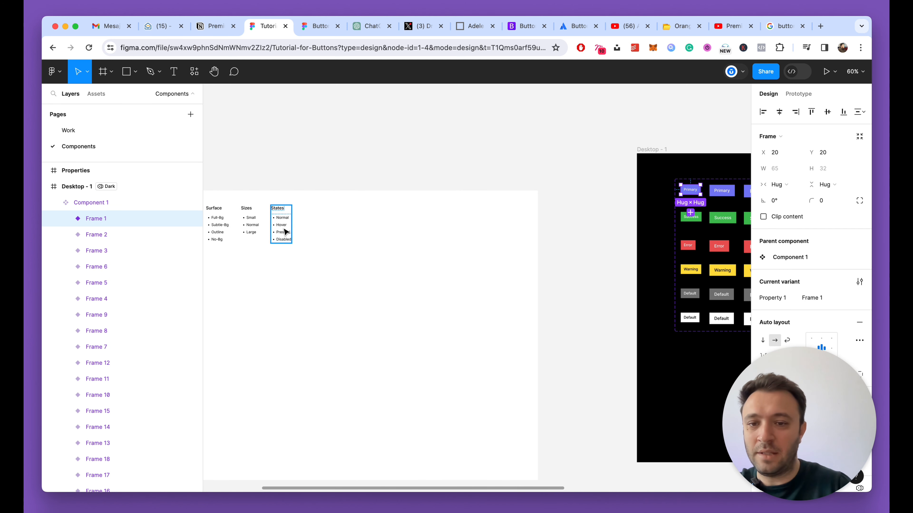
{"action": "scroll", "coordinate": [285, 232], "scroll_direction": "up", "scroll_amount": 5}
{"action": "scroll", "coordinate": [324, 223], "scroll_direction": "down", "scroll_amount": 8}
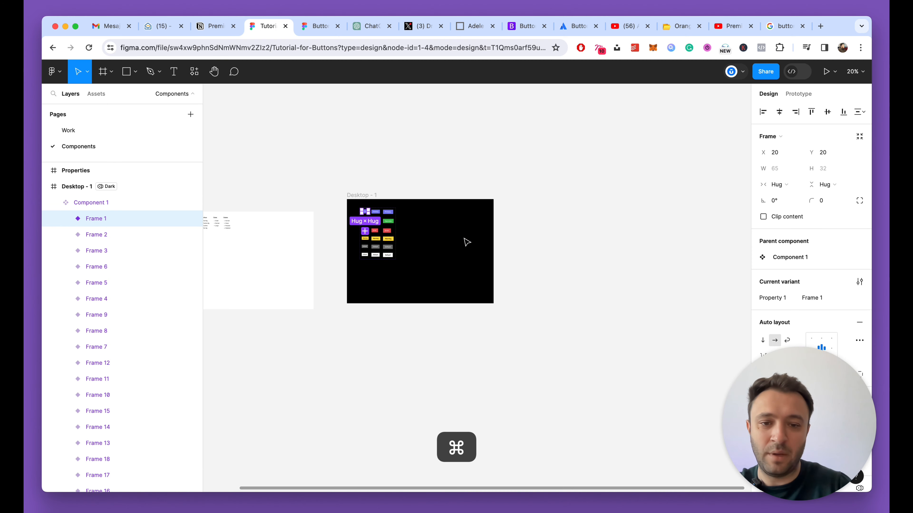
Rename the small Primary variant as Type=Text, Color=Primary, Surface=Filled, Size=Sm.
{"action": "scroll", "coordinate": [467, 242], "scroll_direction": "up", "scroll_amount": 10}
{"action": "scroll", "coordinate": [417, 234], "scroll_direction": "down", "scroll_amount": 5}
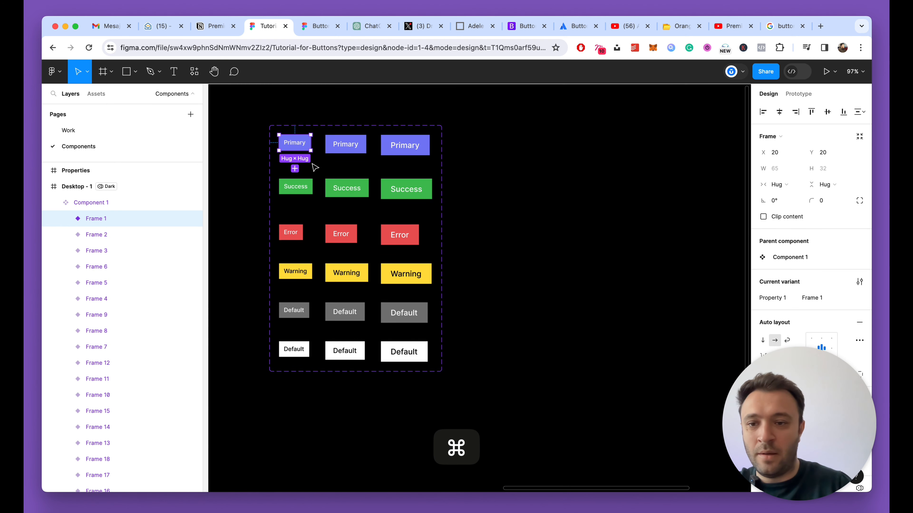
{"action": "scroll", "coordinate": [314, 167], "scroll_direction": "up", "scroll_amount": 2}
{"action": "left_click", "coordinate": [85, 224]}
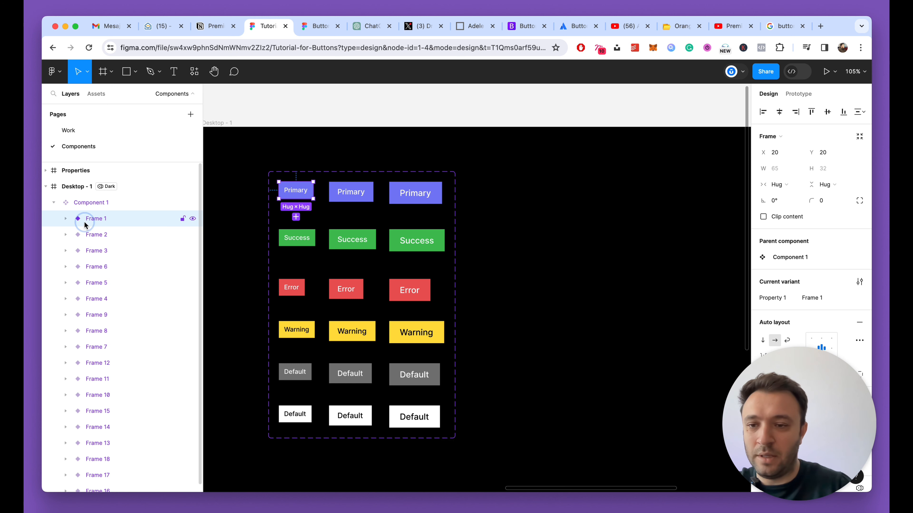
{"action": "double_click", "coordinate": [86, 219]}
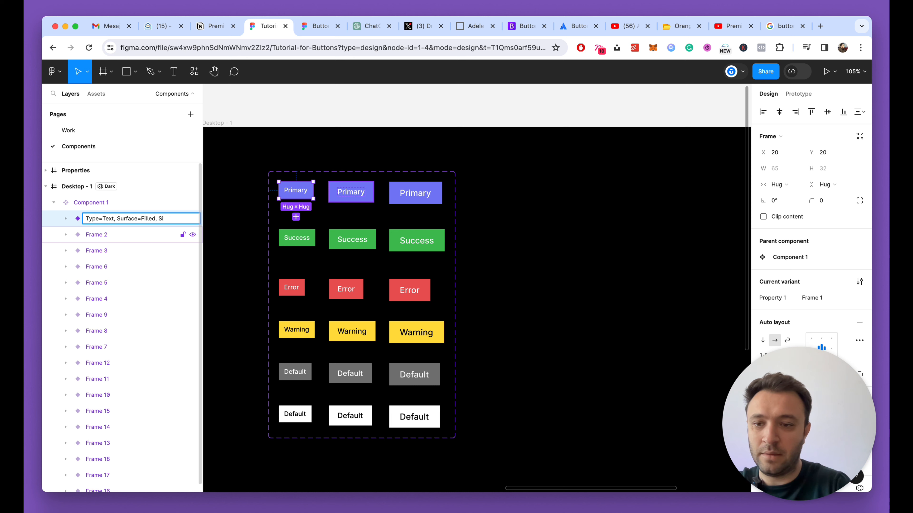
{"action": "key", "text": "BackSpace"}
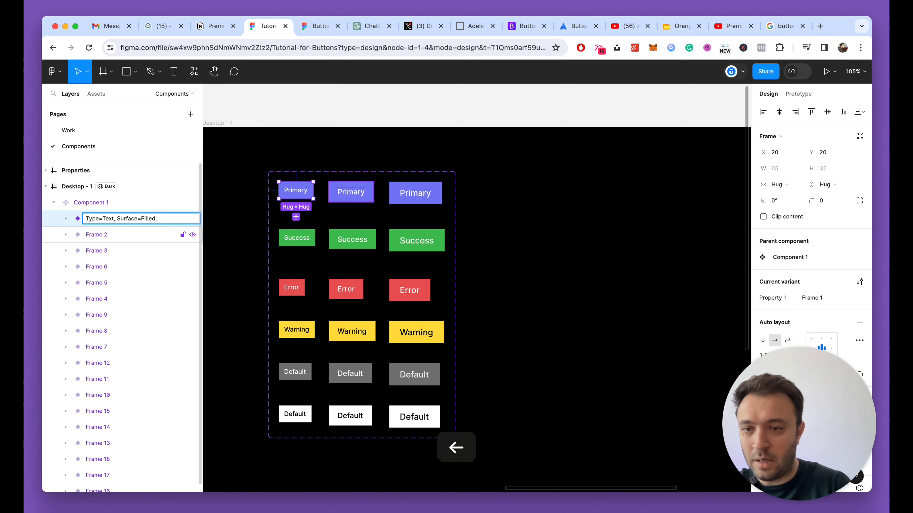
{"action": "type", "text": "lor=Primary"}
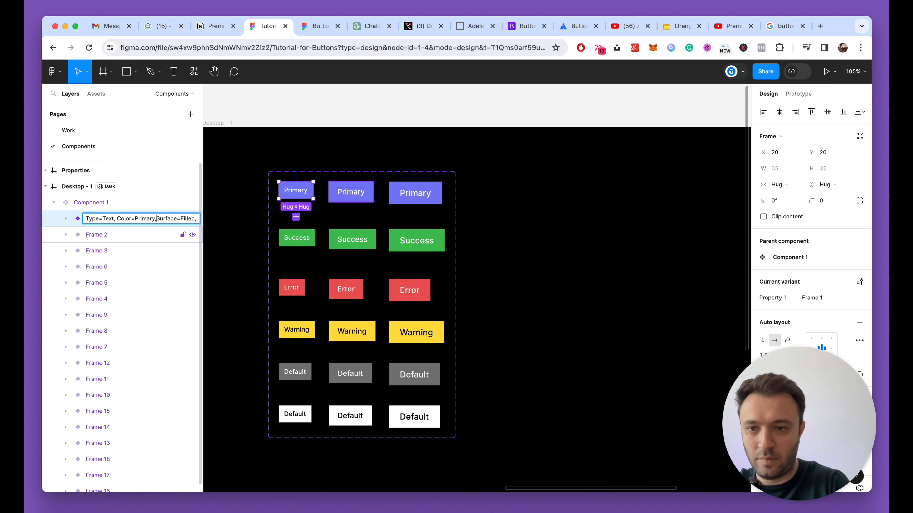
{"action": "key", "text": "Right"}
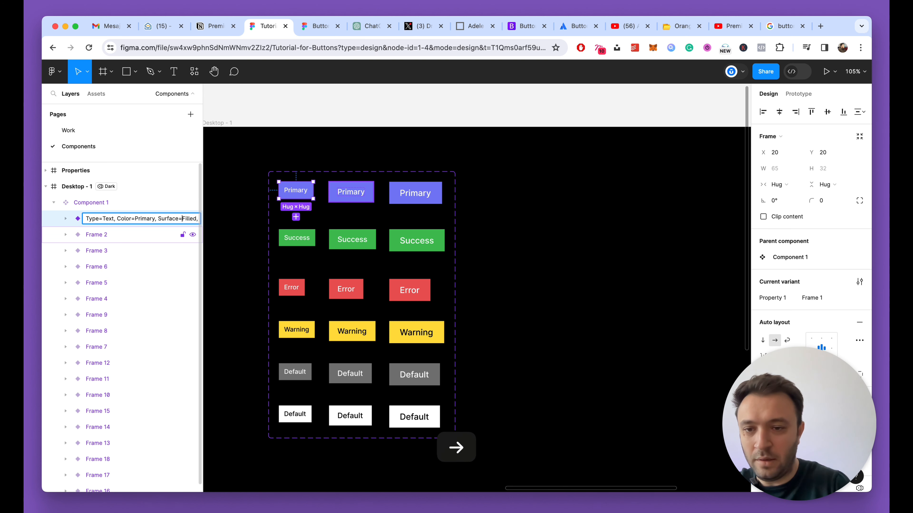
{"action": "type", "text": "Size=Sm"}
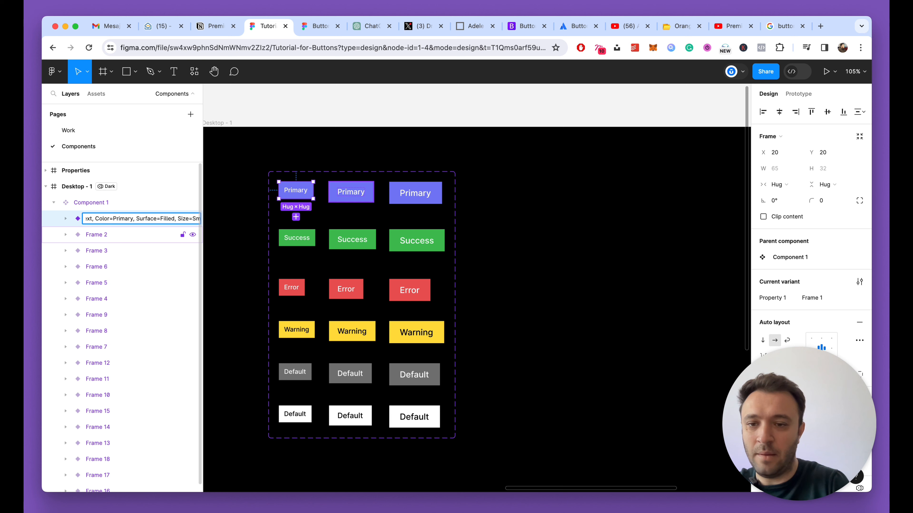
{"action": "key", "text": "Return"}
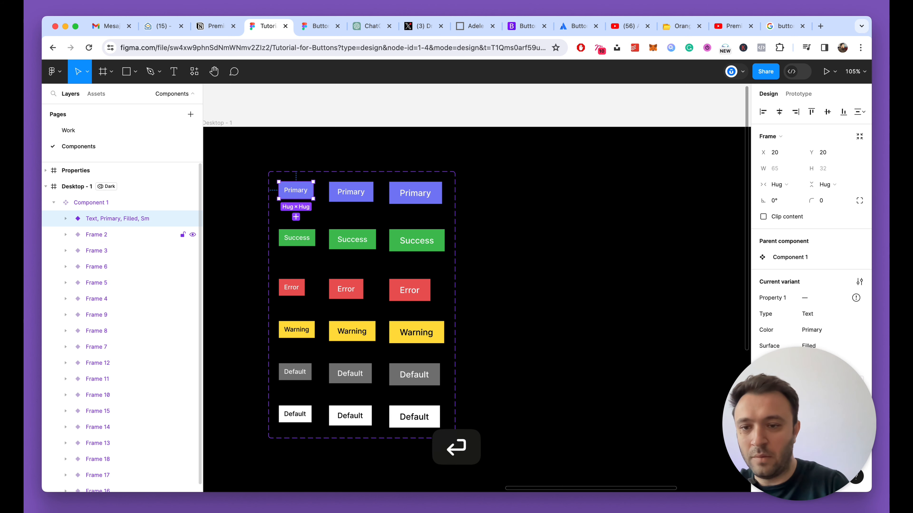
Copy the small Primary variant's name to the medium Primary variant and set its size value to Size=Md.
{"action": "double_click", "coordinate": [106, 218]}
{"action": "key", "text": "super+c"}
{"action": "double_click", "coordinate": [101, 238]}
{"action": "key", "text": "super+v"}
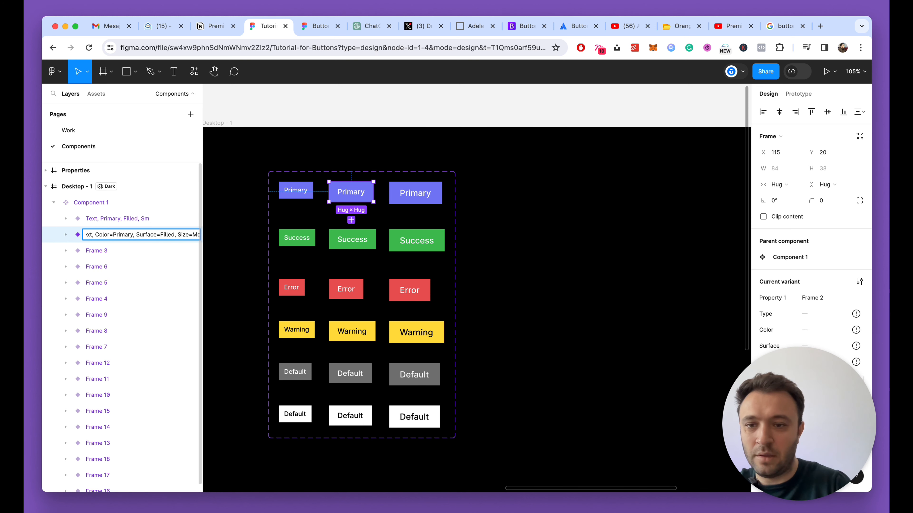
{"action": "key", "text": "Return"}
Rename the large Primary variant with the copied Primary name and set its size value to Size=Lg.
{"action": "double_click", "coordinate": [115, 249]}
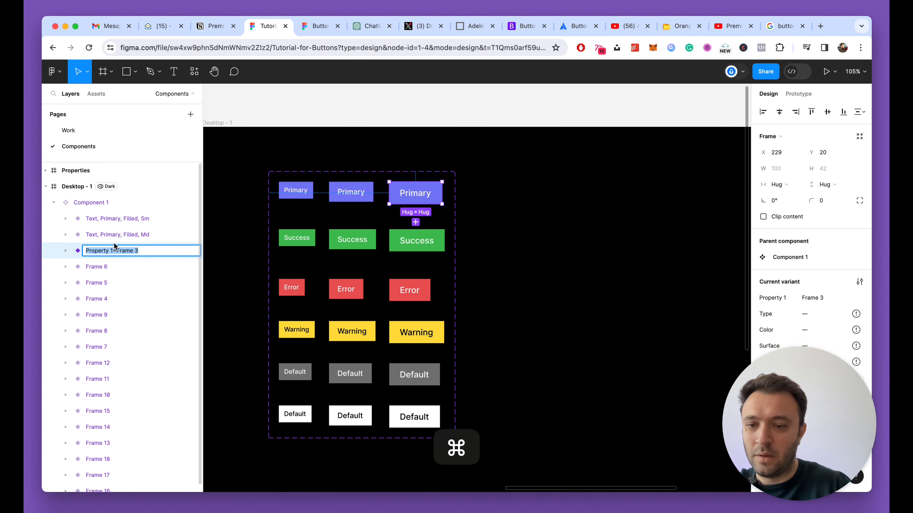
{"action": "key", "text": "super+v"}
{"action": "key", "text": "BackSpace"}
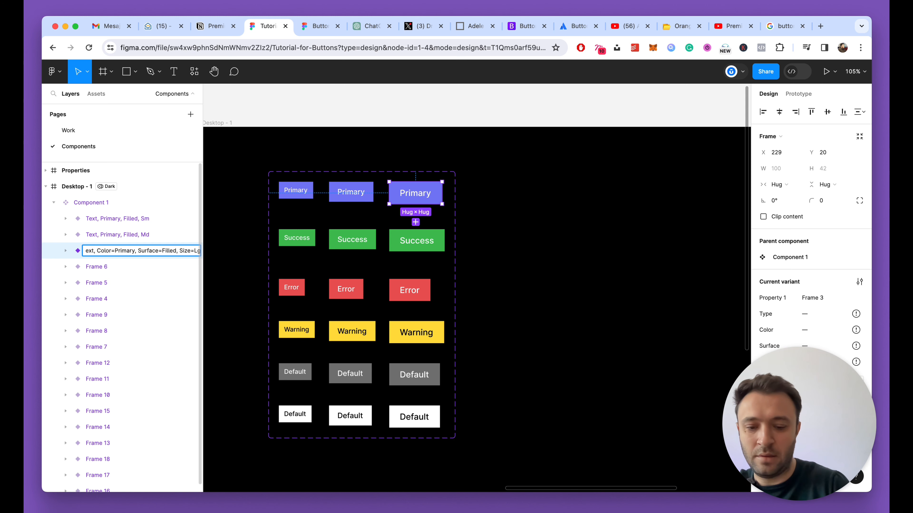
{"action": "key", "text": "Return"}
Copy the small Primary variant's name to the small green button and change its color value to Color=Success.
{"action": "double_click", "coordinate": [119, 218]}
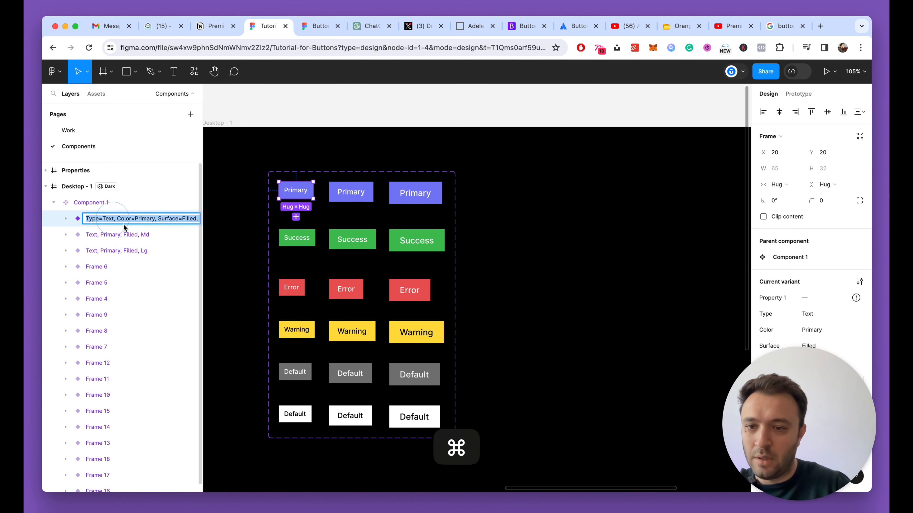
{"action": "key", "text": "super+c"}
{"action": "left_click", "coordinate": [97, 256]}
{"action": "double_click", "coordinate": [99, 272]}
{"action": "key", "text": "super+v"}
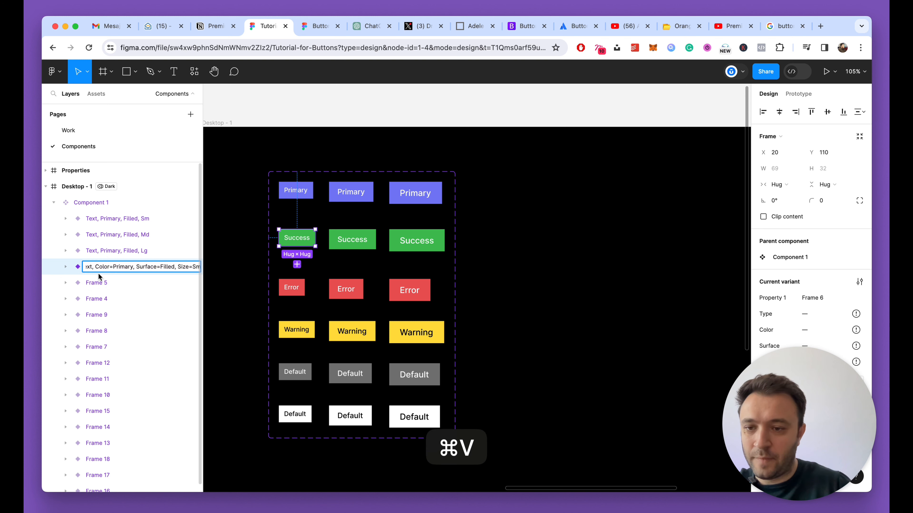
{"action": "double_click", "coordinate": [119, 268]}
{"action": "type", "text": "Success"}
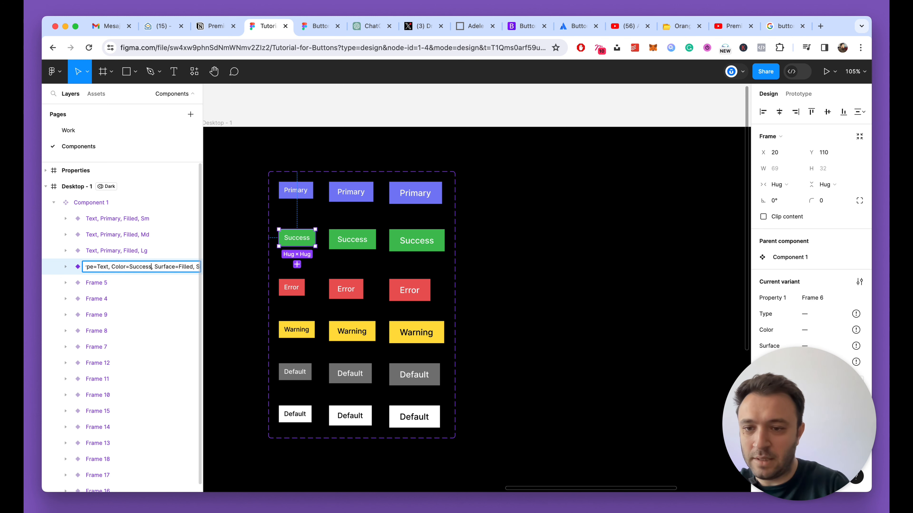
{"action": "key", "text": "Return"}
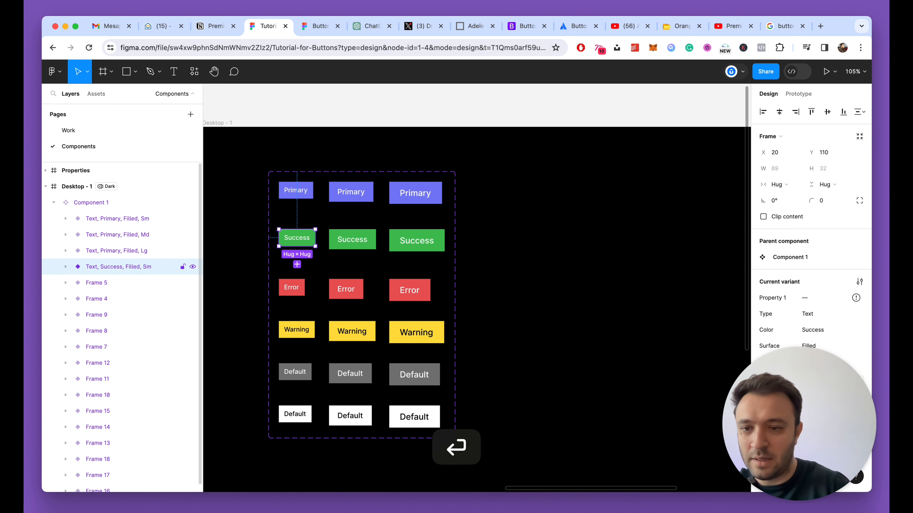
Copy the small Success variant's name to the medium Success variant and set its size value to Size=Md.
{"action": "double_click", "coordinate": [122, 268]}
{"action": "key", "text": "super+c"}
{"action": "double_click", "coordinate": [102, 284]}
{"action": "key", "text": "super+v"}
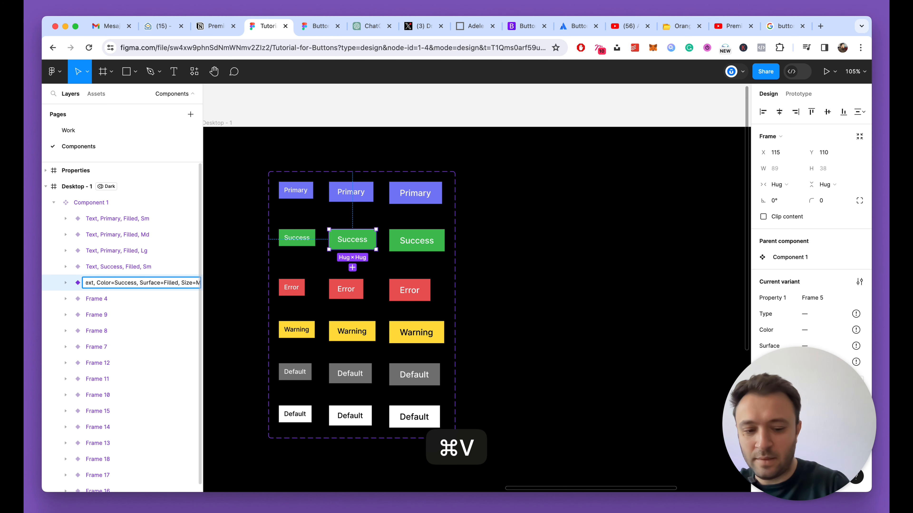
{"action": "key", "text": "Return"}
Copy the medium Success variant's name to the large Success variant and set its size value to Size=Lg.
{"action": "double_click", "coordinate": [106, 287]}
{"action": "key", "text": "super+c"}
{"action": "left_click", "coordinate": [102, 299]}
{"action": "double_click", "coordinate": [102, 300]}
{"action": "key", "text": "super+v"}
{"action": "key", "text": "BackSpace"}
{"action": "key", "text": "BackSpace"}
{"action": "type", "text": "Lg"}
{"action": "key", "text": "Return"}
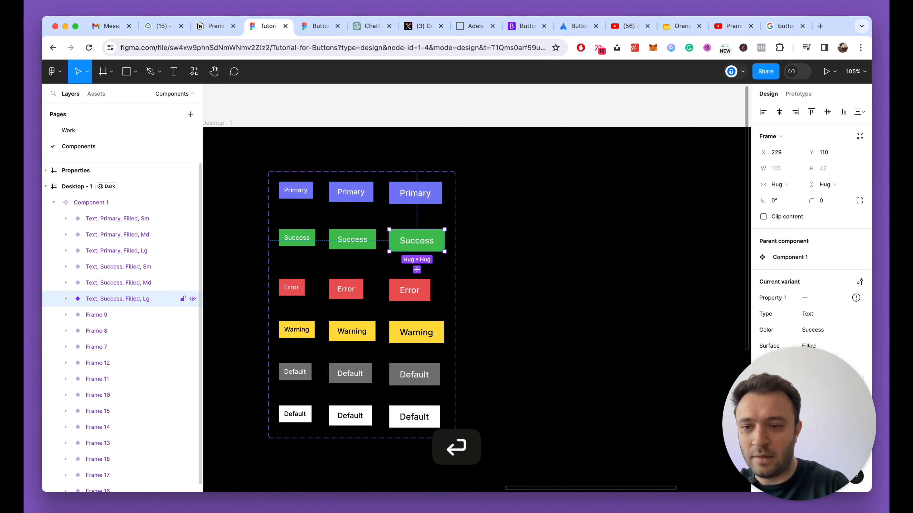
Copy the small Success variant's name to the small red button and change its color value to Color=Error.
{"action": "left_click", "coordinate": [118, 266]}
{"action": "double_click", "coordinate": [119, 266]}
{"action": "key", "text": "super+c"}
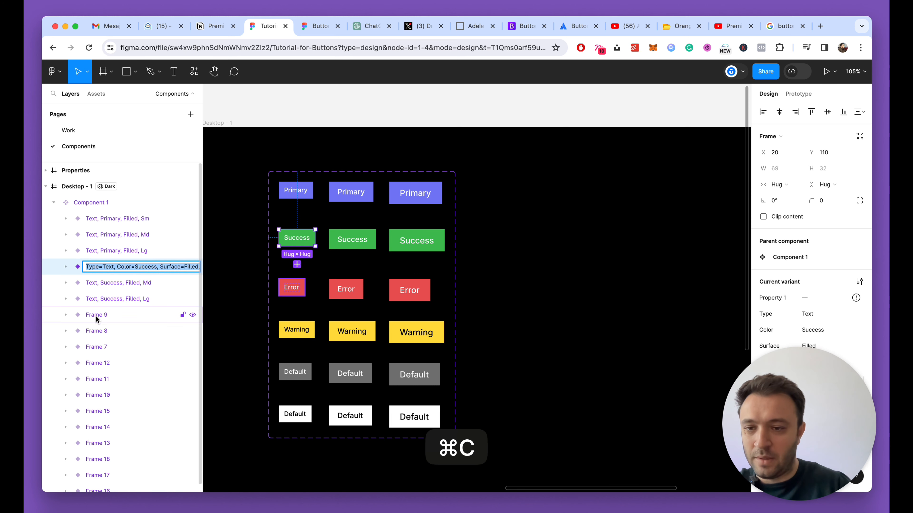
{"action": "double_click", "coordinate": [96, 314]}
{"action": "key", "text": "super+v"}
{"action": "double_click", "coordinate": [120, 315]}
{"action": "type", "text": "Er"}
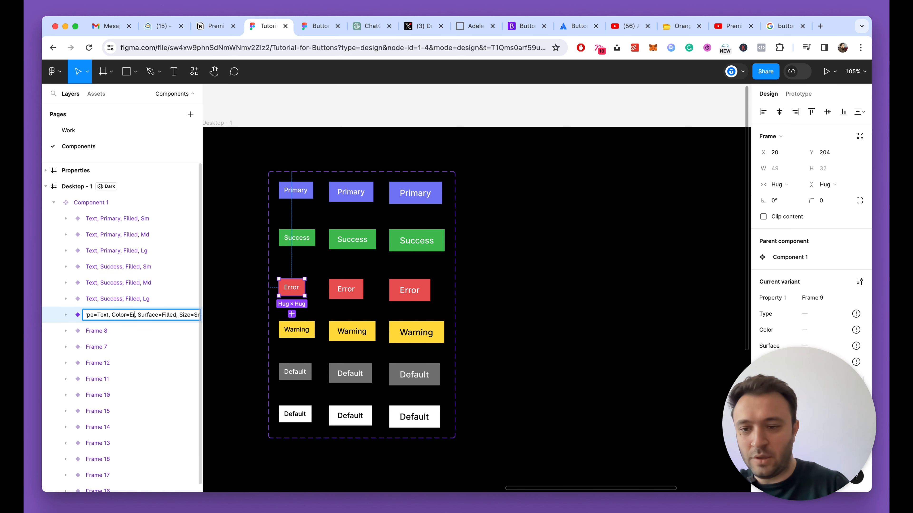
{"action": "type", "text": "ror"}
{"action": "key", "text": "Return"}
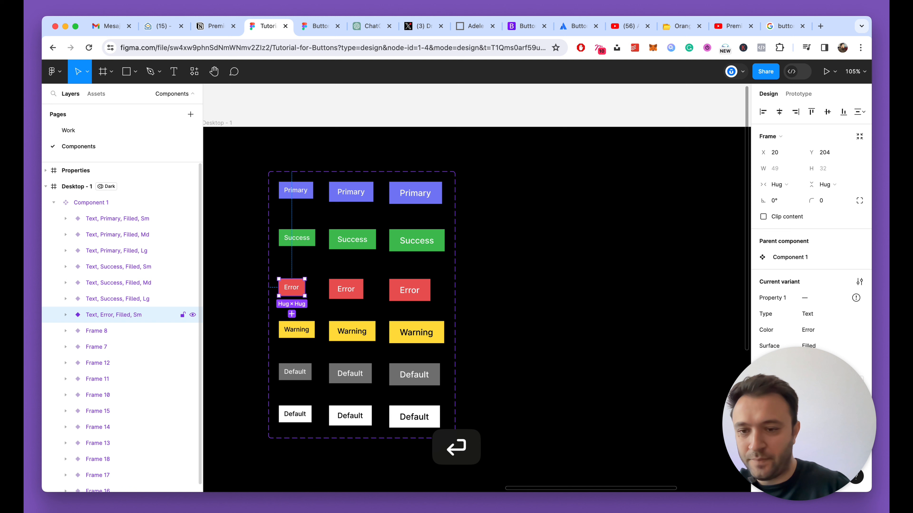
Copy the small Error variant's name to the medium Error variant and set its size value to Size=Md.
{"action": "double_click", "coordinate": [122, 315]}
{"action": "key", "text": "super+c"}
{"action": "double_click", "coordinate": [99, 331]}
{"action": "key", "text": "super+v"}
{"action": "type", "text": "Md"}
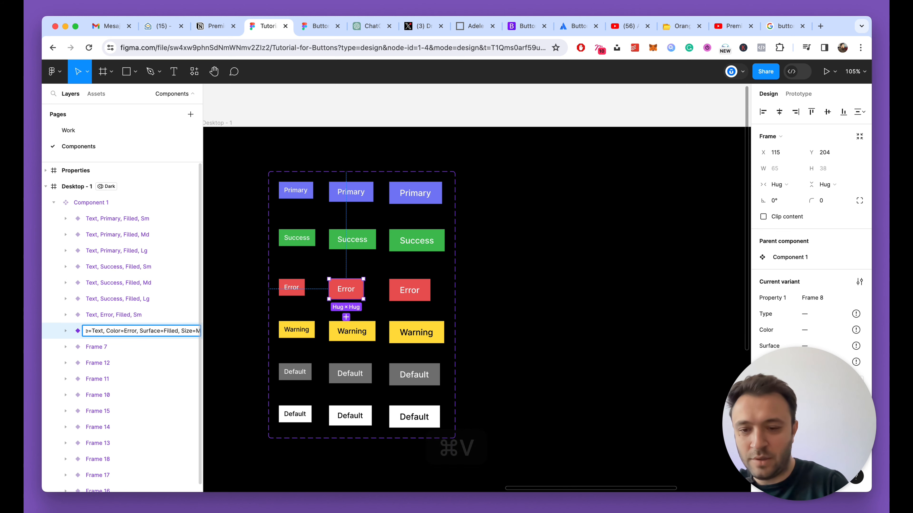
{"action": "key", "text": "Return"}
Rename the large Error variant with the copied Error name and set its size value to Size=Lg.
{"action": "double_click", "coordinate": [99, 346]}
{"action": "key", "text": "super+v"}
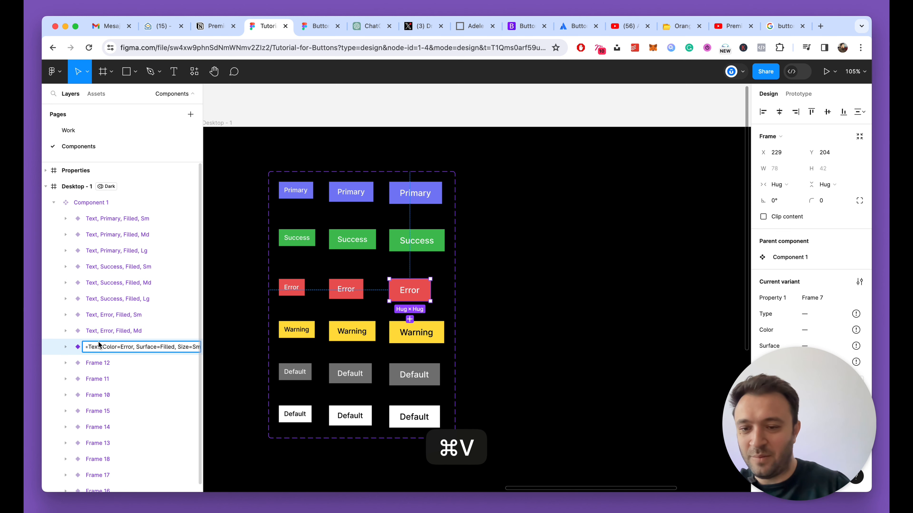
{"action": "type", "text": "Lg"}
{"action": "key", "text": "Return"}
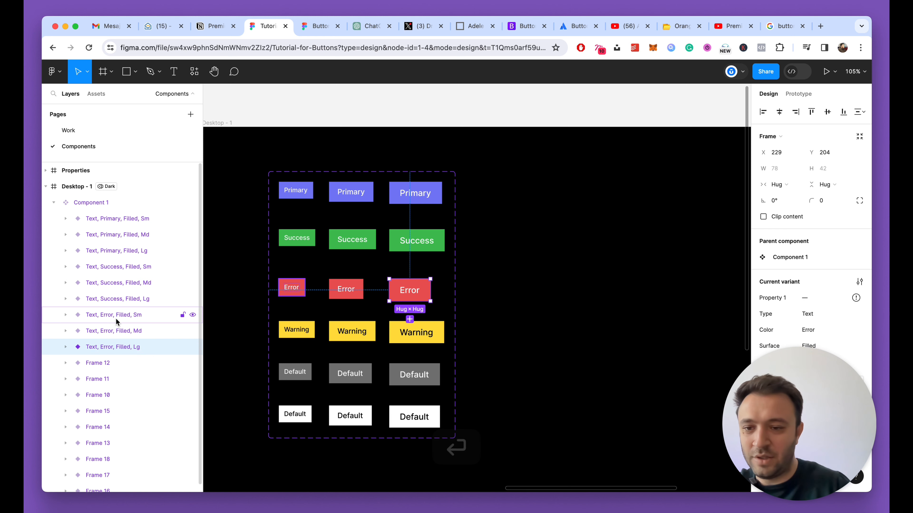
Copy the small Error variant's name to the small yellow button, change it to Color=Warning, and copy the new name.
{"action": "double_click", "coordinate": [108, 315]}
{"action": "key", "text": "super+c"}
{"action": "left_click", "coordinate": [95, 363]}
{"action": "double_click", "coordinate": [96, 363]}
{"action": "key", "text": "super+v"}
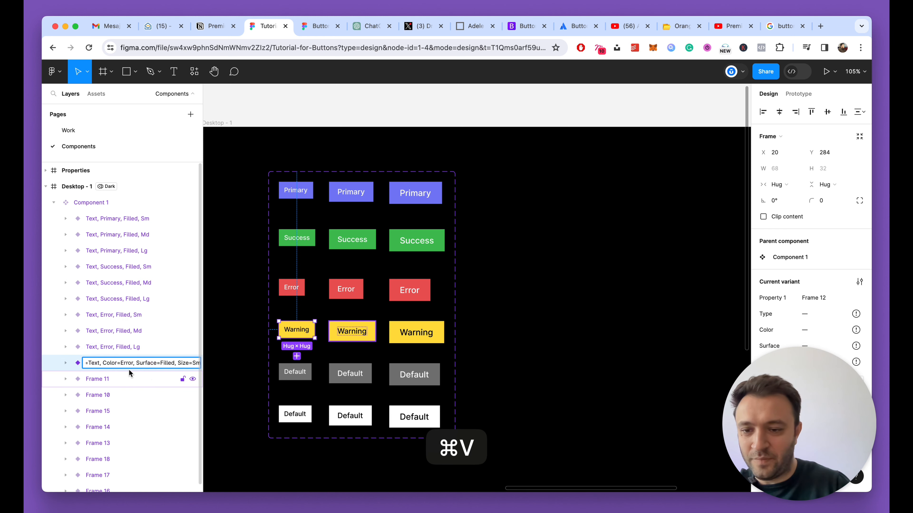
{"action": "double_click", "coordinate": [125, 364]}
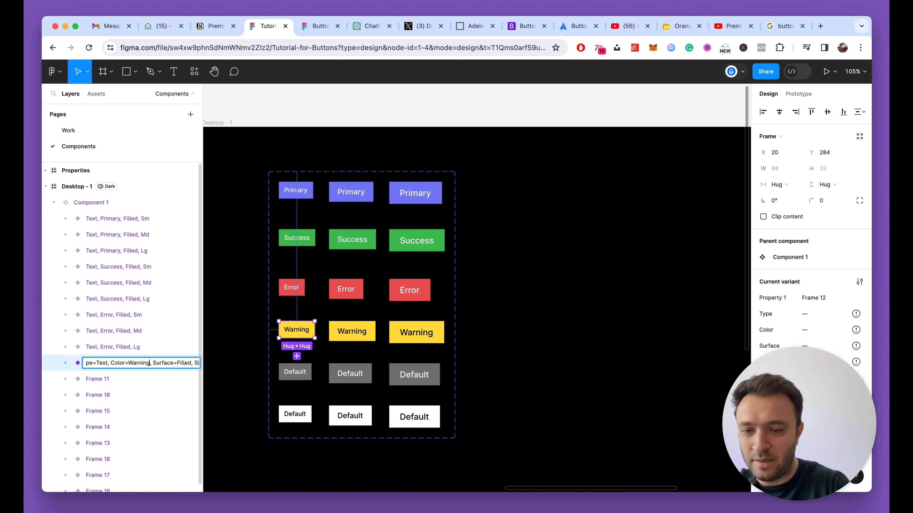
{"action": "type", "text": "Warning"}
{"action": "key", "text": "super+a"}
{"action": "key", "text": "super+c"}
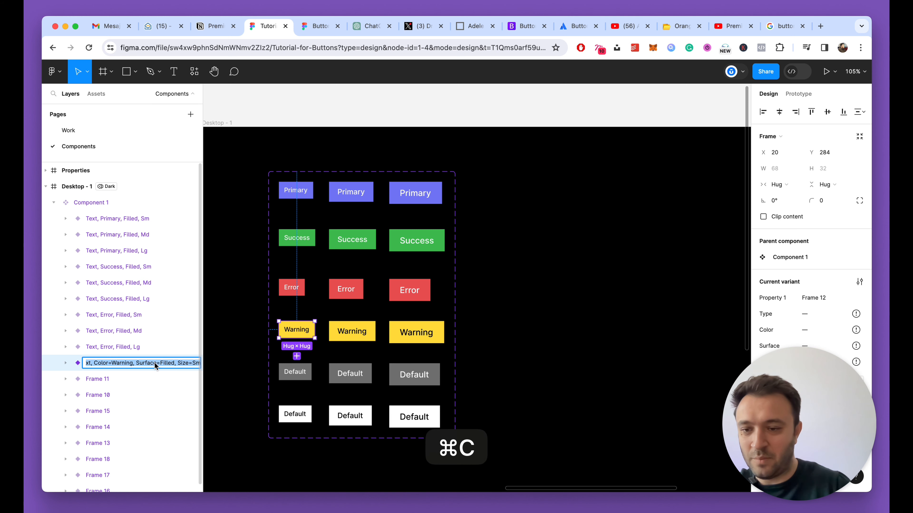
{"action": "key", "text": "Return"}
Rename the medium Warning variant with the copied Warning name and set its size value to Size=Md.
{"action": "left_click", "coordinate": [114, 379]}
{"action": "double_click", "coordinate": [113, 379]}
{"action": "key", "text": "super+v"}
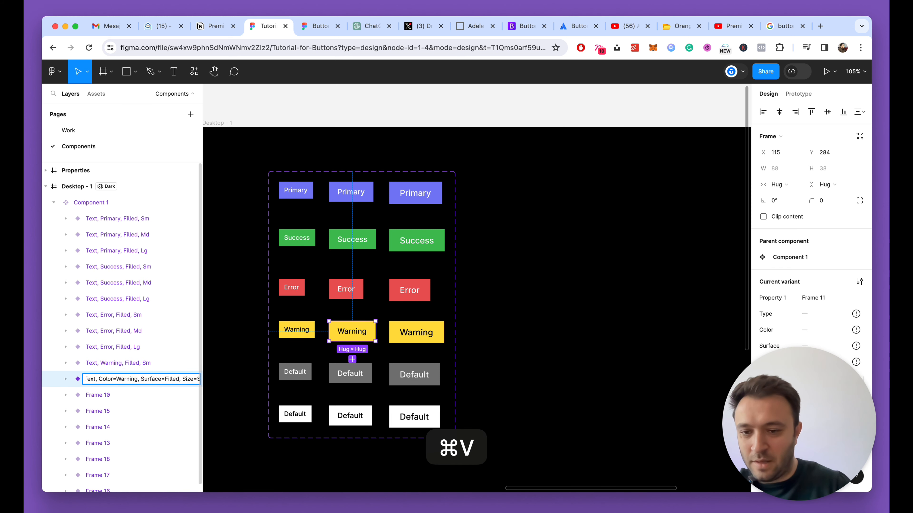
{"action": "key", "text": "BackSpace"}
{"action": "type", "text": "Md"}
{"action": "key", "text": "Return"}
Rename the large Warning variant with the copied Warning name and set its size value to Size=Lg.
{"action": "double_click", "coordinate": [108, 395]}
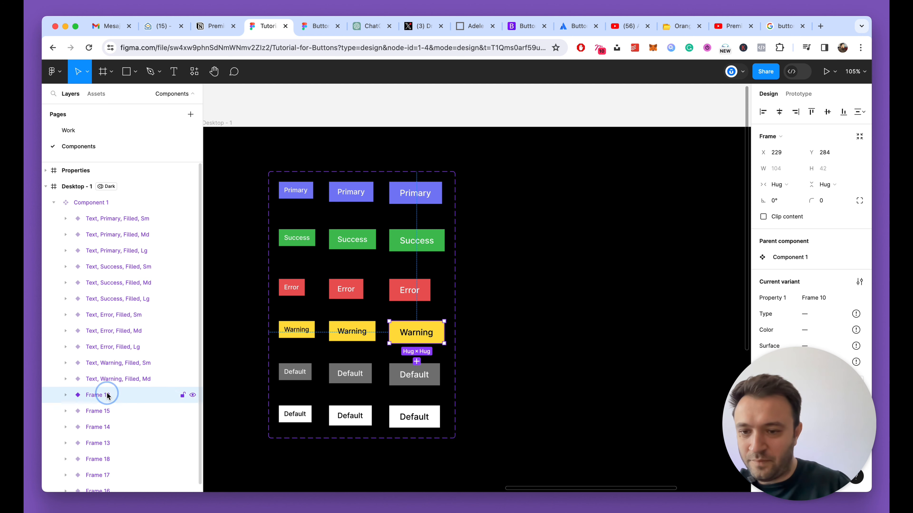
{"action": "key", "text": "super+v"}
{"action": "key", "text": "BackSpace"}
{"action": "key", "text": "BackSpace"}
{"action": "type", "text": "Lg"}
{"action": "key", "text": "Return"}
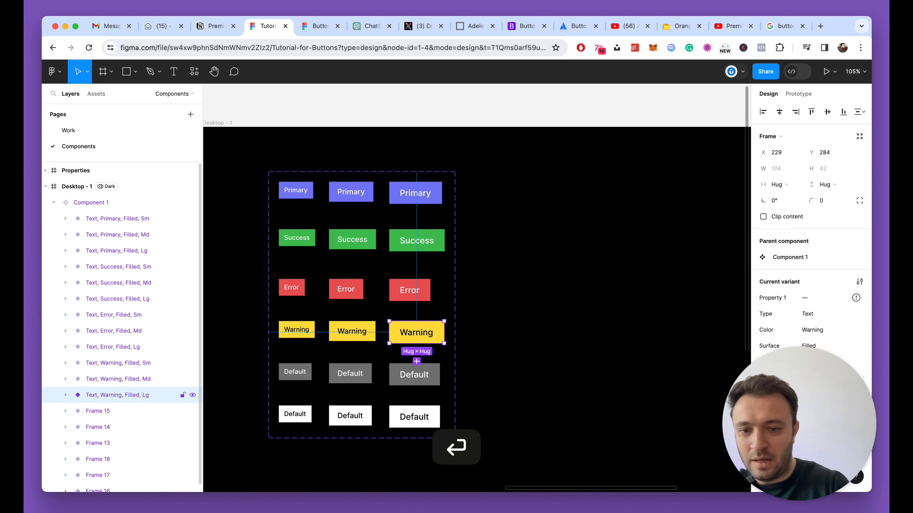
Rename the small grey Default button with the copied Warning name and change its color value to Color=Default-1.
{"action": "scroll", "coordinate": [105, 392], "scroll_direction": "down", "scroll_amount": 1}
{"action": "left_click", "coordinate": [100, 404]}
{"action": "double_click", "coordinate": [100, 405]}
{"action": "key", "text": "super+v"}
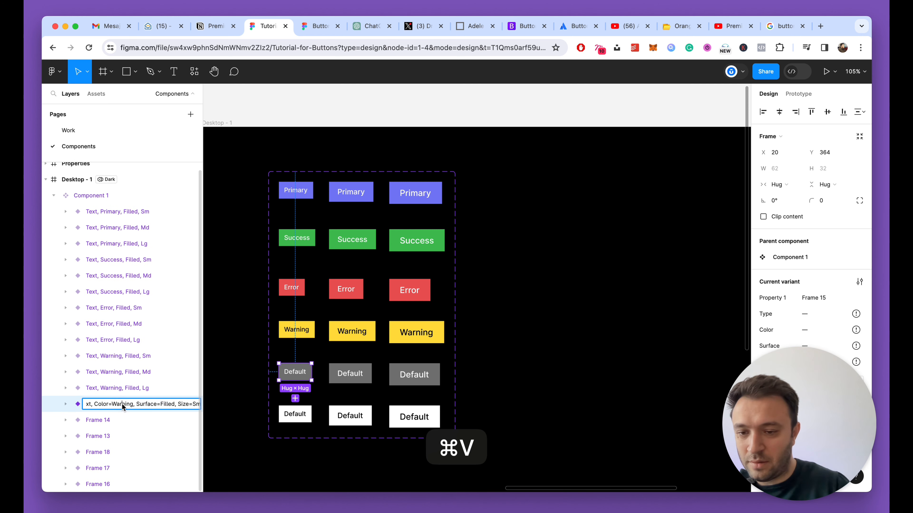
{"action": "double_click", "coordinate": [122, 404]}
{"action": "type", "text": "Default-1"}
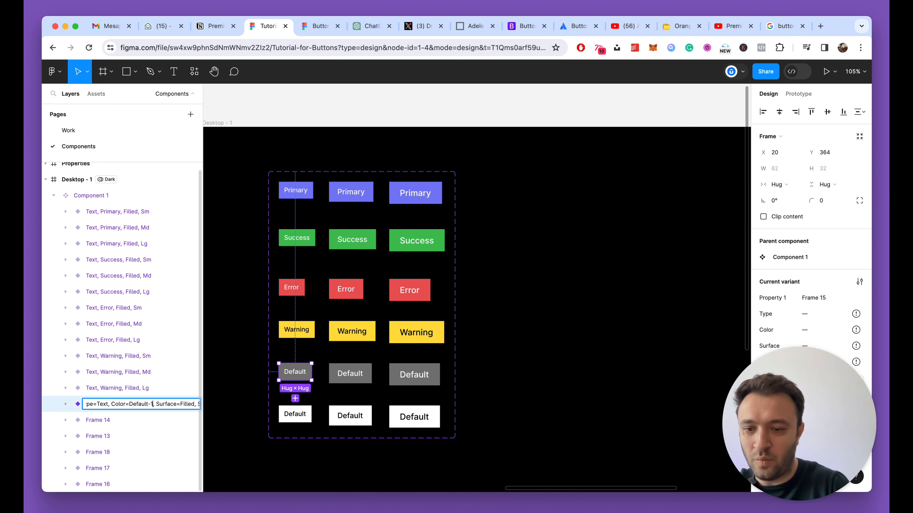
{"action": "key", "text": "Up"}
{"action": "key", "text": "Down"}
{"action": "key", "text": "super+a"}
{"action": "key", "text": "Return"}
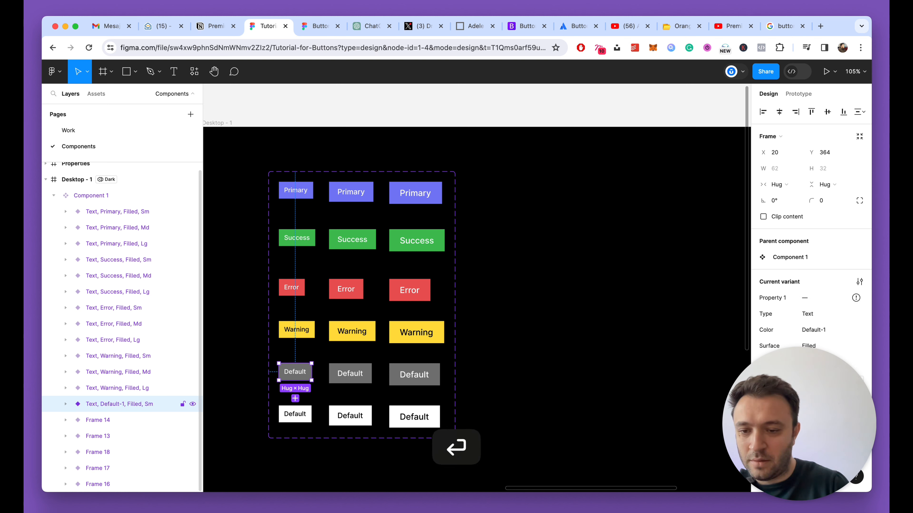
Give the medium and large grey Default buttons the Color=Default-1 name, with Size=Md and Size=Lg respectively.
{"action": "double_click", "coordinate": [92, 418]}
{"action": "key", "text": "super+v"}
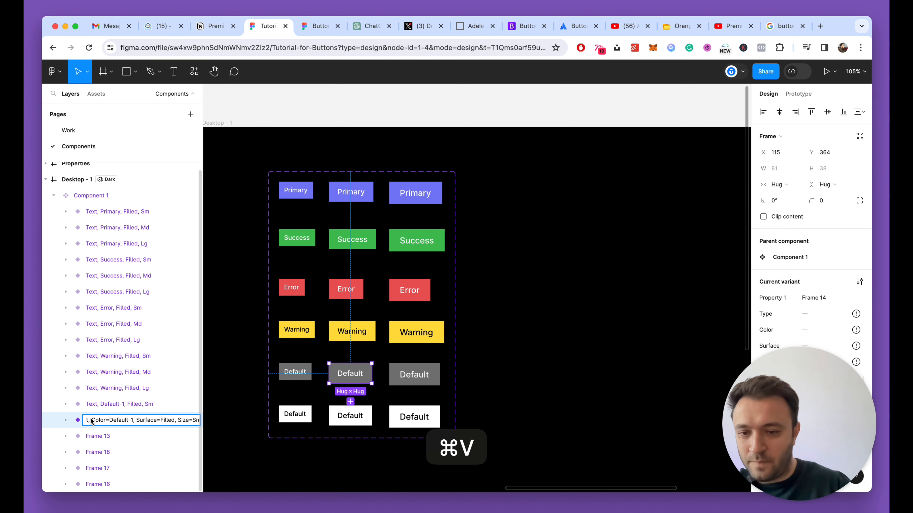
{"action": "key", "text": "Return"}
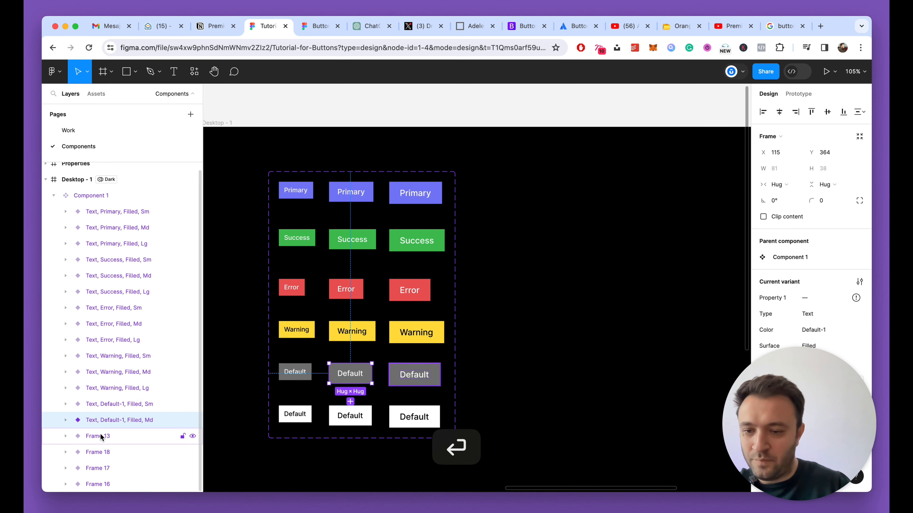
{"action": "double_click", "coordinate": [102, 437]}
{"action": "key", "text": "super+v"}
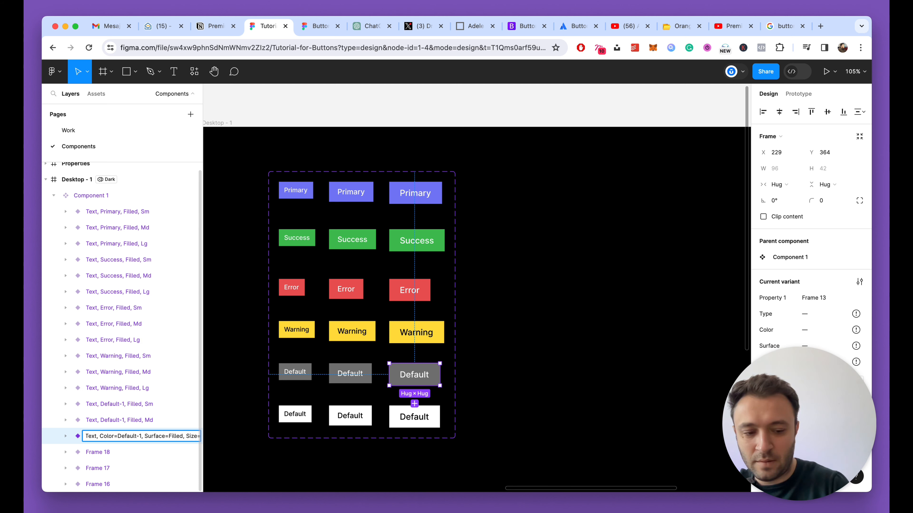
{"action": "key", "text": "Return"}
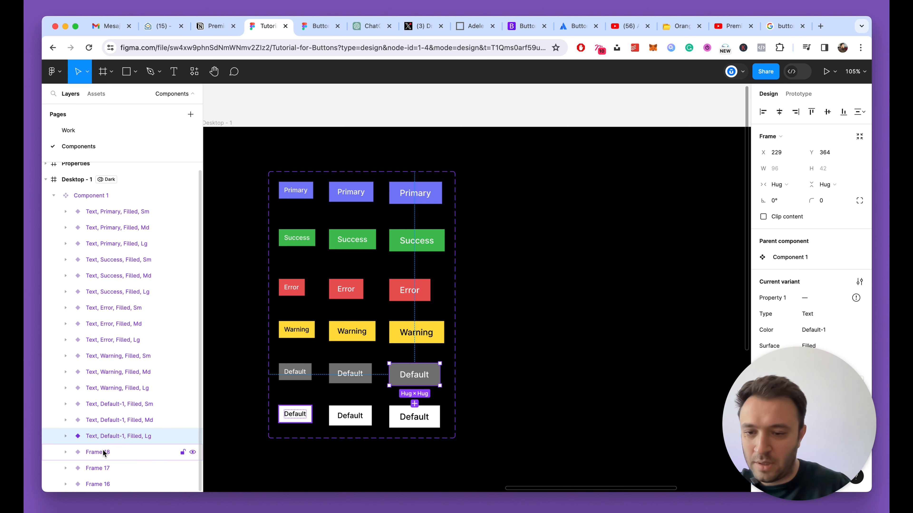
Copy the small Default-1 variant's name to the small white Default button and change its color value to Color=Default-2.
{"action": "left_click", "coordinate": [128, 453]}
{"action": "left_click", "coordinate": [132, 404]}
{"action": "double_click", "coordinate": [131, 404]}
{"action": "key", "text": "super+c"}
{"action": "double_click", "coordinate": [114, 452]}
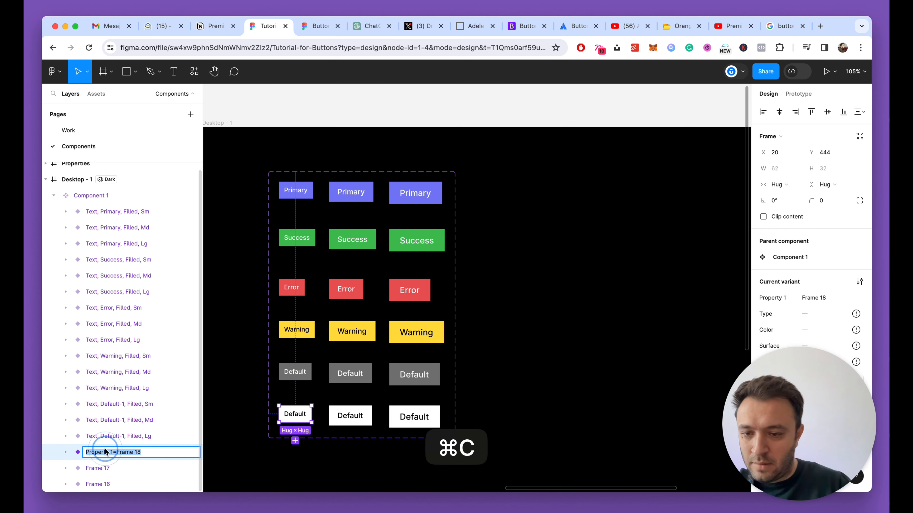
{"action": "key", "text": "super+v"}
{"action": "key", "text": "Left"}
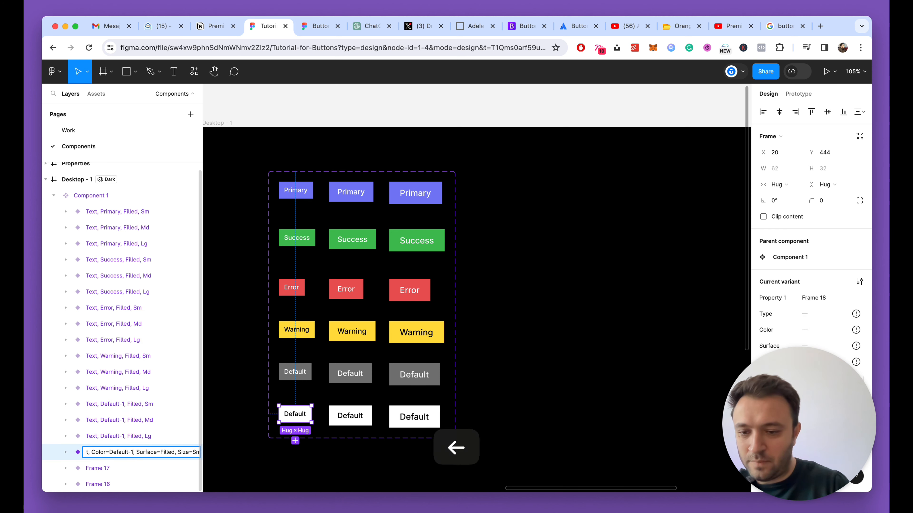
{"action": "key", "text": "super+a"}
{"action": "key", "text": "Return"}
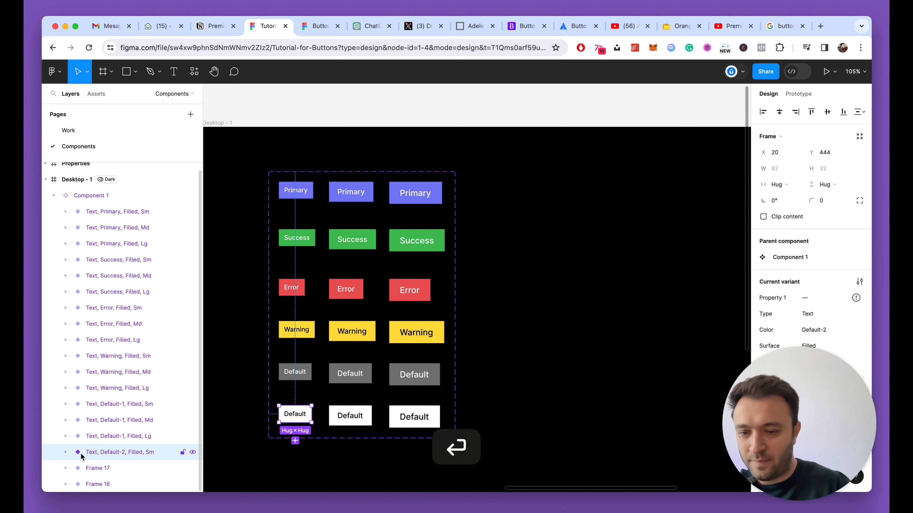
Give the medium and large white Default buttons the Color=Default-2 name, with Size=Md and Size=Lg respectively.
{"action": "double_click", "coordinate": [94, 468]}
{"action": "key", "text": "super+v"}
{"action": "key", "text": "Return"}
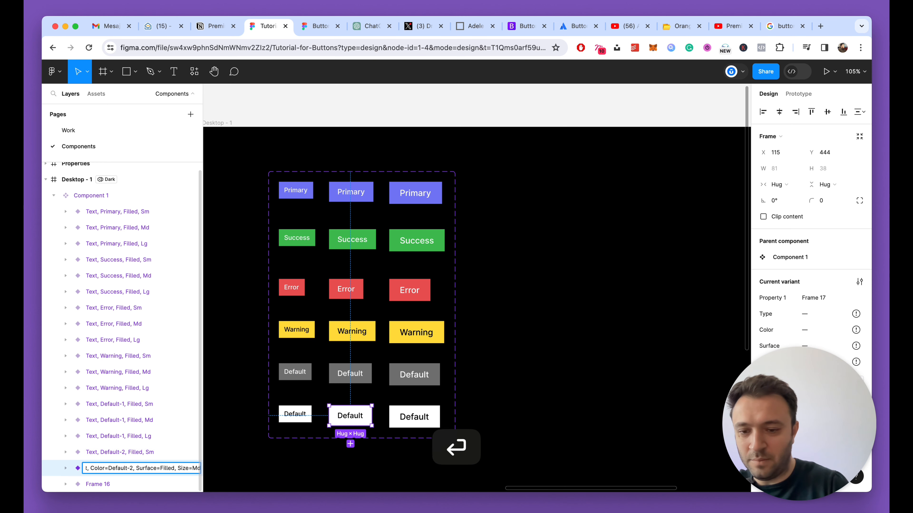
{"action": "double_click", "coordinate": [96, 484]}
{"action": "key", "text": "super+v"}
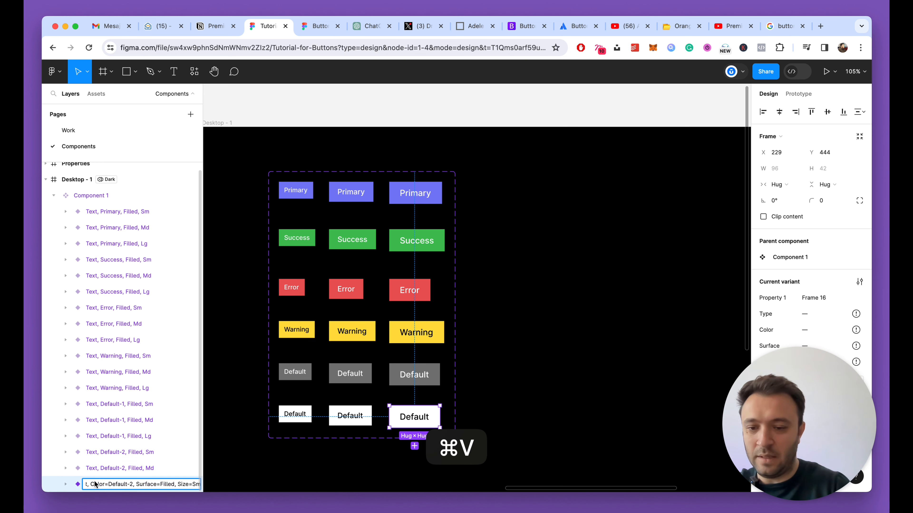
{"action": "key", "text": "BackSpace"}
{"action": "key", "text": "BackSpace"}
{"action": "type", "text": "Lg"}
{"action": "key", "text": "Return"}
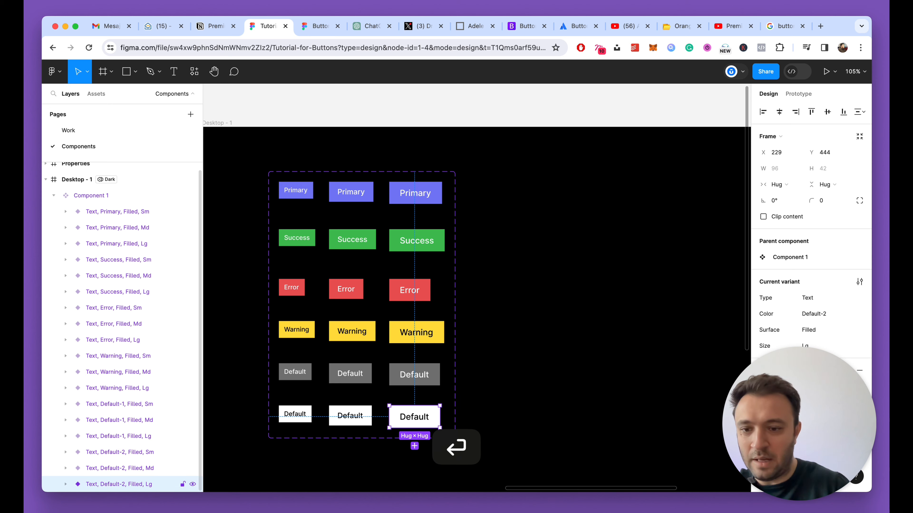
Save the file, deselect the button variants, and collapse all layers on the Components page.
{"action": "key", "text": "super+s"}
{"action": "scroll", "coordinate": [400, 320], "scroll_direction": "down", "scroll_amount": 8}
{"action": "scroll", "coordinate": [418, 320], "scroll_direction": "up", "scroll_amount": 9}
{"action": "left_click", "coordinate": [491, 303]}
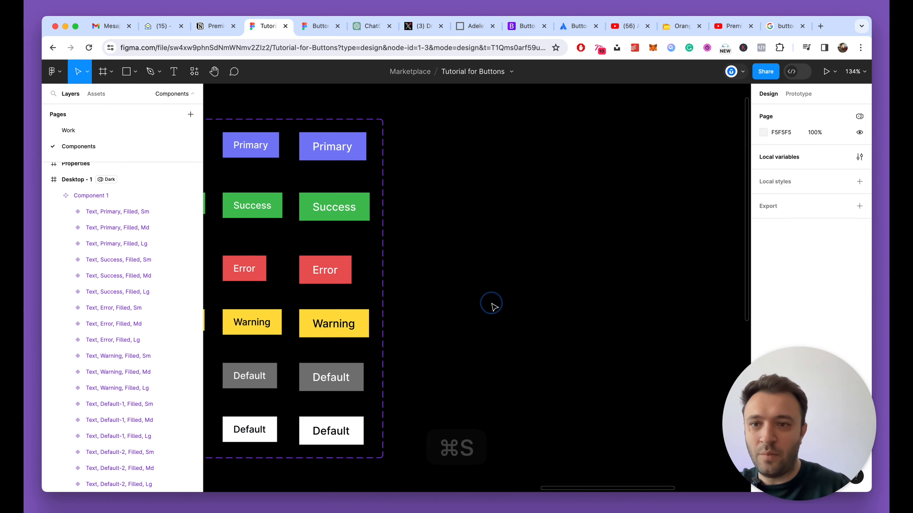
{"action": "key", "text": "alt+l"}
{"action": "scroll", "coordinate": [450, 299], "scroll_direction": "down", "scroll_amount": 5}
{"action": "key", "text": "super+s"}
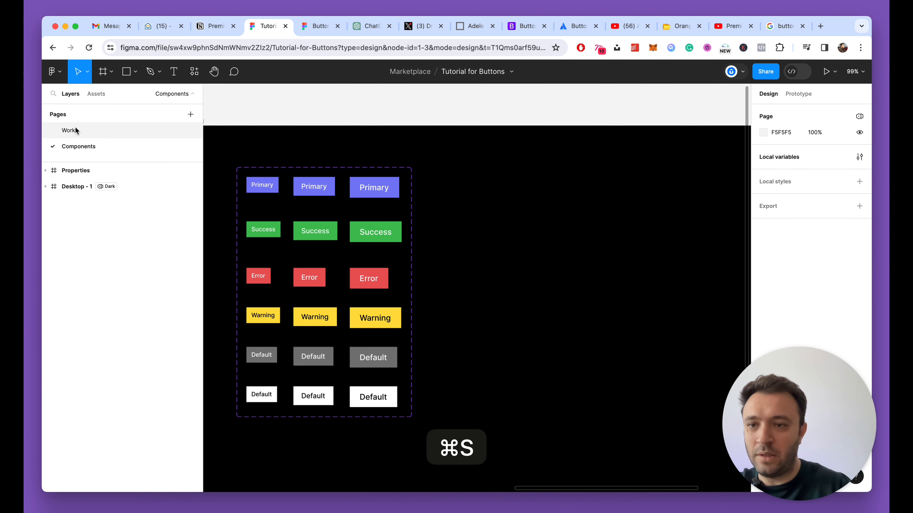
Place an instance of Component 1 from the local assets into the Work page's Work frame at about X 293, Y 149.
{"action": "left_click", "coordinate": [76, 130]}
{"action": "left_click", "coordinate": [360, 207]}
{"action": "scroll", "coordinate": [361, 208], "scroll_direction": "right", "scroll_amount": 2}
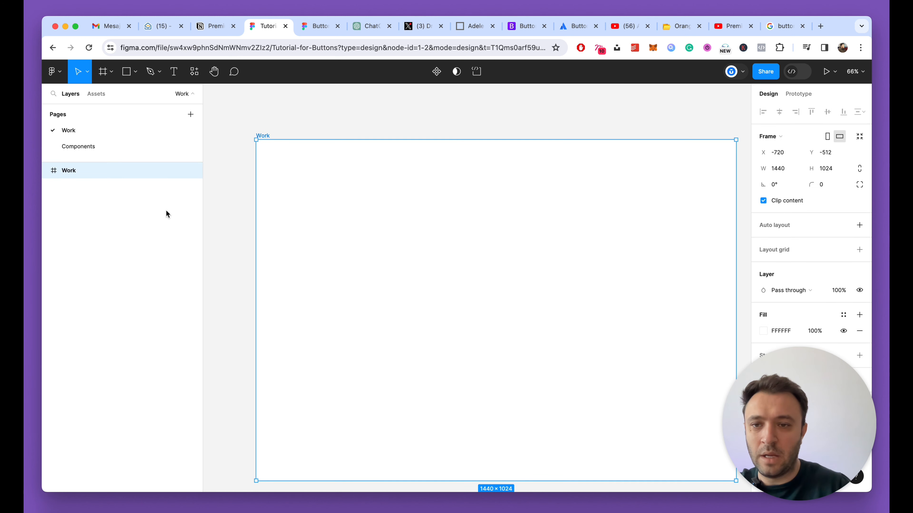
{"action": "left_click", "coordinate": [95, 94]}
{"action": "left_click", "coordinate": [67, 96]}
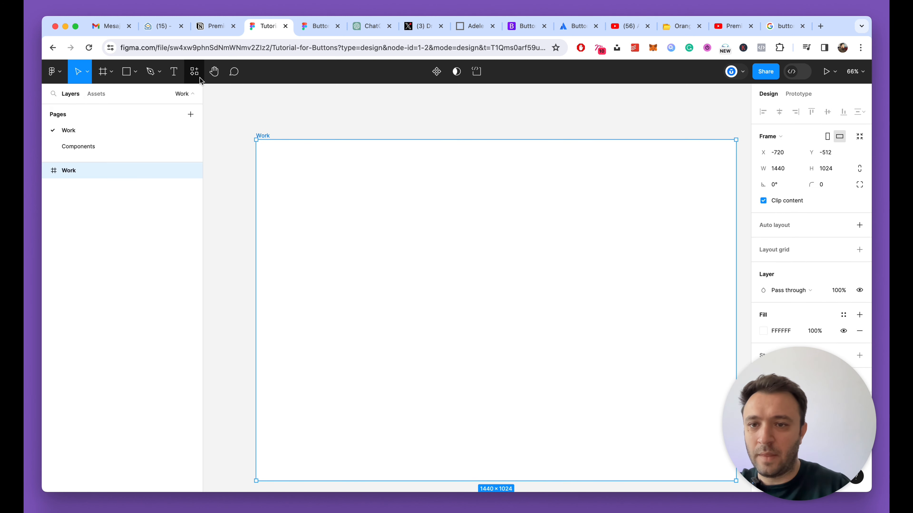
{"action": "left_click", "coordinate": [96, 94]}
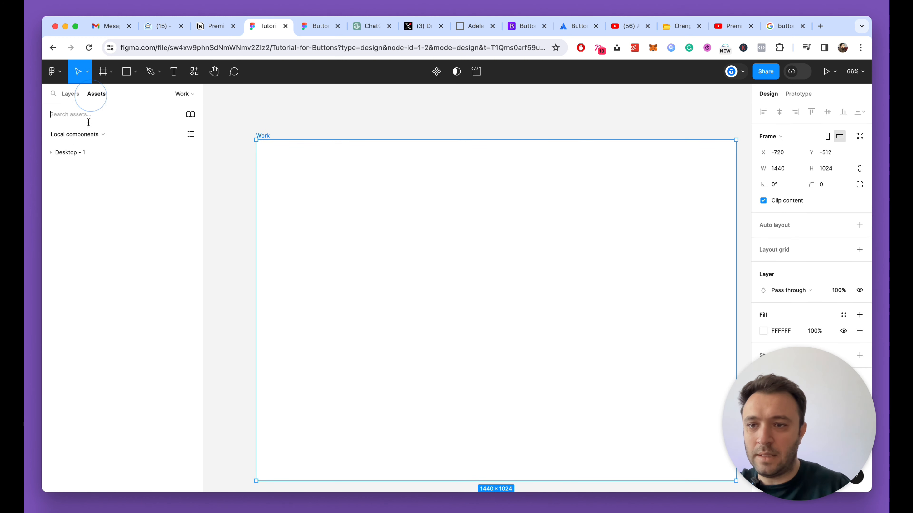
{"action": "left_click", "coordinate": [51, 152]}
{"action": "left_click_drag", "start_coordinate": [85, 198], "coordinate": [364, 196]}
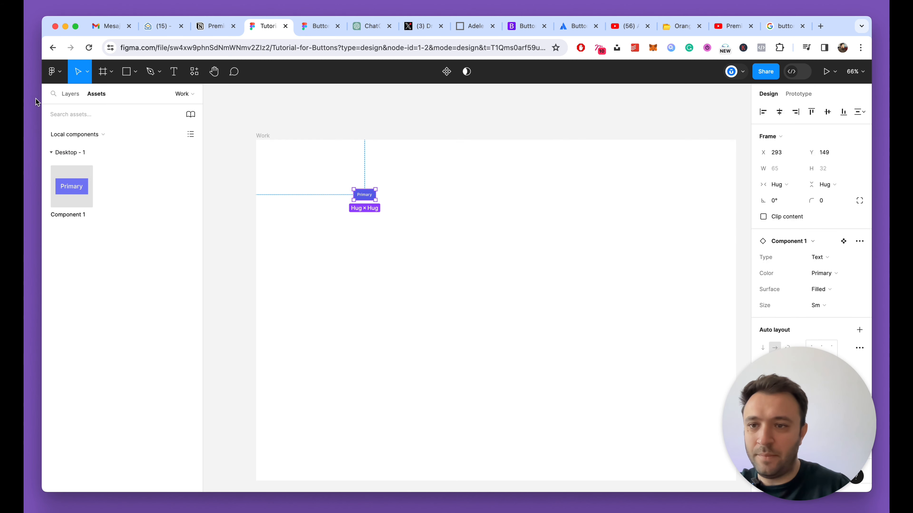
{"action": "left_click", "coordinate": [68, 96]}
{"action": "left_click", "coordinate": [403, 274]}
{"action": "scroll", "coordinate": [383, 200], "scroll_direction": "up", "scroll_amount": 5}
{"action": "left_click", "coordinate": [349, 192]}
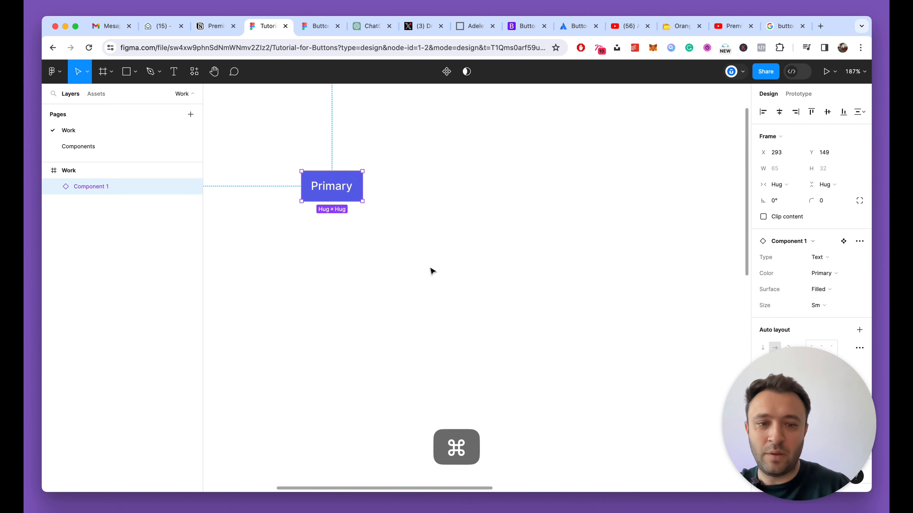
{"action": "left_click_drag", "start_coordinate": [797, 350], "coordinate": [391, 356]}
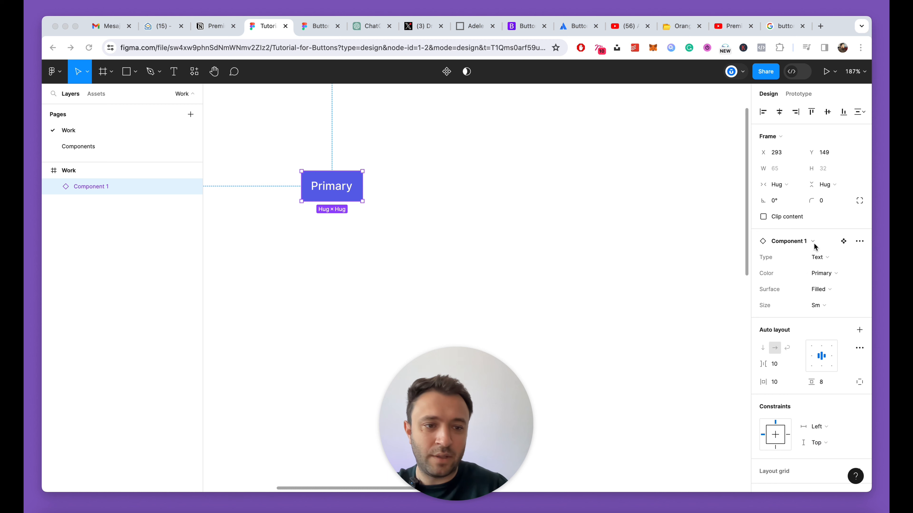
Rename the Desktop - 1 frame on the Components page to Button and return to the Work page.
{"action": "left_click", "coordinate": [77, 147]}
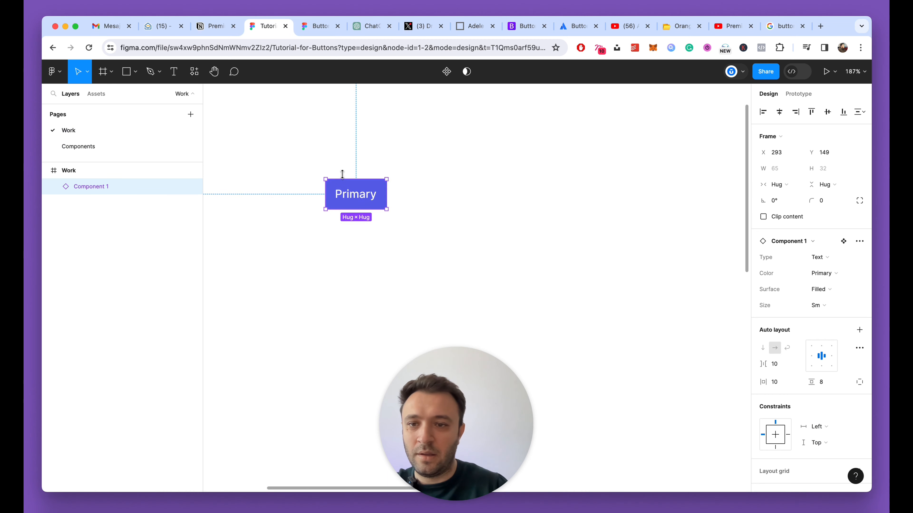
{"action": "left_click", "coordinate": [69, 146]}
{"action": "scroll", "coordinate": [472, 212], "scroll_direction": "left", "scroll_amount": 7}
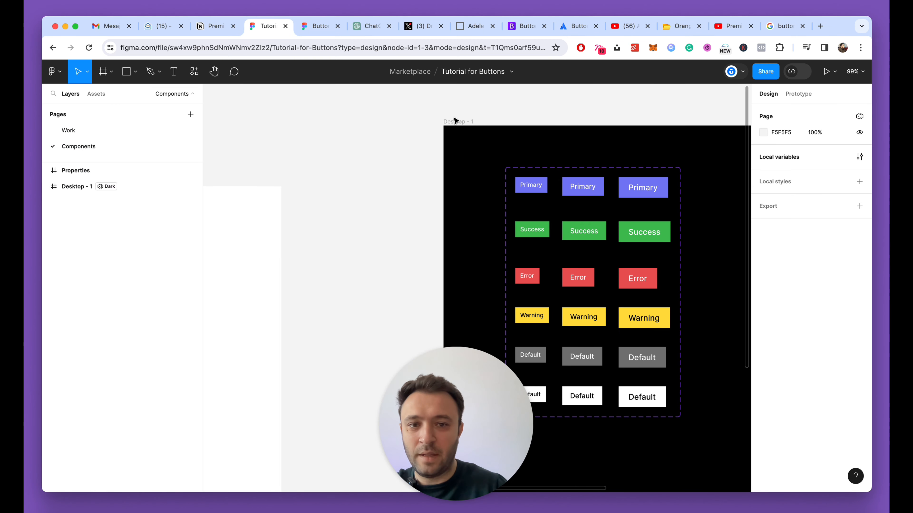
{"action": "left_click", "coordinate": [119, 191]}
{"action": "double_click", "coordinate": [68, 190]}
{"action": "type", "text": "Bu"}
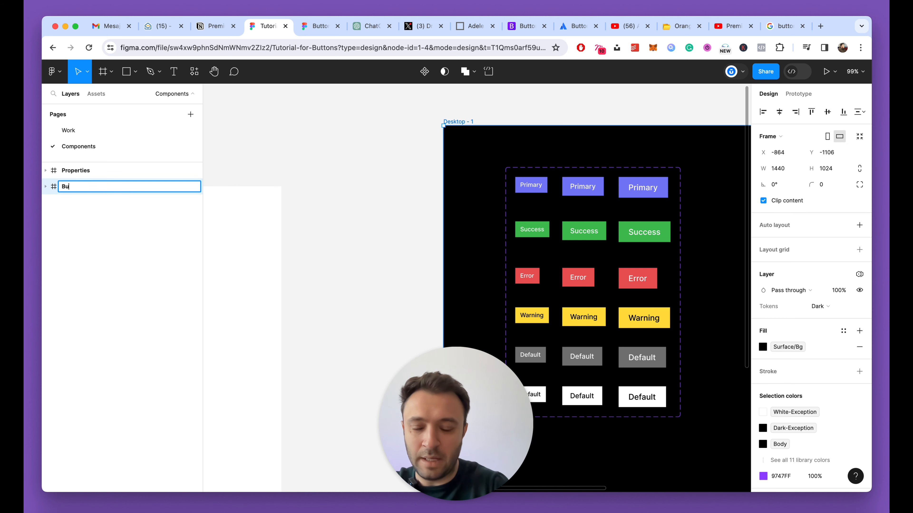
{"action": "type", "text": "tton"}
{"action": "key", "text": "Return"}
{"action": "left_click", "coordinate": [68, 131]}
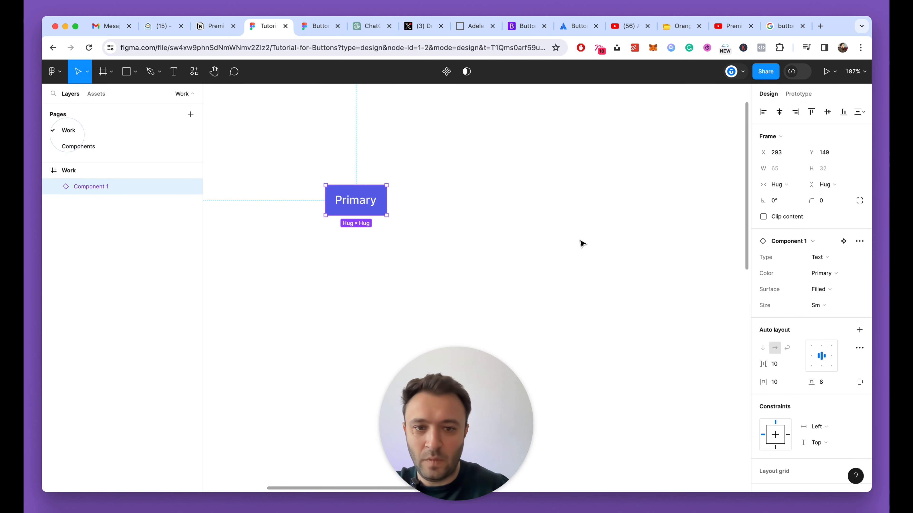
Switch the button instance's Color property through Success, Error, Warning and Default-1 to Default-2.
{"action": "left_click", "coordinate": [823, 258]}
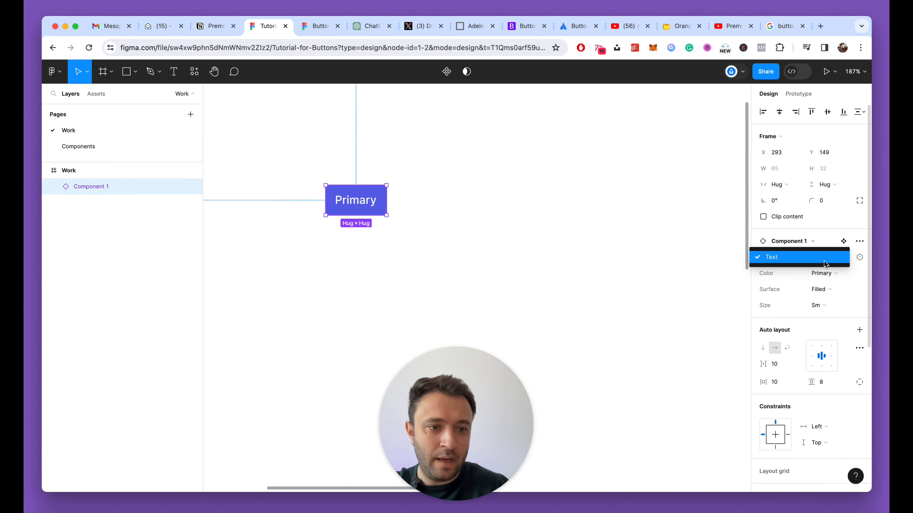
{"action": "left_click", "coordinate": [840, 273]}
{"action": "left_click", "coordinate": [838, 274]}
{"action": "left_click", "coordinate": [824, 285]}
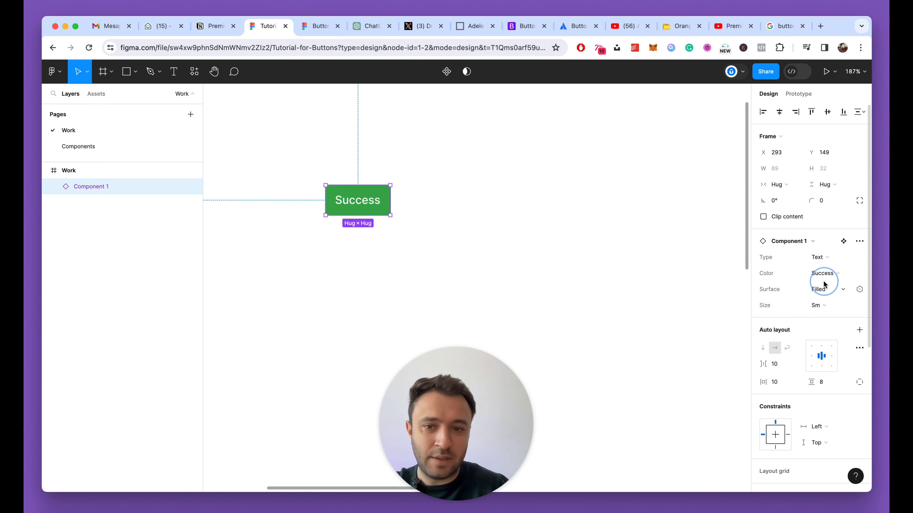
{"action": "left_click", "coordinate": [825, 280]}
{"action": "left_click", "coordinate": [823, 285]}
{"action": "left_click", "coordinate": [824, 280]}
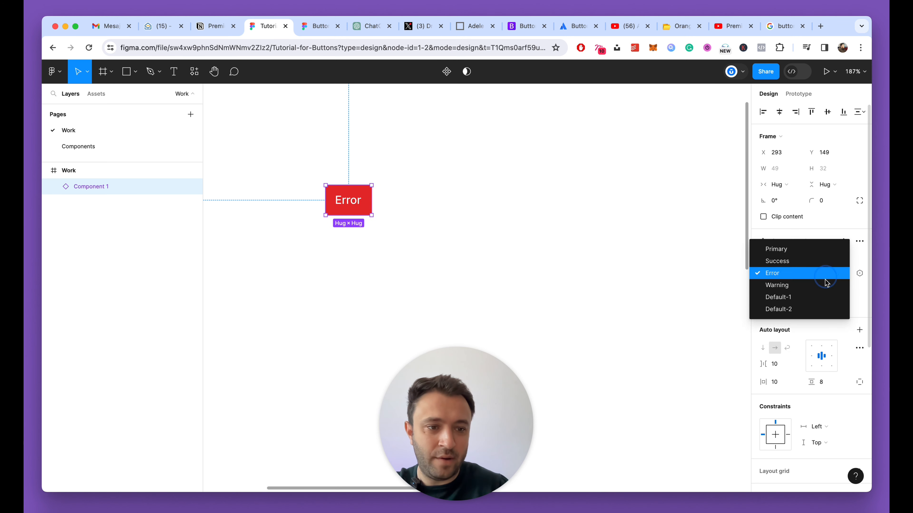
{"action": "left_click", "coordinate": [825, 283]}
{"action": "left_click", "coordinate": [824, 283]}
{"action": "left_click", "coordinate": [821, 284]}
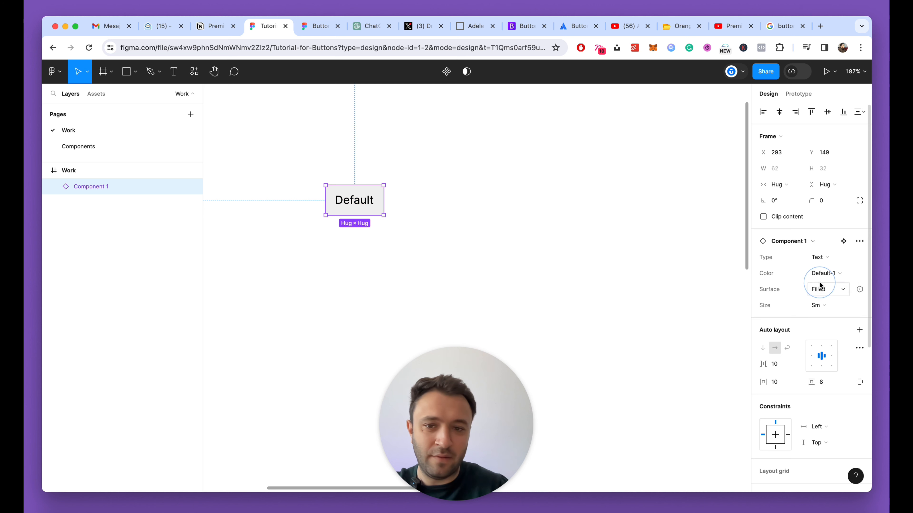
{"action": "left_click", "coordinate": [825, 278]}
{"action": "left_click", "coordinate": [823, 283]}
Apply the Tokens variable mode to the Work frame as Light and switch it to Dark.
{"action": "scroll", "coordinate": [275, 188], "scroll_direction": "down", "scroll_amount": 3}
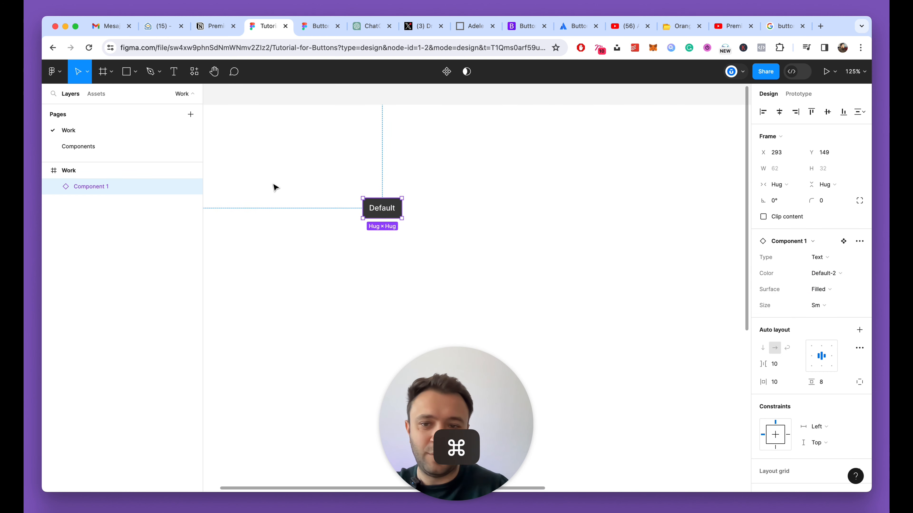
{"action": "scroll", "coordinate": [323, 162], "scroll_direction": "left", "scroll_amount": 5}
{"action": "left_click", "coordinate": [410, 103]}
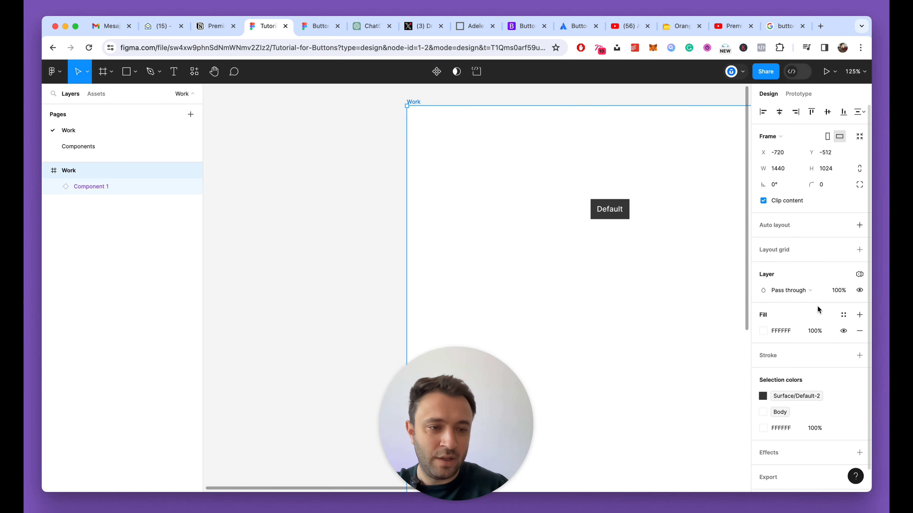
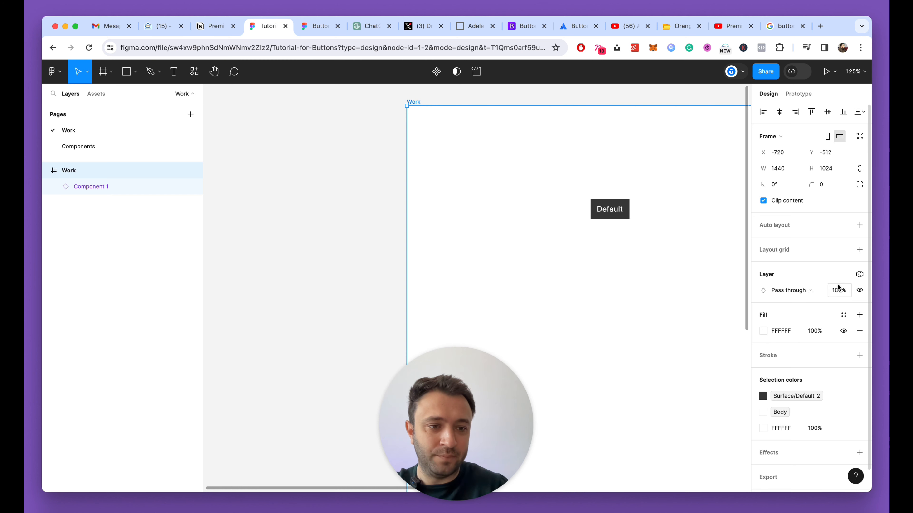
{"action": "left_click", "coordinate": [859, 276]}
{"action": "mouse_move", "coordinate": [815, 307]}
{"action": "left_click", "coordinate": [745, 324]}
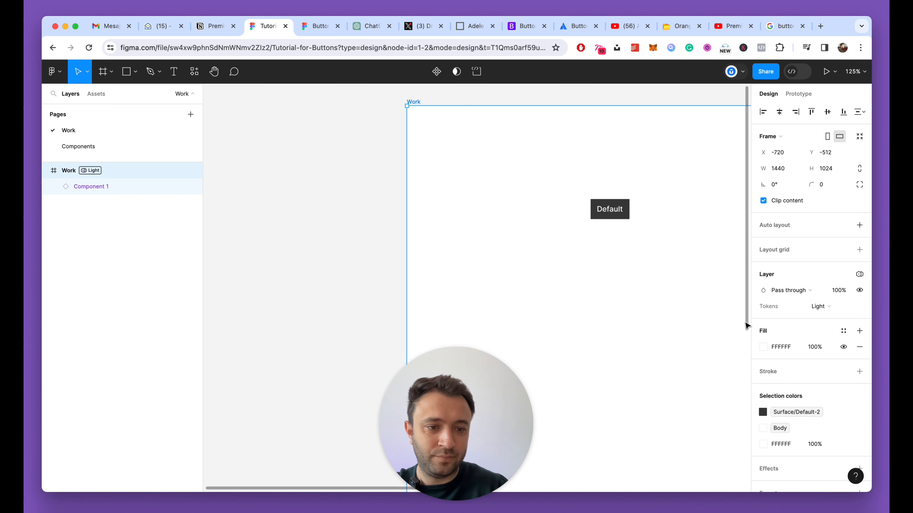
{"action": "left_click", "coordinate": [817, 306]}
{"action": "left_click", "coordinate": [818, 318]}
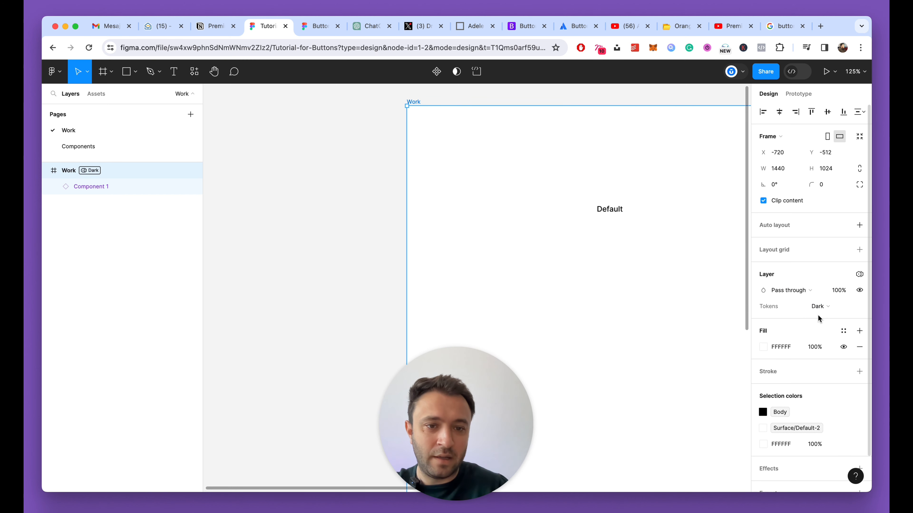
Set the Work frame's fill color to black, 000000.
{"action": "left_click", "coordinate": [763, 347]}
{"action": "left_click_drag", "start_coordinate": [698, 335], "coordinate": [546, 375]}
{"action": "left_click", "coordinate": [747, 200]}
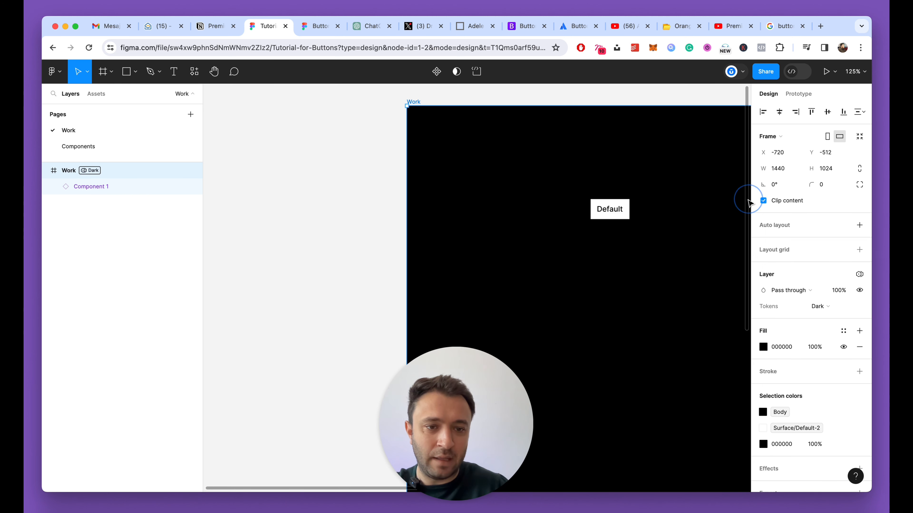
Link the Work frame's fill to the Surface/Bg color variable.
{"action": "scroll", "coordinate": [444, 201], "scroll_direction": "down", "scroll_amount": 3}
{"action": "scroll", "coordinate": [536, 175], "scroll_direction": "up", "scroll_amount": 2}
{"action": "left_click", "coordinate": [842, 332]}
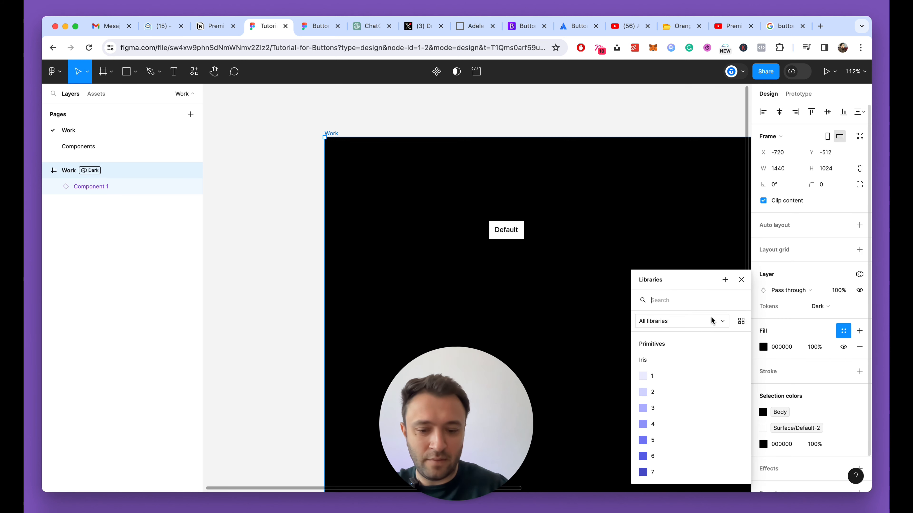
{"action": "type", "text": "Bg"}
{"action": "left_click", "coordinate": [651, 362]}
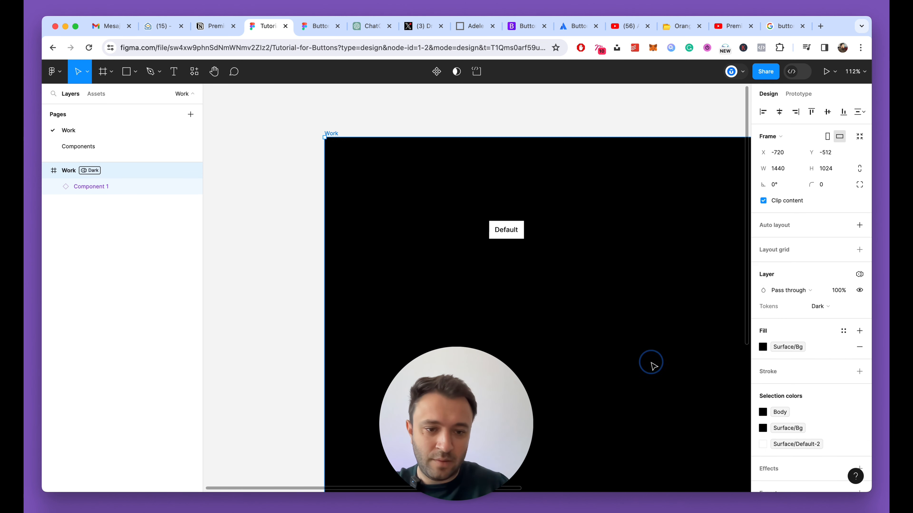
{"action": "left_click", "coordinate": [377, 123]}
Switch the Work frame's Tokens mode to Light and back to Dark to test the linked background.
{"action": "left_click", "coordinate": [333, 133]}
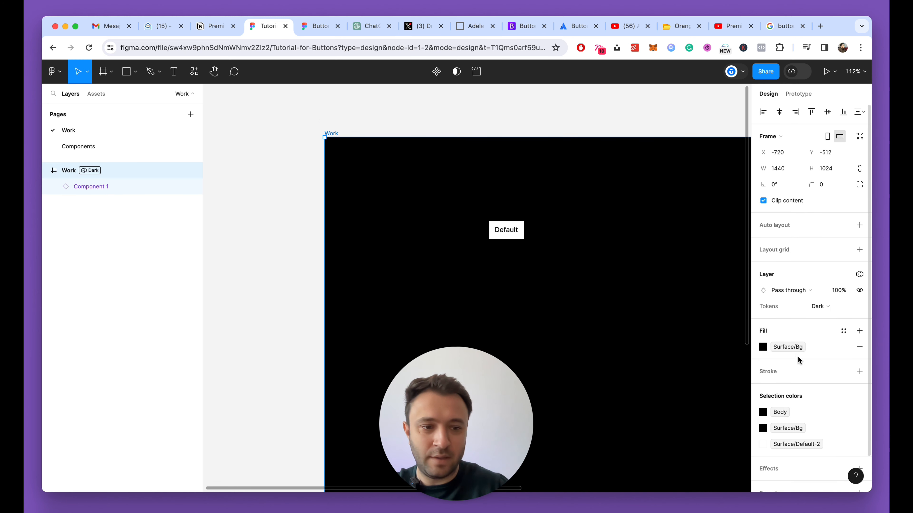
{"action": "left_click", "coordinate": [824, 307]}
{"action": "left_click", "coordinate": [827, 295]}
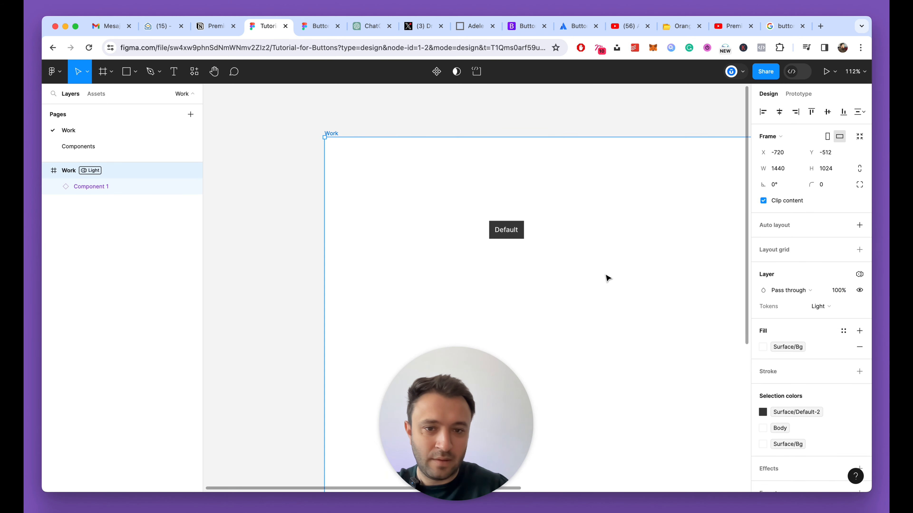
{"action": "left_click", "coordinate": [580, 267]}
{"action": "left_click", "coordinate": [333, 134]}
{"action": "left_click", "coordinate": [823, 307]}
{"action": "left_click", "coordinate": [831, 319]}
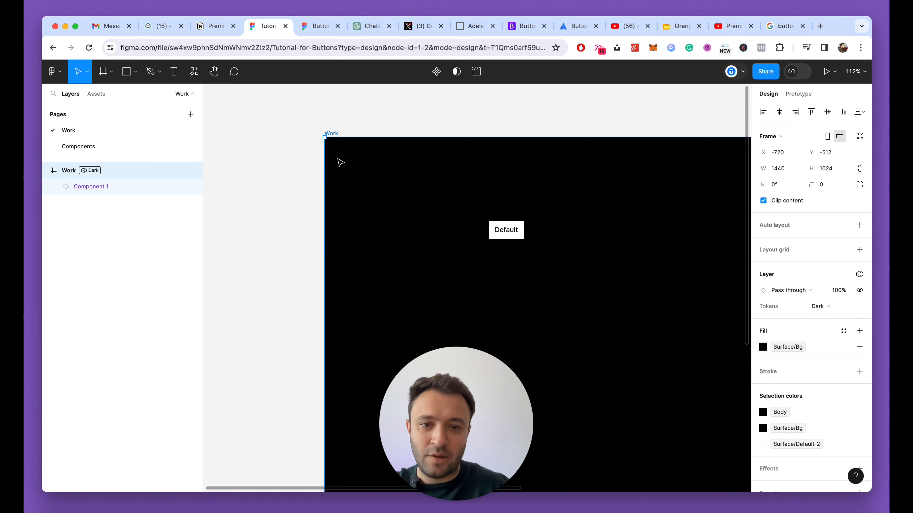
Set the Color property of the button instance in the Work frame to Primary.
{"action": "left_click_drag", "start_coordinate": [483, 388], "coordinate": [257, 376]}
{"action": "left_click", "coordinate": [524, 237]}
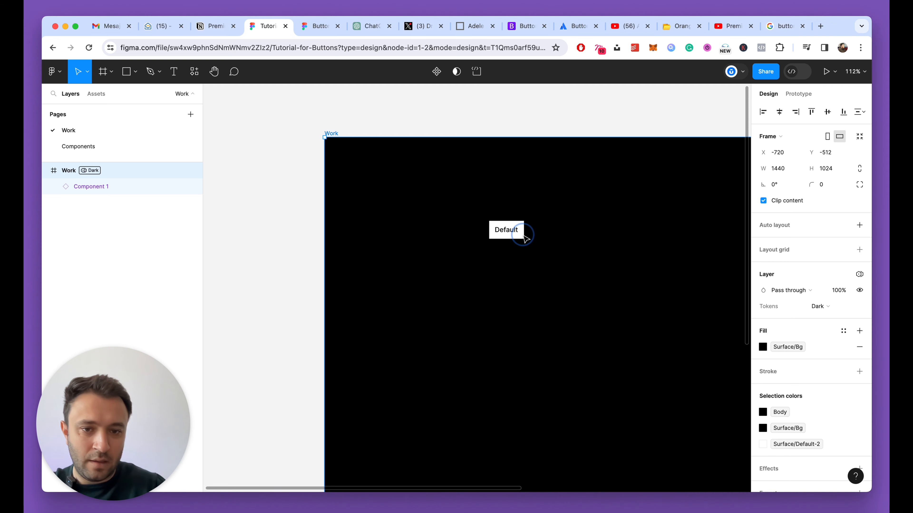
{"action": "left_click", "coordinate": [516, 237]}
{"action": "left_click", "coordinate": [834, 276]}
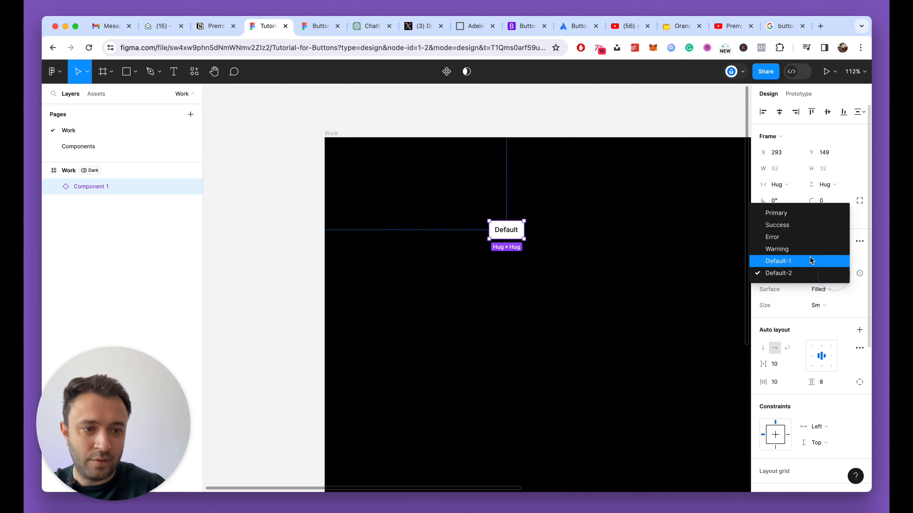
{"action": "left_click", "coordinate": [809, 210]}
Change the button instance's label text to "This is my primary button".
{"action": "key", "text": "super"}
{"action": "scroll", "coordinate": [587, 240], "scroll_direction": "up", "scroll_amount": 5}
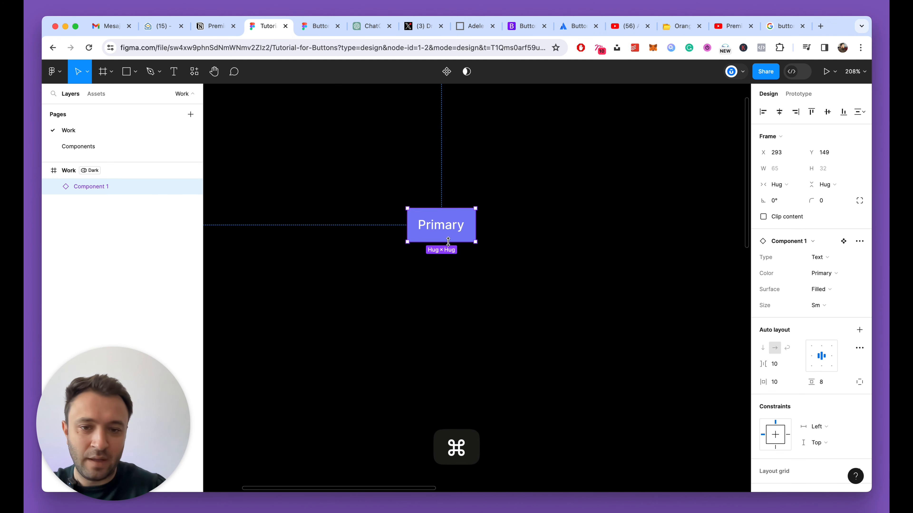
{"action": "left_click", "coordinate": [451, 231], "text": "super"}
{"action": "type", "text": "This is my p"}
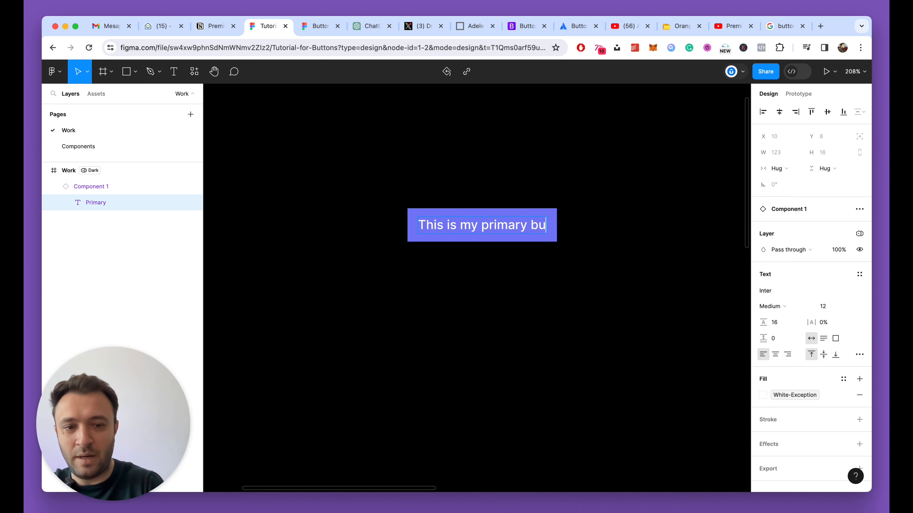
{"action": "key", "text": "Escape"}
{"action": "left_click", "coordinate": [553, 336]}
{"action": "scroll", "coordinate": [553, 336], "scroll_direction": "down", "scroll_amount": 5}
{"action": "scroll", "coordinate": [536, 309], "scroll_direction": "up", "scroll_amount": 5}
{"action": "key", "text": "super+z"}
{"action": "left_click", "coordinate": [500, 330]}
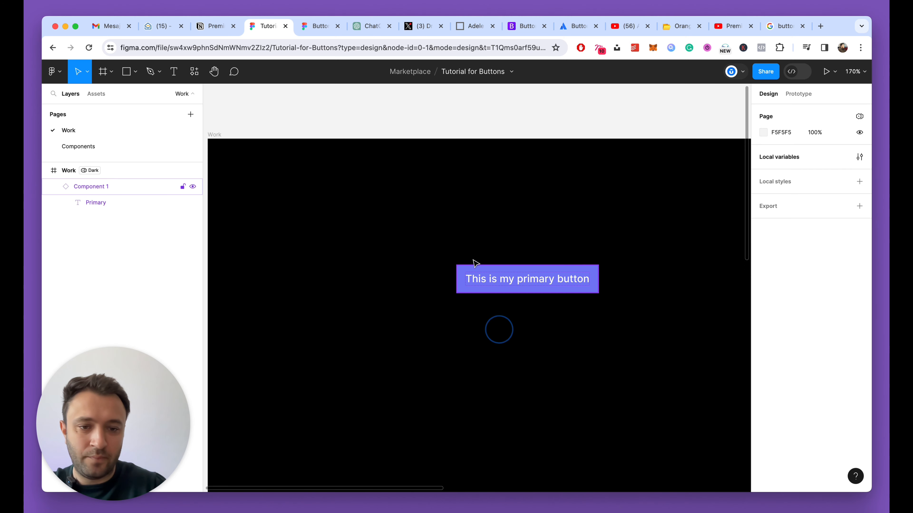
{"action": "left_click", "coordinate": [473, 252]}
{"action": "left_click_drag", "start_coordinate": [437, 242], "coordinate": [604, 343]}
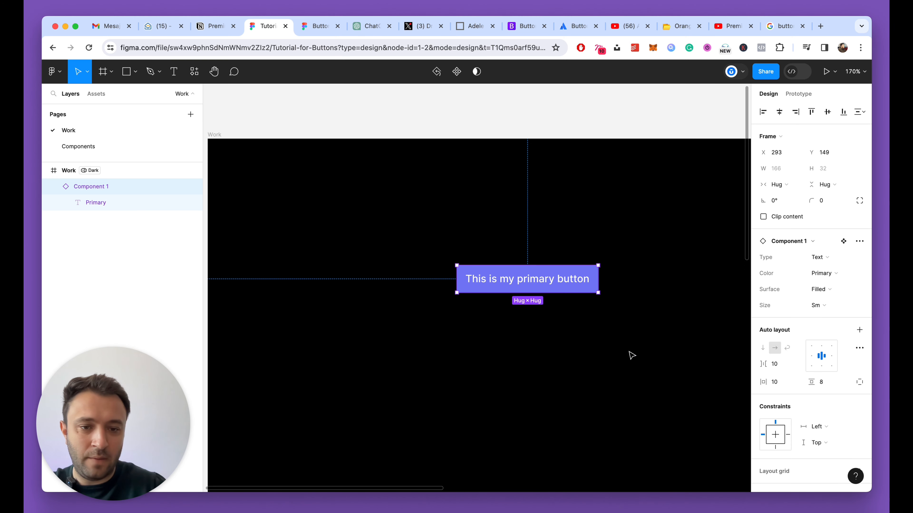
{"action": "left_click", "coordinate": [820, 263]}
{"action": "left_click", "coordinate": [224, 137]}
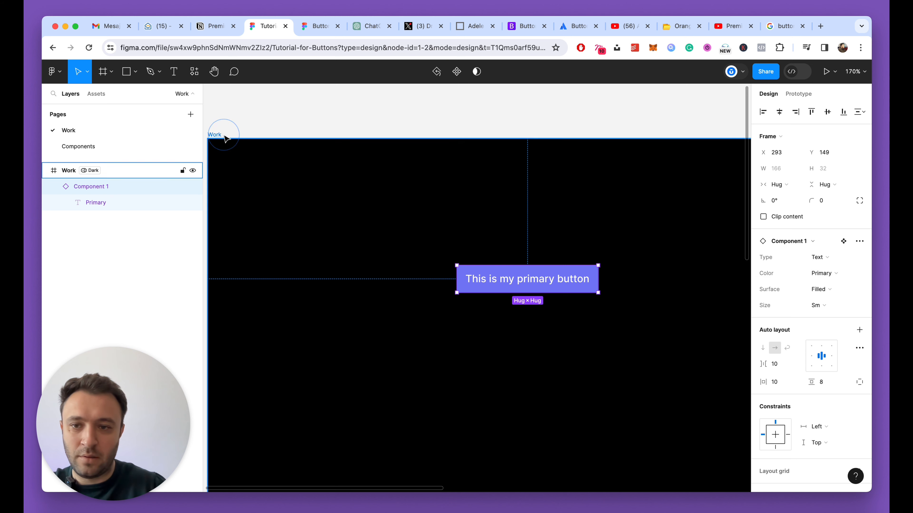
{"action": "left_click", "coordinate": [820, 274]}
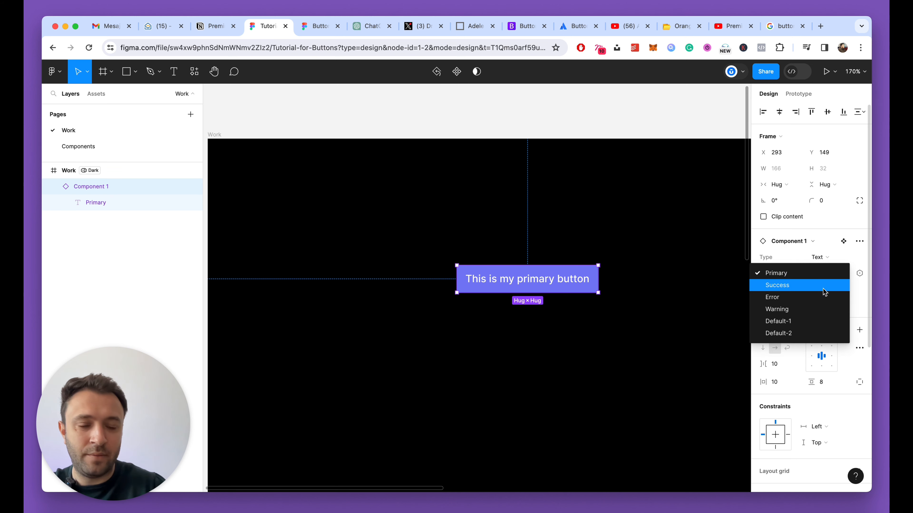
{"action": "left_click", "coordinate": [381, 120]}
Set the Work frame's Tokens mode to Light and select the button instance inside it.
{"action": "left_click", "coordinate": [214, 135]}
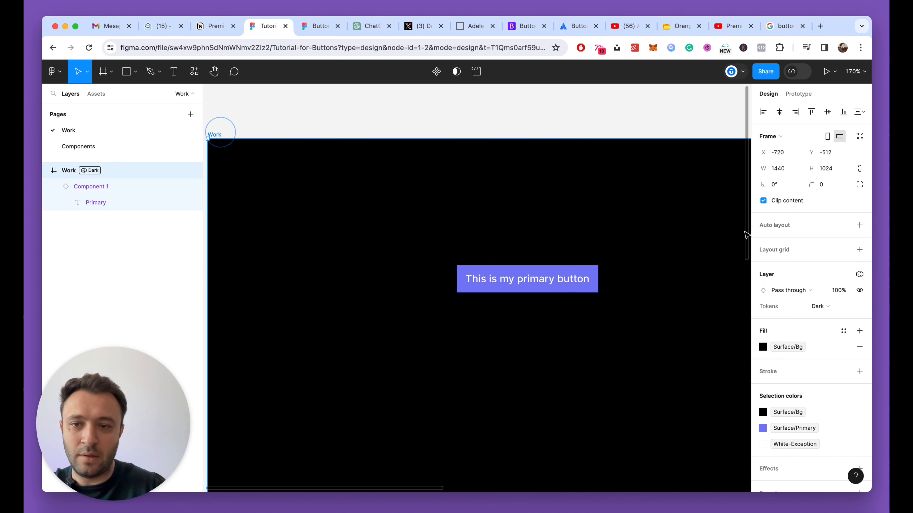
{"action": "left_click", "coordinate": [824, 306]}
{"action": "left_click", "coordinate": [827, 295]}
{"action": "scroll", "coordinate": [438, 301], "scroll_direction": "down", "scroll_amount": 5}
{"action": "scroll", "coordinate": [463, 305], "scroll_direction": "up", "scroll_amount": 5}
{"action": "left_click", "coordinate": [470, 270]}
{"action": "scroll", "coordinate": [574, 320], "scroll_direction": "down", "scroll_amount": 2}
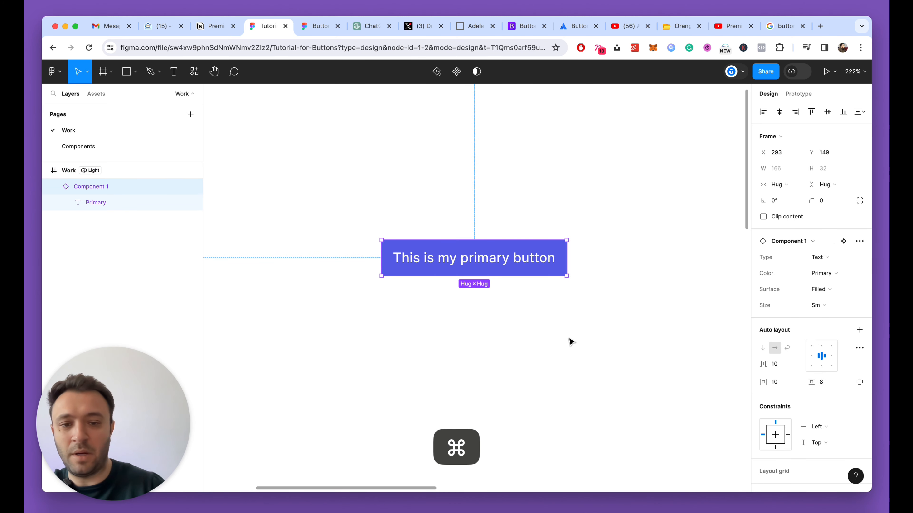
Set the Color property of the button instance in the Work frame to Success and deselect it.
{"action": "left_click", "coordinate": [822, 273]}
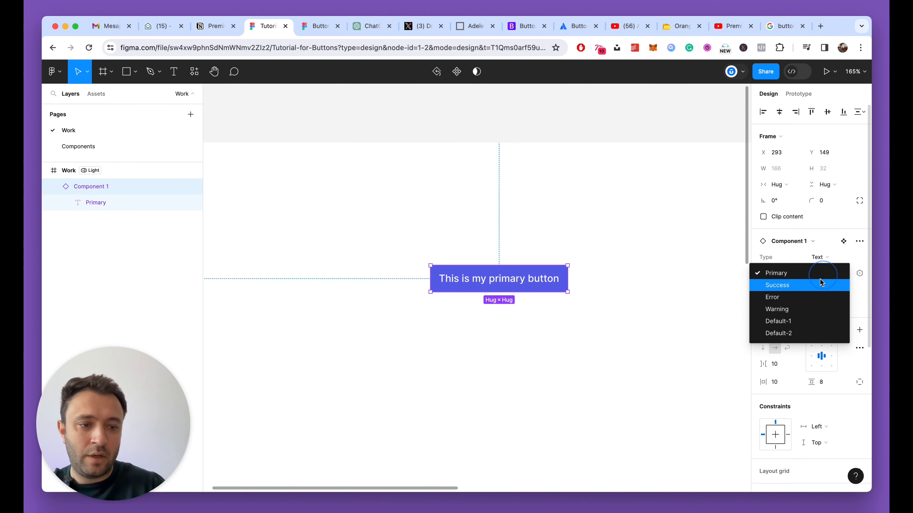
{"action": "left_click", "coordinate": [820, 284]}
{"action": "left_click", "coordinate": [632, 322]}
{"action": "scroll", "coordinate": [508, 314], "scroll_direction": "down", "scroll_amount": 5}
{"action": "scroll", "coordinate": [508, 317], "scroll_direction": "up", "scroll_amount": 3}
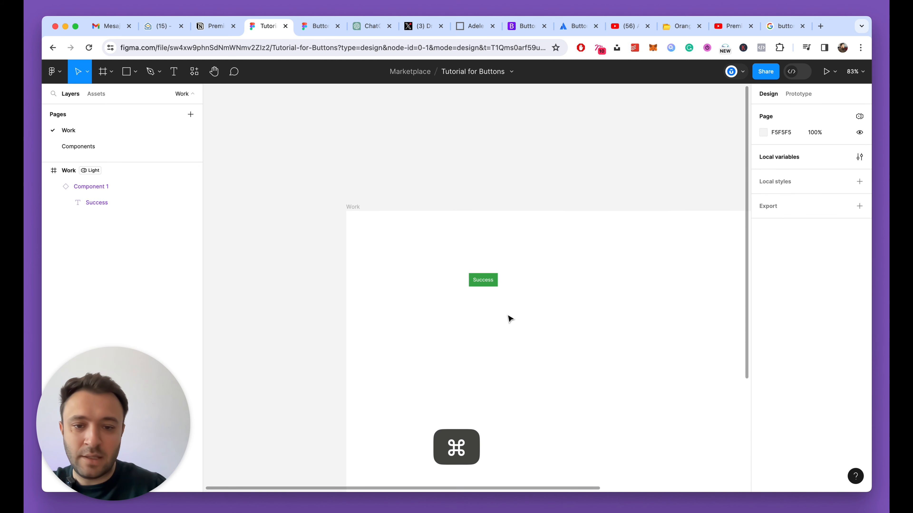
On the Components page, widen the button component set inside the Buttons frame to about 1146 px.
{"action": "left_click", "coordinate": [68, 146]}
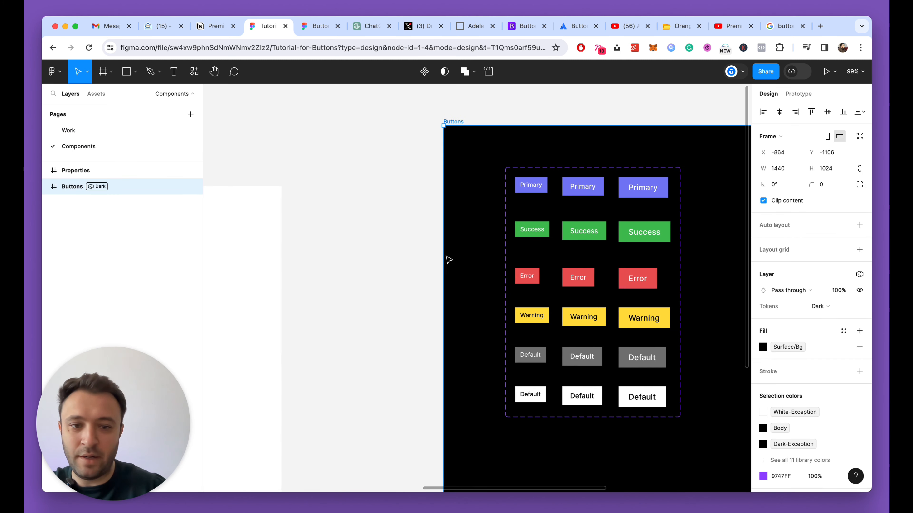
{"action": "scroll", "coordinate": [469, 259], "scroll_direction": "down", "scroll_amount": 5}
{"action": "scroll", "coordinate": [511, 305], "scroll_direction": "up", "scroll_amount": 4}
{"action": "left_click", "coordinate": [424, 202]}
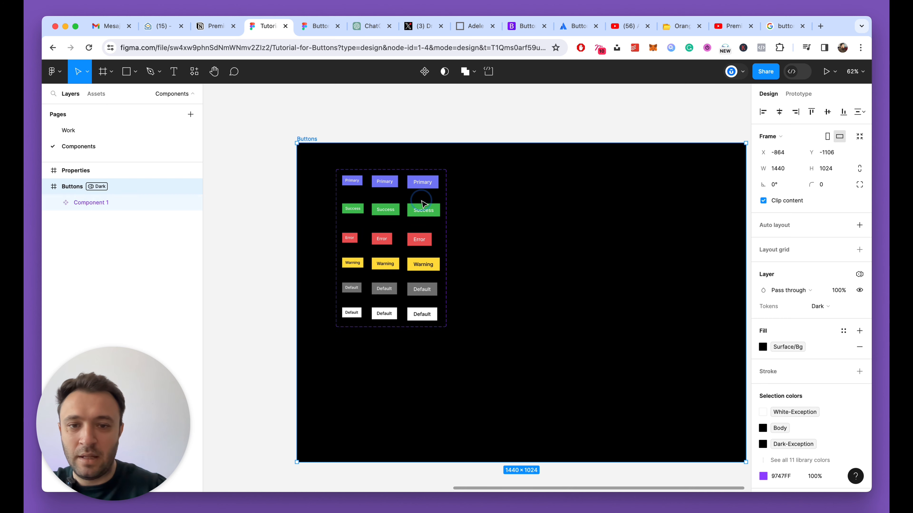
{"action": "left_click_drag", "start_coordinate": [448, 238], "coordinate": [624, 234]}
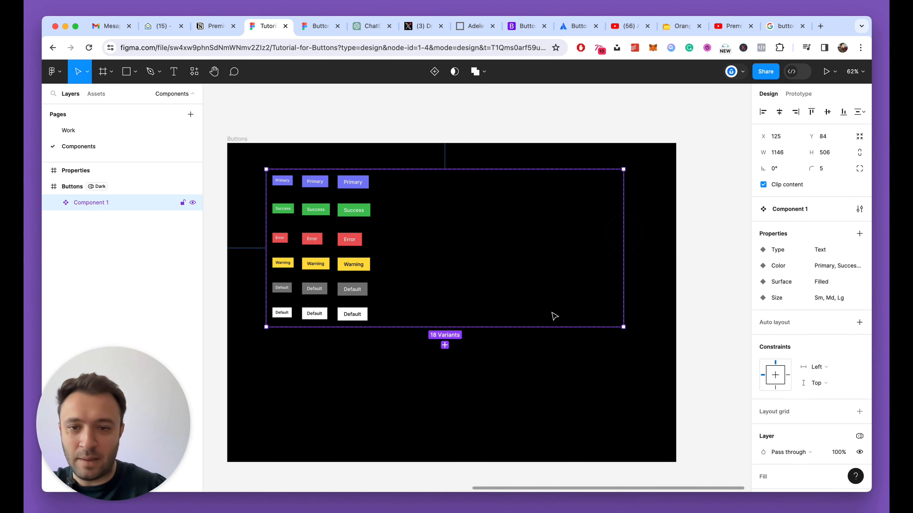
Rename the button component set as Buttons.
{"action": "double_click", "coordinate": [89, 203]}
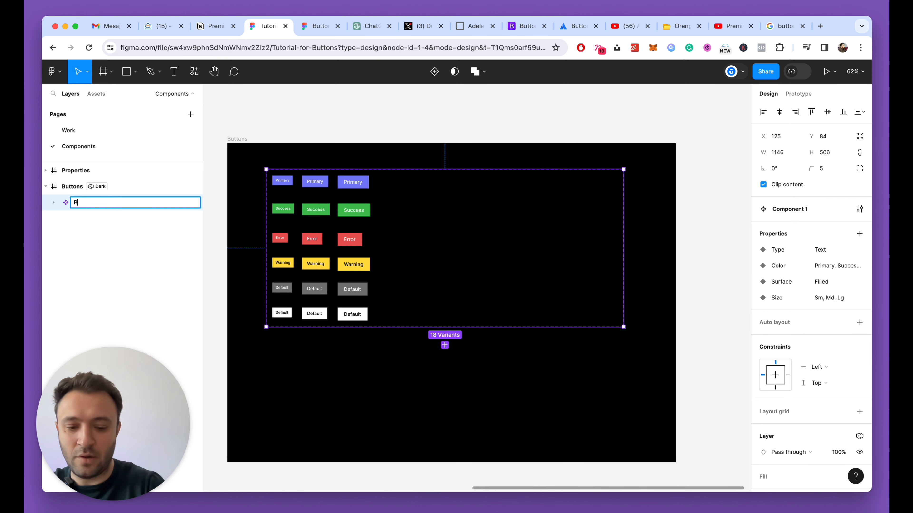
{"action": "type", "text": "Buttons"}
{"action": "key", "text": "Return"}
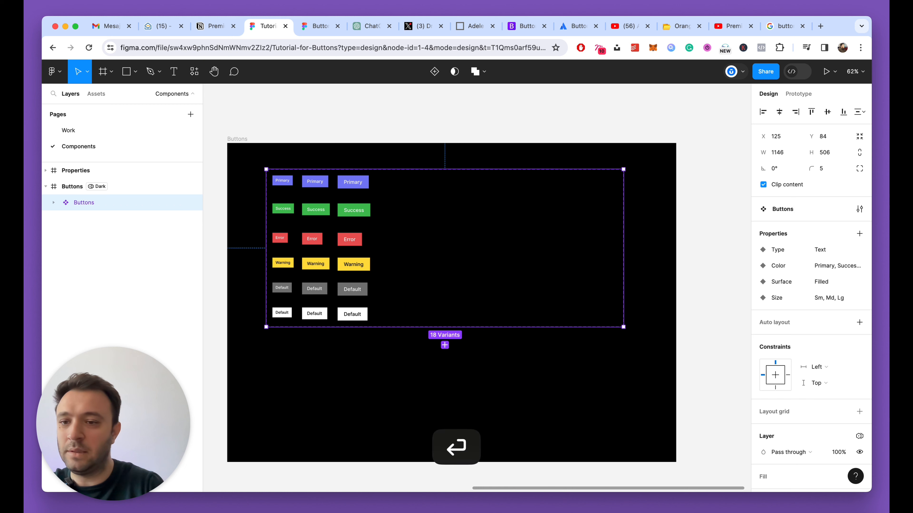
Select all variants in the Buttons component set, from Primary Sm to Default-2 Lg, and duplicate them.
{"action": "left_click", "coordinate": [54, 203]}
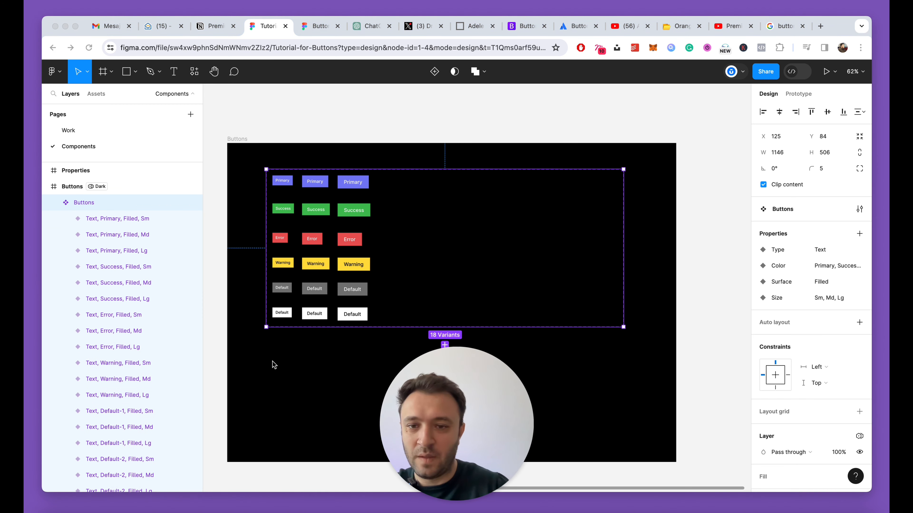
{"action": "scroll", "coordinate": [132, 292], "scroll_direction": "down", "scroll_amount": 1}
{"action": "left_click", "coordinate": [119, 211]}
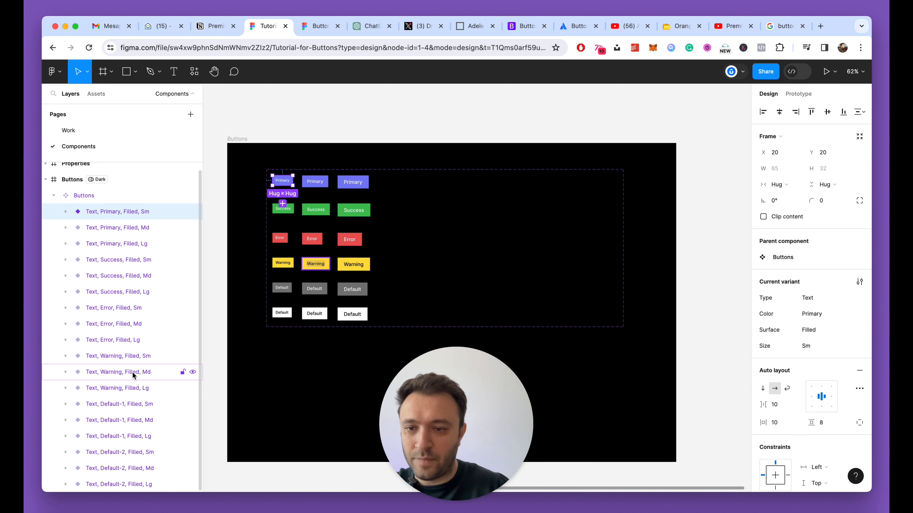
{"action": "left_click", "coordinate": [126, 487], "text": "shift"}
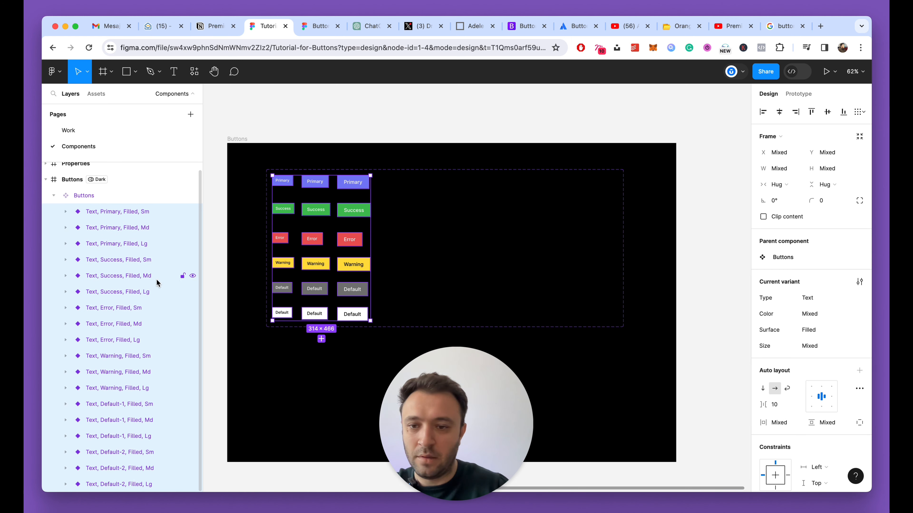
{"action": "key", "text": "super+d"}
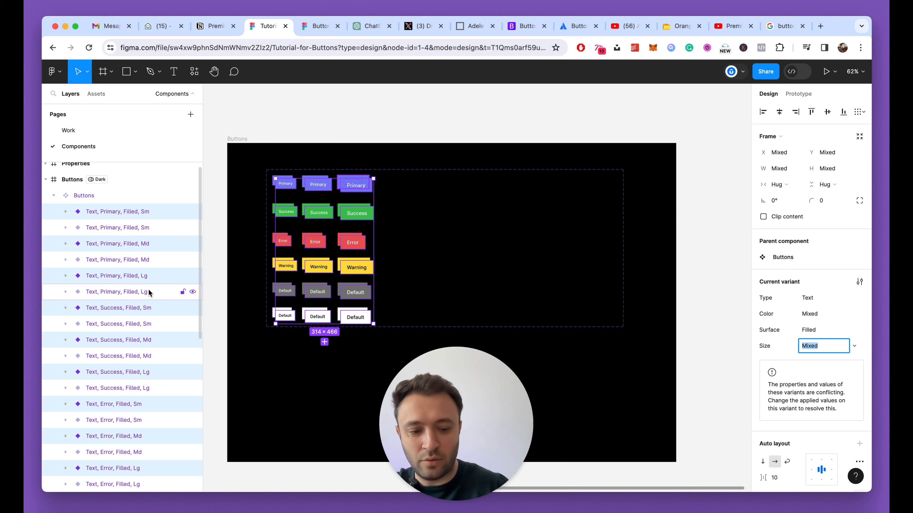
Reorder the duplicated variants so they sit together below all the original variants in the layer order.
{"action": "key", "text": "super+bracketleft"}
{"action": "key", "text": "super+bracketleft"}
{"action": "key", "text": "super+bracketleft"}
{"action": "key", "text": "super+bracketleft"}
{"action": "key", "text": "super+bracketleft"}
{"action": "key", "text": "super+bracketleft"}
{"action": "key", "text": "super+bracketleft"}
{"action": "key", "text": "super+bracketleft"}
{"action": "key", "text": "super+bracketleft"}
{"action": "key", "text": "super+bracketleft"}
{"action": "key", "text": "super+bracketleft"}
{"action": "key", "text": "super+bracketleft"}
{"action": "key", "text": "super+bracketleft"}
{"action": "key", "text": "super+bracketleft"}
{"action": "key", "text": "super+bracketleft"}
{"action": "key", "text": "super+bracketleft"}
{"action": "key", "text": "super+bracketleft"}
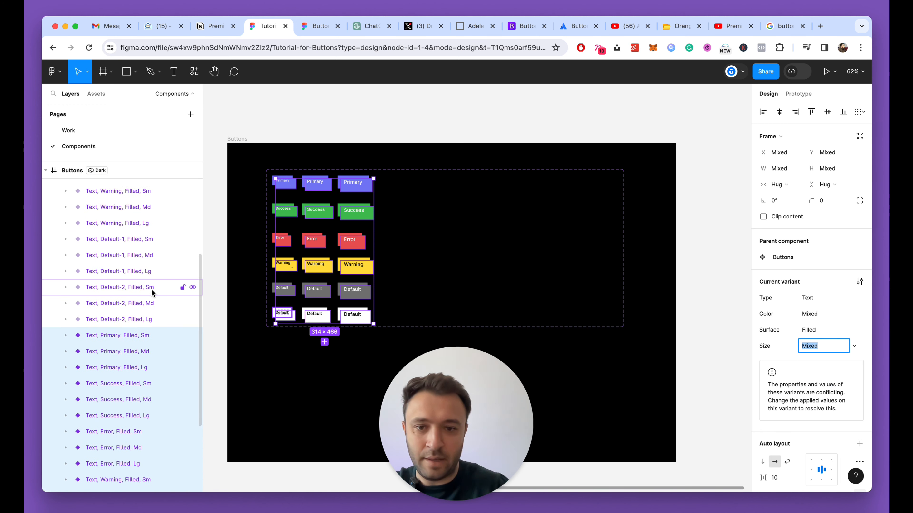
{"action": "key", "text": "shift+Tab"}
{"action": "key", "text": "Escape"}
Move the duplicated variants about 370 px from the originals into the empty area beside them, keeping their rows aligned, and deselect them.
{"action": "key", "text": "shift+Right"}
{"action": "key", "text": "shift+Right"}
{"action": "key", "text": "shift+Right"}
{"action": "key", "text": "shift+Right"}
{"action": "key", "text": "shift+Right"}
{"action": "key", "text": "shift+Right"}
{"action": "key", "text": "shift+Right"}
{"action": "key", "text": "shift+Right"}
{"action": "key", "text": "shift+Right"}
{"action": "key", "text": "shift+Right"}
{"action": "key", "text": "shift+Right"}
{"action": "key", "text": "shift+Right"}
{"action": "key", "text": "shift+Right"}
{"action": "key", "text": "shift+Right"}
{"action": "key", "text": "shift+Right"}
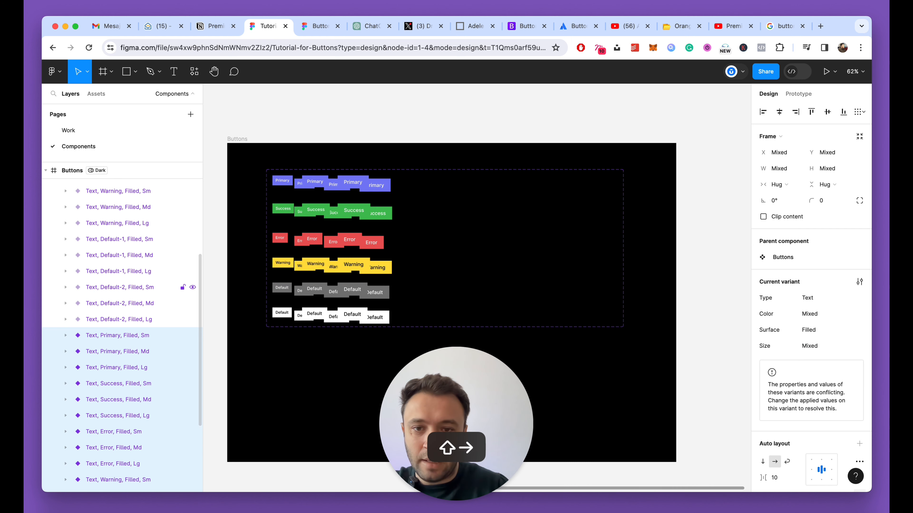
{"action": "key", "text": "shift+Right"}
{"action": "key", "text": "shift+Right"}
{"action": "key", "text": "shift+Right"}
{"action": "key", "text": "shift+Right"}
{"action": "key", "text": "shift+Right"}
{"action": "key", "text": "shift+Right"}
{"action": "key", "text": "shift+Right"}
{"action": "key", "text": "shift+Right"}
{"action": "key", "text": "shift+Right"}
{"action": "key", "text": "shift+Right"}
{"action": "key", "text": "shift+Right"}
{"action": "key", "text": "shift+Right"}
{"action": "key", "text": "shift+Right"}
{"action": "key", "text": "shift+Right"}
{"action": "key", "text": "shift+Right"}
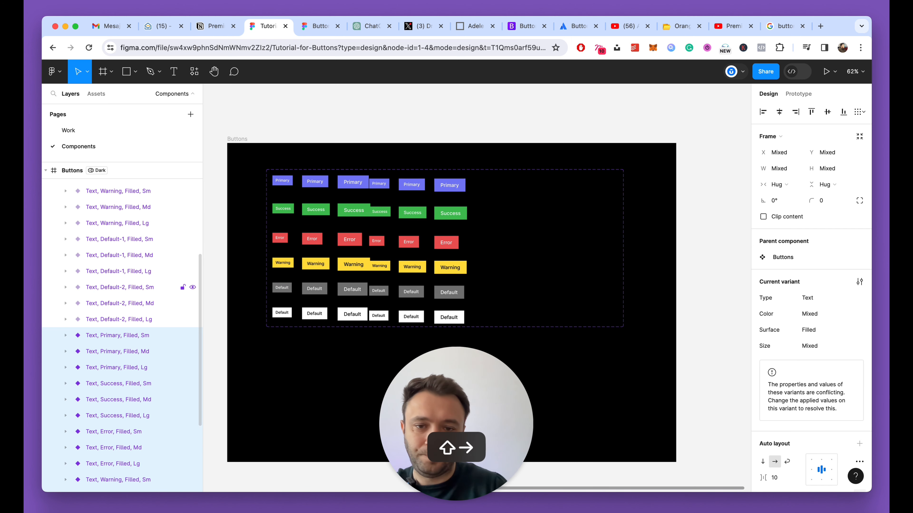
{"action": "key", "text": "shift+Up"}
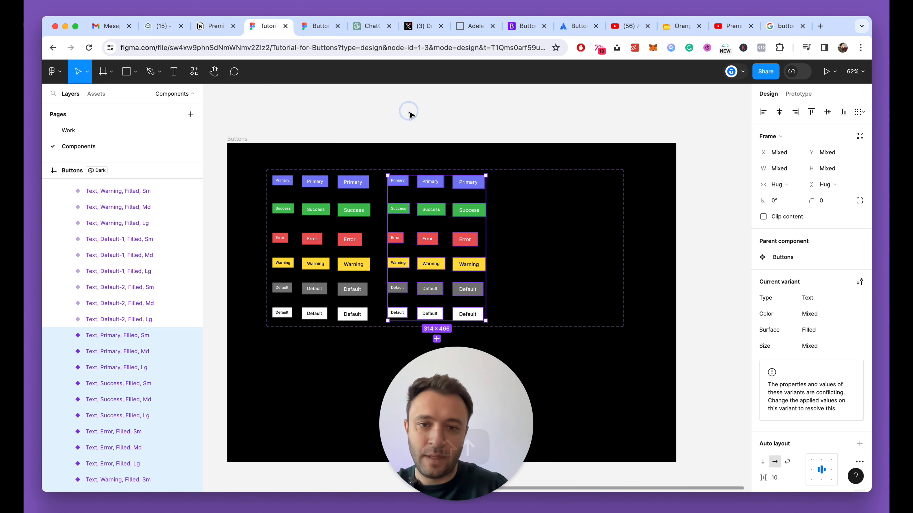
{"action": "left_click", "coordinate": [410, 116]}
Examine the duplicated button variants, including the conflicting properties and fill token of the small Primary duplicate.
{"action": "scroll", "coordinate": [416, 203], "scroll_direction": "up", "scroll_amount": 10}
{"action": "left_click", "coordinate": [361, 129]}
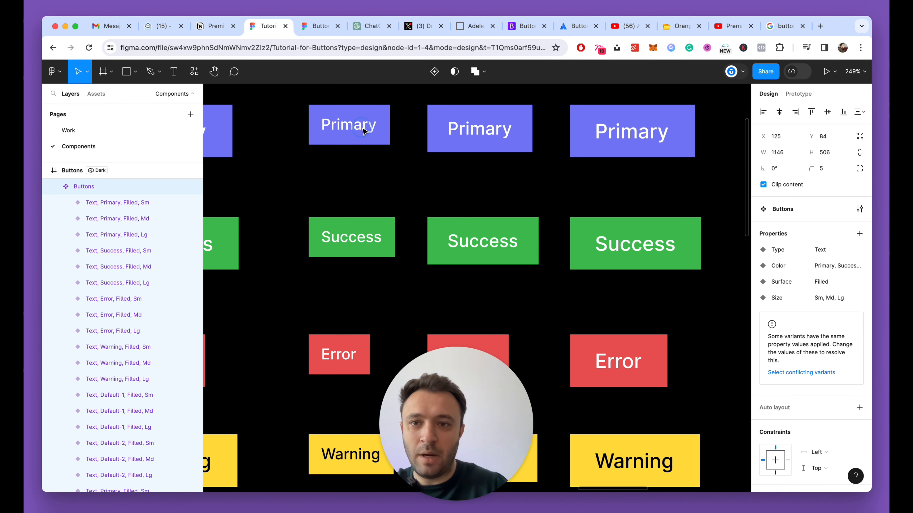
{"action": "scroll", "coordinate": [446, 184], "scroll_direction": "down", "scroll_amount": 5}
{"action": "scroll", "coordinate": [434, 122], "scroll_direction": "up", "scroll_amount": 4}
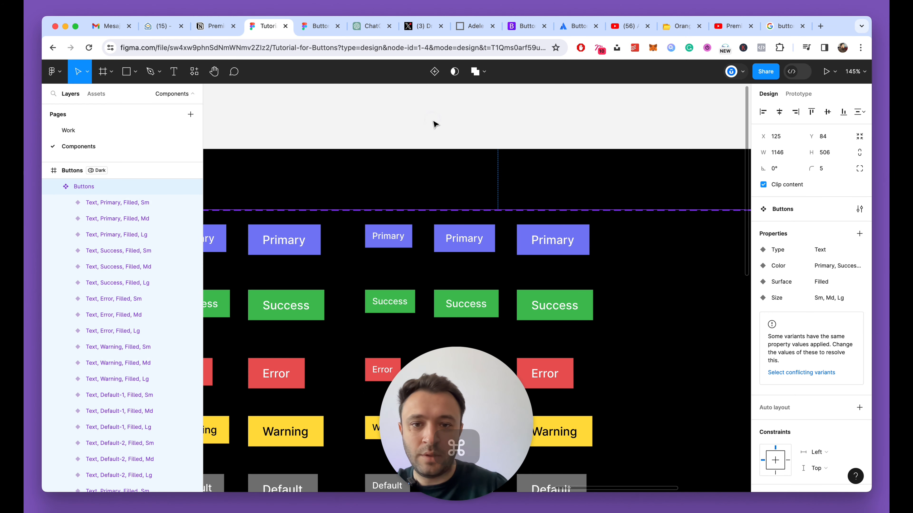
{"action": "left_click", "coordinate": [433, 122]}
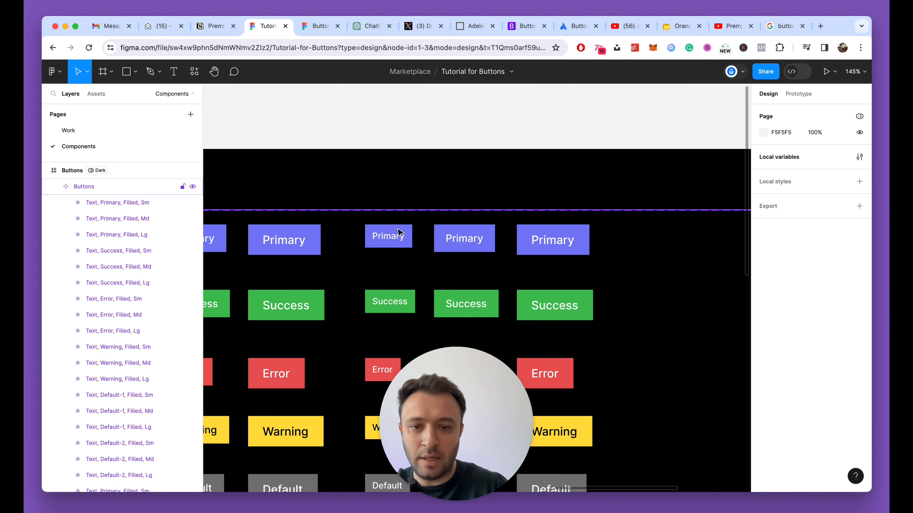
{"action": "left_click", "coordinate": [389, 237]}
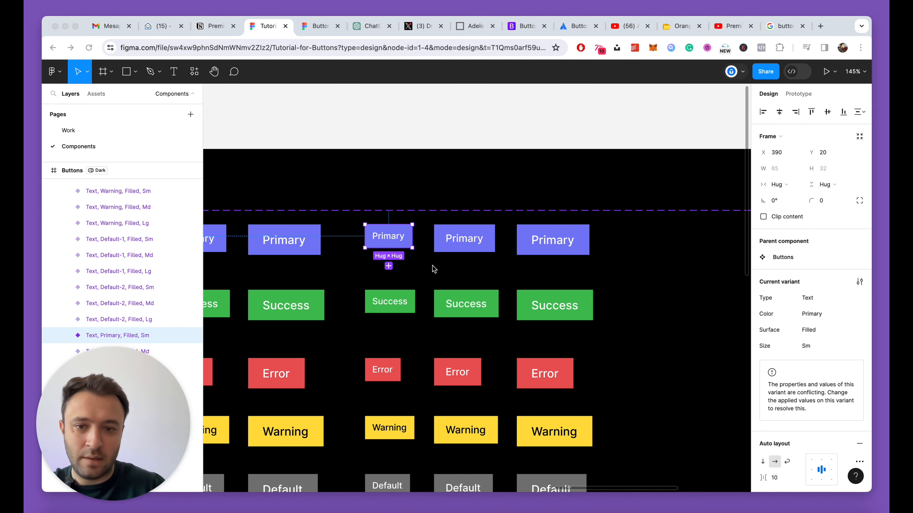
{"action": "scroll", "coordinate": [340, 268], "scroll_direction": "up", "scroll_amount": 5}
{"action": "scroll", "coordinate": [515, 282], "scroll_direction": "down", "scroll_amount": 6}
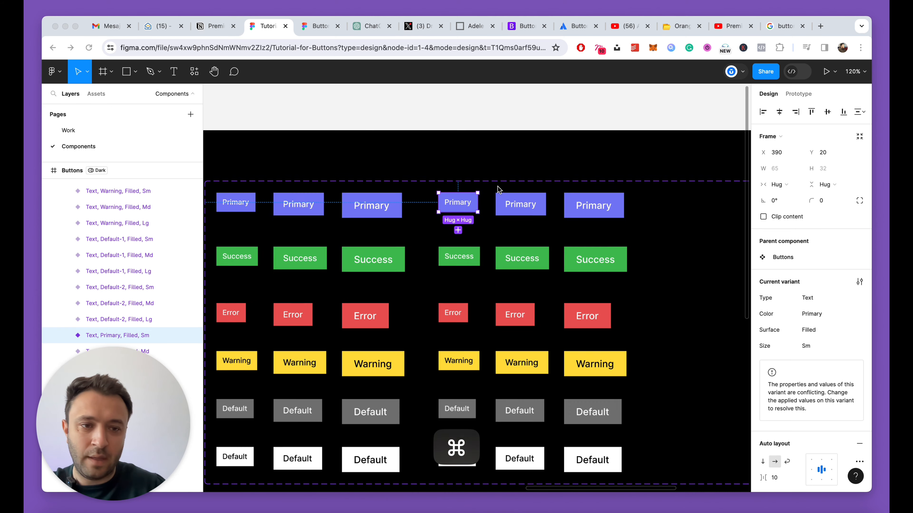
{"action": "scroll", "coordinate": [494, 267], "scroll_direction": "down", "scroll_amount": 3}
{"action": "scroll", "coordinate": [482, 363], "scroll_direction": "up", "scroll_amount": 6}
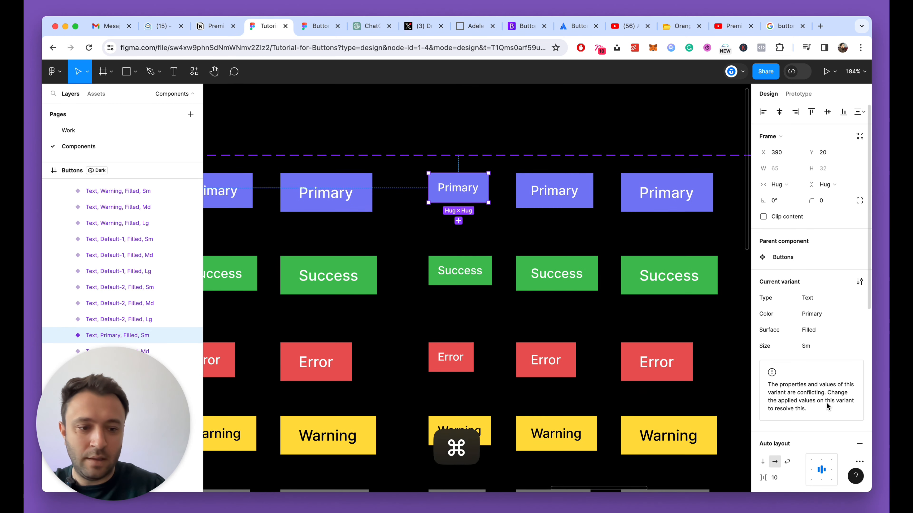
{"action": "scroll", "coordinate": [827, 404], "scroll_direction": "down", "scroll_amount": 5}
{"action": "scroll", "coordinate": [823, 397], "scroll_direction": "down", "scroll_amount": 3}
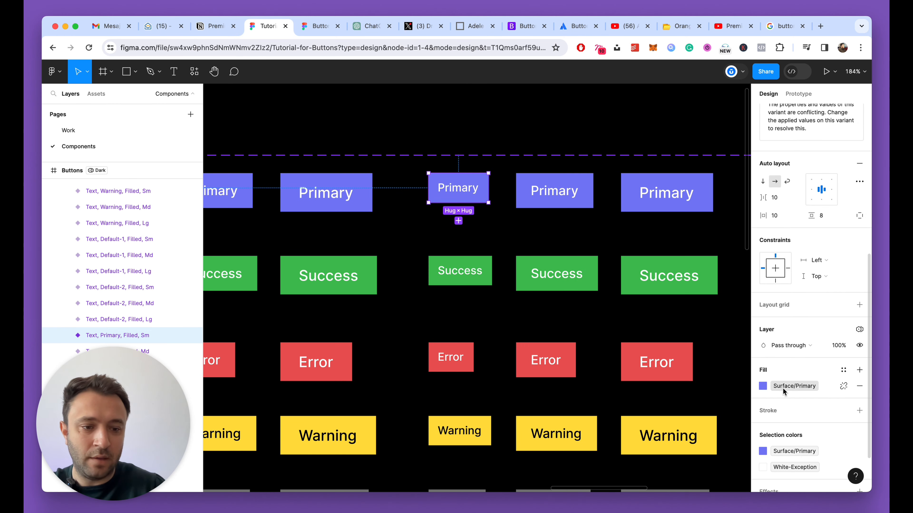
{"action": "left_click", "coordinate": [783, 386]}
{"action": "scroll", "coordinate": [517, 149], "scroll_direction": "down", "scroll_amount": 5}
{"action": "key", "text": "Escape"}
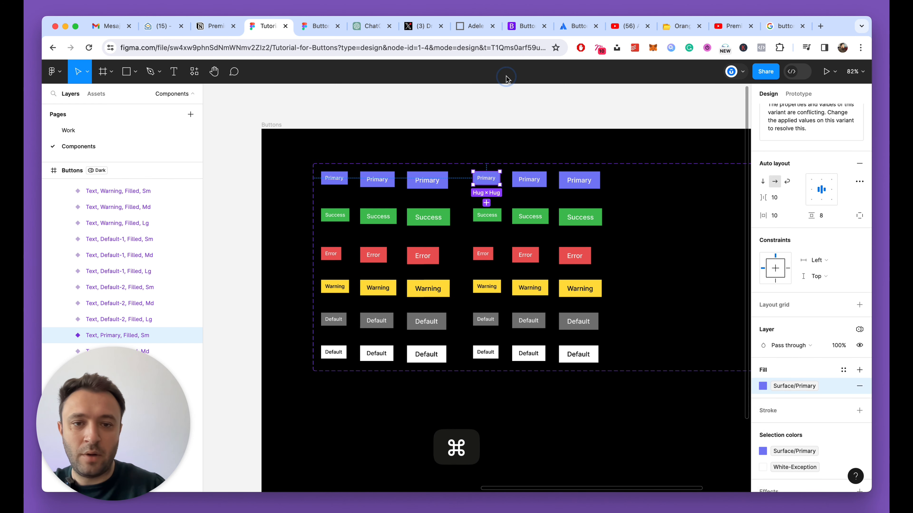
{"action": "left_click", "coordinate": [608, 129]}
{"action": "scroll", "coordinate": [665, 133], "scroll_direction": "up", "scroll_amount": 1}
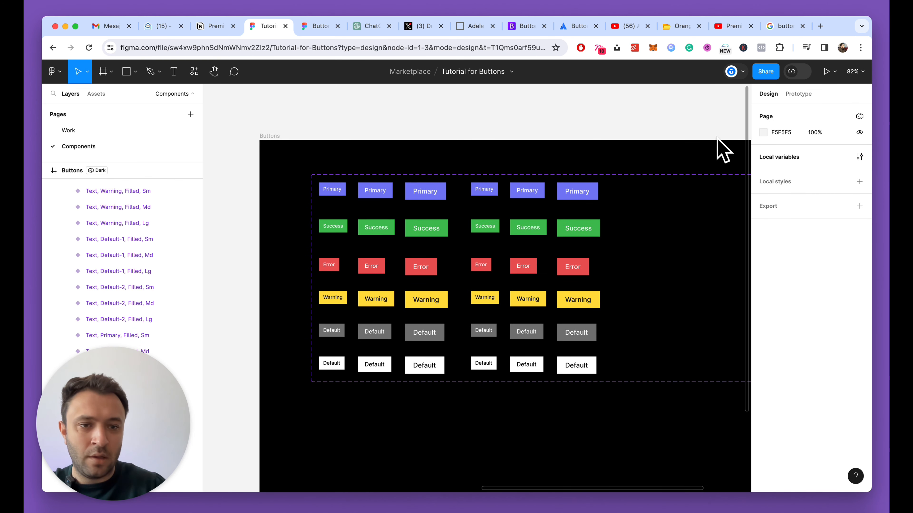
In the local Tokens variables, duplicate the Surface group's Primary variable and name the copy Primary-Subtle.
{"action": "left_click", "coordinate": [859, 157]}
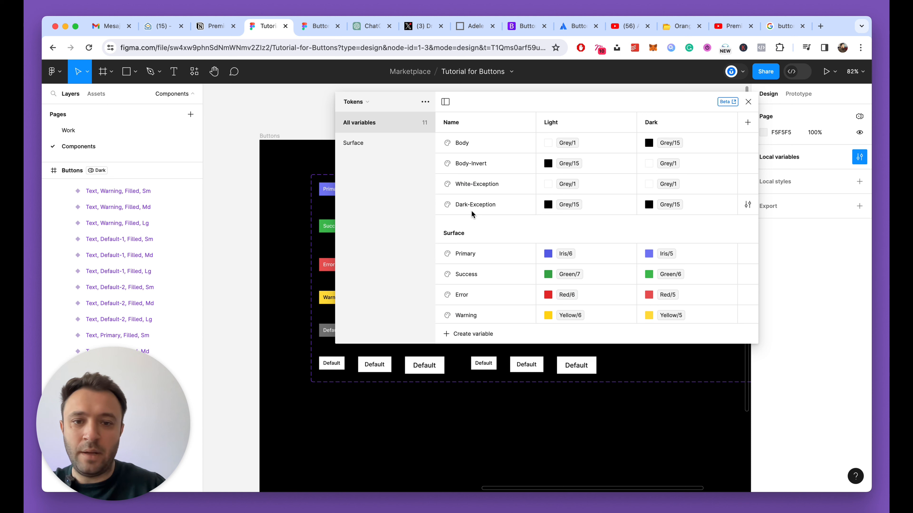
{"action": "left_click", "coordinate": [351, 144]}
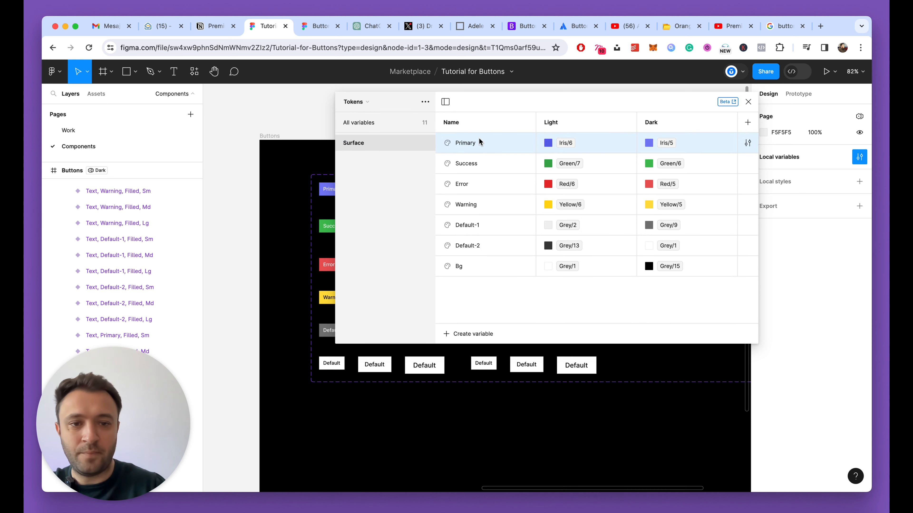
{"action": "key", "text": "shift+Return"}
{"action": "left_click", "coordinate": [477, 164]}
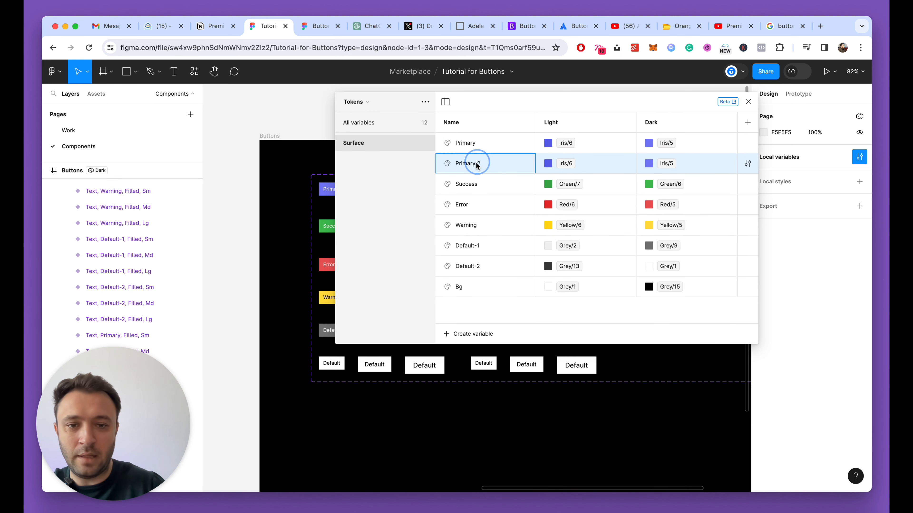
{"action": "type", "text": "-Sub"}
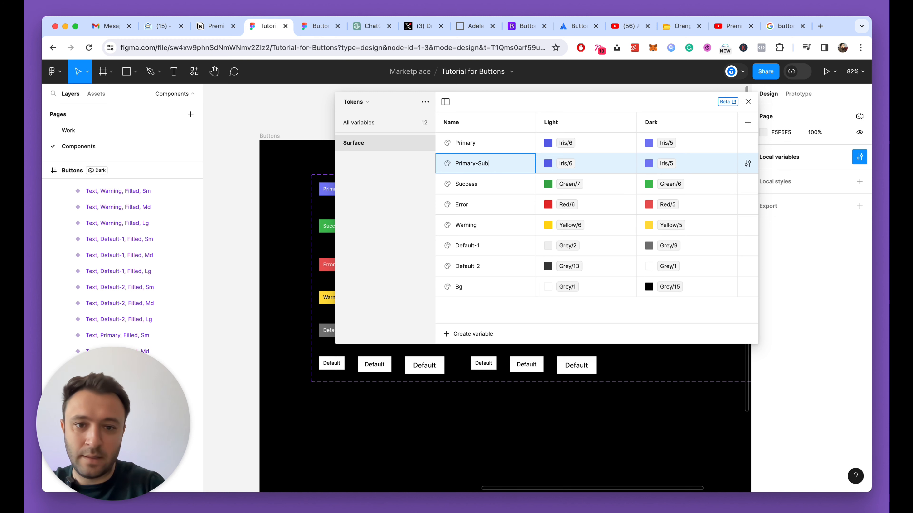
{"action": "type", "text": "tle"}
{"action": "key", "text": "Return"}
Set the Primary-Subtle variable to Iris/2 for Light mode and Iris/12 for Dark mode.
{"action": "left_click", "coordinate": [548, 163]}
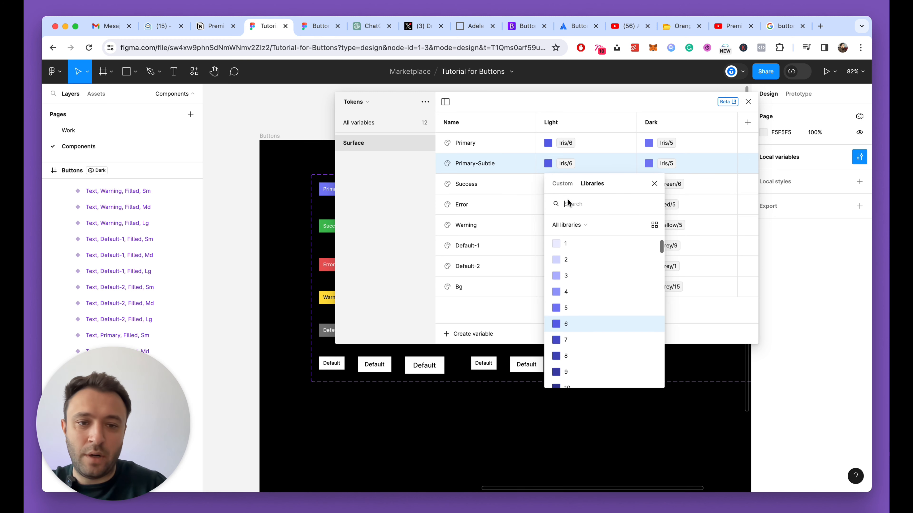
{"action": "scroll", "coordinate": [591, 309], "scroll_direction": "up", "scroll_amount": 1}
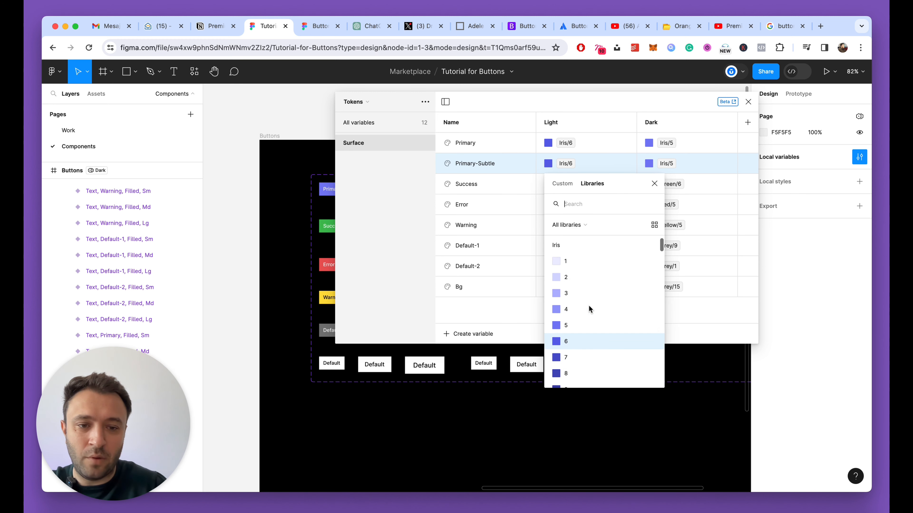
{"action": "left_click", "coordinate": [571, 277]}
{"action": "left_click", "coordinate": [648, 164]}
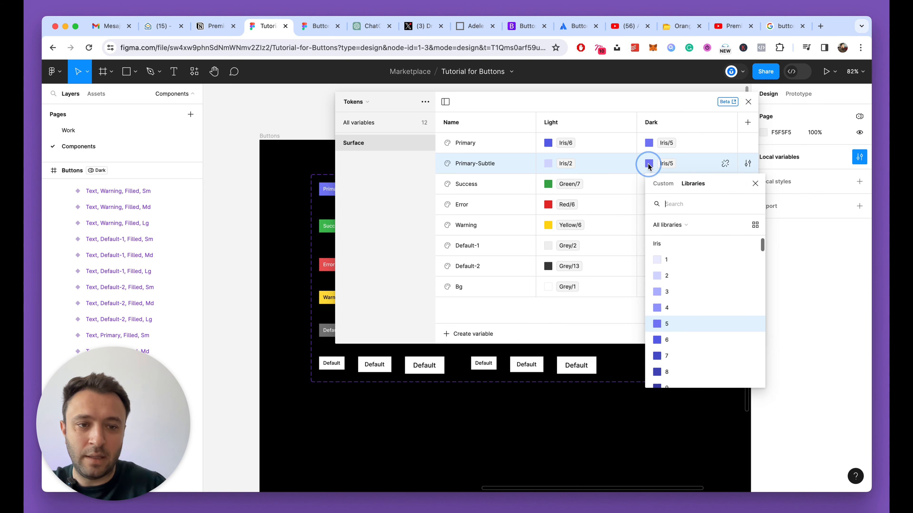
{"action": "scroll", "coordinate": [688, 327], "scroll_direction": "down", "scroll_amount": 5}
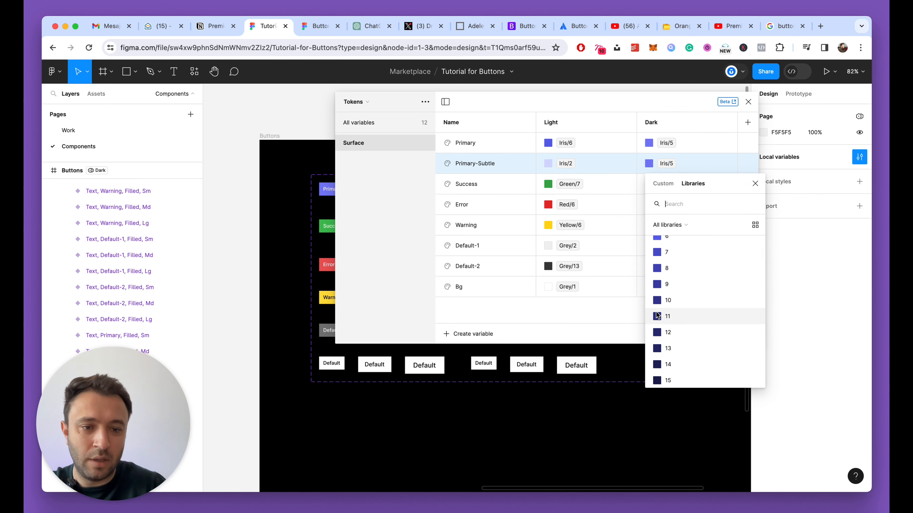
{"action": "left_click", "coordinate": [665, 333]}
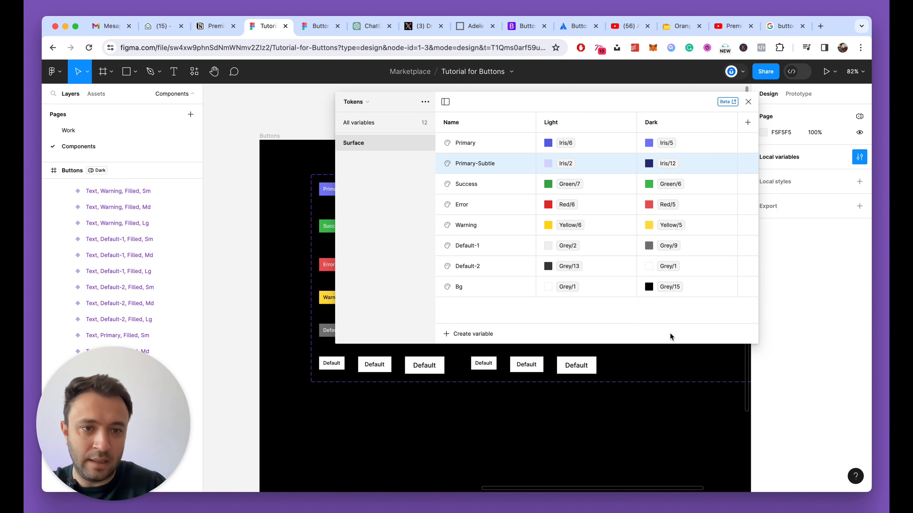
Close the variables window and set the fill of the small Primary button in the second set to Surface/Primary-Subtle.
{"action": "left_click", "coordinate": [748, 103]}
{"action": "scroll", "coordinate": [508, 198], "scroll_direction": "up", "scroll_amount": 4}
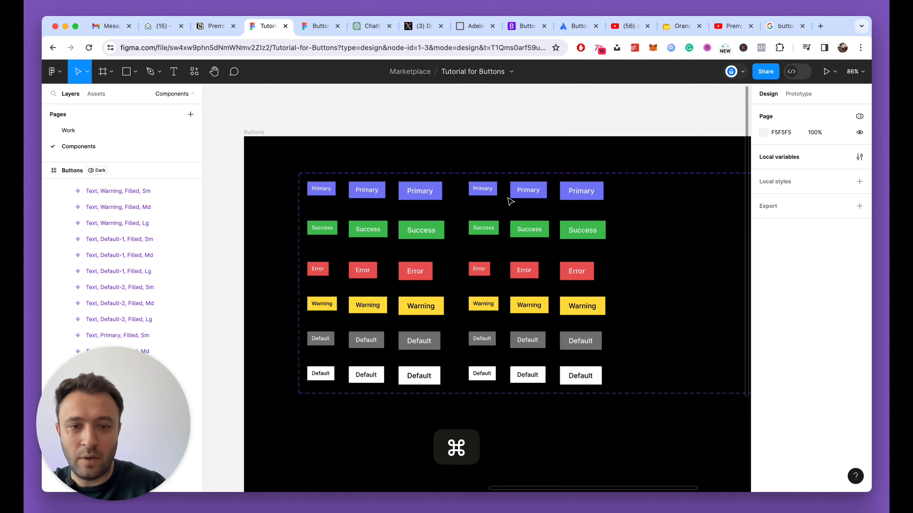
{"action": "double_click", "coordinate": [482, 189]}
{"action": "scroll", "coordinate": [806, 366], "scroll_direction": "down", "scroll_amount": 10}
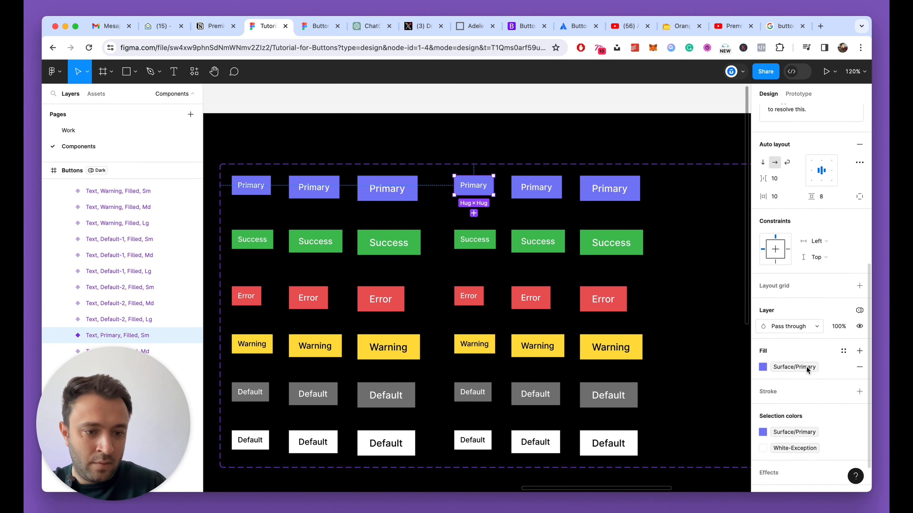
{"action": "left_click", "coordinate": [778, 355]}
{"action": "left_click", "coordinate": [668, 435]}
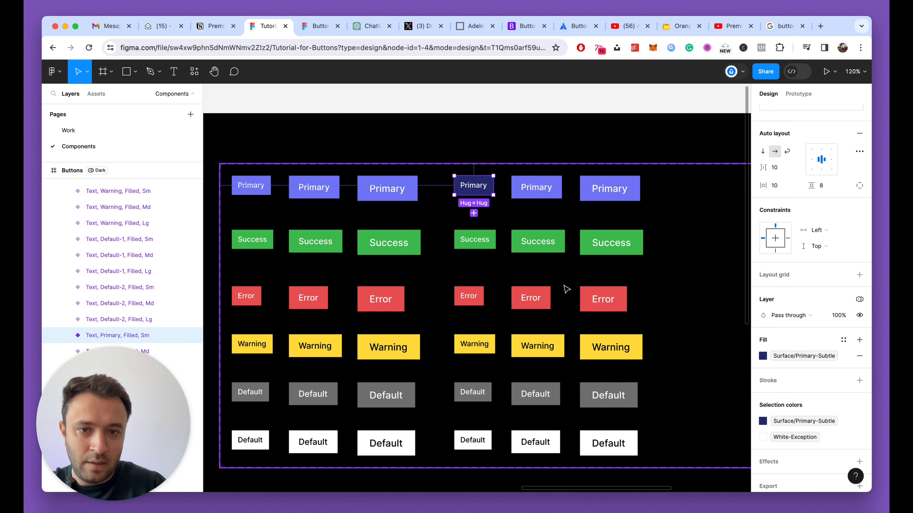
Apply the Surface/Primary-Subtle fill to the medium and large Primary buttons in the second set.
{"action": "left_click", "coordinate": [533, 192]}
{"action": "left_click", "coordinate": [780, 356]}
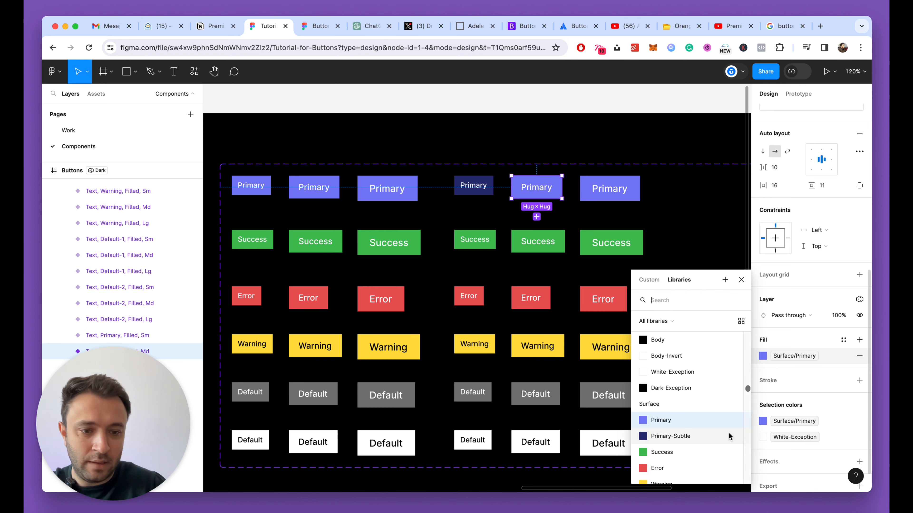
{"action": "left_click", "coordinate": [689, 435]}
{"action": "left_click", "coordinate": [611, 190]}
{"action": "left_click", "coordinate": [794, 357]}
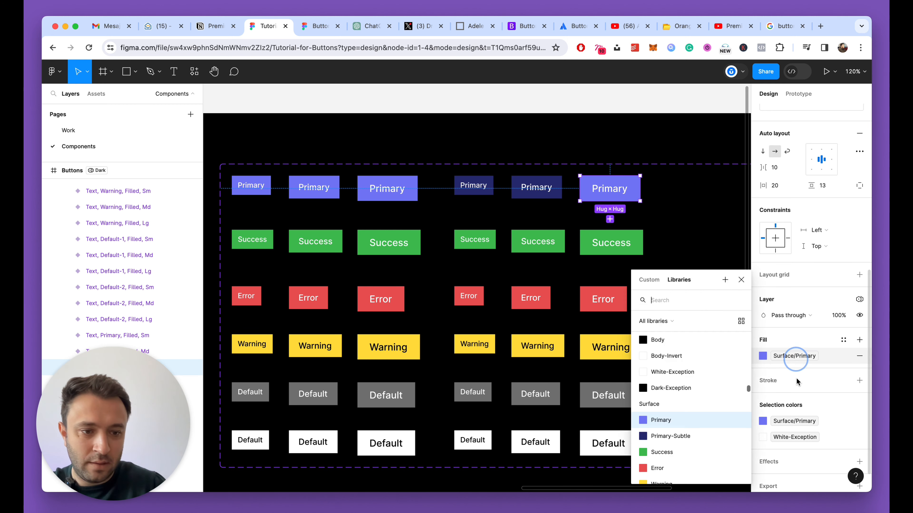
{"action": "left_click", "coordinate": [678, 435]}
Switch the Buttons frame's Tokens mode to Light.
{"action": "scroll", "coordinate": [355, 140], "scroll_direction": "down", "scroll_amount": 5}
{"action": "left_click", "coordinate": [330, 135]}
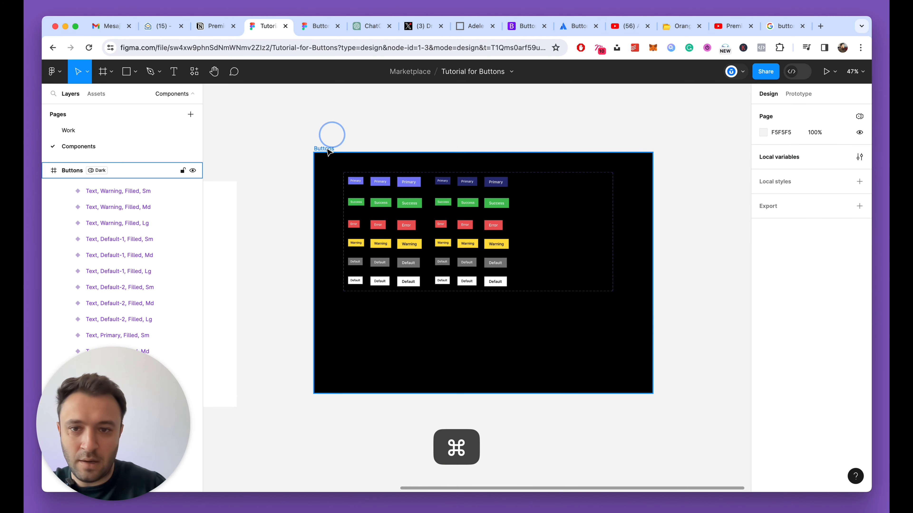
{"action": "scroll", "coordinate": [325, 152], "scroll_direction": "up", "scroll_amount": 4}
{"action": "left_click", "coordinate": [325, 152]}
{"action": "left_click", "coordinate": [821, 307]}
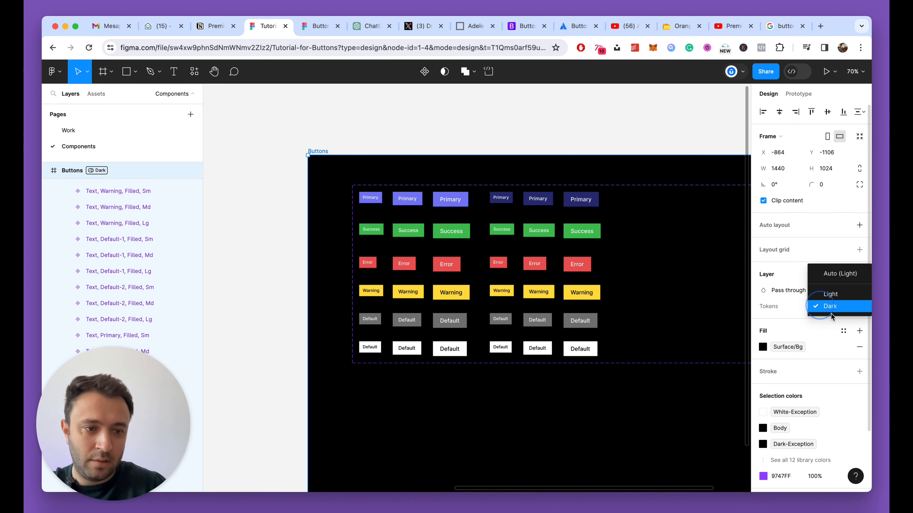
{"action": "left_click", "coordinate": [829, 295]}
{"action": "scroll", "coordinate": [489, 230], "scroll_direction": "up", "scroll_amount": 5}
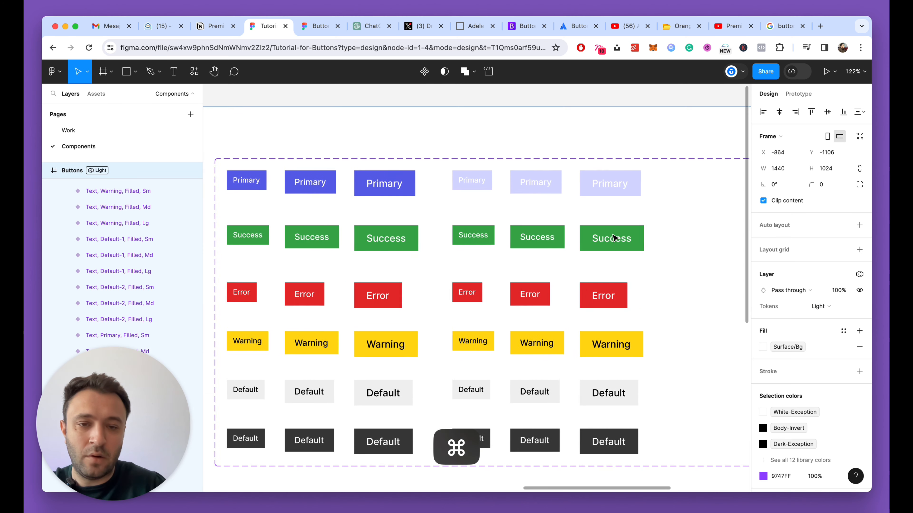
Check the library fill colors available for the text labels of the three subtle Primary buttons.
{"action": "left_click", "coordinate": [450, 180], "text": "super"}
{"action": "left_click", "coordinate": [513, 181], "text": "shift+super"}
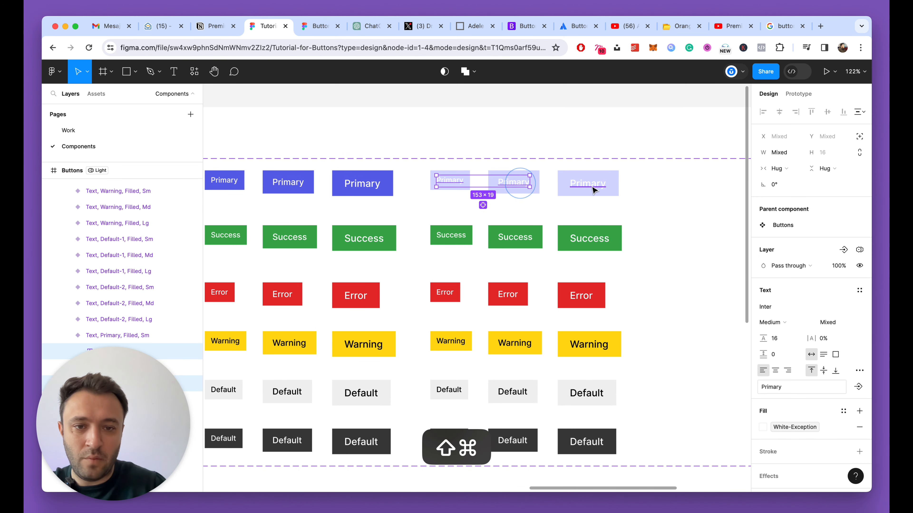
{"action": "left_click", "coordinate": [592, 186], "text": "shift+super"}
{"action": "scroll", "coordinate": [790, 360], "scroll_direction": "down", "scroll_amount": 3}
{"action": "left_click", "coordinate": [763, 381]}
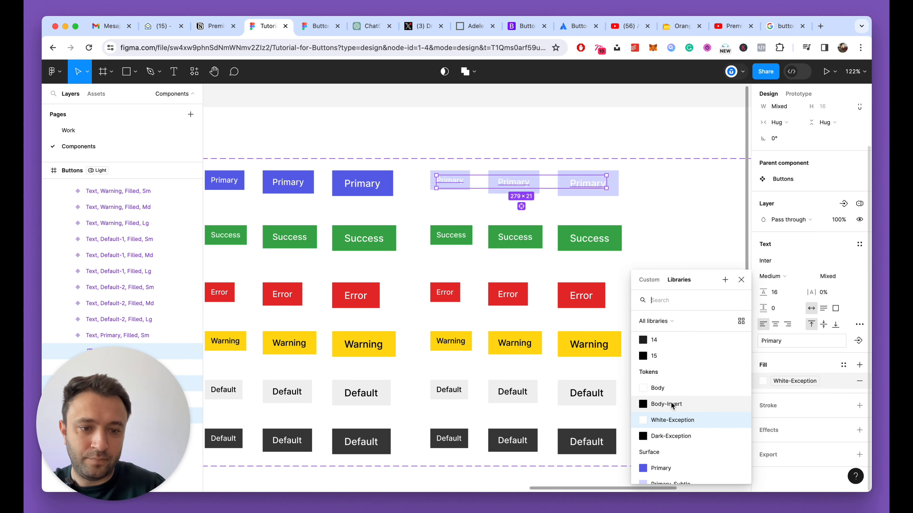
{"action": "left_click", "coordinate": [741, 280]}
{"action": "scroll", "coordinate": [435, 230], "scroll_direction": "down", "scroll_amount": 5}
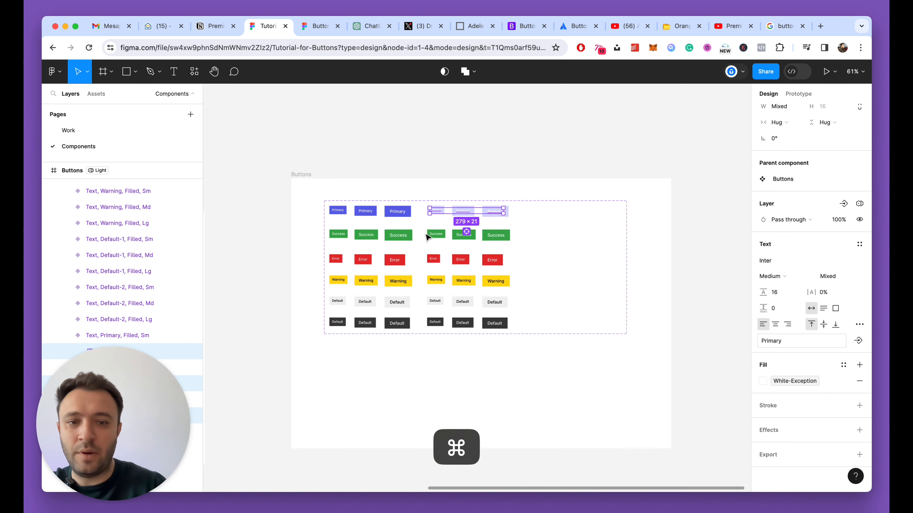
{"action": "left_click", "coordinate": [445, 145]}
{"action": "scroll", "coordinate": [442, 214], "scroll_direction": "up", "scroll_amount": 7}
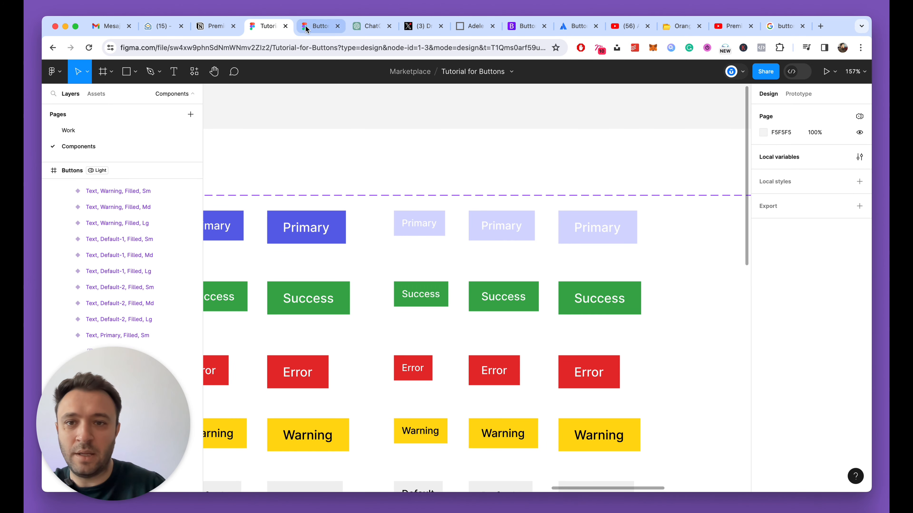
Switch to the finished Buttons file and examine the label color of its subtle Primary button and the dark-mode button variants.
{"action": "left_click", "coordinate": [316, 26]}
{"action": "scroll", "coordinate": [600, 151], "scroll_direction": "up", "scroll_amount": 5}
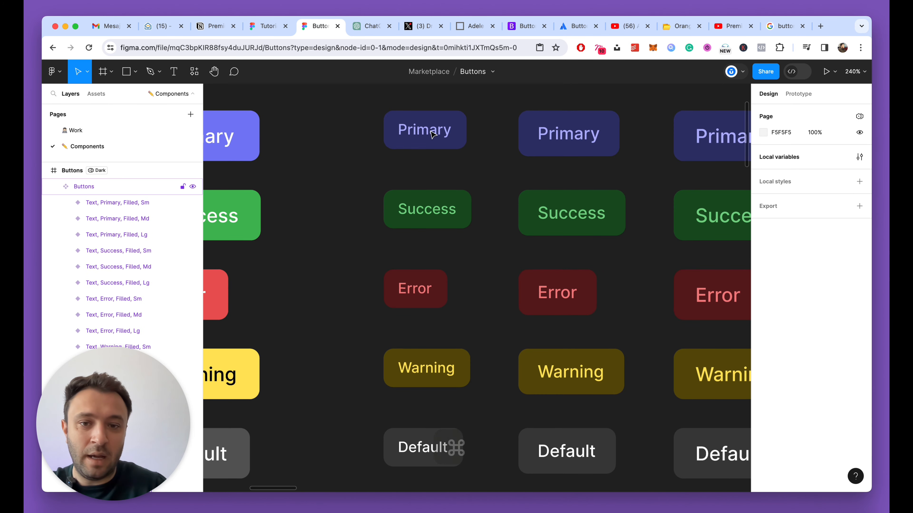
{"action": "left_click", "coordinate": [447, 135], "text": "super"}
{"action": "scroll", "coordinate": [601, 150], "scroll_direction": "down", "scroll_amount": 3}
{"action": "scroll", "coordinate": [600, 151], "scroll_direction": "down", "scroll_amount": 5}
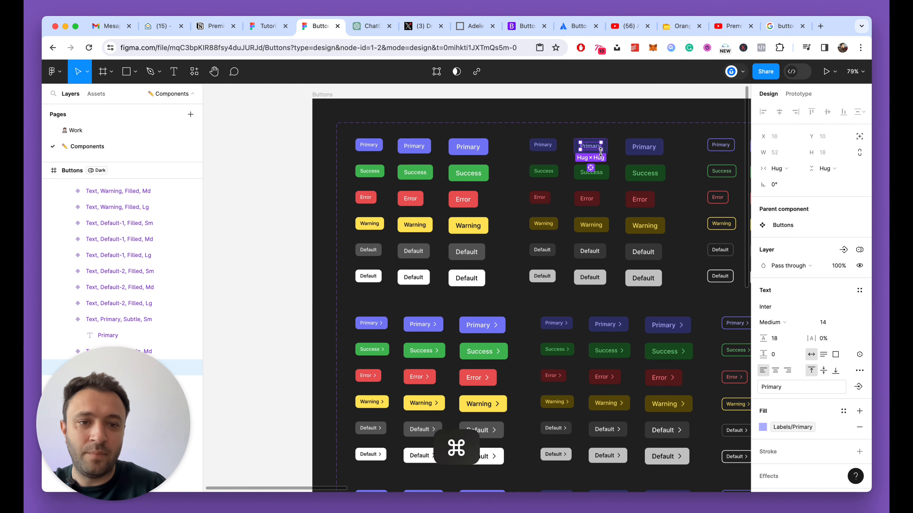
{"action": "scroll", "coordinate": [599, 151], "scroll_direction": "up", "scroll_amount": 2}
{"action": "left_click", "coordinate": [481, 145]}
{"action": "left_click", "coordinate": [328, 144]}
{"action": "scroll", "coordinate": [661, 217], "scroll_direction": "up", "scroll_amount": 3}
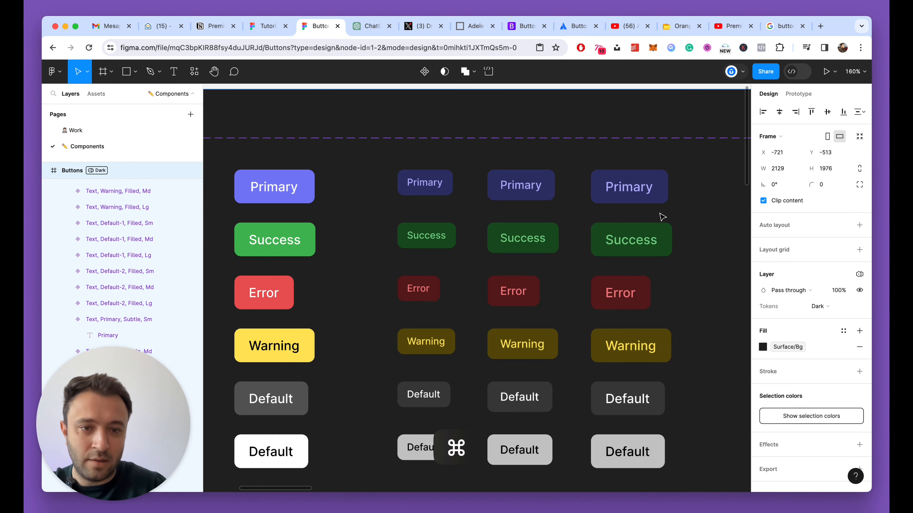
{"action": "scroll", "coordinate": [662, 214], "scroll_direction": "down", "scroll_amount": 4}
{"action": "scroll", "coordinate": [601, 210], "scroll_direction": "up", "scroll_amount": 2}
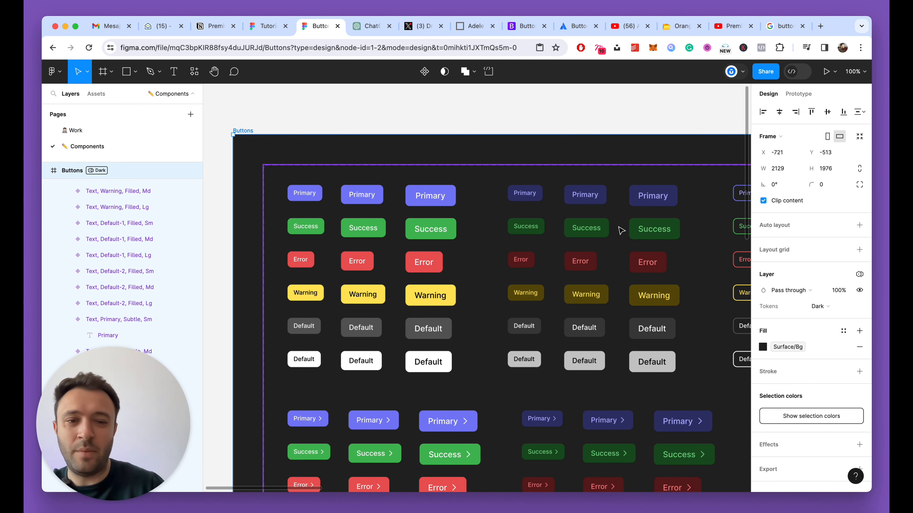
Set the Tokens mode of the finished file's Buttons frame to Light and review the subtle button labels.
{"action": "left_click", "coordinate": [821, 307]}
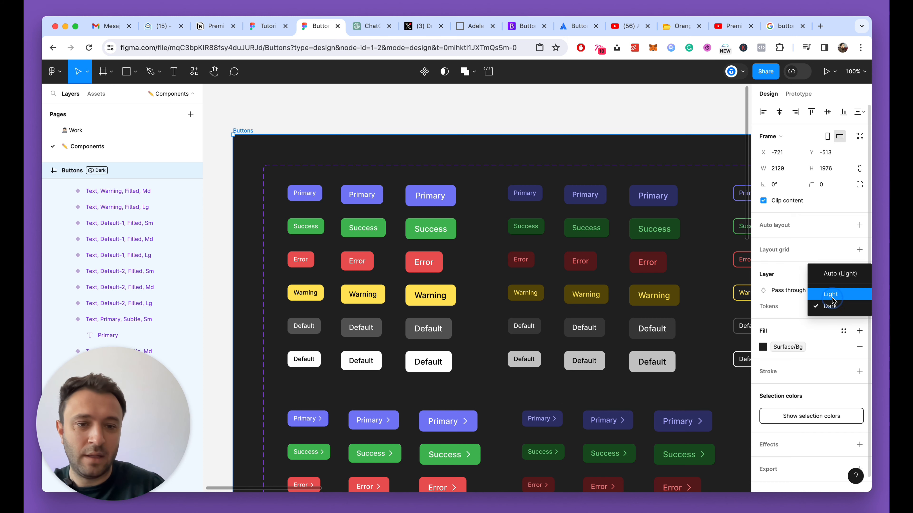
{"action": "left_click", "coordinate": [832, 298]}
{"action": "scroll", "coordinate": [658, 262], "scroll_direction": "up", "scroll_amount": 5}
{"action": "scroll", "coordinate": [684, 221], "scroll_direction": "down", "scroll_amount": 5}
{"action": "scroll", "coordinate": [363, 165], "scroll_direction": "up", "scroll_amount": 3}
{"action": "scroll", "coordinate": [363, 164], "scroll_direction": "left", "scroll_amount": 2}
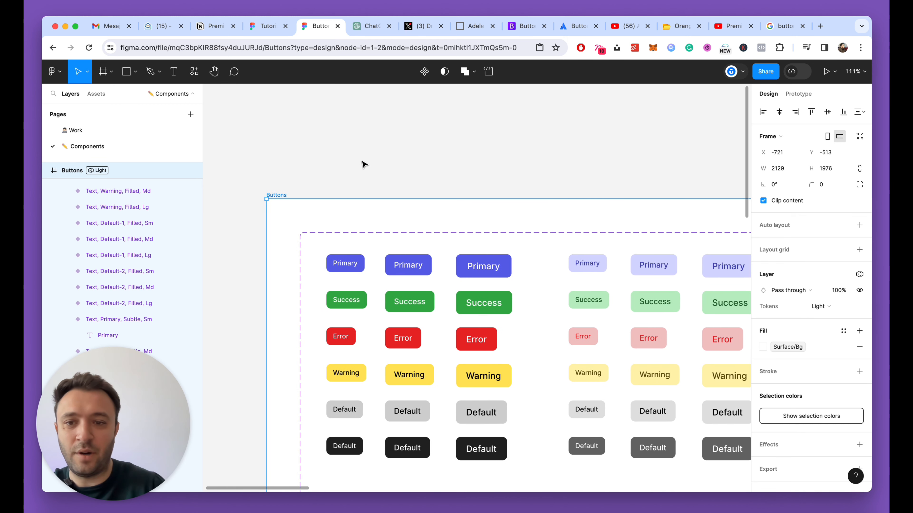
{"action": "left_click", "coordinate": [362, 161]}
Return to the Tutorial for Buttons file and open its local variables with all variables listed.
{"action": "left_click", "coordinate": [249, 22]}
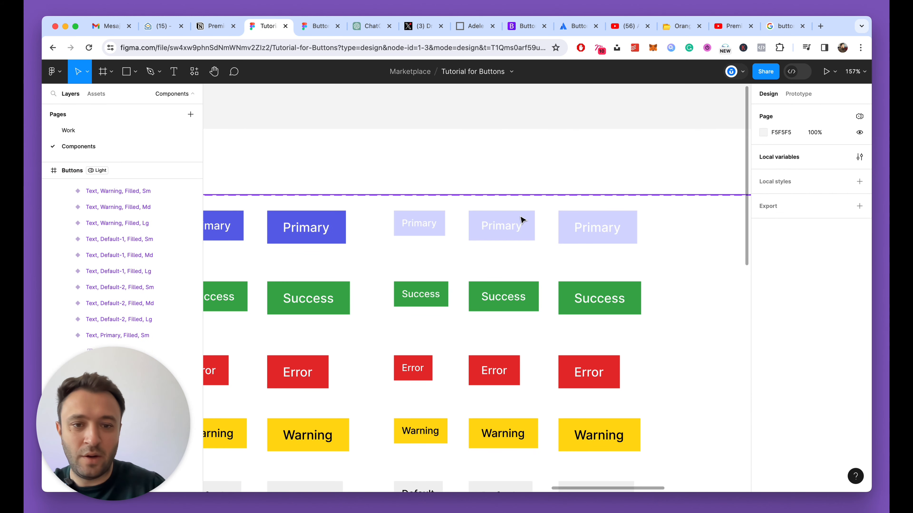
{"action": "scroll", "coordinate": [522, 219], "scroll_direction": "down", "scroll_amount": 4}
{"action": "scroll", "coordinate": [507, 221], "scroll_direction": "up", "scroll_amount": 5}
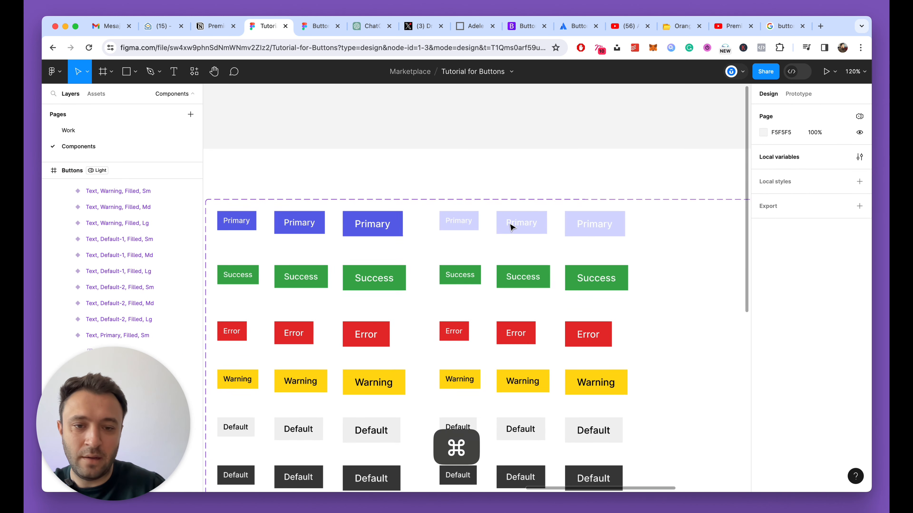
{"action": "scroll", "coordinate": [509, 224], "scroll_direction": "left", "scroll_amount": 3}
{"action": "left_click", "coordinate": [860, 157]}
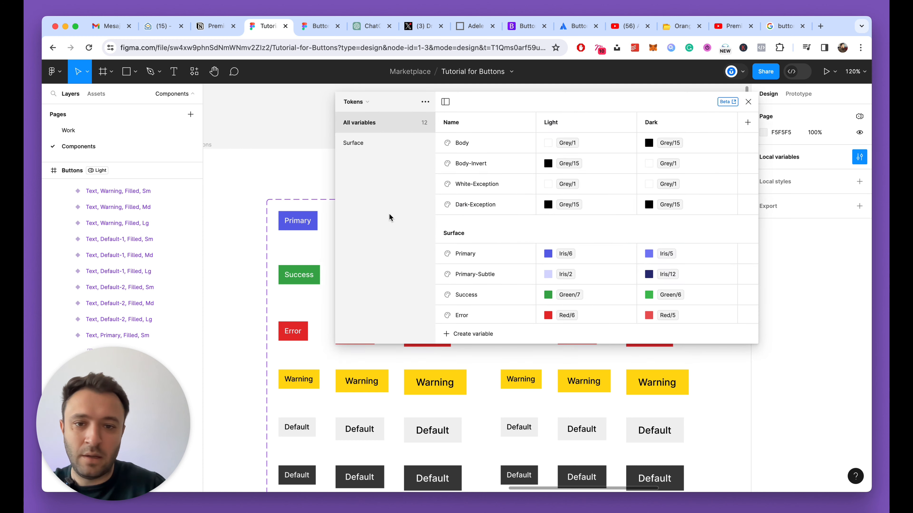
{"action": "left_click", "coordinate": [367, 145]}
{"action": "left_click", "coordinate": [369, 123]}
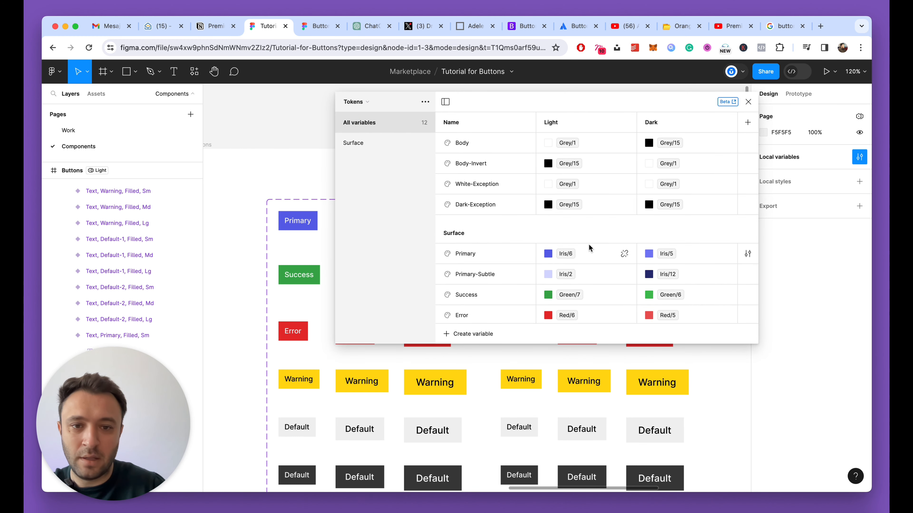
{"action": "scroll", "coordinate": [588, 244], "scroll_direction": "down", "scroll_amount": 5}
{"action": "scroll", "coordinate": [534, 244], "scroll_direction": "up", "scroll_amount": 5}
Group the Body, Body-Invert, White-Exception and Dark-Exception variables into a new group named Labels.
{"action": "left_click", "coordinate": [466, 144]}
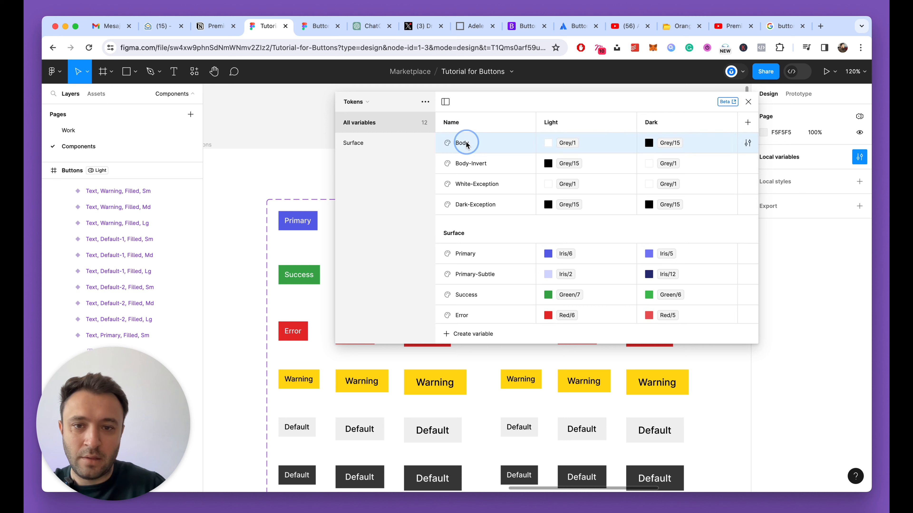
{"action": "left_click", "coordinate": [482, 206], "text": "shift"}
{"action": "right_click", "coordinate": [495, 165]}
{"action": "left_click", "coordinate": [504, 172]}
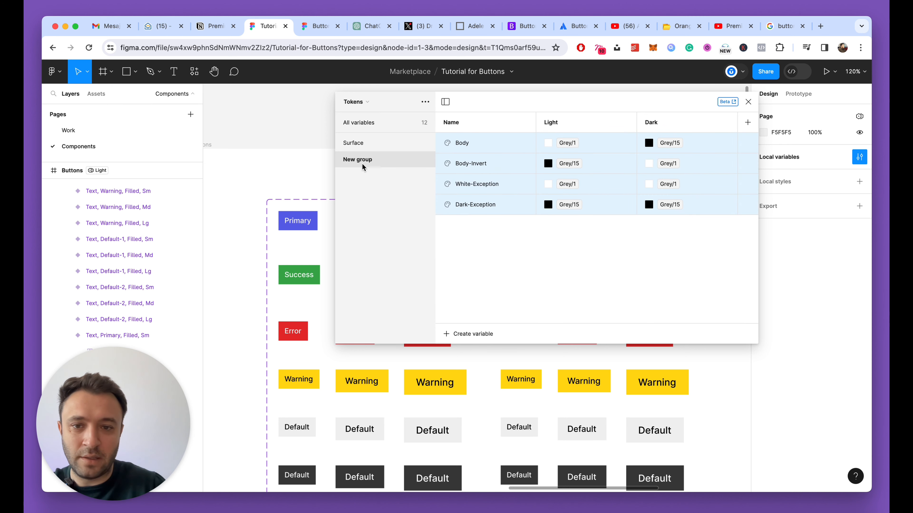
{"action": "double_click", "coordinate": [359, 163]}
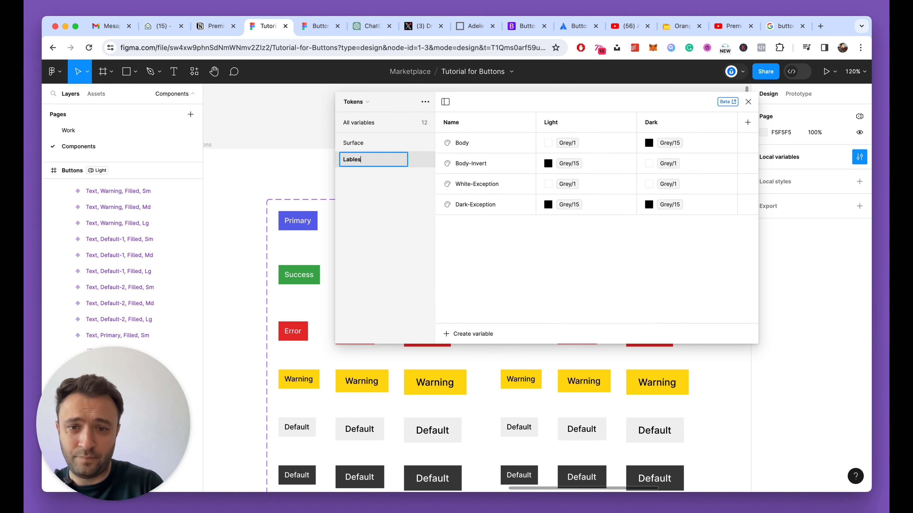
{"action": "type", "text": "Labels"}
{"action": "key", "text": "Return"}
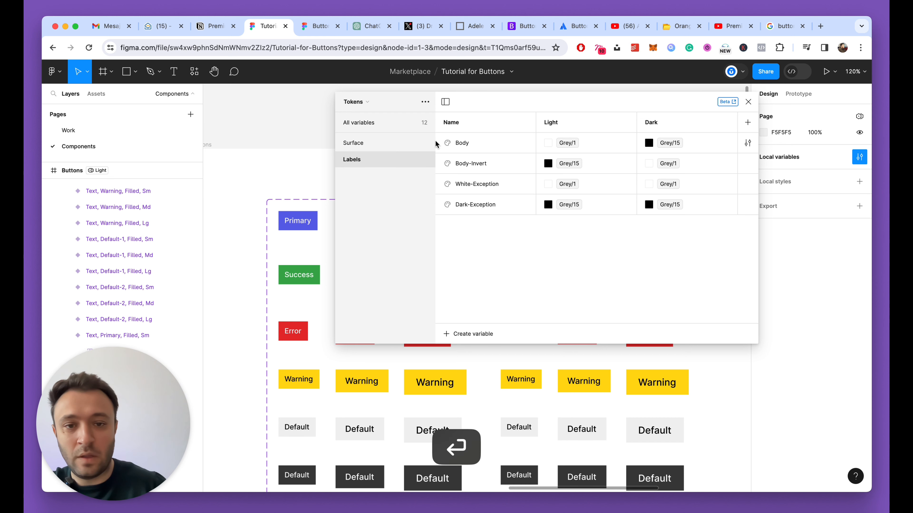
Duplicate the Body variable and move the copy to the first place in the Labels group.
{"action": "left_click", "coordinate": [483, 145]}
{"action": "key", "text": "shift+Return"}
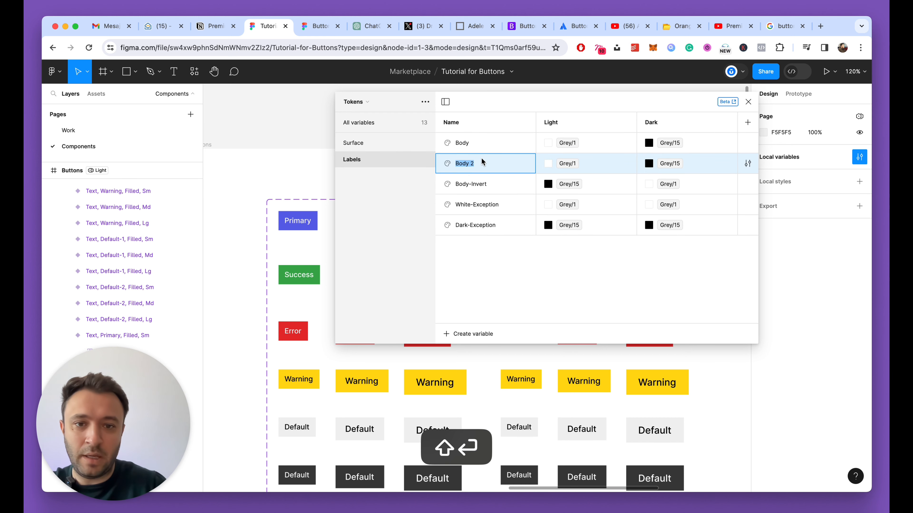
{"action": "left_click", "coordinate": [516, 164]}
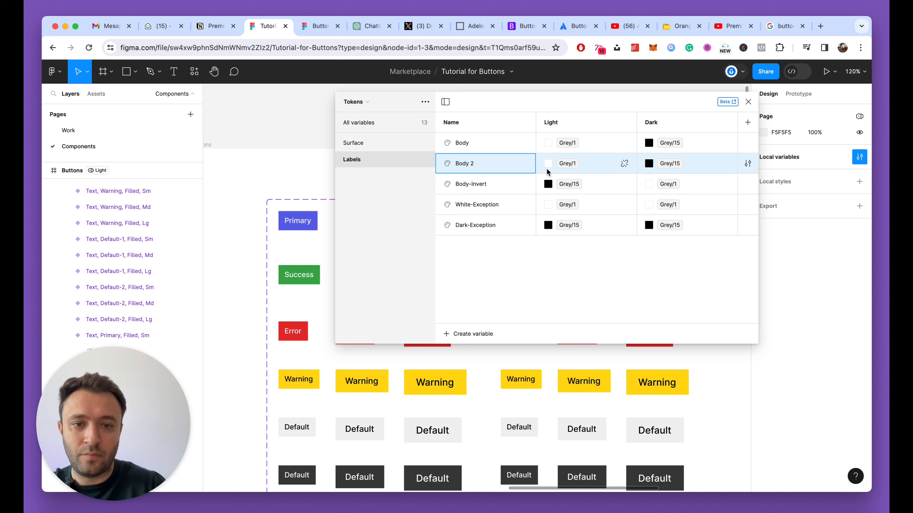
{"action": "key", "text": "Return"}
{"action": "left_click_drag", "start_coordinate": [489, 163], "coordinate": [480, 146]}
Rename the first variable in the Labels group to Primary.
{"action": "double_click", "coordinate": [465, 143]}
{"action": "type", "text": "P"}
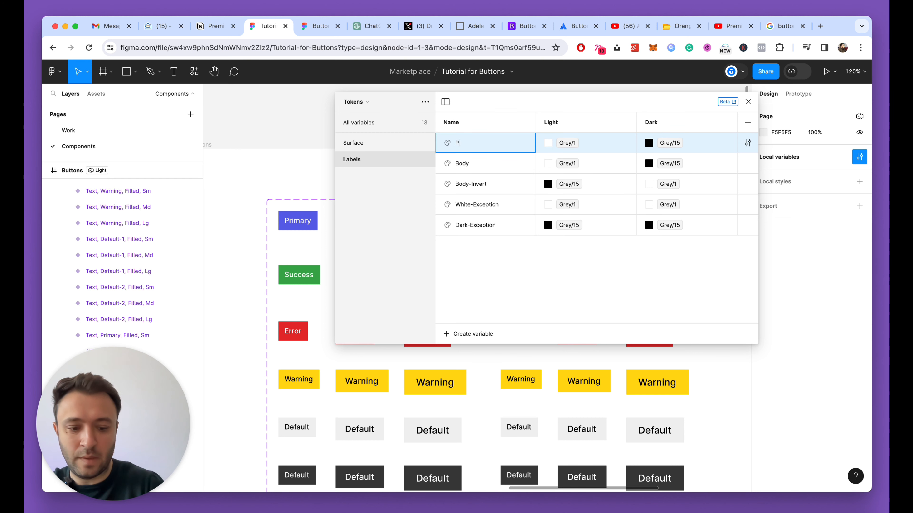
{"action": "type", "text": "rimary"}
{"action": "key", "text": "Return"}
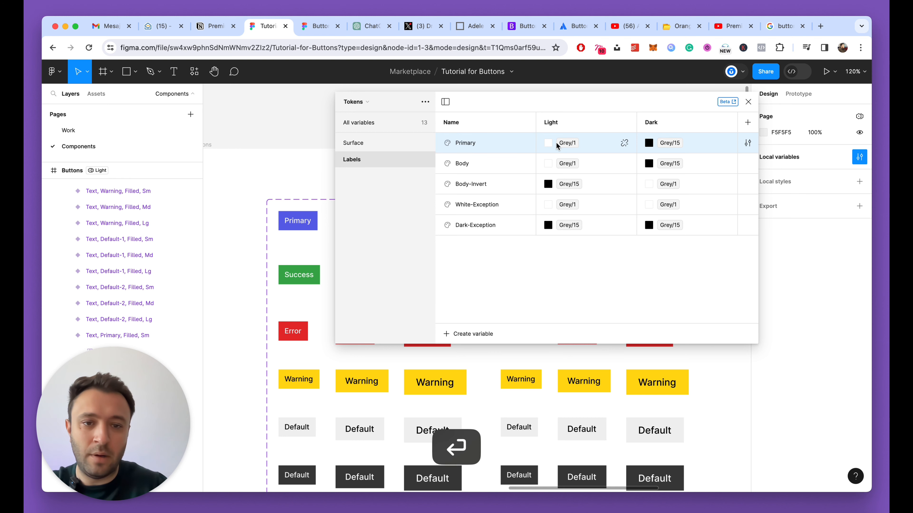
Set the Light value of the Labels group's Primary variable to Iris/8.
{"action": "left_click", "coordinate": [547, 143]}
{"action": "scroll", "coordinate": [595, 281], "scroll_direction": "down", "scroll_amount": 5}
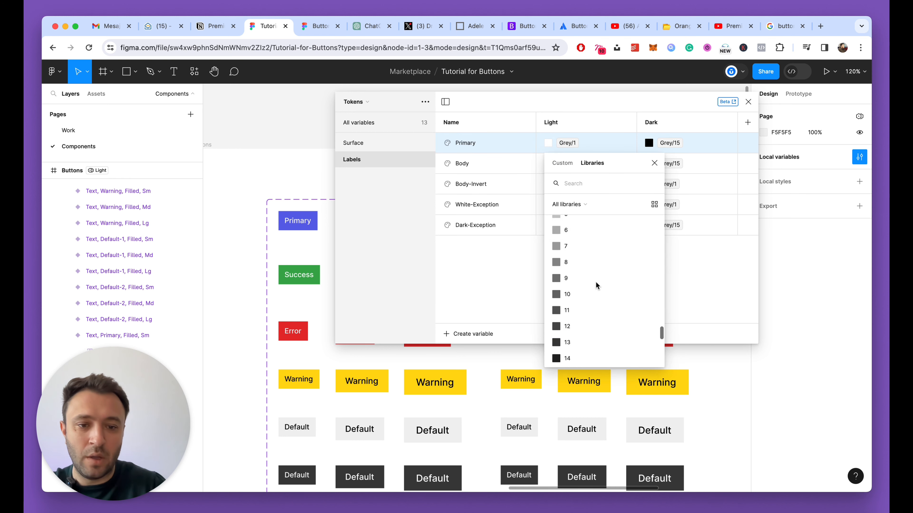
{"action": "type", "text": "Iris"}
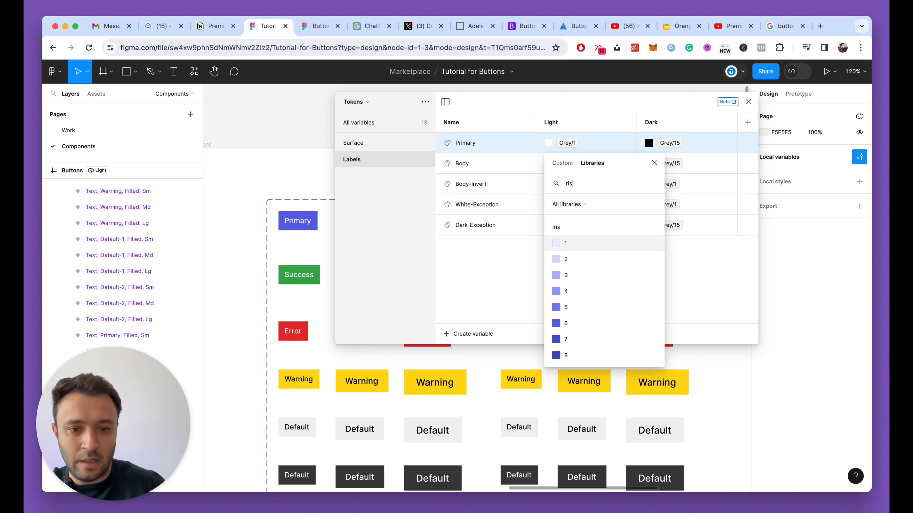
{"action": "scroll", "coordinate": [584, 358], "scroll_direction": "down", "scroll_amount": 1}
{"action": "left_click", "coordinate": [574, 329]}
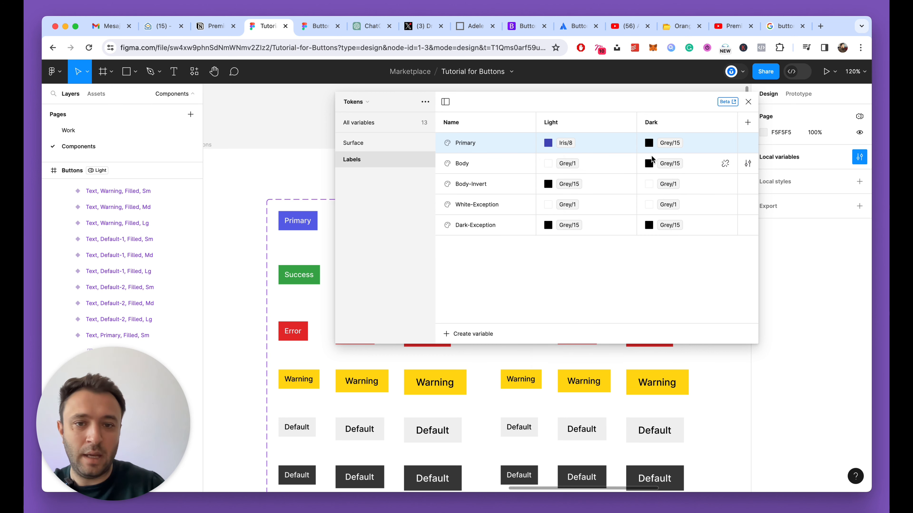
Set the Dark value of the Labels group's Primary variable to Iris/2.
{"action": "left_click", "coordinate": [649, 143]}
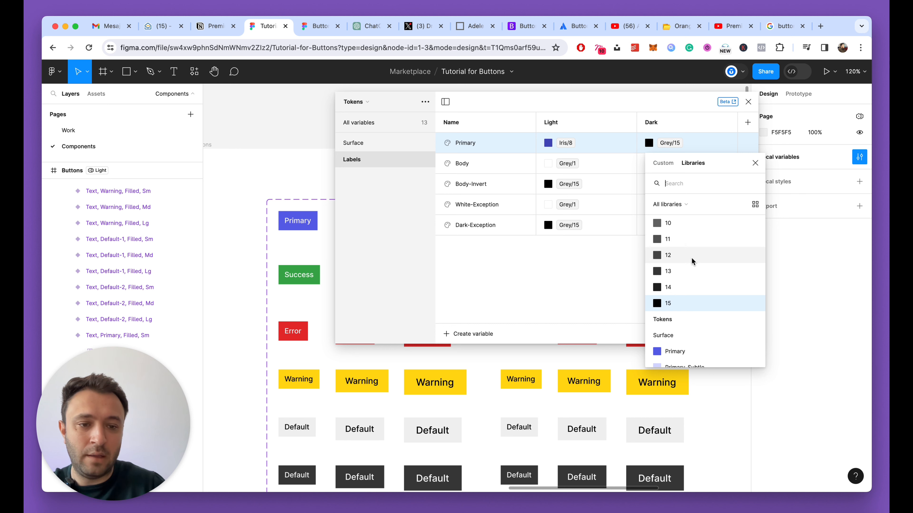
{"action": "scroll", "coordinate": [691, 258], "scroll_direction": "up", "scroll_amount": 2}
{"action": "type", "text": "Iris"}
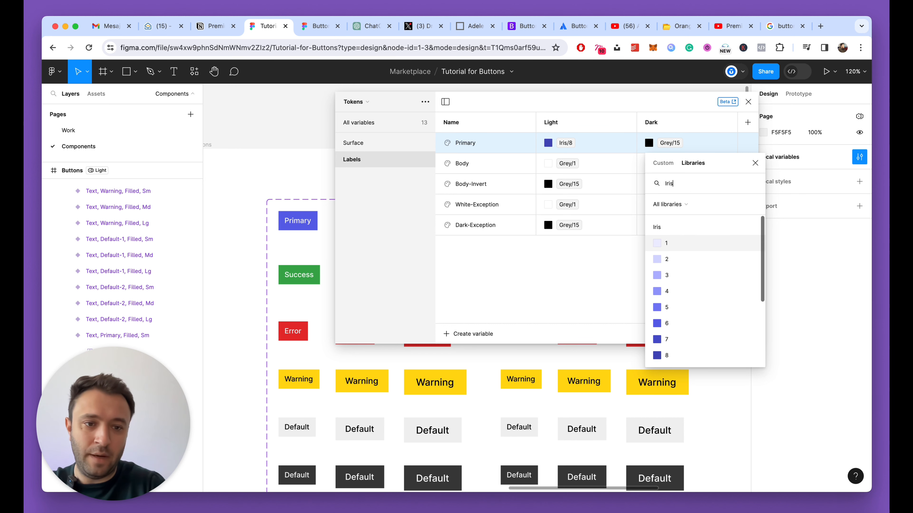
{"action": "left_click", "coordinate": [681, 260]}
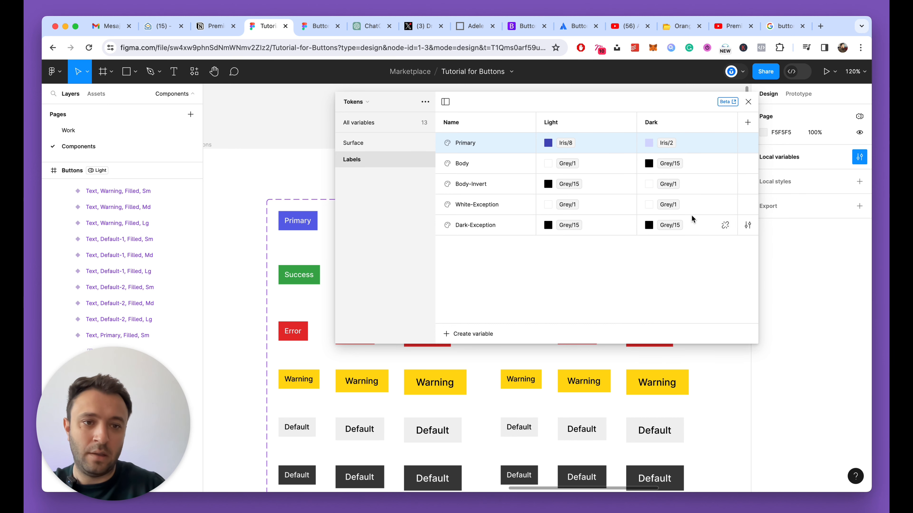
{"action": "left_click", "coordinate": [748, 103]}
Apply the Labels/Primary variable as the fill of the text in the three subtle Primary buttons.
{"action": "scroll", "coordinate": [528, 140], "scroll_direction": "down", "scroll_amount": 3}
{"action": "scroll", "coordinate": [514, 151], "scroll_direction": "up", "scroll_amount": 6}
{"action": "left_click", "coordinate": [507, 147], "text": "super"}
{"action": "scroll", "coordinate": [623, 166], "scroll_direction": "right", "scroll_amount": 3}
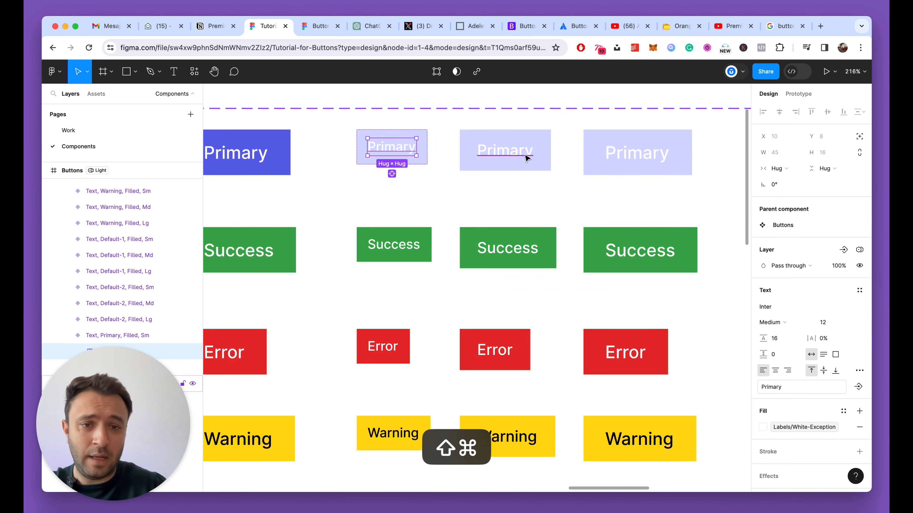
{"action": "left_click", "coordinate": [526, 155], "text": "shift+super"}
{"action": "left_click", "coordinate": [652, 159], "text": "shift+super"}
{"action": "scroll", "coordinate": [839, 329], "scroll_direction": "down", "scroll_amount": 2}
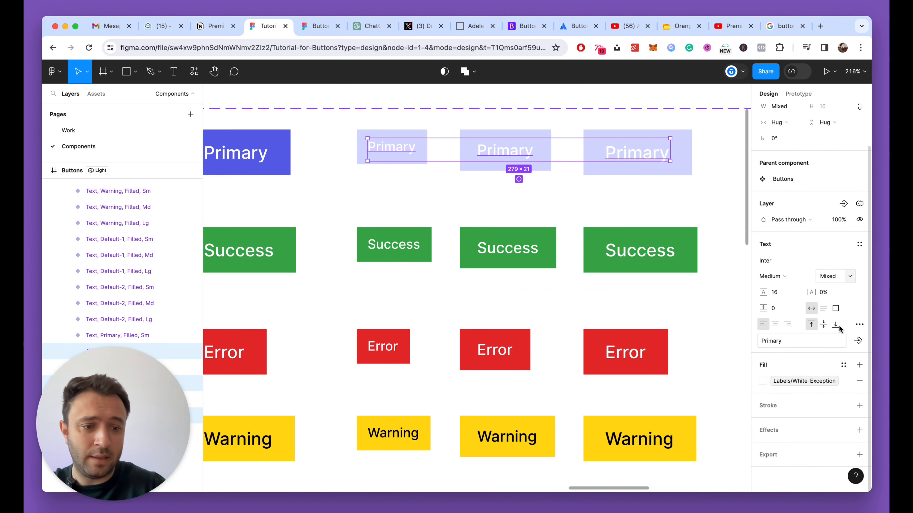
{"action": "left_click", "coordinate": [763, 381]}
{"action": "type", "text": "Labels"}
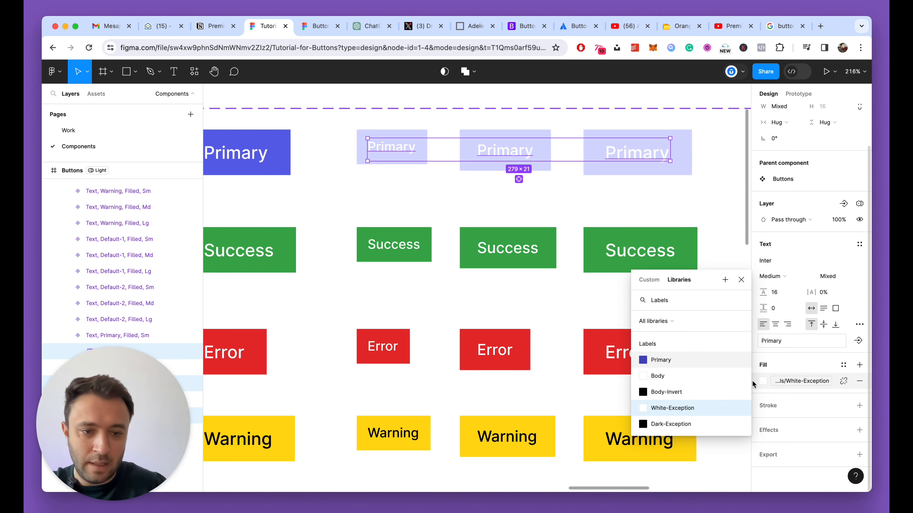
{"action": "left_click", "coordinate": [697, 359]}
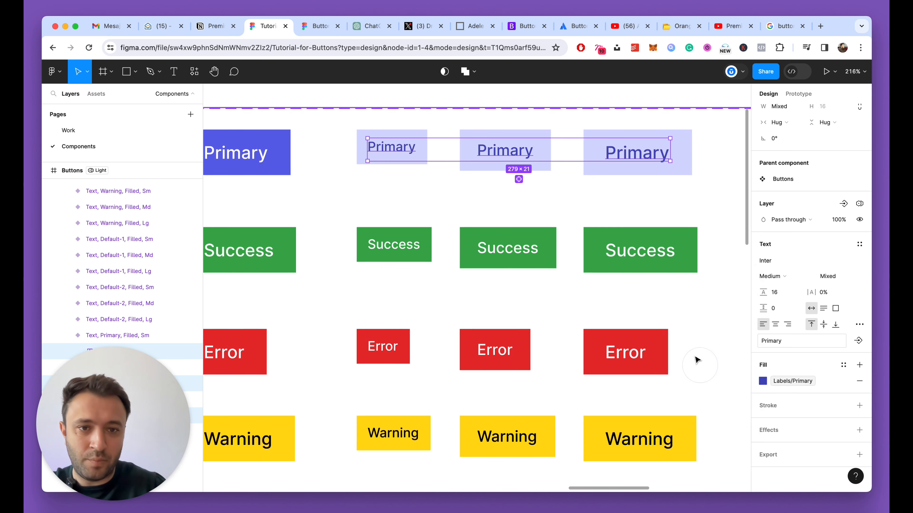
Switch the Buttons frame to the Dark token mode and examine the label contrast on the subtle Primary buttons.
{"action": "scroll", "coordinate": [696, 359], "scroll_direction": "down", "scroll_amount": 6}
{"action": "left_click", "coordinate": [457, 207]}
{"action": "left_click", "coordinate": [298, 184]}
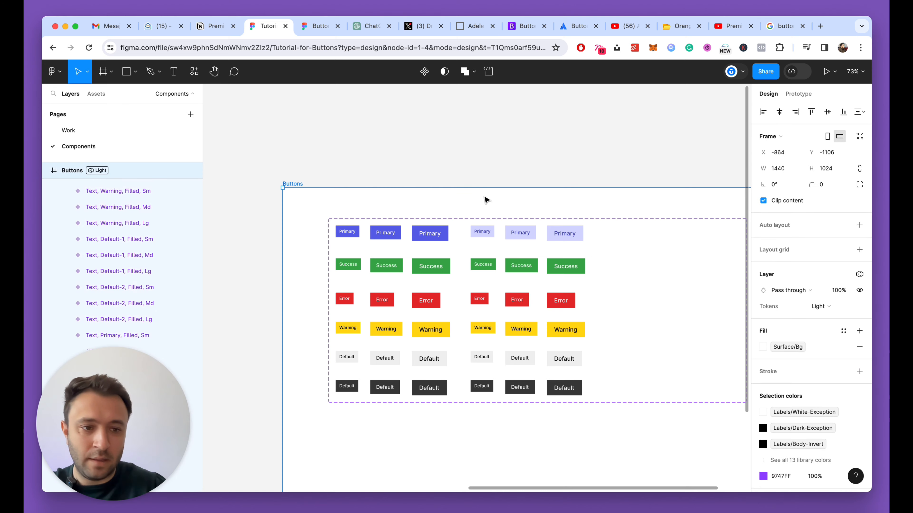
{"action": "left_click", "coordinate": [823, 307]}
{"action": "left_click", "coordinate": [828, 318]}
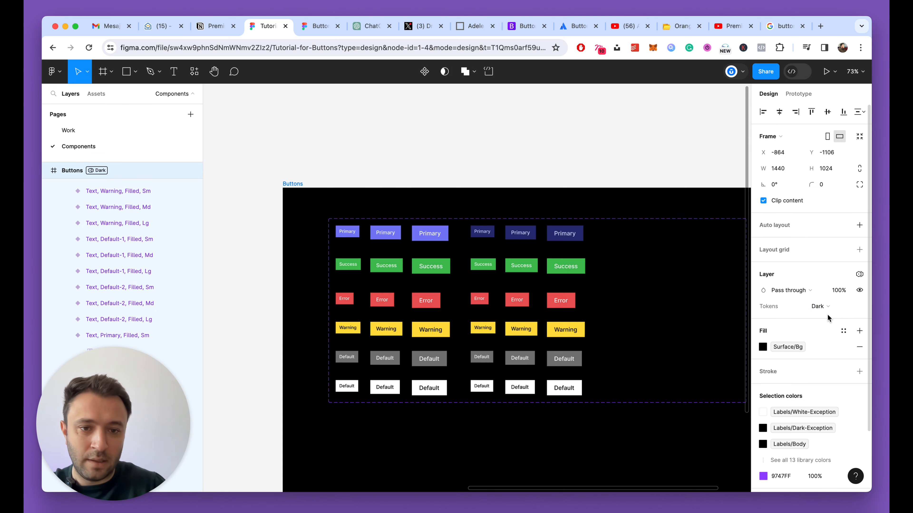
{"action": "left_click", "coordinate": [567, 164]}
{"action": "scroll", "coordinate": [523, 232], "scroll_direction": "up", "scroll_amount": 10}
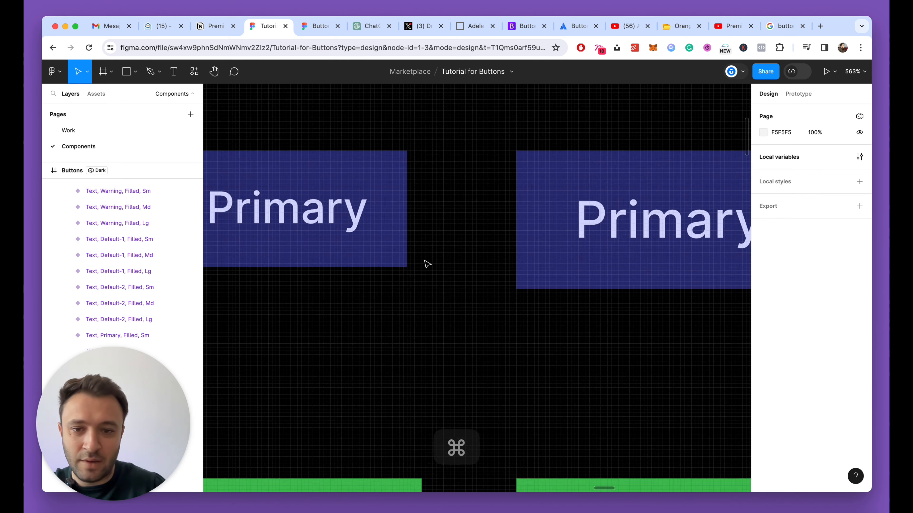
{"action": "scroll", "coordinate": [426, 263], "scroll_direction": "down", "scroll_amount": 5}
{"action": "scroll", "coordinate": [425, 265], "scroll_direction": "down", "scroll_amount": 5}
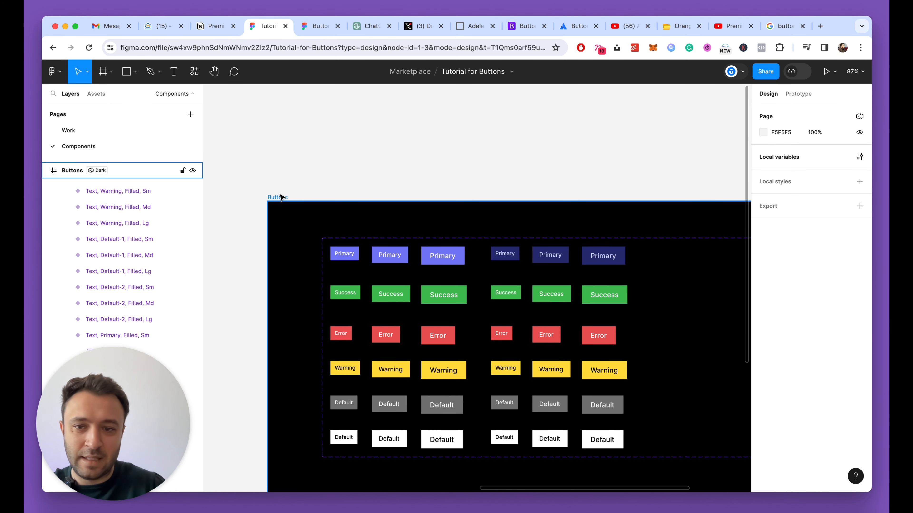
Set the Dark value of the Labels group's Primary variable to Iris/3 and check it on the subtle Primary buttons.
{"action": "left_click", "coordinate": [859, 157]}
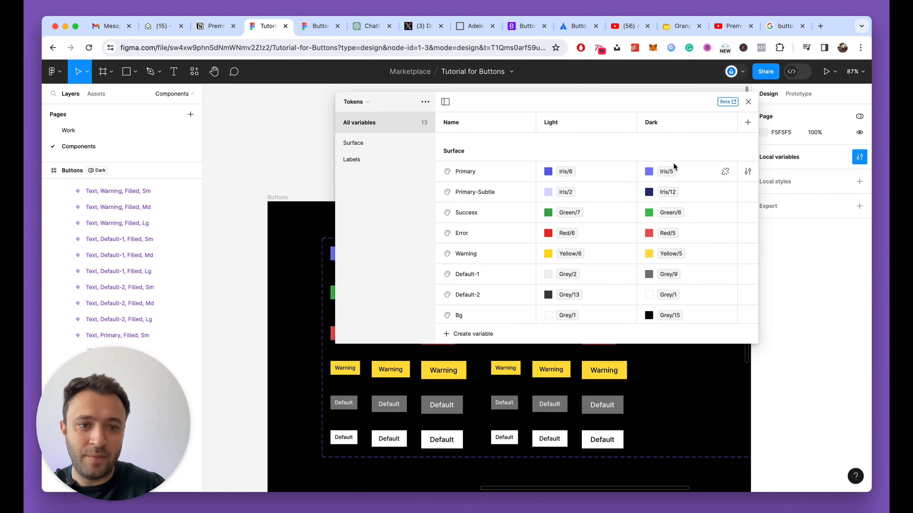
{"action": "left_click", "coordinate": [371, 163]}
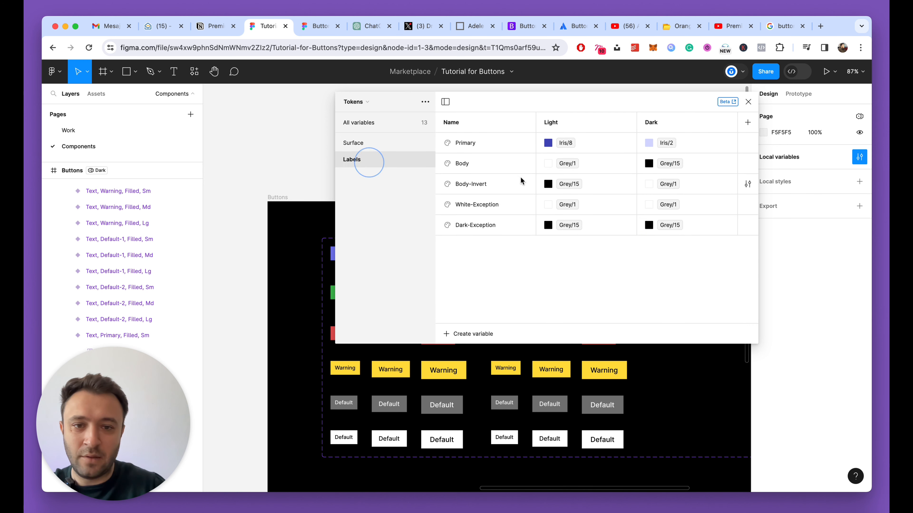
{"action": "left_click", "coordinate": [649, 143]}
{"action": "left_click", "coordinate": [663, 287]}
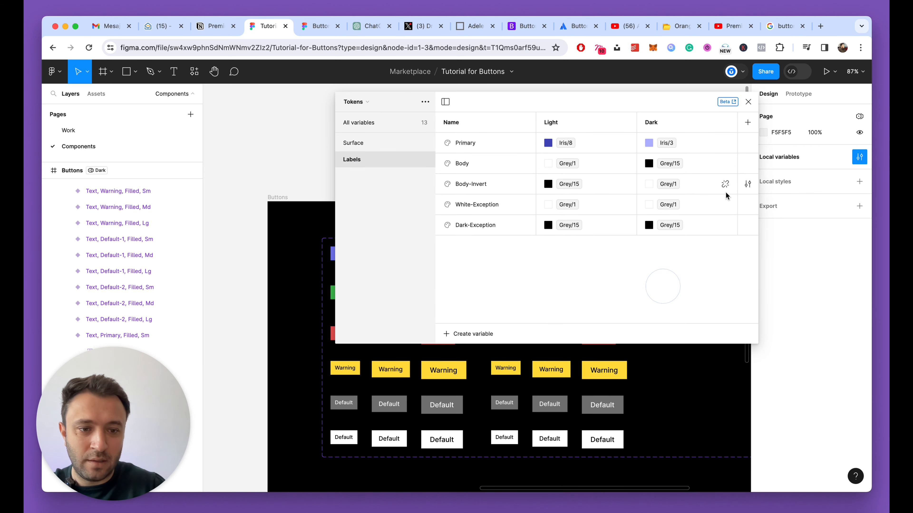
{"action": "left_click", "coordinate": [748, 102]}
{"action": "scroll", "coordinate": [546, 283], "scroll_direction": "up", "scroll_amount": 5}
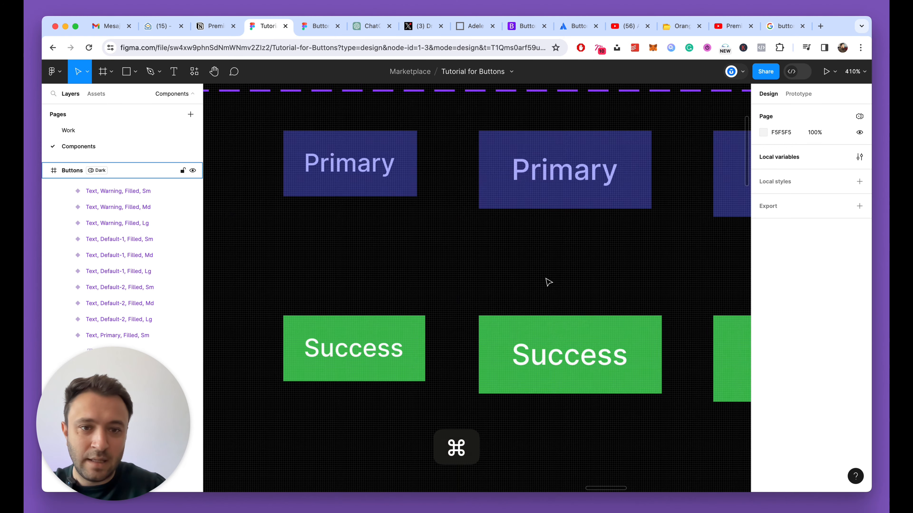
{"action": "scroll", "coordinate": [546, 283], "scroll_direction": "down", "scroll_amount": 10}
{"action": "scroll", "coordinate": [354, 288], "scroll_direction": "up", "scroll_amount": 3}
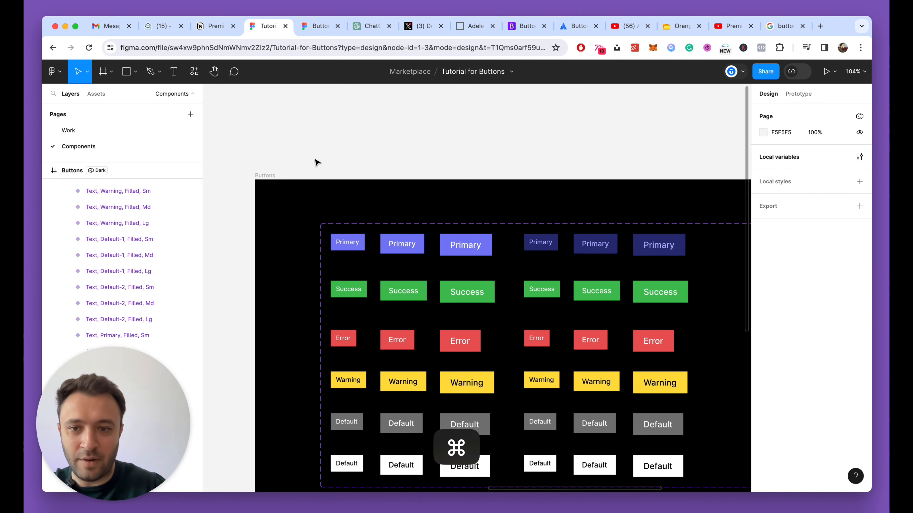
Duplicate the Primary variable in the Labels group and name the copy Success.
{"action": "left_click", "coordinate": [859, 158]}
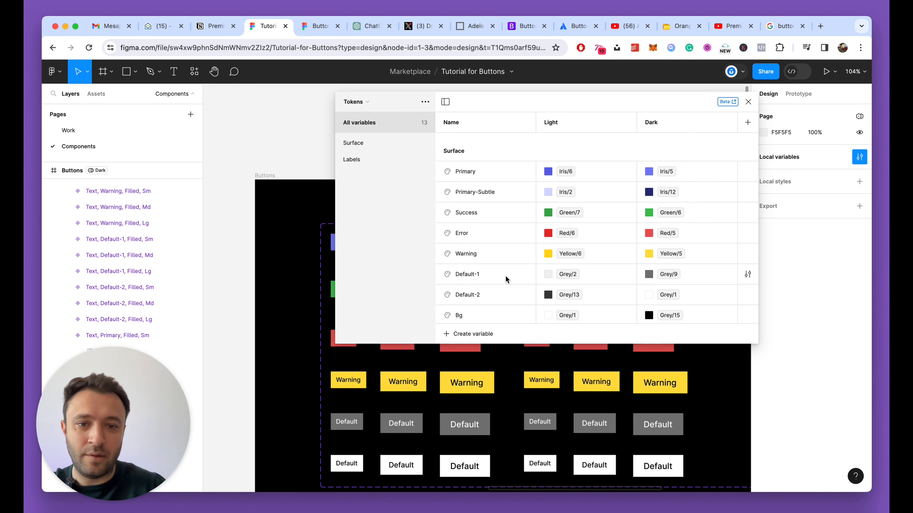
{"action": "left_click", "coordinate": [361, 160]}
{"action": "left_click", "coordinate": [489, 146]}
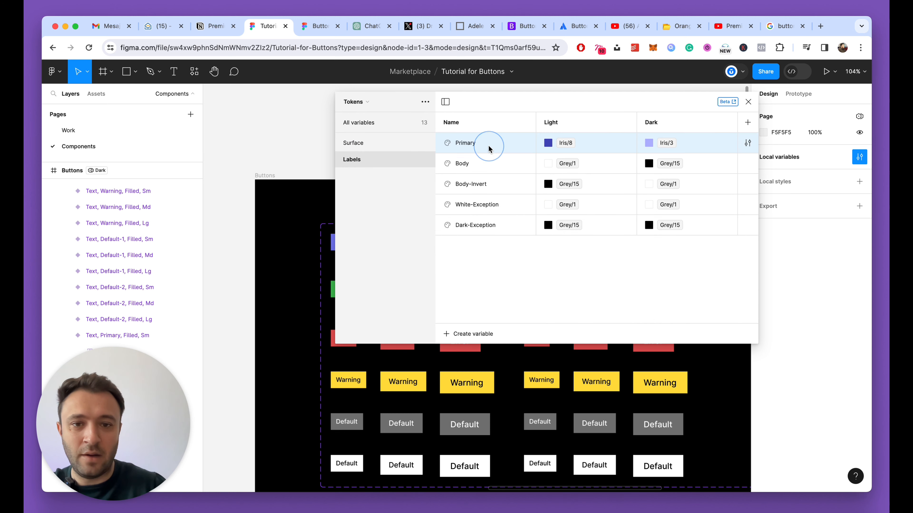
{"action": "key", "text": "shift+Return"}
{"action": "type", "text": "Success"}
{"action": "key", "text": "Return"}
Set the Labels group's Success variable to Green/9 for Light and Green/2 for Dark.
{"action": "left_click", "coordinate": [548, 163]}
{"action": "type", "text": "Gree"}
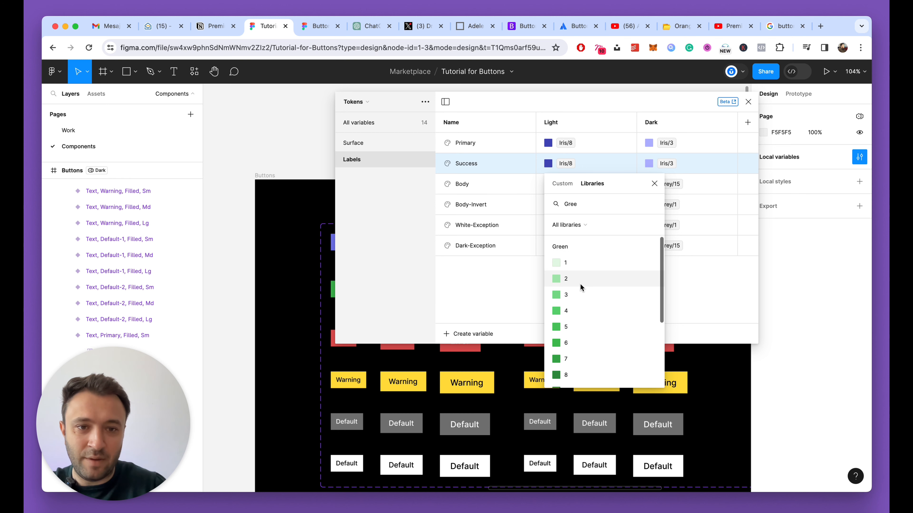
{"action": "scroll", "coordinate": [580, 315], "scroll_direction": "down", "scroll_amount": 4}
{"action": "left_click", "coordinate": [564, 314]}
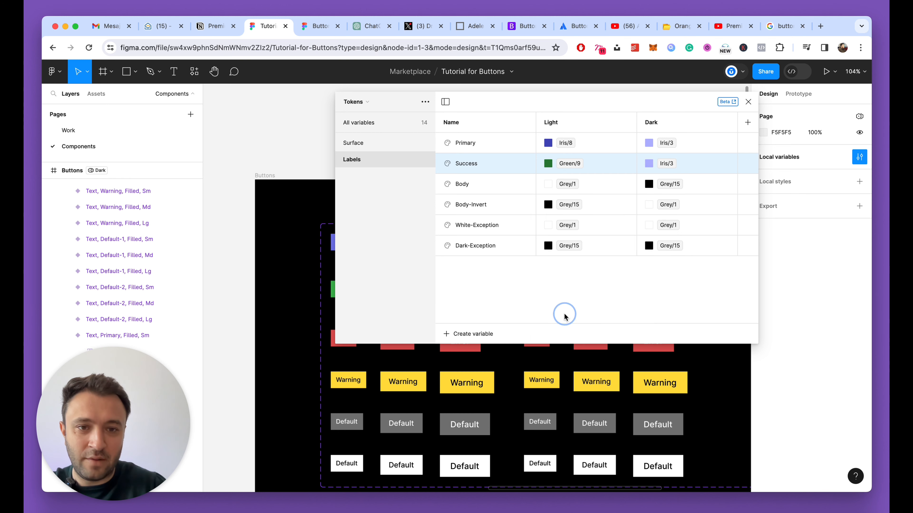
{"action": "left_click", "coordinate": [648, 163]}
{"action": "type", "text": "Green"}
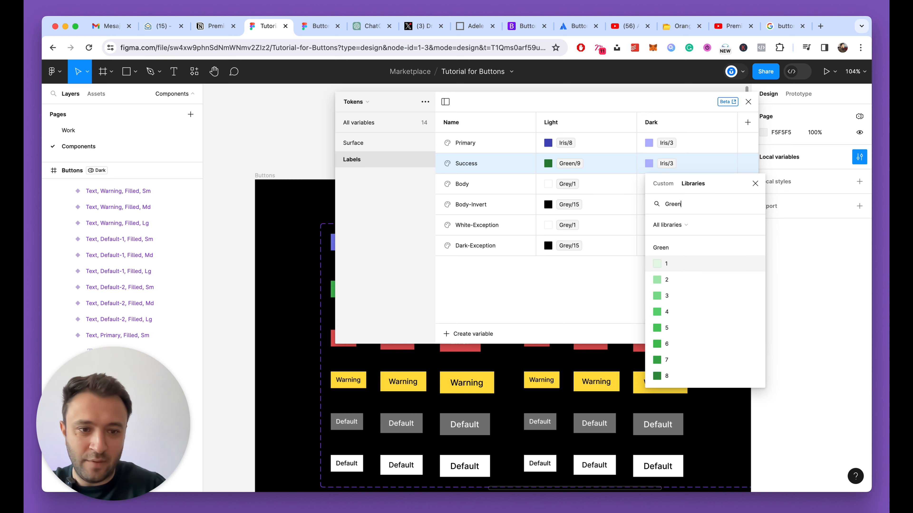
{"action": "left_click", "coordinate": [662, 280]}
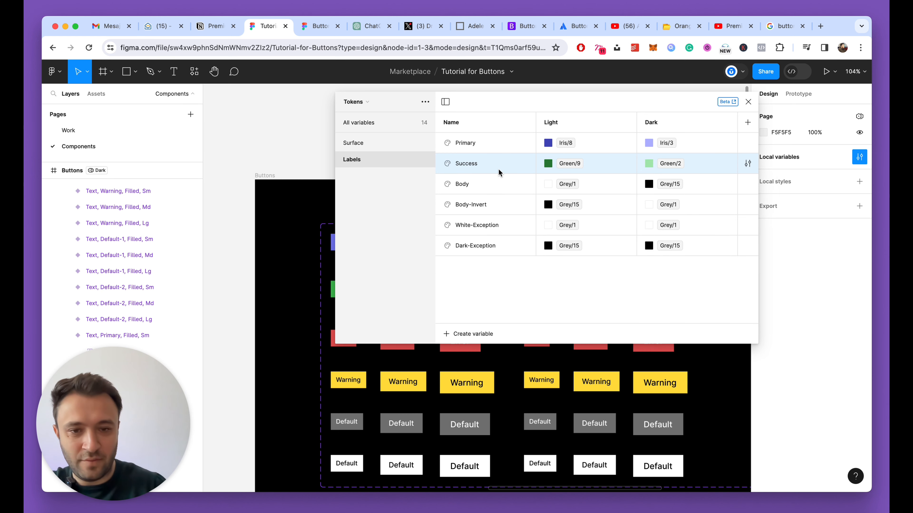
Duplicate the Success variable in the Labels group and name the copy Error.
{"action": "key", "text": "shift+Return"}
{"action": "type", "text": "Error"}
{"action": "key", "text": "Return"}
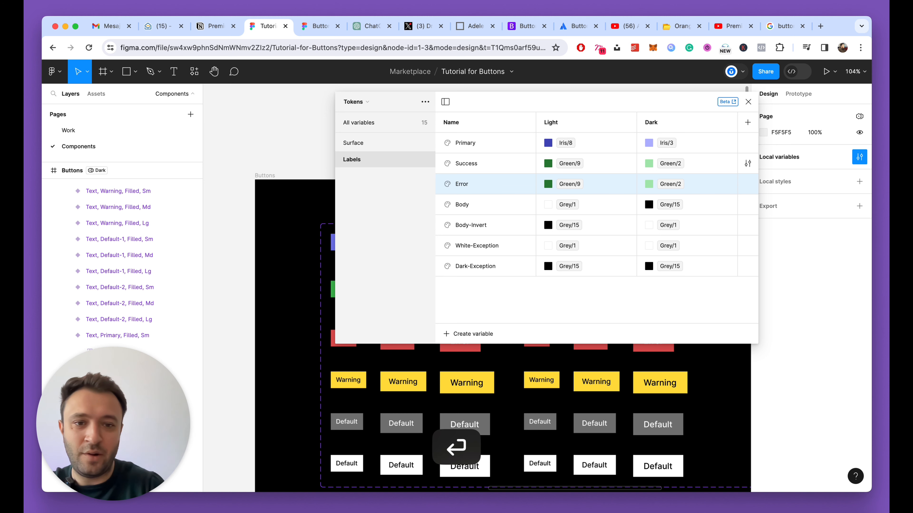
Set the Labels group's Error variable to Red/10 for Light and Red/2 for Dark.
{"action": "left_click", "coordinate": [552, 184]}
{"action": "type", "text": "Red"}
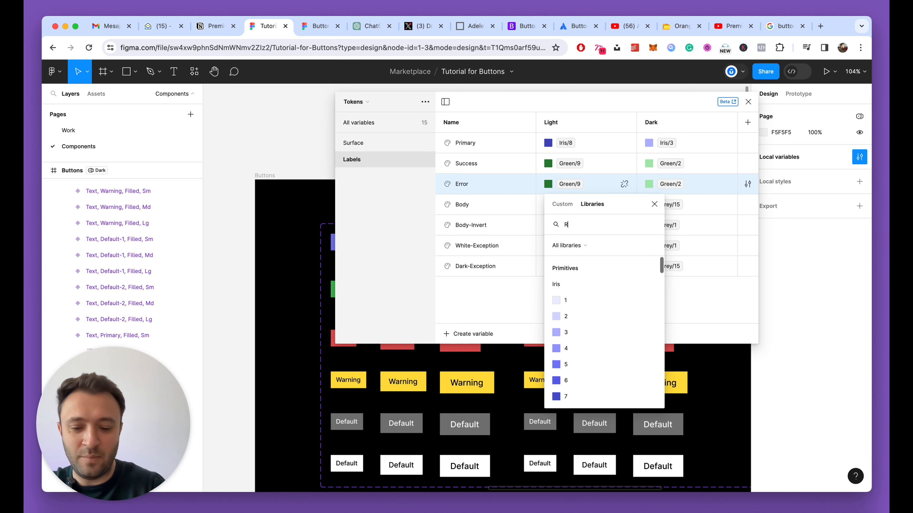
{"action": "scroll", "coordinate": [604, 331], "scroll_direction": "down", "scroll_amount": 3}
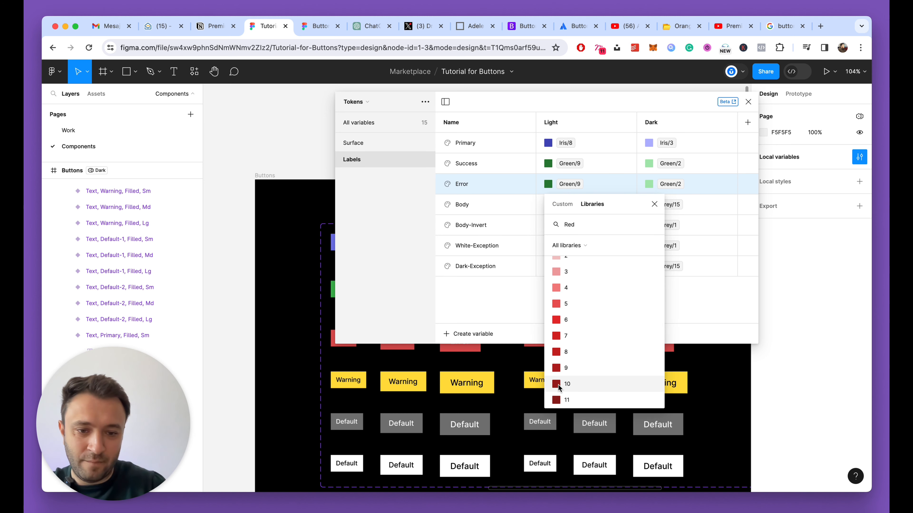
{"action": "left_click", "coordinate": [561, 388]}
{"action": "left_click", "coordinate": [650, 184]}
{"action": "type", "text": "Red"}
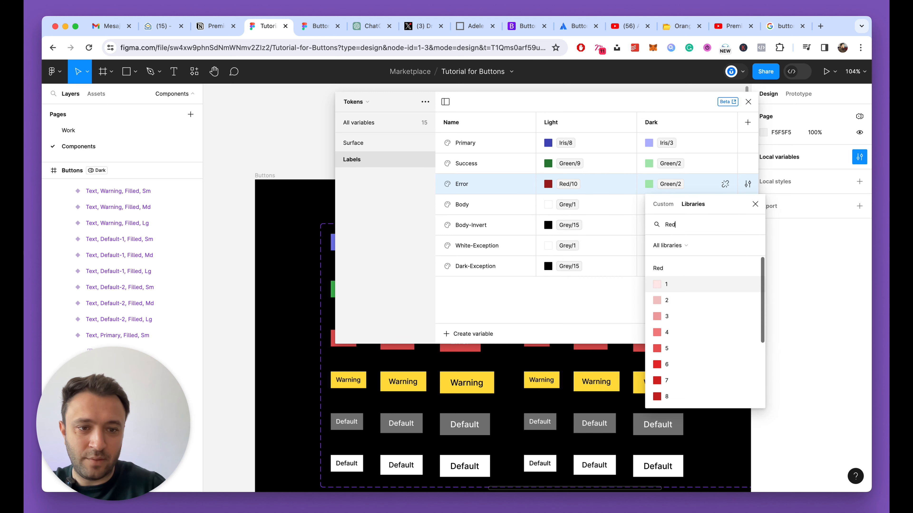
{"action": "left_click", "coordinate": [662, 301]}
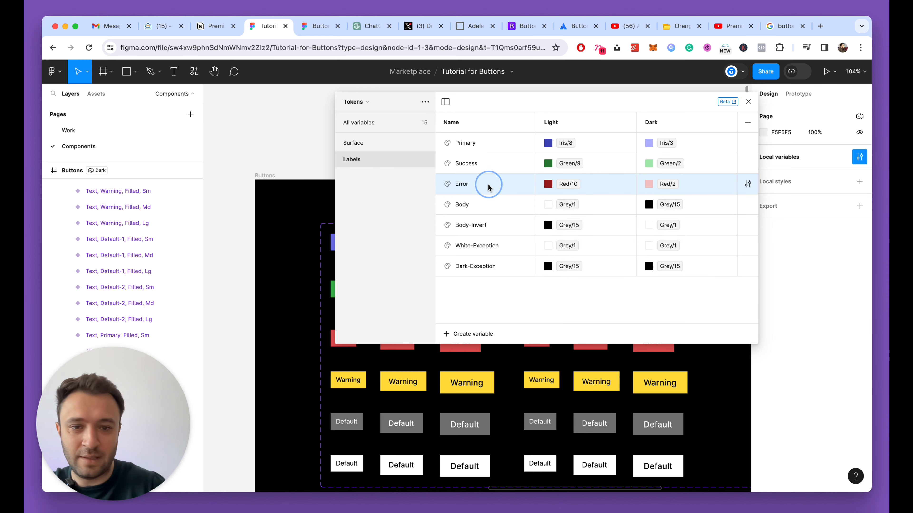
{"action": "key", "text": "shift+Return"}
{"action": "type", "text": "Wa"}
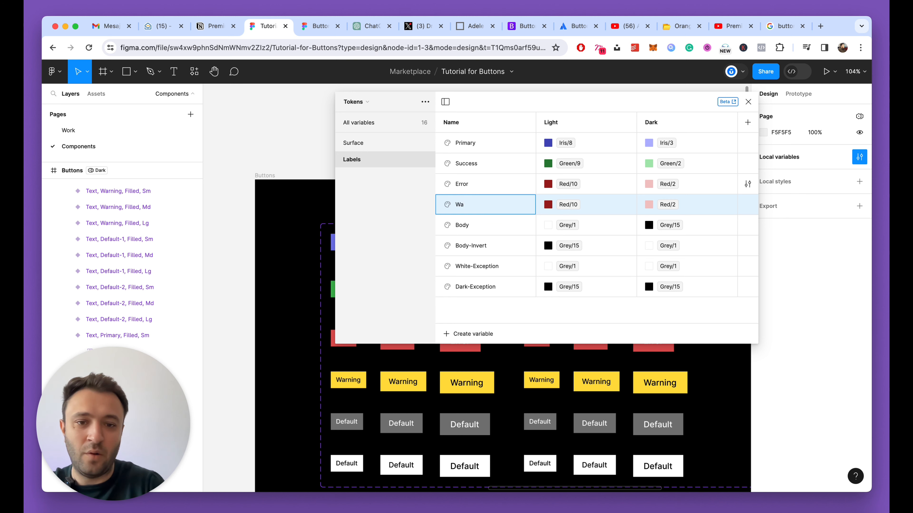
{"action": "key", "text": "super+a"}
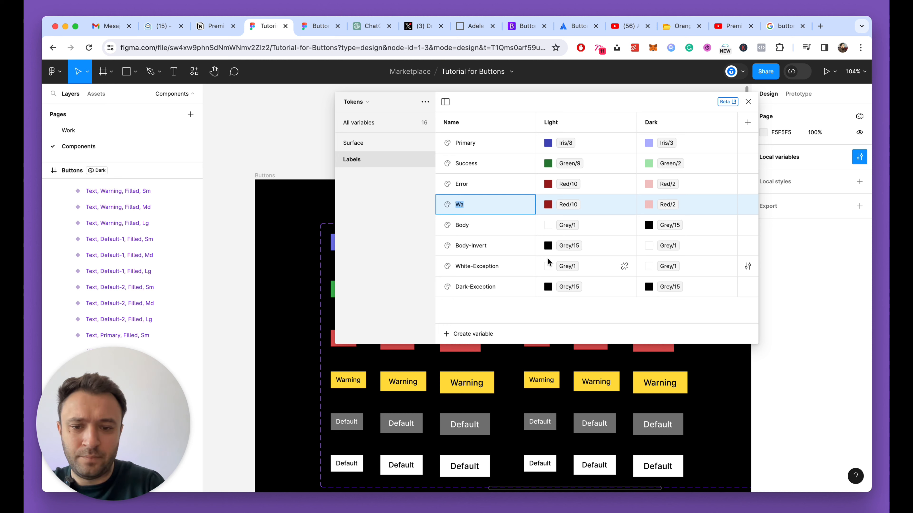
{"action": "key", "text": "super+z"}
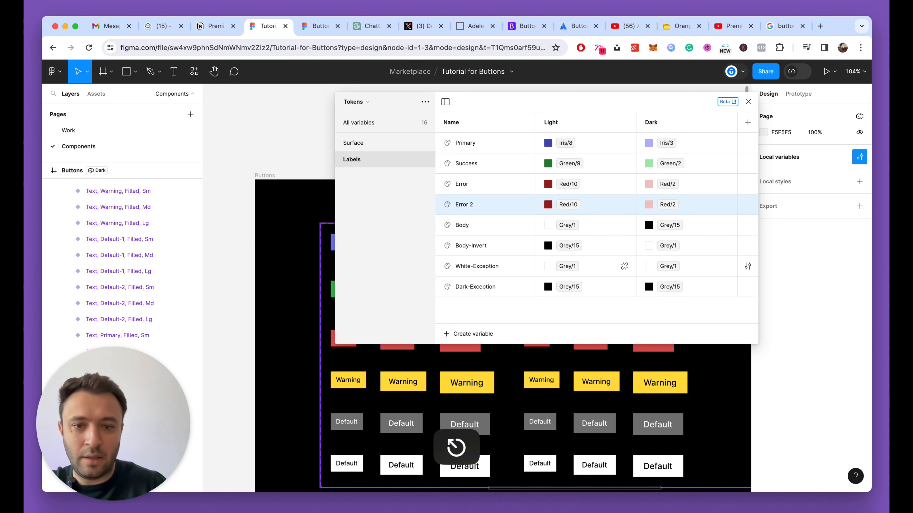
{"action": "right_click", "coordinate": [512, 204]}
{"action": "left_click", "coordinate": [592, 237]}
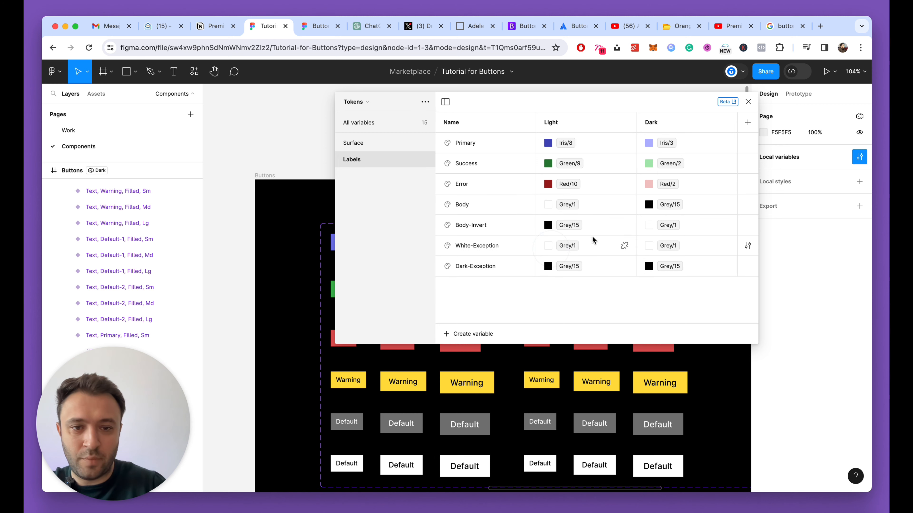
Close the variables table and switch the Buttons frame to the Light token mode.
{"action": "left_click", "coordinate": [748, 101]}
{"action": "scroll", "coordinate": [572, 267], "scroll_direction": "down", "scroll_amount": 5}
{"action": "scroll", "coordinate": [573, 268], "scroll_direction": "right", "scroll_amount": 3}
{"action": "scroll", "coordinate": [573, 267], "scroll_direction": "up", "scroll_amount": 2}
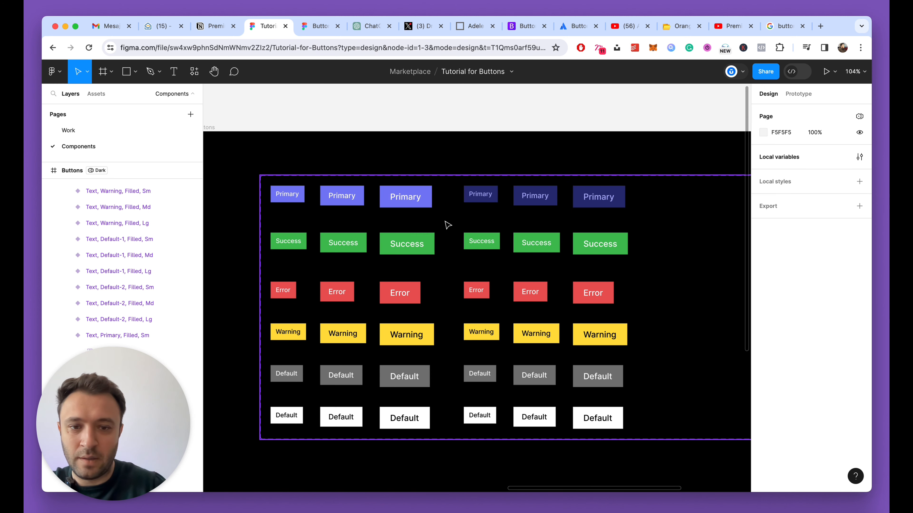
{"action": "scroll", "coordinate": [279, 140], "scroll_direction": "left", "scroll_amount": 2}
{"action": "left_click", "coordinate": [283, 129]}
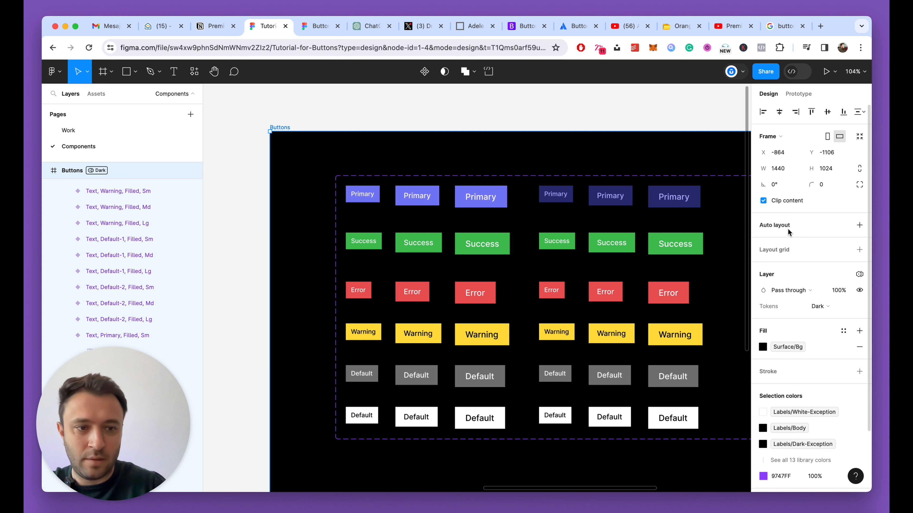
{"action": "left_click", "coordinate": [828, 306]}
{"action": "left_click", "coordinate": [823, 306]}
Duplicate the Success variable in the Surface group and name the copy Success-Subtle.
{"action": "scroll", "coordinate": [631, 259], "scroll_direction": "up", "scroll_amount": 6}
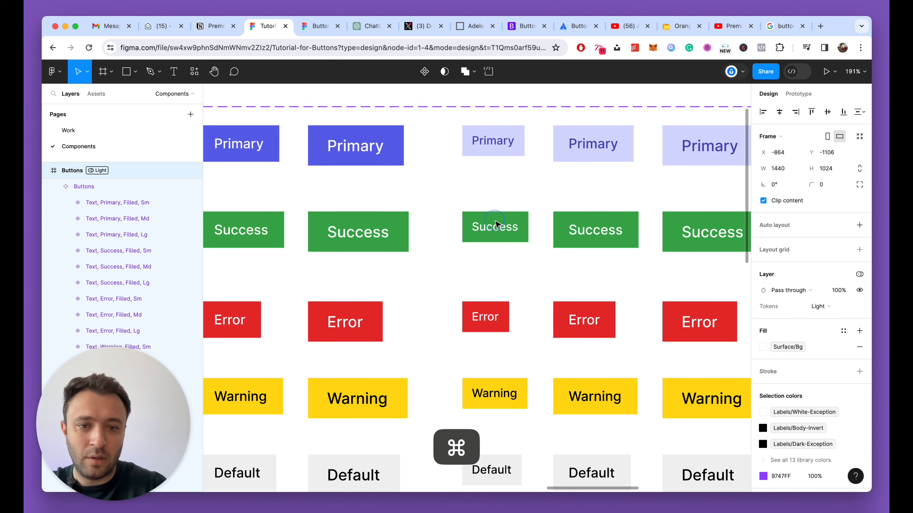
{"action": "left_click", "coordinate": [495, 224], "text": "super"}
{"action": "scroll", "coordinate": [511, 226], "scroll_direction": "down", "scroll_amount": 5}
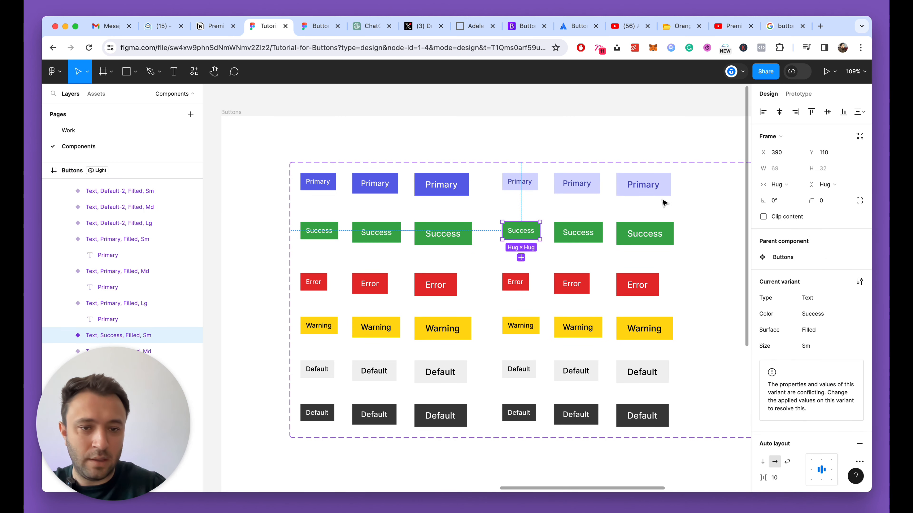
{"action": "left_click", "coordinate": [545, 110]}
{"action": "left_click", "coordinate": [859, 156]}
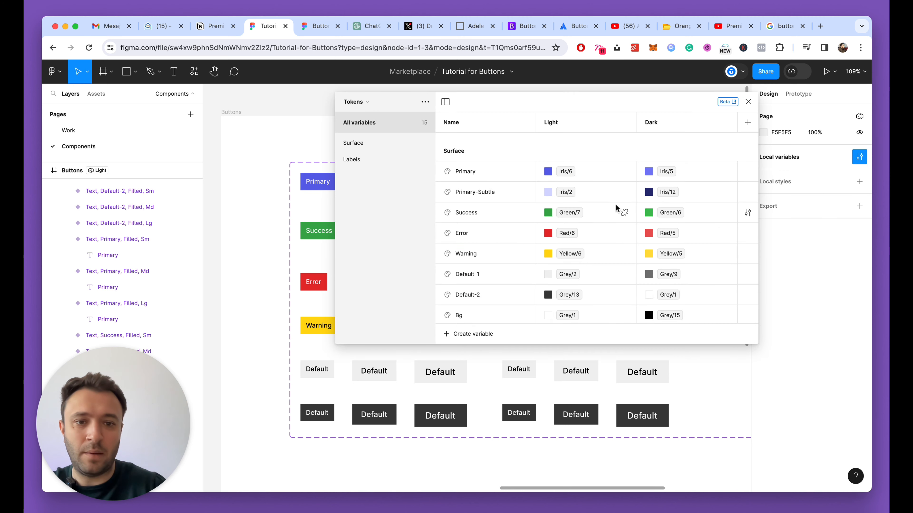
{"action": "left_click", "coordinate": [370, 142]}
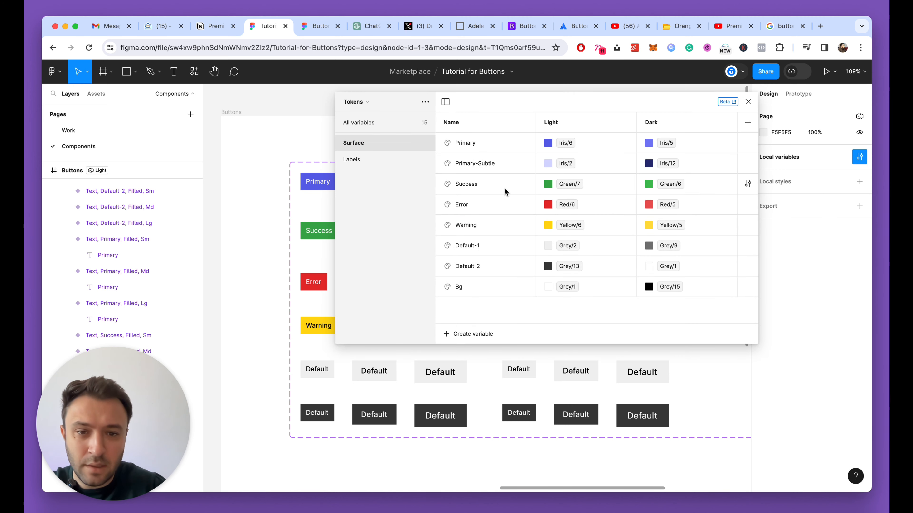
{"action": "left_click", "coordinate": [491, 186]}
{"action": "key", "text": "shift+Return"}
{"action": "type", "text": "Success-Sub"}
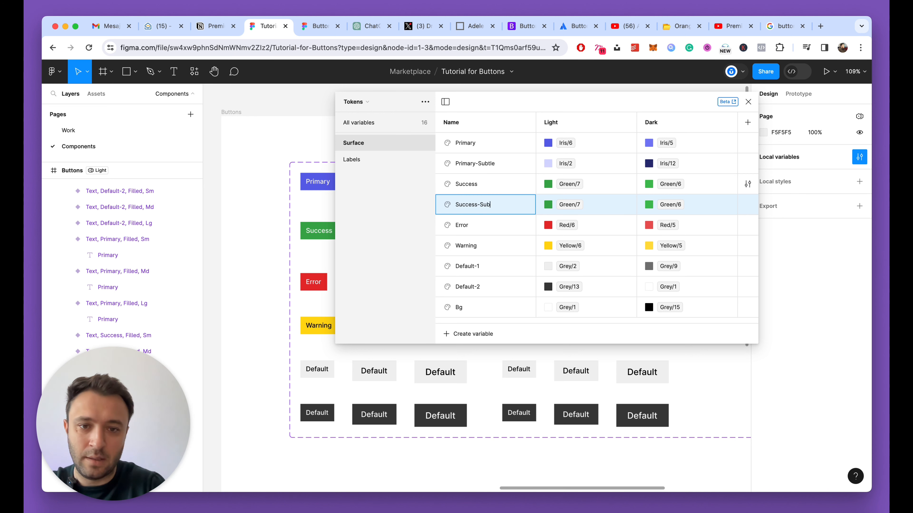
{"action": "type", "text": "tle"}
{"action": "key", "text": "Return"}
Set the Surface group's Success-Subtle variable to Green/2 for Light and Green/13 for Dark.
{"action": "left_click", "coordinate": [548, 205]}
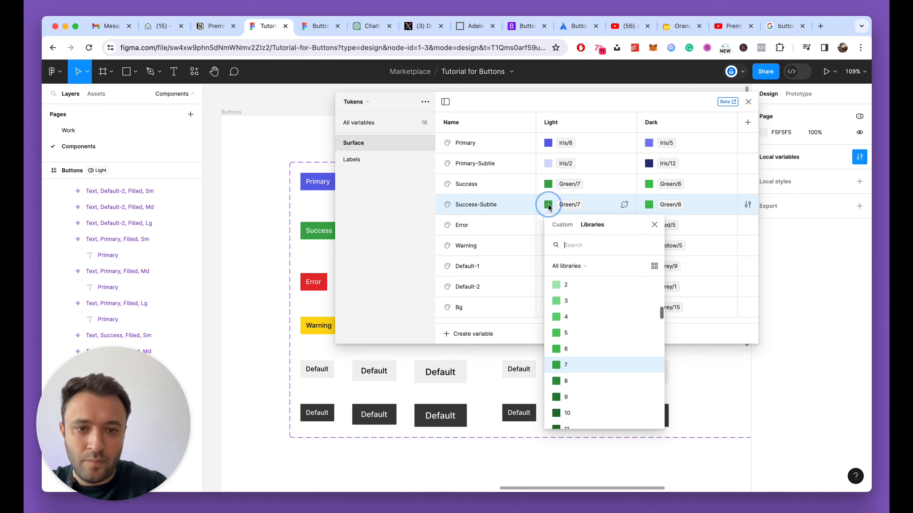
{"action": "left_click", "coordinate": [568, 288]}
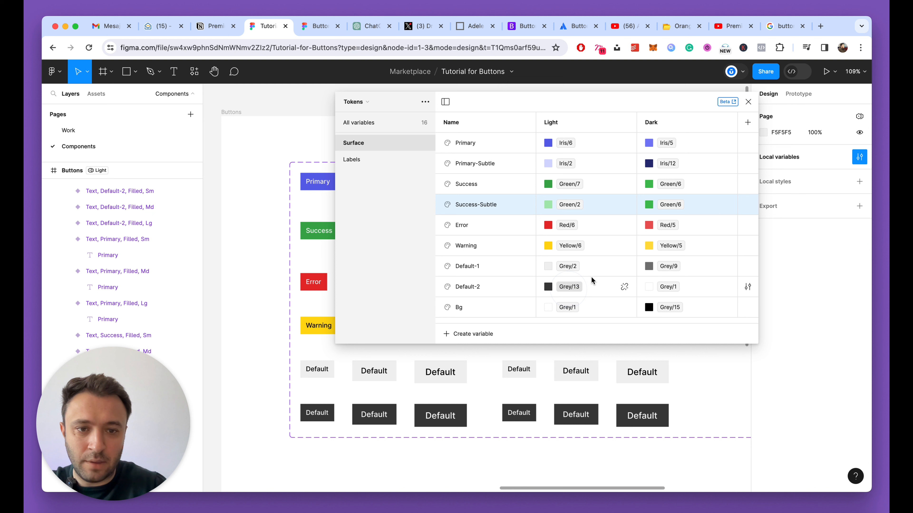
{"action": "left_click", "coordinate": [651, 204]}
{"action": "scroll", "coordinate": [657, 331], "scroll_direction": "down", "scroll_amount": 5}
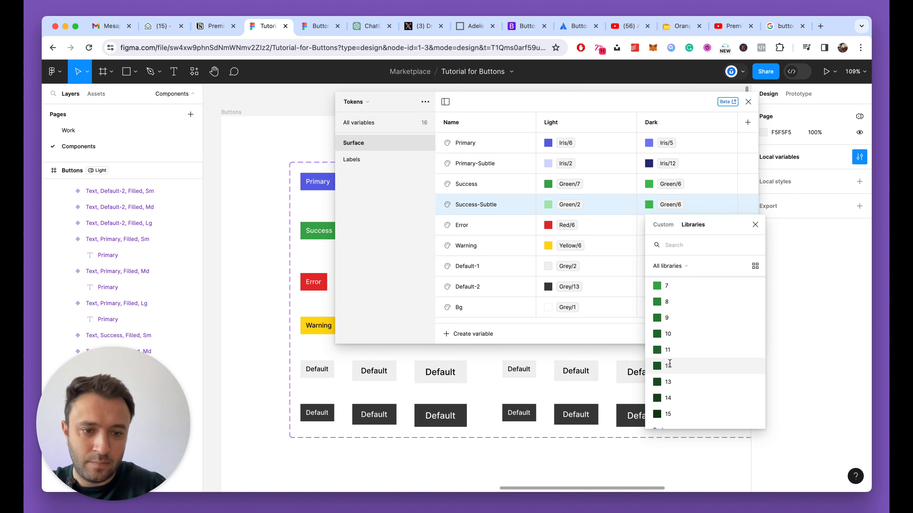
{"action": "left_click", "coordinate": [667, 380]}
Duplicate the Error variable in the Surface group and name the copy Error-Subtle.
{"action": "left_click", "coordinate": [478, 232]}
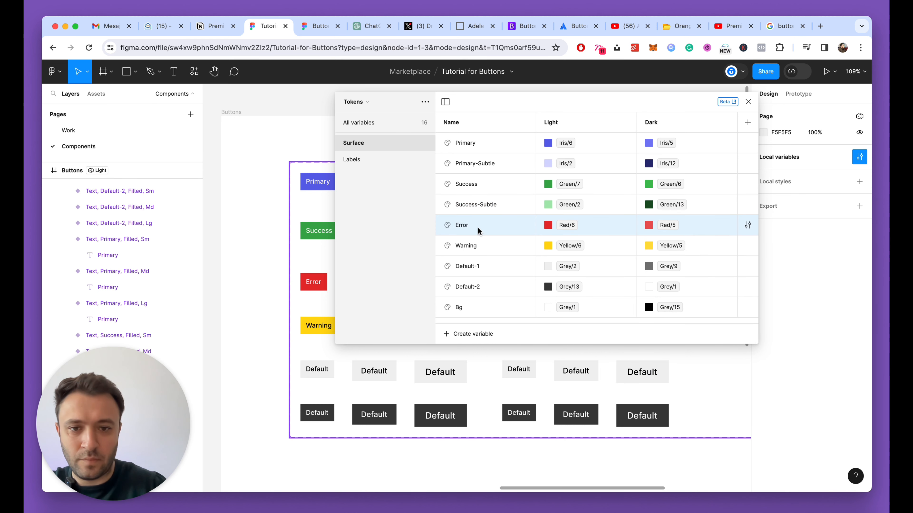
{"action": "key", "text": "shift+Return"}
{"action": "key", "text": "Right"}
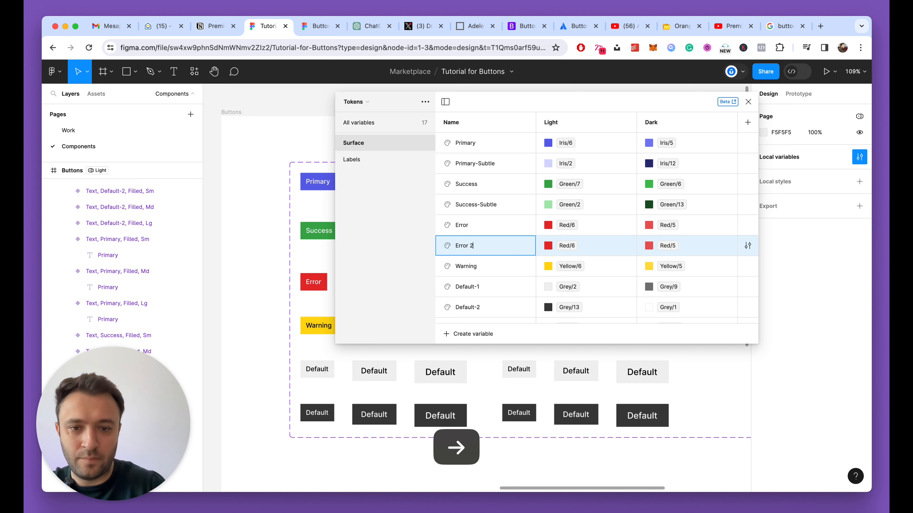
{"action": "type", "text": "-Subtle"}
{"action": "key", "text": "Return"}
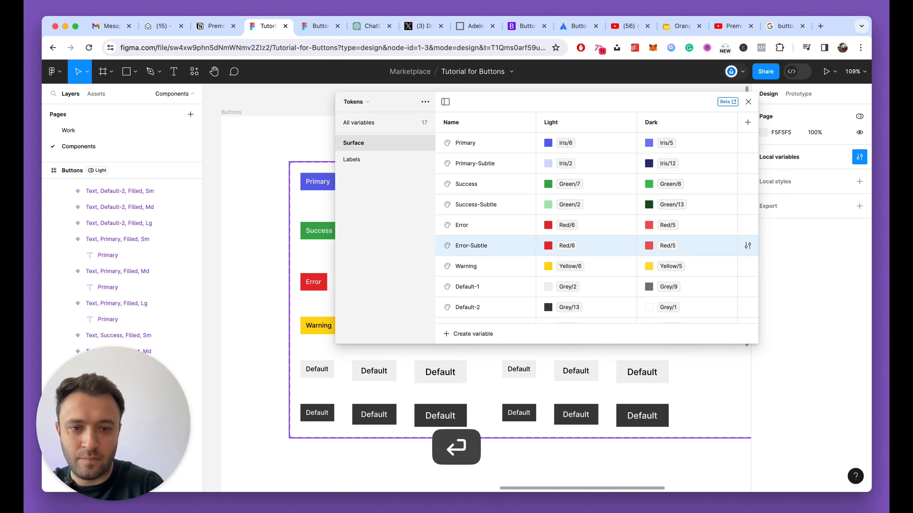
{"action": "left_click", "coordinate": [548, 246]}
{"action": "scroll", "coordinate": [605, 387], "scroll_direction": "down", "scroll_amount": 3}
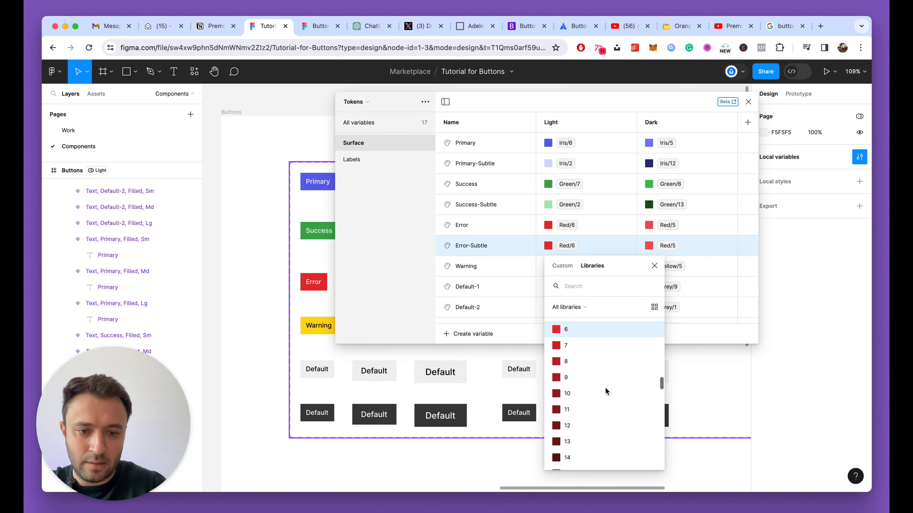
{"action": "left_click", "coordinate": [567, 455]}
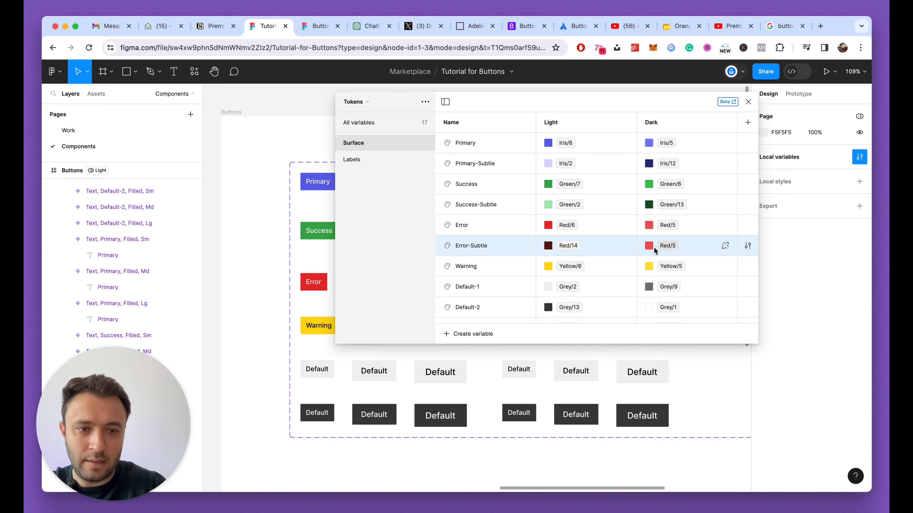
Set the Surface group's Error-Subtle variable to Red/2 for Light and Red/13 for Dark.
{"action": "left_click", "coordinate": [558, 248]}
{"action": "scroll", "coordinate": [586, 334], "scroll_direction": "up", "scroll_amount": 5}
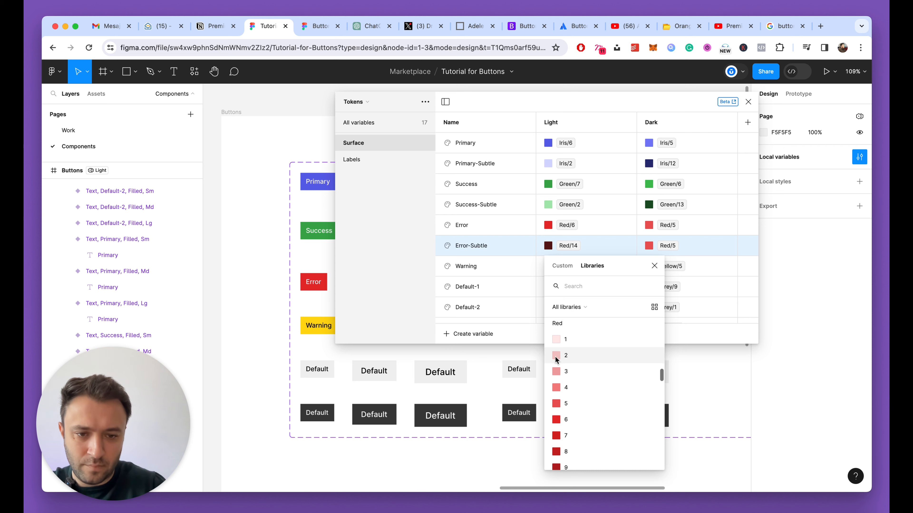
{"action": "left_click", "coordinate": [556, 356]}
{"action": "left_click", "coordinate": [661, 246]}
{"action": "scroll", "coordinate": [675, 410], "scroll_direction": "down", "scroll_amount": 5}
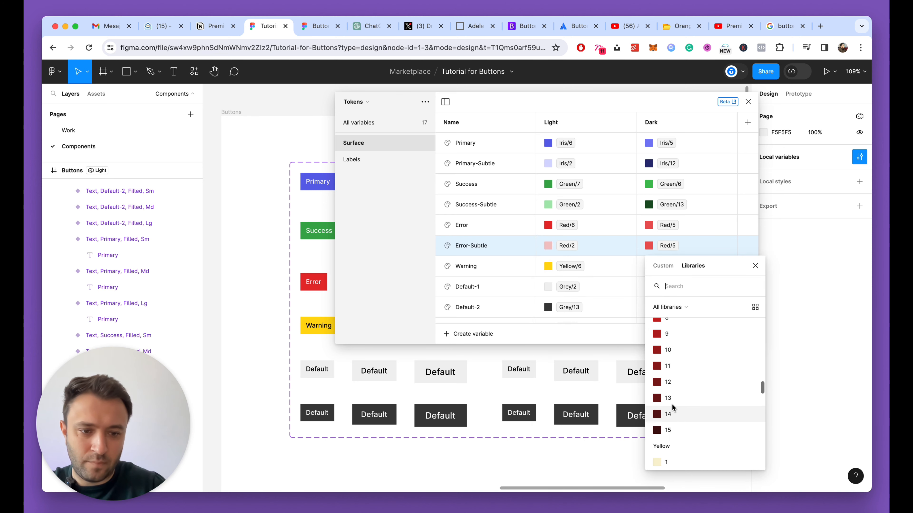
{"action": "left_click", "coordinate": [669, 398]}
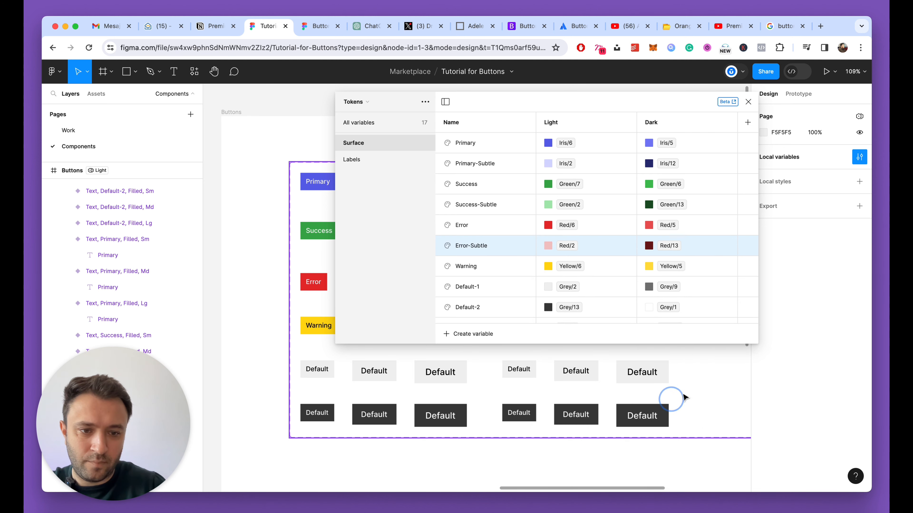
Close the variables table and fill the second set's three Success buttons with Surface/Success-Subtle.
{"action": "left_click", "coordinate": [749, 102]}
{"action": "left_click", "coordinate": [525, 251]}
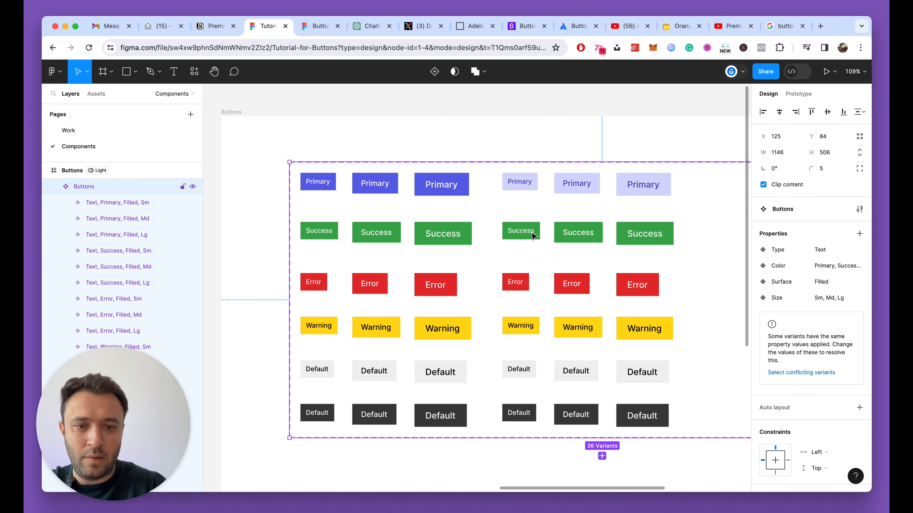
{"action": "left_click", "coordinate": [521, 232]}
{"action": "left_click", "coordinate": [588, 238], "text": "shift"}
{"action": "left_click", "coordinate": [645, 233], "text": "shift"}
{"action": "scroll", "coordinate": [838, 398], "scroll_direction": "down", "scroll_amount": 10}
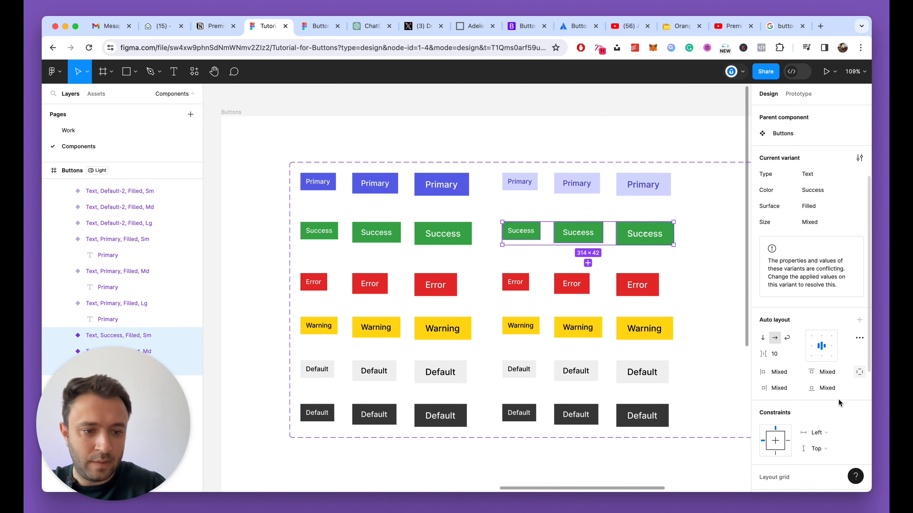
{"action": "left_click", "coordinate": [762, 346]}
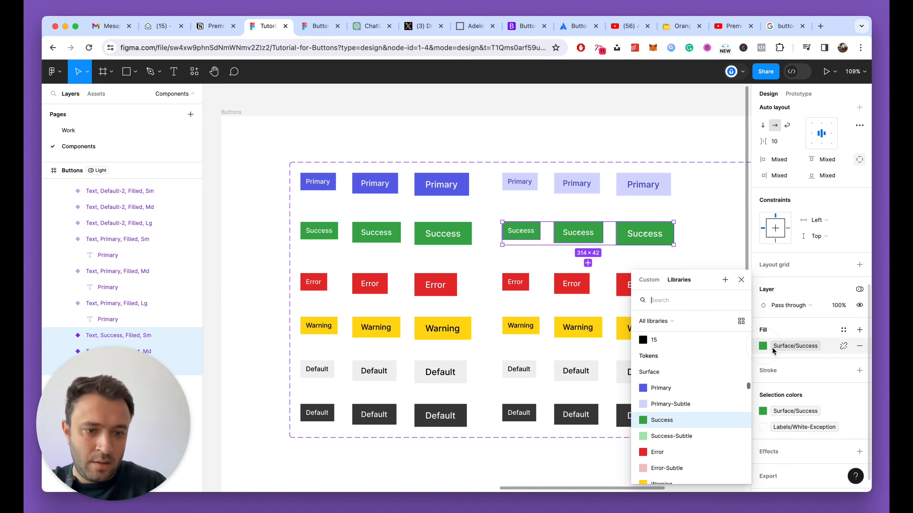
{"action": "left_click", "coordinate": [650, 434]}
Fill the three Error buttons of the second set with Surface/Error-Subtle.
{"action": "left_click", "coordinate": [516, 280]}
{"action": "left_click", "coordinate": [571, 284], "text": "shift"}
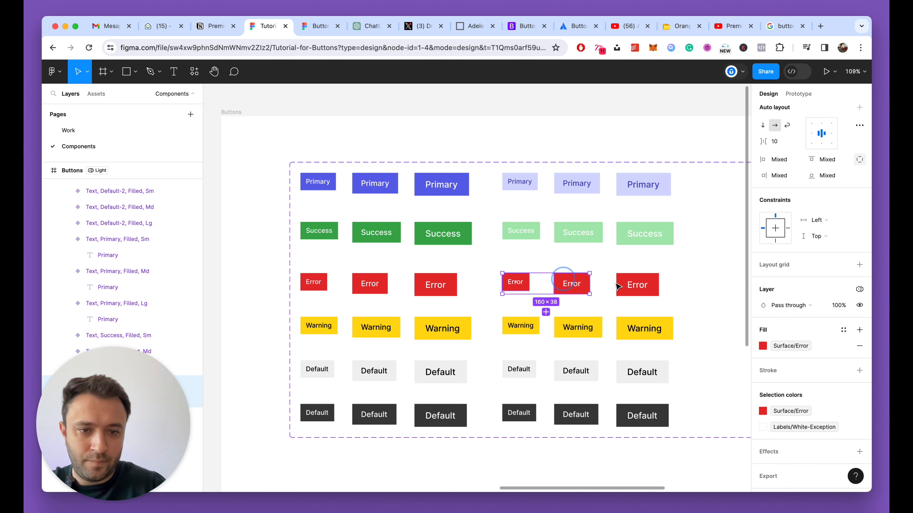
{"action": "left_click", "coordinate": [637, 285], "text": "shift"}
{"action": "left_click", "coordinate": [763, 347]}
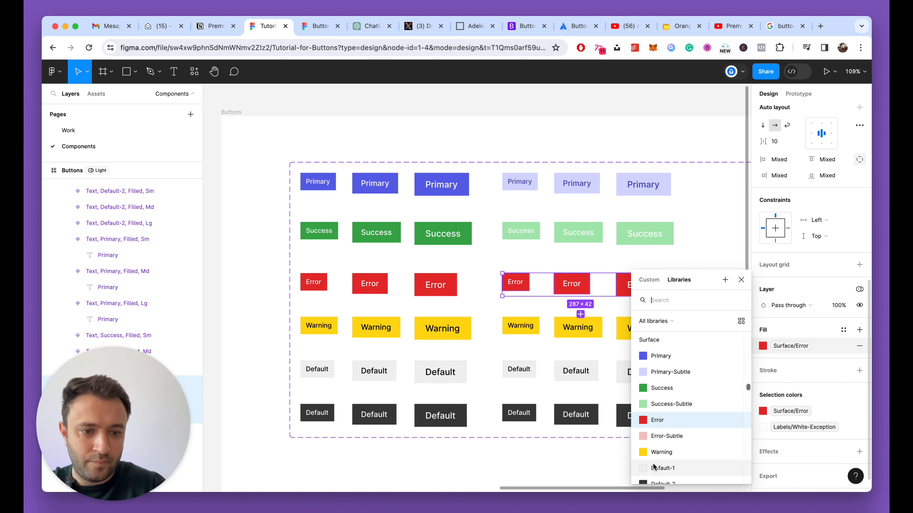
{"action": "scroll", "coordinate": [651, 444], "scroll_direction": "down", "scroll_amount": 2}
{"action": "left_click", "coordinate": [655, 436]}
Apply the Labels/Success color to the text of the three subtle Success buttons.
{"action": "scroll", "coordinate": [528, 184], "scroll_direction": "right", "scroll_amount": 2}
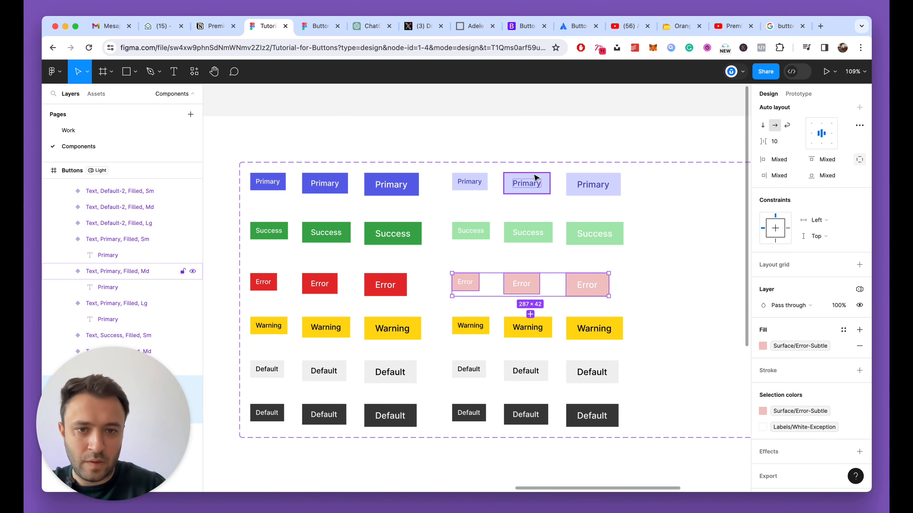
{"action": "left_click", "coordinate": [534, 118]}
{"action": "scroll", "coordinate": [493, 273], "scroll_direction": "up", "scroll_amount": 2}
{"action": "left_click", "coordinate": [478, 282]}
{"action": "scroll", "coordinate": [477, 282], "scroll_direction": "up", "scroll_amount": 5}
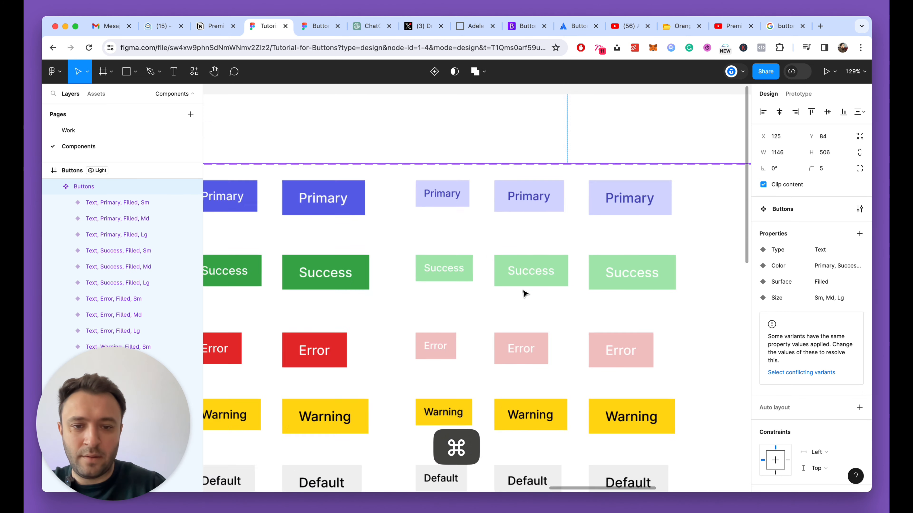
{"action": "left_click", "coordinate": [384, 253], "text": "super"}
{"action": "left_click", "coordinate": [502, 258], "text": "shift+super"}
{"action": "left_click", "coordinate": [675, 265], "text": "shift+super"}
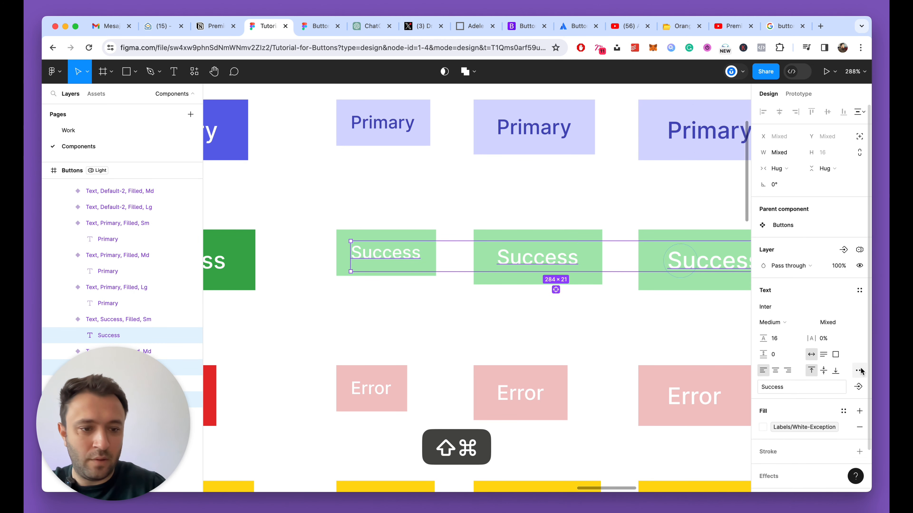
{"action": "scroll", "coordinate": [760, 388], "scroll_direction": "down", "scroll_amount": 2}
{"action": "left_click", "coordinate": [763, 383]}
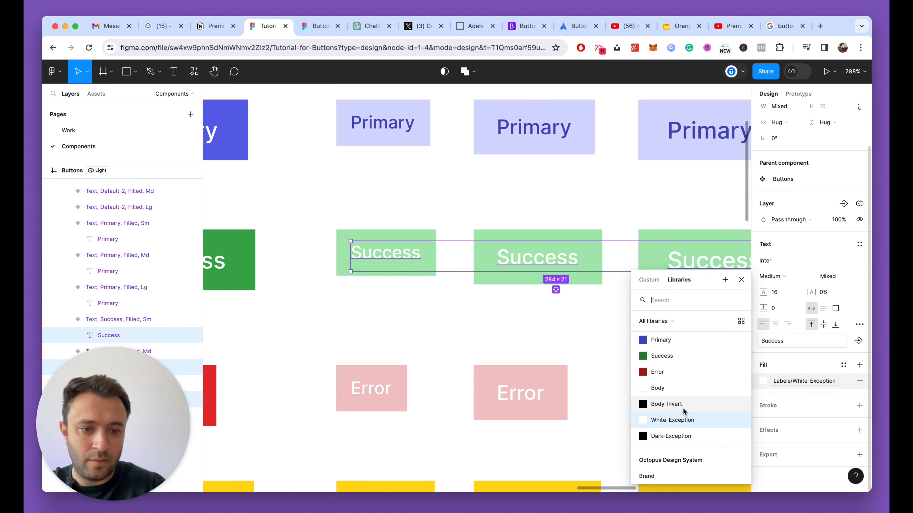
{"action": "scroll", "coordinate": [683, 408], "scroll_direction": "up", "scroll_amount": 1}
{"action": "left_click", "coordinate": [668, 382]}
Apply the Labels/Error color to the text of the three subtle Error buttons.
{"action": "scroll", "coordinate": [414, 255], "scroll_direction": "down", "scroll_amount": 3}
{"action": "scroll", "coordinate": [414, 254], "scroll_direction": "down", "scroll_amount": 1}
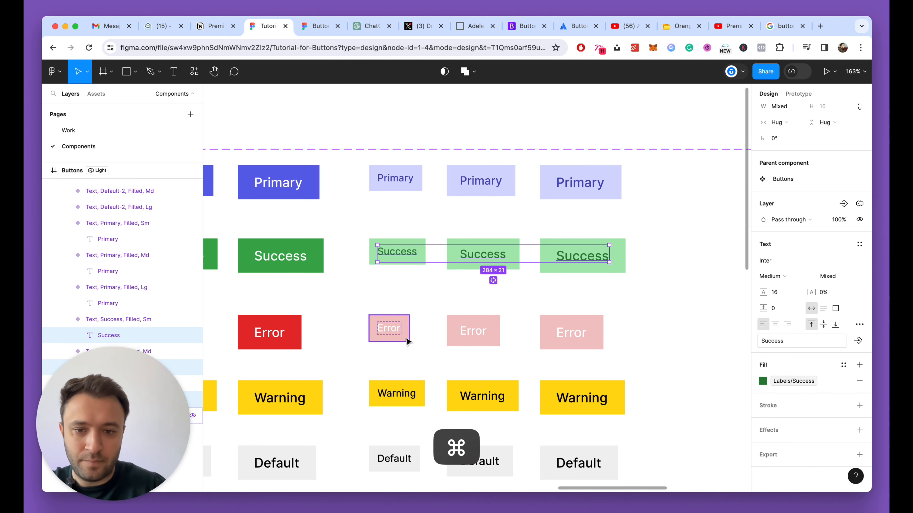
{"action": "left_click", "coordinate": [392, 332], "text": "super"}
{"action": "left_click", "coordinate": [478, 335], "text": "shift+super"}
{"action": "left_click", "coordinate": [575, 338], "text": "shift+super"}
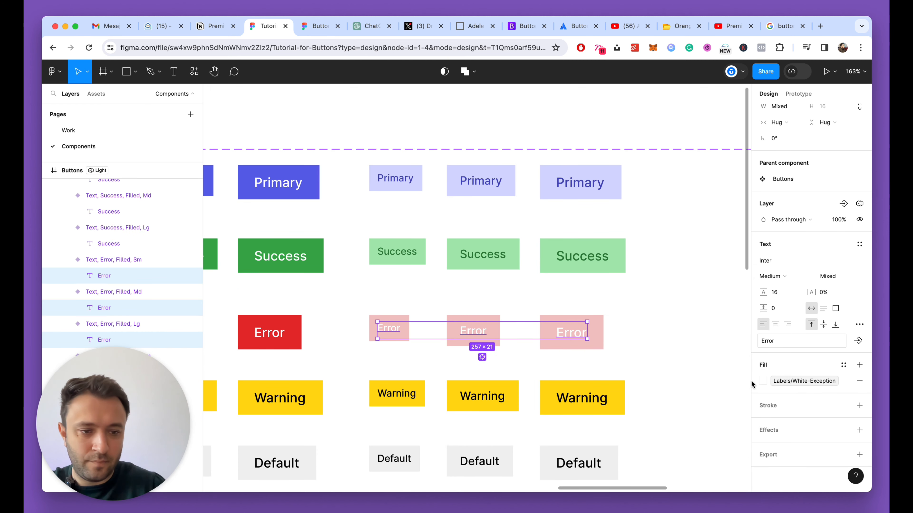
{"action": "left_click", "coordinate": [763, 381]}
{"action": "left_click", "coordinate": [654, 372]}
Switch the Buttons frame to the Dark token mode.
{"action": "key", "text": "super+minus"}
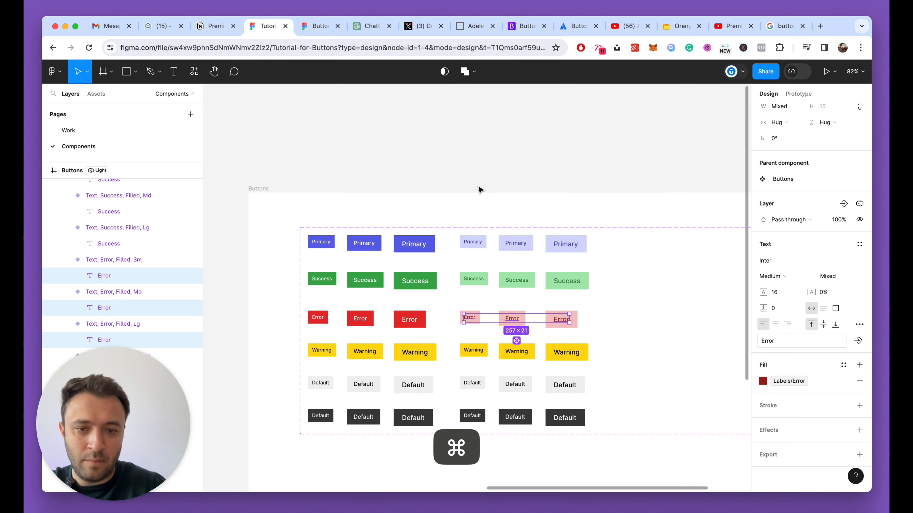
{"action": "left_click", "coordinate": [467, 189]}
{"action": "left_click", "coordinate": [259, 188]}
{"action": "left_click", "coordinate": [821, 306]}
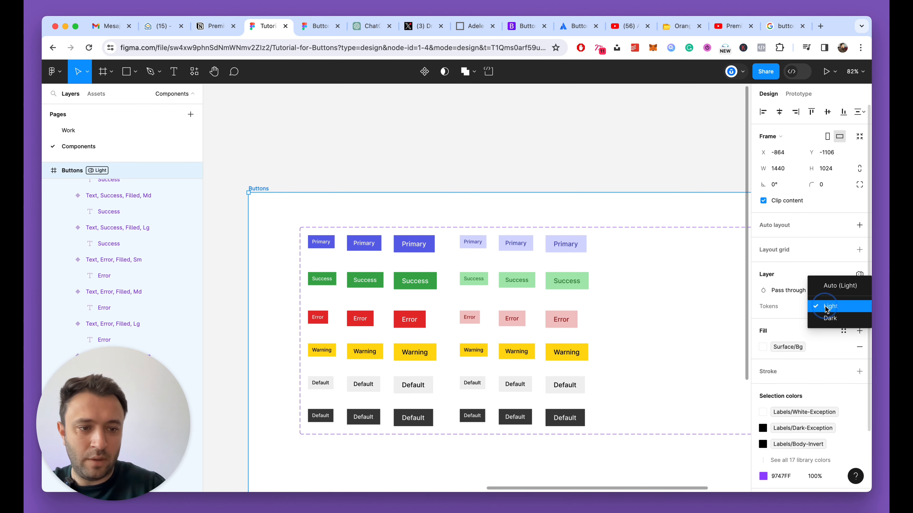
{"action": "left_click", "coordinate": [823, 314]}
Examine how the subtle Primary, Success and Error buttons look beside the filled ones in dark mode.
{"action": "scroll", "coordinate": [553, 178], "scroll_direction": "down", "scroll_amount": 5}
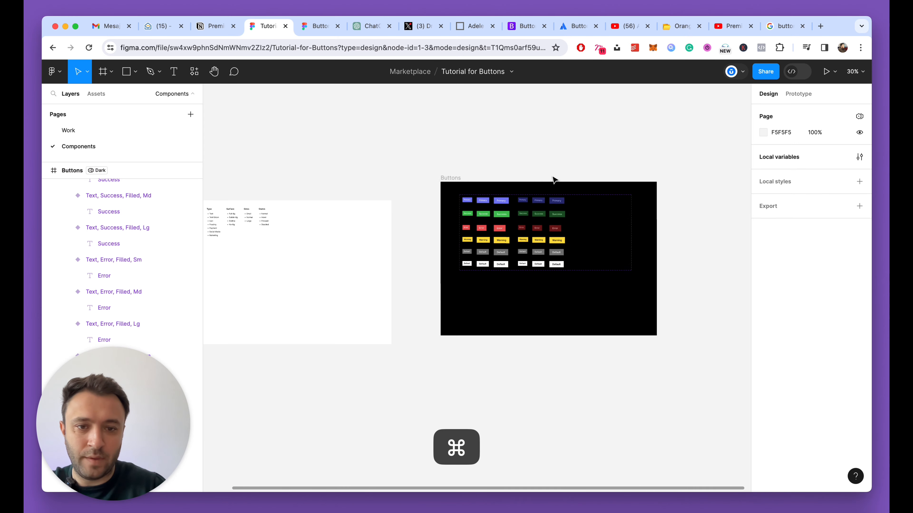
{"action": "scroll", "coordinate": [551, 179], "scroll_direction": "up", "scroll_amount": 5}
{"action": "scroll", "coordinate": [551, 189], "scroll_direction": "down", "scroll_amount": 4}
{"action": "scroll", "coordinate": [575, 317], "scroll_direction": "up", "scroll_amount": 5}
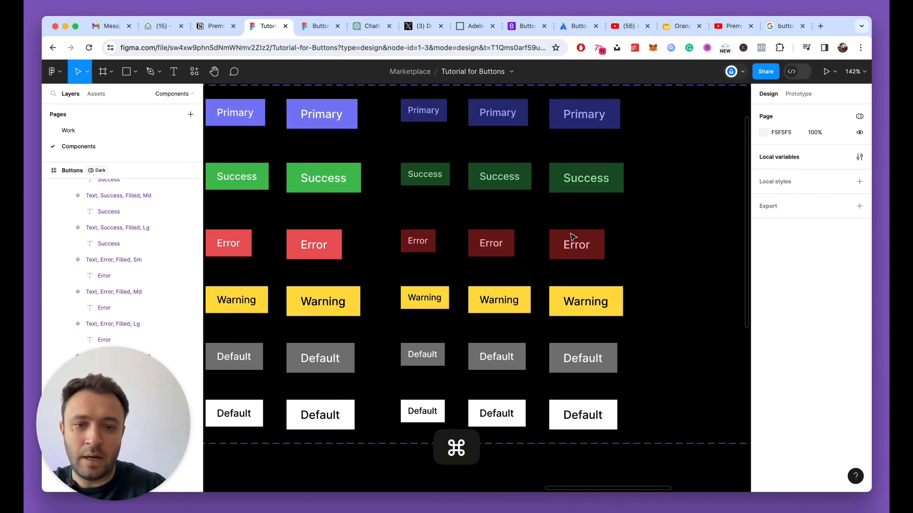
{"action": "scroll", "coordinate": [592, 284], "scroll_direction": "down", "scroll_amount": 3}
{"action": "scroll", "coordinate": [592, 282], "scroll_direction": "down", "scroll_amount": 3}
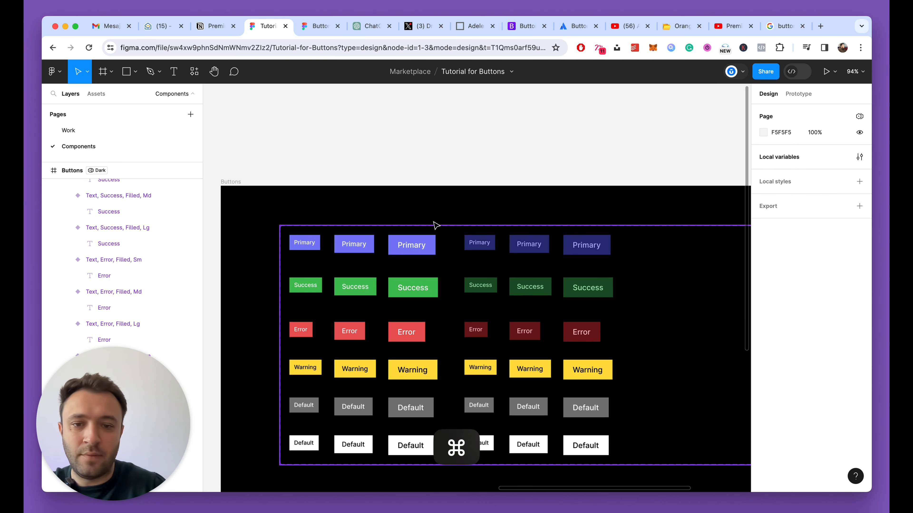
{"action": "scroll", "coordinate": [518, 324], "scroll_direction": "up", "scroll_amount": 3}
{"action": "scroll", "coordinate": [488, 340], "scroll_direction": "up", "scroll_amount": 3}
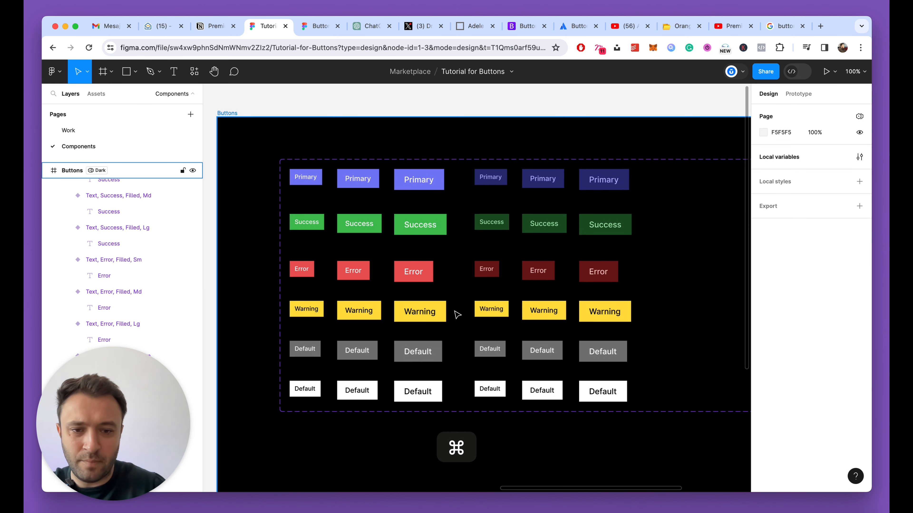
{"action": "scroll", "coordinate": [366, 188], "scroll_direction": "up", "scroll_amount": 2}
{"action": "scroll", "coordinate": [367, 189], "scroll_direction": "left", "scroll_amount": 2}
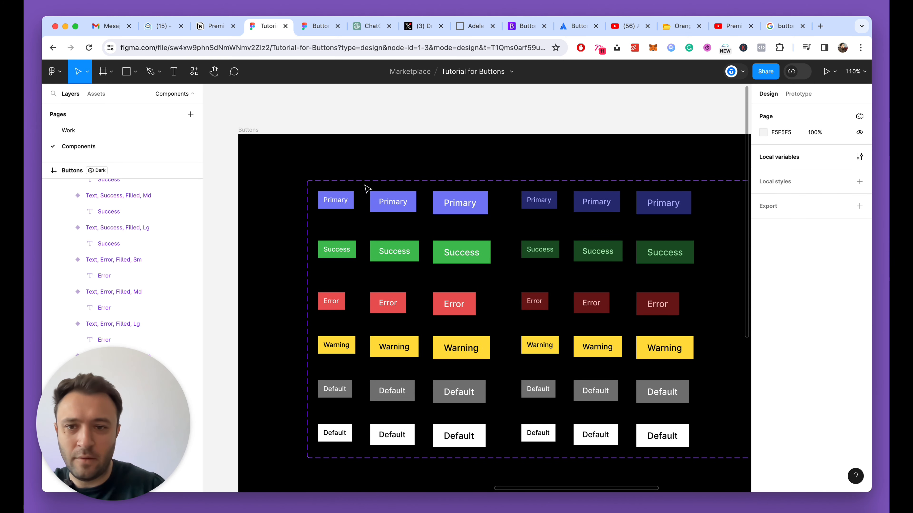
Set the dark value of the Error-Subtle surface variable to Red/14.
{"action": "left_click", "coordinate": [862, 157]}
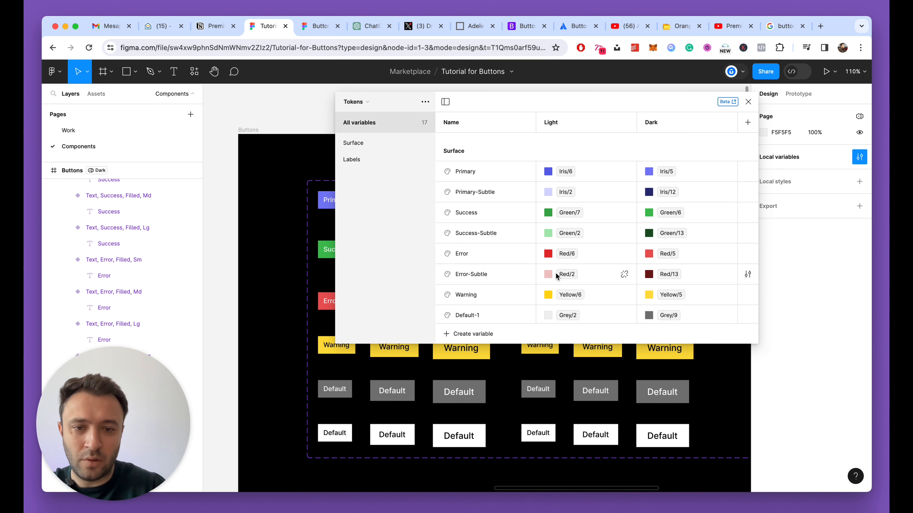
{"action": "scroll", "coordinate": [556, 276], "scroll_direction": "down", "scroll_amount": 2}
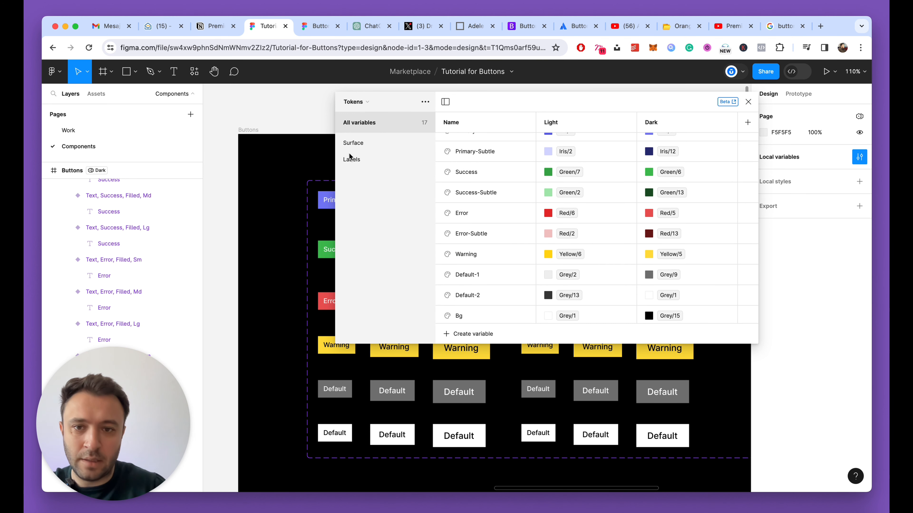
{"action": "left_click", "coordinate": [353, 144]}
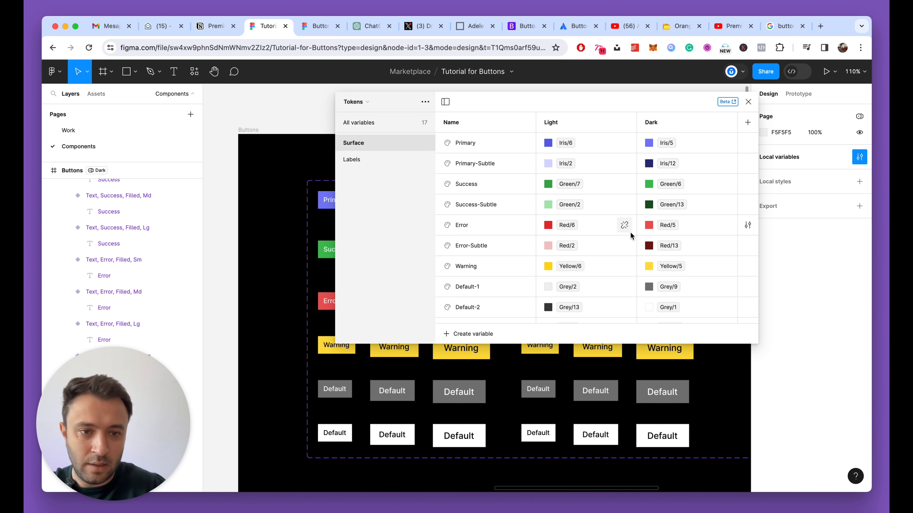
{"action": "left_click", "coordinate": [649, 250]}
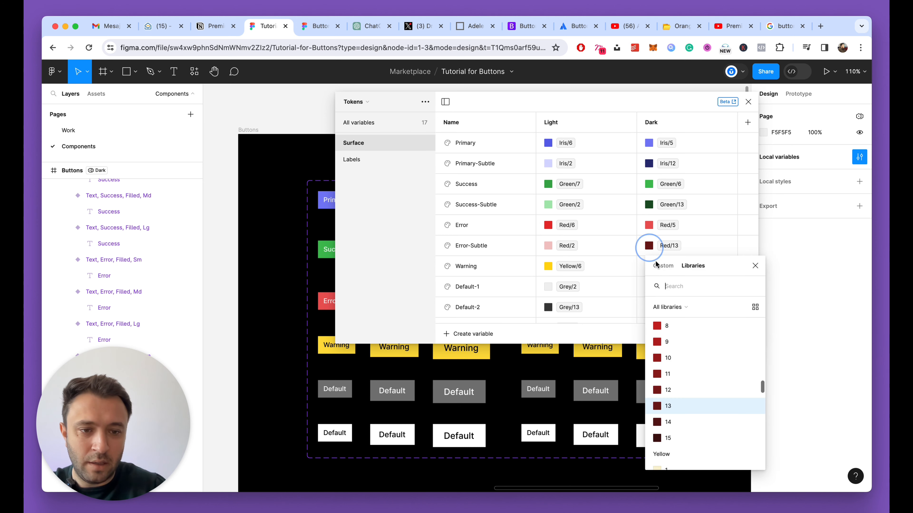
{"action": "left_click", "coordinate": [679, 423]}
{"action": "scroll", "coordinate": [269, 215], "scroll_direction": "right", "scroll_amount": 10}
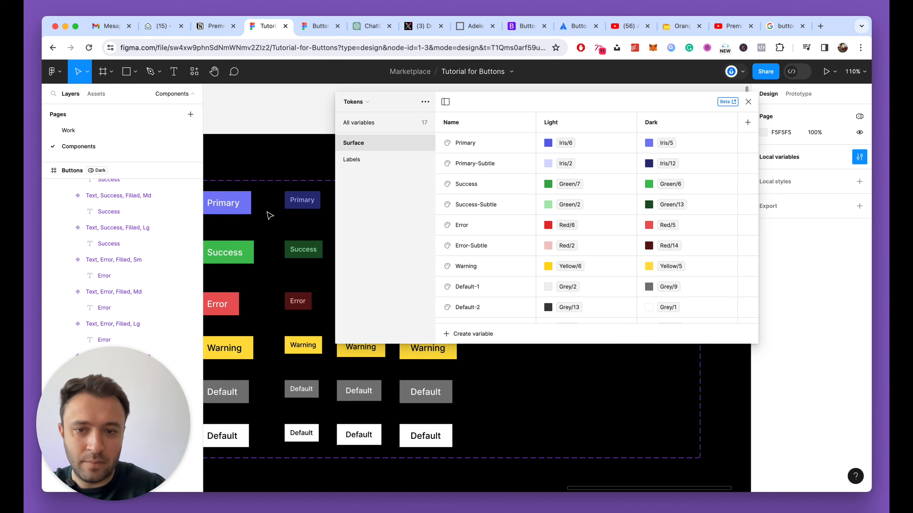
Try Red/15 as the dark value of Error-Subtle, and return it to Red/14.
{"action": "left_click", "coordinate": [648, 246]}
{"action": "left_click", "coordinate": [668, 423]}
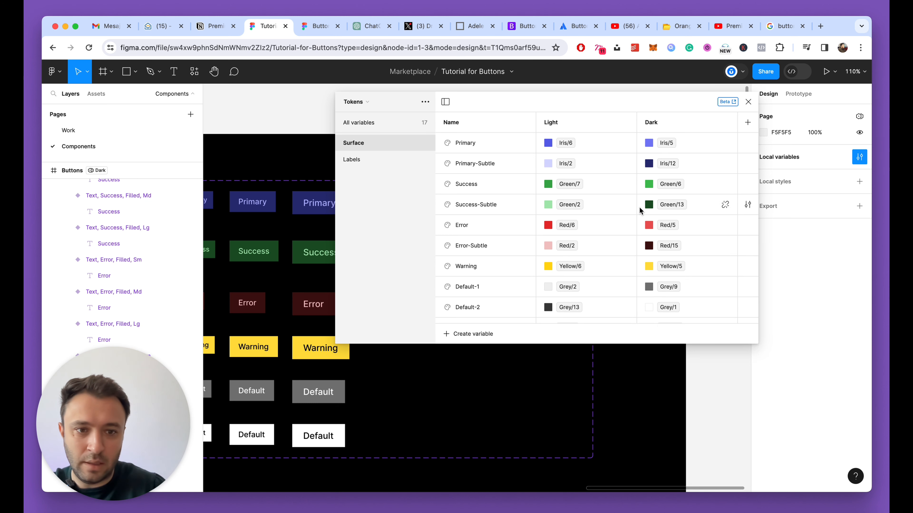
{"action": "left_click", "coordinate": [651, 247]}
{"action": "left_click", "coordinate": [665, 392]}
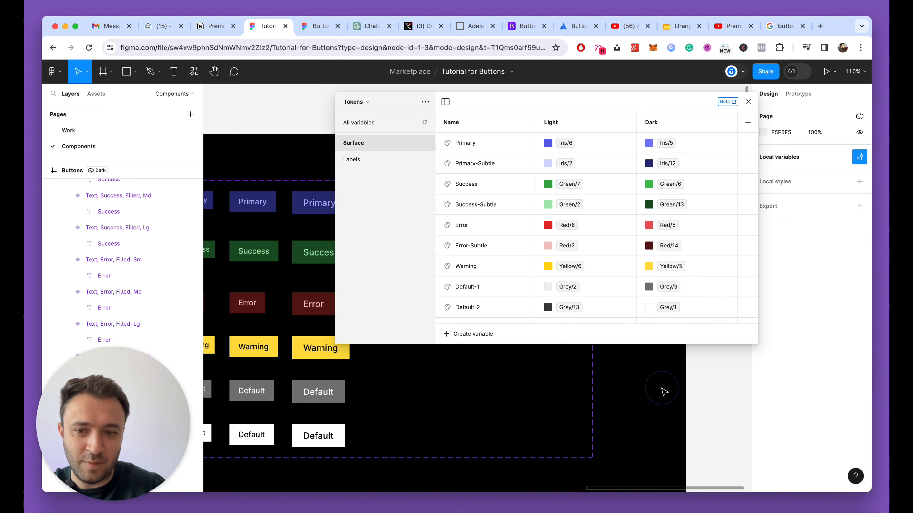
Examine the darker subtle Error buttons beside the other buttons in dark mode, with the layer list collapsed.
{"action": "left_click", "coordinate": [748, 102]}
{"action": "scroll", "coordinate": [509, 229], "scroll_direction": "down", "scroll_amount": 5}
{"action": "scroll", "coordinate": [452, 240], "scroll_direction": "up", "scroll_amount": 8}
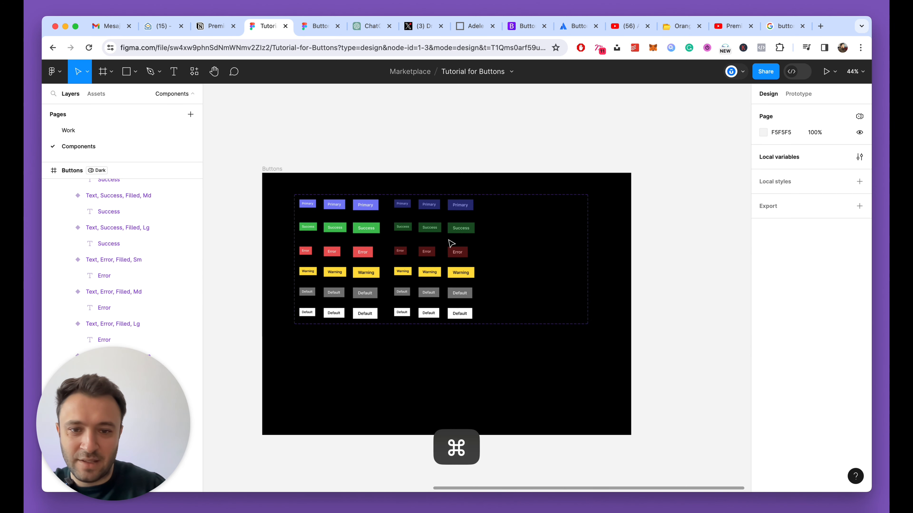
{"action": "scroll", "coordinate": [607, 284], "scroll_direction": "down", "scroll_amount": 5}
{"action": "key", "text": "alt+l"}
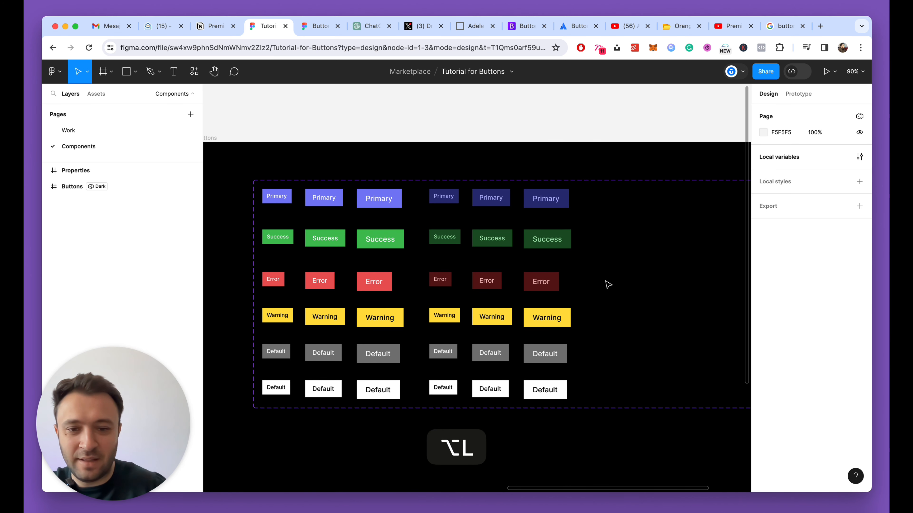
{"action": "scroll", "coordinate": [607, 284], "scroll_direction": "down", "scroll_amount": 3}
{"action": "scroll", "coordinate": [383, 125], "scroll_direction": "left", "scroll_amount": 3}
{"action": "scroll", "coordinate": [384, 125], "scroll_direction": "up", "scroll_amount": 2}
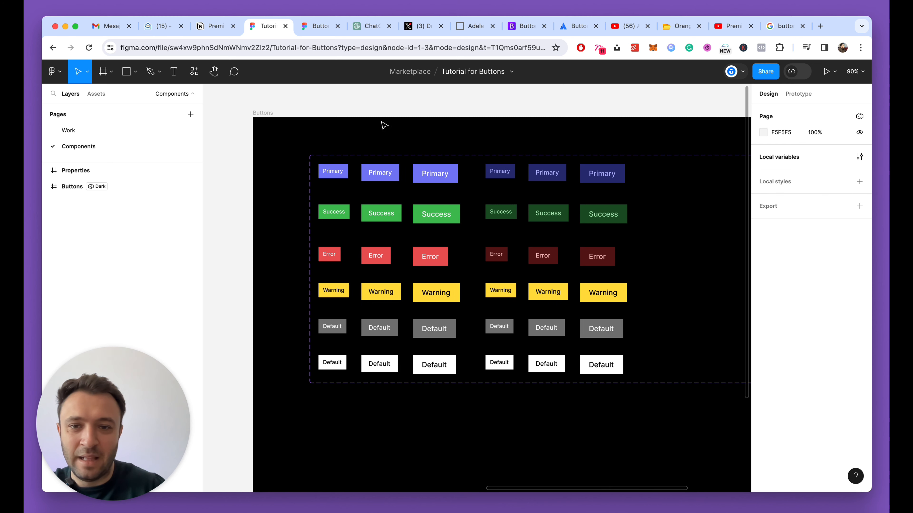
Duplicate the Warning surface variable and name the copy Warning-Subtle.
{"action": "left_click", "coordinate": [856, 158]}
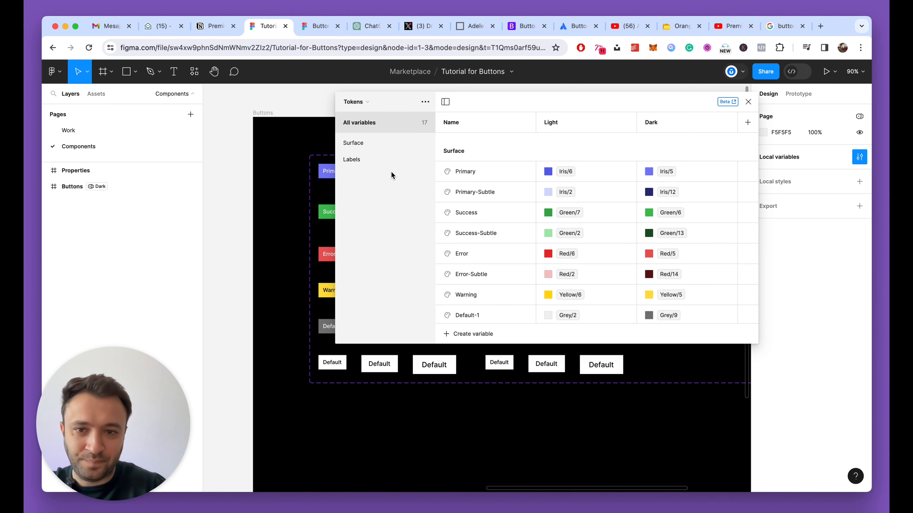
{"action": "left_click", "coordinate": [373, 145]}
{"action": "left_click", "coordinate": [505, 268]}
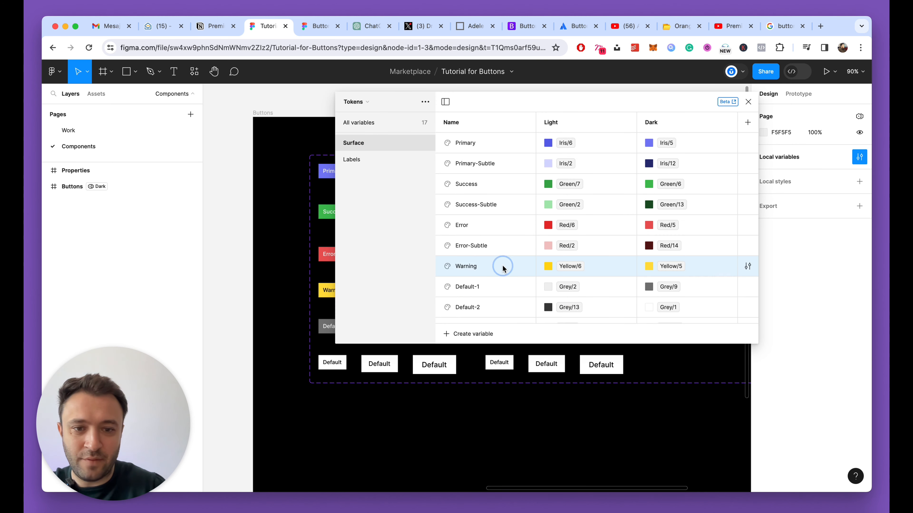
{"action": "key", "text": "shift+Return"}
{"action": "left_click", "coordinate": [491, 291]}
{"action": "key", "text": "BackSpace"}
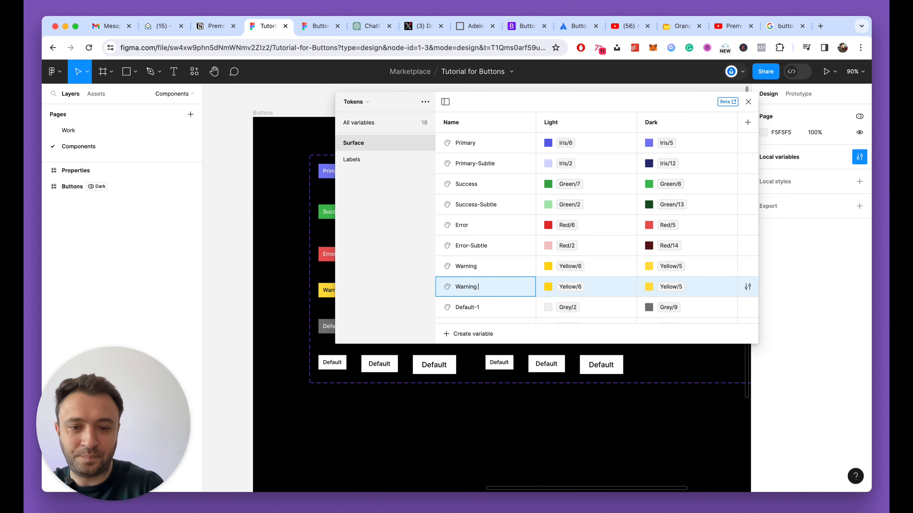
{"action": "key", "text": "Return"}
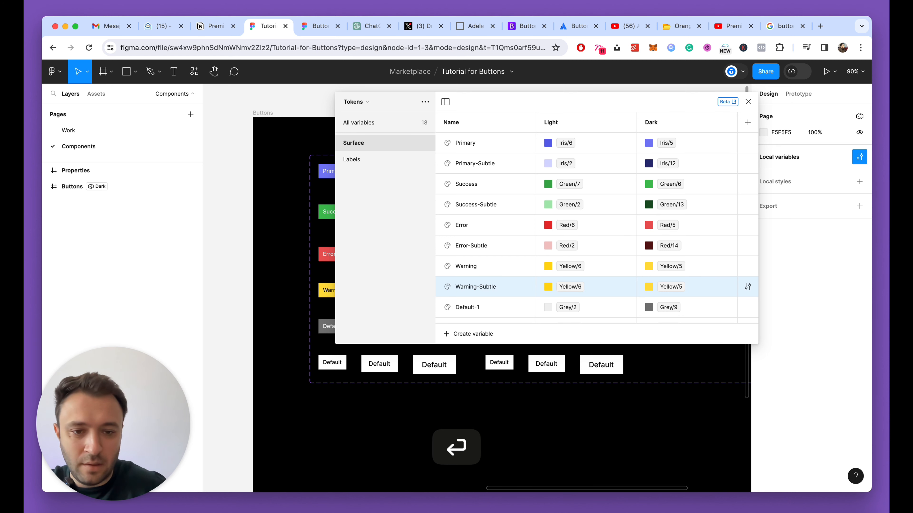
Set Warning-Subtle to Yellow/2 in light mode and Yellow/14 in dark mode.
{"action": "left_click", "coordinate": [568, 287]}
{"action": "left_click", "coordinate": [581, 356]}
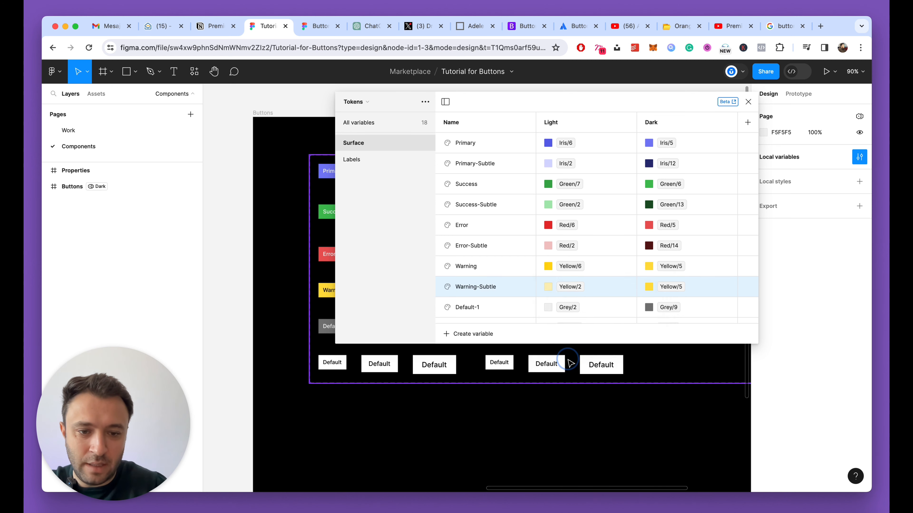
{"action": "left_click", "coordinate": [649, 286]}
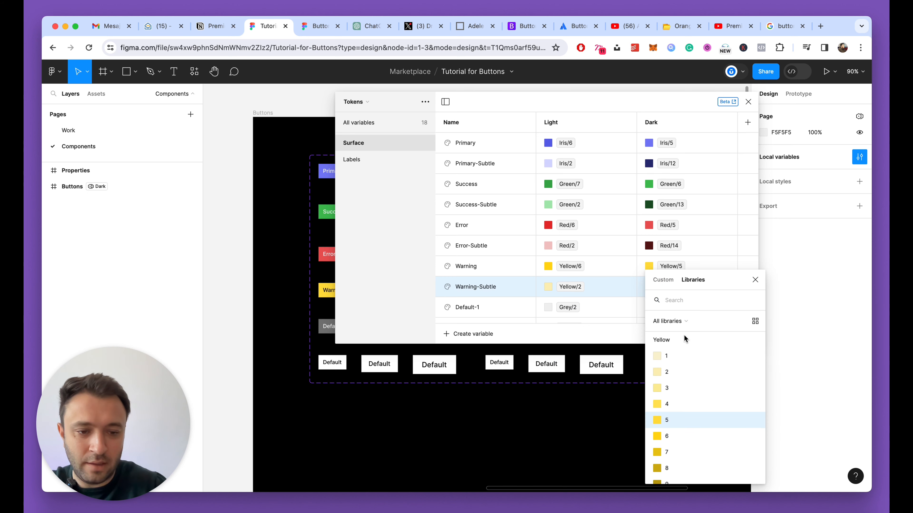
{"action": "scroll", "coordinate": [688, 431], "scroll_direction": "down", "scroll_amount": 5}
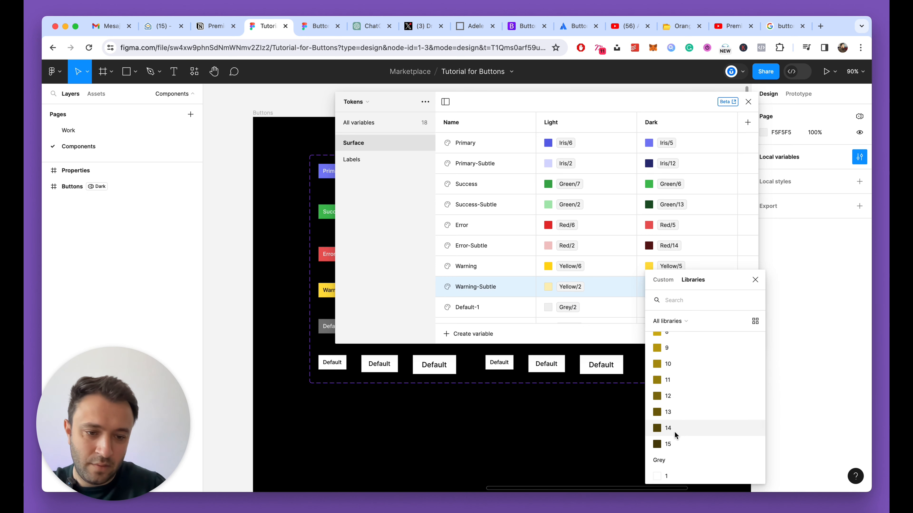
{"action": "left_click", "coordinate": [672, 429]}
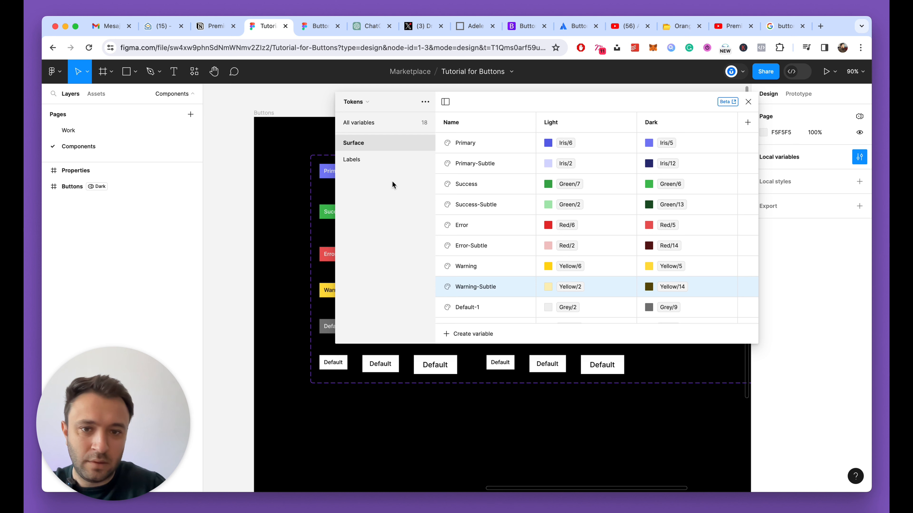
Duplicate the Error variable in the Labels group and name the copy Warning.
{"action": "left_click", "coordinate": [347, 160]}
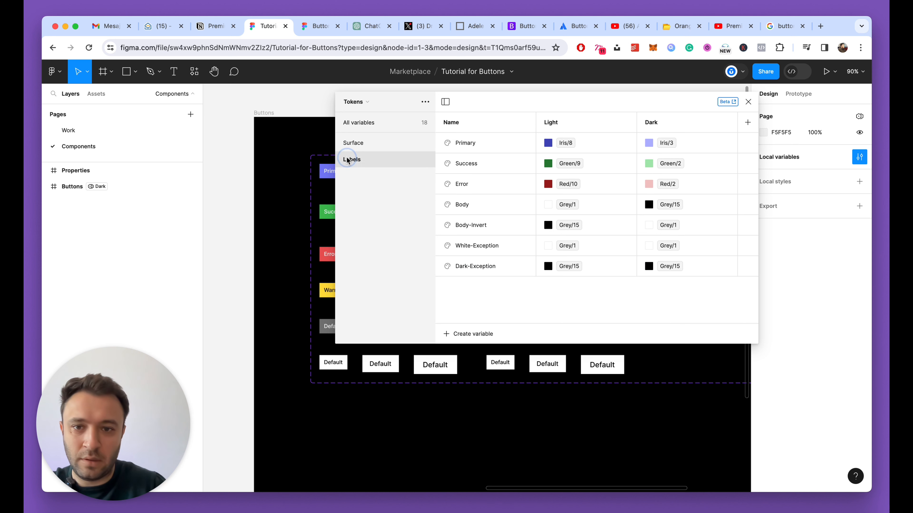
{"action": "left_click", "coordinate": [467, 184]}
{"action": "key", "text": "shift+Return"}
{"action": "type", "text": "Warning"}
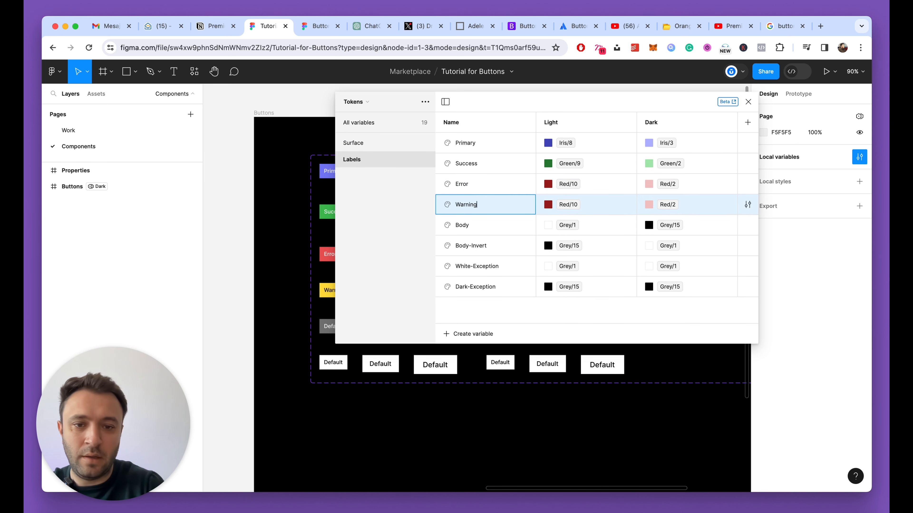
{"action": "key", "text": "Return"}
Set the Labels Warning variable to Yellow/14 in light mode and Yellow/2 in dark mode.
{"action": "left_click", "coordinate": [548, 205]}
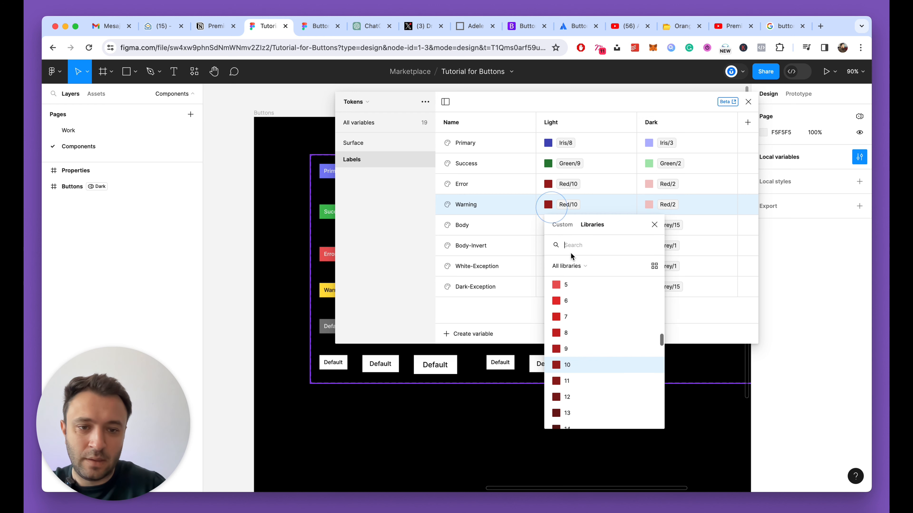
{"action": "scroll", "coordinate": [612, 366], "scroll_direction": "down", "scroll_amount": 2}
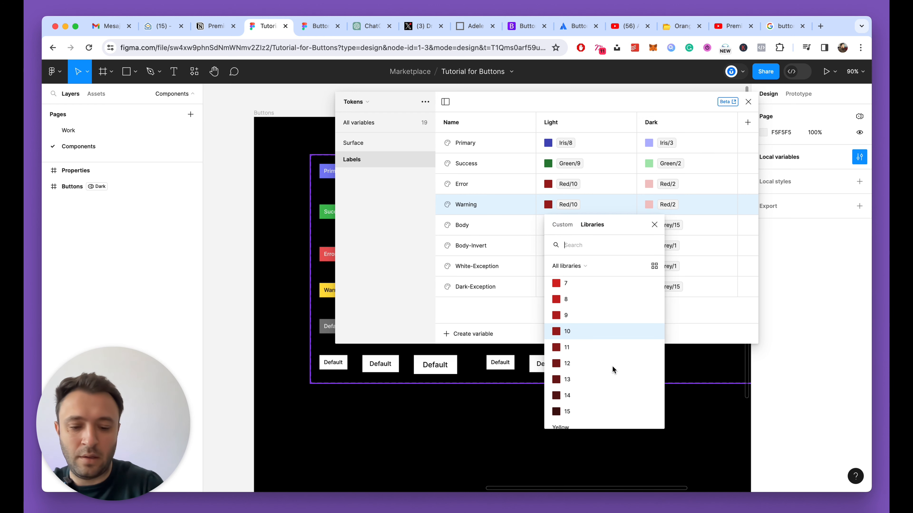
{"action": "type", "text": "Yellow"}
{"action": "scroll", "coordinate": [605, 386], "scroll_direction": "down", "scroll_amount": 3}
{"action": "left_click", "coordinate": [586, 402]}
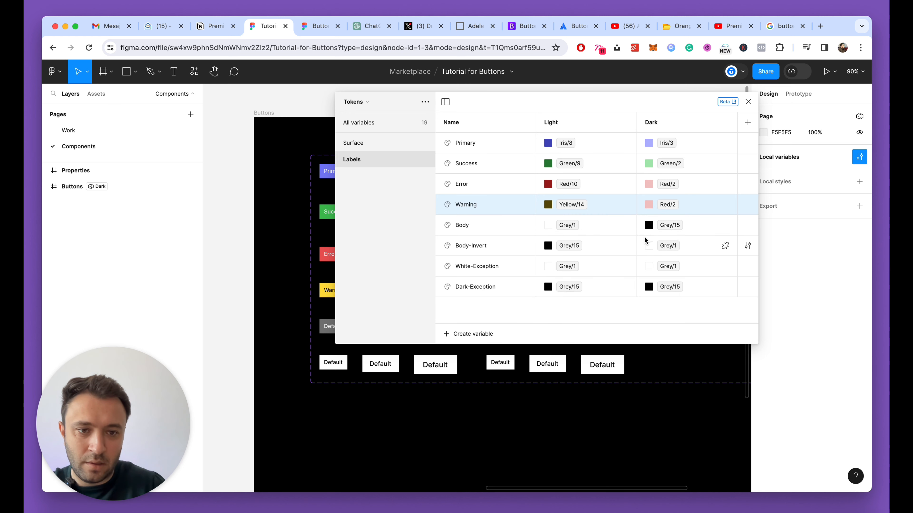
{"action": "left_click", "coordinate": [649, 205]}
{"action": "type", "text": "Yellow"}
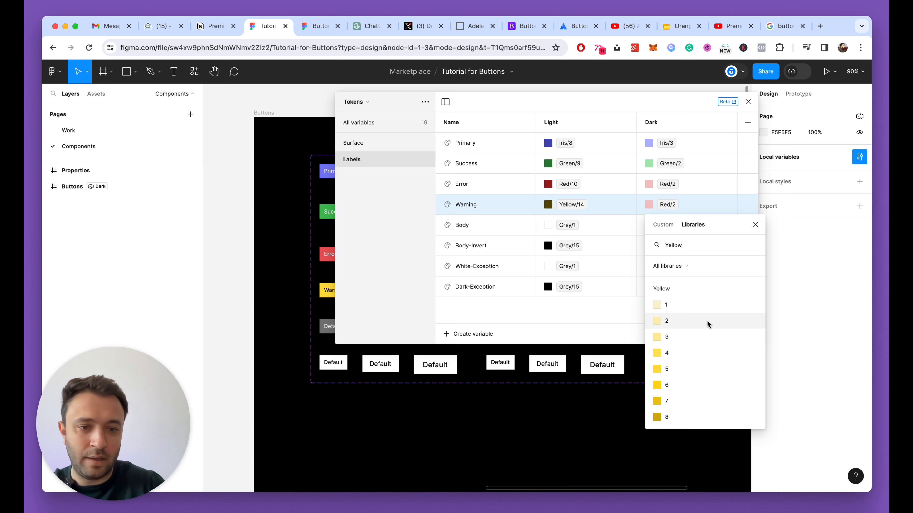
{"action": "left_click", "coordinate": [707, 321]}
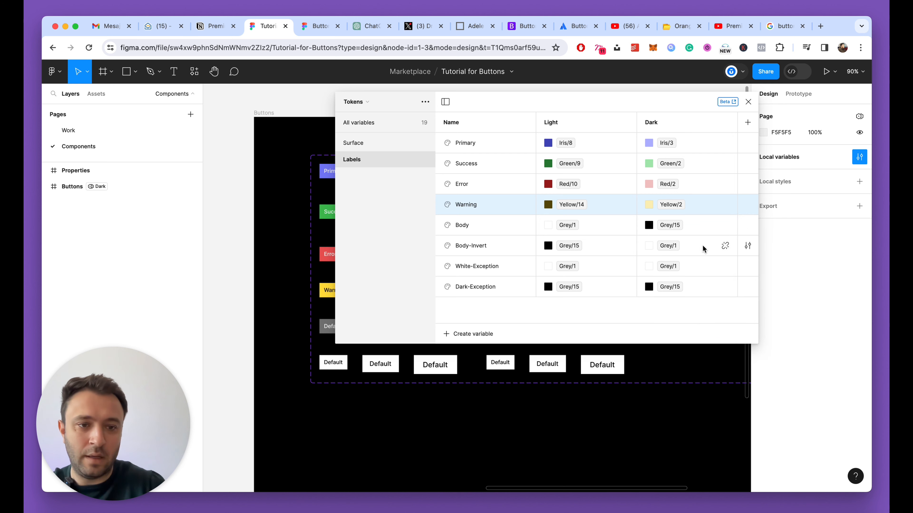
{"action": "left_click", "coordinate": [748, 103]}
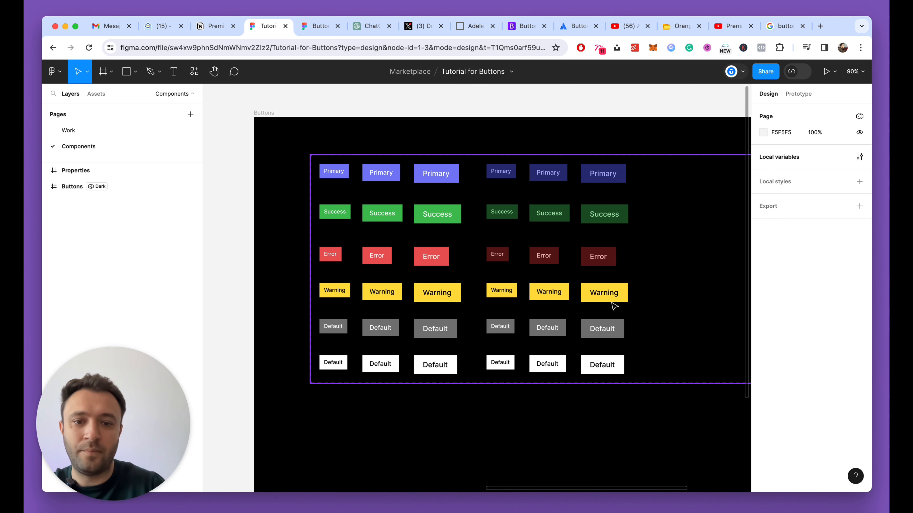
{"action": "left_click", "coordinate": [492, 287]}
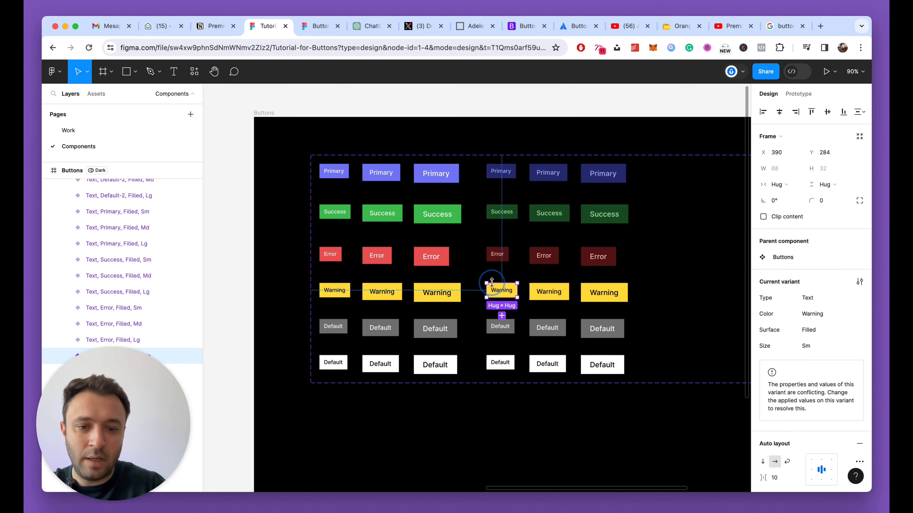
{"action": "left_click", "coordinate": [545, 293], "text": "shift"}
{"action": "left_click", "coordinate": [603, 293], "text": "shift"}
{"action": "scroll", "coordinate": [790, 430], "scroll_direction": "down", "scroll_amount": 10}
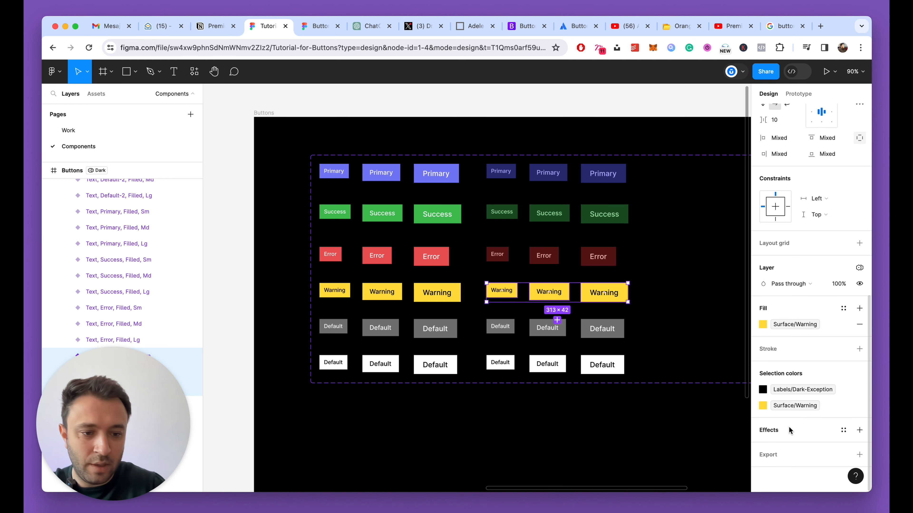
{"action": "left_click", "coordinate": [786, 322]}
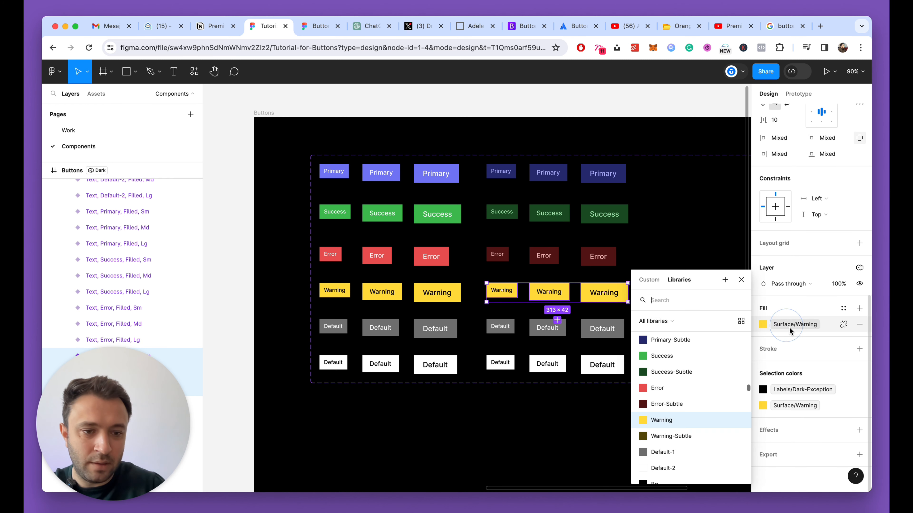
{"action": "left_click", "coordinate": [626, 100]}
{"action": "scroll", "coordinate": [455, 167], "scroll_direction": "up", "scroll_amount": 3}
{"action": "key", "text": "super+s"}
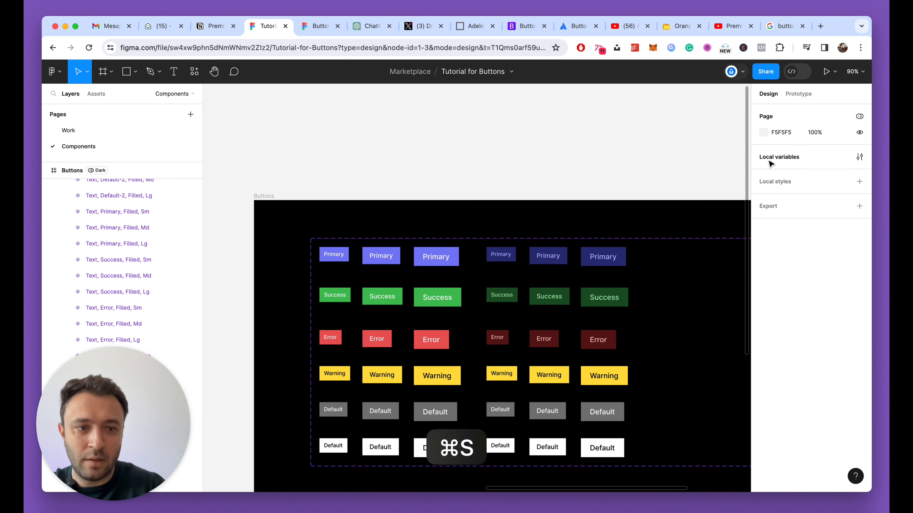
Review the light and dark values of the Surface group's color variables.
{"action": "left_click", "coordinate": [862, 156]}
{"action": "left_click", "coordinate": [374, 142]}
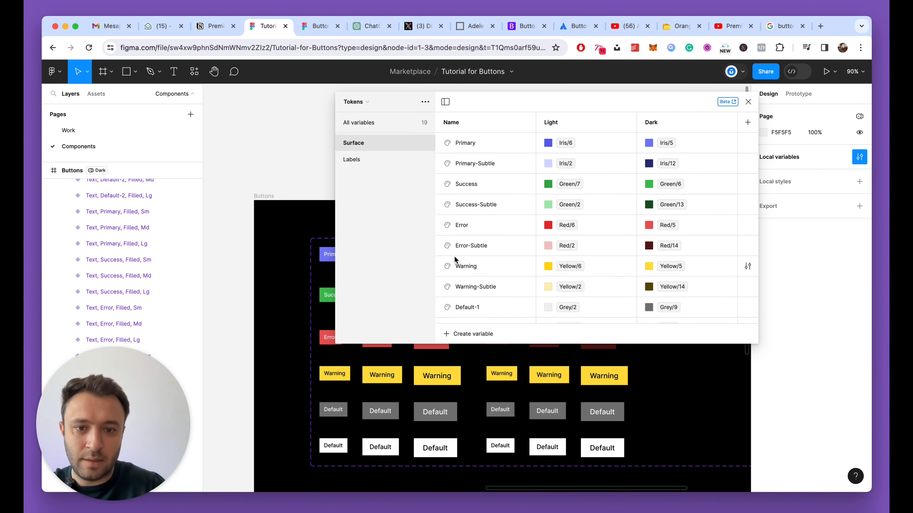
{"action": "scroll", "coordinate": [469, 265], "scroll_direction": "down", "scroll_amount": 1}
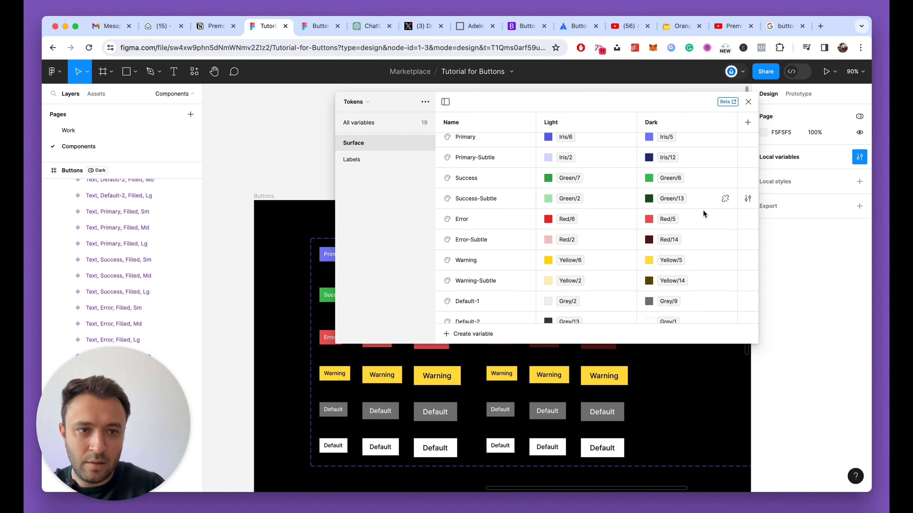
{"action": "left_click", "coordinate": [748, 101]}
Apply the Warning-Subtle surface variable as the fill of the small, medium and large Warning buttons in the second button group.
{"action": "scroll", "coordinate": [503, 143], "scroll_direction": "up", "scroll_amount": 5}
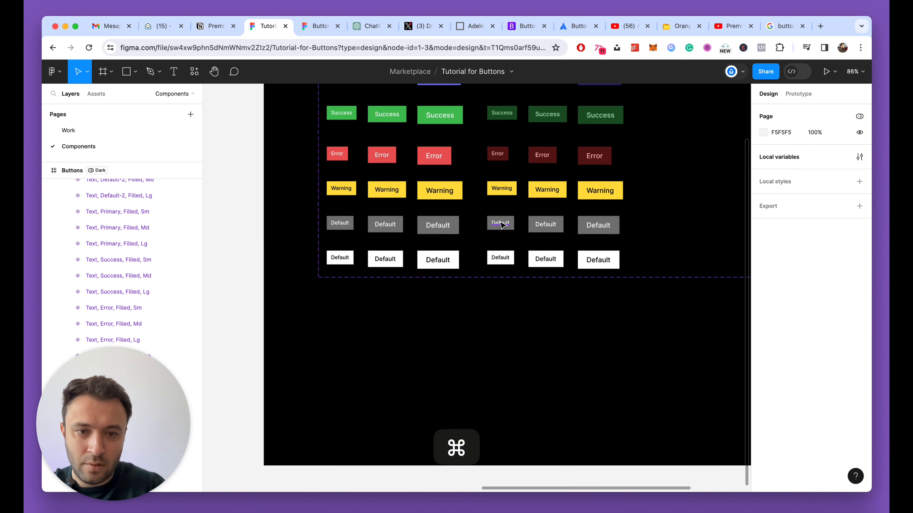
{"action": "left_click", "coordinate": [504, 149]}
{"action": "left_click", "coordinate": [505, 148]}
{"action": "left_click", "coordinate": [614, 146], "text": "shift"}
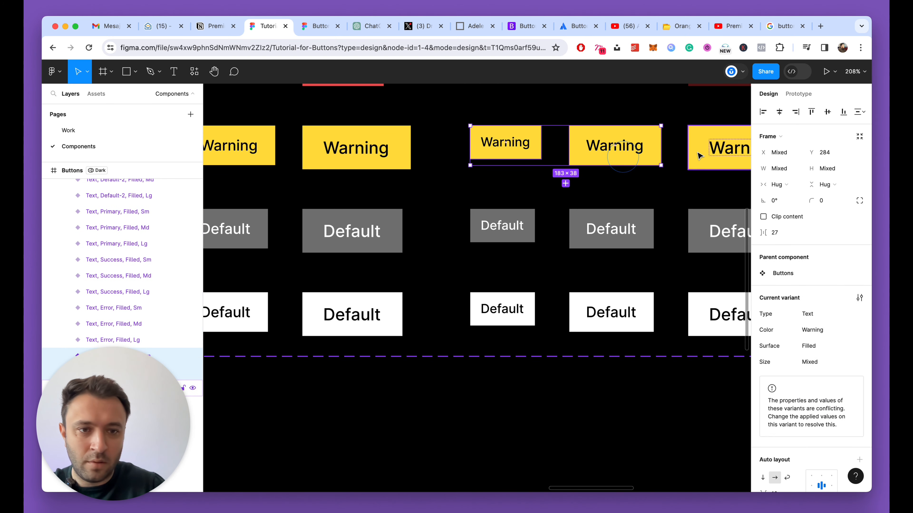
{"action": "left_click", "coordinate": [719, 147], "text": "shift"}
{"action": "scroll", "coordinate": [793, 410], "scroll_direction": "down", "scroll_amount": 5}
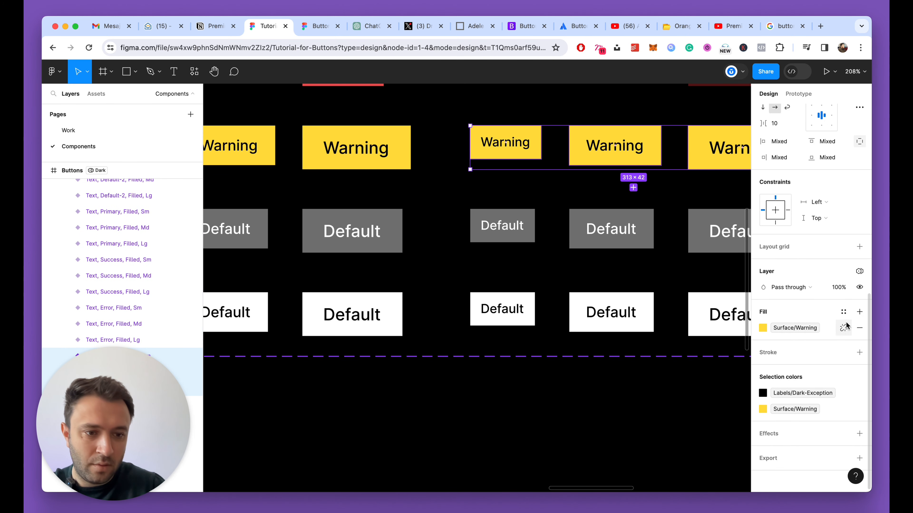
{"action": "left_click", "coordinate": [772, 328]}
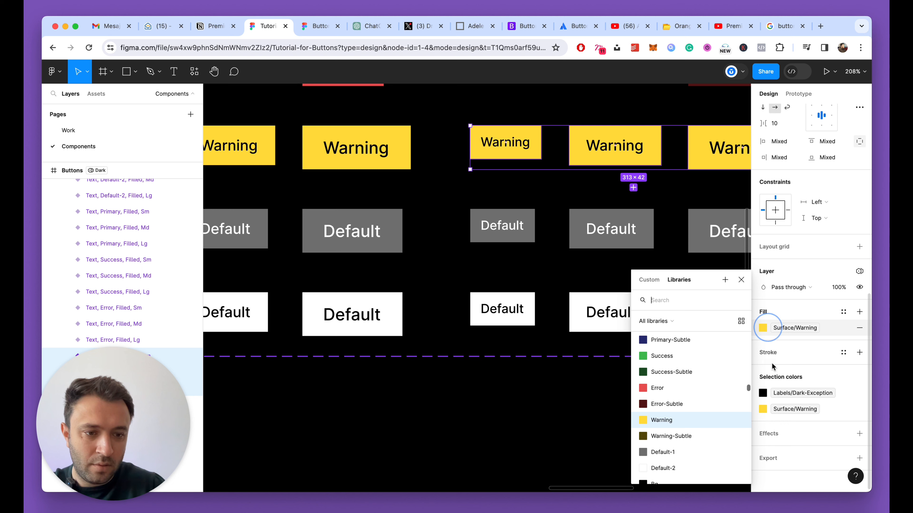
{"action": "left_click", "coordinate": [661, 436]}
Apply the Labels Warning variable to the text of the three subtle Warning buttons.
{"action": "scroll", "coordinate": [585, 267], "scroll_direction": "up", "scroll_amount": 6}
{"action": "scroll", "coordinate": [449, 346], "scroll_direction": "down", "scroll_amount": 1}
{"action": "left_click", "coordinate": [380, 355], "text": "super"}
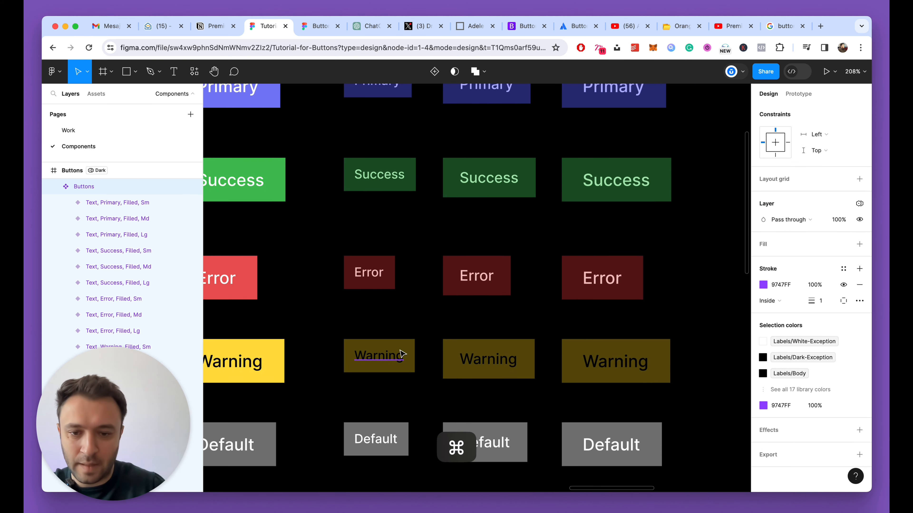
{"action": "left_click", "coordinate": [477, 360], "text": "shift+super"}
{"action": "left_click", "coordinate": [619, 361], "text": "shift+super"}
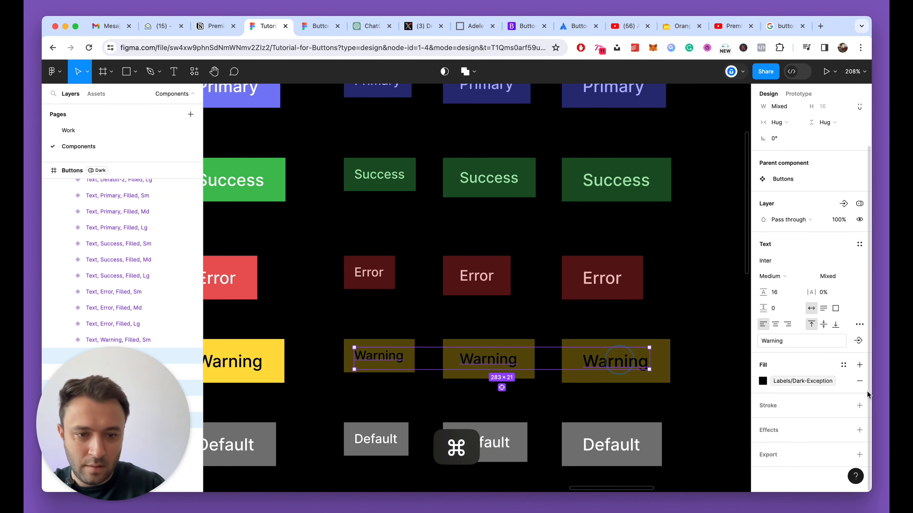
{"action": "left_click", "coordinate": [789, 382]}
{"action": "type", "text": "Warn"}
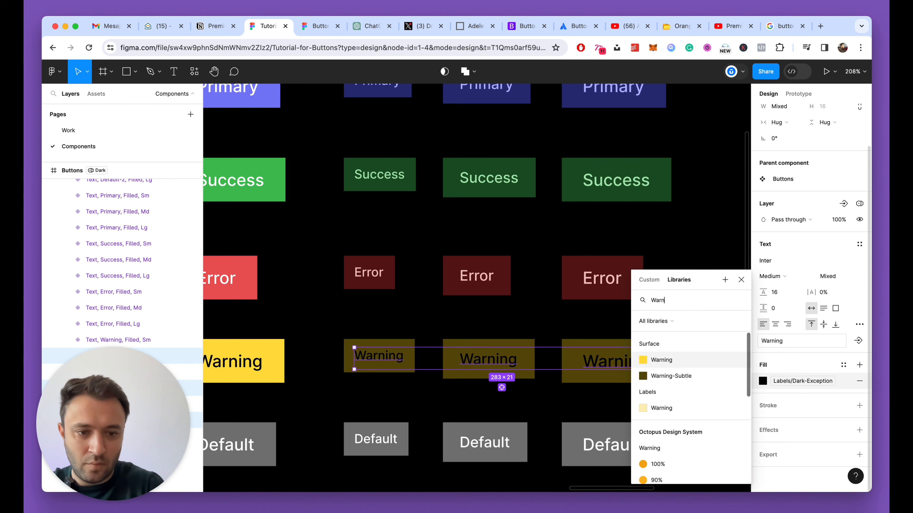
{"action": "left_click", "coordinate": [657, 408]}
{"action": "scroll", "coordinate": [542, 257], "scroll_direction": "down", "scroll_amount": 10}
{"action": "left_click", "coordinate": [553, 420]}
{"action": "scroll", "coordinate": [553, 421], "scroll_direction": "up", "scroll_amount": 5}
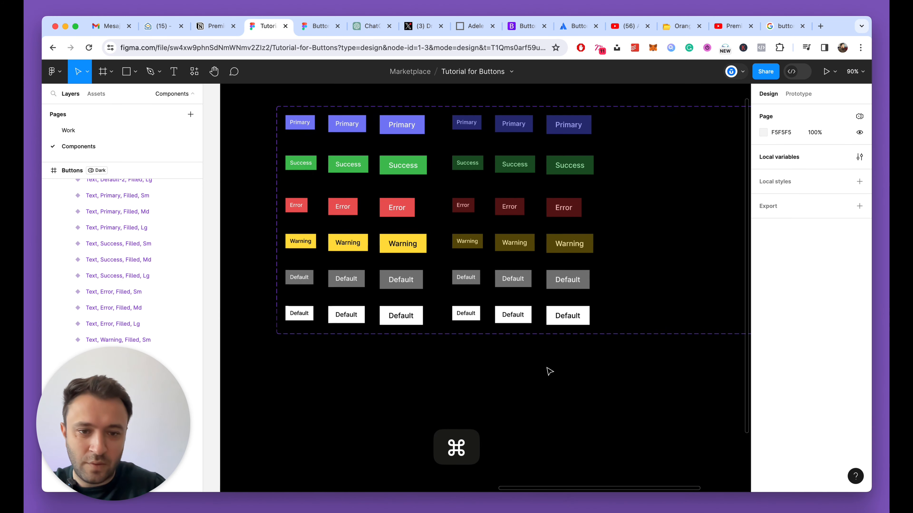
Switch the Buttons frame's Tokens mode to Light.
{"action": "left_click", "coordinate": [233, 159]}
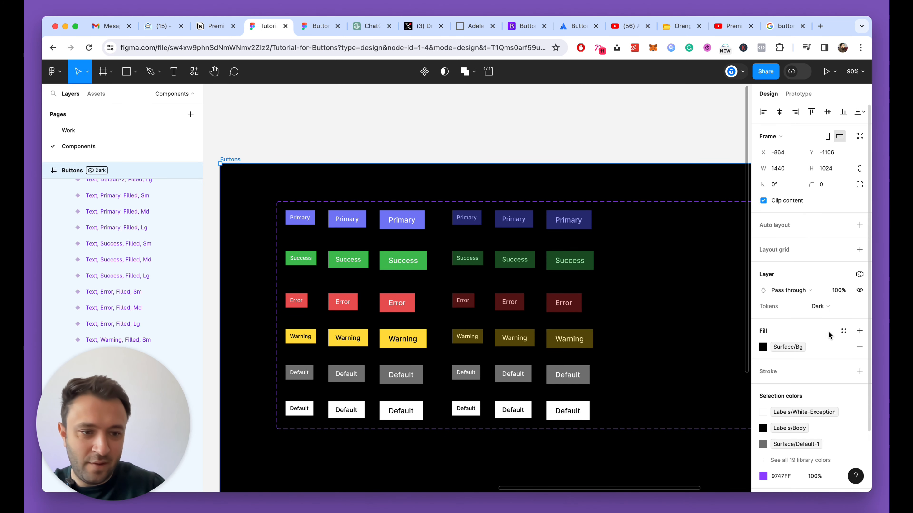
{"action": "left_click", "coordinate": [818, 306]}
{"action": "left_click", "coordinate": [824, 292]}
{"action": "scroll", "coordinate": [588, 305], "scroll_direction": "down", "scroll_amount": 3}
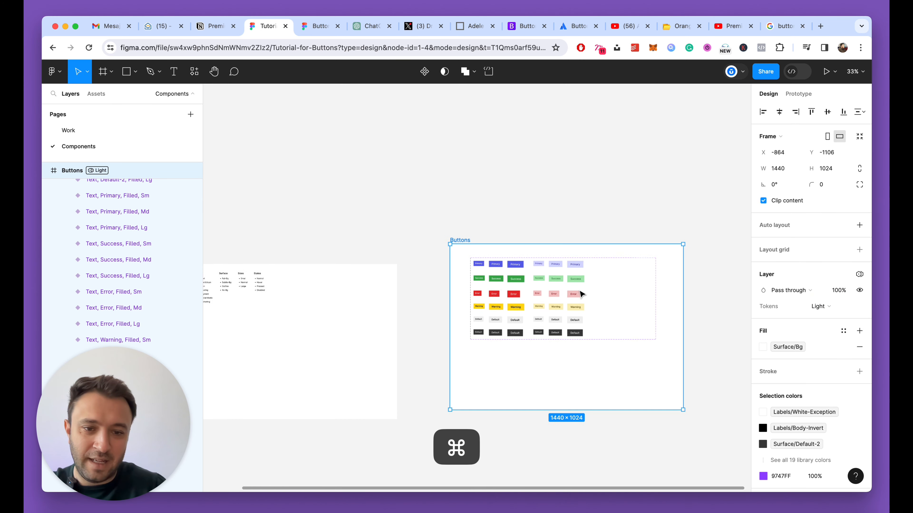
Examine the filled and subtle button colors in light mode, including both Default rows of the second group.
{"action": "scroll", "coordinate": [590, 357], "scroll_direction": "up", "scroll_amount": 3}
{"action": "left_click", "coordinate": [591, 353]}
{"action": "scroll", "coordinate": [506, 281], "scroll_direction": "up", "scroll_amount": 4}
{"action": "scroll", "coordinate": [506, 281], "scroll_direction": "down", "scroll_amount": 5}
{"action": "scroll", "coordinate": [504, 316], "scroll_direction": "up", "scroll_amount": 5}
{"action": "scroll", "coordinate": [496, 323], "scroll_direction": "up", "scroll_amount": 4}
{"action": "scroll", "coordinate": [497, 323], "scroll_direction": "down", "scroll_amount": 4}
{"action": "scroll", "coordinate": [495, 356], "scroll_direction": "up", "scroll_amount": 8}
{"action": "left_click", "coordinate": [476, 354]}
{"action": "left_click", "coordinate": [476, 355]}
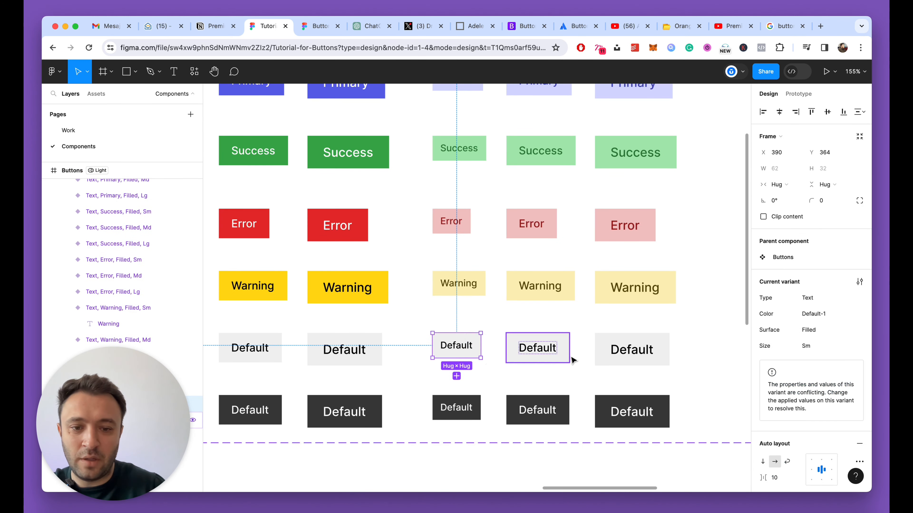
{"action": "scroll", "coordinate": [539, 363], "scroll_direction": "down", "scroll_amount": 4}
{"action": "scroll", "coordinate": [525, 387], "scroll_direction": "up", "scroll_amount": 5}
{"action": "scroll", "coordinate": [571, 329], "scroll_direction": "down", "scroll_amount": 4}
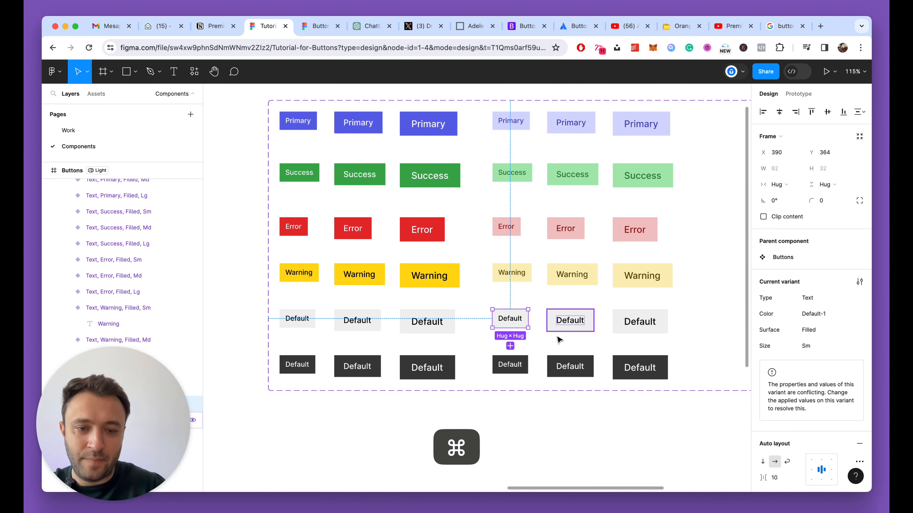
{"action": "left_click", "coordinate": [509, 364]}
{"action": "left_click", "coordinate": [568, 366]}
{"action": "left_click", "coordinate": [617, 366]}
{"action": "scroll", "coordinate": [336, 198], "scroll_direction": "down", "scroll_amount": 5}
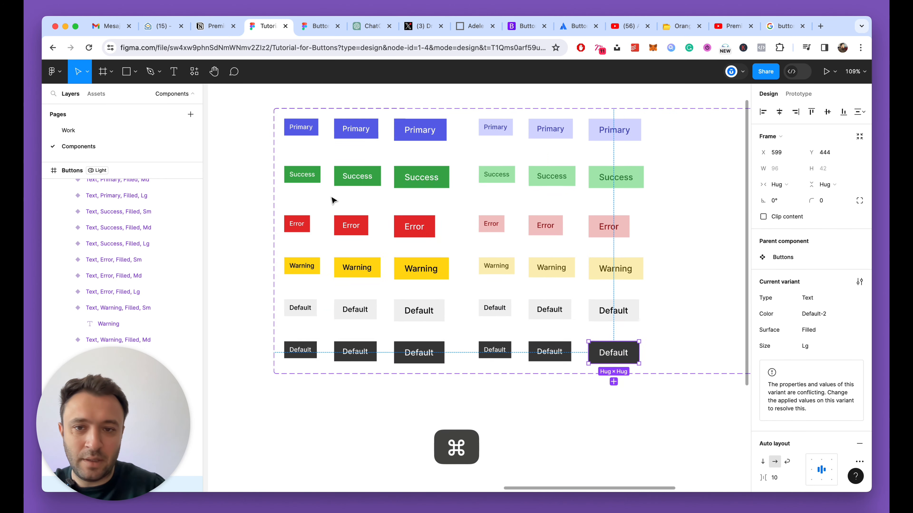
{"action": "left_click", "coordinate": [270, 90]}
{"action": "scroll", "coordinate": [256, 141], "scroll_direction": "up", "scroll_amount": 1}
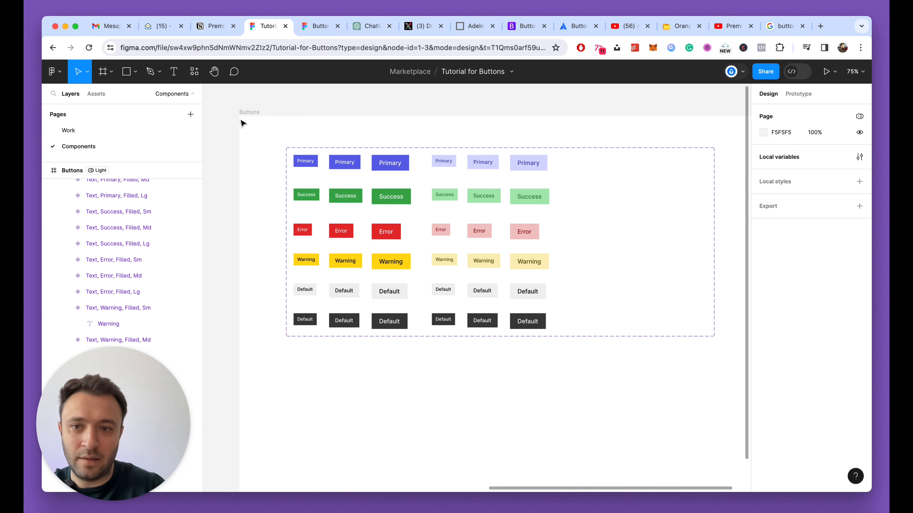
{"action": "left_click", "coordinate": [246, 113]}
{"action": "scroll", "coordinate": [281, 159], "scroll_direction": "up", "scroll_amount": 4}
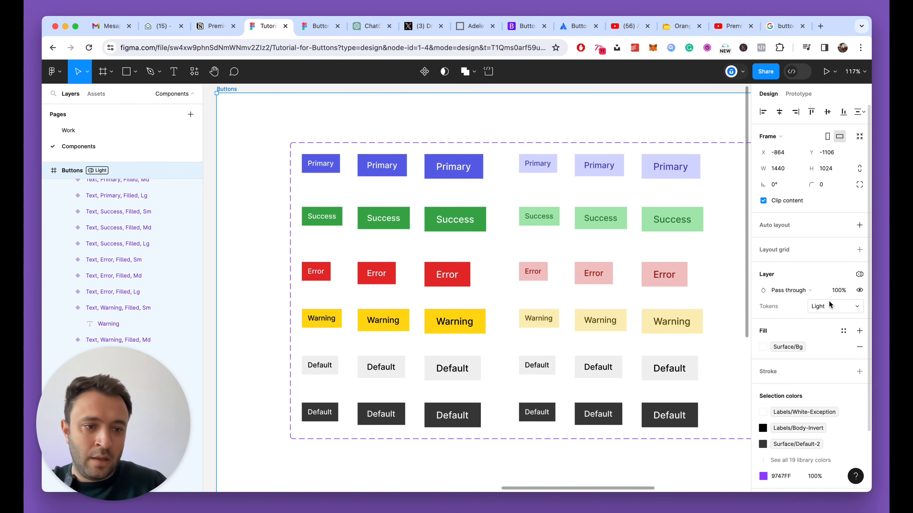
{"action": "scroll", "coordinate": [478, 248], "scroll_direction": "down", "scroll_amount": 5}
{"action": "scroll", "coordinate": [497, 195], "scroll_direction": "up", "scroll_amount": 5}
Change Surface to Subtle in the layer name of the small light-purple Primary variant.
{"action": "left_click", "coordinate": [496, 194]}
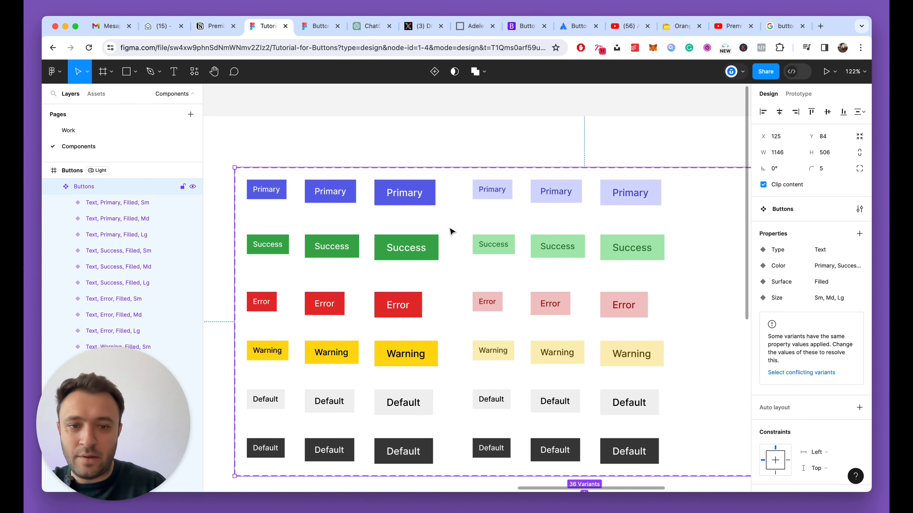
{"action": "left_click", "coordinate": [491, 189]}
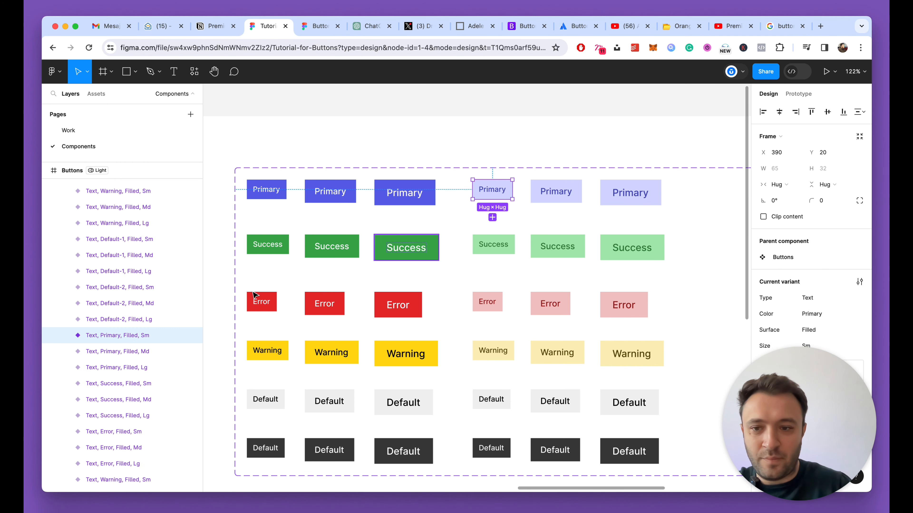
{"action": "double_click", "coordinate": [96, 336]}
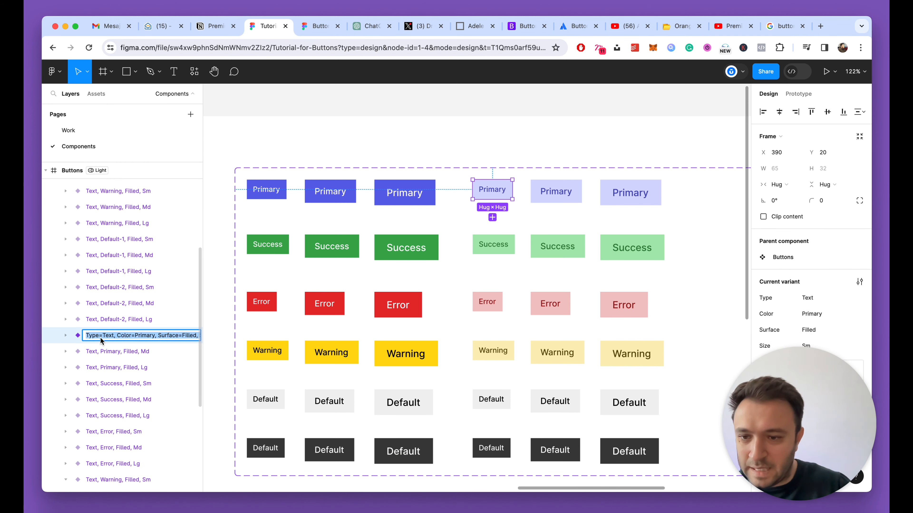
{"action": "left_click", "coordinate": [105, 336]}
{"action": "double_click", "coordinate": [162, 336]}
{"action": "type", "text": "Subt"}
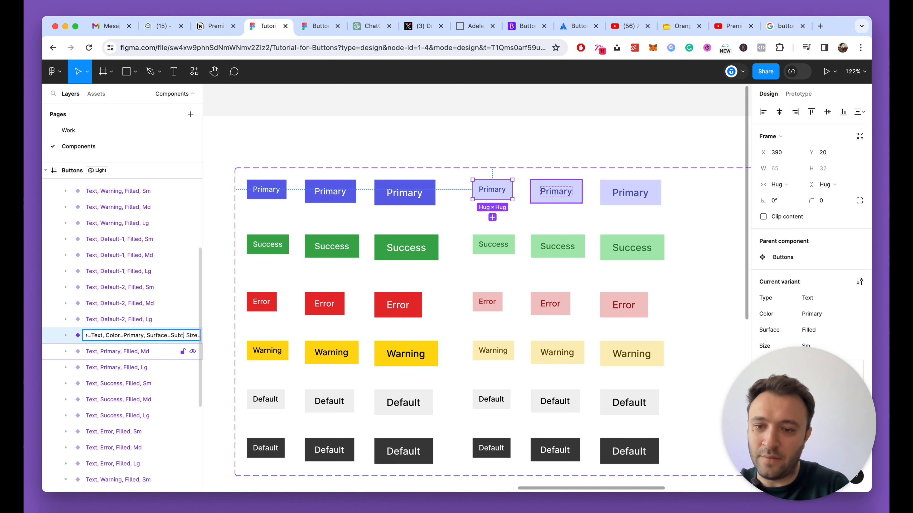
{"action": "key", "text": "shift+Left"}
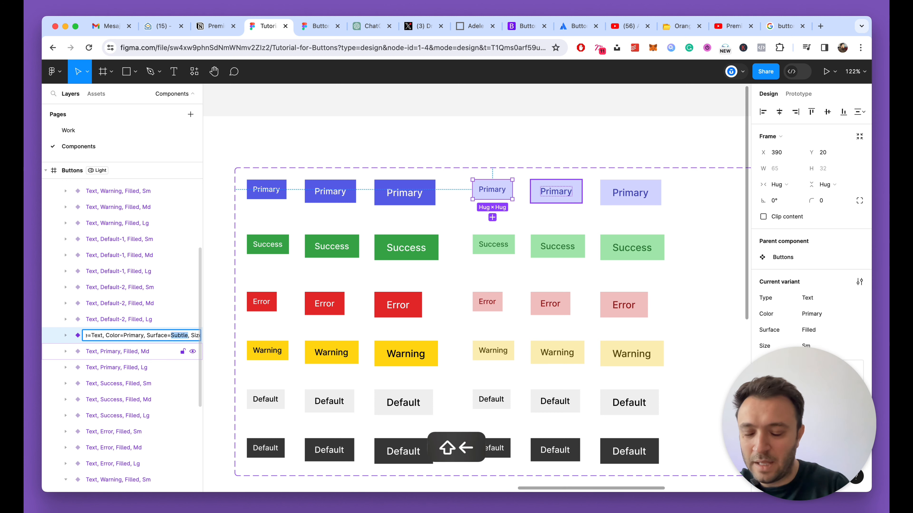
{"action": "key", "text": "Return"}
Change Surface to Subtle in the layer names of the medium and large light-purple Primary variants.
{"action": "double_click", "coordinate": [146, 352]}
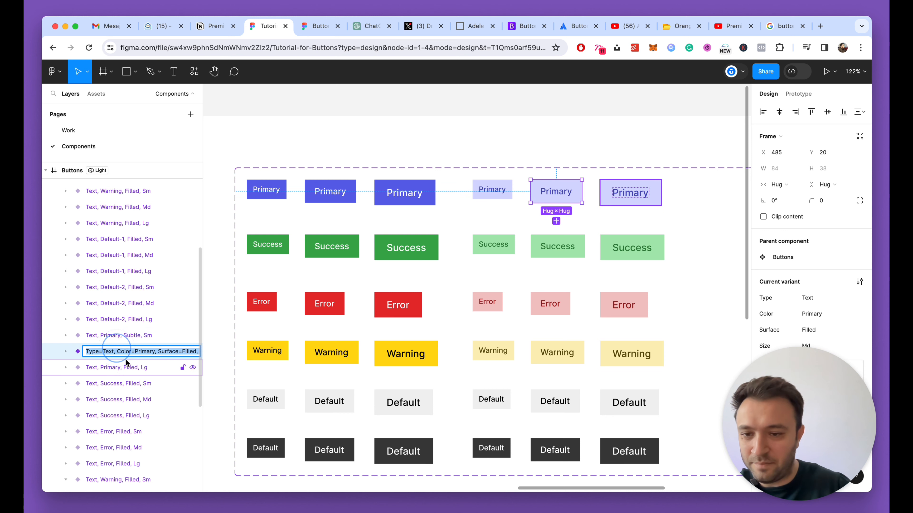
{"action": "double_click", "coordinate": [143, 353]}
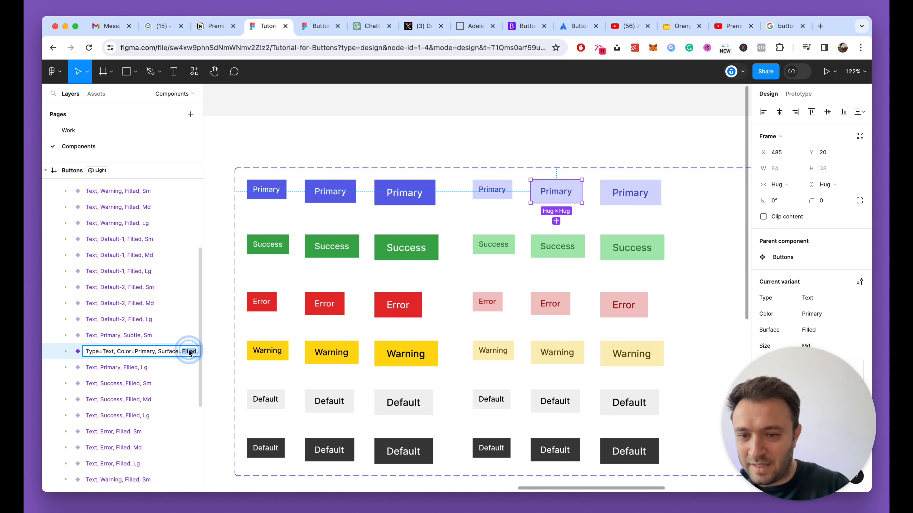
{"action": "type", "text": "Subtle"}
{"action": "key", "text": "Return"}
{"action": "double_click", "coordinate": [187, 369]}
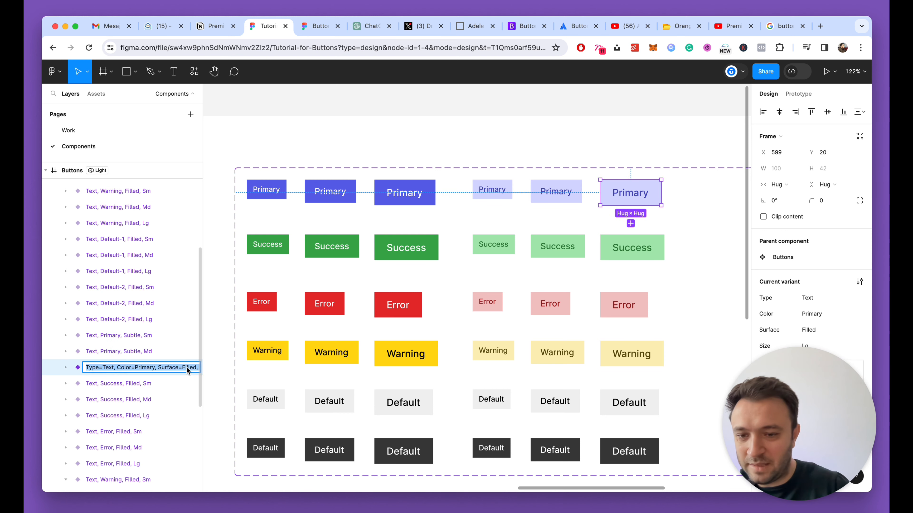
{"action": "type", "text": "Text, Primary, Subtle, Lg"}
{"action": "key", "text": "Return"}
Change Surface to Subtle in the layer names of the small, medium and large light-green Success variants.
{"action": "double_click", "coordinate": [115, 383]}
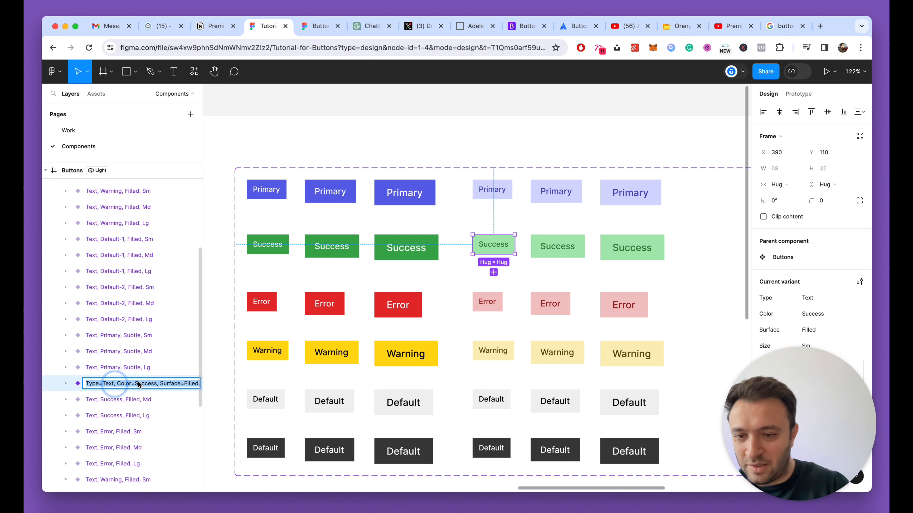
{"action": "type", "text": "Text, Success, Subtle, Sm"}
{"action": "key", "text": "Return"}
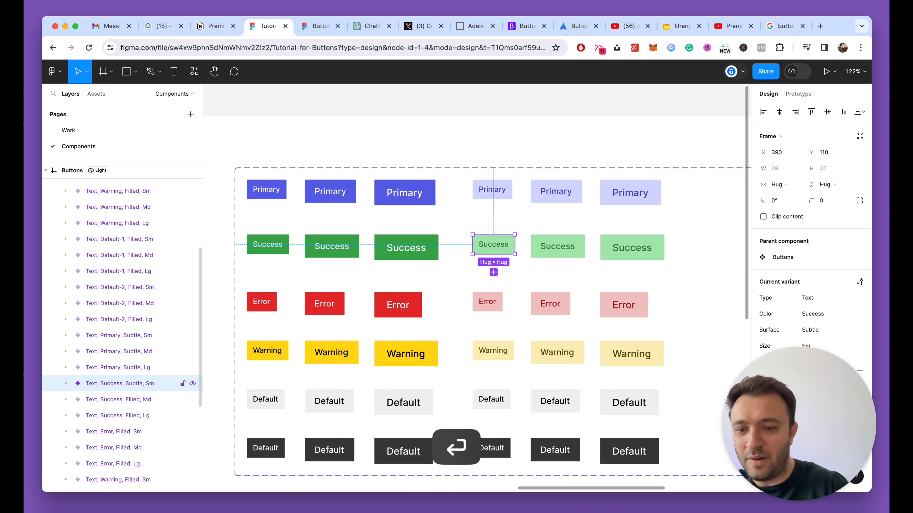
{"action": "scroll", "coordinate": [183, 381], "scroll_direction": "down", "scroll_amount": 3}
{"action": "double_click", "coordinate": [135, 334]}
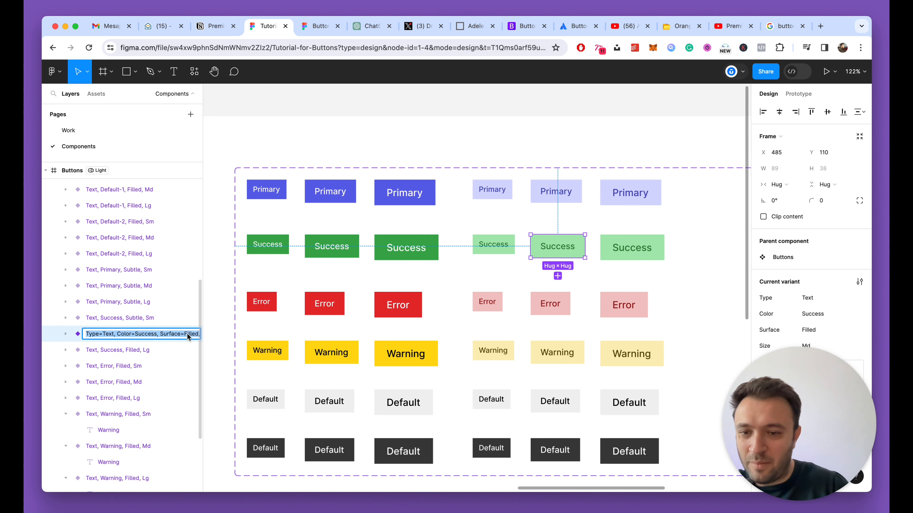
{"action": "type", "text": "Text, Success, Subtle, Md"}
{"action": "key", "text": "Return"}
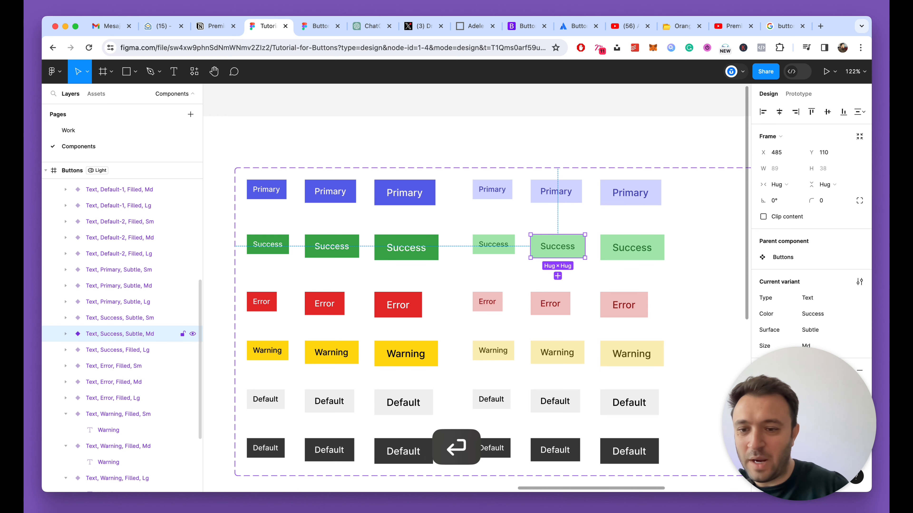
{"action": "left_click", "coordinate": [122, 353]}
{"action": "double_click", "coordinate": [168, 352]}
{"action": "type", "text": "Type=Text, Color=Success, Surface=Subtle, Size=Lg"}
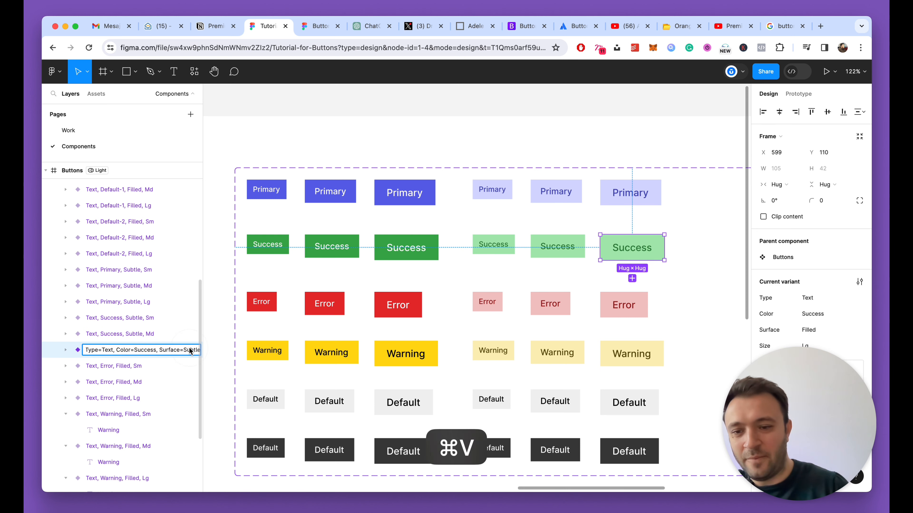
{"action": "key", "text": "Return"}
Change Surface to Subtle in the layer names of the small, medium and large light-red Error variants.
{"action": "left_click", "coordinate": [151, 366]}
{"action": "double_click", "coordinate": [178, 366]}
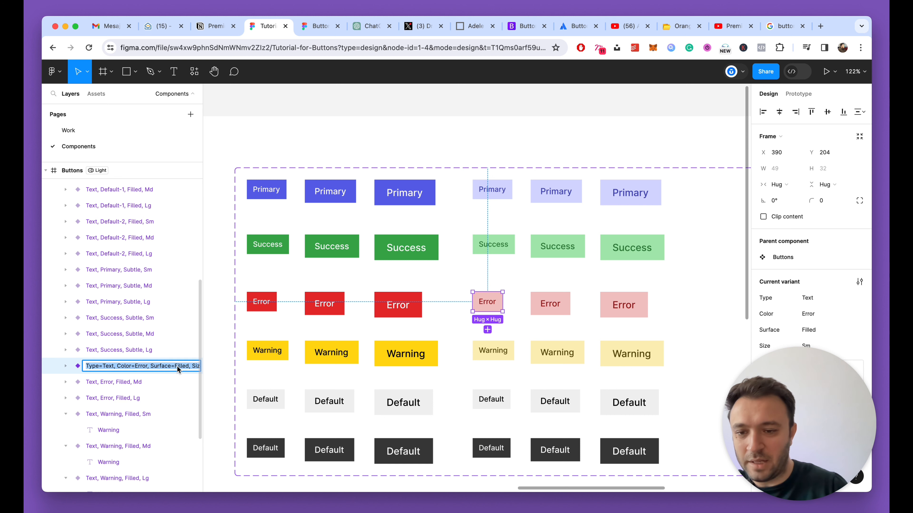
{"action": "type", "text": "Subtle"}
{"action": "key", "text": "Return"}
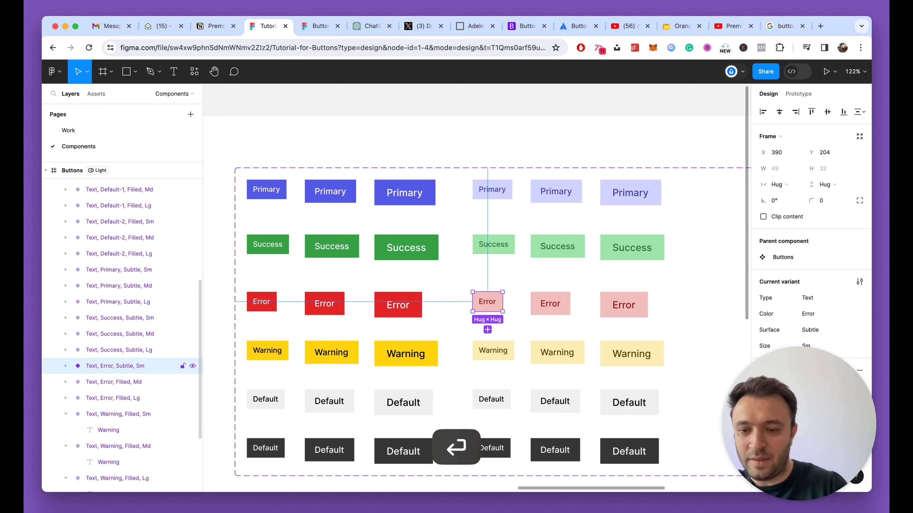
{"action": "left_click", "coordinate": [110, 382]}
{"action": "double_click", "coordinate": [160, 387]}
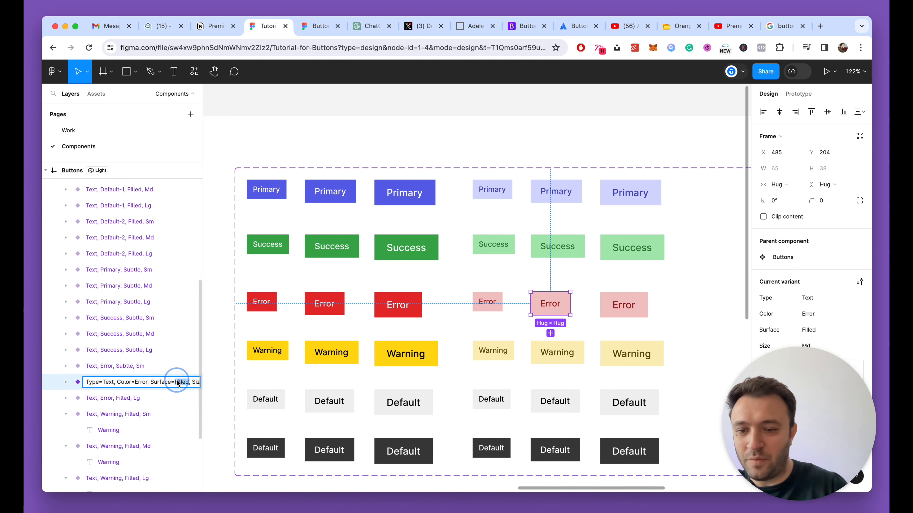
{"action": "type", "text": "Subtle"}
{"action": "key", "text": "Return"}
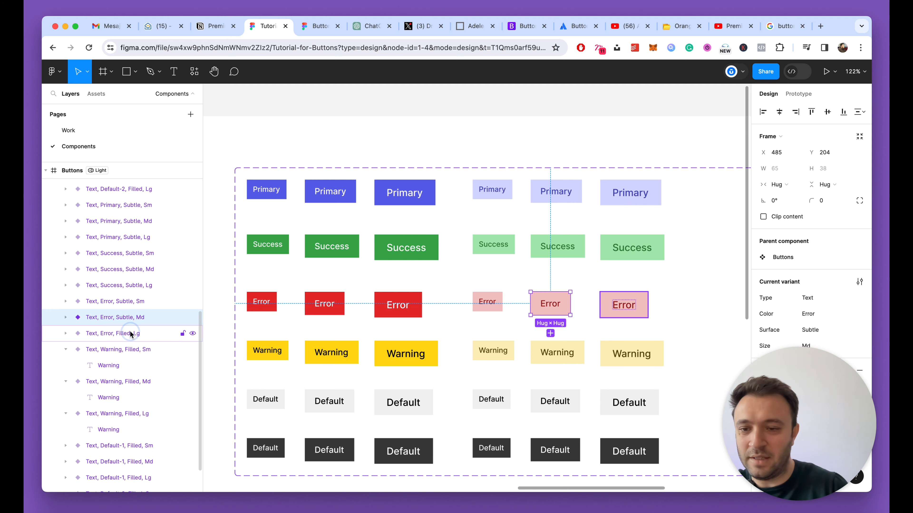
{"action": "double_click", "coordinate": [131, 334]}
{"action": "type", "text": "Subtle"}
{"action": "key", "text": "Return"}
Change Surface to Subtle in the small pale-yellow Warning variant's layer name, and collapse the small and medium Warning layers.
{"action": "left_click", "coordinate": [137, 350]}
{"action": "double_click", "coordinate": [115, 348]}
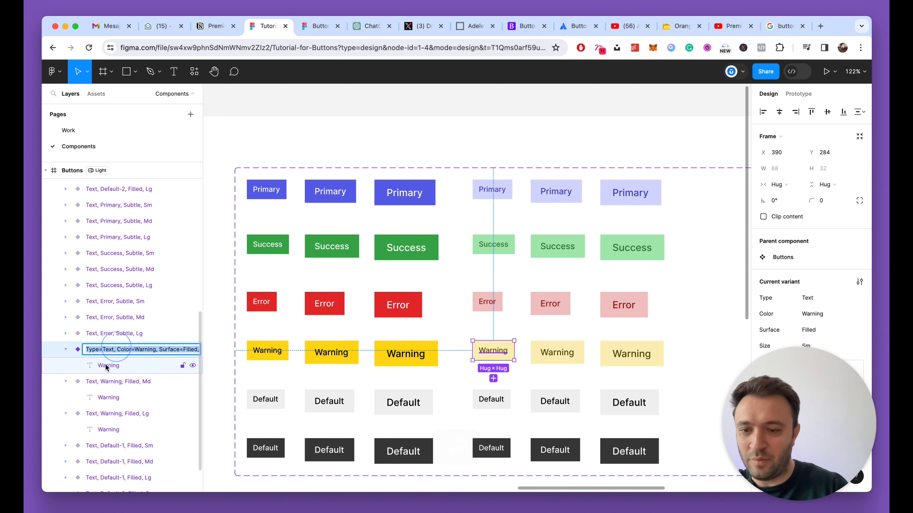
{"action": "double_click", "coordinate": [190, 352]}
{"action": "type", "text": "Subtle"}
{"action": "key", "text": "Return"}
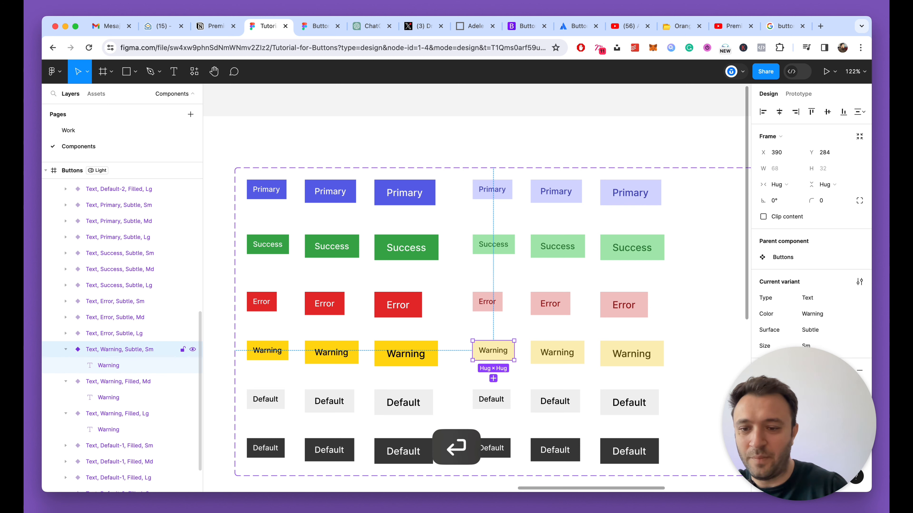
{"action": "left_click", "coordinate": [64, 348]}
{"action": "left_click", "coordinate": [65, 365]}
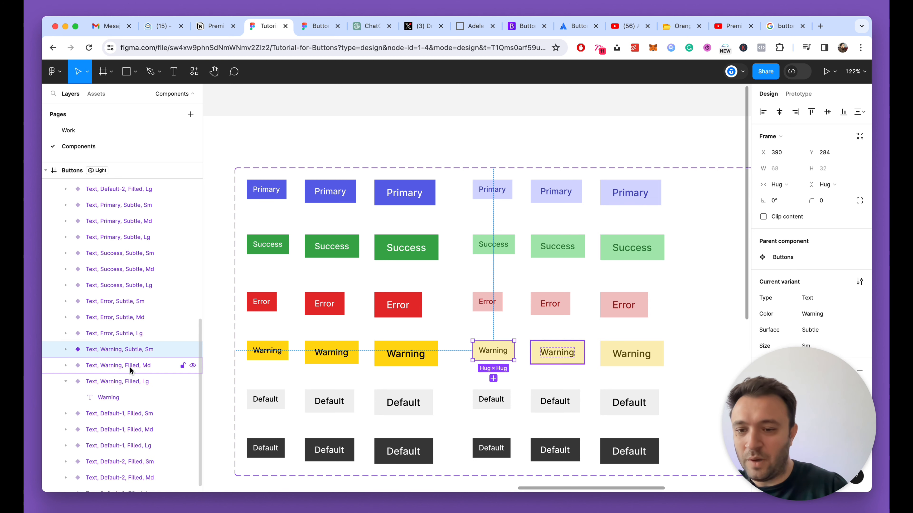
Change Surface to Subtle in the layer names of the medium and large pale-yellow Warning variants, and collapse the large Warning layer.
{"action": "double_click", "coordinate": [126, 366]}
{"action": "double_click", "coordinate": [186, 366]}
{"action": "type", "text": "Subtle"}
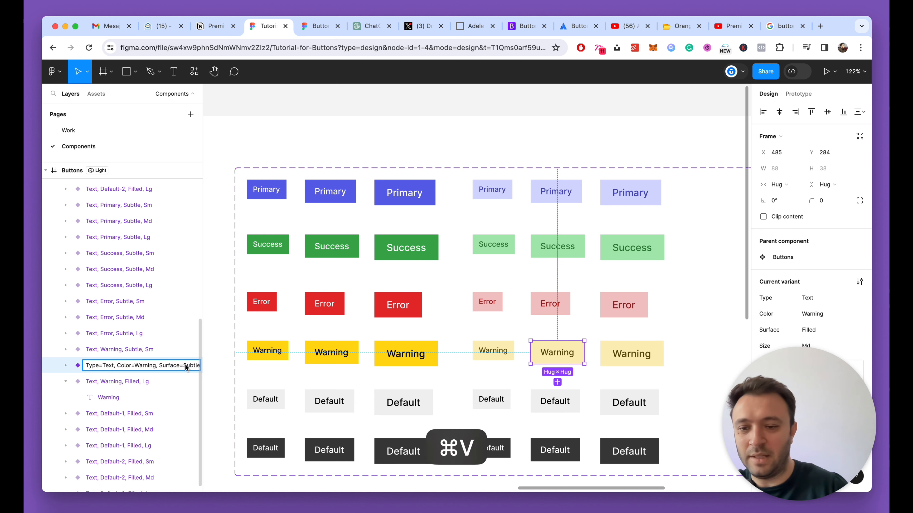
{"action": "key", "text": "Return"}
{"action": "left_click", "coordinate": [146, 383]}
{"action": "double_click", "coordinate": [137, 383]}
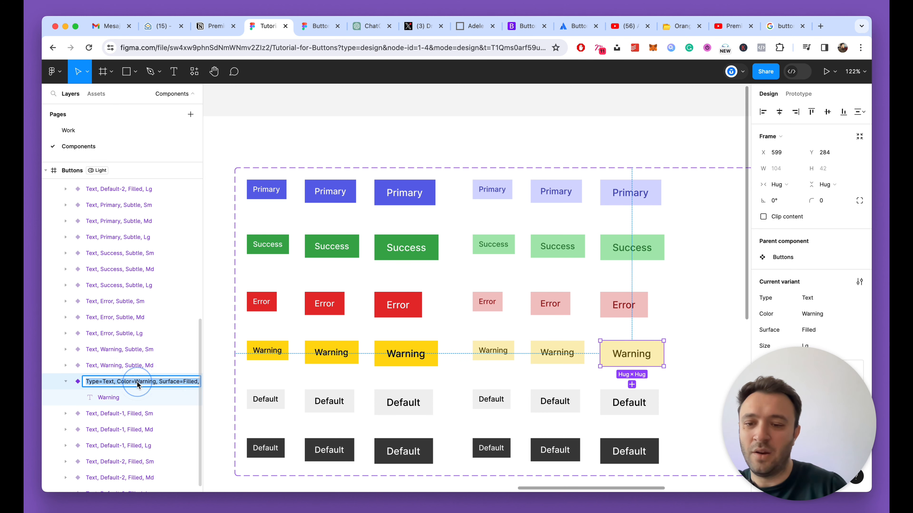
{"action": "double_click", "coordinate": [190, 382]}
{"action": "type", "text": "Subtle"}
{"action": "key", "text": "Return"}
{"action": "scroll", "coordinate": [188, 383], "scroll_direction": "down", "scroll_amount": 1}
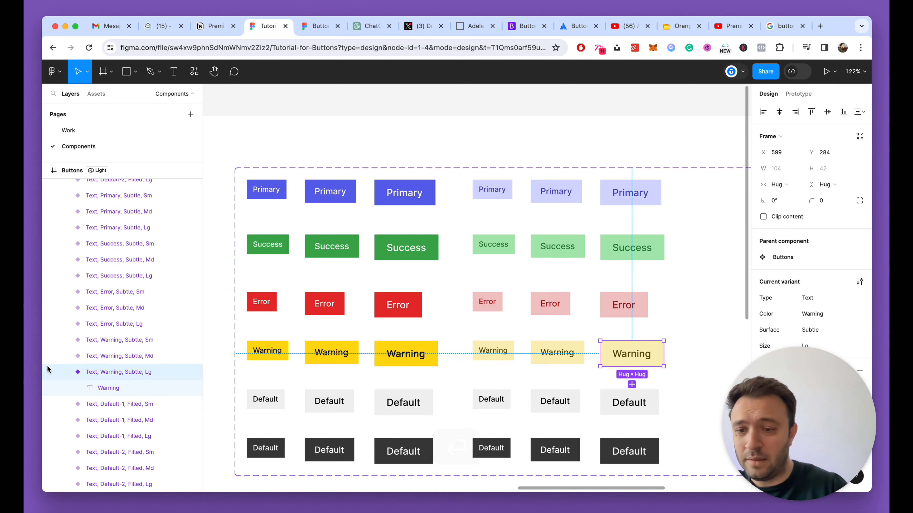
{"action": "left_click", "coordinate": [65, 371]}
Change Surface to Subtle in the layer names of the small, medium and large duplicated Default-1 variants.
{"action": "left_click", "coordinate": [169, 389]}
{"action": "double_click", "coordinate": [175, 389]}
{"action": "left_click", "coordinate": [177, 389]}
{"action": "type", "text": "Subtle"}
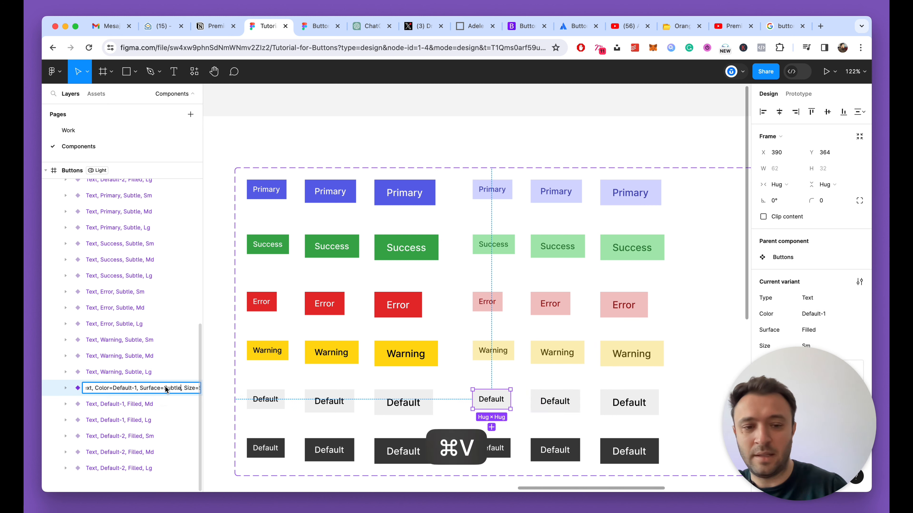
{"action": "key", "text": "Return"}
{"action": "left_click", "coordinate": [127, 404]}
{"action": "double_click", "coordinate": [127, 404]}
{"action": "double_click", "coordinate": [192, 404]}
{"action": "type", "text": "Subtle"}
{"action": "key", "text": "Return"}
{"action": "left_click", "coordinate": [153, 420]}
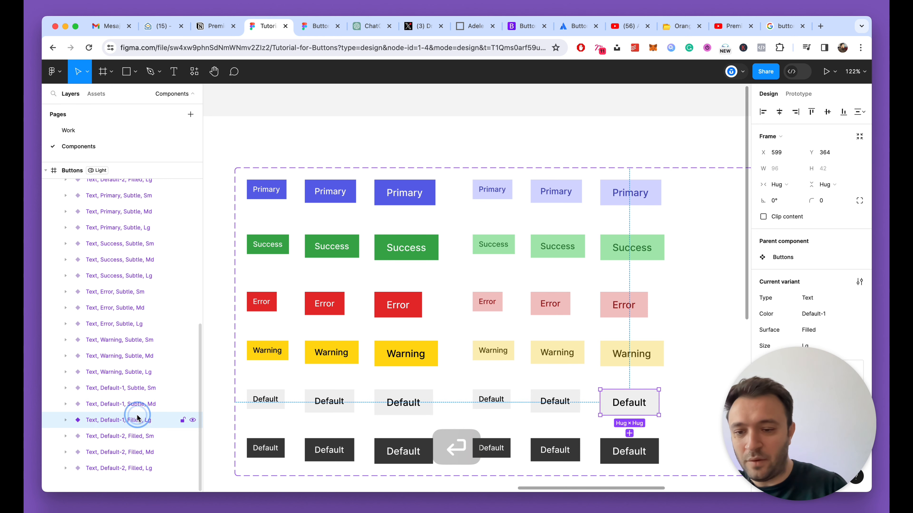
{"action": "double_click", "coordinate": [154, 420]}
{"action": "double_click", "coordinate": [193, 420]}
{"action": "type", "text": "Subtle"}
{"action": "key", "text": "Return"}
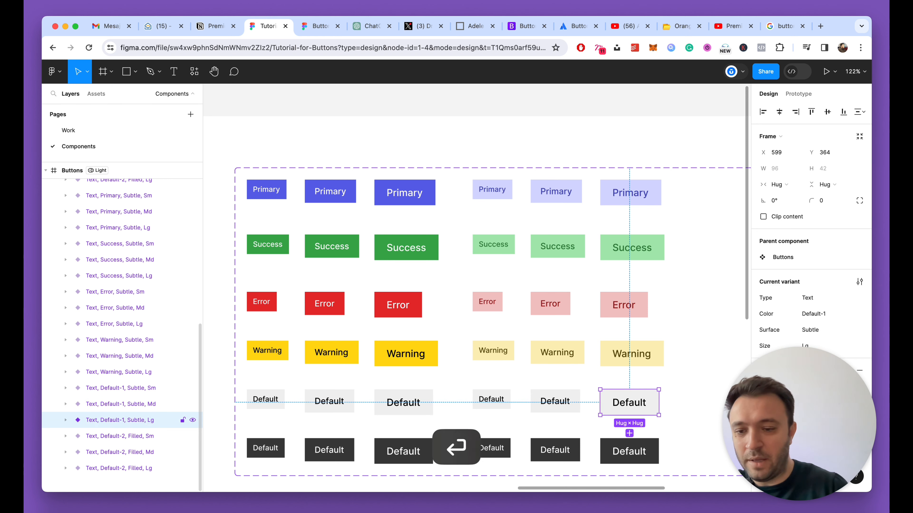
Change Surface to Subtle in the layer names of the small, medium and large duplicated Default-2 variants.
{"action": "double_click", "coordinate": [163, 437]}
{"action": "double_click", "coordinate": [191, 436]}
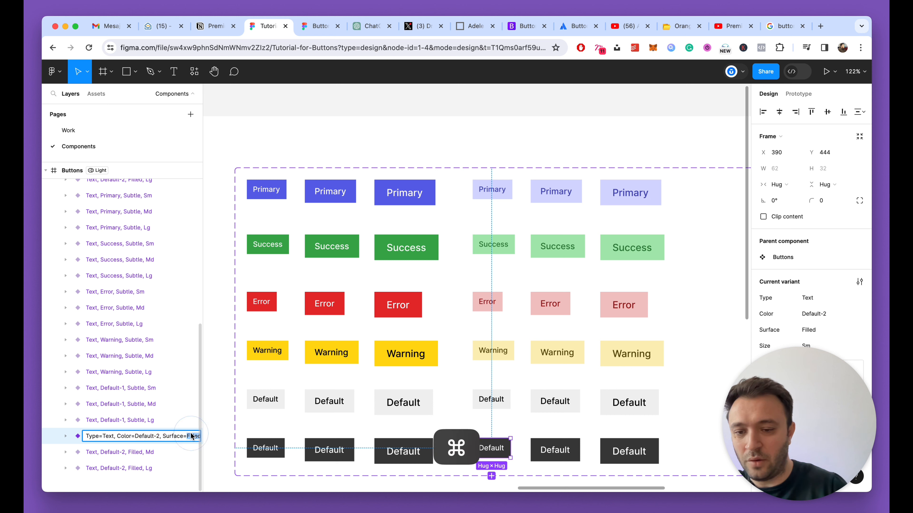
{"action": "type", "text": "Subtle"}
{"action": "key", "text": "Return"}
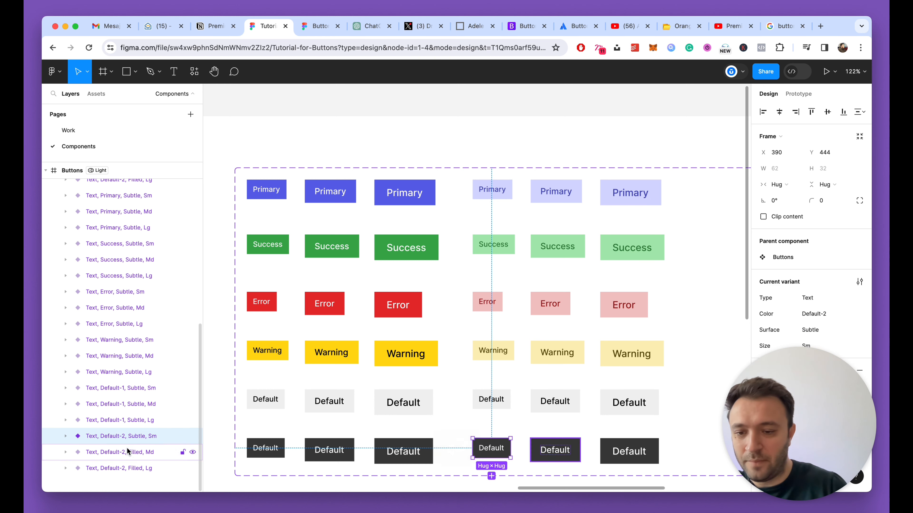
{"action": "double_click", "coordinate": [144, 453]}
{"action": "double_click", "coordinate": [192, 453]}
{"action": "type", "text": "Subtle"}
{"action": "key", "text": "Return"}
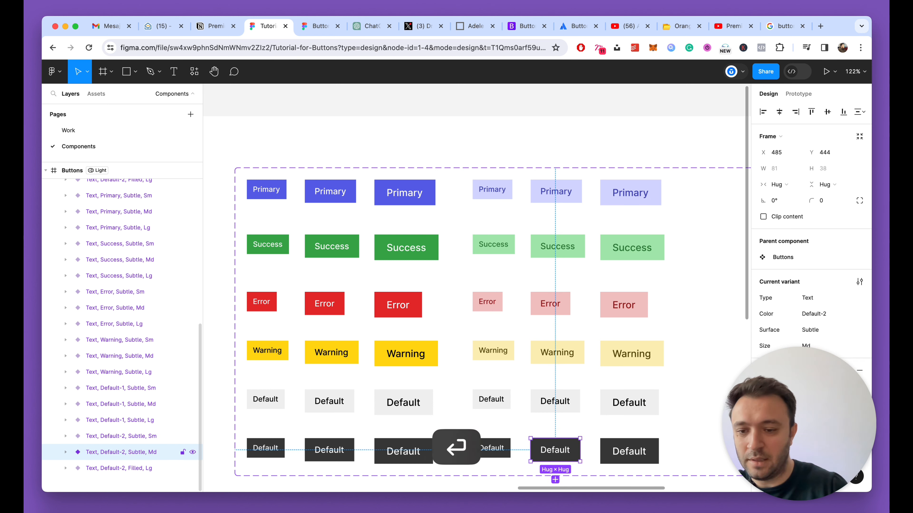
{"action": "double_click", "coordinate": [130, 468]}
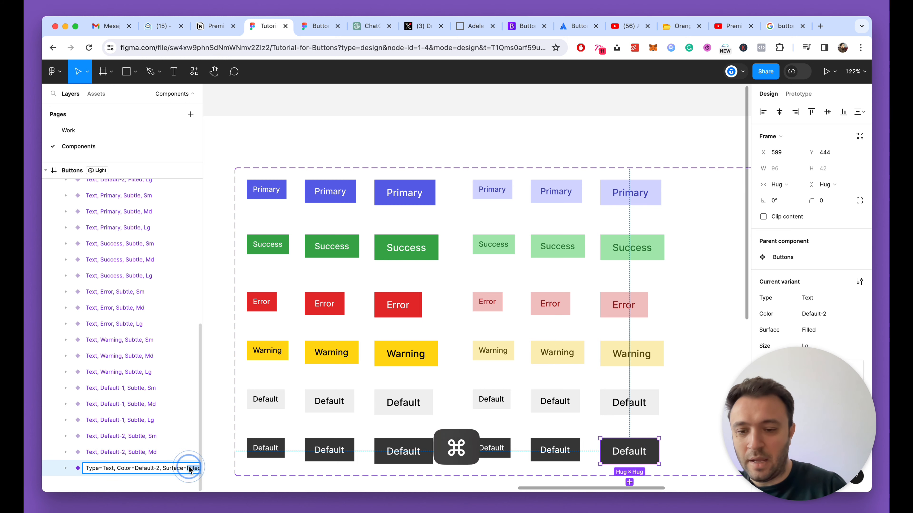
{"action": "key", "text": "Return"}
Deselect the variants, collapse all layers in the layer tree, and save the file.
{"action": "scroll", "coordinate": [474, 287], "scroll_direction": "down", "scroll_amount": 5}
{"action": "left_click", "coordinate": [345, 184]}
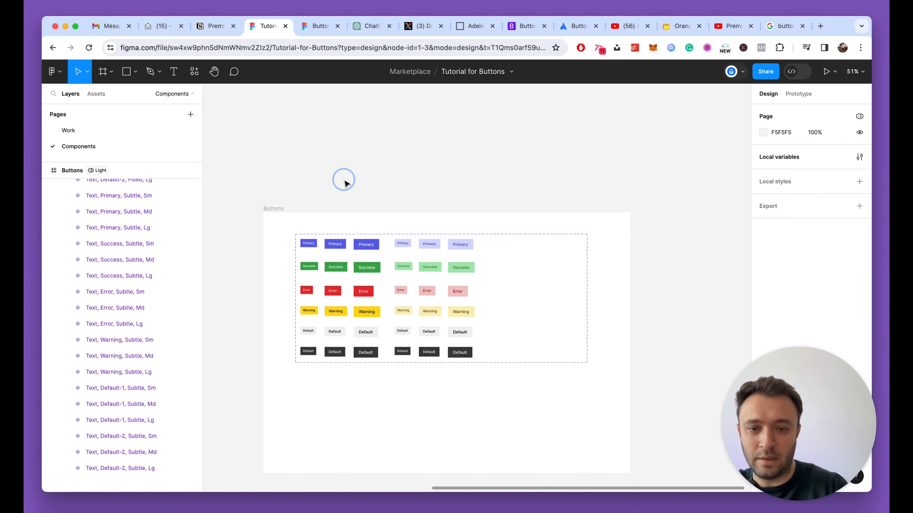
{"action": "key", "text": "alt+l"}
{"action": "scroll", "coordinate": [369, 254], "scroll_direction": "up", "scroll_amount": 5}
{"action": "scroll", "coordinate": [370, 255], "scroll_direction": "down", "scroll_amount": 3}
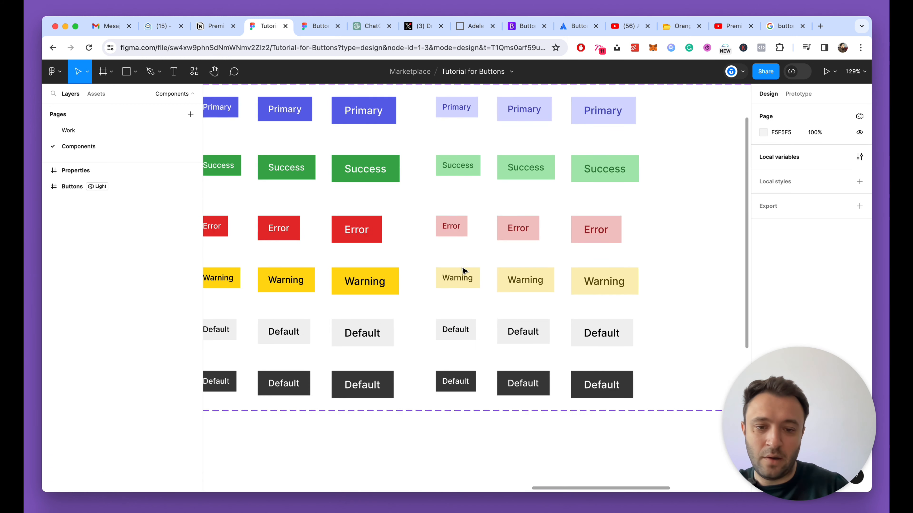
{"action": "scroll", "coordinate": [485, 352], "scroll_direction": "down", "scroll_amount": 3}
{"action": "key", "text": "super+s"}
{"action": "left_click", "coordinate": [503, 137]}
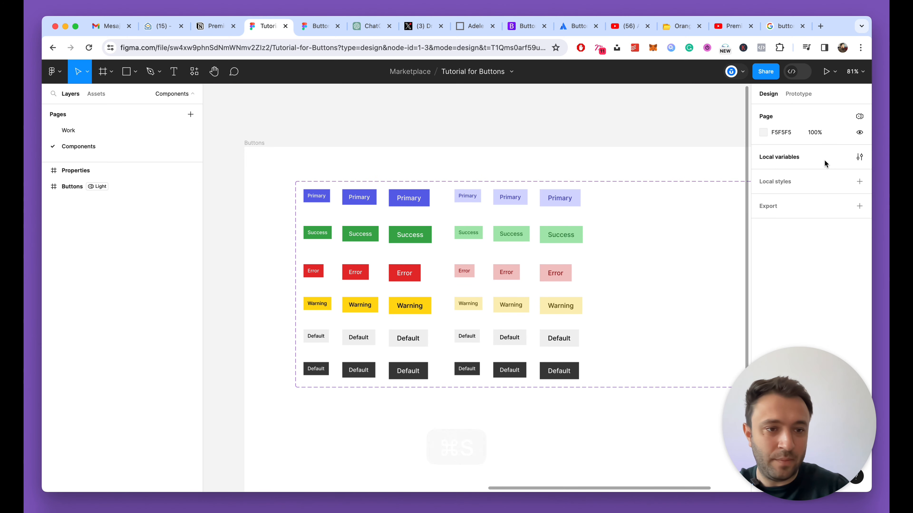
Duplicate the Default-1 variable in the Surface group of the Tokens collection and rename the copy Default-Subtle.
{"action": "left_click", "coordinate": [859, 157]}
{"action": "scroll", "coordinate": [446, 240], "scroll_direction": "down", "scroll_amount": 1}
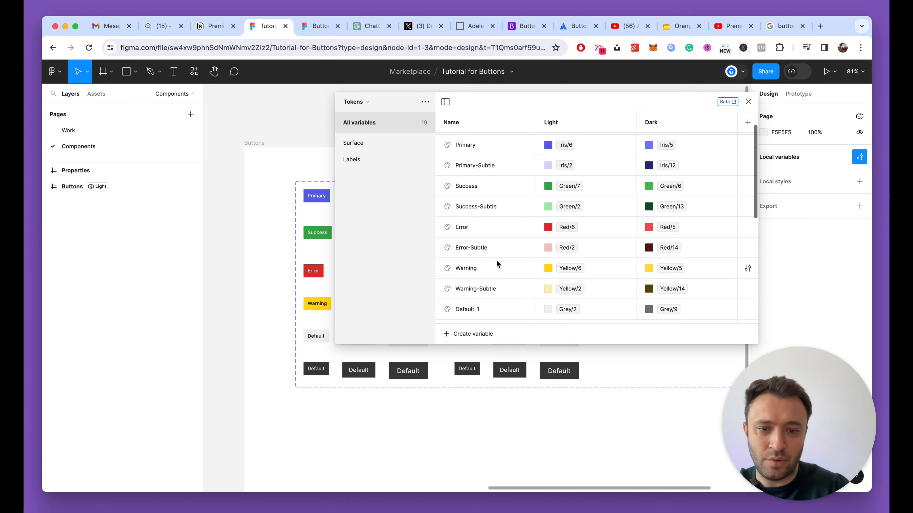
{"action": "left_click", "coordinate": [356, 147]}
{"action": "scroll", "coordinate": [513, 252], "scroll_direction": "down", "scroll_amount": 2}
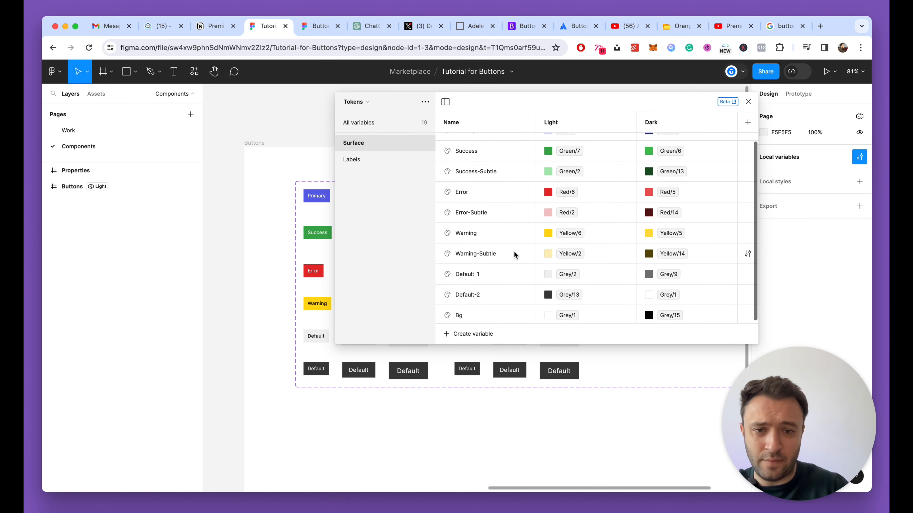
{"action": "left_click", "coordinate": [487, 274]}
{"action": "key", "text": "shift+Return"}
{"action": "left_click", "coordinate": [474, 294]}
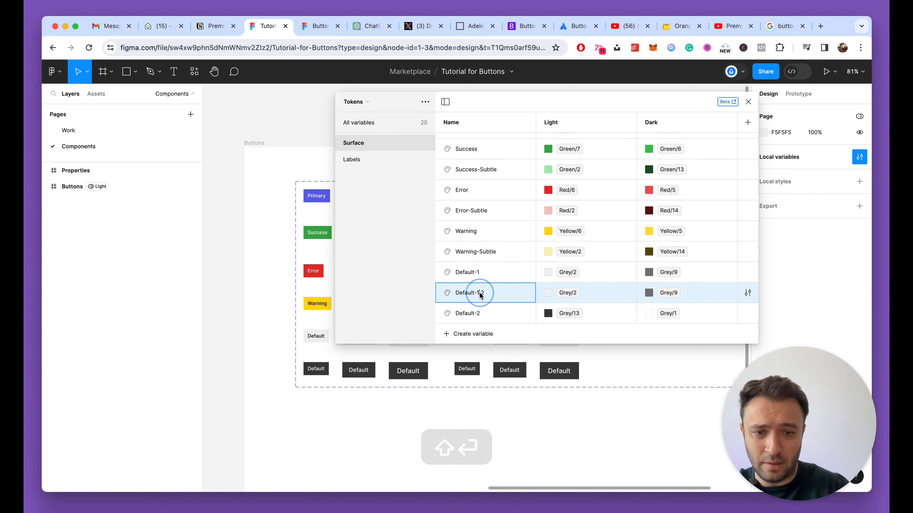
{"action": "type", "text": "Subt"}
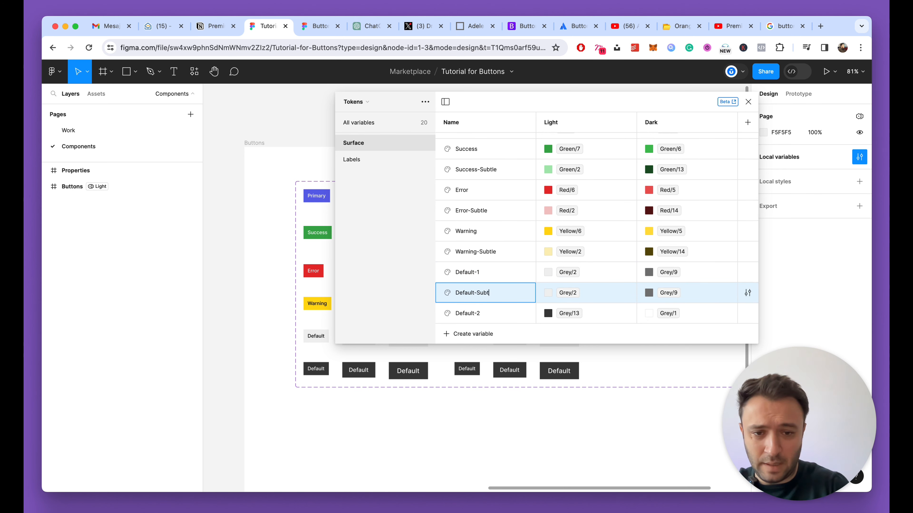
{"action": "type", "text": "le"}
{"action": "key", "text": "Return"}
Search the color libraries for Grey and assign Grey/2 as the Light value of Default-Subtle.
{"action": "left_click", "coordinate": [547, 293]}
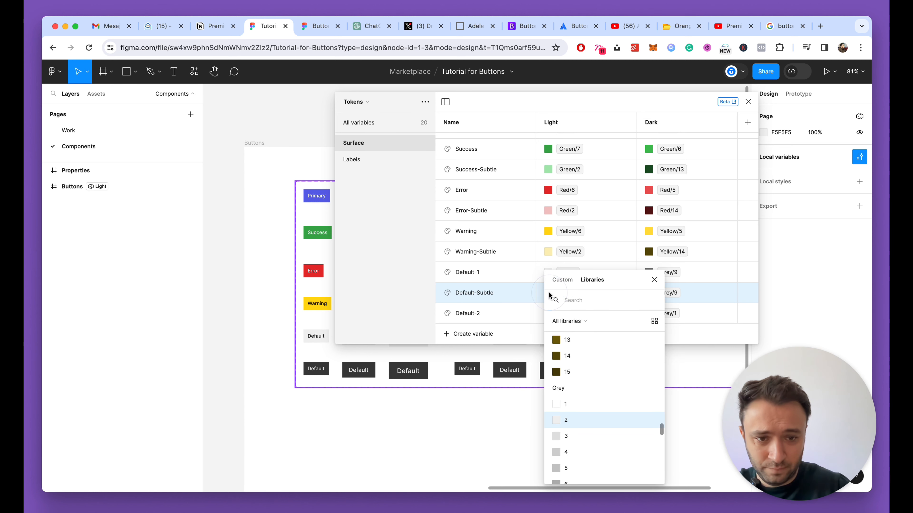
{"action": "key", "text": "shift+g"}
{"action": "key", "text": "r"}
{"action": "left_click", "coordinate": [576, 299]}
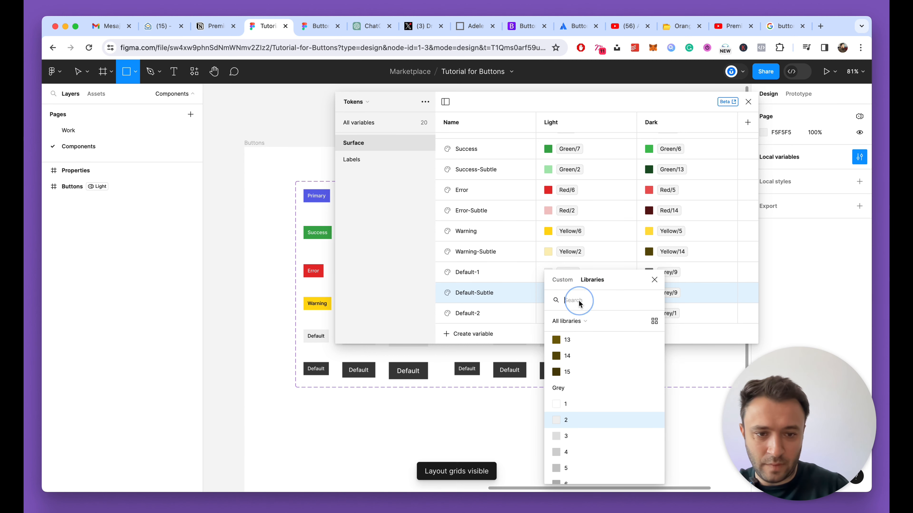
{"action": "type", "text": "Grey"}
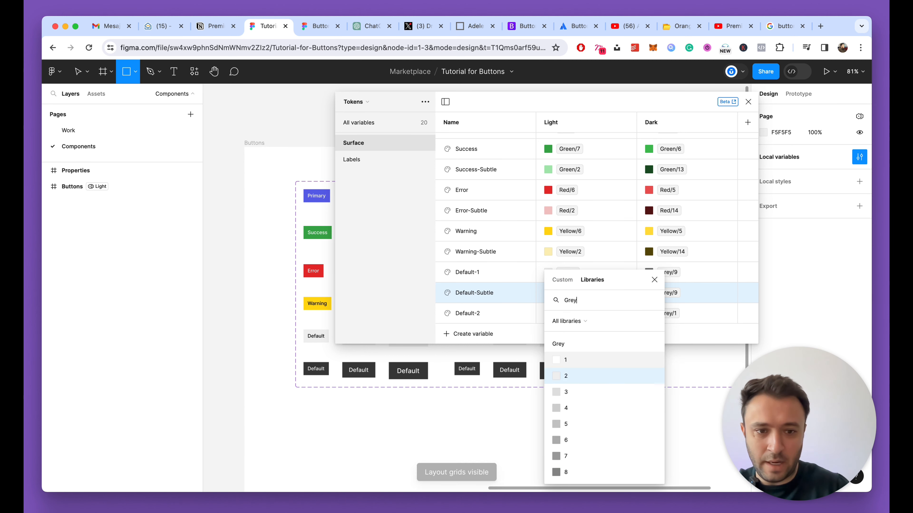
{"action": "left_click", "coordinate": [567, 374]}
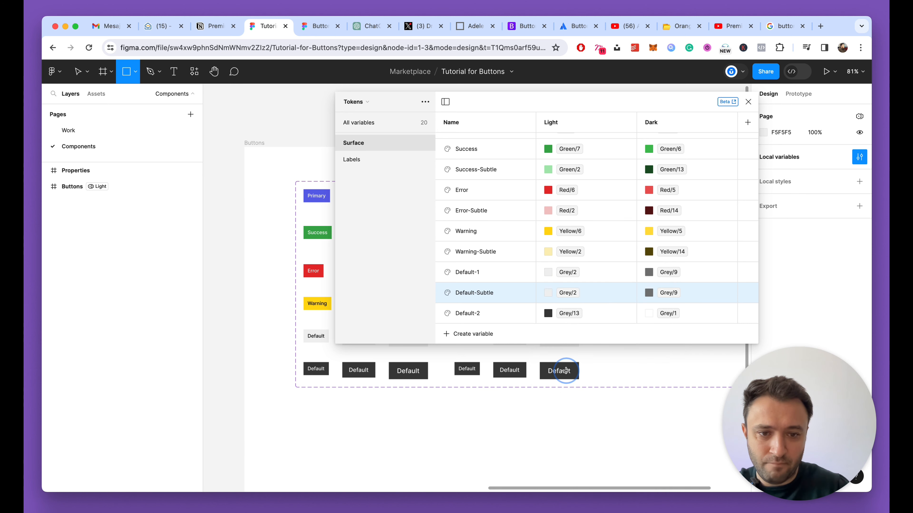
Set the Light value of Default-1 to Grey/3 and the Dark value of Default-Subtle to Grey/7.
{"action": "left_click", "coordinate": [549, 273]}
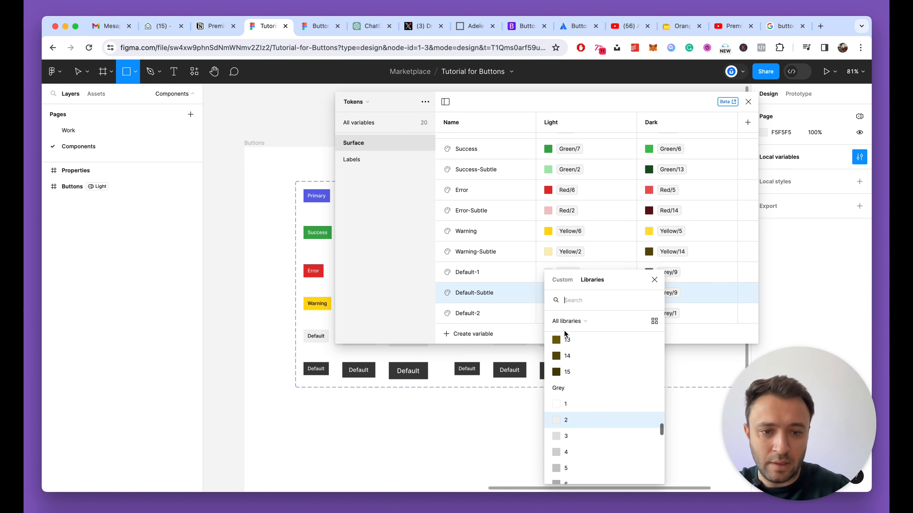
{"action": "left_click", "coordinate": [570, 441]}
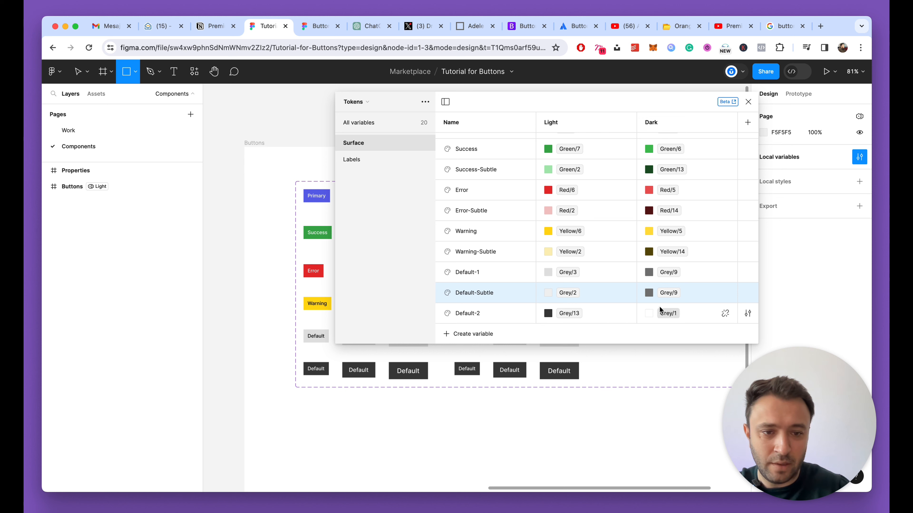
{"action": "left_click", "coordinate": [650, 293]}
{"action": "left_click", "coordinate": [663, 387]}
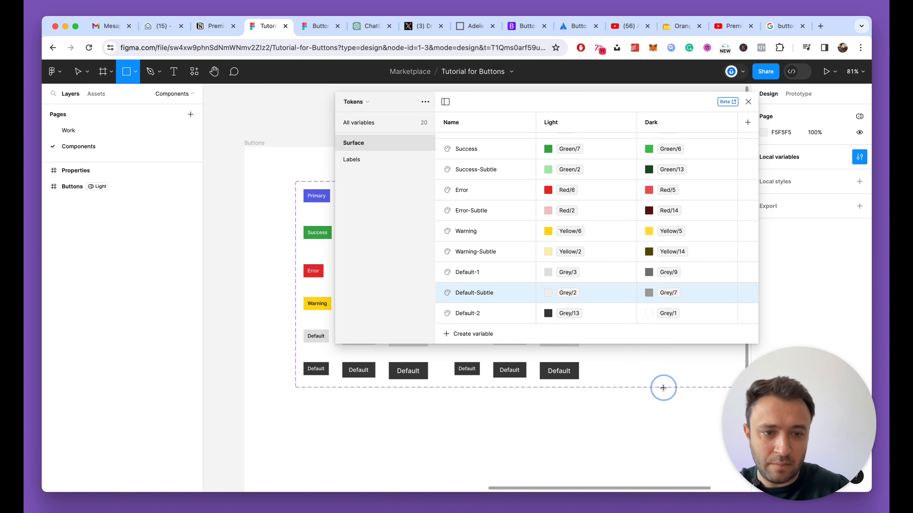
Duplicate the Default-2 surface variable and rename the copy Default-2-Subtle.
{"action": "left_click", "coordinate": [495, 314]}
{"action": "key", "text": "shift+Return"}
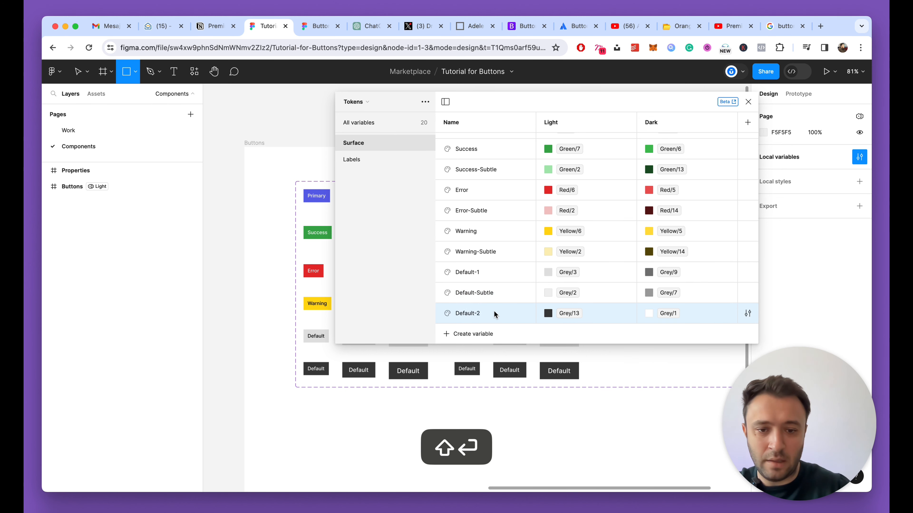
{"action": "left_click", "coordinate": [485, 298]}
{"action": "key", "text": "BackSpace"}
{"action": "key", "text": "BackSpace"}
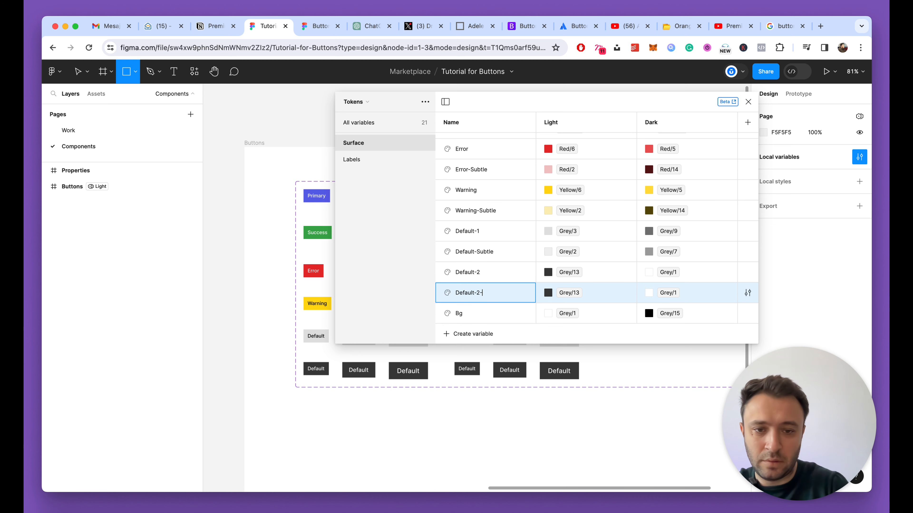
{"action": "type", "text": "-Subtle"}
{"action": "key", "text": "Return"}
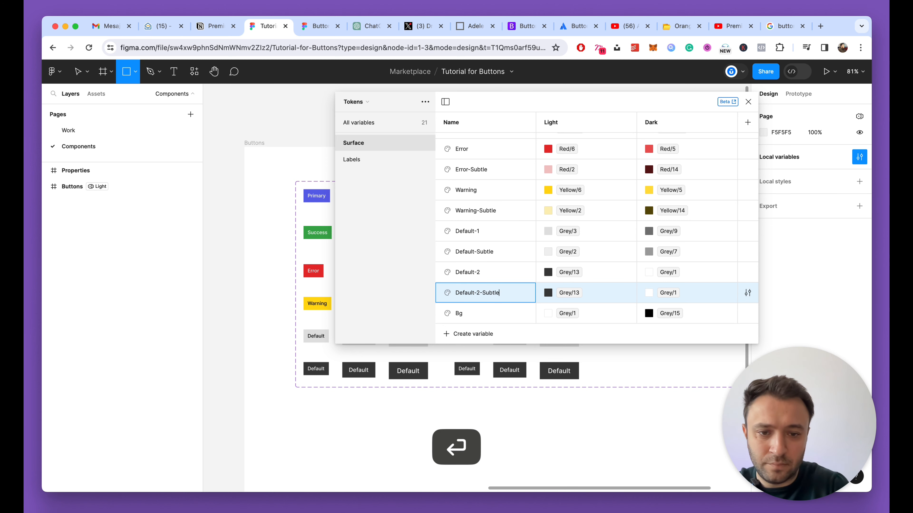
Set Default-2-Subtle to Grey/11 for Light and Grey/3 for Dark, and close the local variables.
{"action": "left_click", "coordinate": [547, 292]}
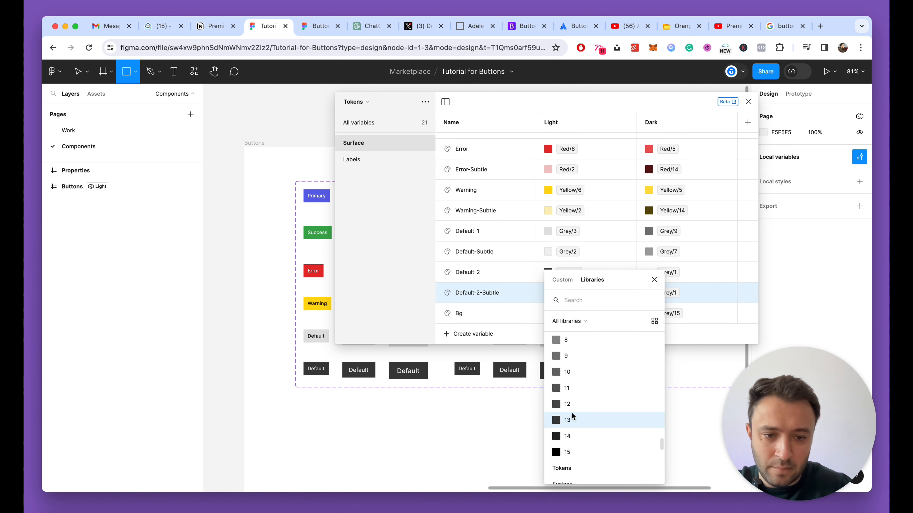
{"action": "left_click", "coordinate": [561, 386]}
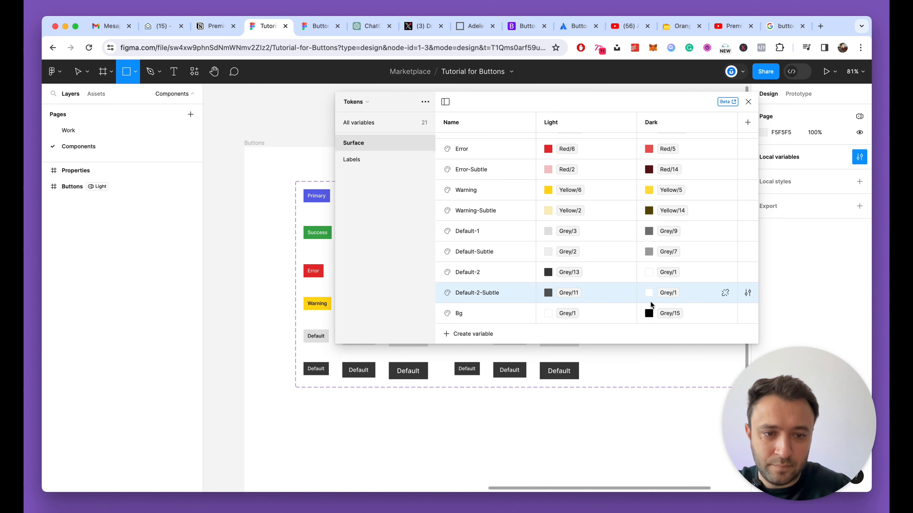
{"action": "left_click", "coordinate": [648, 292]}
{"action": "left_click", "coordinate": [662, 449]}
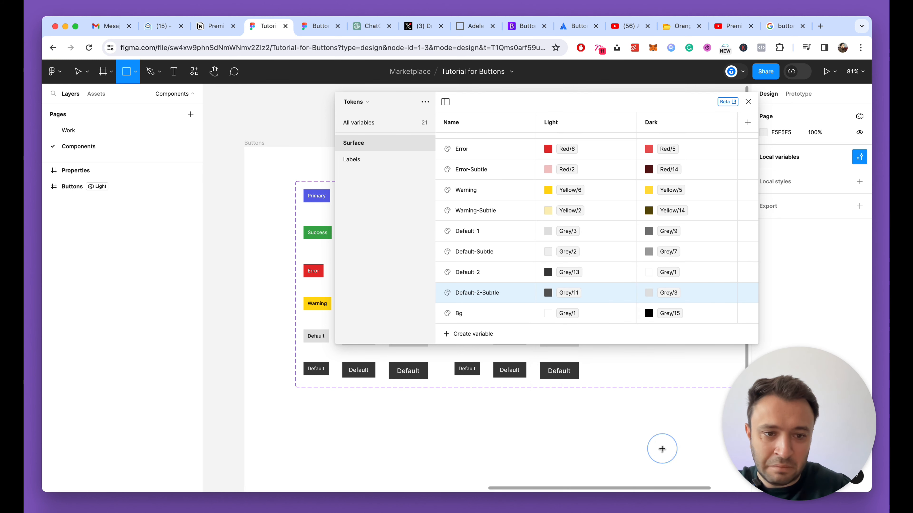
{"action": "left_click", "coordinate": [748, 103]}
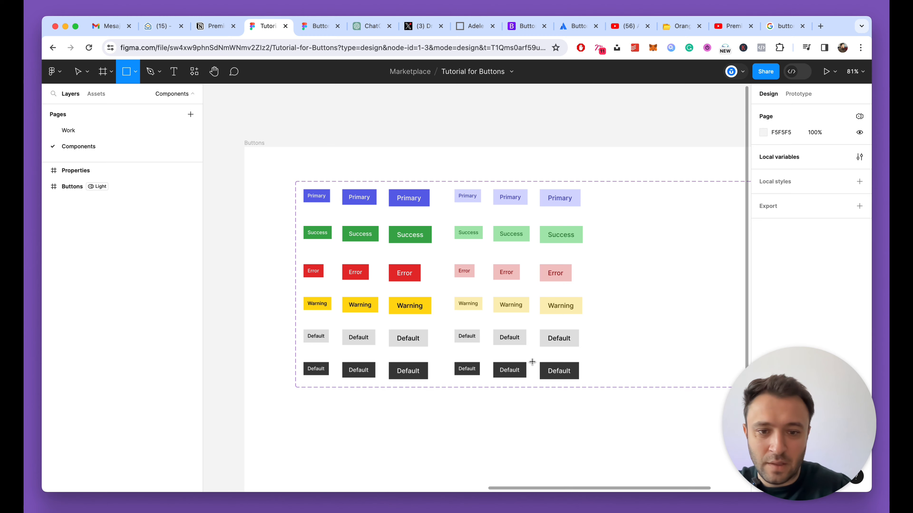
Apply the Surface/Default-Subtle fill to the small, medium and large Default-1 Subtle variants.
{"action": "scroll", "coordinate": [532, 362], "scroll_direction": "up", "scroll_amount": 5}
{"action": "key", "text": "v"}
{"action": "left_click", "coordinate": [467, 336]}
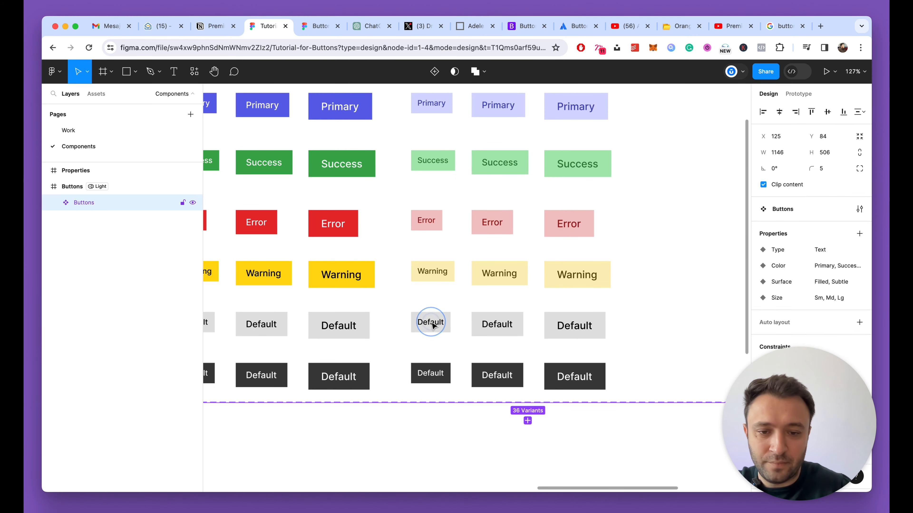
{"action": "left_click", "coordinate": [524, 328], "text": "shift"}
{"action": "left_click", "coordinate": [575, 326], "text": "shift"}
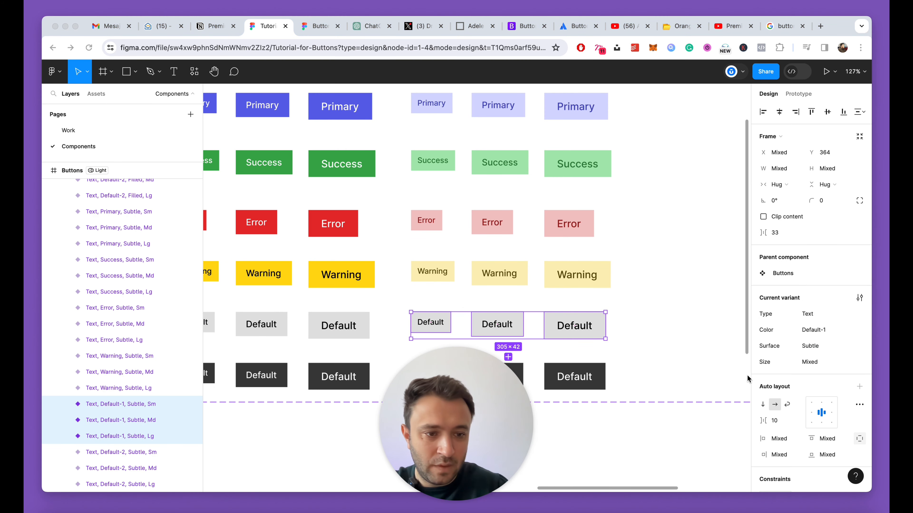
{"action": "scroll", "coordinate": [791, 360], "scroll_direction": "down", "scroll_amount": 8}
{"action": "left_click", "coordinate": [761, 331]}
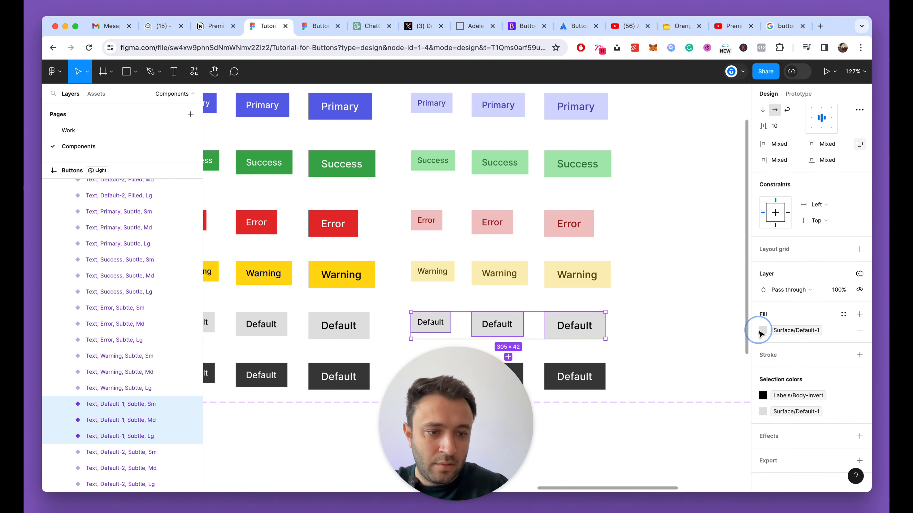
{"action": "left_click", "coordinate": [674, 436]}
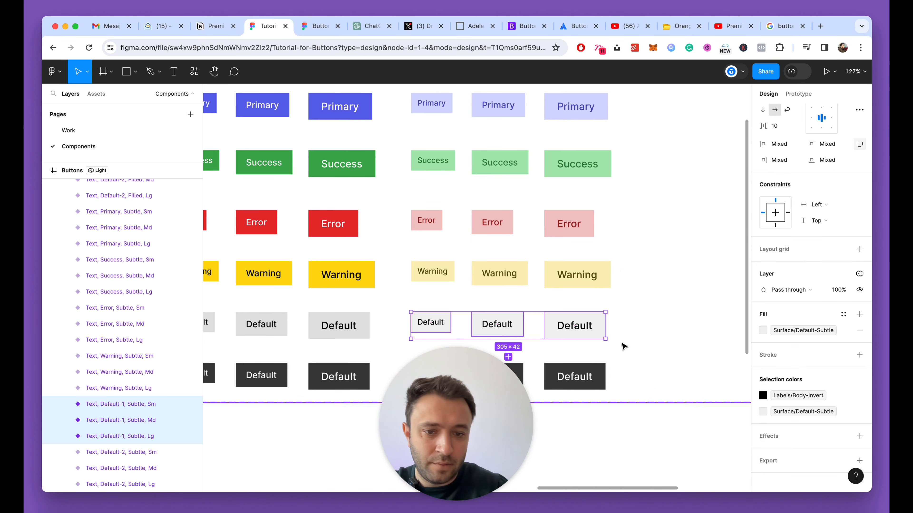
Apply the Surface/Default-2-Subtle fill to the small, medium and large Default-2 Subtle variants.
{"action": "scroll", "coordinate": [633, 345], "scroll_direction": "left", "scroll_amount": 4}
{"action": "scroll", "coordinate": [633, 345], "scroll_direction": "down", "scroll_amount": 5}
{"action": "left_click", "coordinate": [535, 290]}
{"action": "left_click", "coordinate": [602, 292], "text": "shift"}
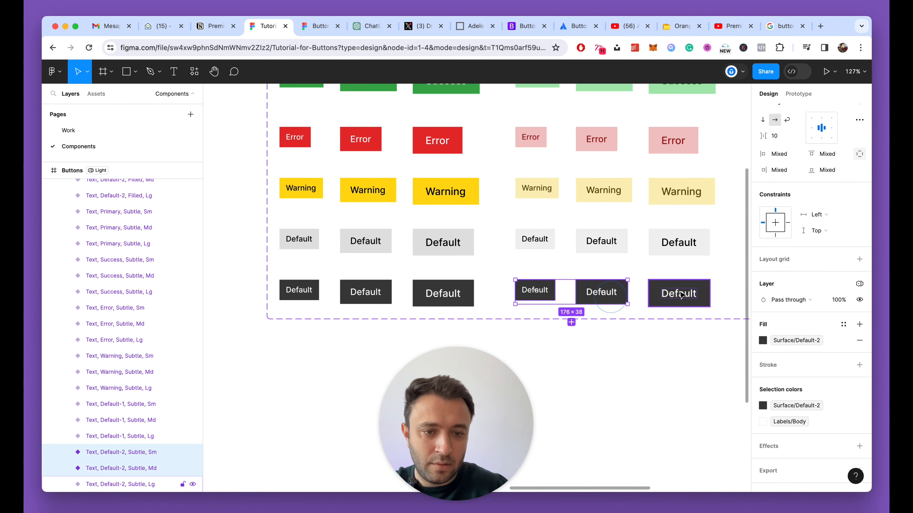
{"action": "left_click", "coordinate": [678, 293], "text": "shift"}
{"action": "left_click", "coordinate": [763, 341]}
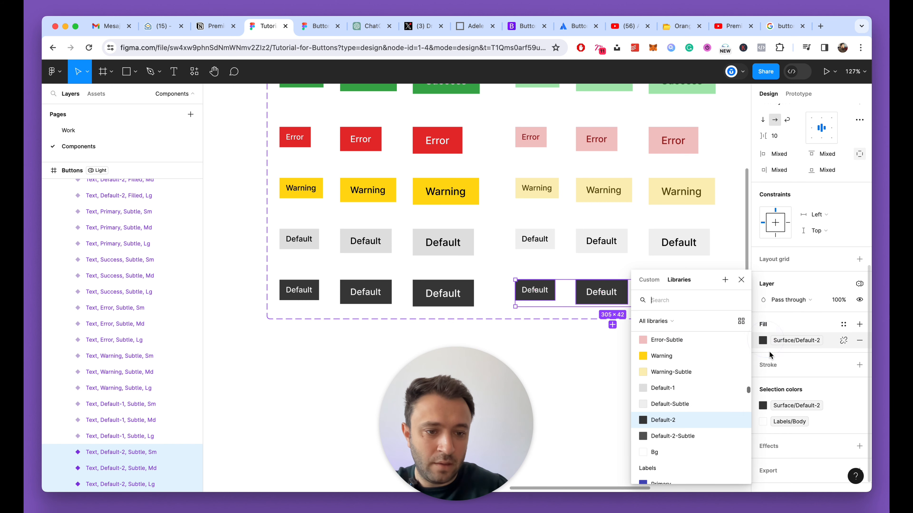
{"action": "left_click", "coordinate": [686, 437]}
Switch the Tokens mode of the Buttons frame to Dark.
{"action": "scroll", "coordinate": [559, 333], "scroll_direction": "down", "scroll_amount": 5}
{"action": "left_click", "coordinate": [400, 192]}
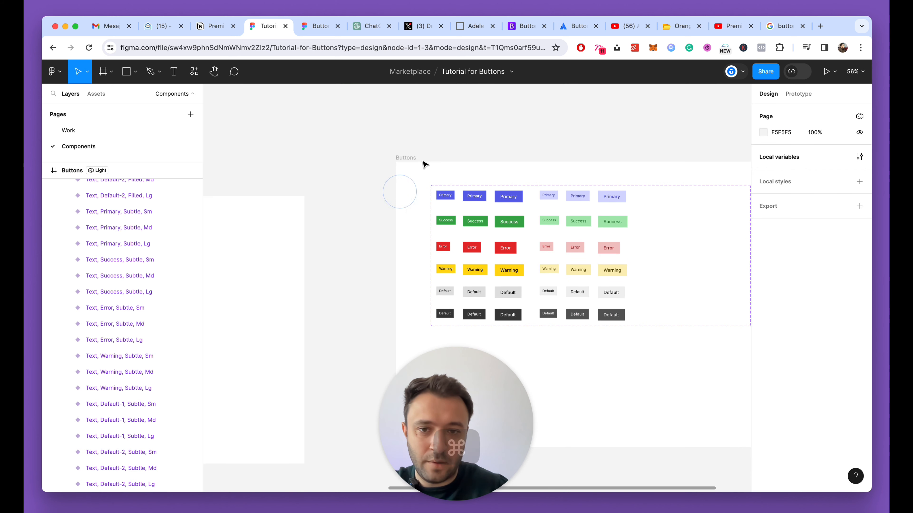
{"action": "left_click", "coordinate": [414, 156]}
{"action": "left_click", "coordinate": [823, 307]}
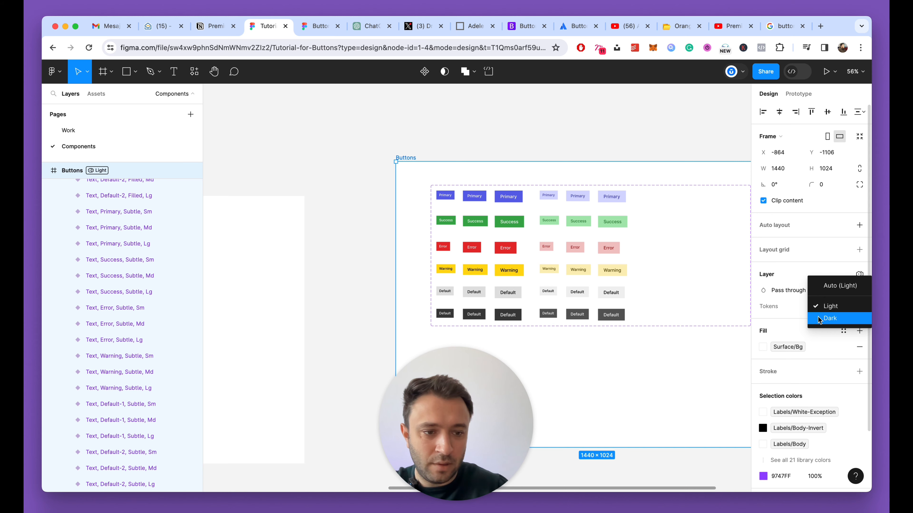
{"action": "left_click", "coordinate": [827, 318]}
Examine how the filled and subtle button variants look in dark mode.
{"action": "scroll", "coordinate": [641, 370], "scroll_direction": "up", "scroll_amount": 5}
{"action": "scroll", "coordinate": [641, 370], "scroll_direction": "up", "scroll_amount": 2}
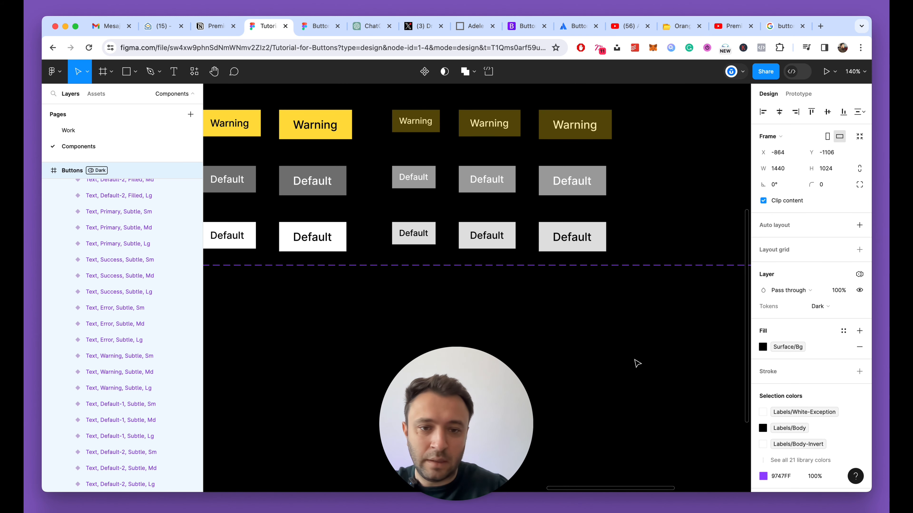
{"action": "scroll", "coordinate": [621, 349], "scroll_direction": "down", "scroll_amount": 5}
{"action": "scroll", "coordinate": [520, 311], "scroll_direction": "up", "scroll_amount": 3}
{"action": "scroll", "coordinate": [521, 311], "scroll_direction": "up", "scroll_amount": 3}
{"action": "scroll", "coordinate": [592, 318], "scroll_direction": "up", "scroll_amount": 3}
{"action": "scroll", "coordinate": [593, 318], "scroll_direction": "left", "scroll_amount": 1}
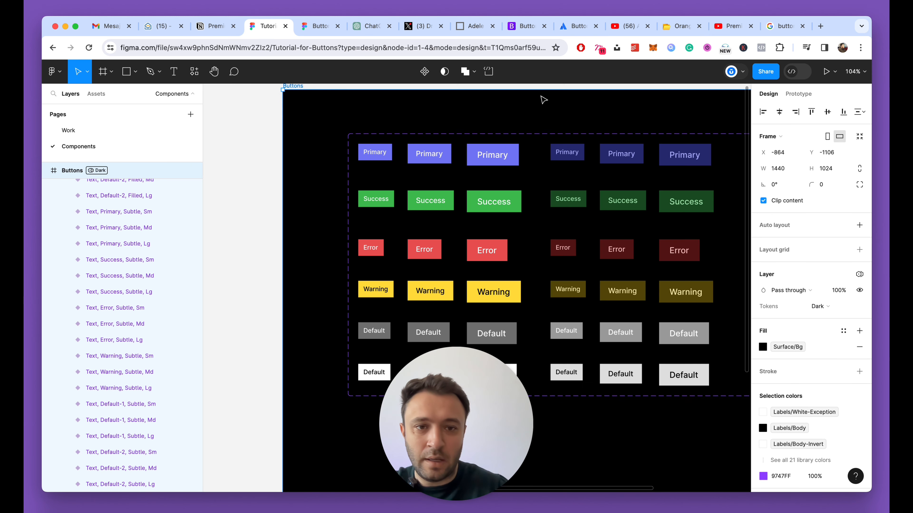
{"action": "left_click_drag", "start_coordinate": [468, 428], "coordinate": [126, 428]}
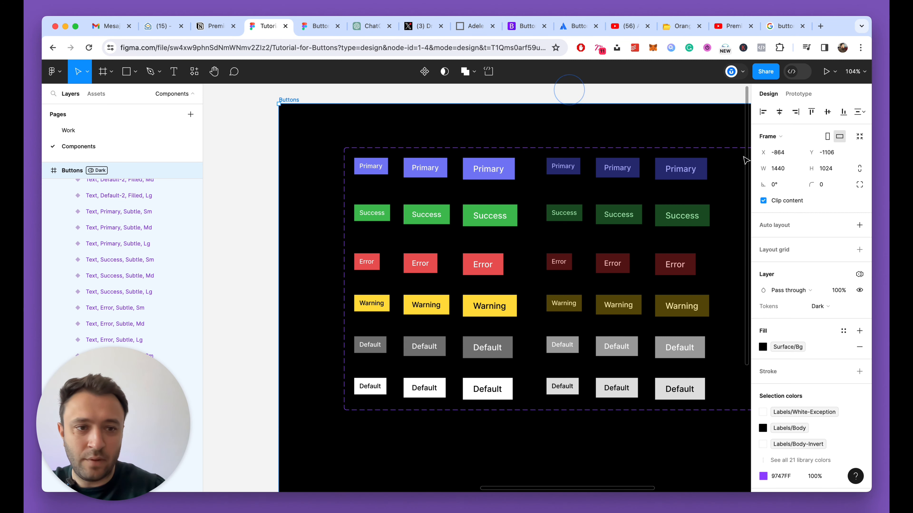
{"action": "scroll", "coordinate": [534, 203], "scroll_direction": "up", "scroll_amount": 2}
{"action": "scroll", "coordinate": [533, 202], "scroll_direction": "right", "scroll_amount": 1}
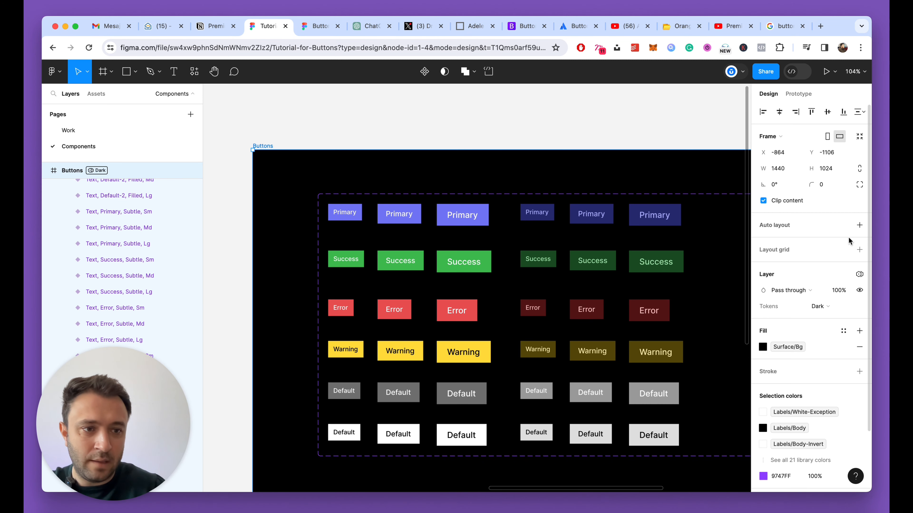
Open the local variables and show only the Surface group.
{"action": "left_click", "coordinate": [508, 110]}
{"action": "left_click", "coordinate": [860, 157]}
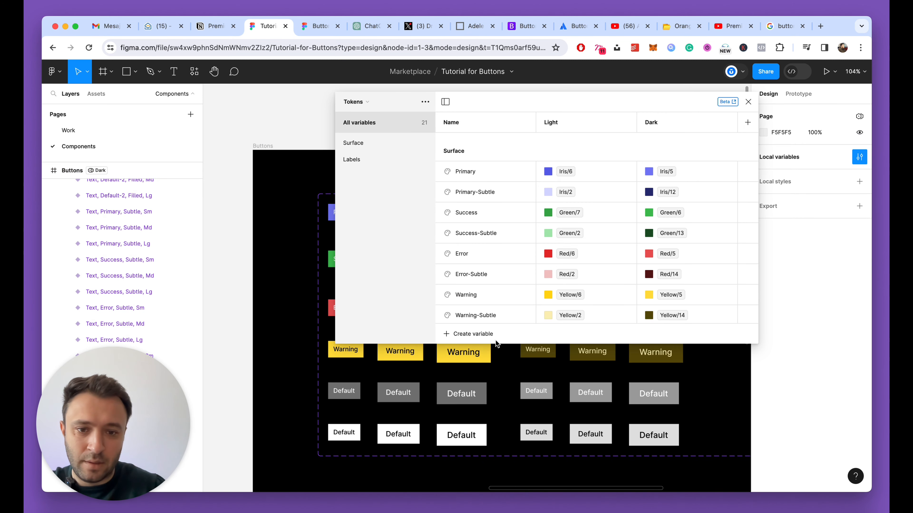
{"action": "left_click", "coordinate": [354, 143]}
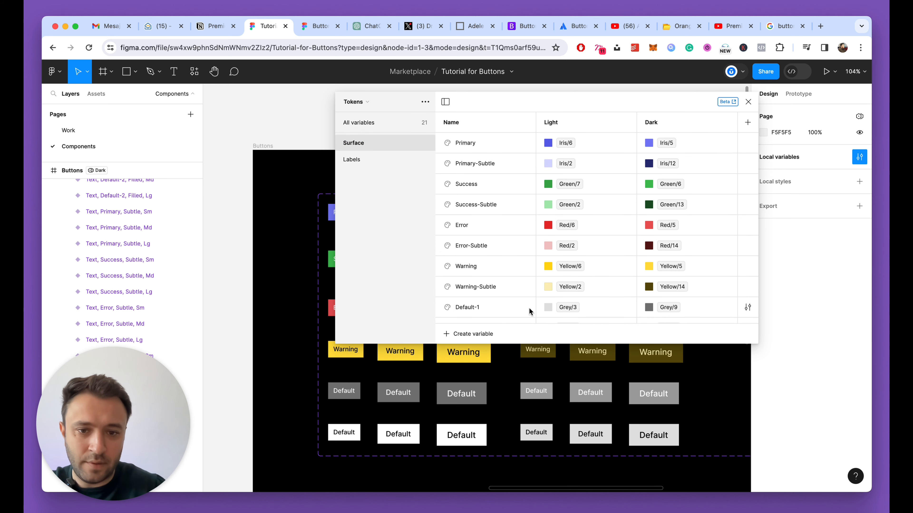
Try Grey/8 as the Dark value of Default-1 and undo it.
{"action": "left_click", "coordinate": [650, 309]}
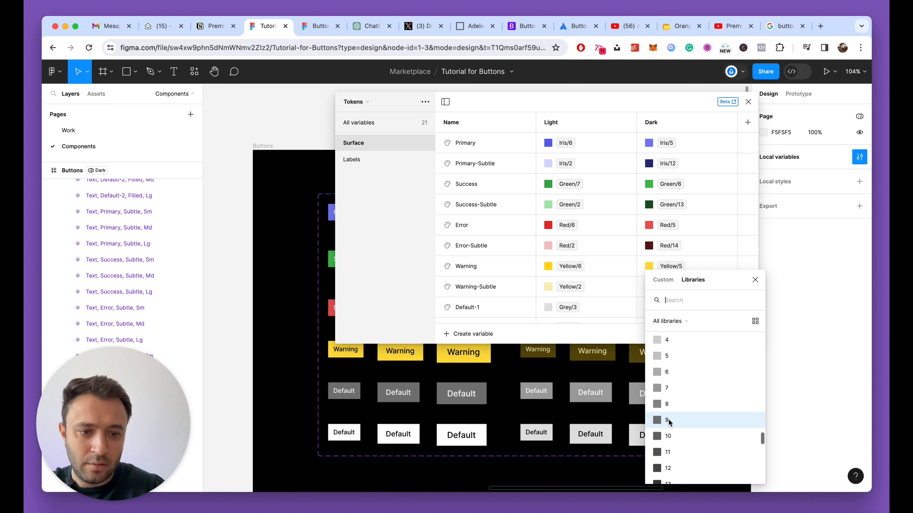
{"action": "left_click", "coordinate": [660, 404]}
{"action": "key", "text": "super+z"}
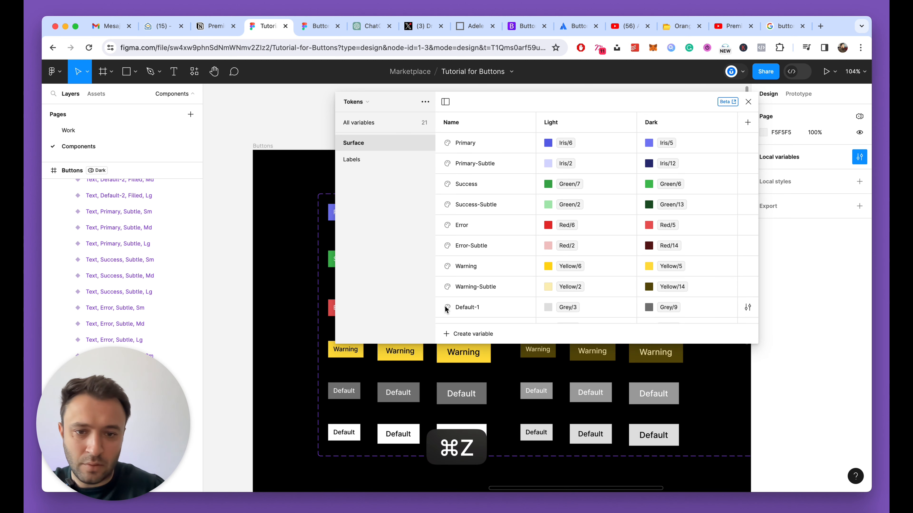
Set the Dark value of Default-2-Subtle to Grey/5 and close the local variables.
{"action": "scroll", "coordinate": [473, 298], "scroll_direction": "down", "scroll_amount": 1}
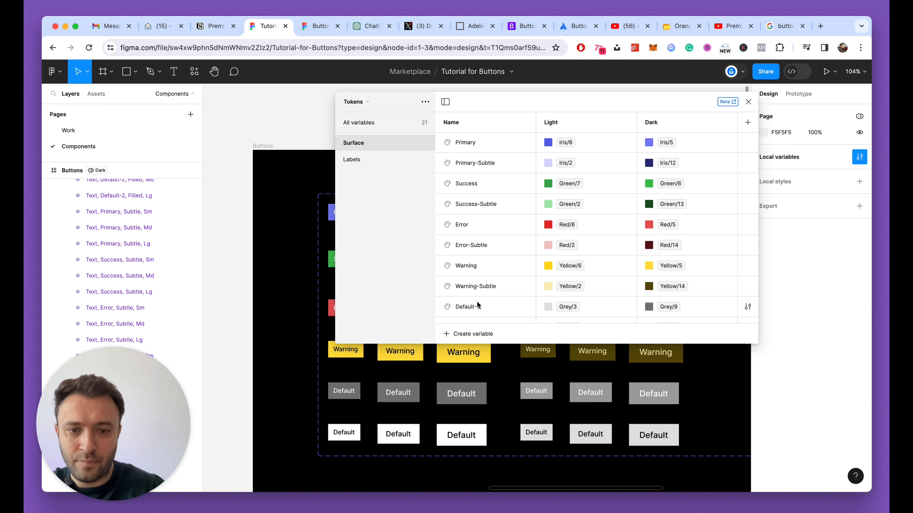
{"action": "scroll", "coordinate": [477, 305], "scroll_direction": "down", "scroll_amount": 3}
{"action": "scroll", "coordinate": [480, 299], "scroll_direction": "down", "scroll_amount": 2}
{"action": "left_click", "coordinate": [487, 294]}
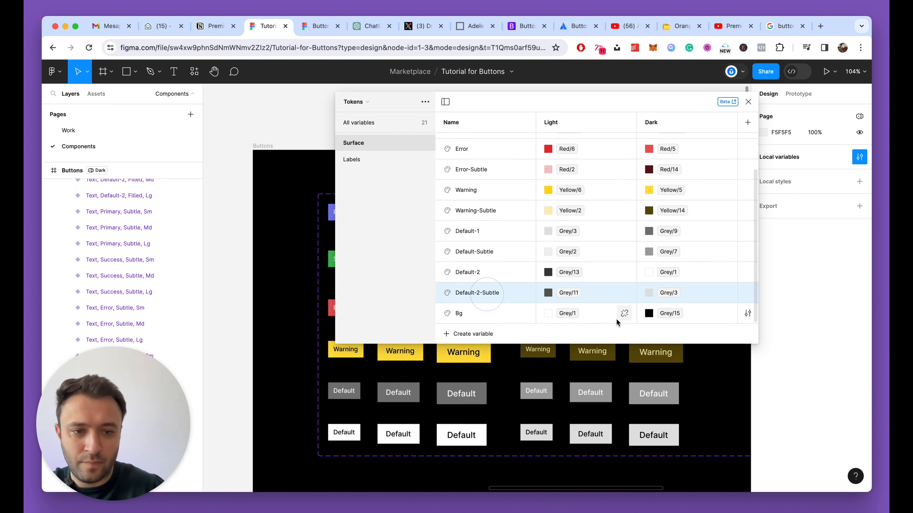
{"action": "left_click", "coordinate": [649, 293]}
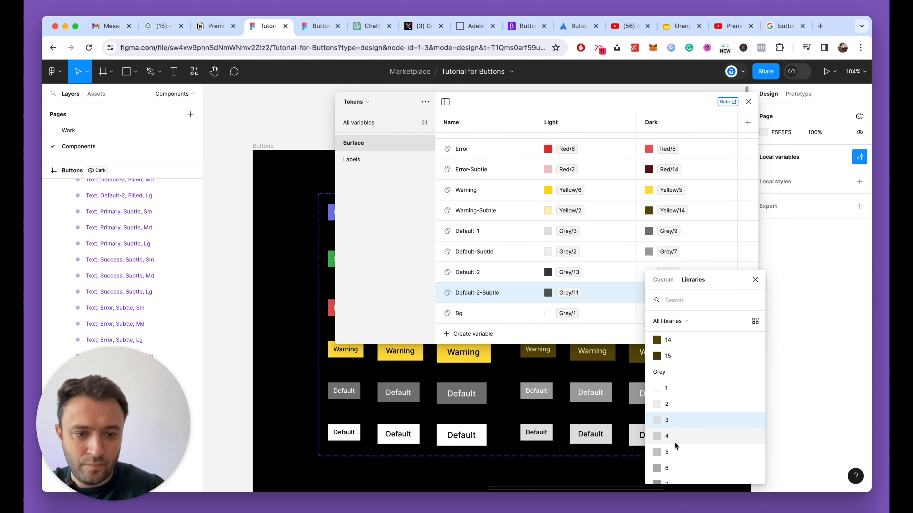
{"action": "left_click", "coordinate": [667, 436]}
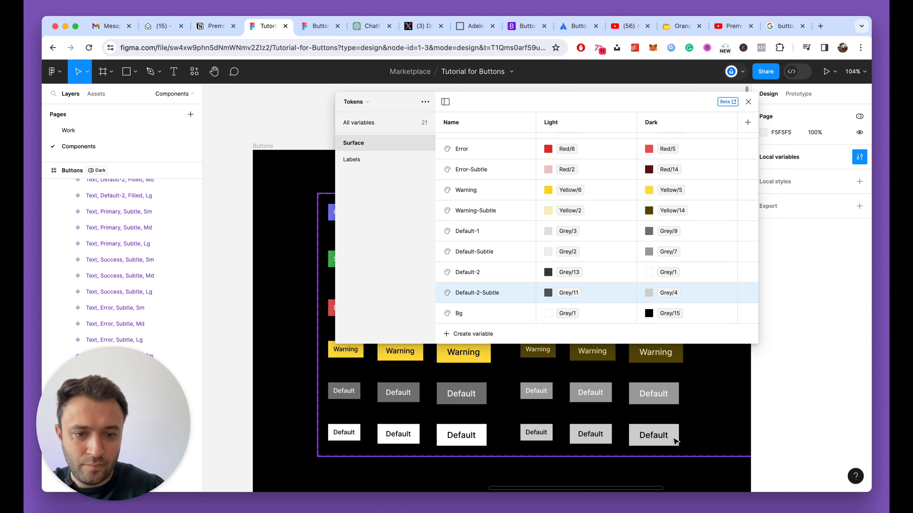
{"action": "left_click", "coordinate": [655, 298]}
{"action": "left_click", "coordinate": [671, 442]}
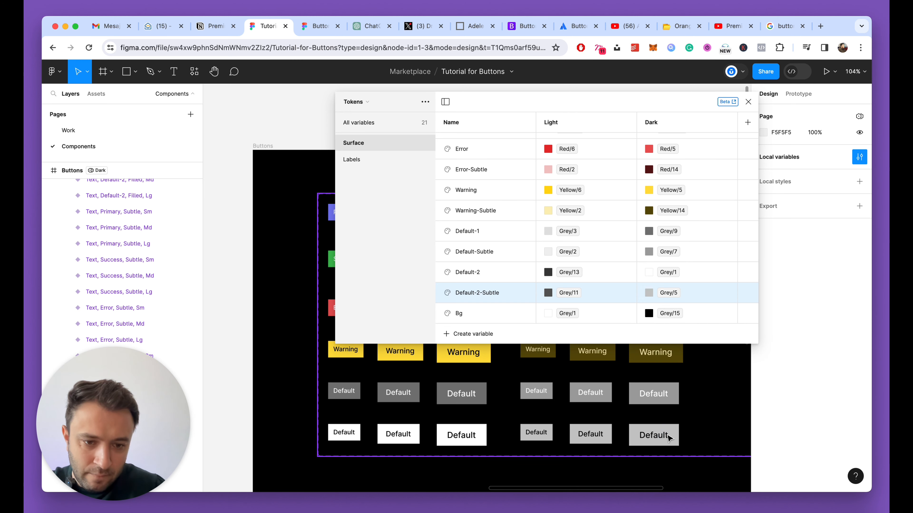
{"action": "scroll", "coordinate": [668, 439], "scroll_direction": "down", "scroll_amount": 2}
{"action": "scroll", "coordinate": [669, 438], "scroll_direction": "up", "scroll_amount": 3}
{"action": "scroll", "coordinate": [616, 433], "scroll_direction": "down", "scroll_amount": 1}
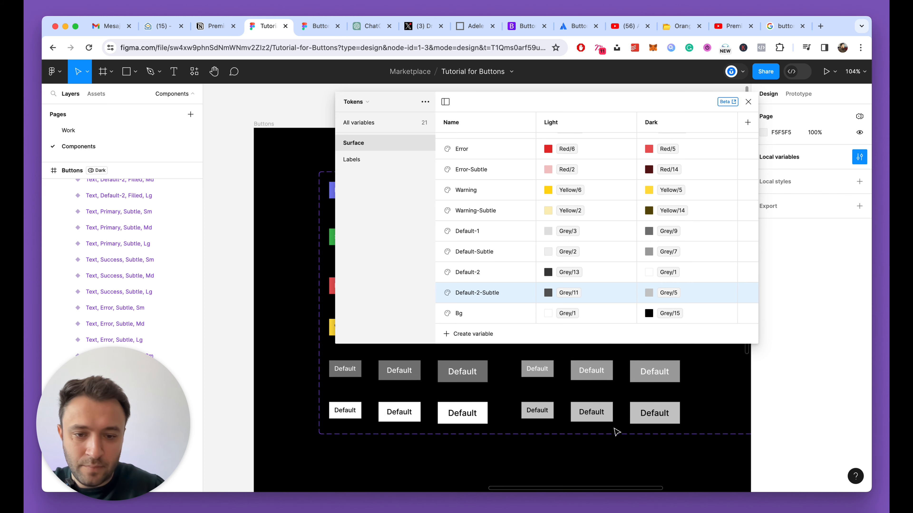
{"action": "scroll", "coordinate": [615, 431], "scroll_direction": "left", "scroll_amount": 1}
{"action": "left_click", "coordinate": [749, 102]}
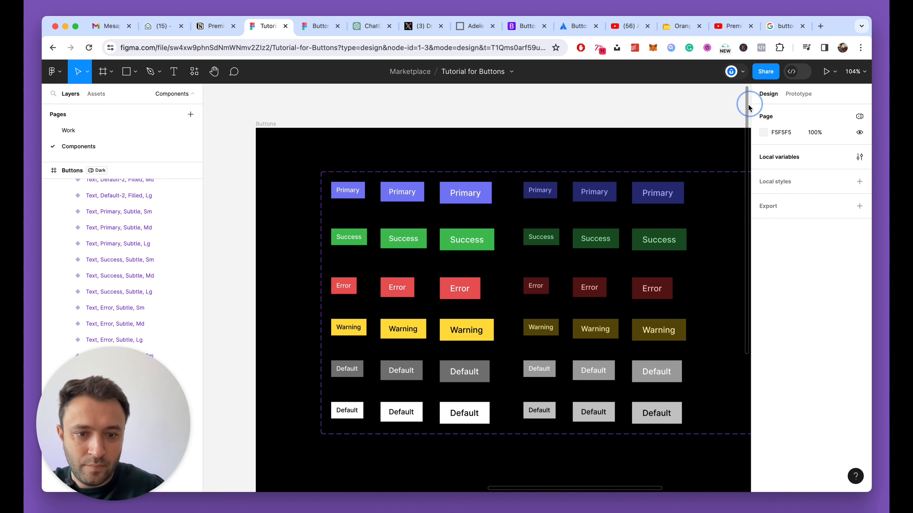
Compare the two rows of default buttons with the other dark variants in the Buttons frame.
{"action": "scroll", "coordinate": [438, 343], "scroll_direction": "down", "scroll_amount": 5}
{"action": "scroll", "coordinate": [441, 346], "scroll_direction": "up", "scroll_amount": 4}
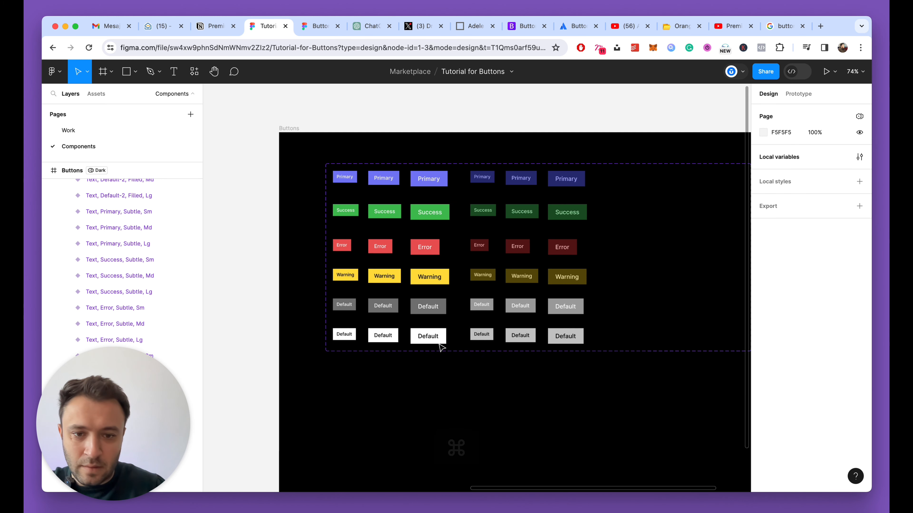
{"action": "left_click", "coordinate": [283, 127]}
{"action": "scroll", "coordinate": [420, 240], "scroll_direction": "up", "scroll_amount": 3}
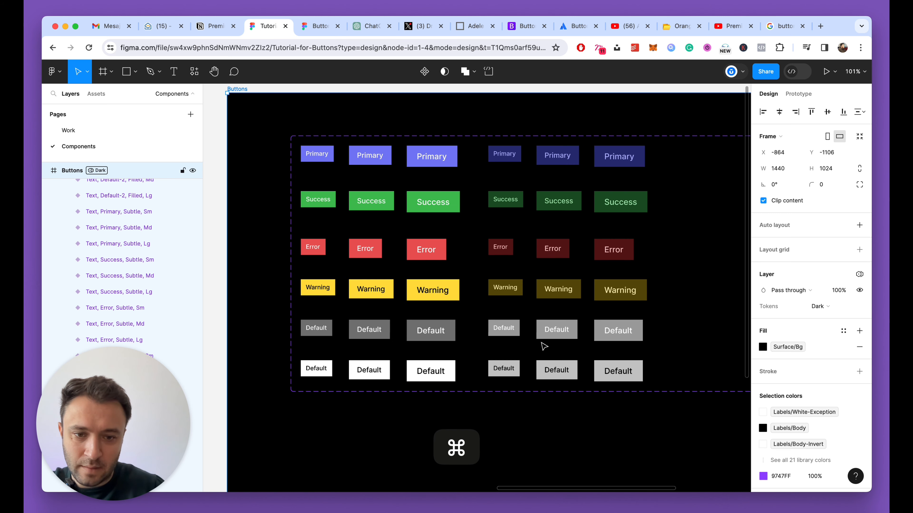
{"action": "scroll", "coordinate": [544, 346], "scroll_direction": "up", "scroll_amount": 2}
{"action": "scroll", "coordinate": [542, 345], "scroll_direction": "down", "scroll_amount": 3}
{"action": "scroll", "coordinate": [543, 343], "scroll_direction": "up", "scroll_amount": 4}
{"action": "left_click", "coordinate": [443, 282]}
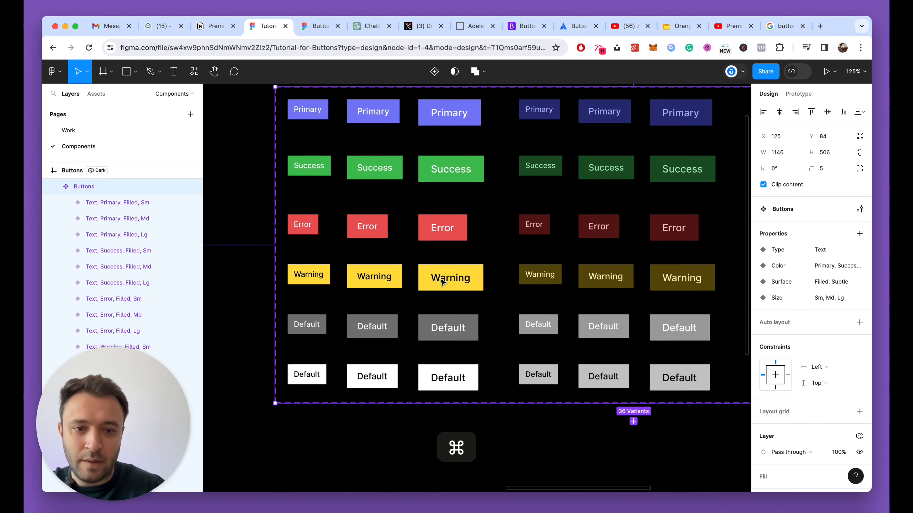
{"action": "scroll", "coordinate": [443, 282], "scroll_direction": "down", "scroll_amount": 2}
{"action": "key", "text": "Escape"}
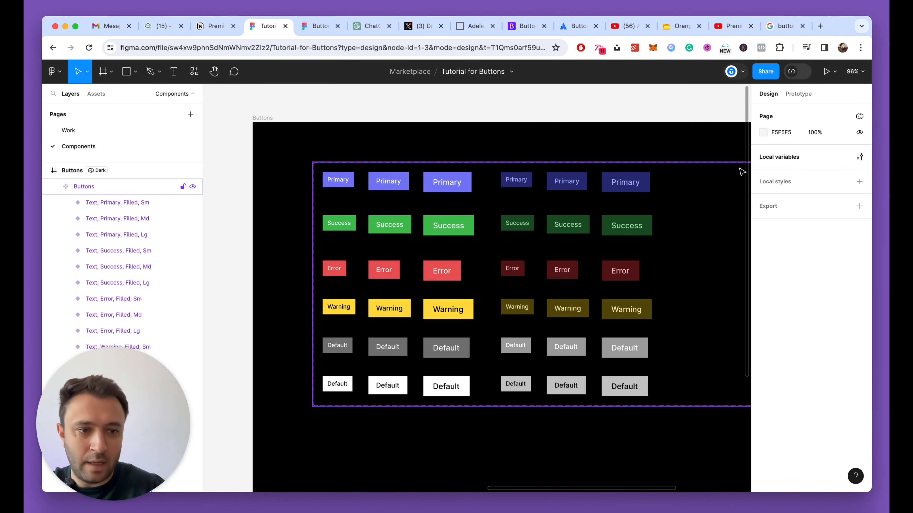
Reopen the local variables and bring up the default tokens in the Surface group.
{"action": "left_click", "coordinate": [859, 157]}
{"action": "left_click", "coordinate": [354, 143]}
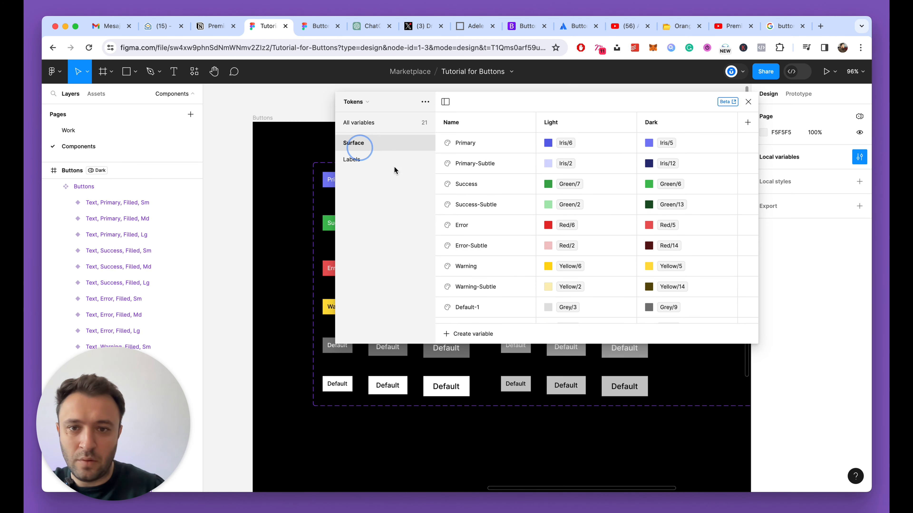
{"action": "scroll", "coordinate": [512, 277], "scroll_direction": "down", "scroll_amount": 2}
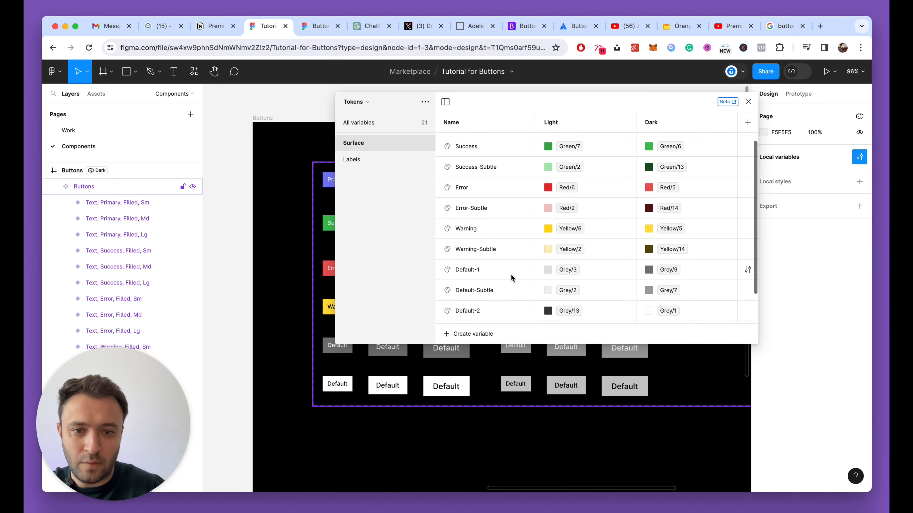
Try Grey/10 as the Dark value of Default-1 and undo it.
{"action": "left_click", "coordinate": [650, 270]}
{"action": "left_click", "coordinate": [664, 438]}
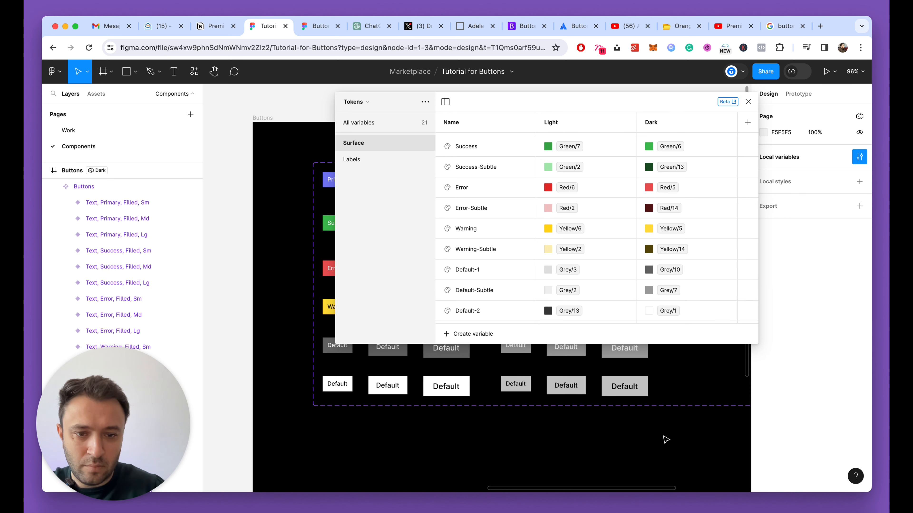
{"action": "key", "text": "super+z"}
Set the Dark value of Default-Subtle to Grey/9.
{"action": "left_click", "coordinate": [493, 294]}
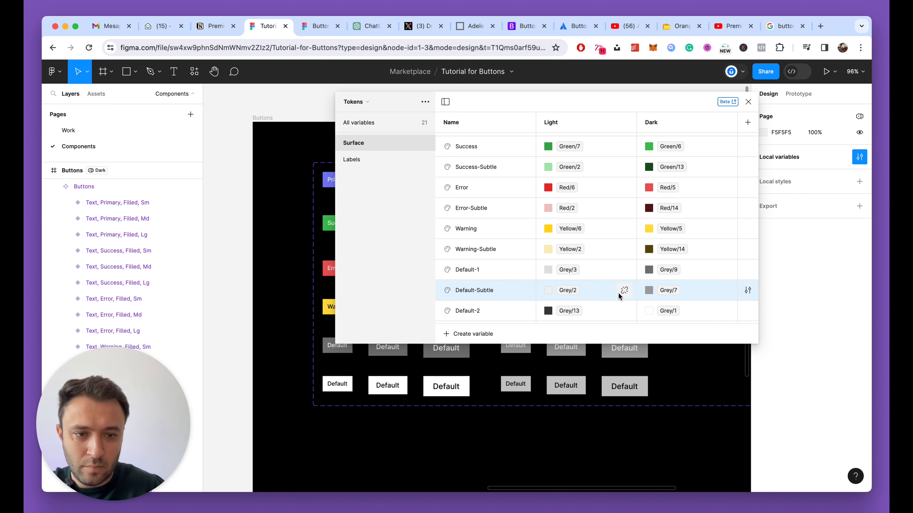
{"action": "left_click", "coordinate": [646, 292]}
{"action": "left_click", "coordinate": [673, 438]}
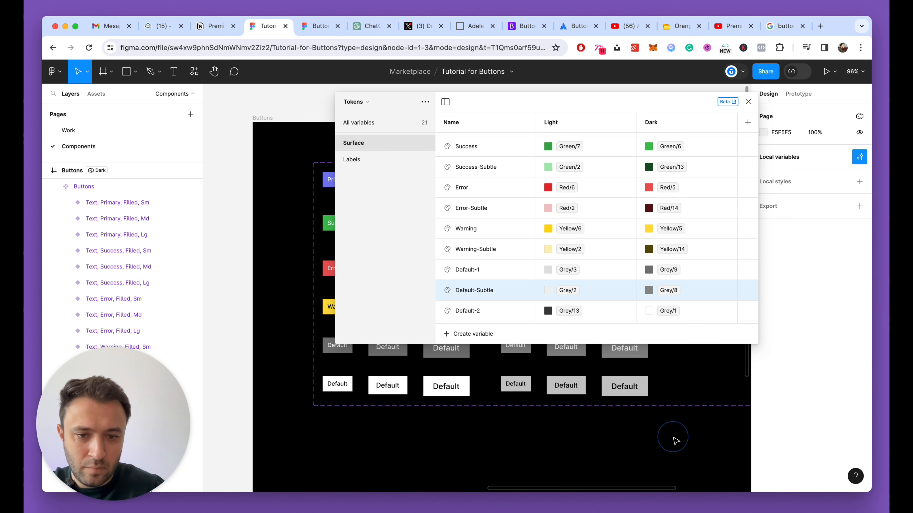
{"action": "left_click", "coordinate": [649, 291]}
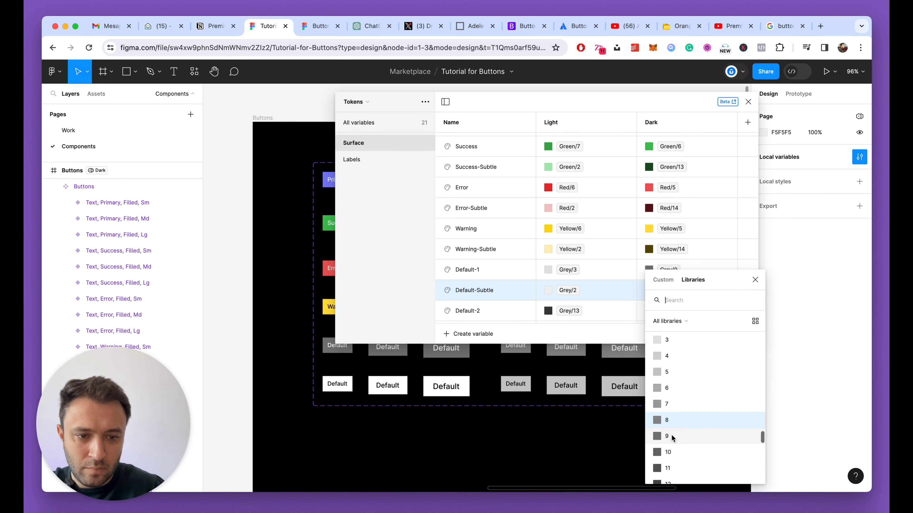
{"action": "left_click", "coordinate": [674, 441]}
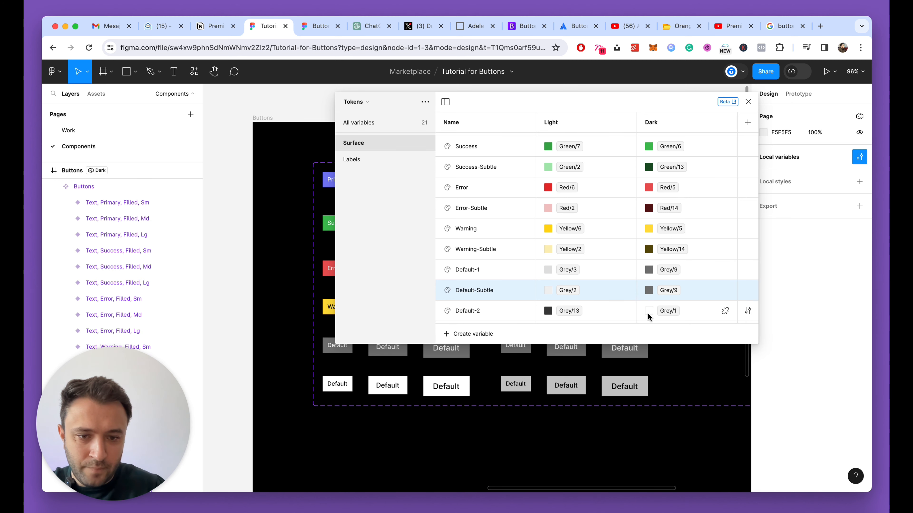
Set the Dark value of Default-1 to Grey/10 and close the local variables.
{"action": "left_click", "coordinate": [649, 270]}
{"action": "left_click", "coordinate": [662, 437]}
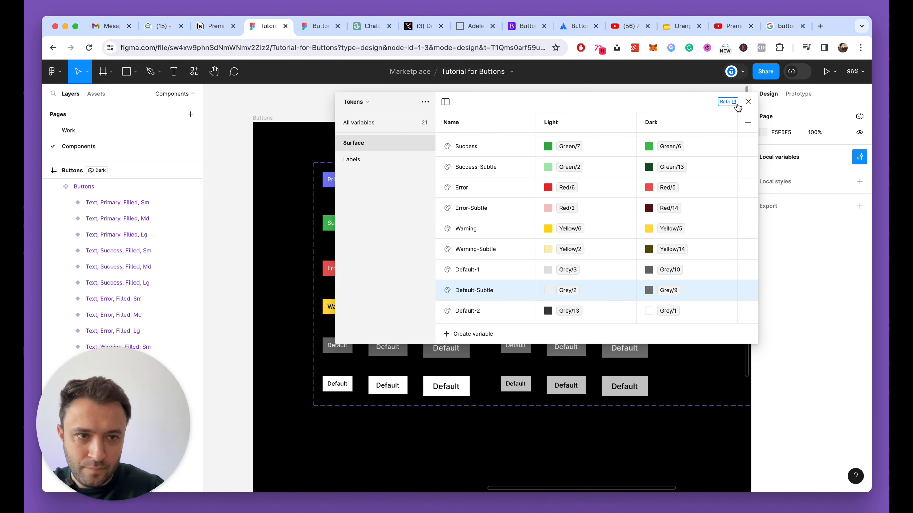
{"action": "left_click", "coordinate": [749, 102]}
Examine the default button rows in dark mode, including the small Default-1 Subtle variant.
{"action": "scroll", "coordinate": [578, 257], "scroll_direction": "down", "scroll_amount": 5}
{"action": "scroll", "coordinate": [595, 314], "scroll_direction": "up", "scroll_amount": 4}
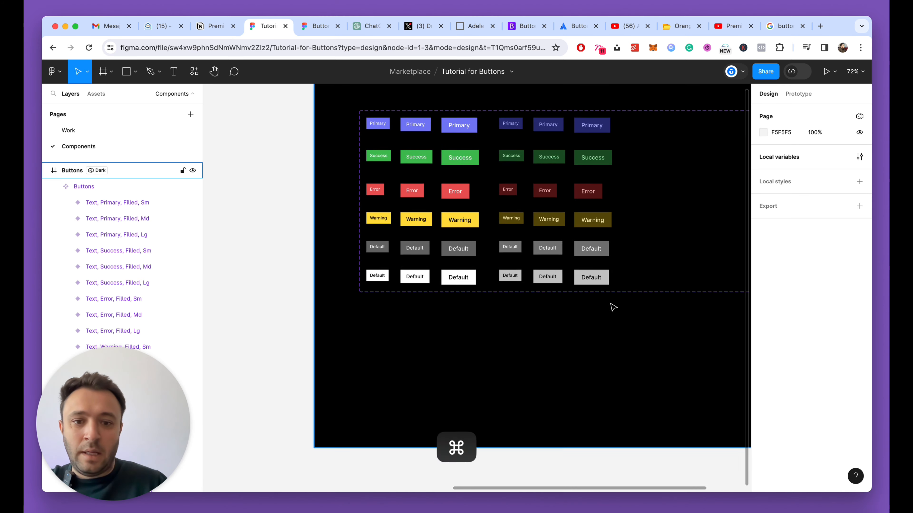
{"action": "scroll", "coordinate": [613, 307], "scroll_direction": "up", "scroll_amount": 3}
{"action": "scroll", "coordinate": [539, 320], "scroll_direction": "up", "scroll_amount": 3}
{"action": "left_click", "coordinate": [474, 310]}
{"action": "scroll", "coordinate": [396, 216], "scroll_direction": "up", "scroll_amount": 1}
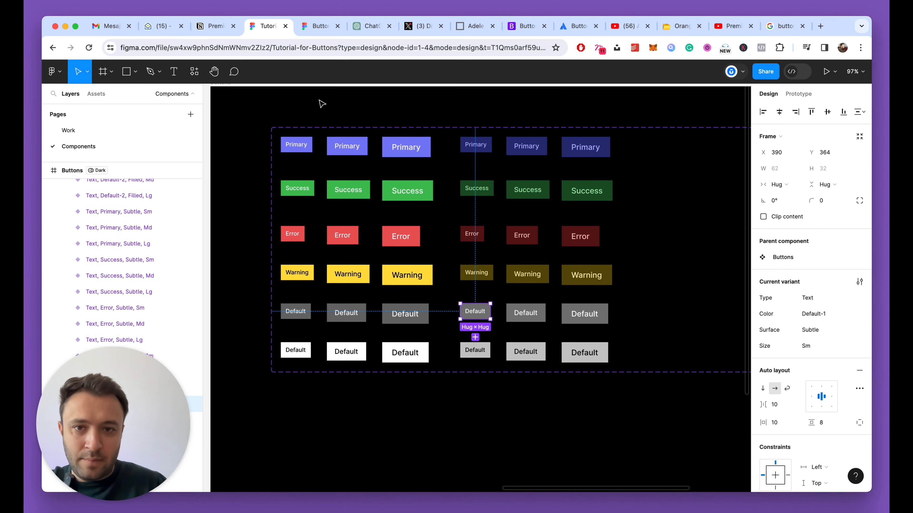
{"action": "scroll", "coordinate": [335, 111], "scroll_direction": "up", "scroll_amount": 3}
{"action": "left_click", "coordinate": [346, 118]}
Open the local variables and show only the Surface tokens.
{"action": "left_click", "coordinate": [860, 157]}
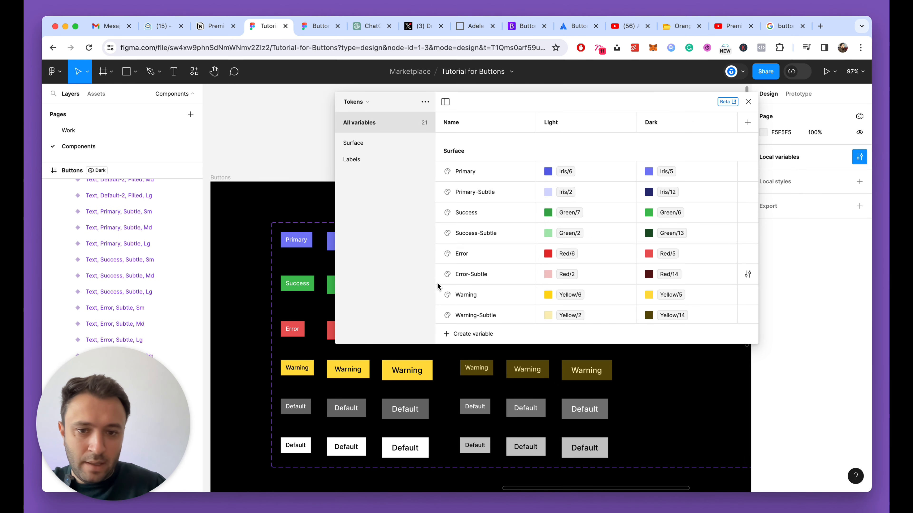
{"action": "scroll", "coordinate": [467, 286], "scroll_direction": "down", "scroll_amount": 10}
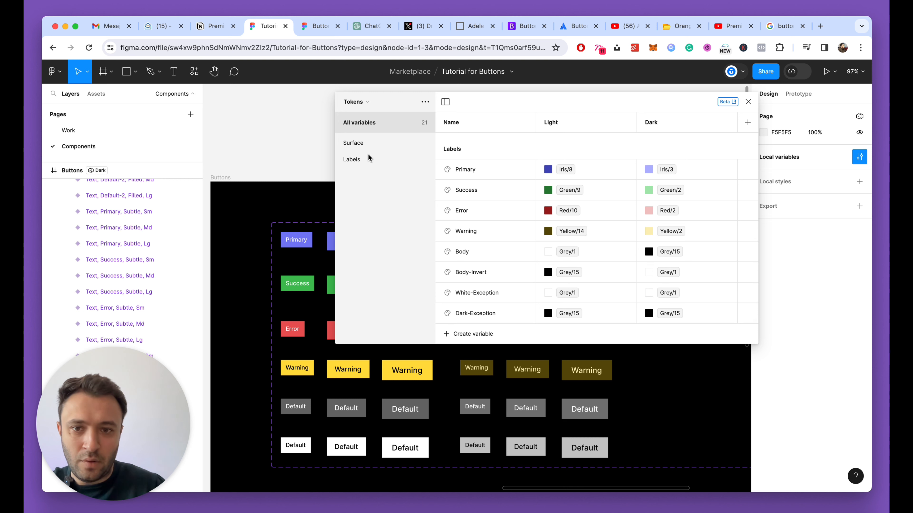
{"action": "left_click", "coordinate": [366, 144]}
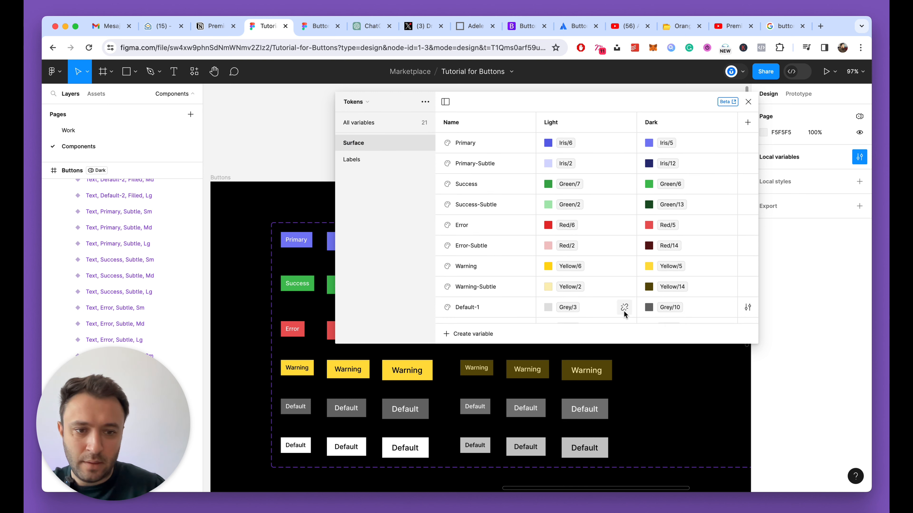
Try Grey/8 as the Dark value of the Default-1 surface token and undo it.
{"action": "left_click", "coordinate": [651, 310]}
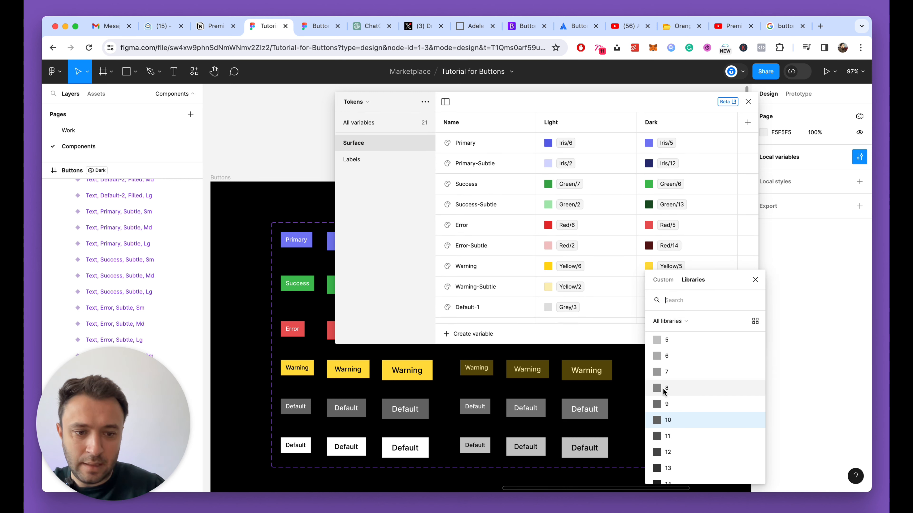
{"action": "left_click", "coordinate": [666, 391]}
{"action": "key", "text": "super+z"}
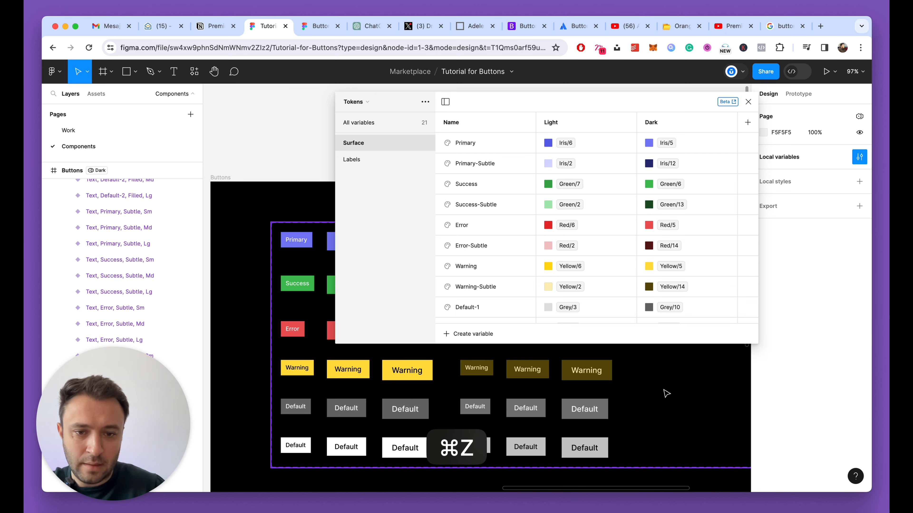
Set the Dark value of the Default-Subtle surface token to Grey/8 and close the local variables.
{"action": "scroll", "coordinate": [506, 305], "scroll_direction": "down", "scroll_amount": 2}
{"action": "left_click", "coordinate": [474, 298]}
{"action": "left_click", "coordinate": [654, 301]}
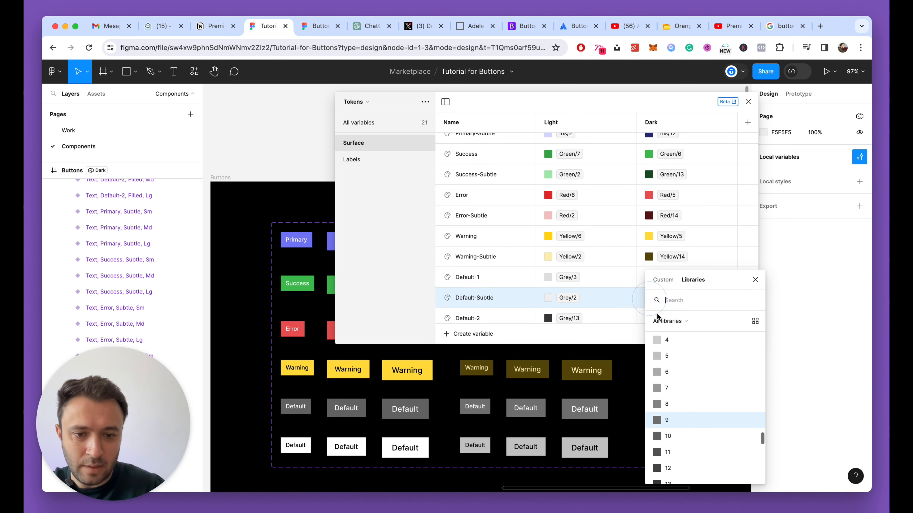
{"action": "left_click", "coordinate": [669, 408]}
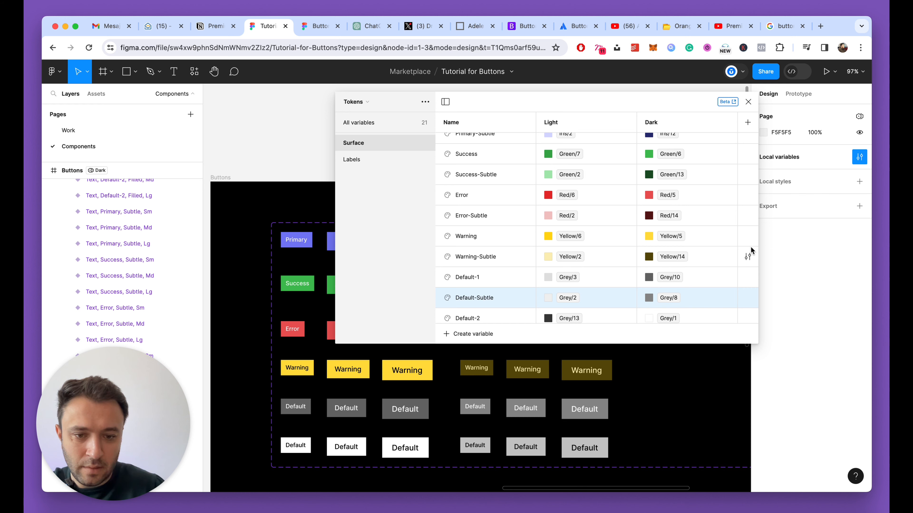
{"action": "left_click", "coordinate": [747, 102]}
Switch the Tokens mode of the Buttons frame to Light.
{"action": "scroll", "coordinate": [578, 201], "scroll_direction": "down", "scroll_amount": 8}
{"action": "scroll", "coordinate": [587, 237], "scroll_direction": "up", "scroll_amount": 6}
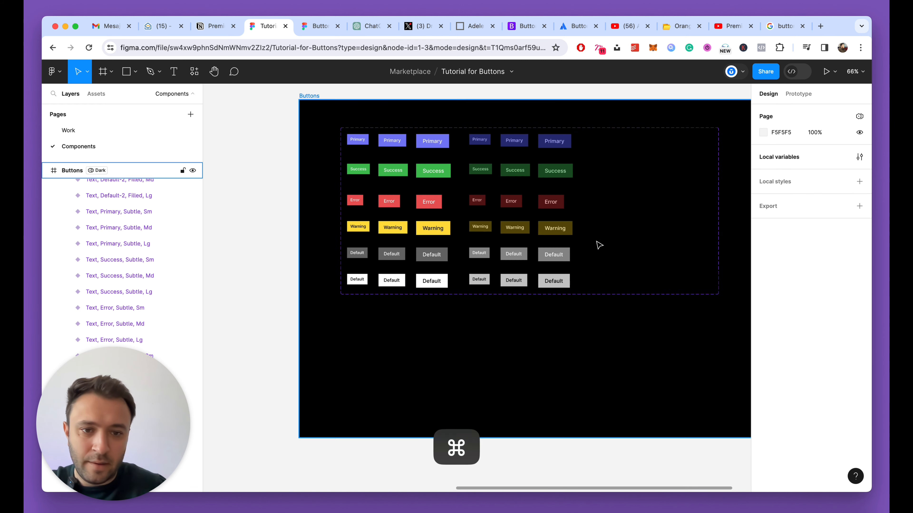
{"action": "scroll", "coordinate": [598, 245], "scroll_direction": "up", "scroll_amount": 2}
{"action": "left_click", "coordinate": [310, 162]}
{"action": "scroll", "coordinate": [542, 255], "scroll_direction": "up", "scroll_amount": 5}
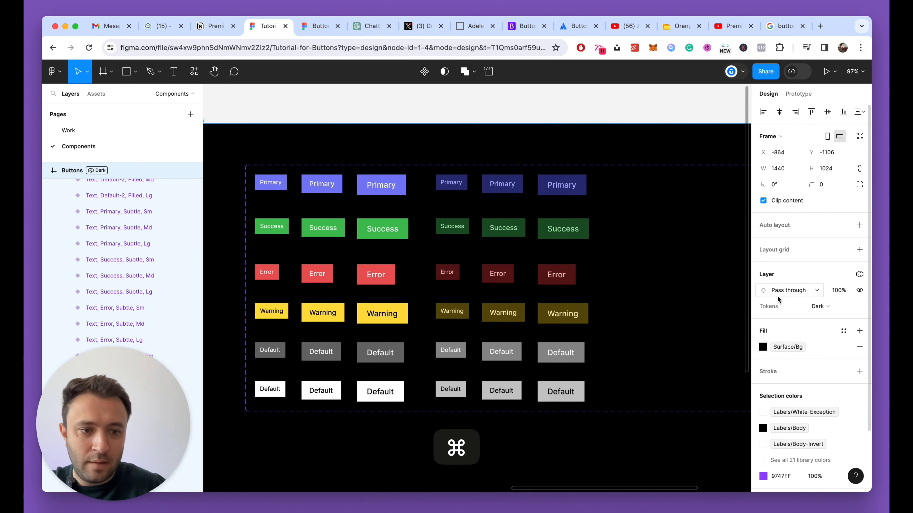
{"action": "left_click", "coordinate": [833, 309]}
{"action": "left_click", "coordinate": [832, 294]}
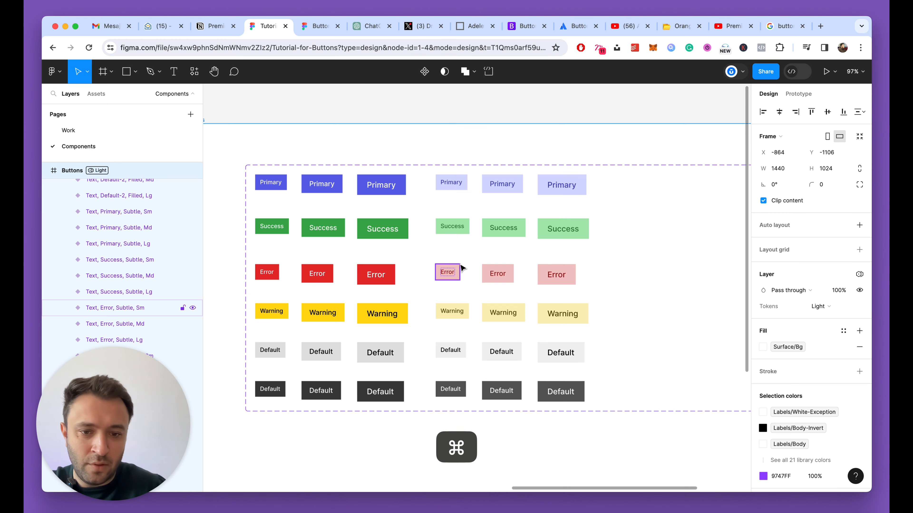
Examine the filled and subtle button variants in light mode, especially the two default rows.
{"action": "scroll", "coordinate": [505, 360], "scroll_direction": "down", "scroll_amount": 5}
{"action": "scroll", "coordinate": [503, 359], "scroll_direction": "up", "scroll_amount": 3}
{"action": "scroll", "coordinate": [431, 349], "scroll_direction": "up", "scroll_amount": 2}
{"action": "scroll", "coordinate": [483, 353], "scroll_direction": "down", "scroll_amount": 3}
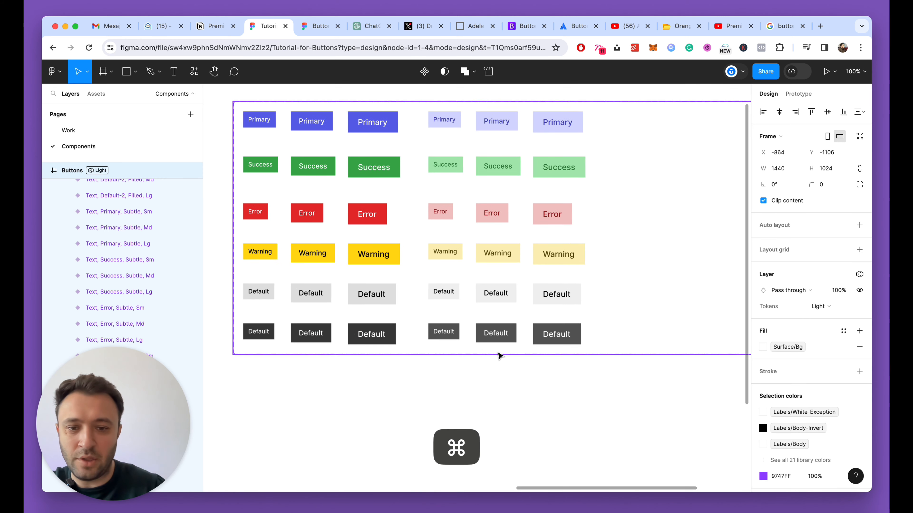
{"action": "left_click", "coordinate": [520, 182]}
{"action": "scroll", "coordinate": [469, 245], "scroll_direction": "up", "scroll_amount": 5}
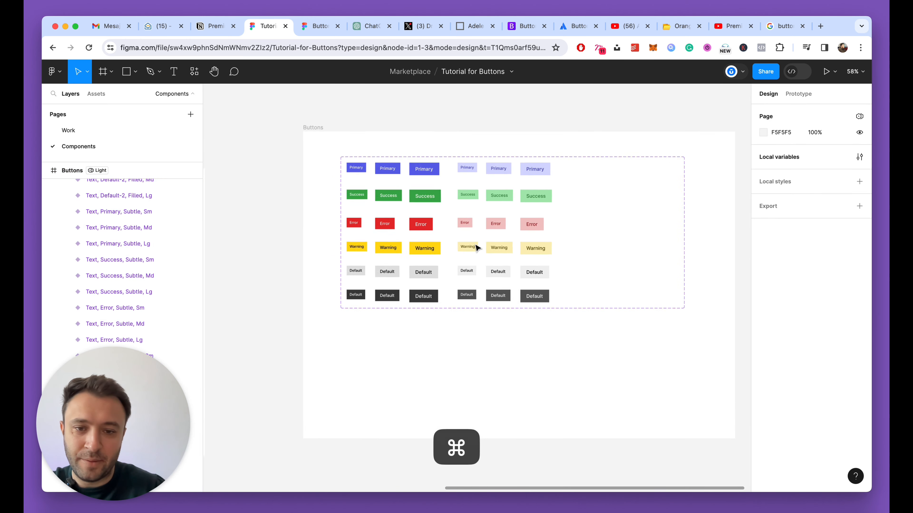
{"action": "scroll", "coordinate": [475, 246], "scroll_direction": "up", "scroll_amount": 1}
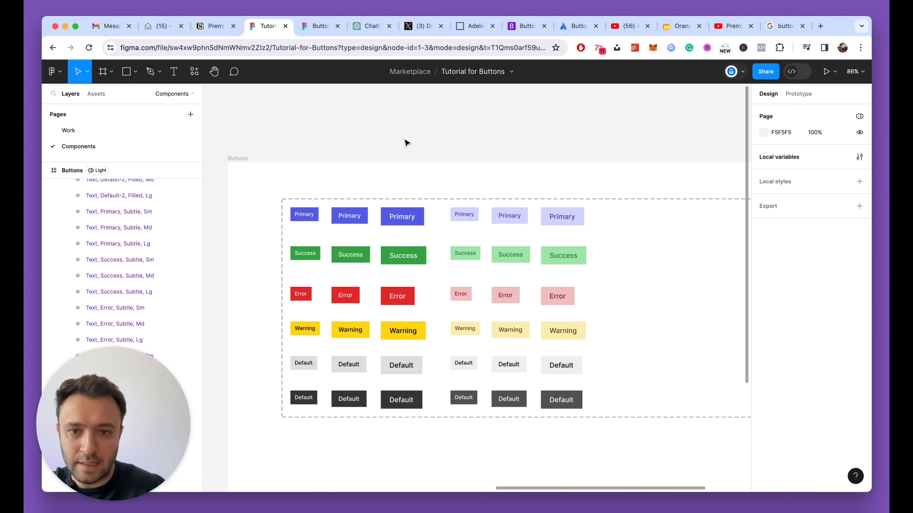
Open the local variables and select the Default-Subtle surface token.
{"action": "left_click", "coordinate": [859, 156]}
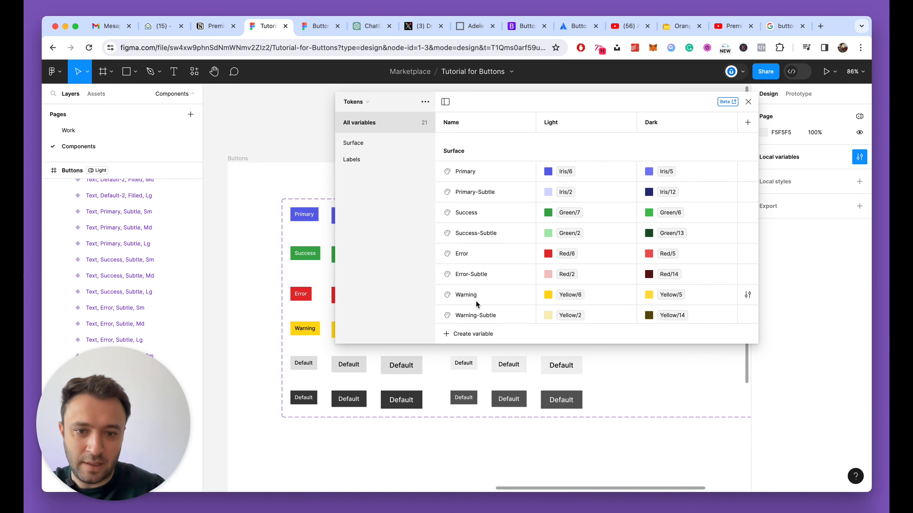
{"action": "scroll", "coordinate": [477, 274], "scroll_direction": "down", "scroll_amount": 5}
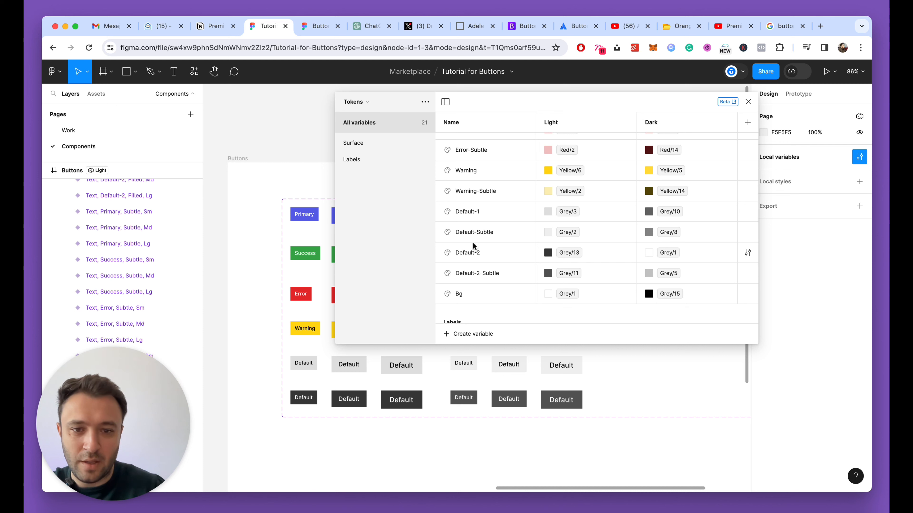
{"action": "left_click", "coordinate": [469, 240]}
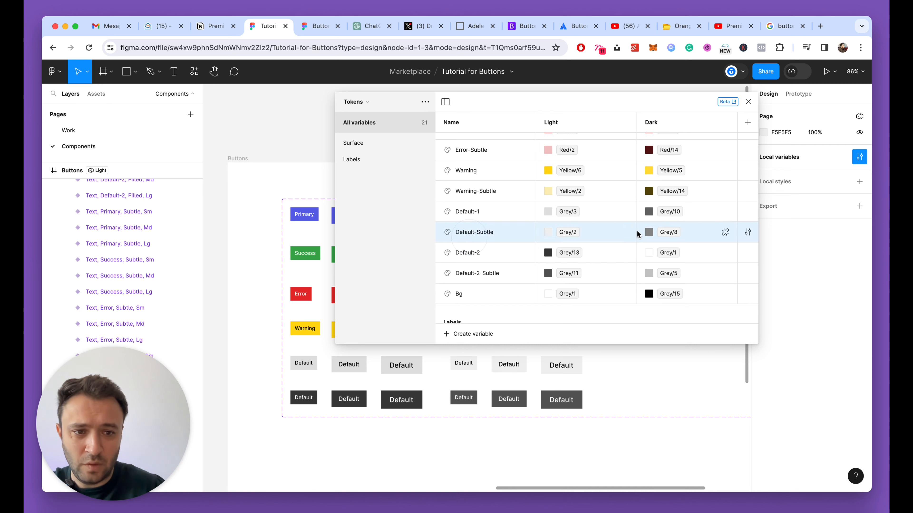
Try Grey/7 as the Dark value of Default-Subtle and undo it.
{"action": "left_click", "coordinate": [650, 233]}
{"action": "left_click", "coordinate": [664, 378]}
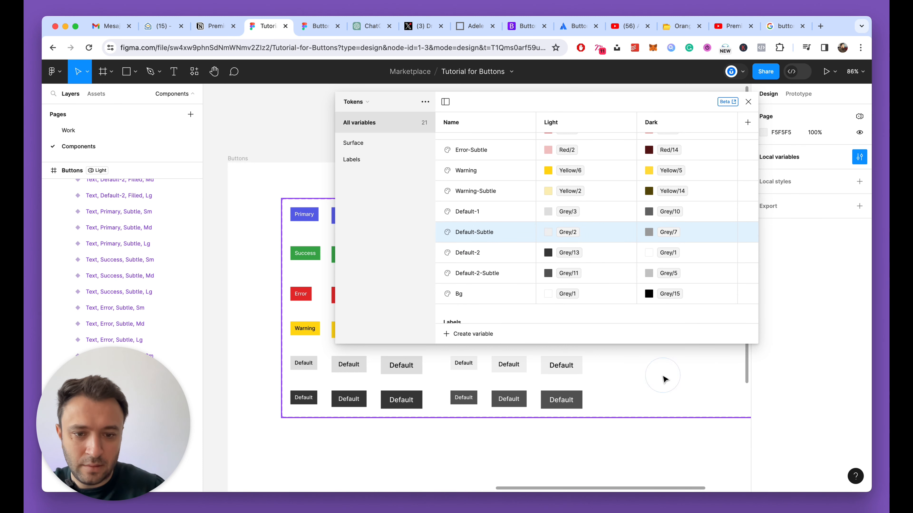
{"action": "key", "text": "super+z"}
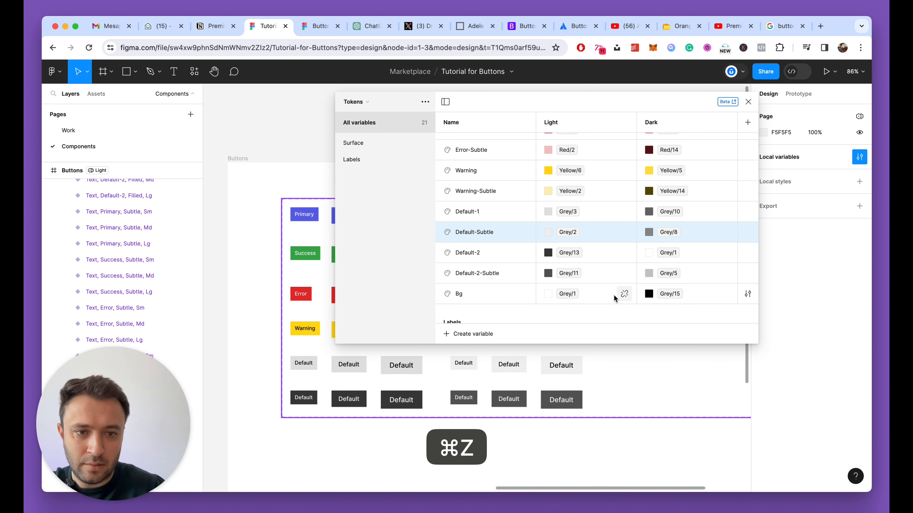
Set the Light value of the Default-2 surface token to Grey/12 and close the local variables.
{"action": "left_click", "coordinate": [548, 253]}
{"action": "left_click", "coordinate": [572, 400]}
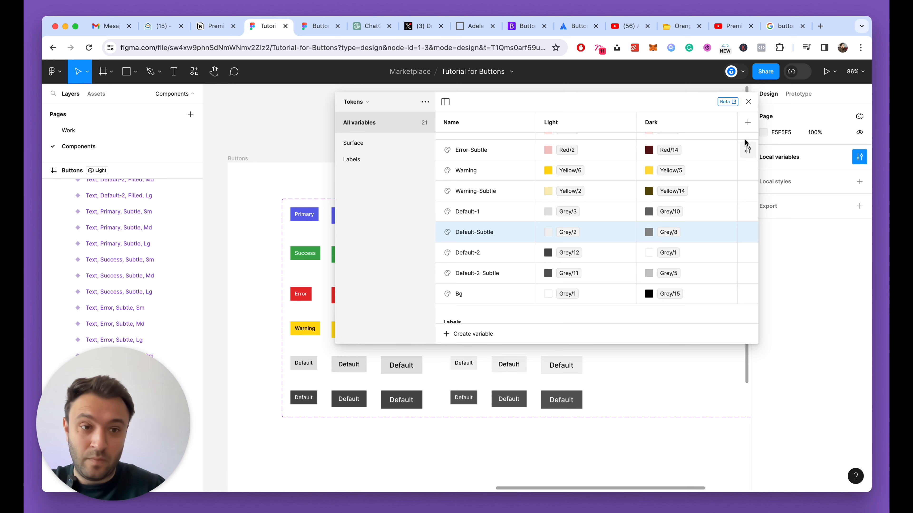
{"action": "left_click", "coordinate": [747, 103]}
Examine the light buttons, the properties of the Buttons component set and the small Primary Subtle variant.
{"action": "scroll", "coordinate": [564, 290], "scroll_direction": "down", "scroll_amount": 5}
{"action": "scroll", "coordinate": [564, 290], "scroll_direction": "up", "scroll_amount": 5}
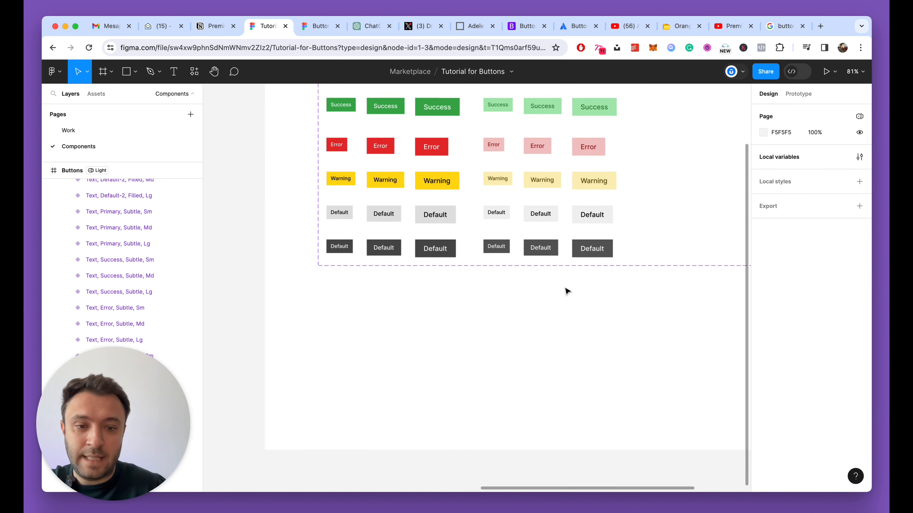
{"action": "left_click", "coordinate": [515, 249]}
{"action": "scroll", "coordinate": [516, 249], "scroll_direction": "up", "scroll_amount": 1}
{"action": "scroll", "coordinate": [454, 161], "scroll_direction": "down", "scroll_amount": 5}
{"action": "scroll", "coordinate": [454, 160], "scroll_direction": "up", "scroll_amount": 3}
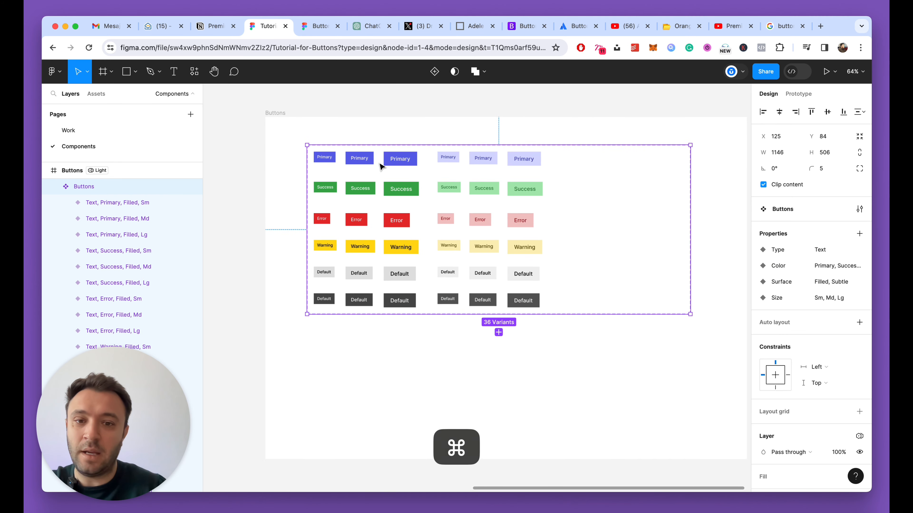
{"action": "left_click", "coordinate": [454, 160]}
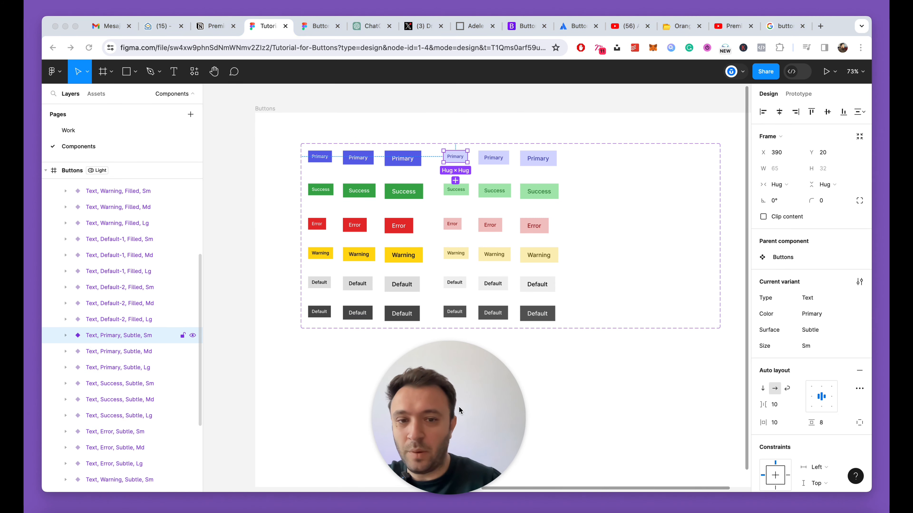
{"action": "scroll", "coordinate": [115, 435], "scroll_direction": "down", "scroll_amount": 3}
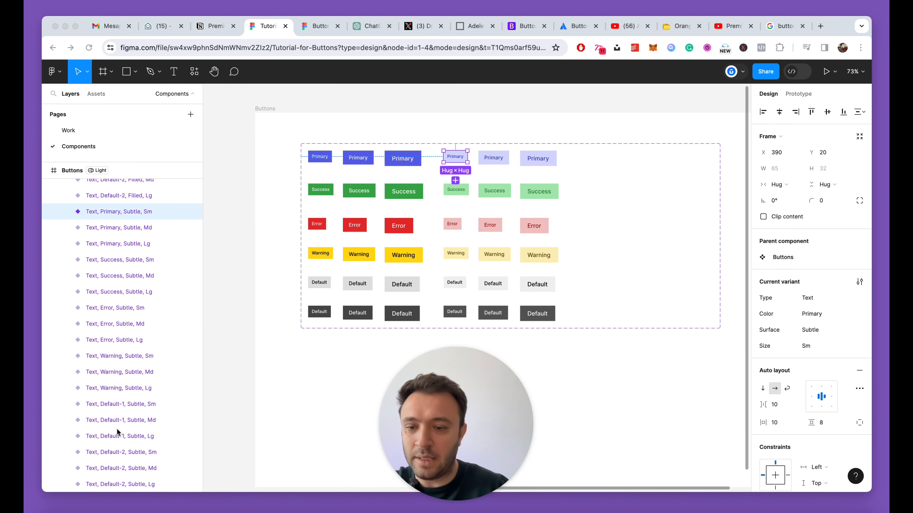
Switch to the finished Buttons file and examine its subtle, outlined and link button variants.
{"action": "left_click", "coordinate": [316, 26]}
{"action": "scroll", "coordinate": [342, 222], "scroll_direction": "down", "scroll_amount": 5}
{"action": "scroll", "coordinate": [537, 261], "scroll_direction": "up", "scroll_amount": 4}
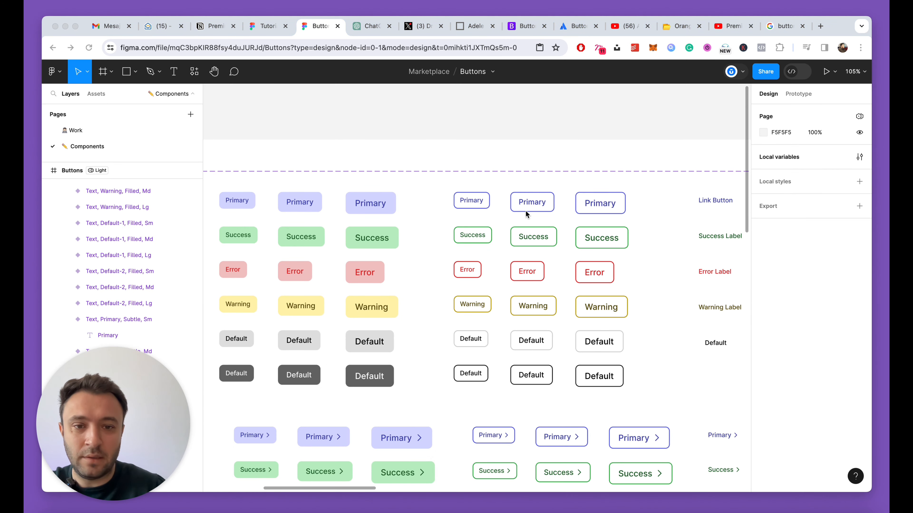
{"action": "scroll", "coordinate": [466, 212], "scroll_direction": "up", "scroll_amount": 3}
{"action": "scroll", "coordinate": [467, 216], "scroll_direction": "up", "scroll_amount": 2}
{"action": "scroll", "coordinate": [475, 216], "scroll_direction": "down", "scroll_amount": 5}
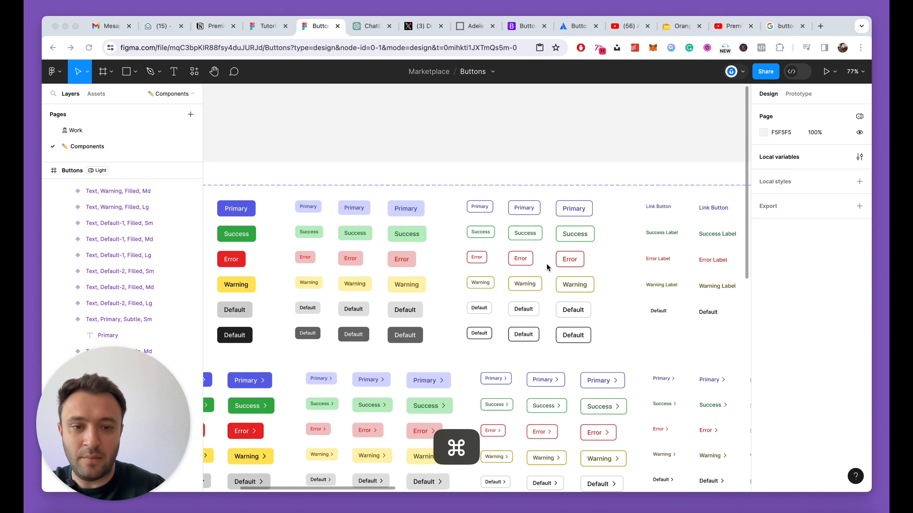
{"action": "scroll", "coordinate": [425, 153], "scroll_direction": "up", "scroll_amount": 5}
{"action": "scroll", "coordinate": [603, 173], "scroll_direction": "down", "scroll_amount": 5}
{"action": "scroll", "coordinate": [555, 200], "scroll_direction": "up", "scroll_amount": 6}
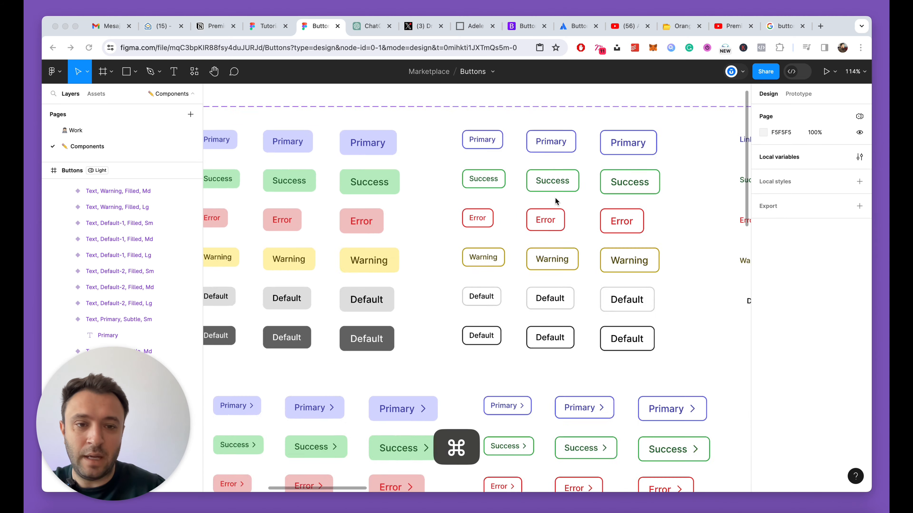
{"action": "scroll", "coordinate": [383, 126], "scroll_direction": "down", "scroll_amount": 4}
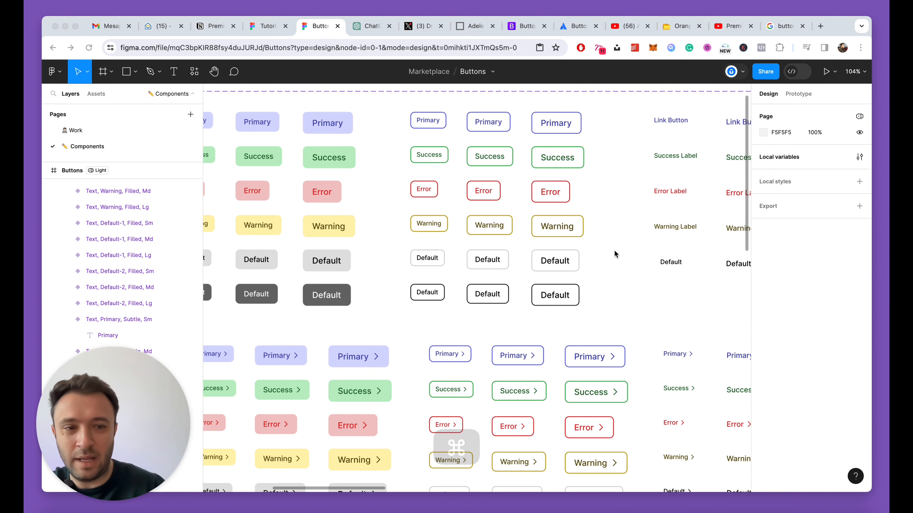
Examine the icon-right buttons and inspect the properties and full layer name of the small Primary Filled one.
{"action": "scroll", "coordinate": [566, 208], "scroll_direction": "right", "scroll_amount": 2}
{"action": "scroll", "coordinate": [579, 206], "scroll_direction": "down", "scroll_amount": 5}
{"action": "scroll", "coordinate": [440, 251], "scroll_direction": "up", "scroll_amount": 6}
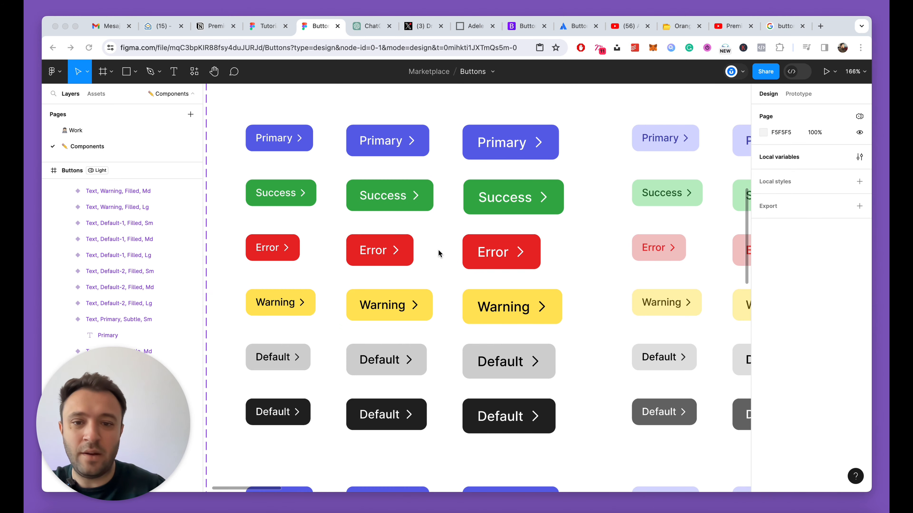
{"action": "scroll", "coordinate": [354, 205], "scroll_direction": "down", "scroll_amount": 4}
{"action": "scroll", "coordinate": [356, 234], "scroll_direction": "up", "scroll_amount": 5}
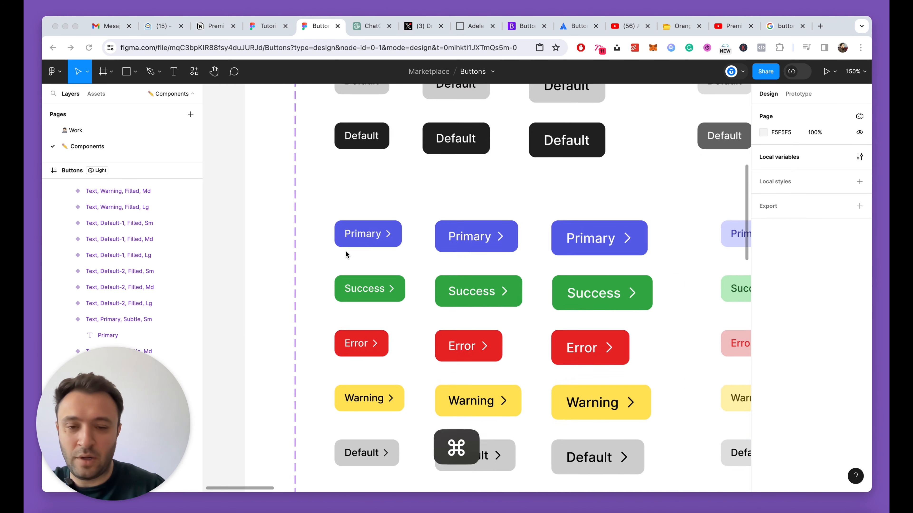
{"action": "left_click", "coordinate": [360, 242]}
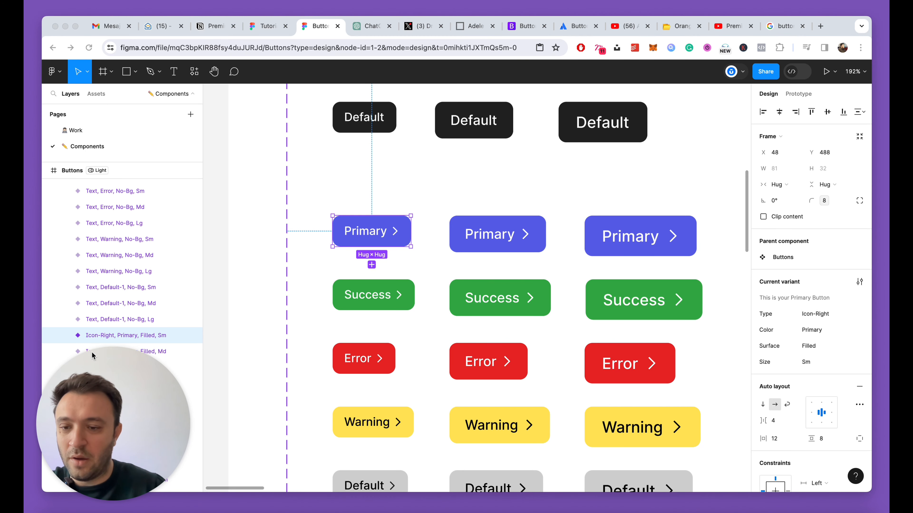
{"action": "double_click", "coordinate": [99, 337]}
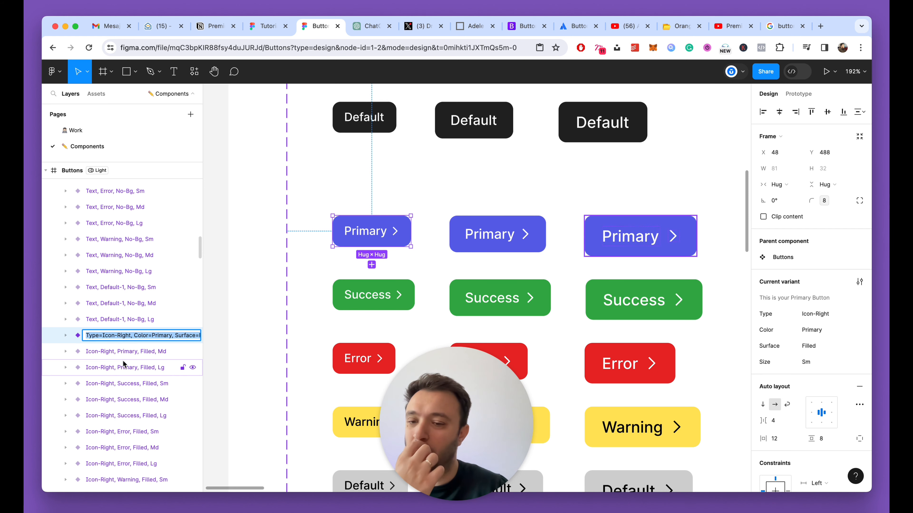
{"action": "left_click", "coordinate": [376, 294]}
Inspect the small Primary Filled Icon-Left variant and compare the icon-left button rows with the icon-right ones.
{"action": "scroll", "coordinate": [359, 309], "scroll_direction": "down", "scroll_amount": 10}
{"action": "left_click", "coordinate": [284, 362]}
{"action": "scroll", "coordinate": [284, 361], "scroll_direction": "right", "scroll_amount": 3}
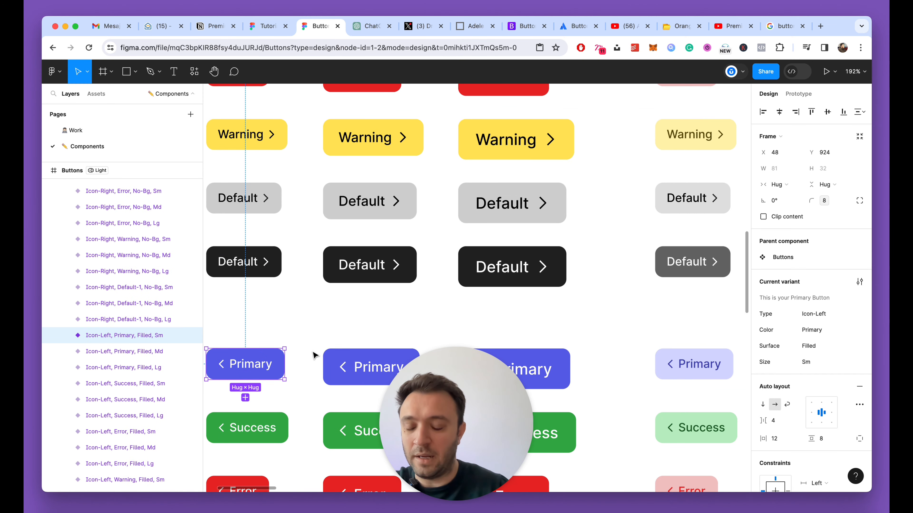
{"action": "scroll", "coordinate": [284, 362], "scroll_direction": "down", "scroll_amount": 10}
{"action": "scroll", "coordinate": [609, 298], "scroll_direction": "right", "scroll_amount": 3}
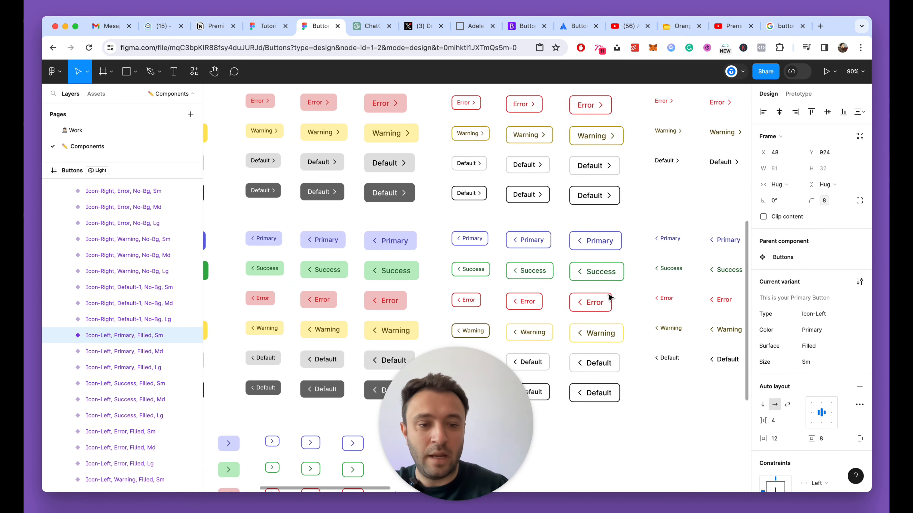
Look over the whole component set, the social media, floating and marketing button frames, and the variant layer names.
{"action": "scroll", "coordinate": [609, 298], "scroll_direction": "right", "scroll_amount": 3}
{"action": "scroll", "coordinate": [503, 287], "scroll_direction": "down", "scroll_amount": 8}
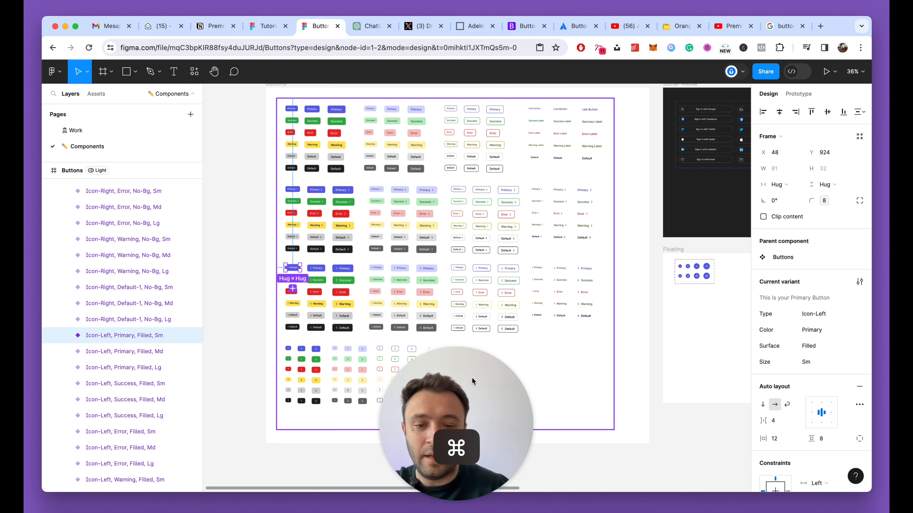
{"action": "scroll", "coordinate": [561, 292], "scroll_direction": "right", "scroll_amount": 10}
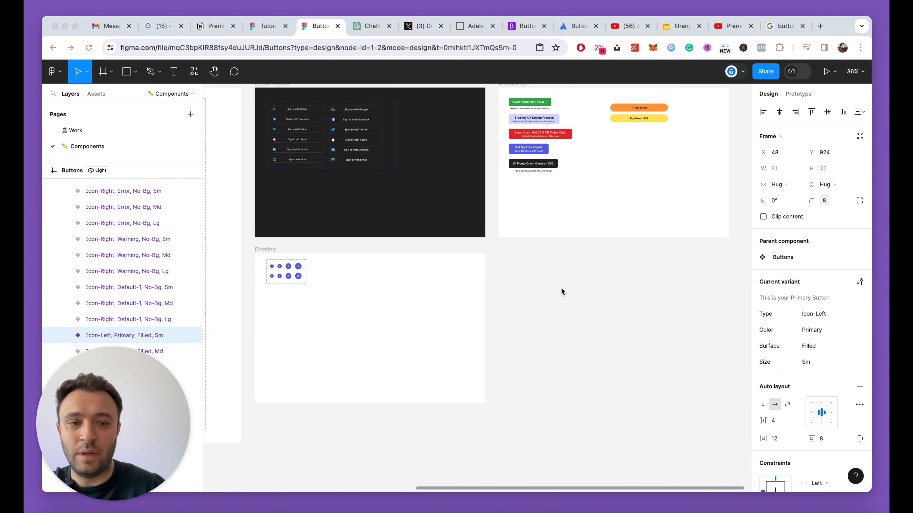
{"action": "scroll", "coordinate": [561, 291], "scroll_direction": "left", "scroll_amount": 10}
{"action": "scroll", "coordinate": [354, 140], "scroll_direction": "up", "scroll_amount": 3}
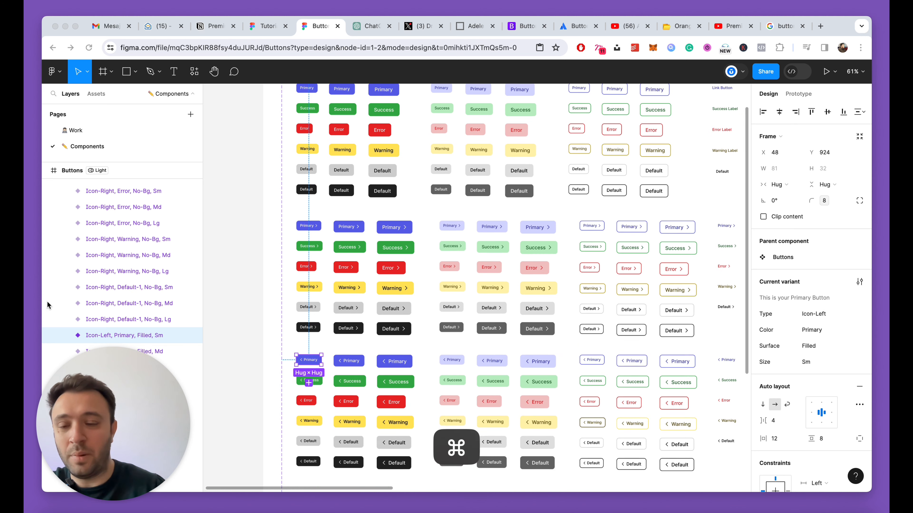
{"action": "scroll", "coordinate": [71, 210], "scroll_direction": "up", "scroll_amount": 8}
{"action": "scroll", "coordinate": [74, 209], "scroll_direction": "up", "scroll_amount": 15}
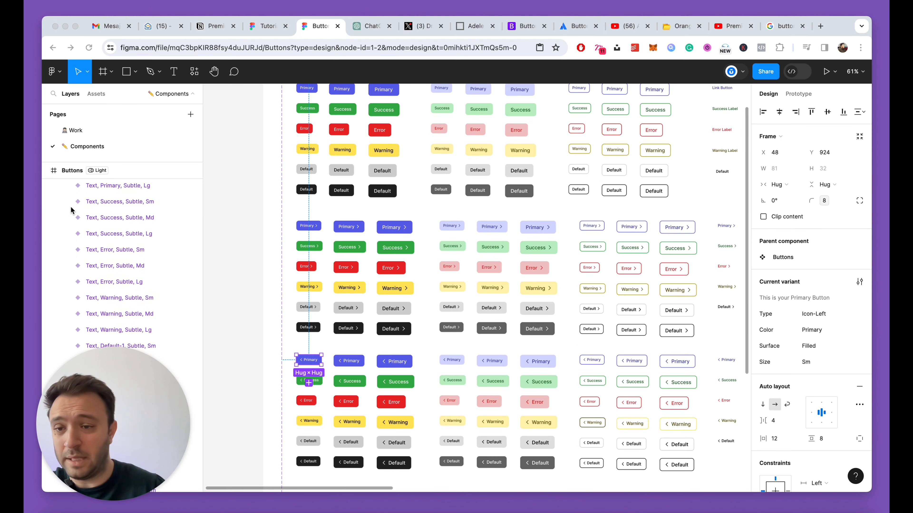